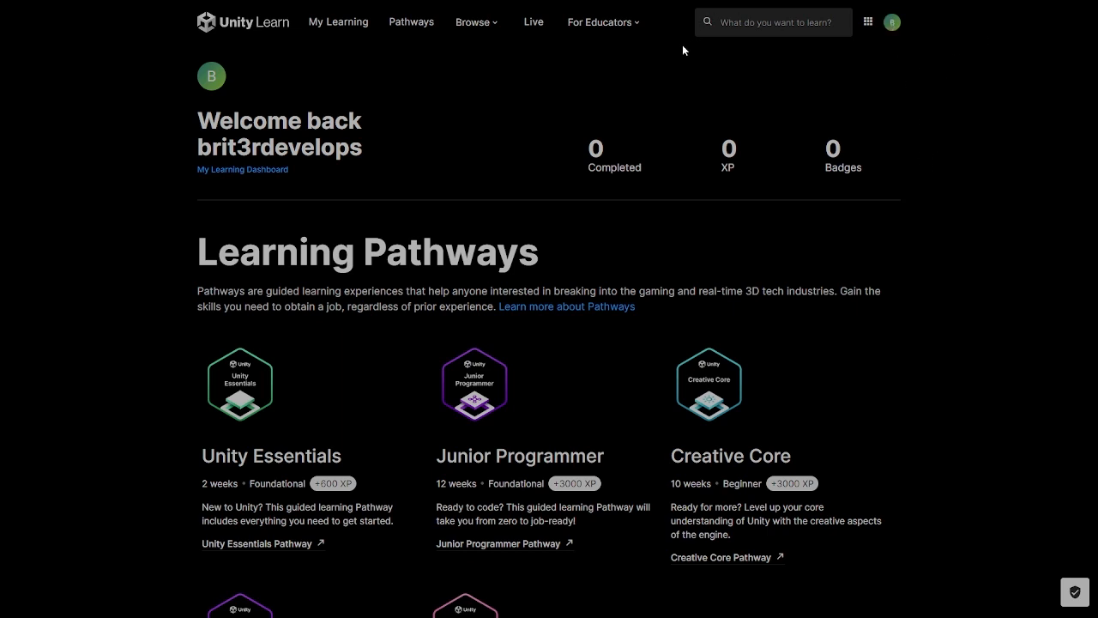
- Look over the available Learning Pathways and open the Unity Essentials pathway
{"action": "scroll", "coordinate": [638, 261], "scroll_direction": "down", "scroll_amount": 1}
{"action": "scroll", "coordinate": [706, 181], "scroll_direction": "down", "scroll_amount": 3}
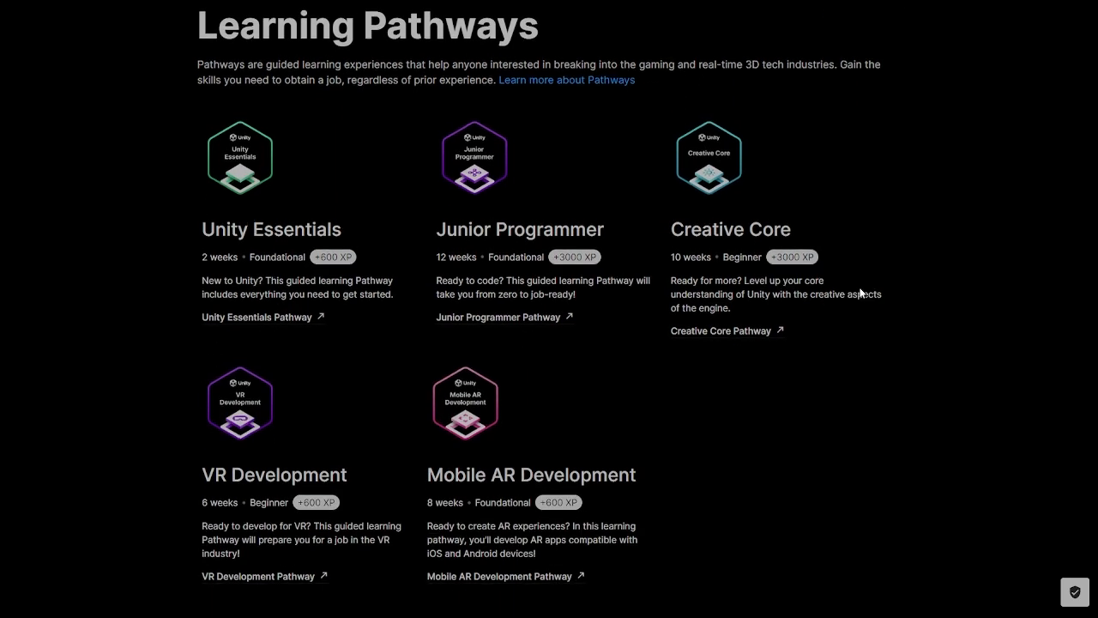
{"action": "scroll", "coordinate": [853, 295], "scroll_direction": "up", "scroll_amount": 4}
{"action": "scroll", "coordinate": [264, 367], "scroll_direction": "down", "scroll_amount": 2}
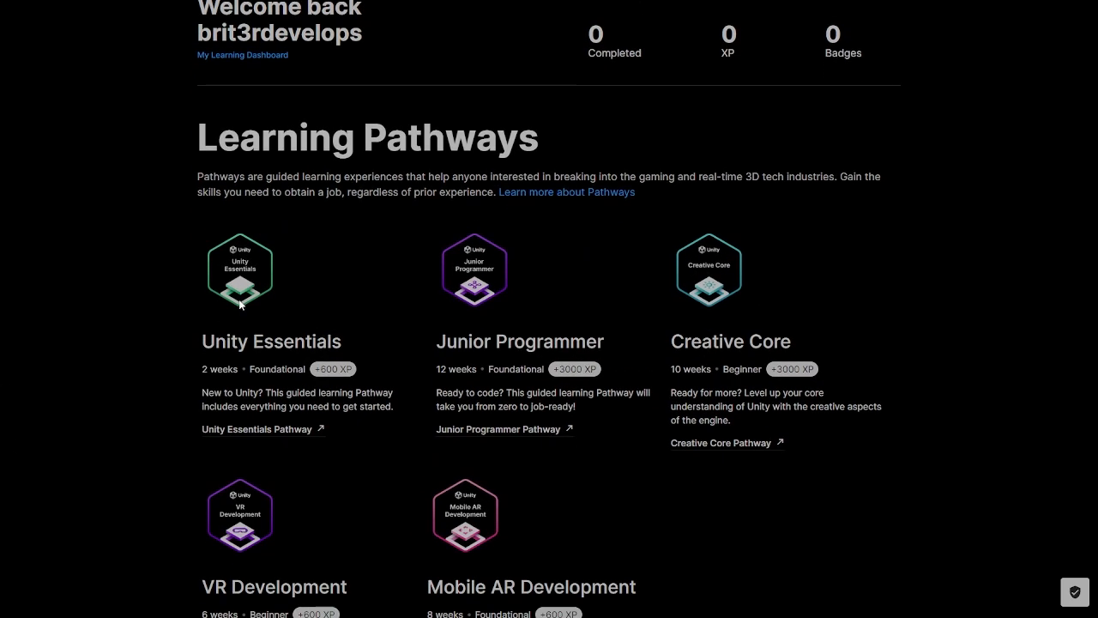
{"action": "scroll", "coordinate": [167, 401], "scroll_direction": "down", "scroll_amount": 2}
{"action": "scroll", "coordinate": [587, 455], "scroll_direction": "down", "scroll_amount": 10}
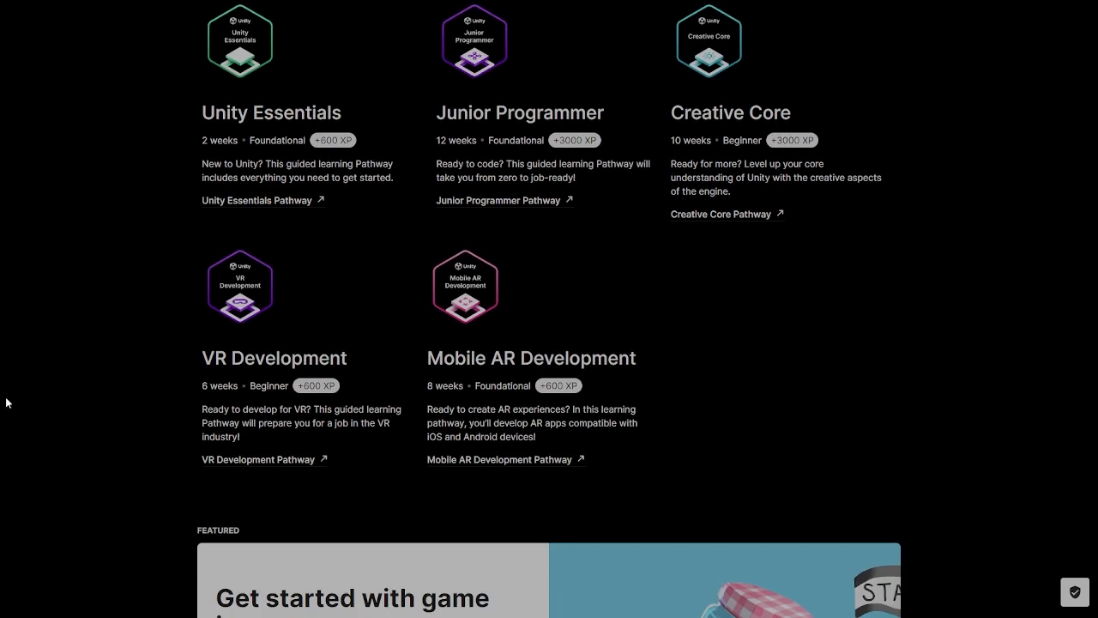
{"action": "scroll", "coordinate": [772, 437], "scroll_direction": "down", "scroll_amount": 2}
{"action": "scroll", "coordinate": [883, 229], "scroll_direction": "up", "scroll_amount": 16}
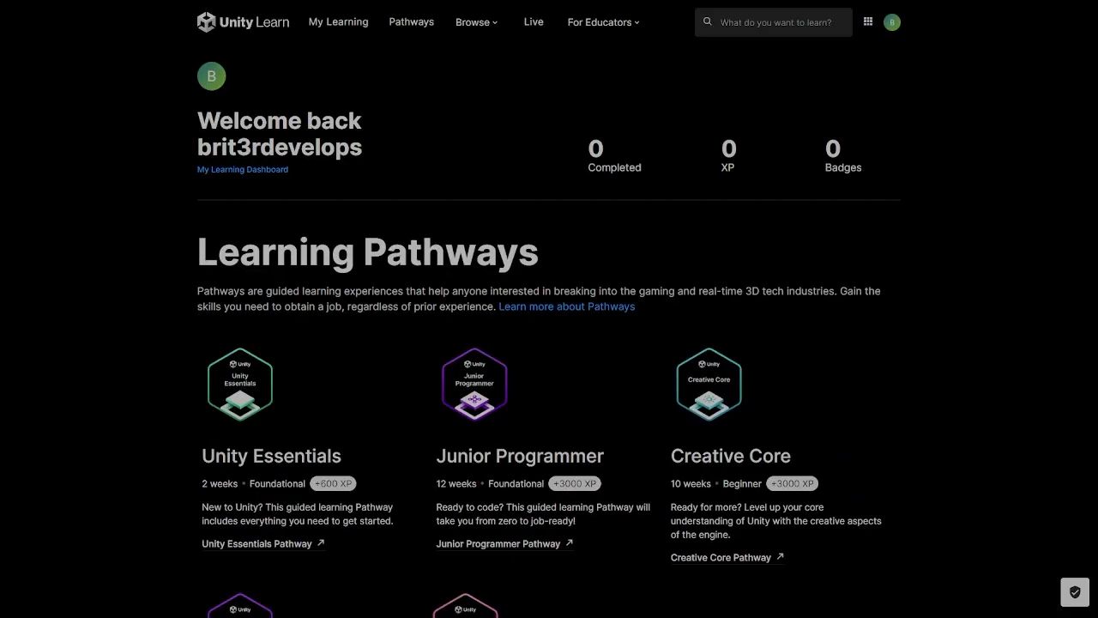
{"action": "left_click", "coordinate": [260, 546]}
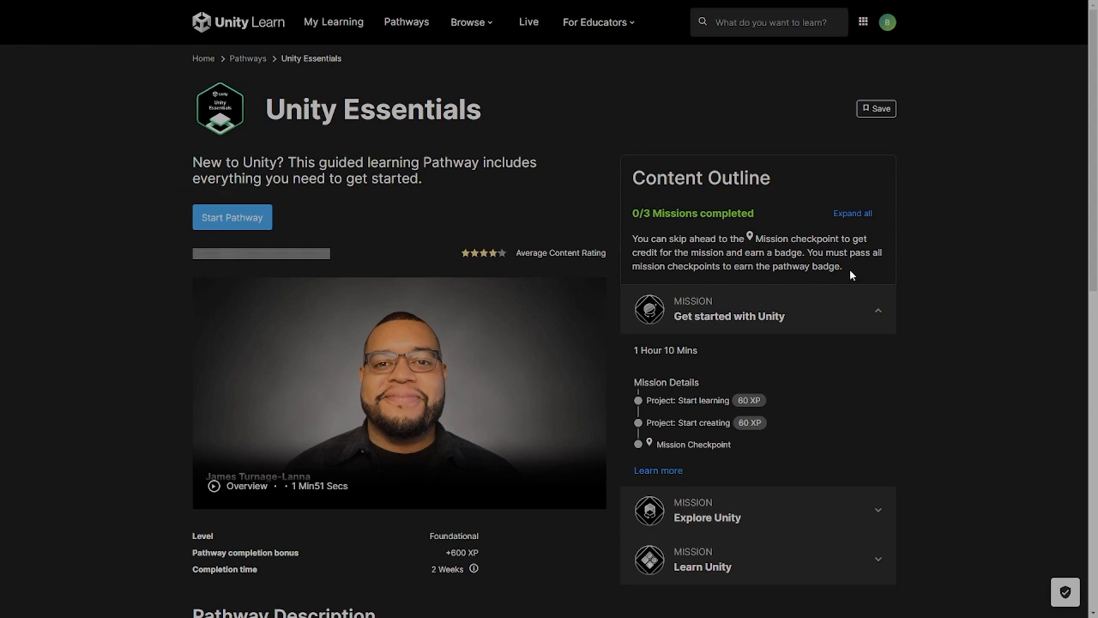
- Review the Unity Essentials pathway page, including its content outline and the mission details of Get started with Unity
{"action": "scroll", "coordinate": [797, 275], "scroll_direction": "down", "scroll_amount": 4}
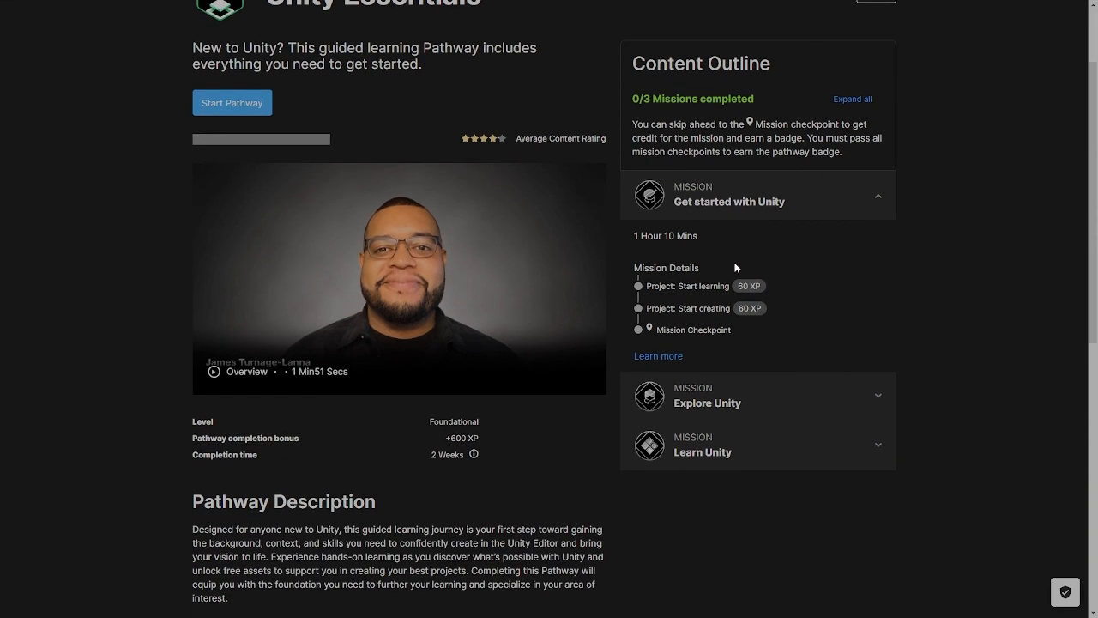
{"action": "scroll", "coordinate": [731, 324], "scroll_direction": "down", "scroll_amount": 1}
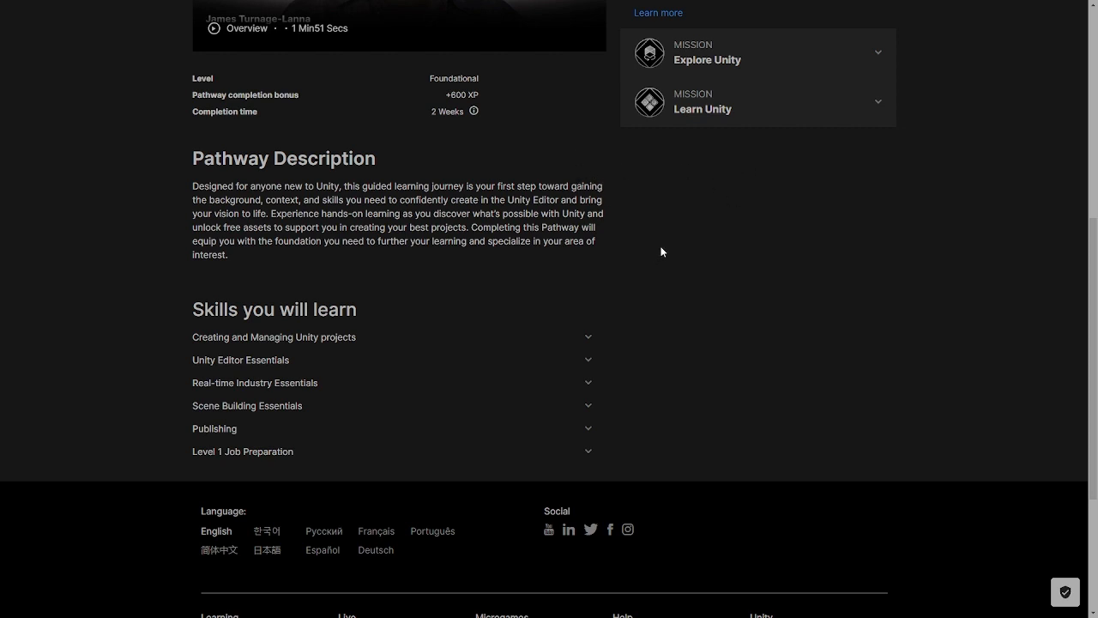
{"action": "scroll", "coordinate": [571, 453], "scroll_direction": "up", "scroll_amount": 5}
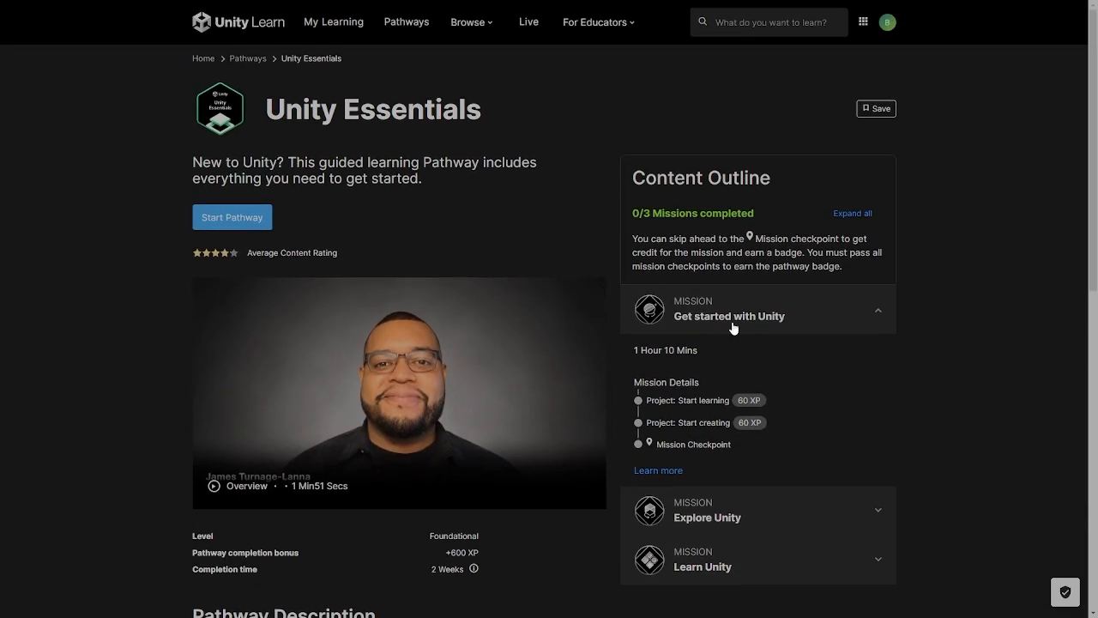
{"action": "scroll", "coordinate": [743, 346], "scroll_direction": "down", "scroll_amount": 1}
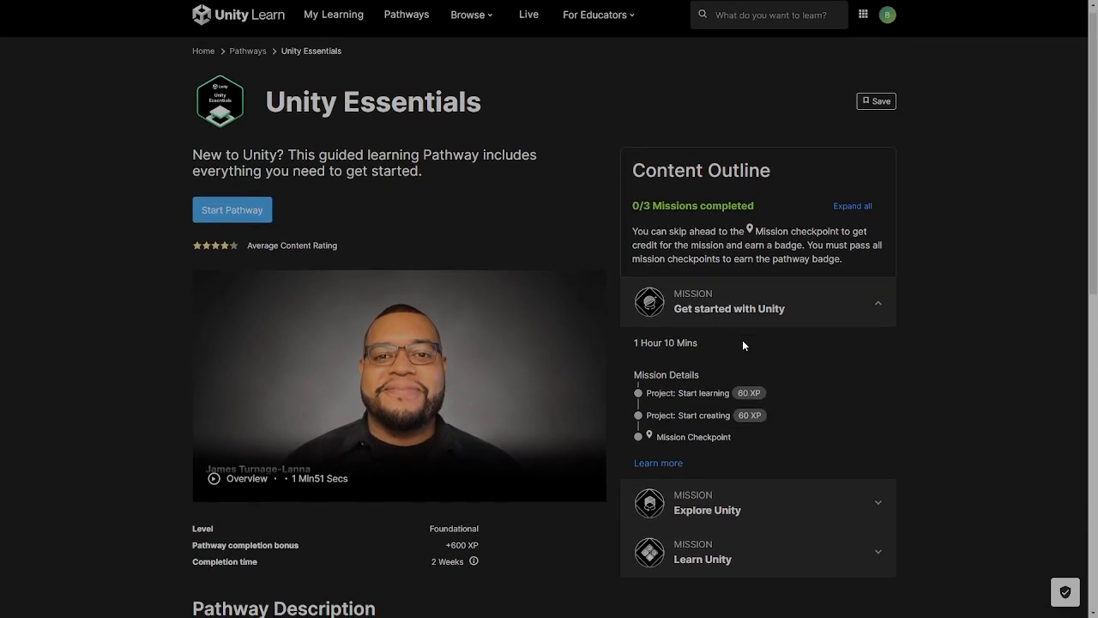
{"action": "scroll", "coordinate": [445, 98], "scroll_direction": "up", "scroll_amount": 1}
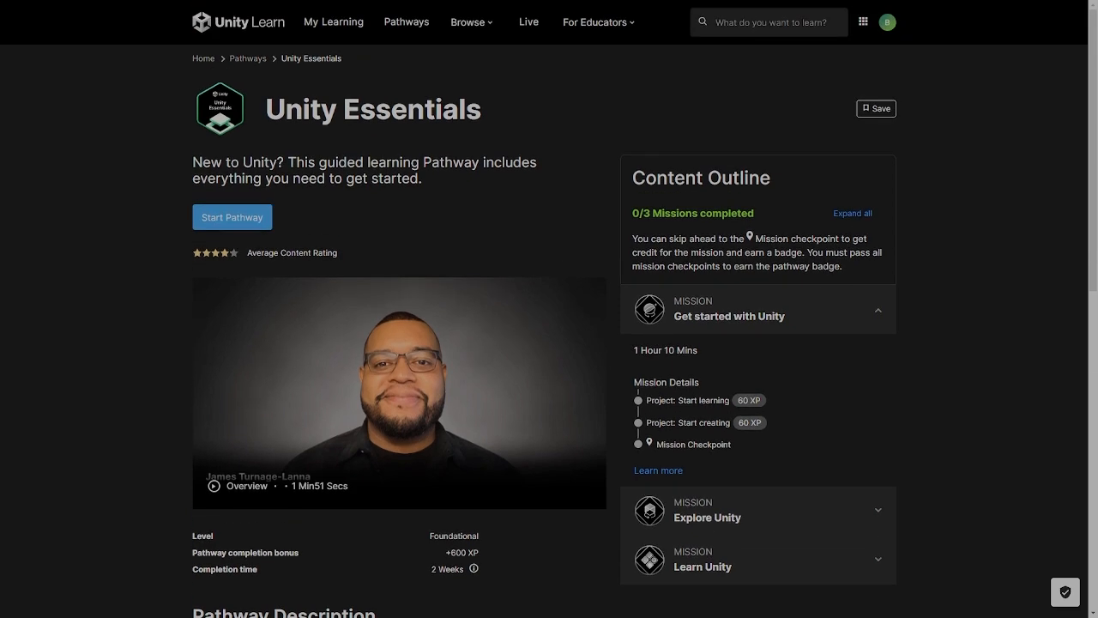
{"action": "scroll", "coordinate": [610, 176], "scroll_direction": "down", "scroll_amount": 4}
{"action": "scroll", "coordinate": [700, 337], "scroll_direction": "up", "scroll_amount": 4}
{"action": "scroll", "coordinate": [635, 164], "scroll_direction": "down", "scroll_amount": 2}
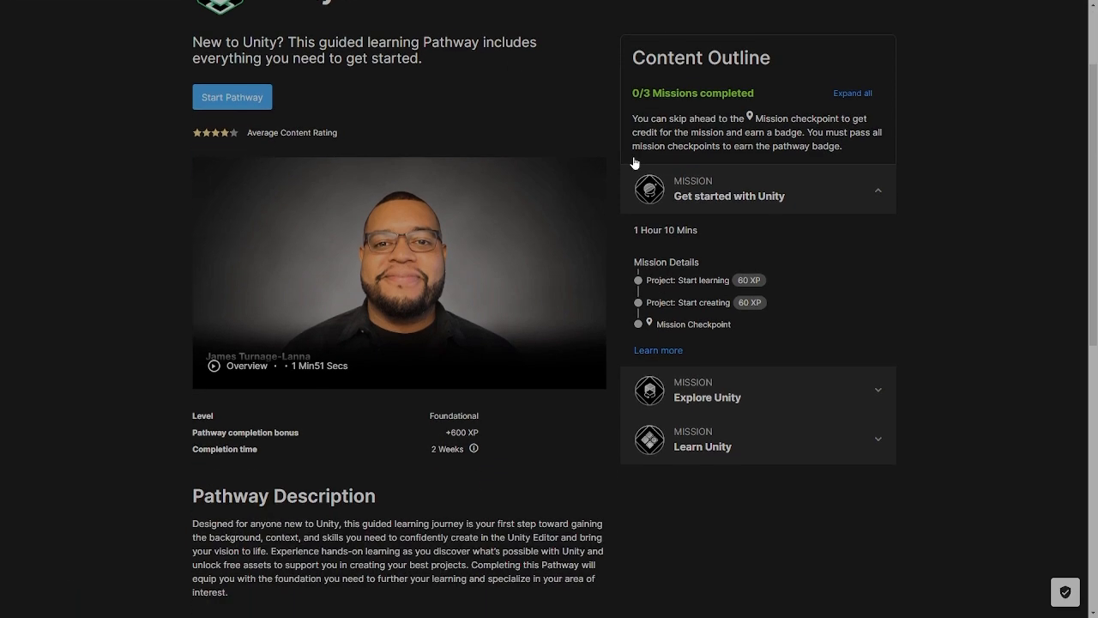
- Expand the skill sections Creating and Managing Unity projects, Unity Editor Essentials and Real-time Industry Essentials to read their contents
{"action": "scroll", "coordinate": [635, 163], "scroll_direction": "down", "scroll_amount": 3}
{"action": "scroll", "coordinate": [467, 309], "scroll_direction": "down", "scroll_amount": 2}
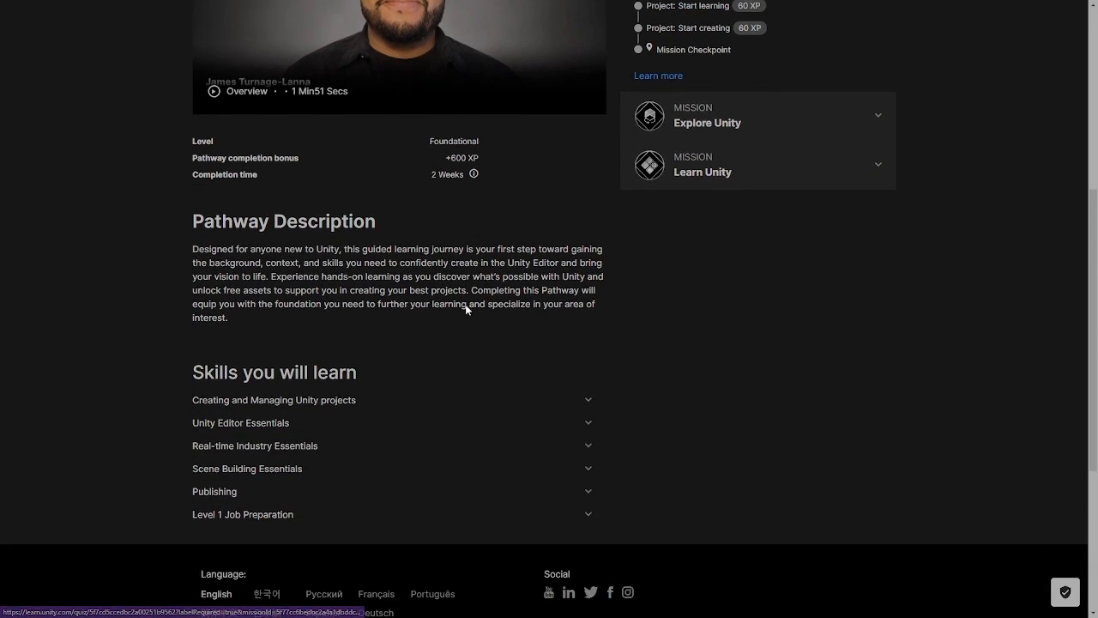
{"action": "scroll", "coordinate": [467, 309], "scroll_direction": "down", "scroll_amount": 3}
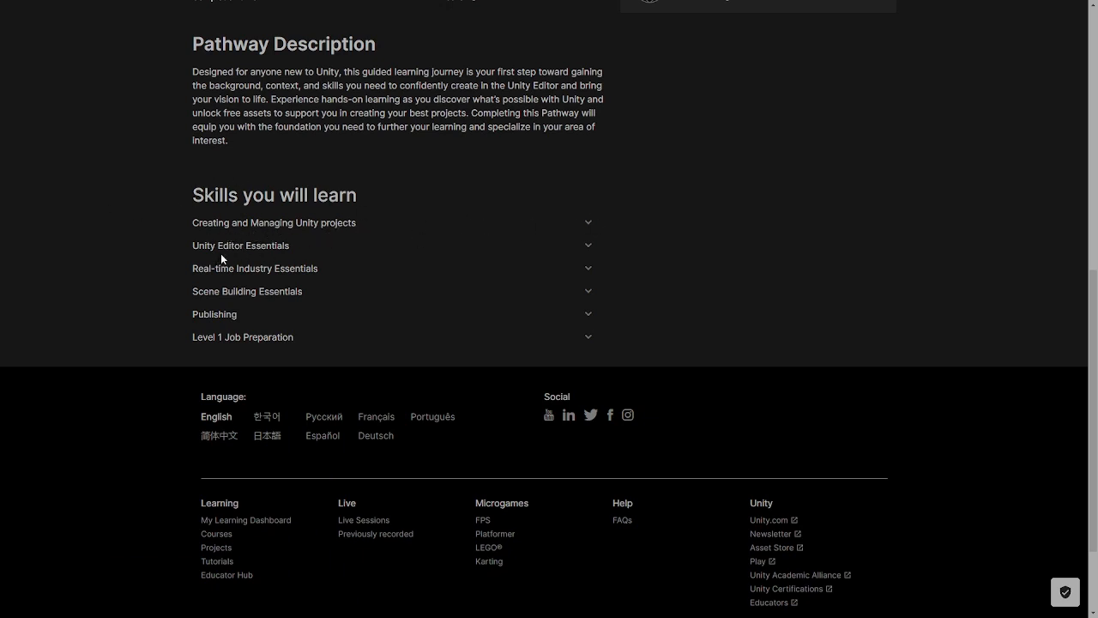
{"action": "left_click", "coordinate": [601, 225]}
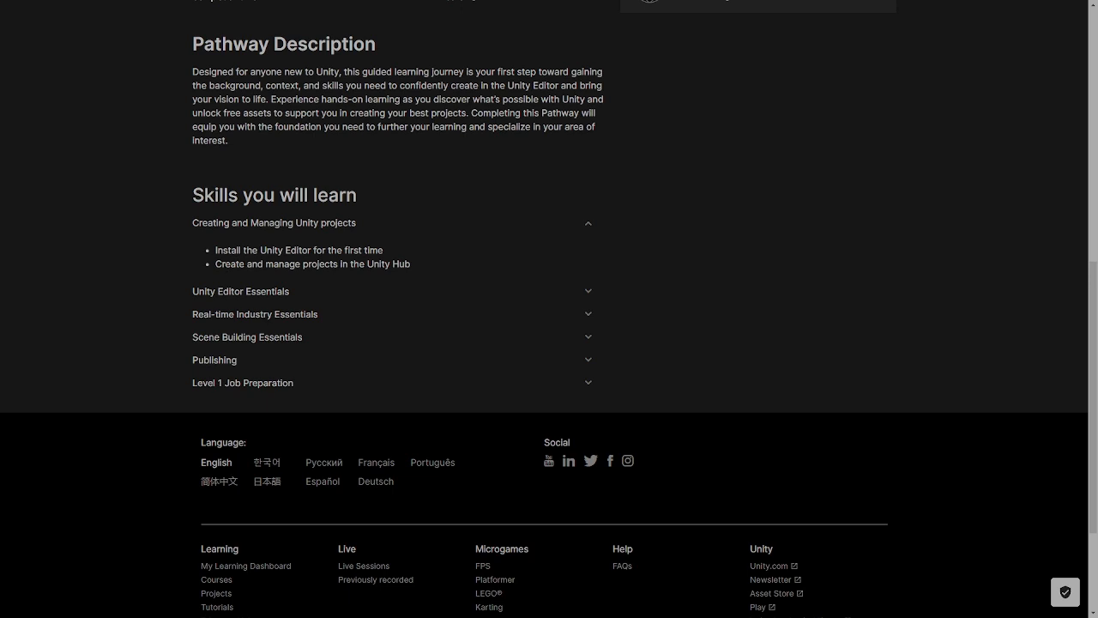
{"action": "left_click", "coordinate": [584, 292]}
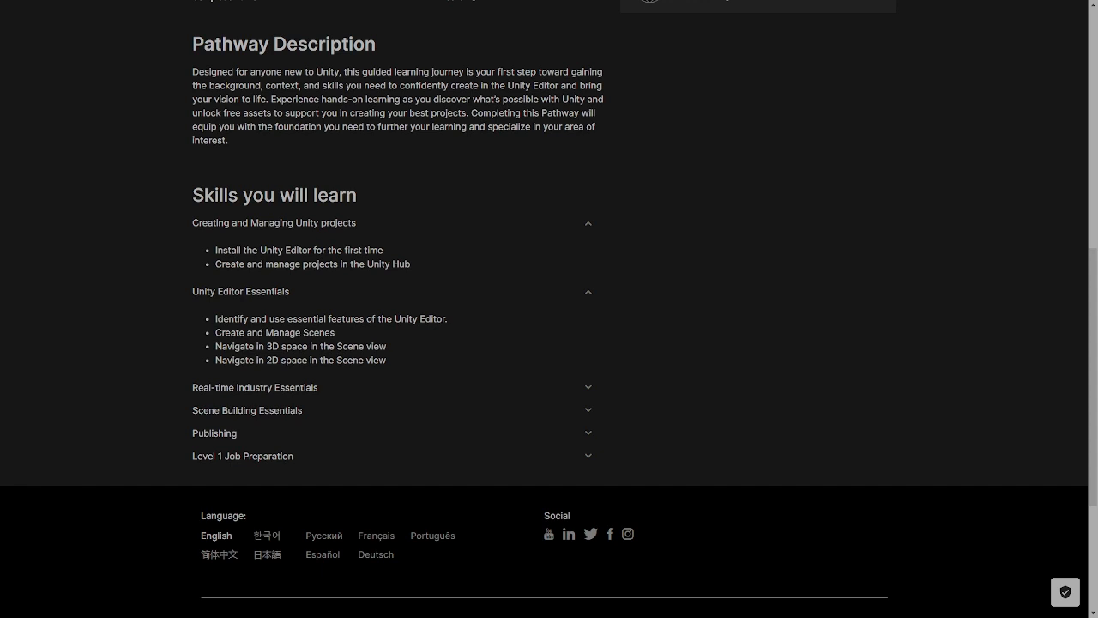
{"action": "scroll", "coordinate": [558, 314], "scroll_direction": "down", "scroll_amount": 1}
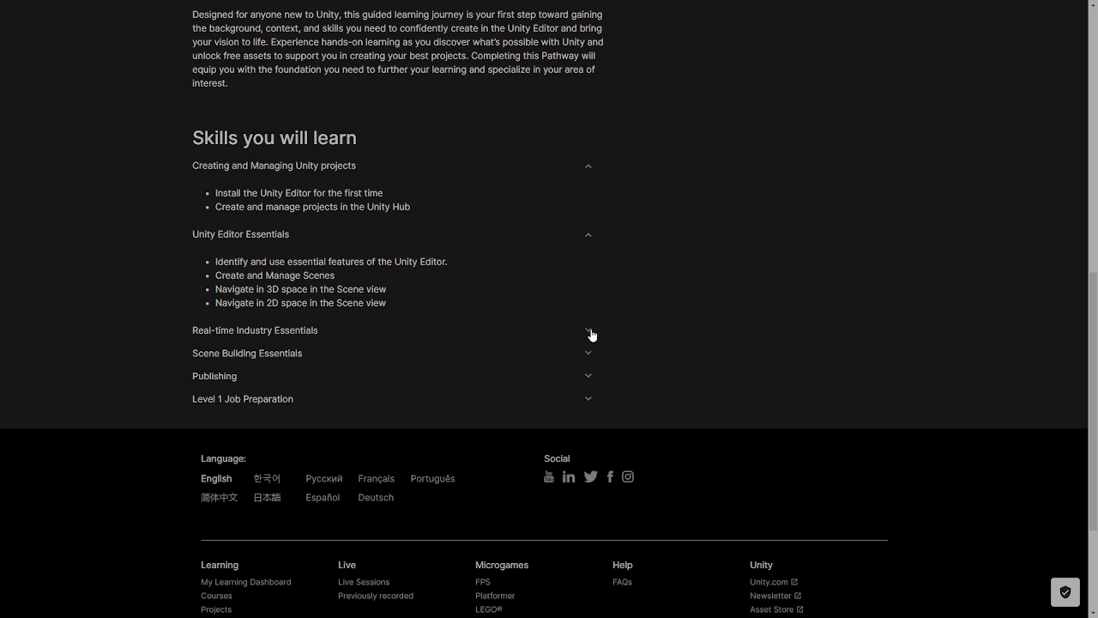
{"action": "left_click", "coordinate": [589, 333]}
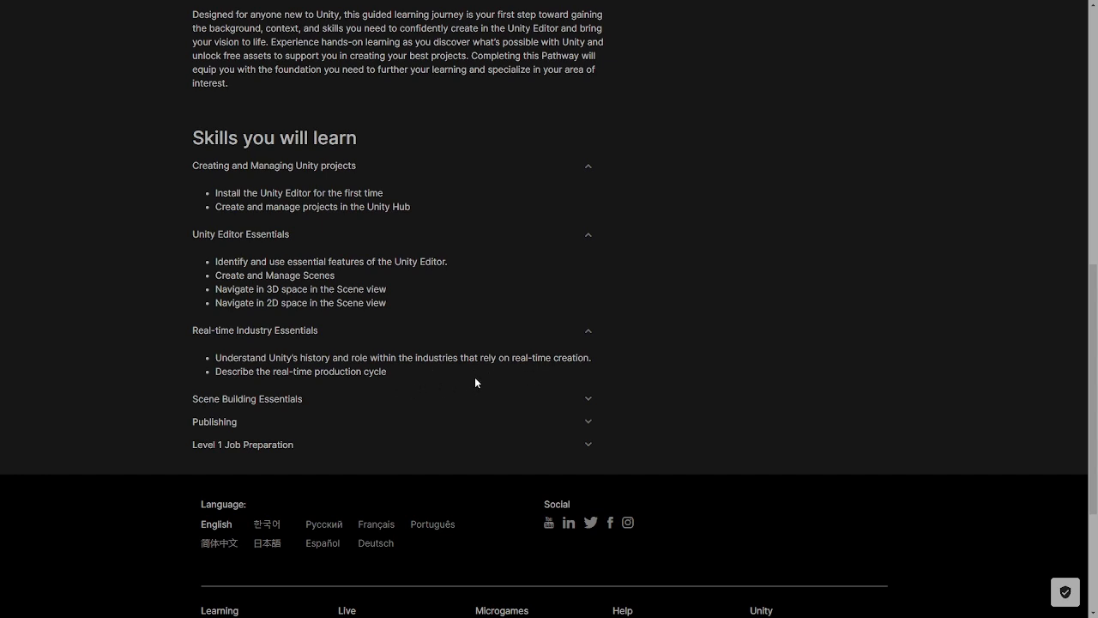
- Expand the skill sections Scene Building Essentials, Publishing and Level 1 Job Preparation to read their contents
{"action": "left_click", "coordinate": [591, 401]}
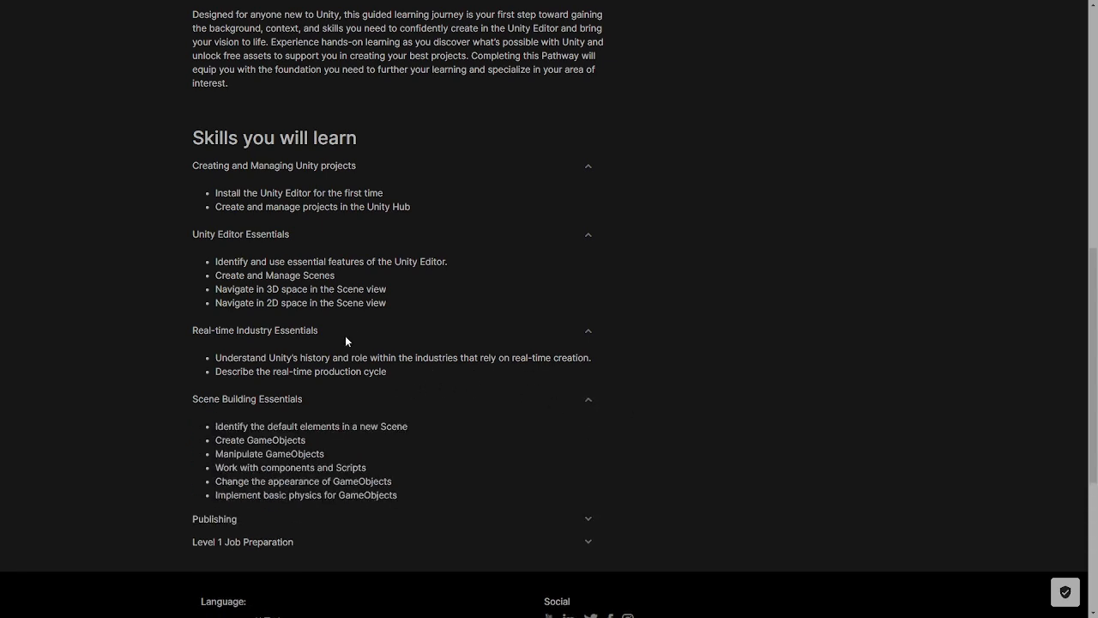
{"action": "scroll", "coordinate": [377, 358], "scroll_direction": "down", "scroll_amount": 2}
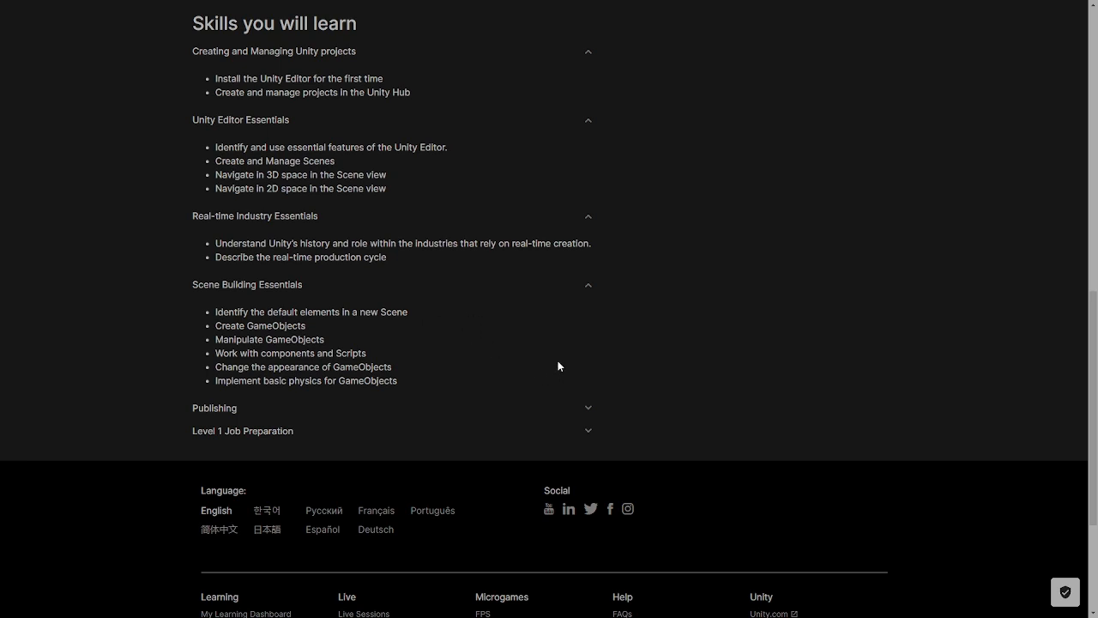
{"action": "left_click", "coordinate": [589, 409]}
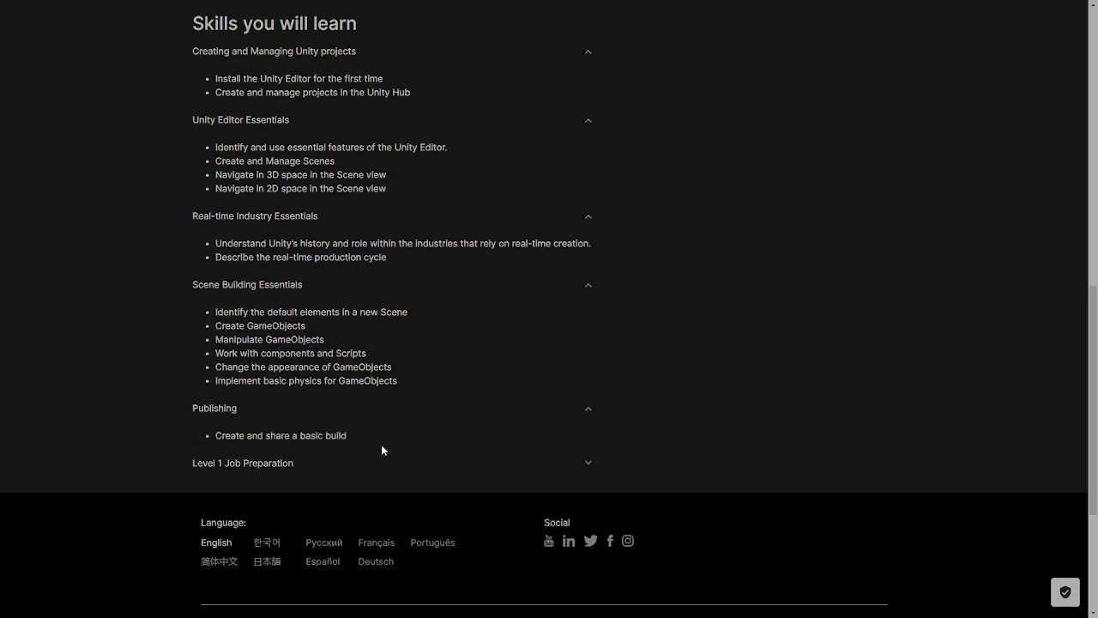
{"action": "left_click", "coordinate": [580, 465]}
{"action": "scroll", "coordinate": [527, 471], "scroll_direction": "down", "scroll_amount": 2}
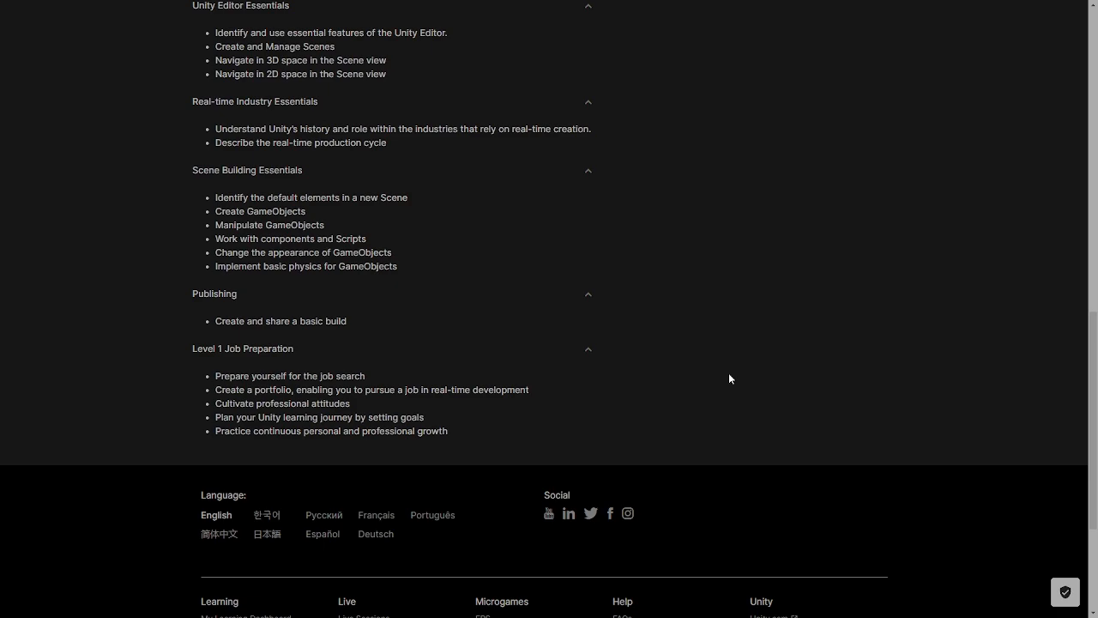
- Open the Start learning project of the Get started with Unity mission and collapse the pathway outline beside it
{"action": "scroll", "coordinate": [698, 380], "scroll_direction": "up", "scroll_amount": 10}
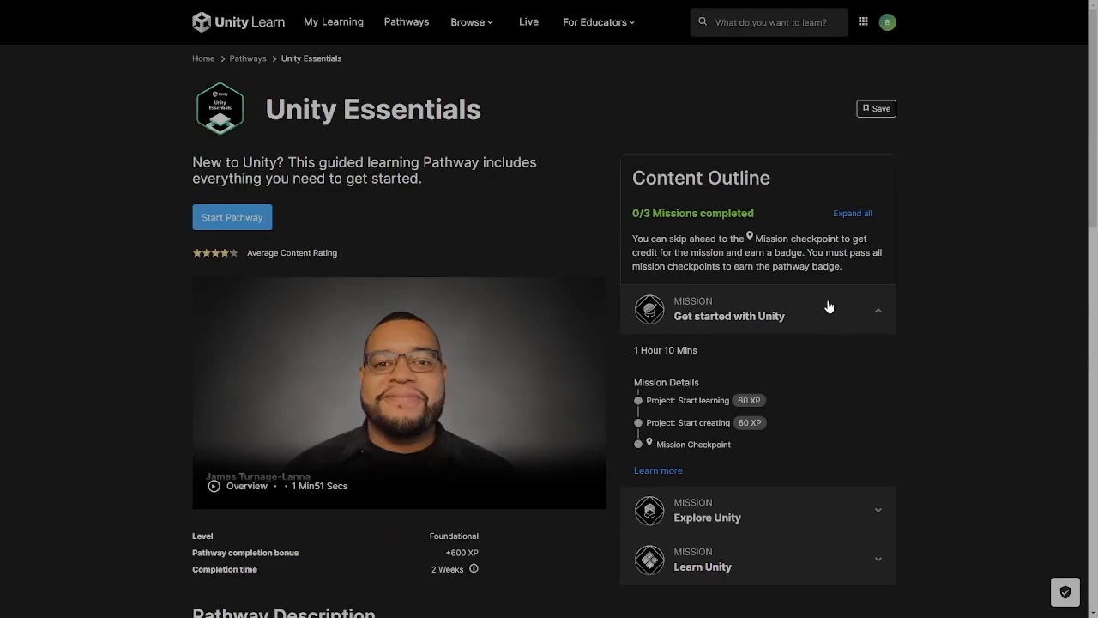
{"action": "scroll", "coordinate": [746, 279], "scroll_direction": "down", "scroll_amount": 1}
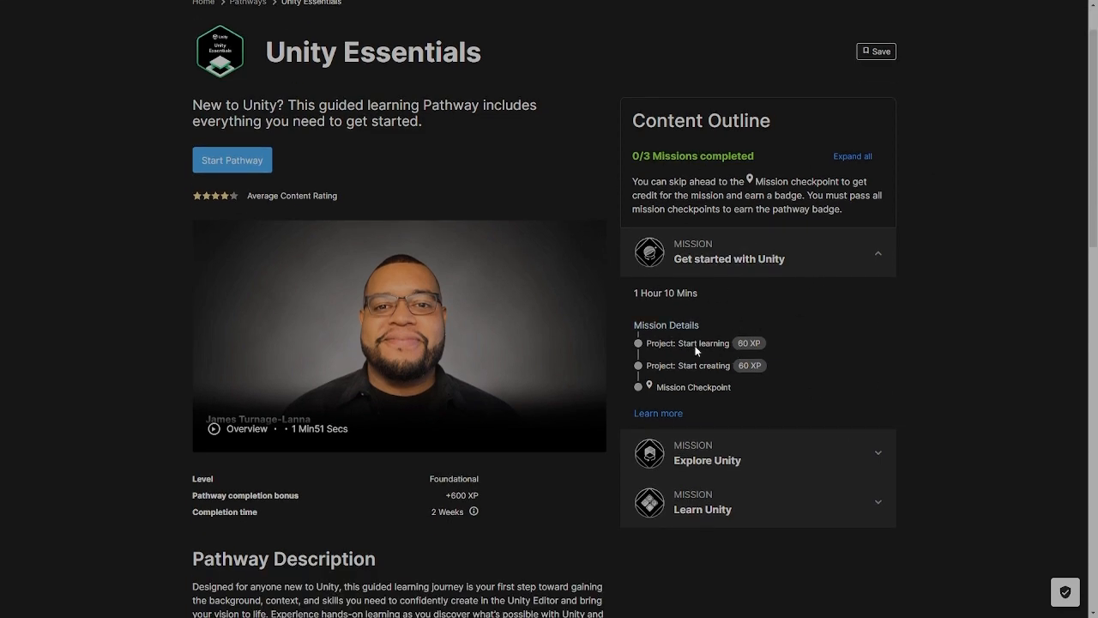
{"action": "scroll", "coordinate": [633, 418], "scroll_direction": "down", "scroll_amount": 1}
{"action": "scroll", "coordinate": [633, 418], "scroll_direction": "down", "scroll_amount": 1}
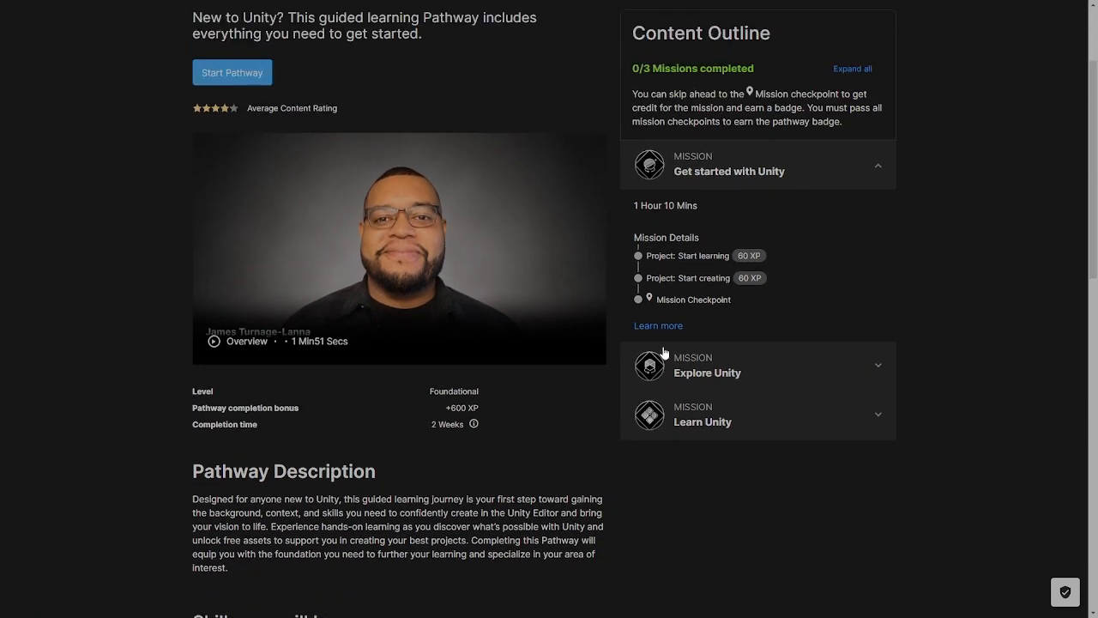
{"action": "scroll", "coordinate": [664, 357], "scroll_direction": "up", "scroll_amount": 1}
{"action": "left_click", "coordinate": [698, 286]}
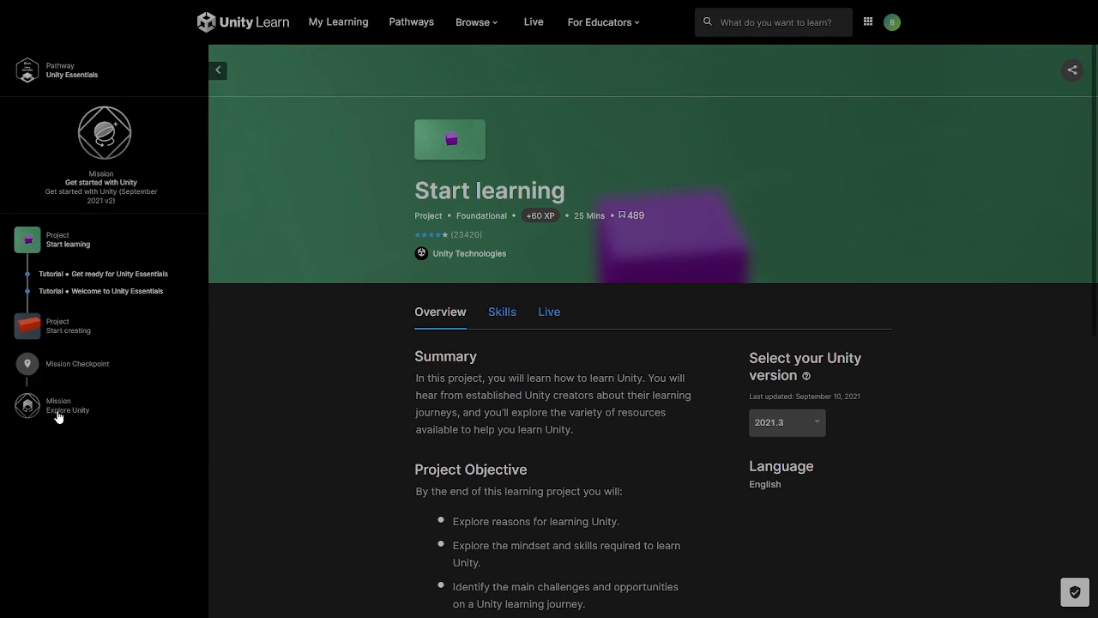
{"action": "left_click", "coordinate": [220, 70]}
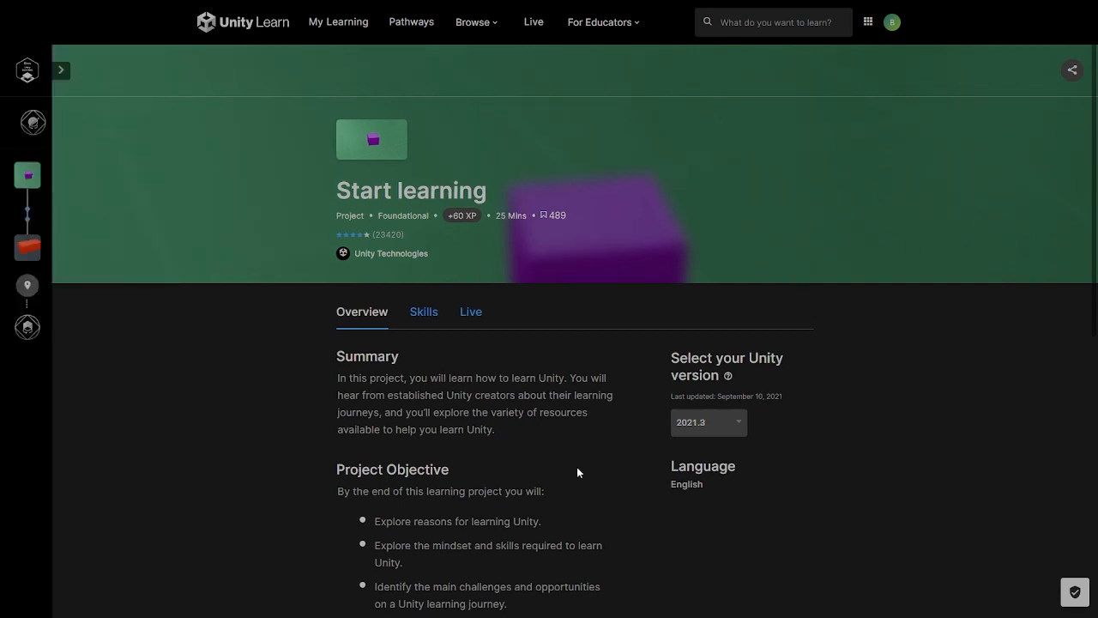
- Read the Start learning project's summary and objectives, and start its first tutorial, Get ready for Unity Essentials
{"action": "scroll", "coordinate": [567, 467], "scroll_direction": "down", "scroll_amount": 1}
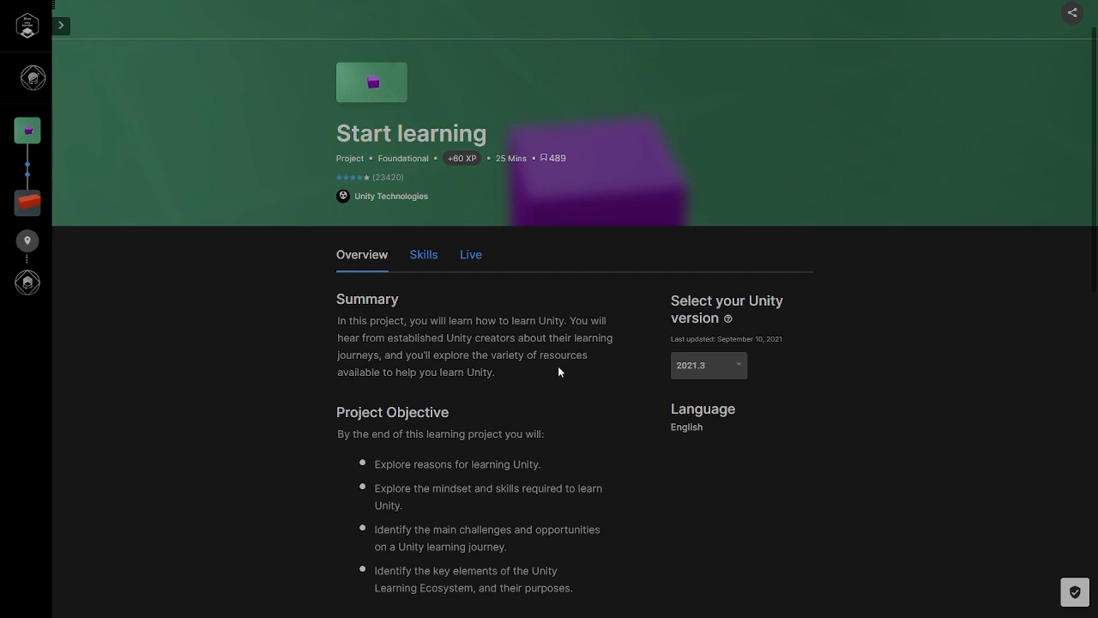
{"action": "scroll", "coordinate": [616, 297], "scroll_direction": "down", "scroll_amount": 3}
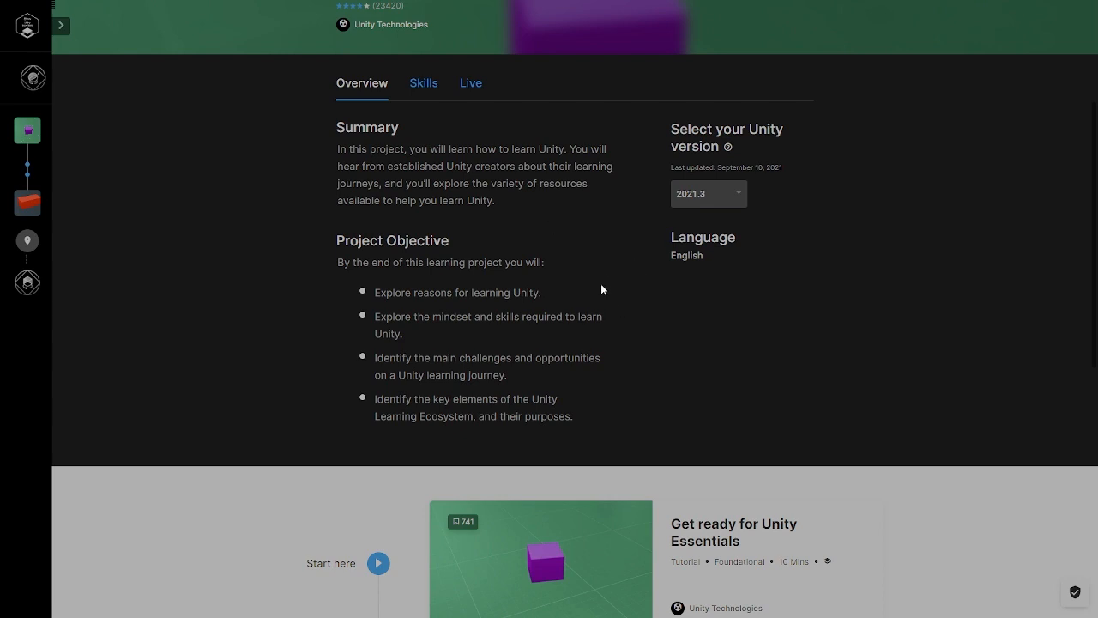
{"action": "scroll", "coordinate": [601, 288], "scroll_direction": "down", "scroll_amount": 1}
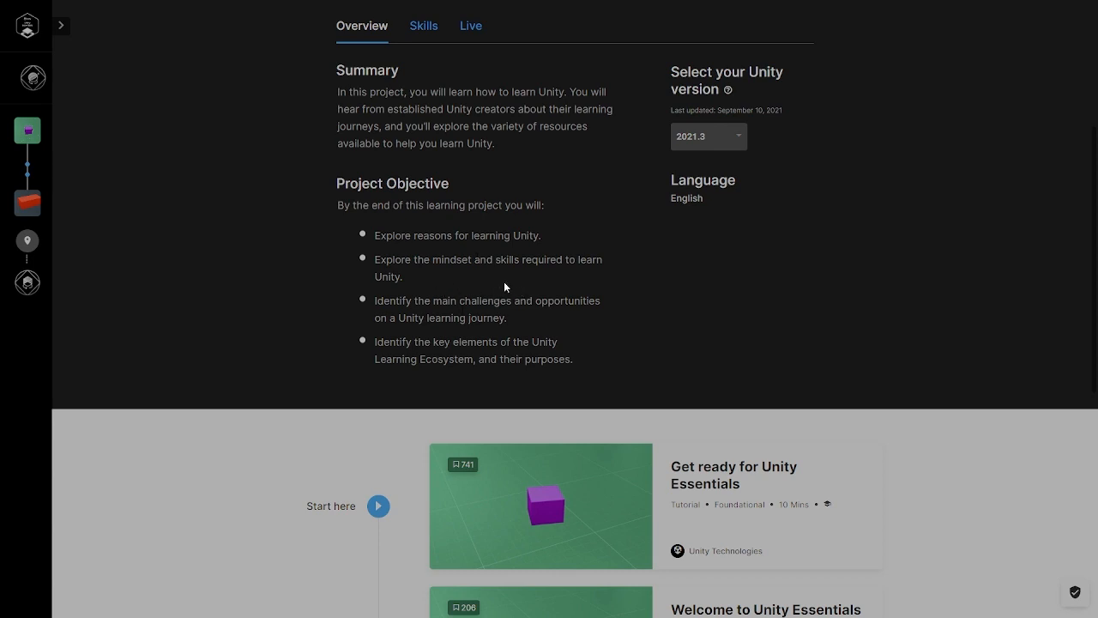
{"action": "scroll", "coordinate": [542, 282], "scroll_direction": "down", "scroll_amount": 2}
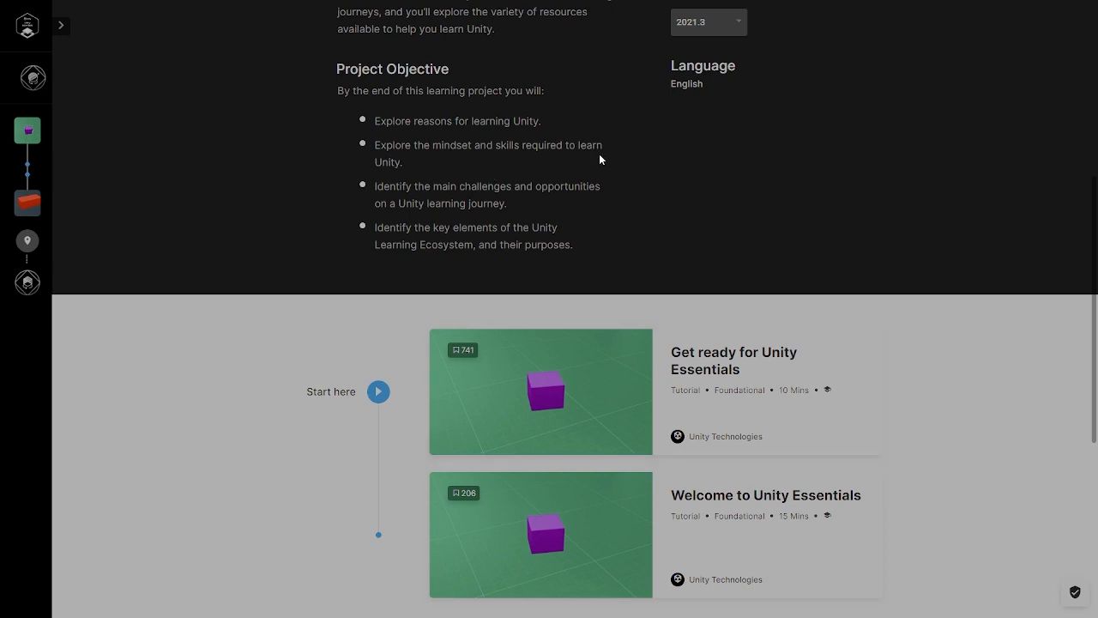
{"action": "scroll", "coordinate": [600, 155], "scroll_direction": "down", "scroll_amount": 1}
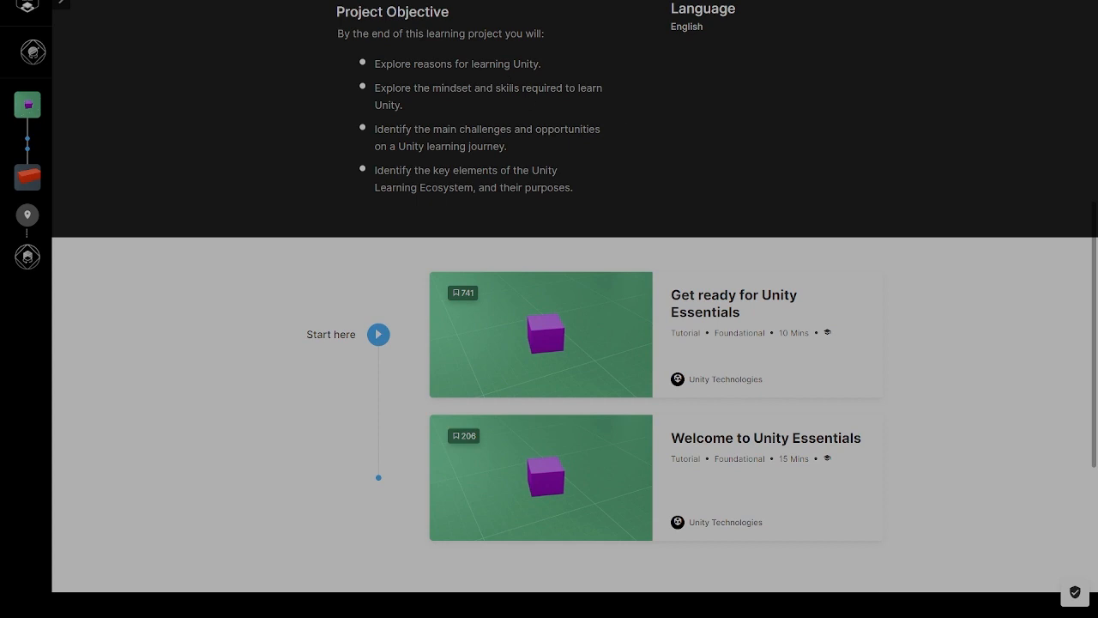
{"action": "scroll", "coordinate": [522, 96], "scroll_direction": "down", "scroll_amount": 1}
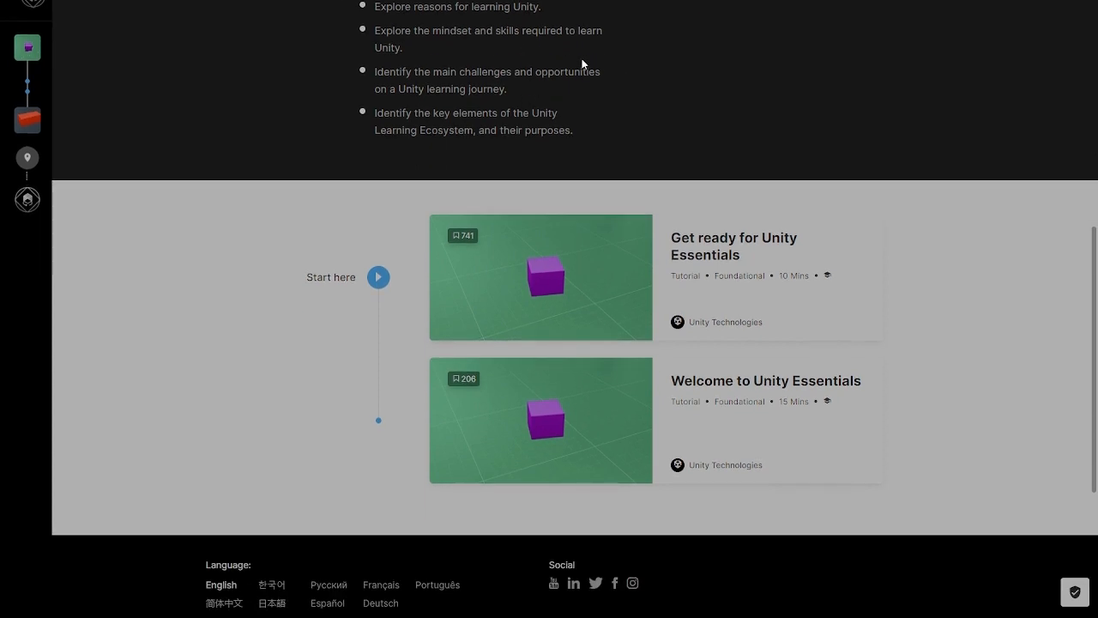
{"action": "left_click", "coordinate": [375, 286]}
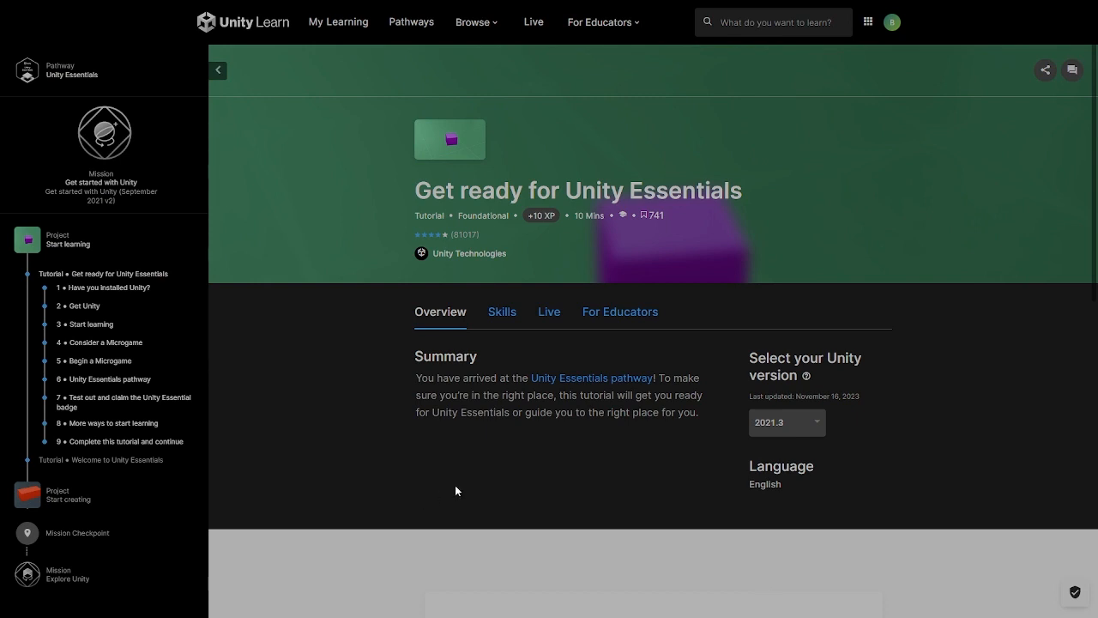
- Read the tutorial's introduction and mark its first step, Have you installed Unity?, as completed
{"action": "scroll", "coordinate": [455, 491], "scroll_direction": "down", "scroll_amount": 1}
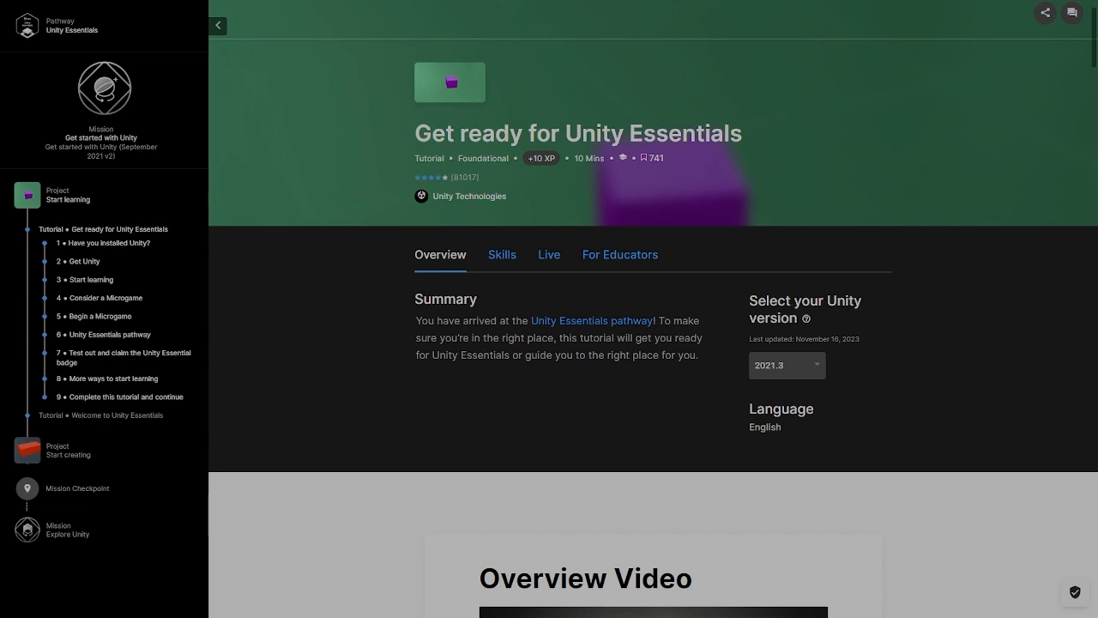
{"action": "scroll", "coordinate": [527, 369], "scroll_direction": "down", "scroll_amount": 5}
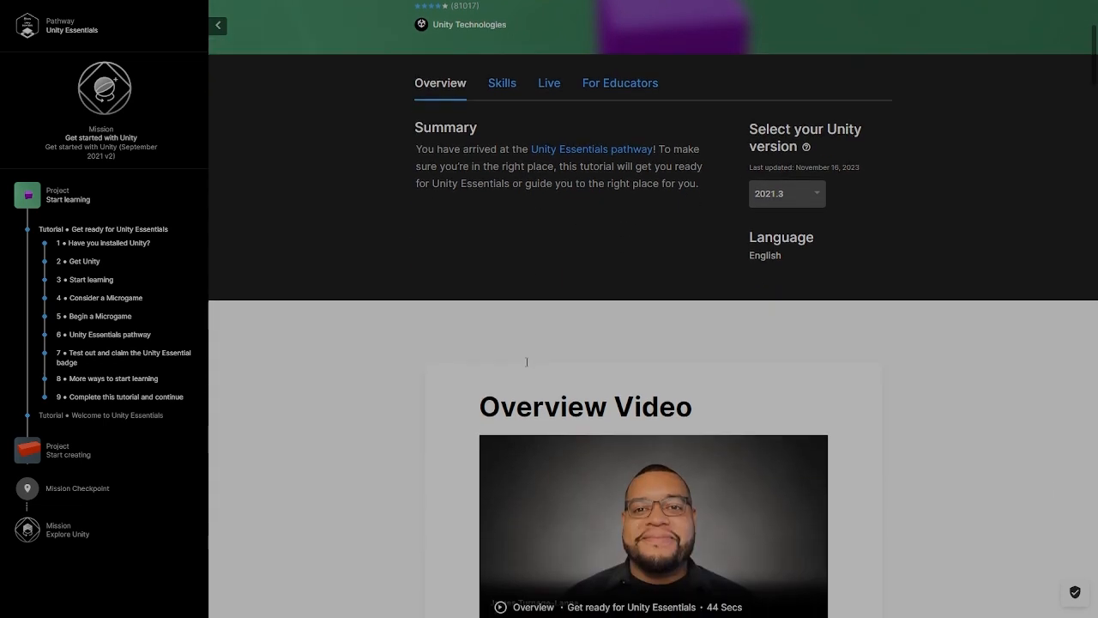
{"action": "scroll", "coordinate": [559, 345], "scroll_direction": "down", "scroll_amount": 2}
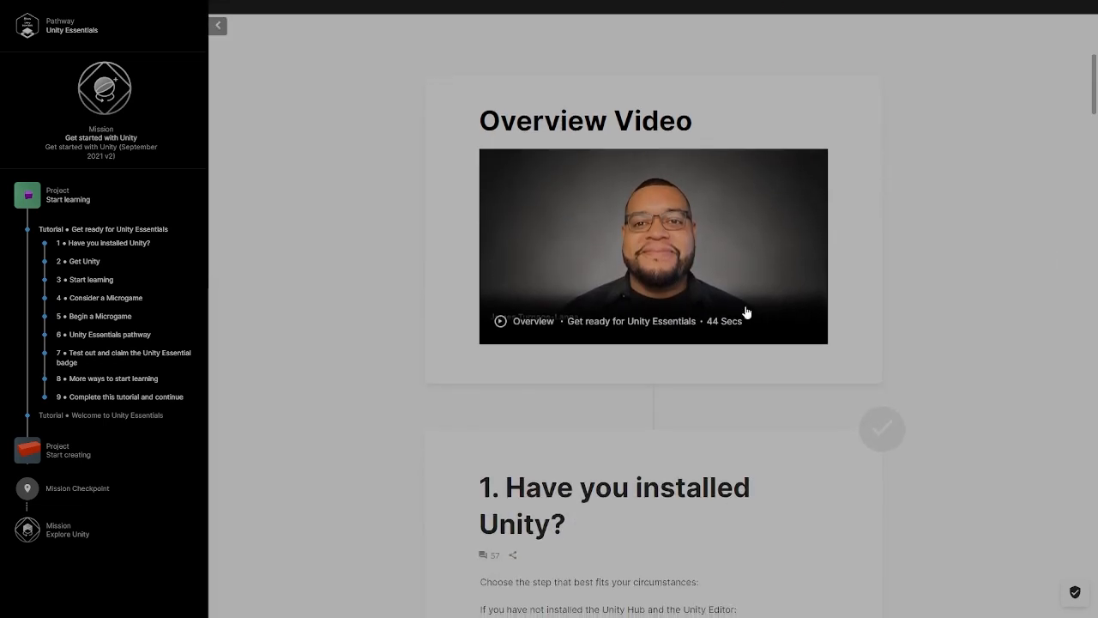
{"action": "scroll", "coordinate": [794, 238], "scroll_direction": "down", "scroll_amount": 2}
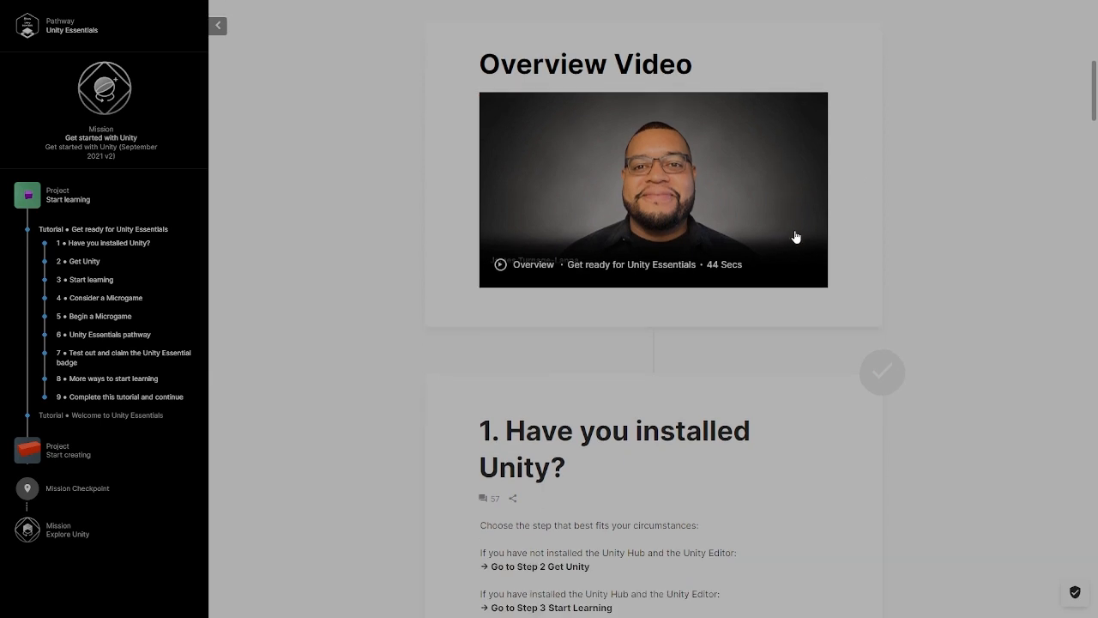
{"action": "scroll", "coordinate": [727, 211], "scroll_direction": "down", "scroll_amount": 1}
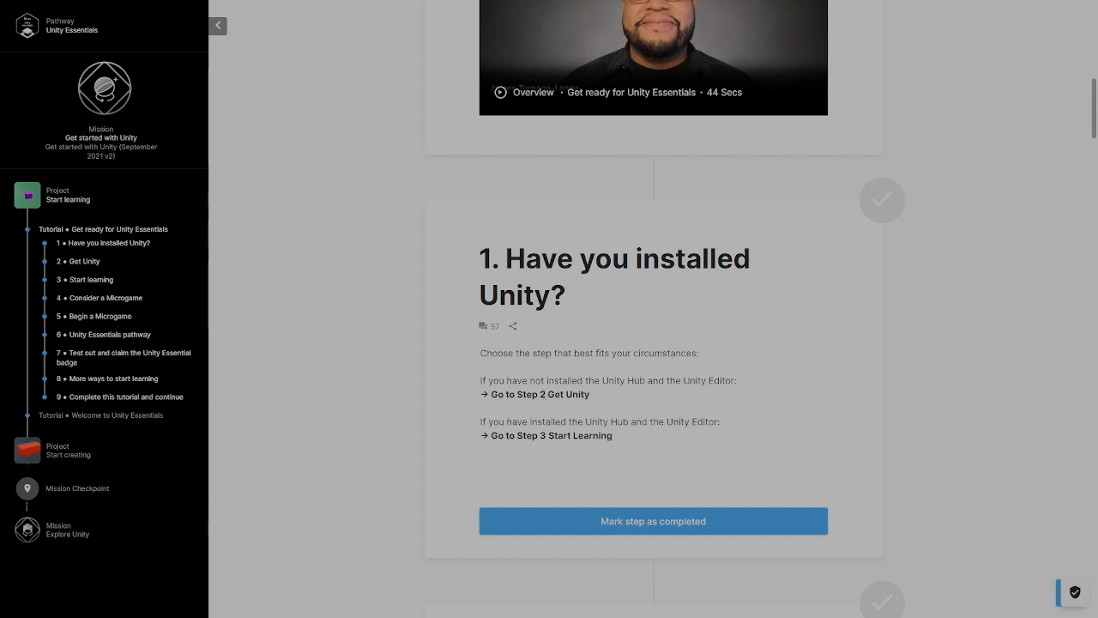
{"action": "scroll", "coordinate": [812, 439], "scroll_direction": "down", "scroll_amount": 1}
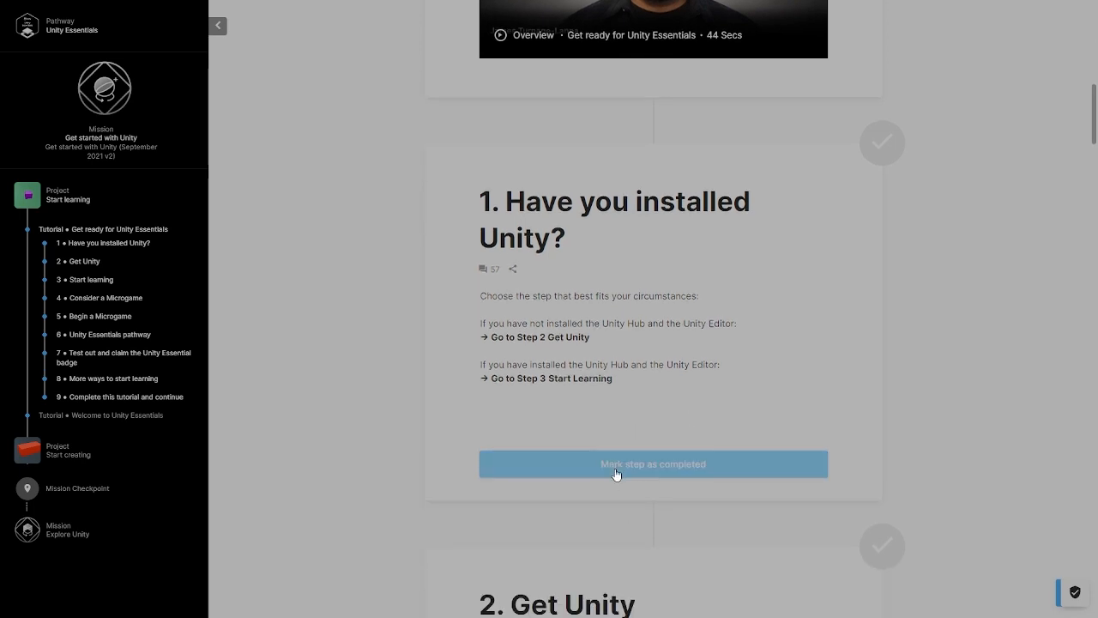
{"action": "left_click", "coordinate": [616, 464]}
- Read the Get Unity step and open its linked tutorial on downloading and installing the Unity Hub and Unity Editor
{"action": "scroll", "coordinate": [476, 359], "scroll_direction": "down", "scroll_amount": 4}
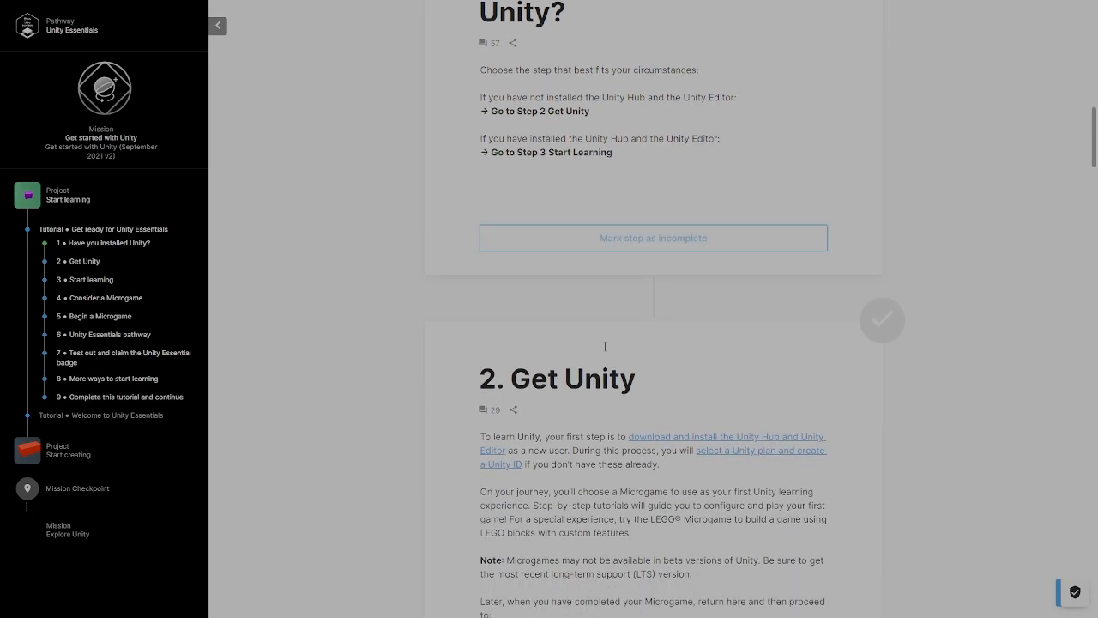
{"action": "scroll", "coordinate": [606, 347], "scroll_direction": "down", "scroll_amount": 1}
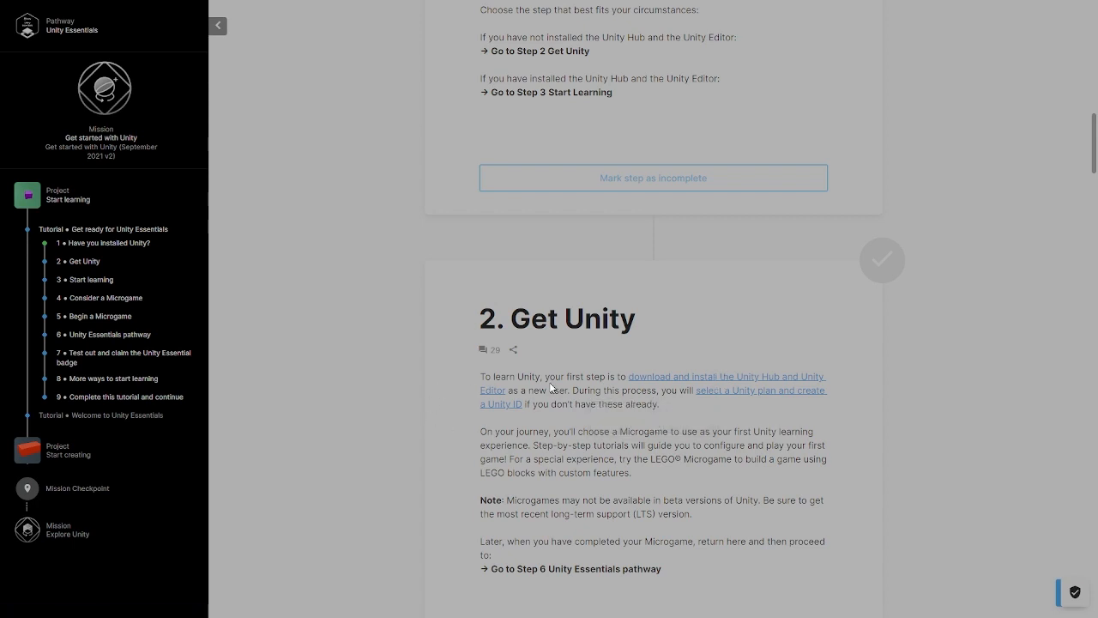
{"action": "scroll", "coordinate": [711, 388], "scroll_direction": "down", "scroll_amount": 2}
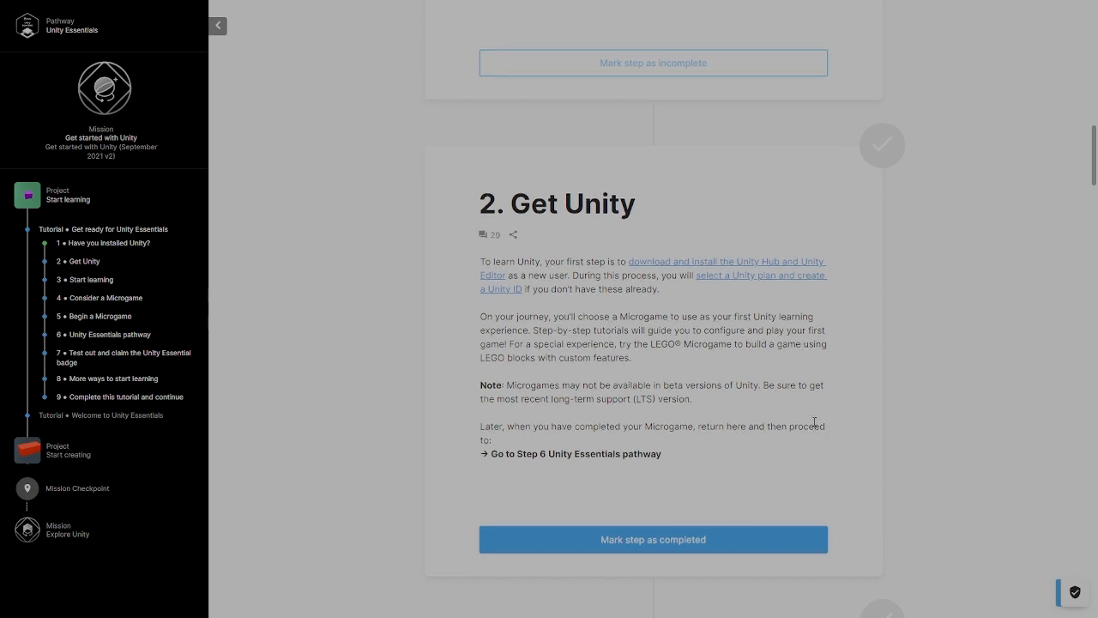
{"action": "scroll", "coordinate": [820, 412], "scroll_direction": "down", "scroll_amount": 1}
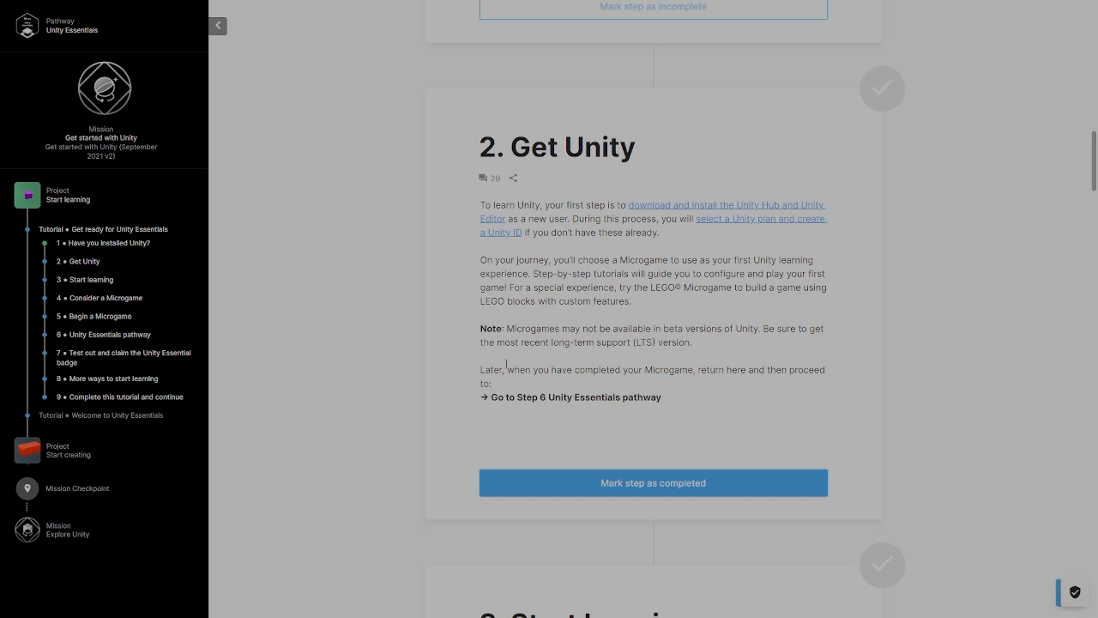
{"action": "scroll", "coordinate": [715, 352], "scroll_direction": "down", "scroll_amount": 1}
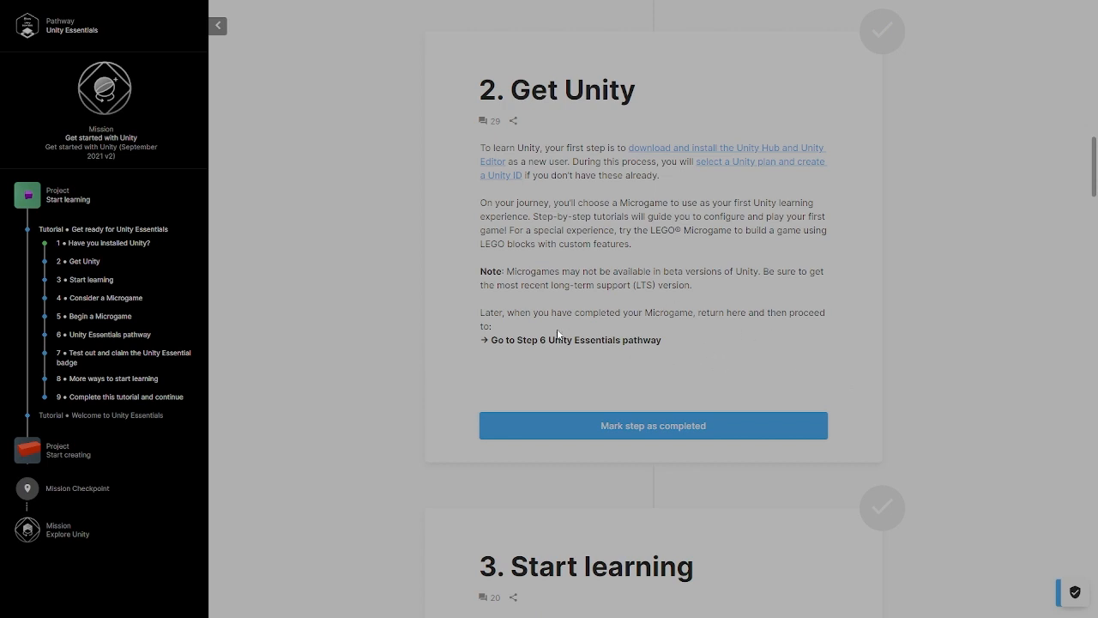
{"action": "scroll", "coordinate": [671, 341], "scroll_direction": "down", "scroll_amount": 4}
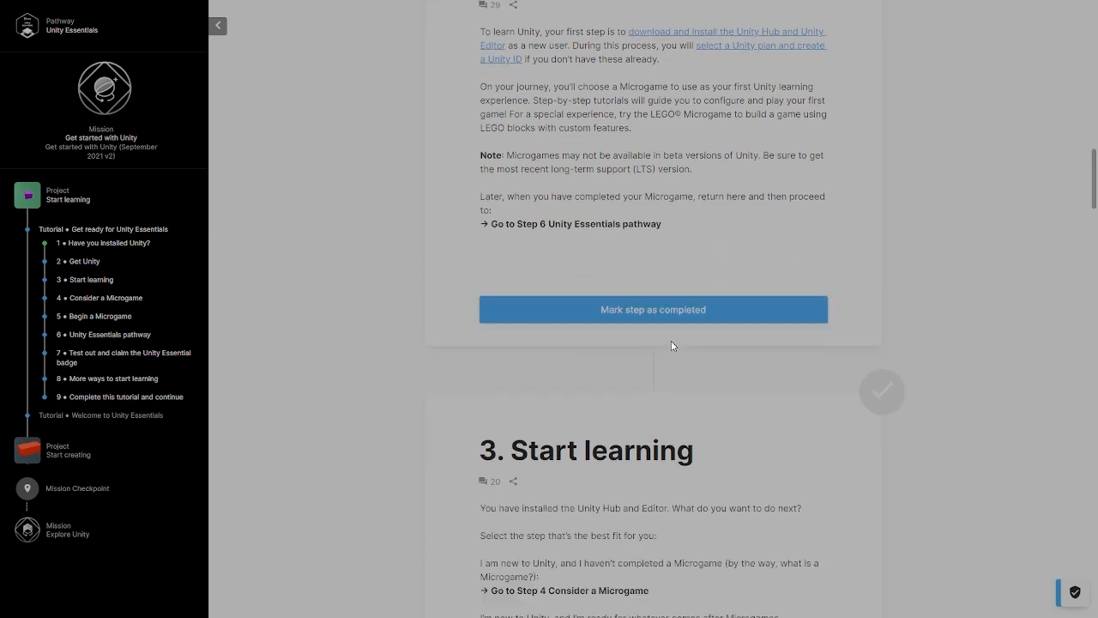
{"action": "scroll", "coordinate": [704, 422], "scroll_direction": "up", "scroll_amount": 5}
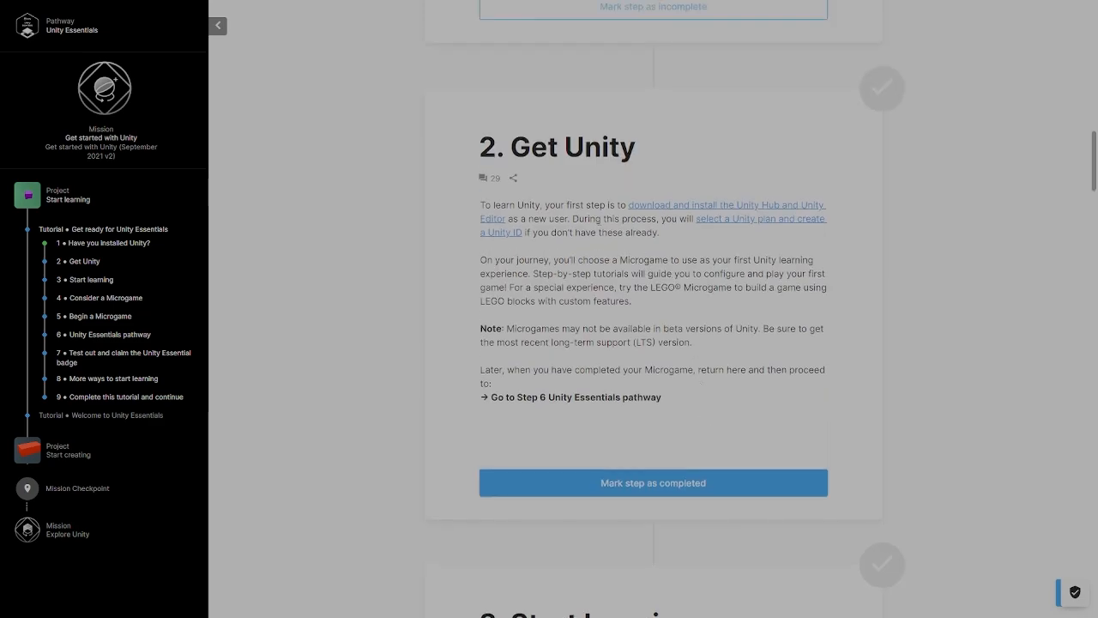
{"action": "left_click", "coordinate": [740, 209]}
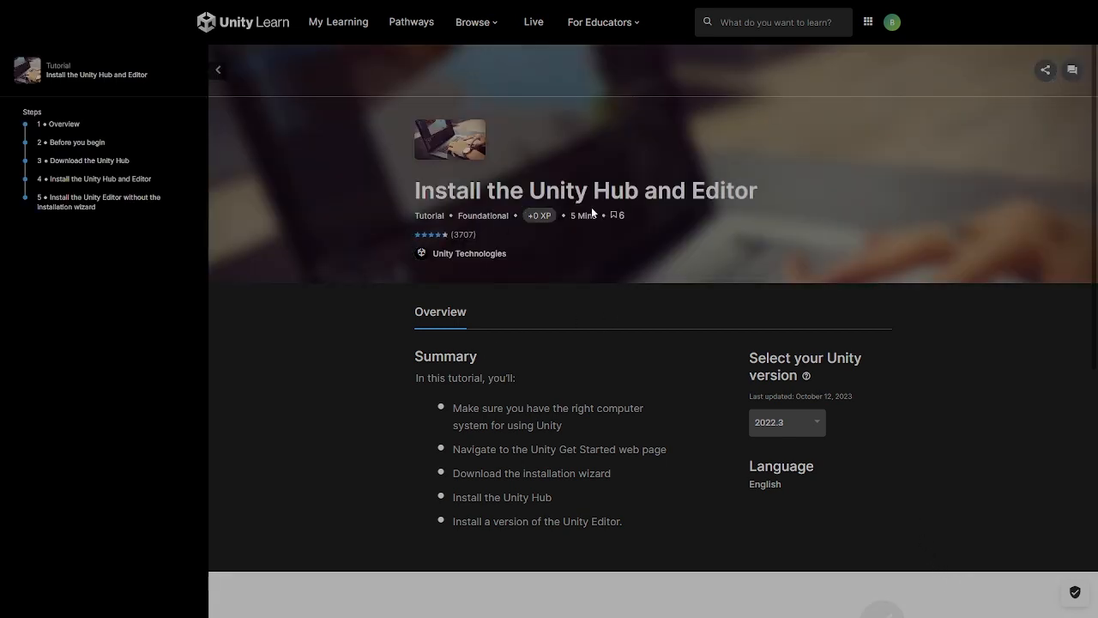
- Read the installation tutorial's summary and mark its Overview and Before you begin steps as completed
{"action": "scroll", "coordinate": [588, 359], "scroll_direction": "down", "scroll_amount": 2}
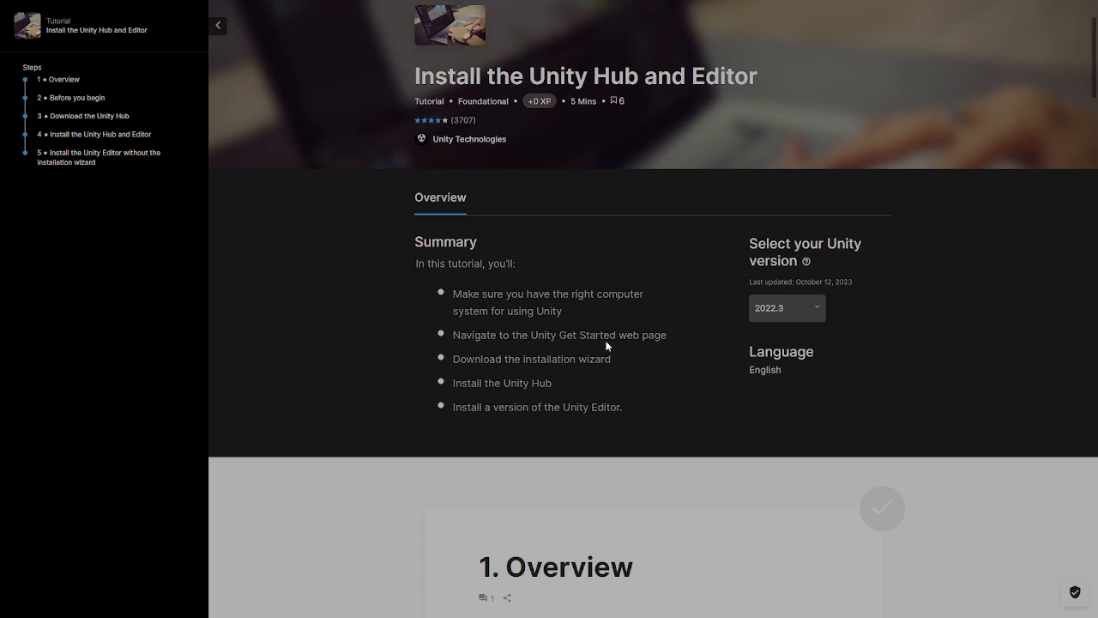
{"action": "scroll", "coordinate": [607, 344], "scroll_direction": "down", "scroll_amount": 2}
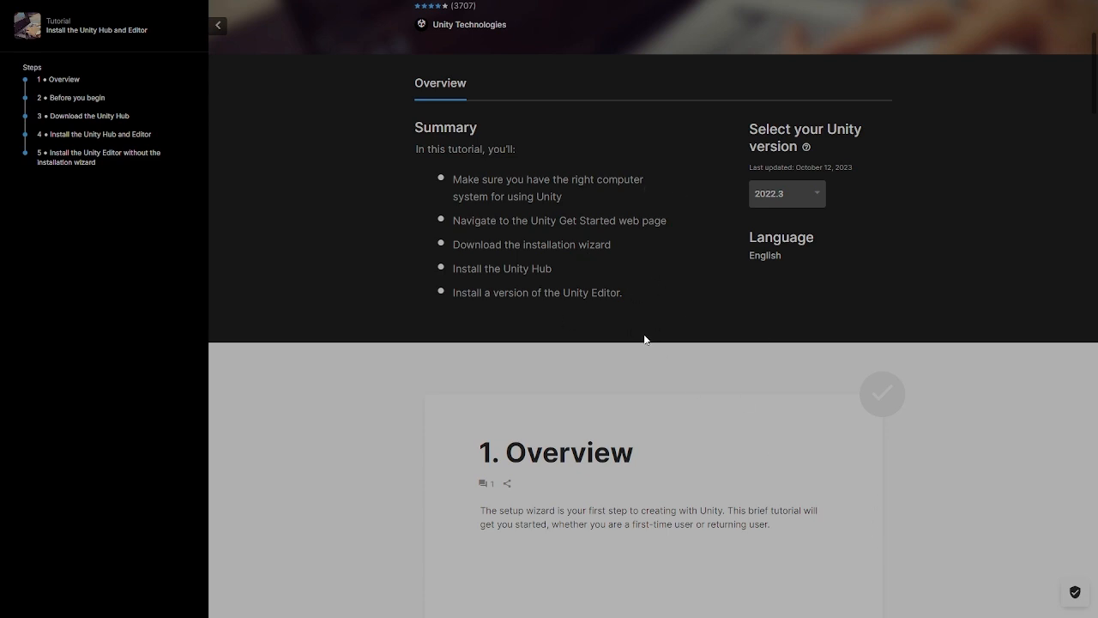
{"action": "scroll", "coordinate": [622, 258], "scroll_direction": "down", "scroll_amount": 5}
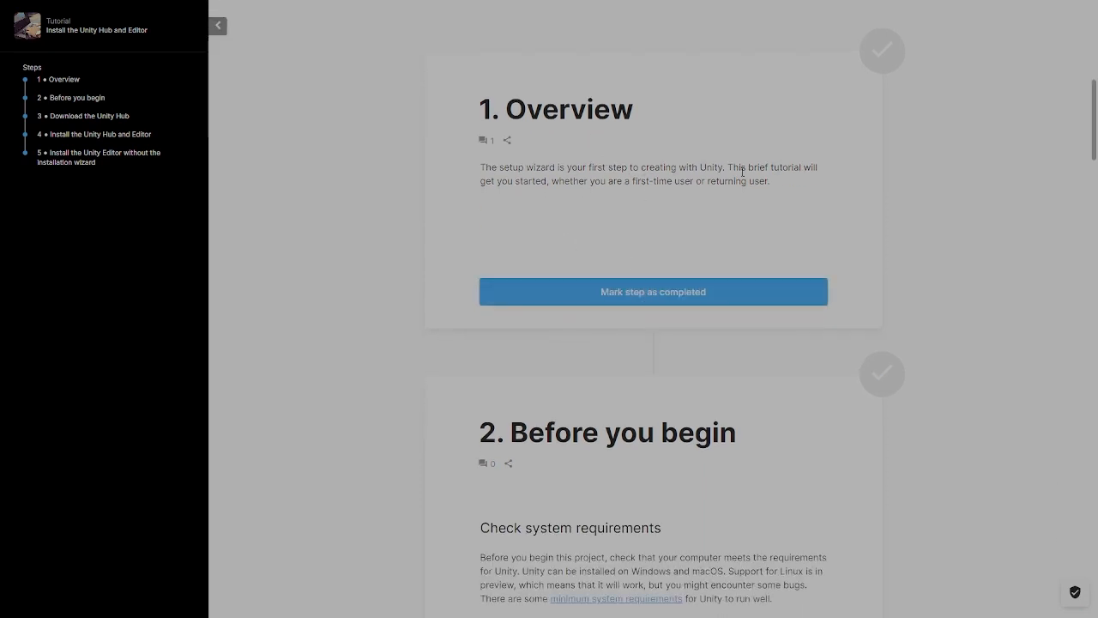
{"action": "left_click", "coordinate": [647, 298]}
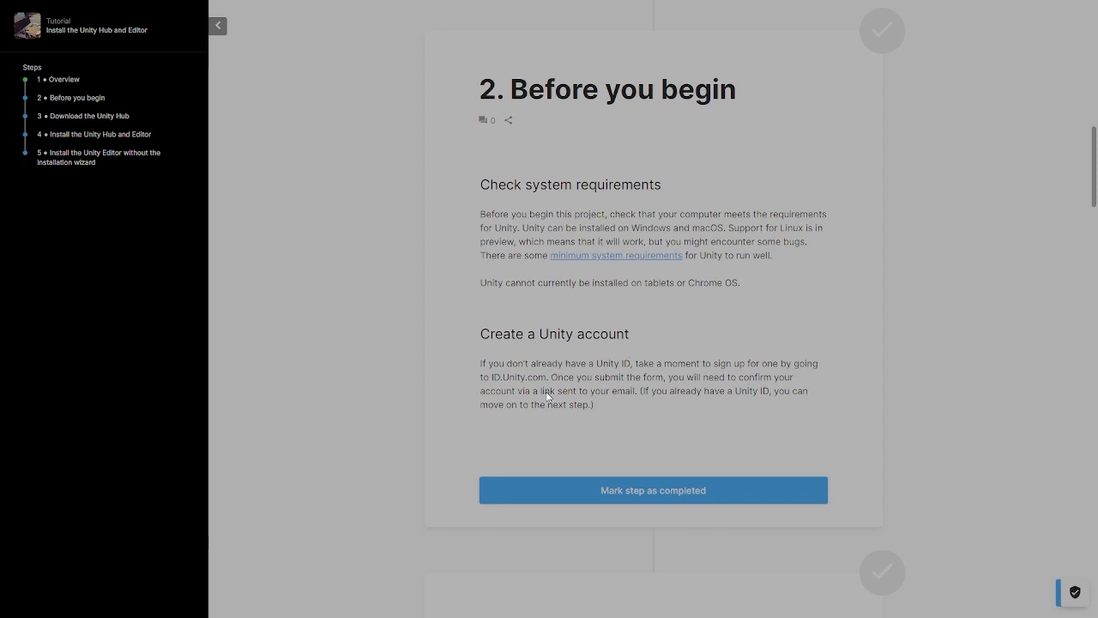
{"action": "left_click", "coordinate": [641, 490]}
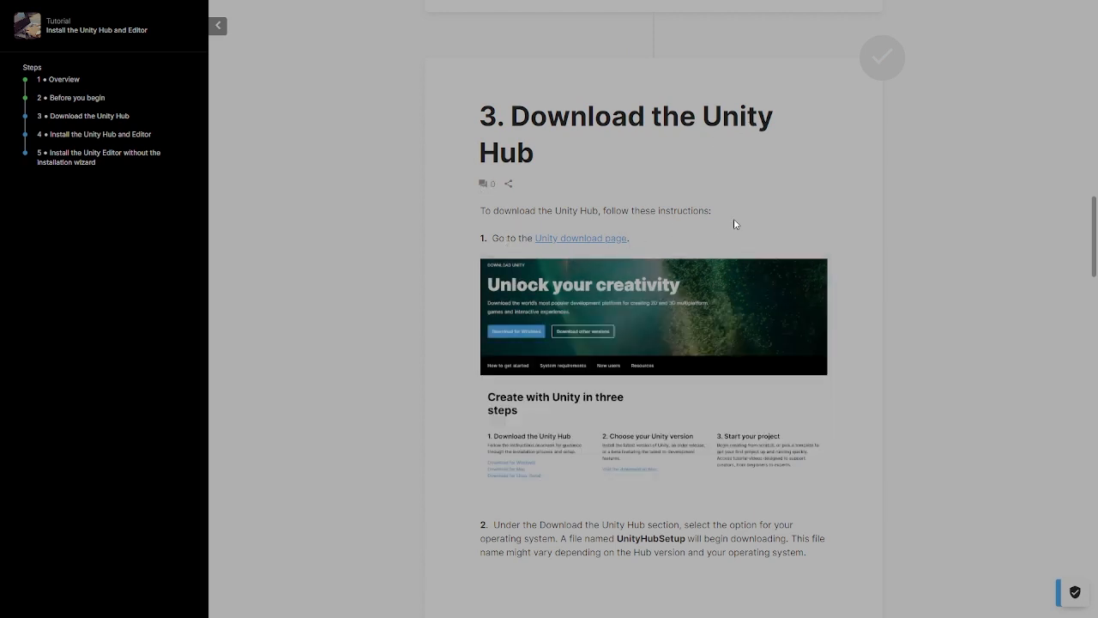
- Download the Unity Hub for Windows from the linked Unity download page and dismiss the pathways and feedback pop-ups
{"action": "scroll", "coordinate": [732, 223], "scroll_direction": "down", "scroll_amount": 1}
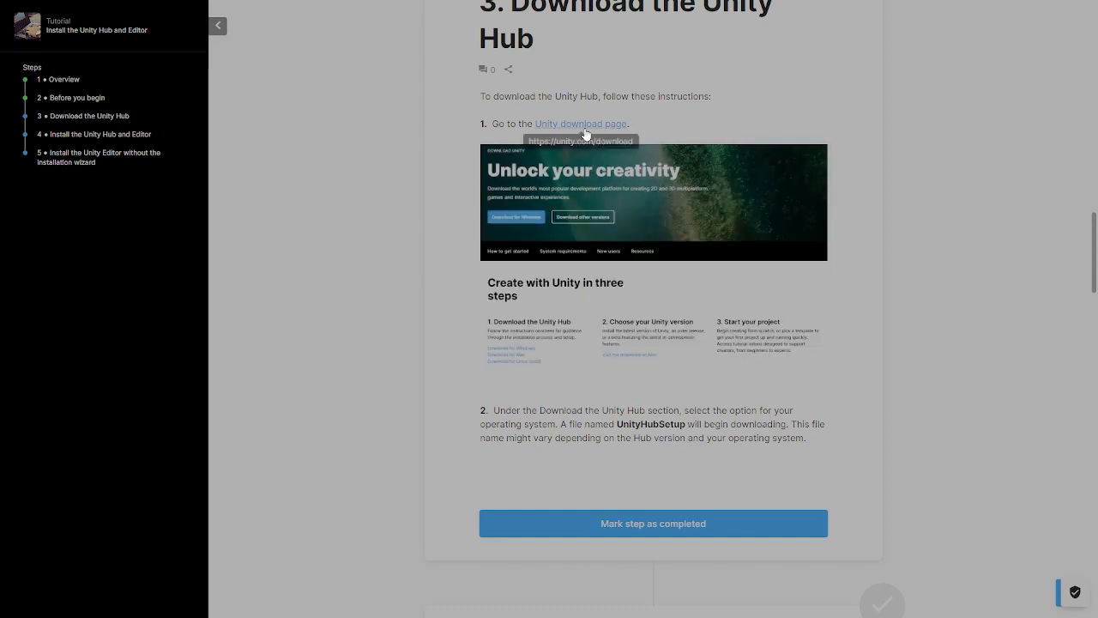
{"action": "left_click", "coordinate": [584, 126]}
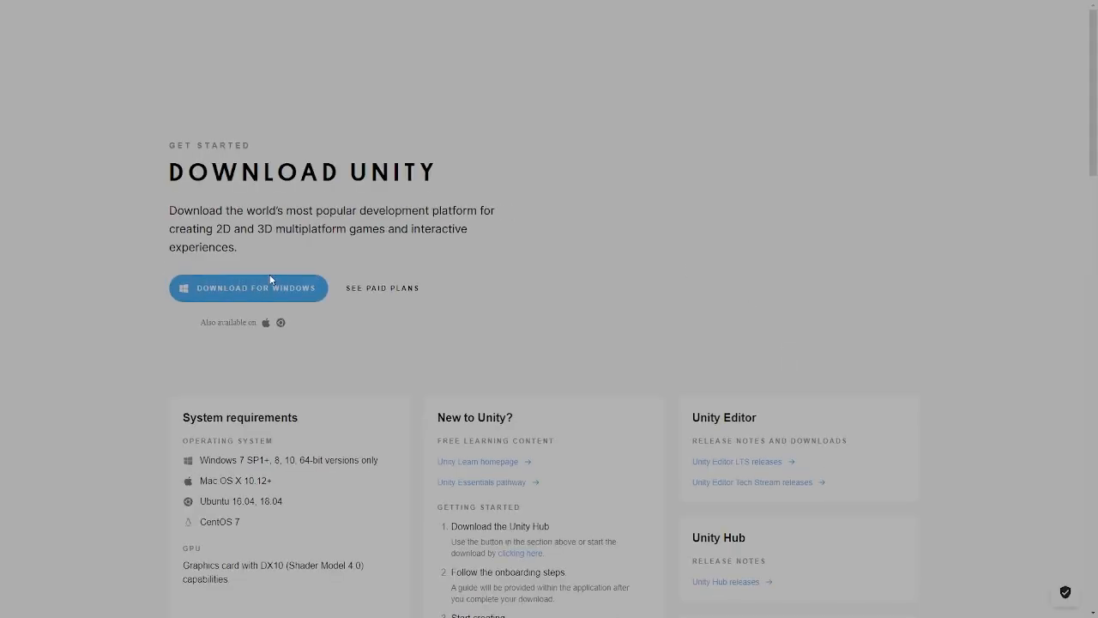
{"action": "left_click", "coordinate": [228, 327]}
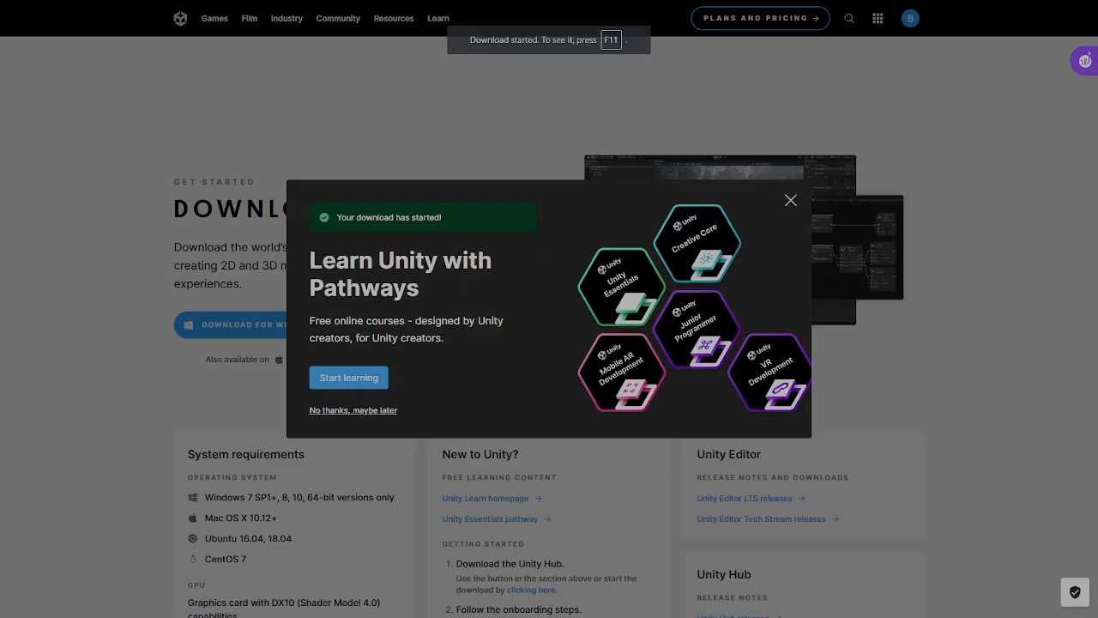
{"action": "left_click", "coordinate": [791, 200]}
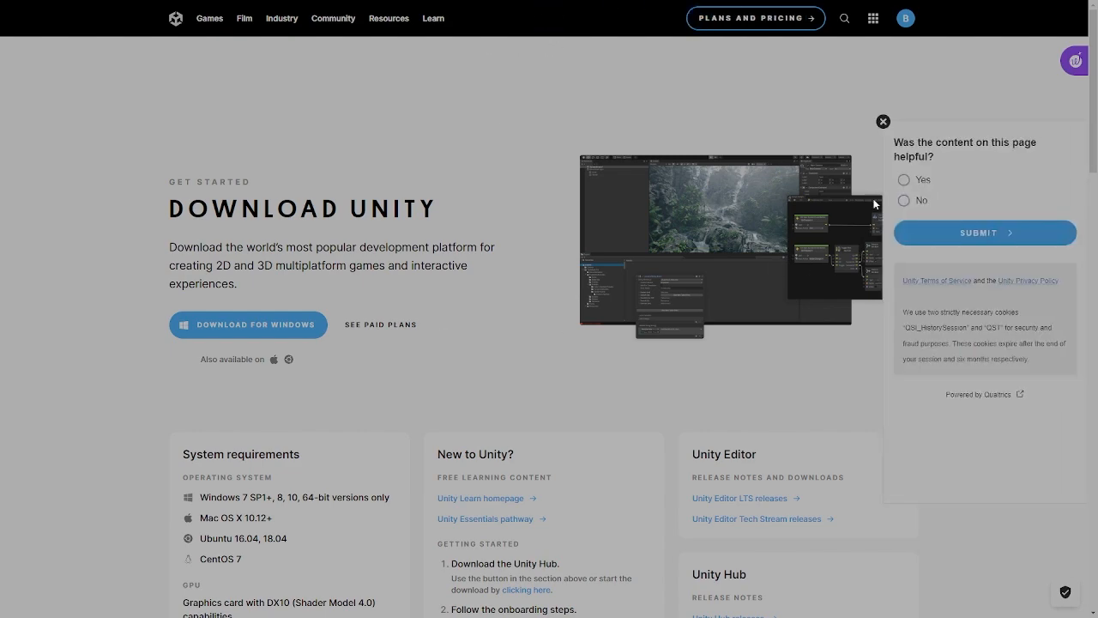
{"action": "left_click", "coordinate": [883, 121]}
- Leave full screen, return to the Install the Unity Hub and Editor tutorial and close the unity learn YouTube page
{"action": "scroll", "coordinate": [407, 369], "scroll_direction": "down", "scroll_amount": 3}
{"action": "scroll", "coordinate": [412, 378], "scroll_direction": "down", "scroll_amount": 3}
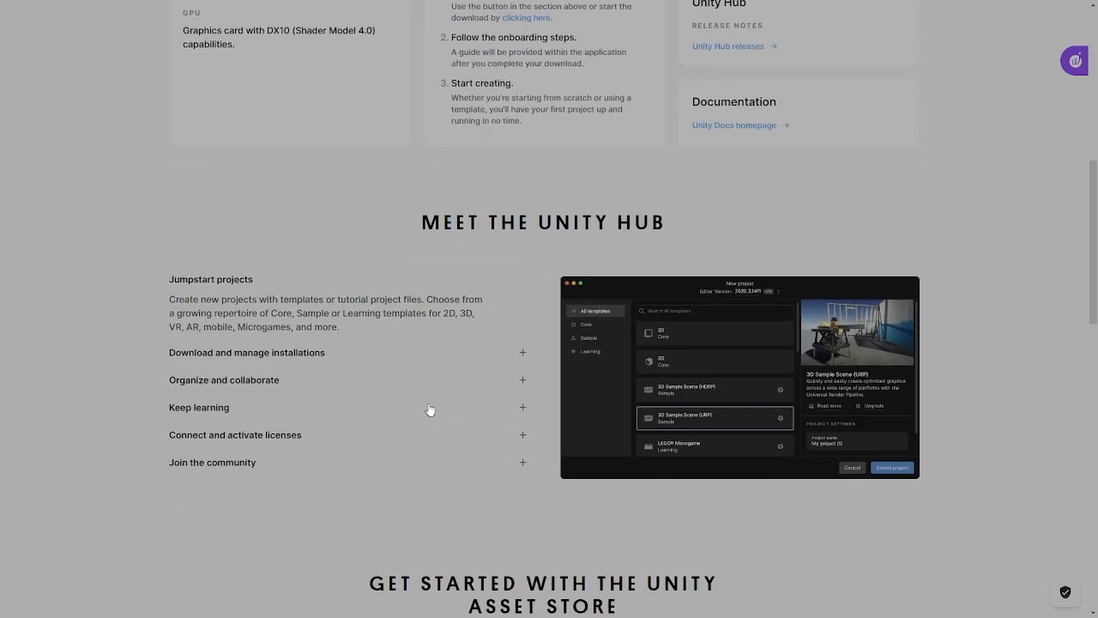
{"action": "scroll", "coordinate": [437, 400], "scroll_direction": "up", "scroll_amount": 6}
{"action": "mouse_move", "coordinate": [243, 6]}
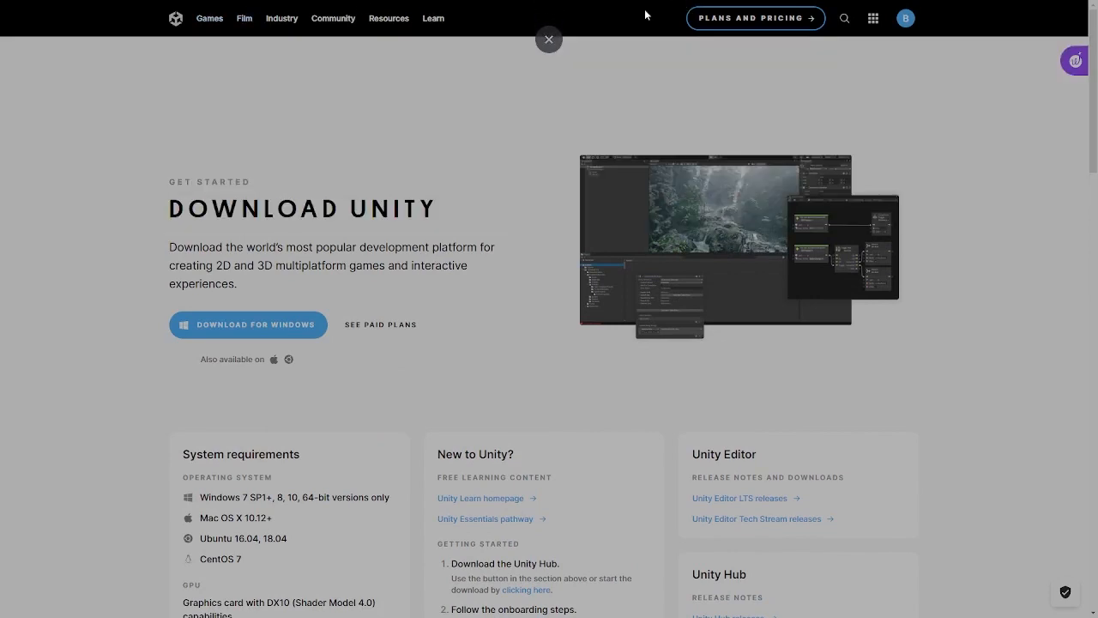
{"action": "left_click", "coordinate": [549, 39]}
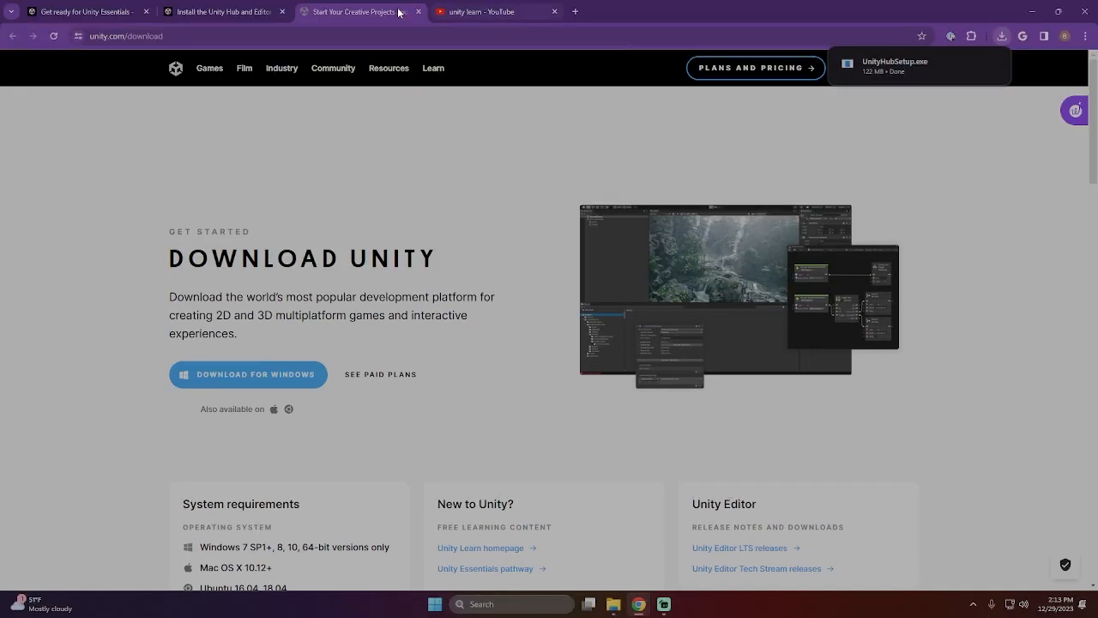
{"action": "left_click", "coordinate": [245, 12]}
{"action": "scroll", "coordinate": [587, 180], "scroll_direction": "up", "scroll_amount": 3}
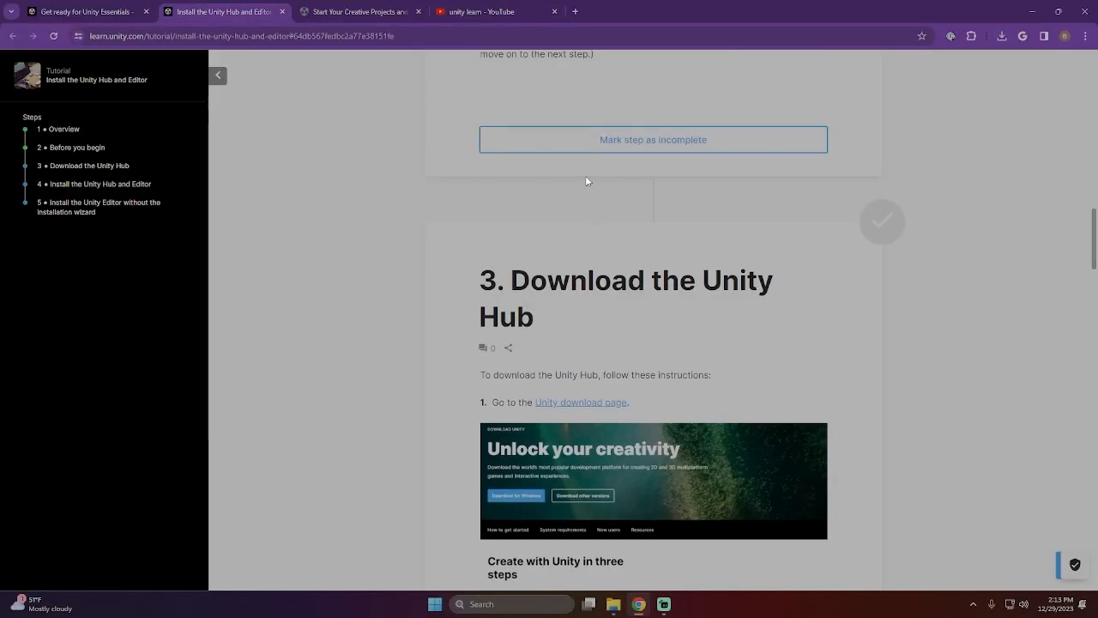
{"action": "left_click", "coordinate": [555, 12]}
{"action": "scroll", "coordinate": [672, 327], "scroll_direction": "up", "scroll_amount": 3}
{"action": "scroll", "coordinate": [670, 328], "scroll_direction": "up", "scroll_amount": 3}
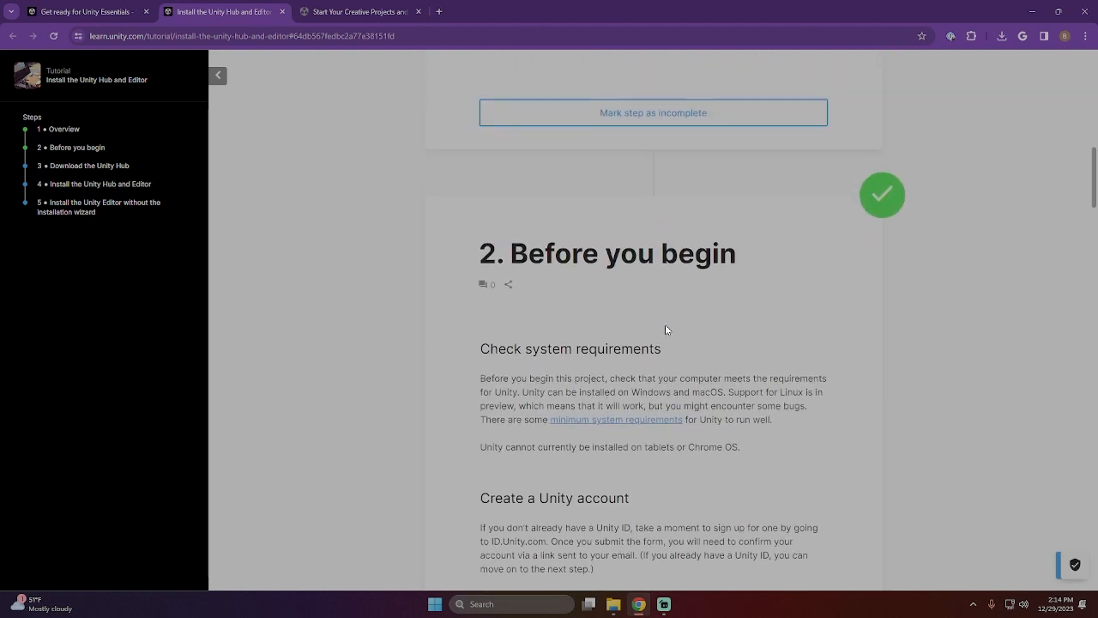
- Run the downloaded UnityHubSetup.exe and accept the Unity Hub license agreement
{"action": "left_click", "coordinate": [1002, 37]}
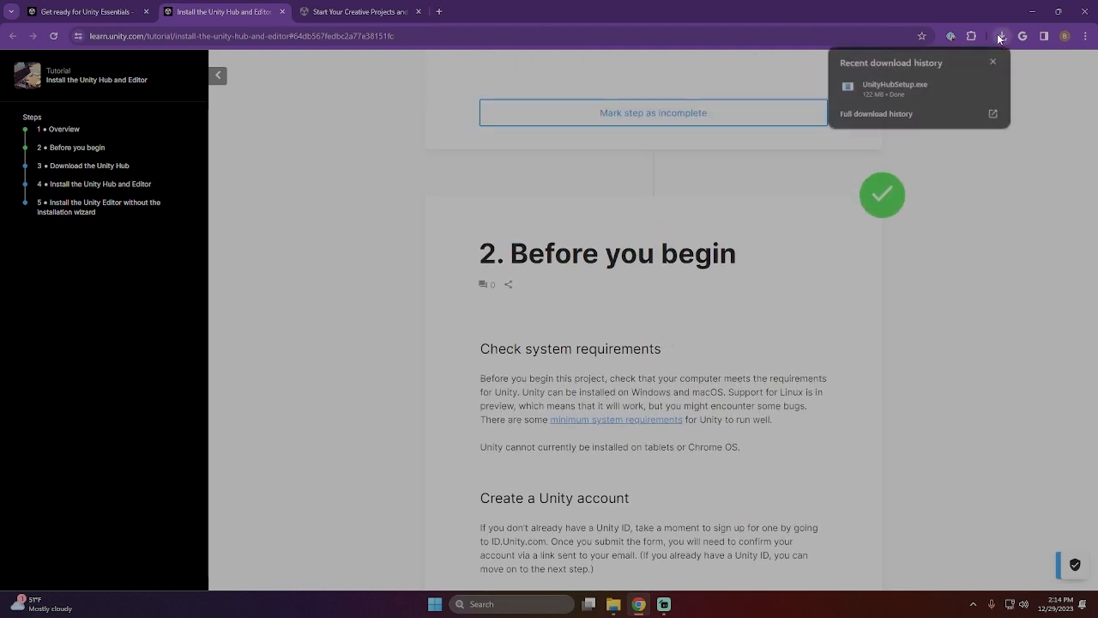
{"action": "left_click", "coordinate": [893, 94]}
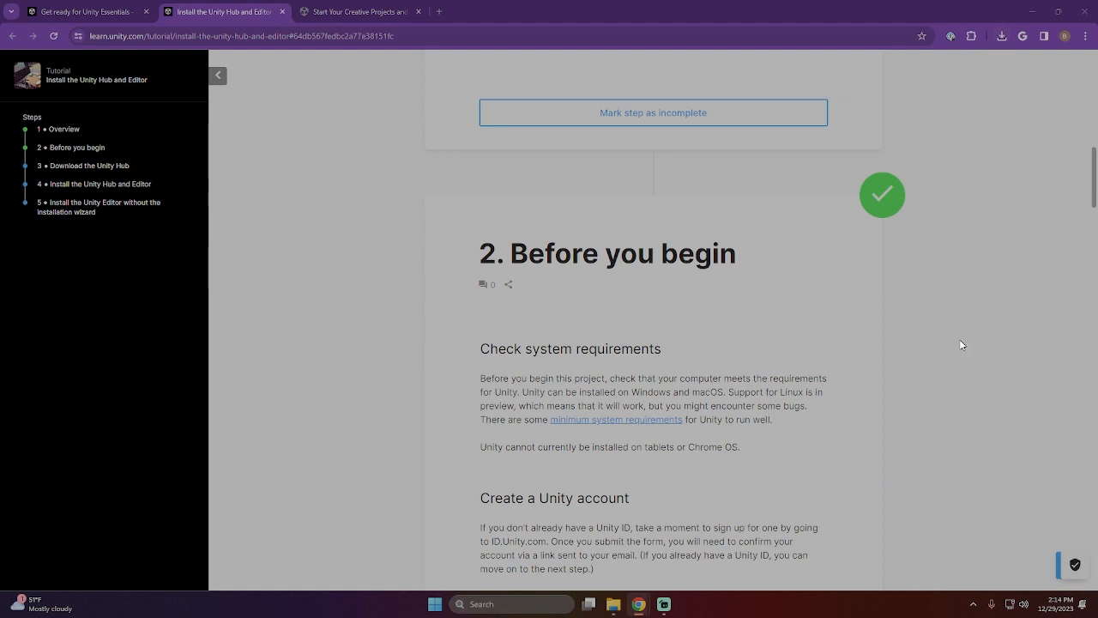
{"action": "scroll", "coordinate": [759, 395], "scroll_direction": "down", "scroll_amount": 3}
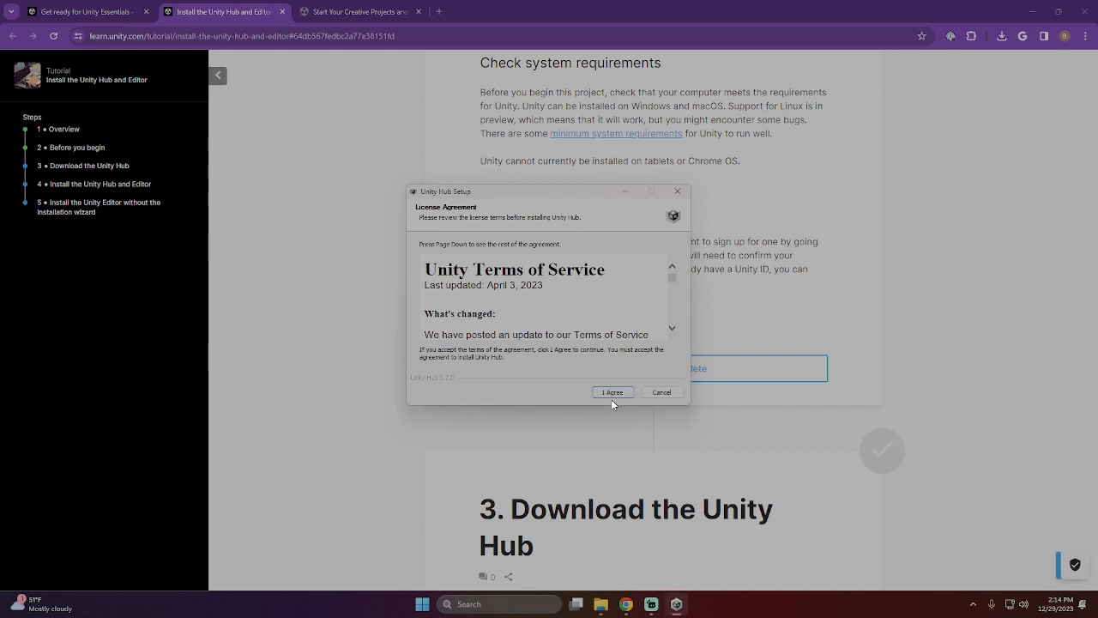
{"action": "left_click", "coordinate": [612, 396]}
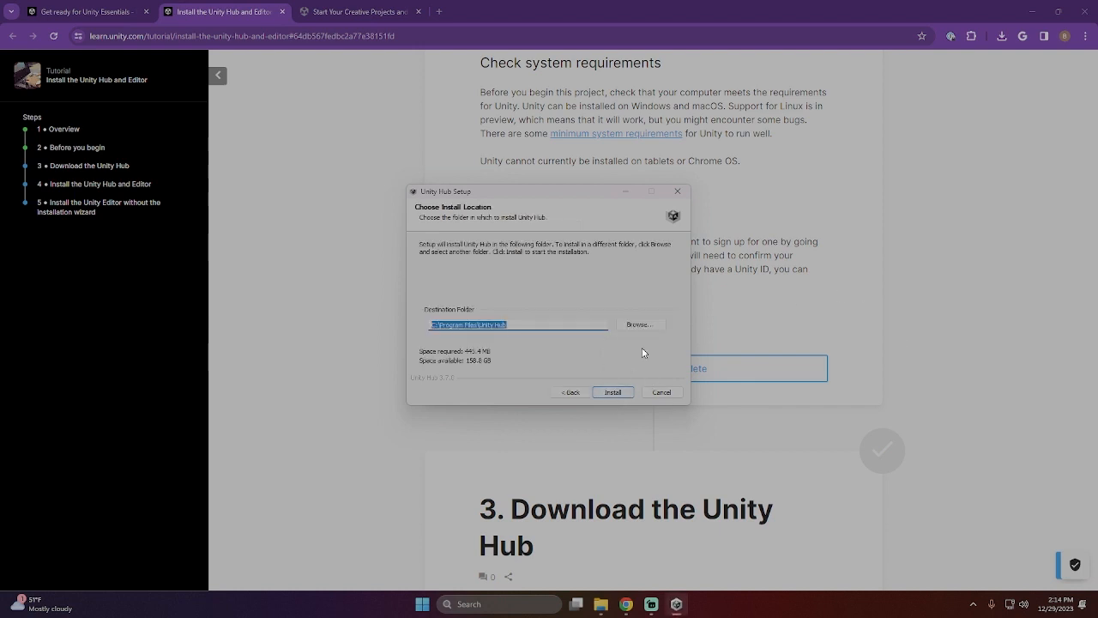
- Create a folder named Unity on Local Disk (D:) and choose it as the Unity Hub's destination folder
{"action": "left_click", "coordinate": [657, 325]}
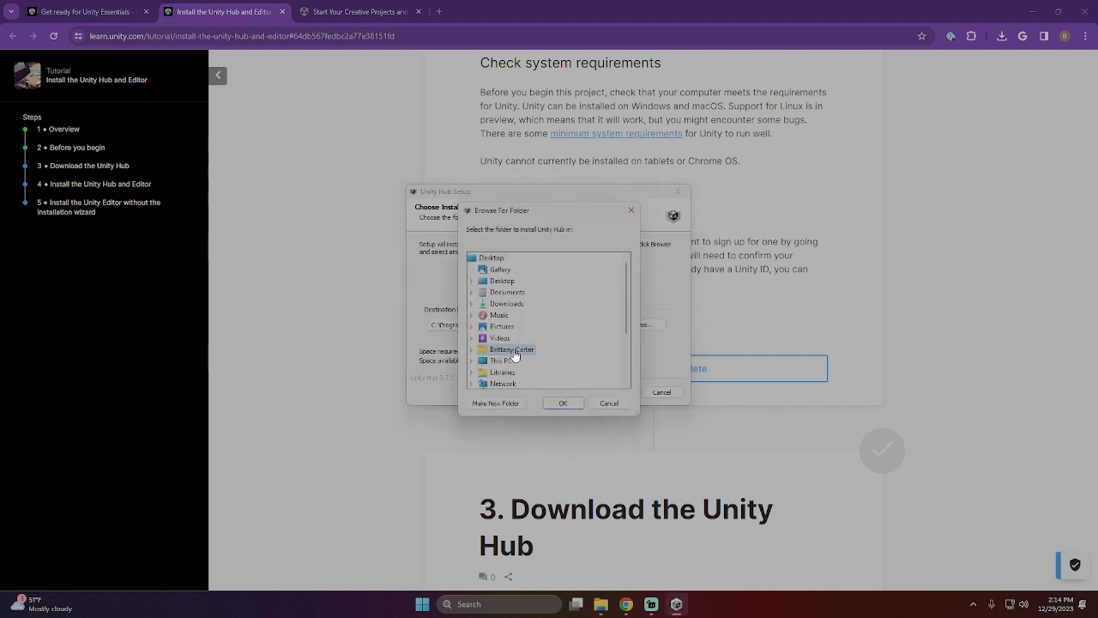
{"action": "scroll", "coordinate": [522, 341], "scroll_direction": "down", "scroll_amount": 3}
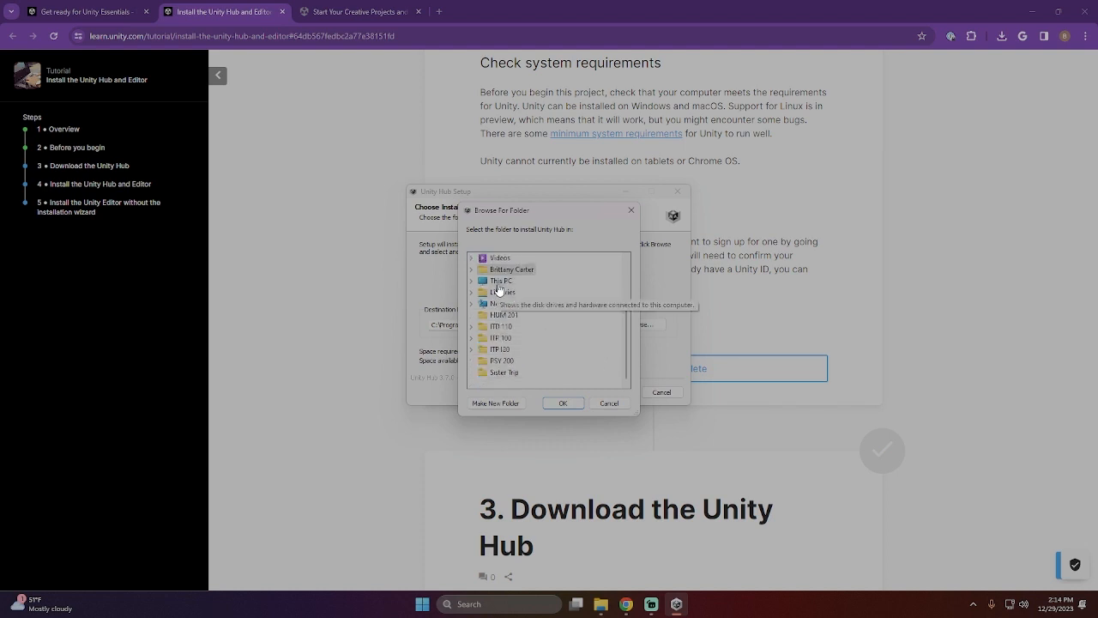
{"action": "left_click", "coordinate": [498, 282]}
{"action": "double_click", "coordinate": [520, 304]}
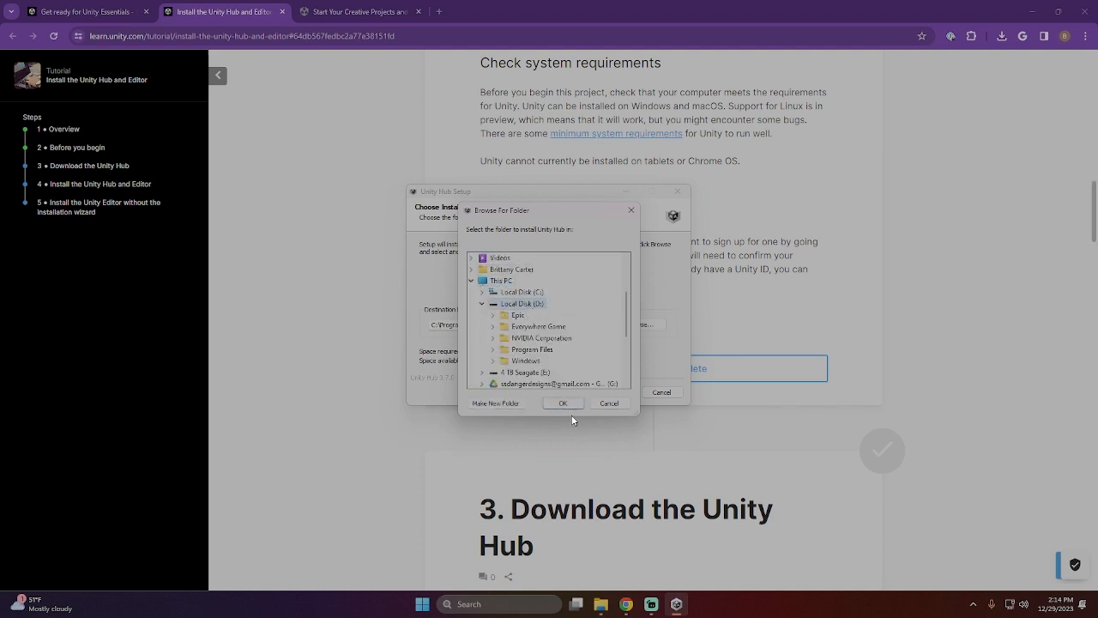
{"action": "left_click", "coordinate": [498, 403]}
{"action": "type", "text": "Unity"}
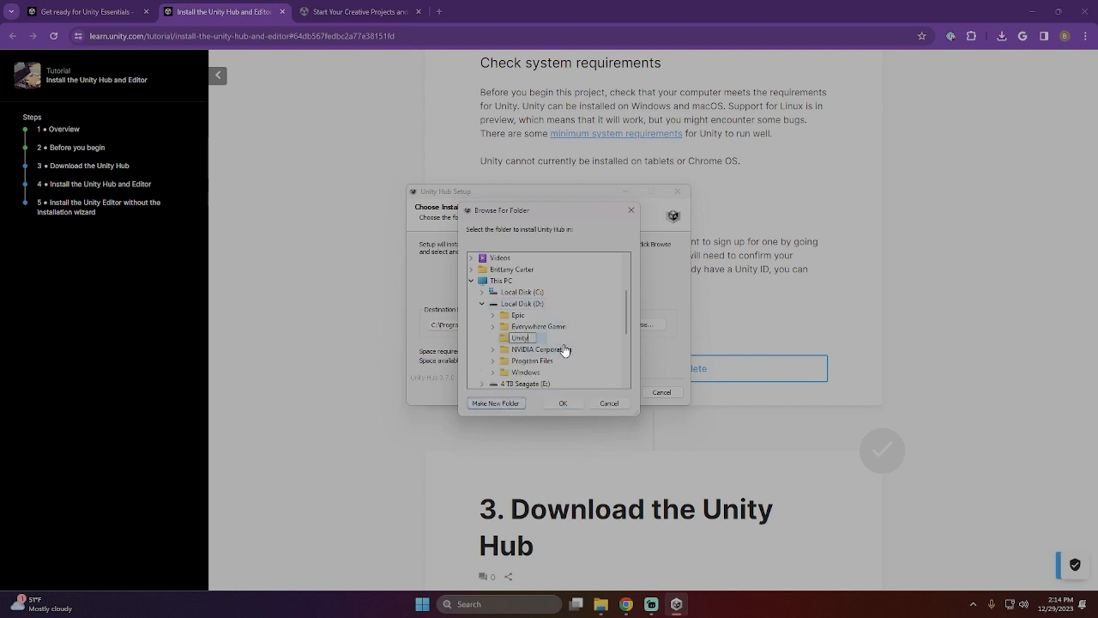
{"action": "key", "text": "Return"}
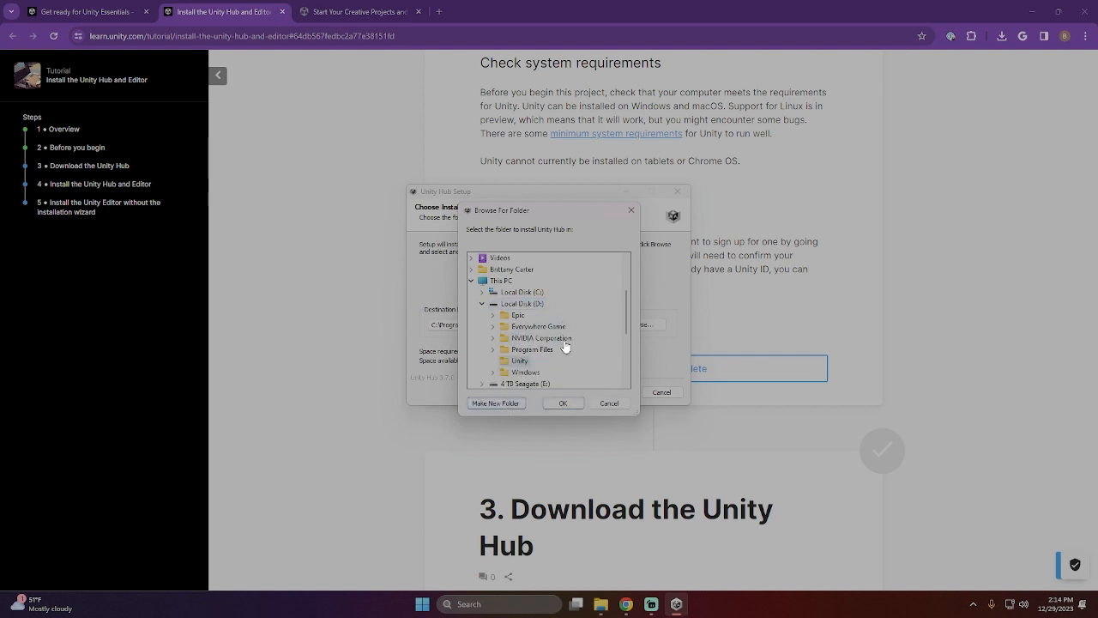
{"action": "left_click", "coordinate": [565, 404]}
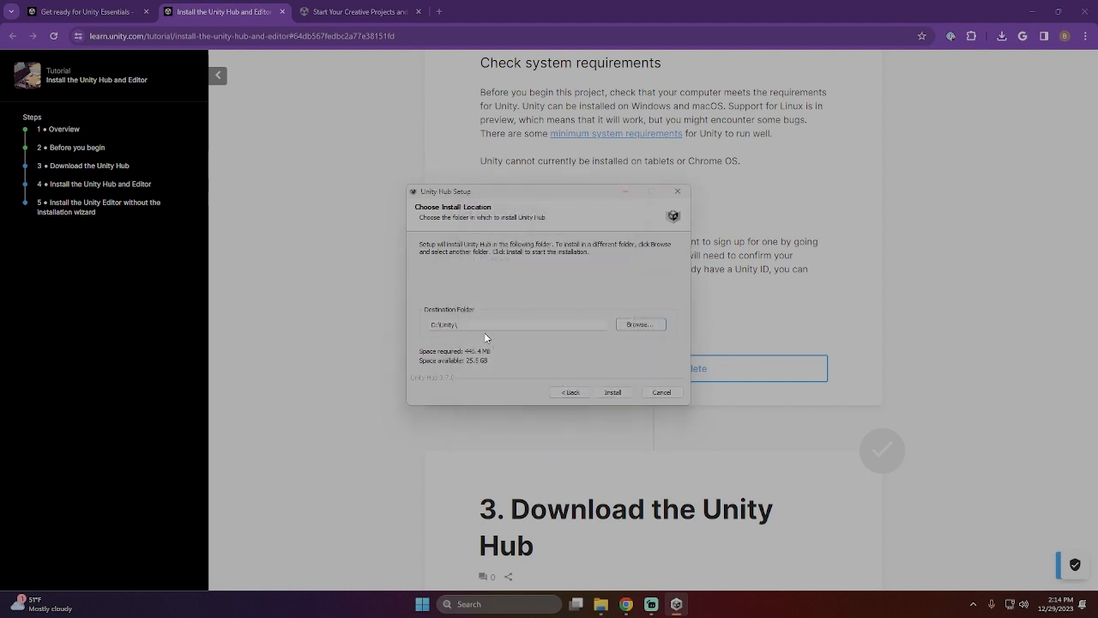
- Install the Unity Hub, moving the setup window aside, and finish the setup with Run Unity Hub enabled
{"action": "left_click", "coordinate": [611, 395]}
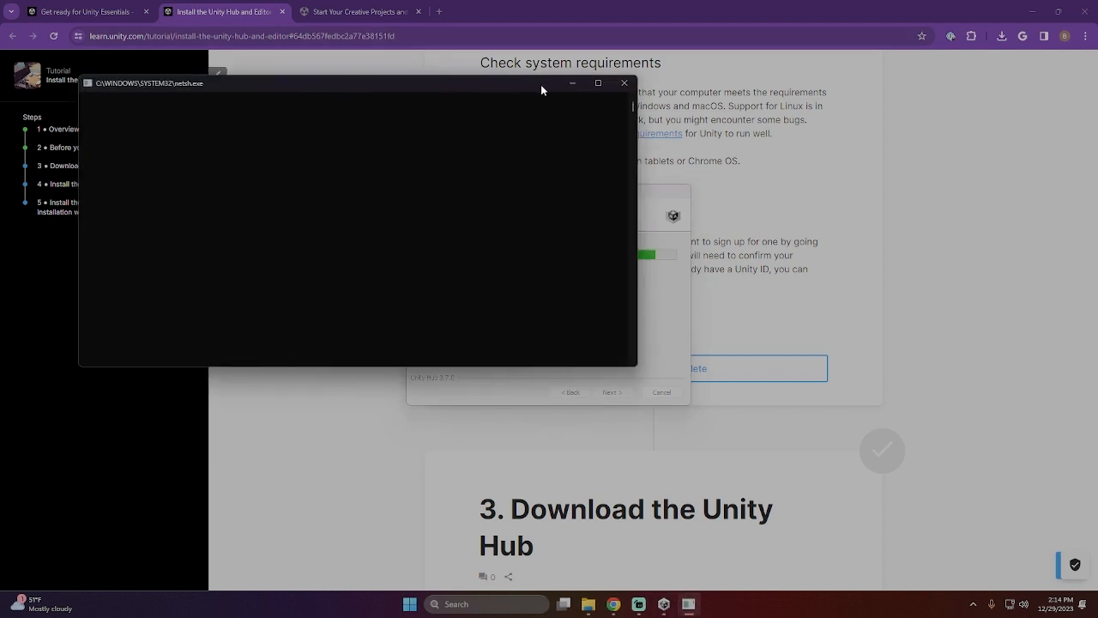
{"action": "left_click_drag", "start_coordinate": [637, 185], "coordinate": [398, 207]}
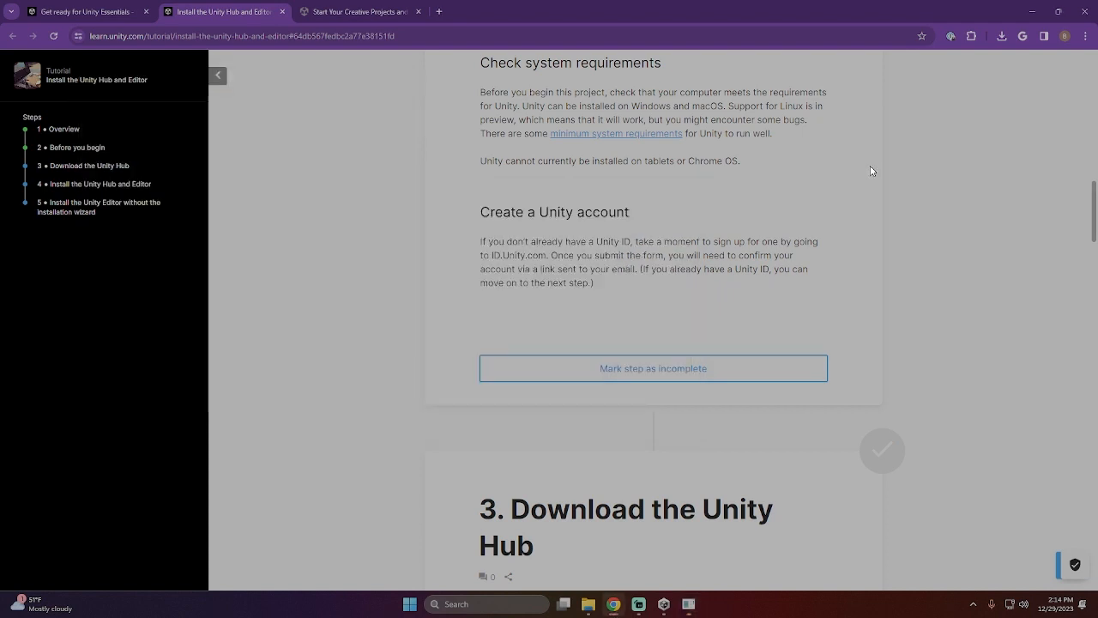
{"action": "left_click", "coordinate": [666, 606]}
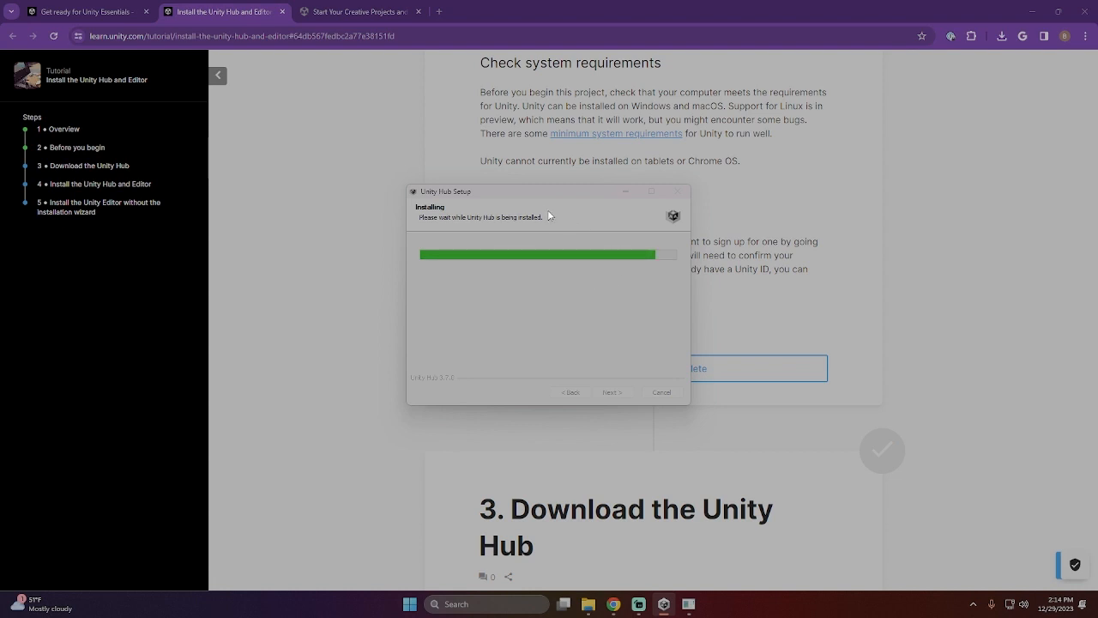
{"action": "left_click_drag", "start_coordinate": [508, 192], "coordinate": [202, 230]}
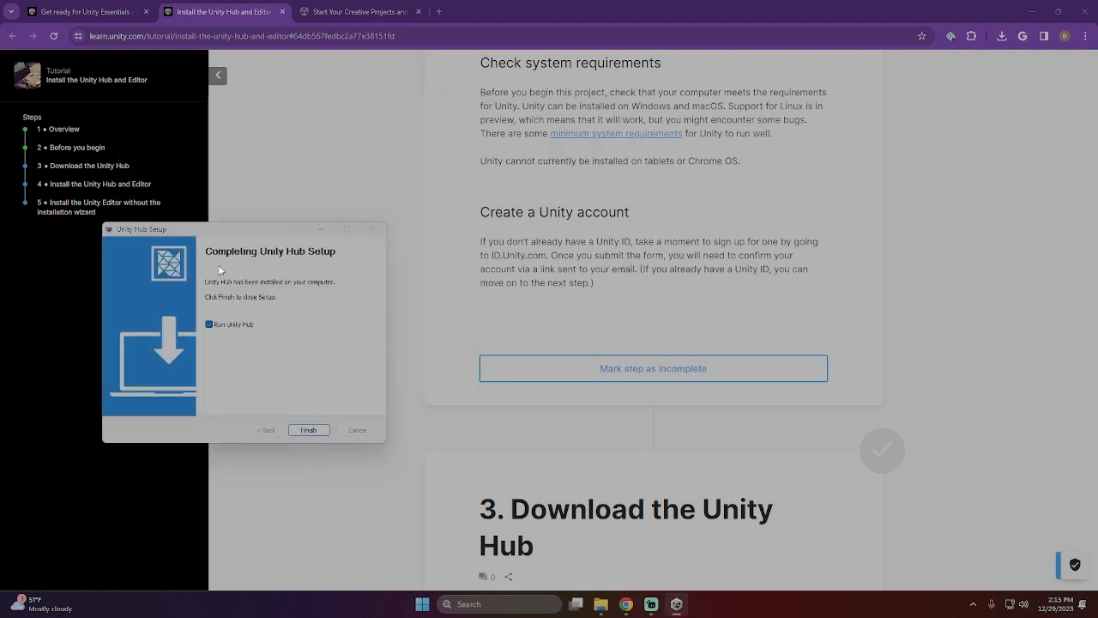
{"action": "left_click", "coordinate": [310, 431]}
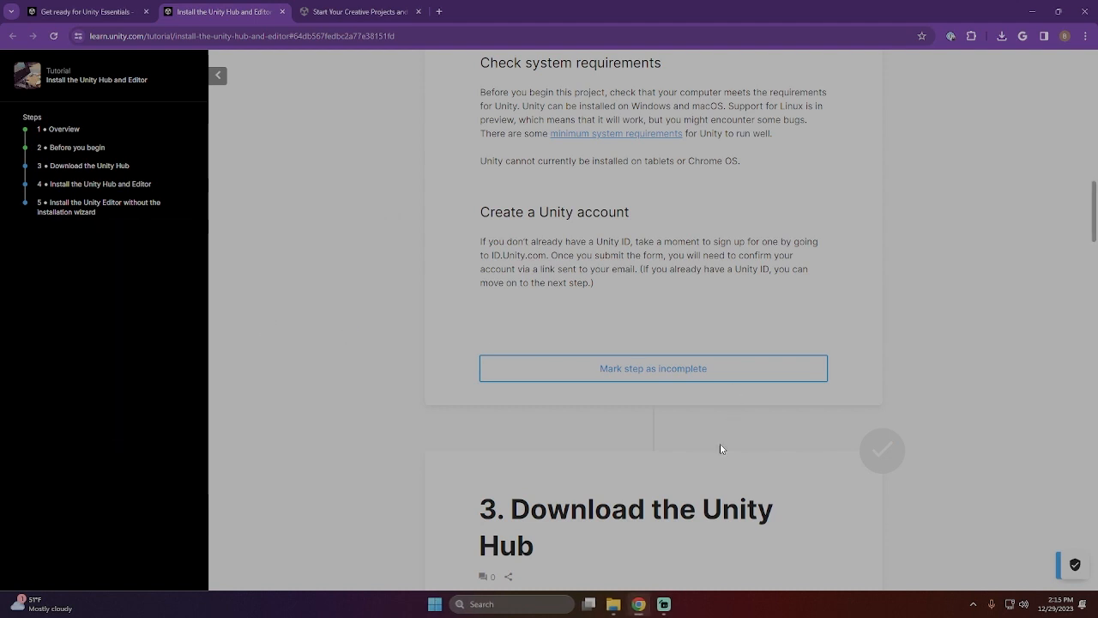
- Return to the Unity Learn tutorial and mark its Download the Unity Hub step as completed
{"action": "scroll", "coordinate": [598, 248], "scroll_direction": "up", "scroll_amount": 1}
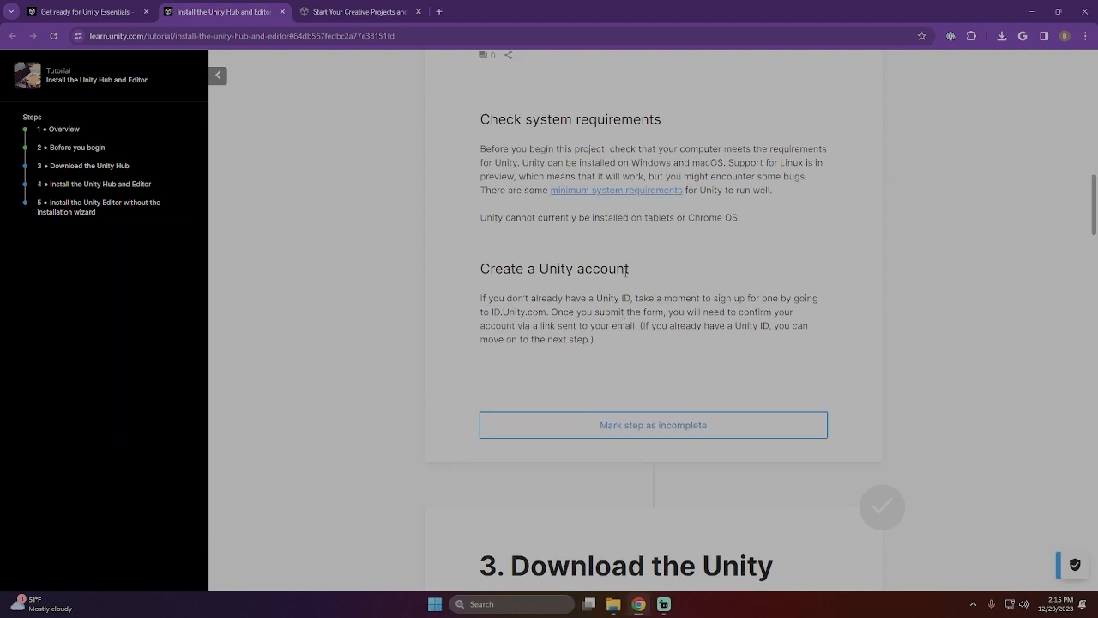
{"action": "scroll", "coordinate": [666, 444], "scroll_direction": "up", "scroll_amount": 1}
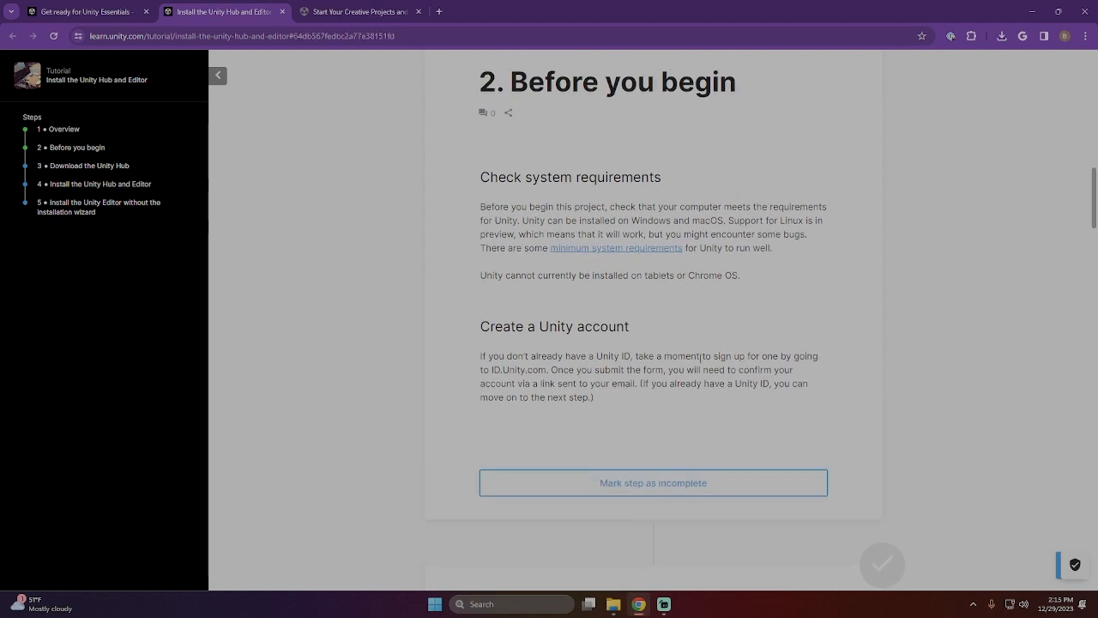
{"action": "scroll", "coordinate": [657, 463], "scroll_direction": "down", "scroll_amount": 7}
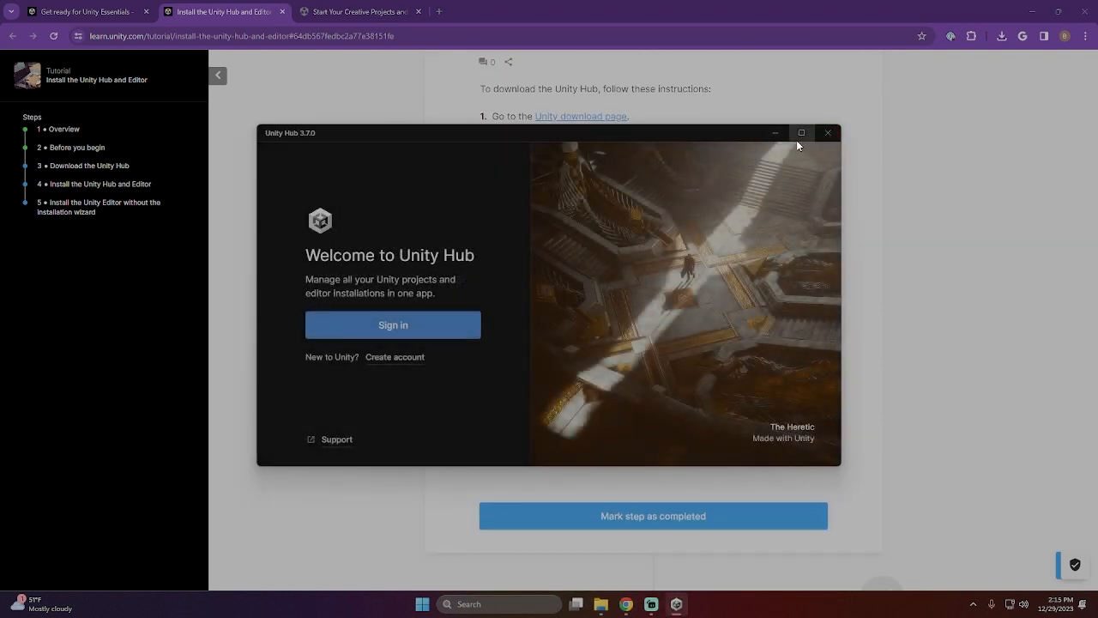
{"action": "left_click", "coordinate": [905, 380]}
{"action": "left_click", "coordinate": [641, 526]}
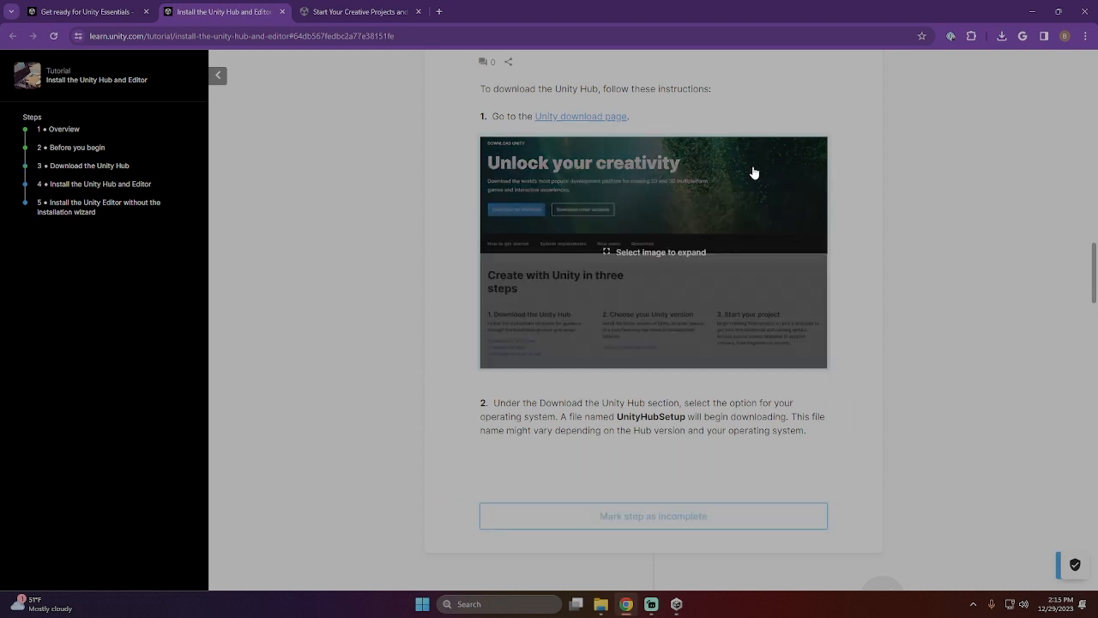
- Review the tutorial's Install the Unity Hub and Editor step, and start signing in to the Unity Hub through the browser
{"action": "scroll", "coordinate": [851, 311], "scroll_direction": "down", "scroll_amount": 1}
{"action": "scroll", "coordinate": [851, 310], "scroll_direction": "down", "scroll_amount": 6}
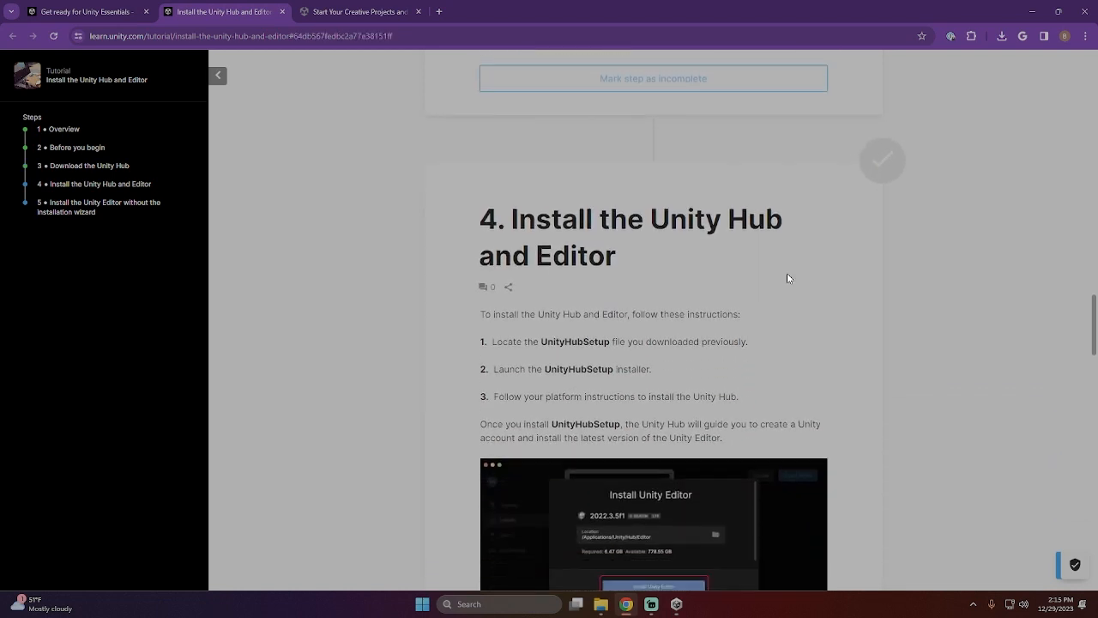
{"action": "scroll", "coordinate": [697, 284], "scroll_direction": "down", "scroll_amount": 2}
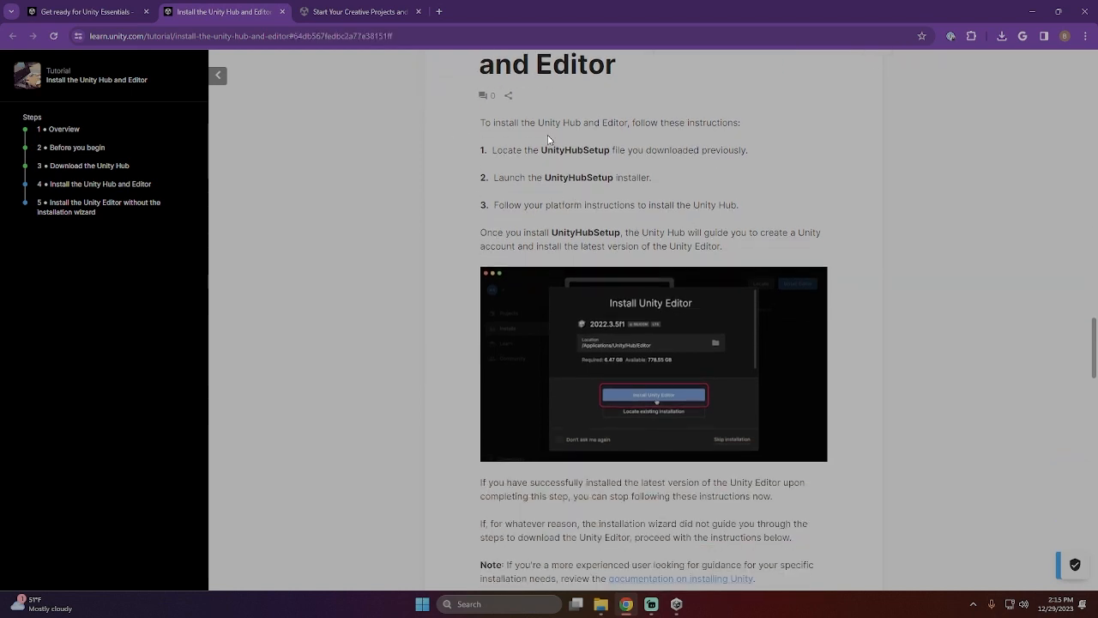
{"action": "left_click", "coordinate": [676, 605]}
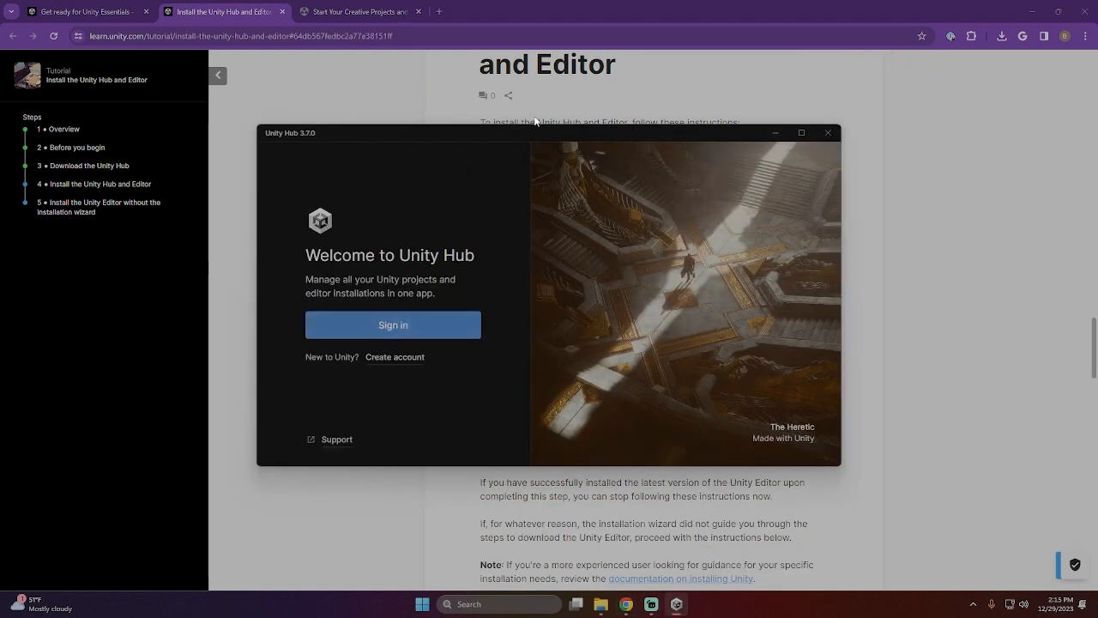
{"action": "left_click_drag", "start_coordinate": [535, 131], "coordinate": [1097, 171]}
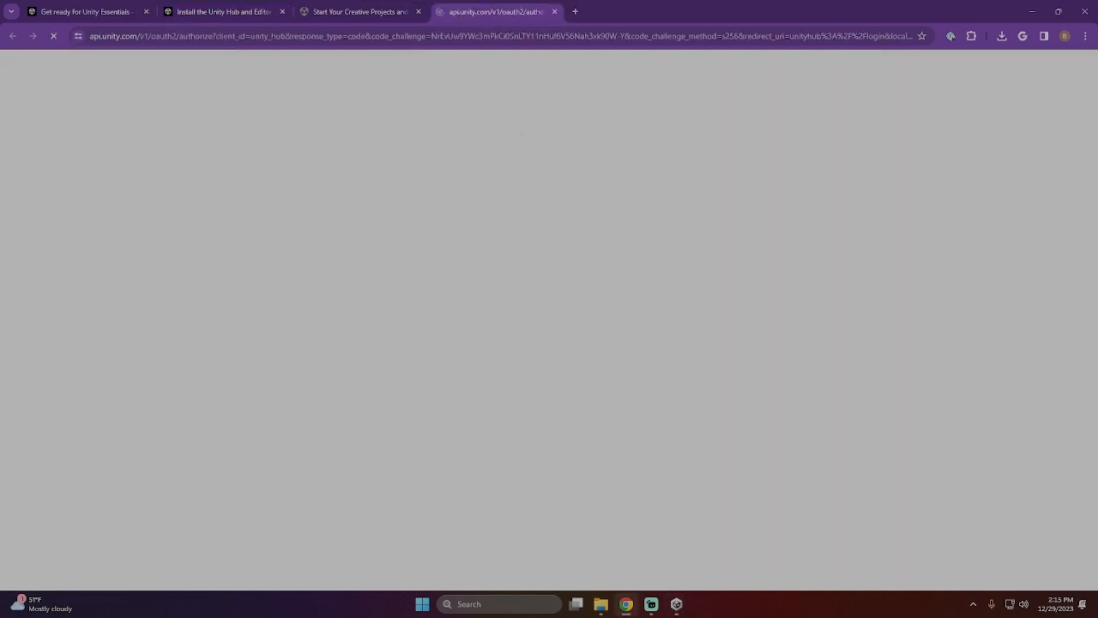
{"action": "left_click_drag", "start_coordinate": [495, 17], "coordinate": [1097, 64]}
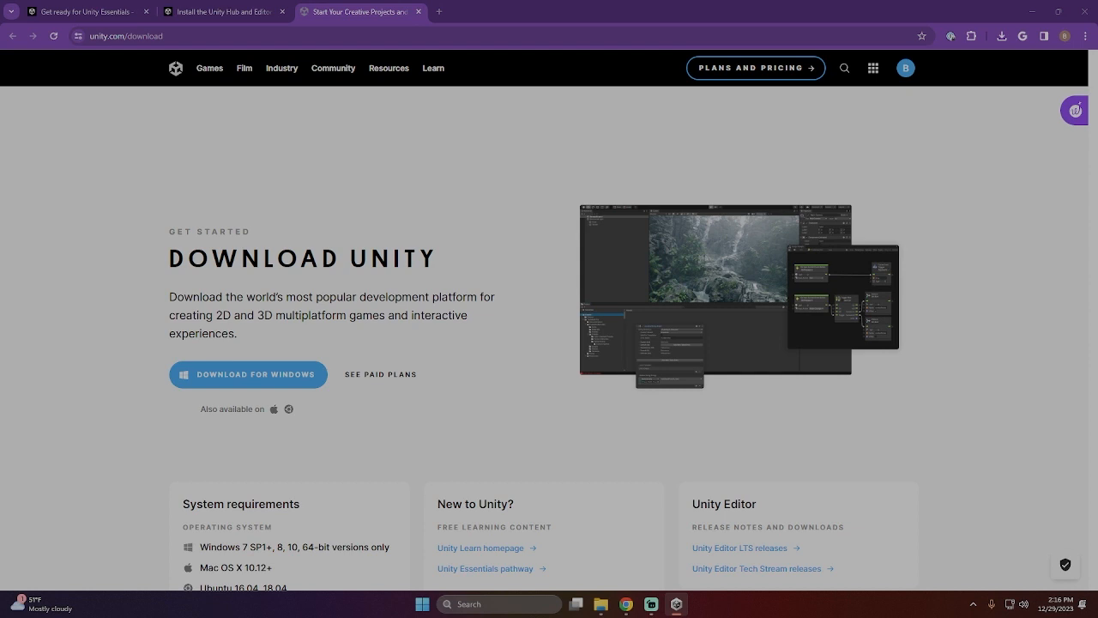
- Bring the Unity Hub window back onto this screen and maximize it
{"action": "left_click_drag", "start_coordinate": [1097, 189], "coordinate": [672, 163]}
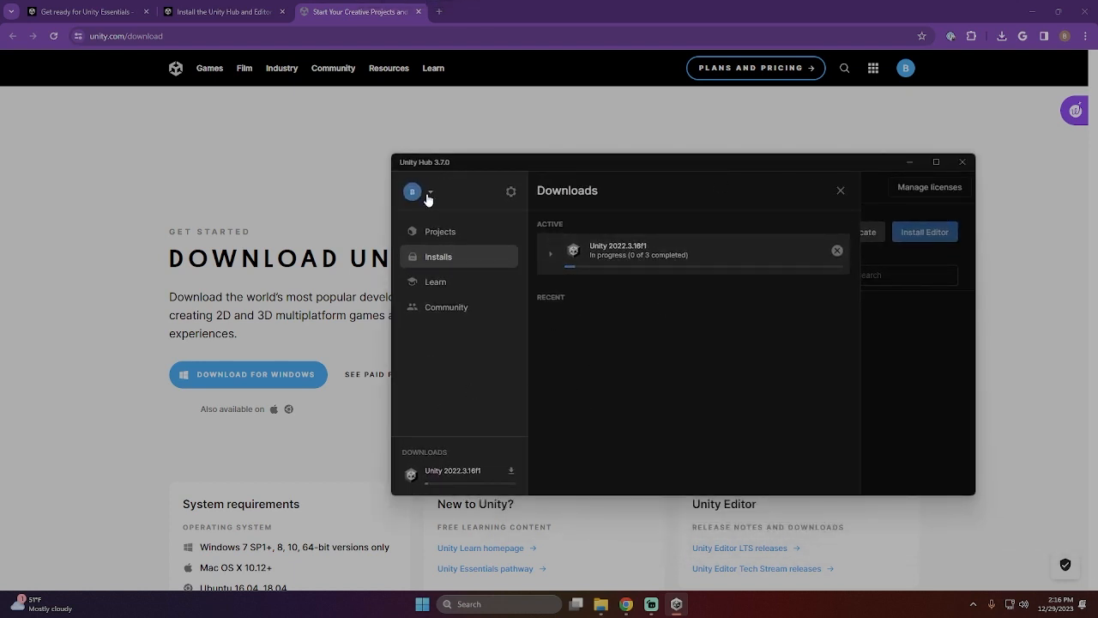
{"action": "left_click_drag", "start_coordinate": [576, 166], "coordinate": [1097, 172]}
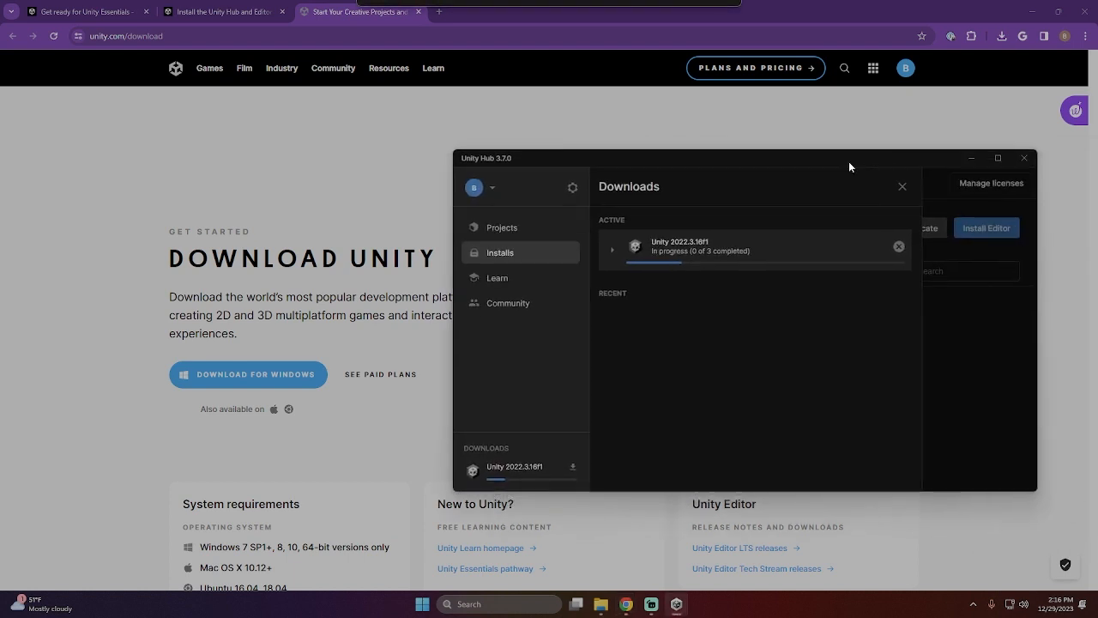
{"action": "left_click", "coordinate": [994, 154]}
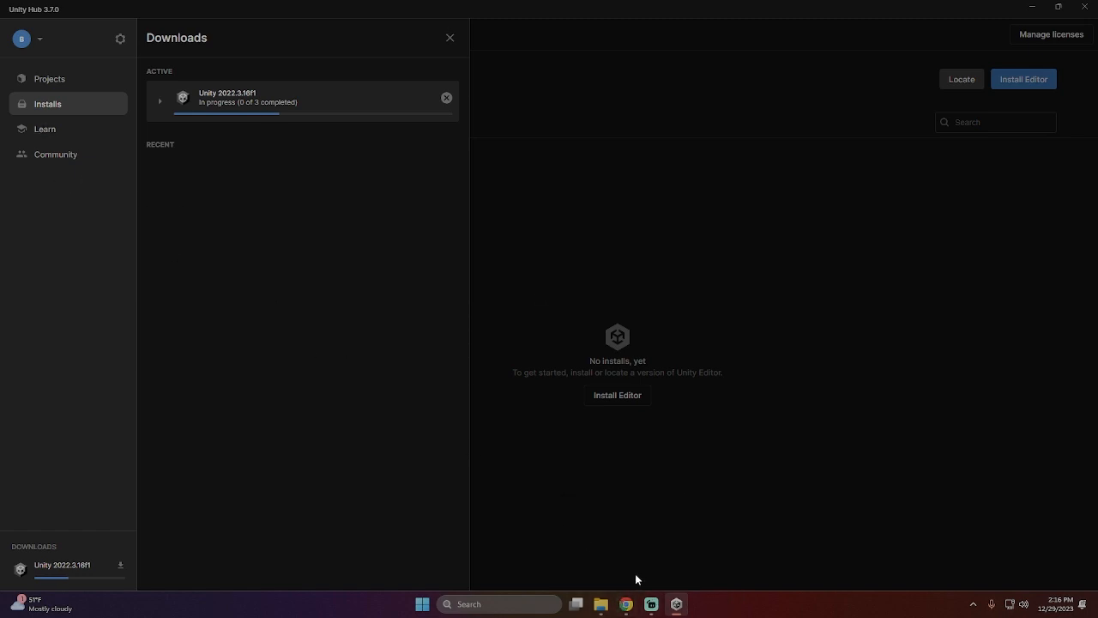
- Switch to the browser and close the Unity download page
{"action": "left_click", "coordinate": [626, 604]}
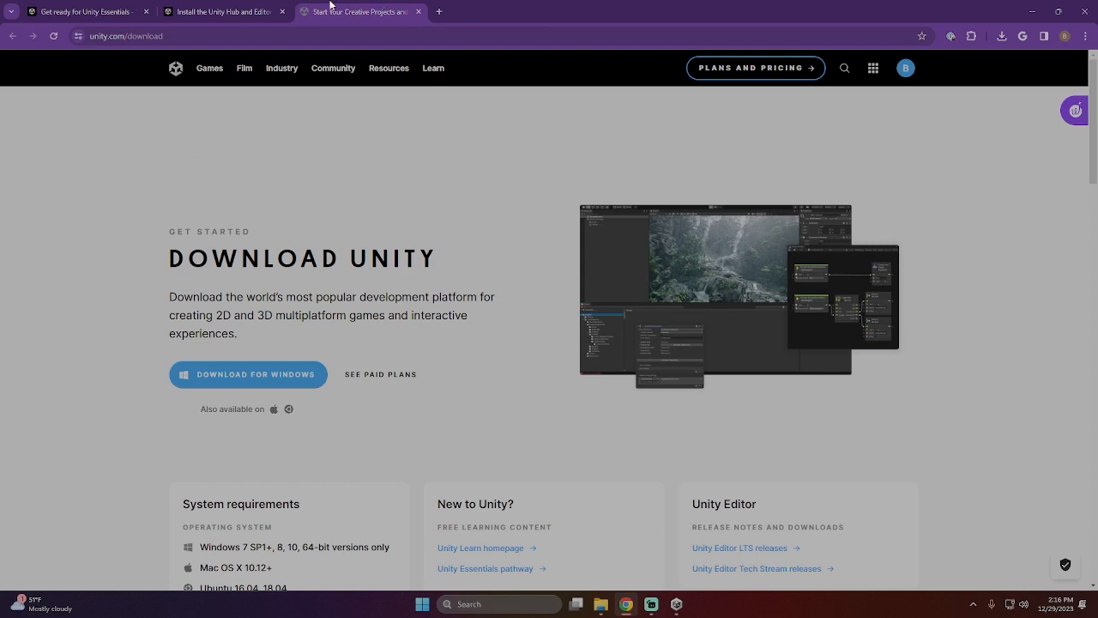
{"action": "scroll", "coordinate": [541, 306], "scroll_direction": "down", "scroll_amount": 4}
{"action": "left_click", "coordinate": [418, 11]}
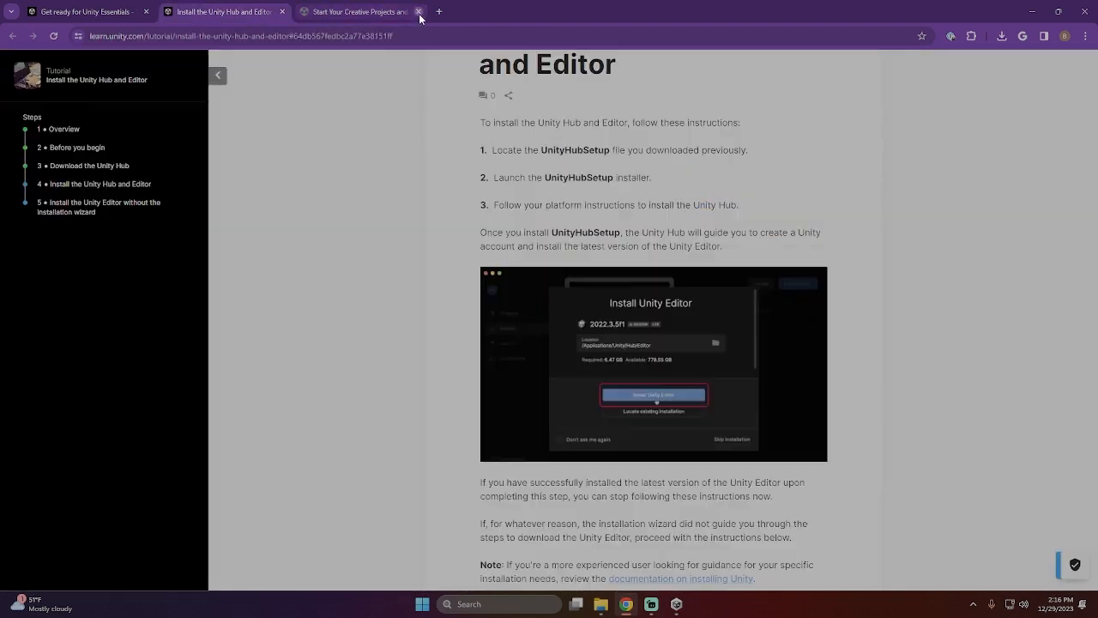
- Check the tutorial's step 4 instructions, and expand the component details of the Unity 2022.3.16f1 download in the Unity Hub
{"action": "scroll", "coordinate": [414, 338], "scroll_direction": "up", "scroll_amount": 4}
{"action": "scroll", "coordinate": [687, 223], "scroll_direction": "down", "scroll_amount": 2}
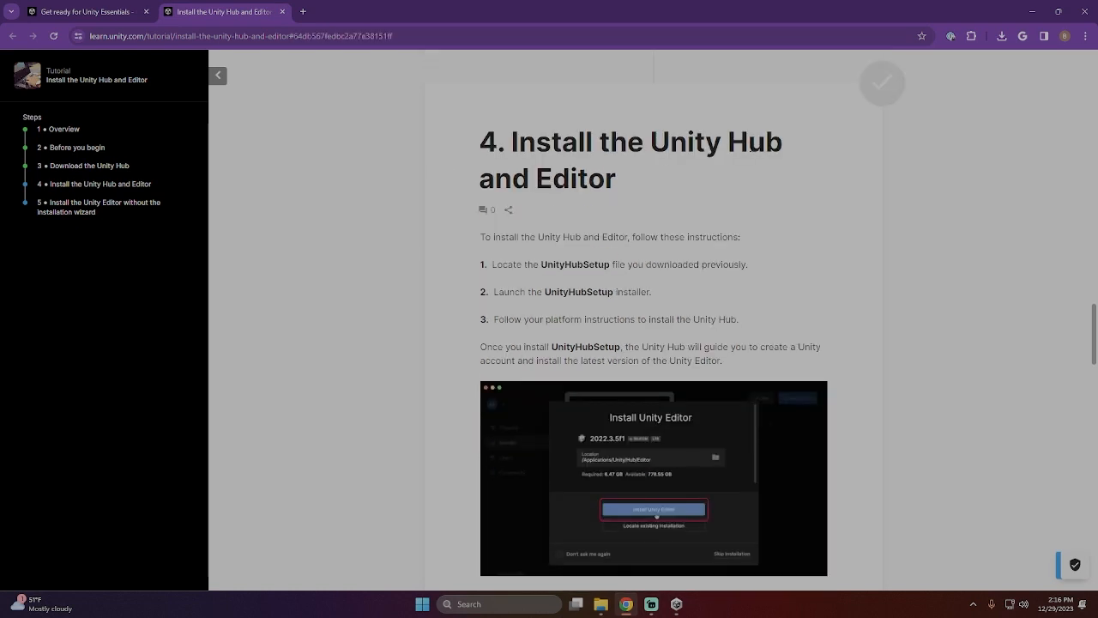
{"action": "scroll", "coordinate": [709, 287], "scroll_direction": "down", "scroll_amount": 6}
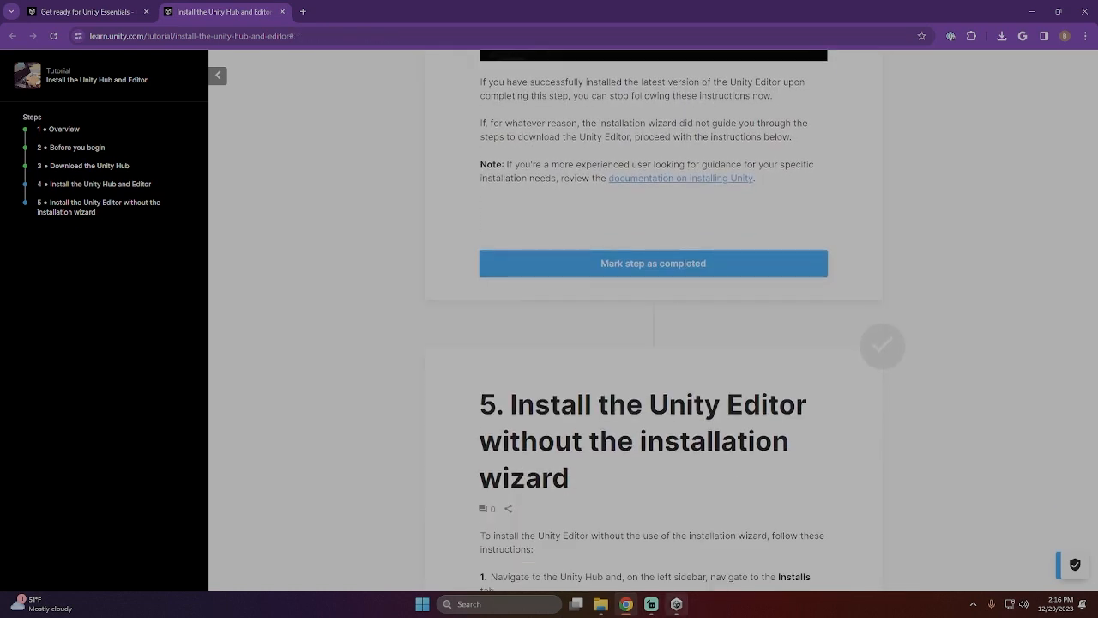
{"action": "left_click", "coordinate": [677, 604]}
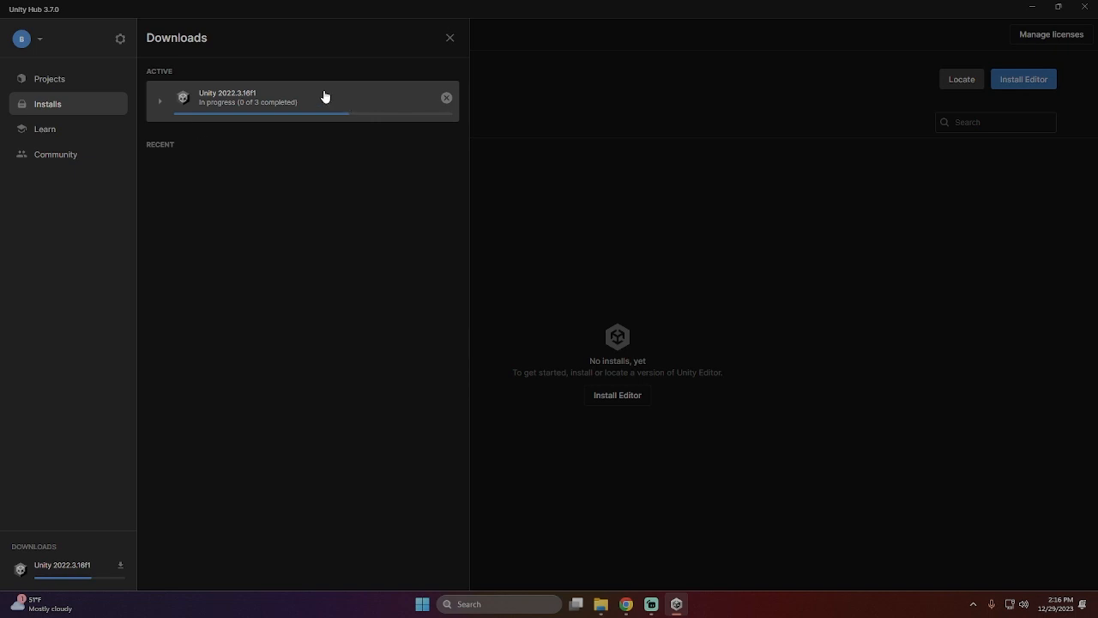
{"action": "left_click", "coordinate": [160, 104]}
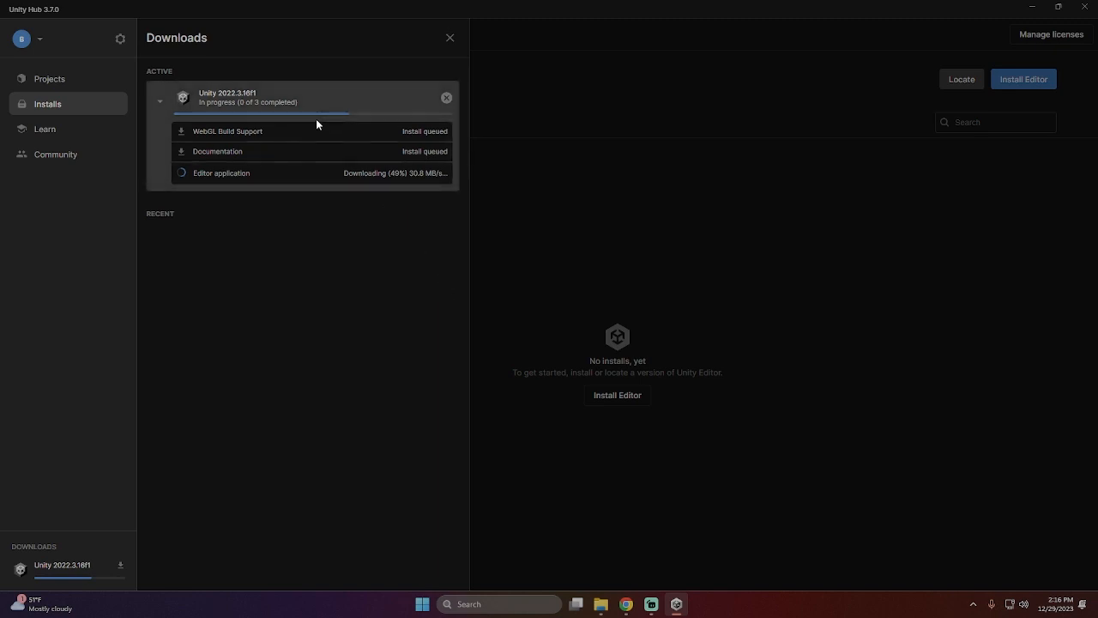
- Return to the browser and read the tutorial's instructions for installing the Unity Editor without the installation wizard, comparing them with step 4
{"action": "left_click", "coordinate": [626, 604]}
{"action": "left_click", "coordinate": [759, 263]}
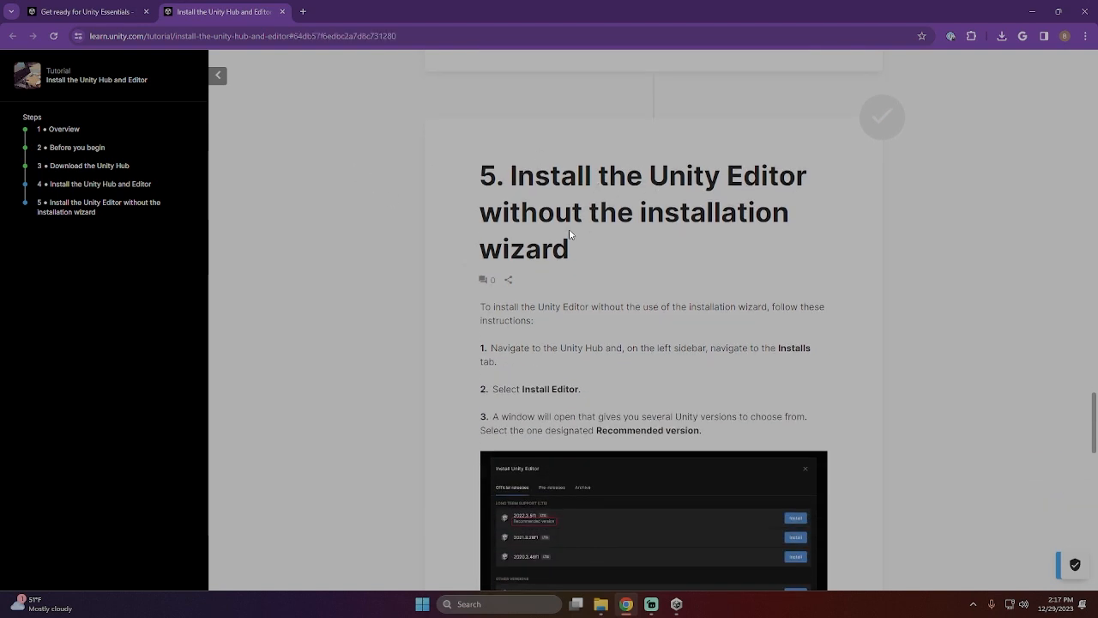
{"action": "scroll", "coordinate": [592, 258], "scroll_direction": "down", "scroll_amount": 1}
{"action": "scroll", "coordinate": [517, 303], "scroll_direction": "down", "scroll_amount": 1}
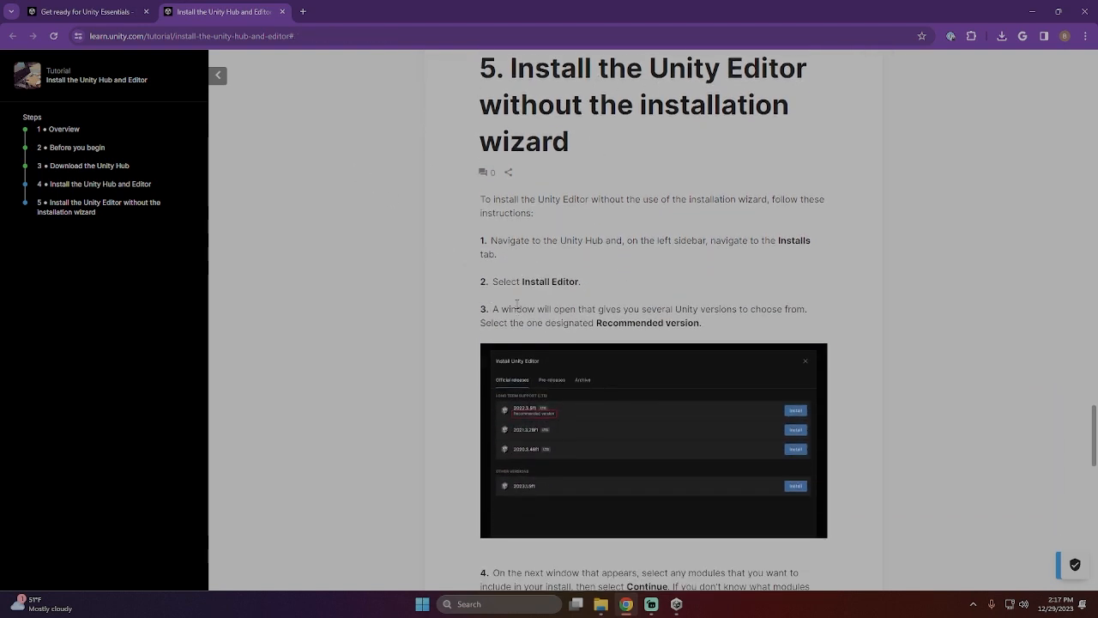
{"action": "scroll", "coordinate": [501, 304], "scroll_direction": "down", "scroll_amount": 4}
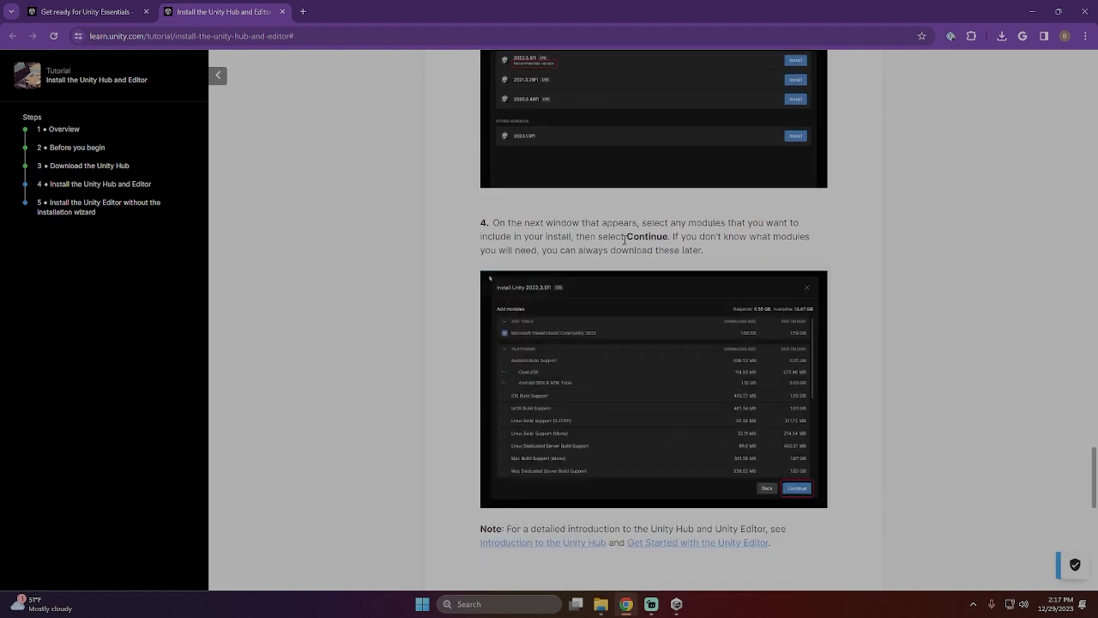
{"action": "scroll", "coordinate": [632, 260], "scroll_direction": "down", "scroll_amount": 5}
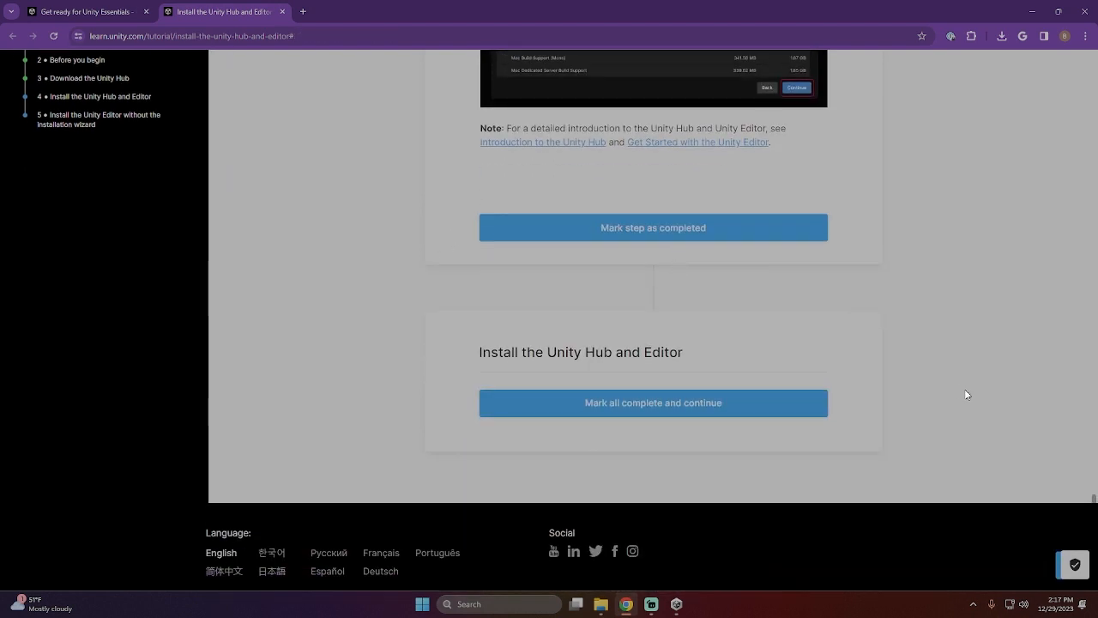
{"action": "scroll", "coordinate": [878, 382], "scroll_direction": "up", "scroll_amount": 16}
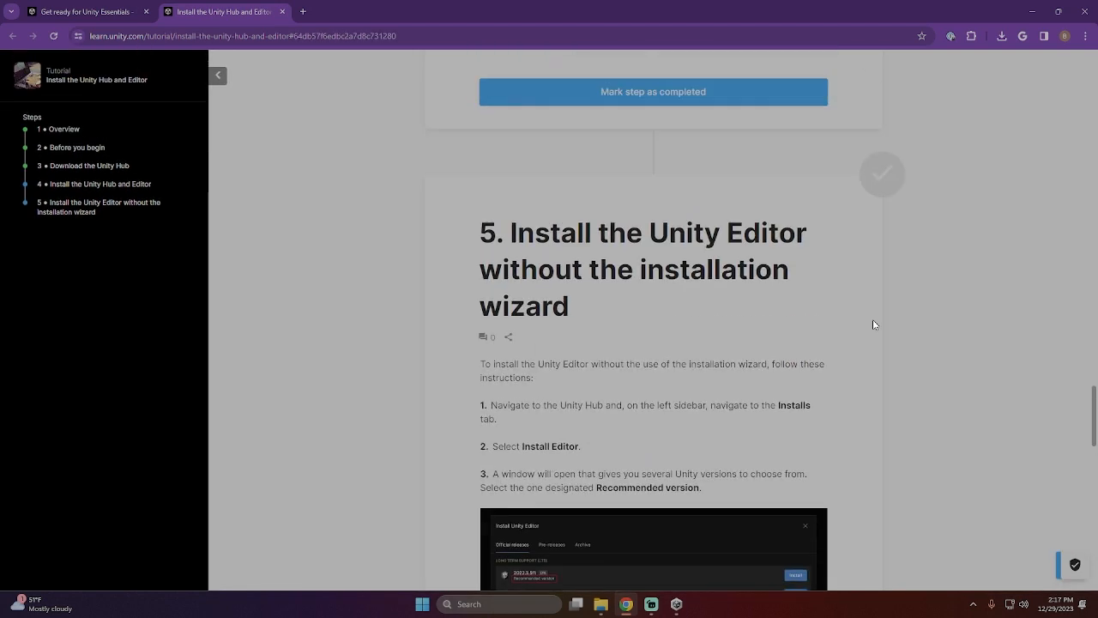
{"action": "scroll", "coordinate": [740, 421], "scroll_direction": "up", "scroll_amount": 6}
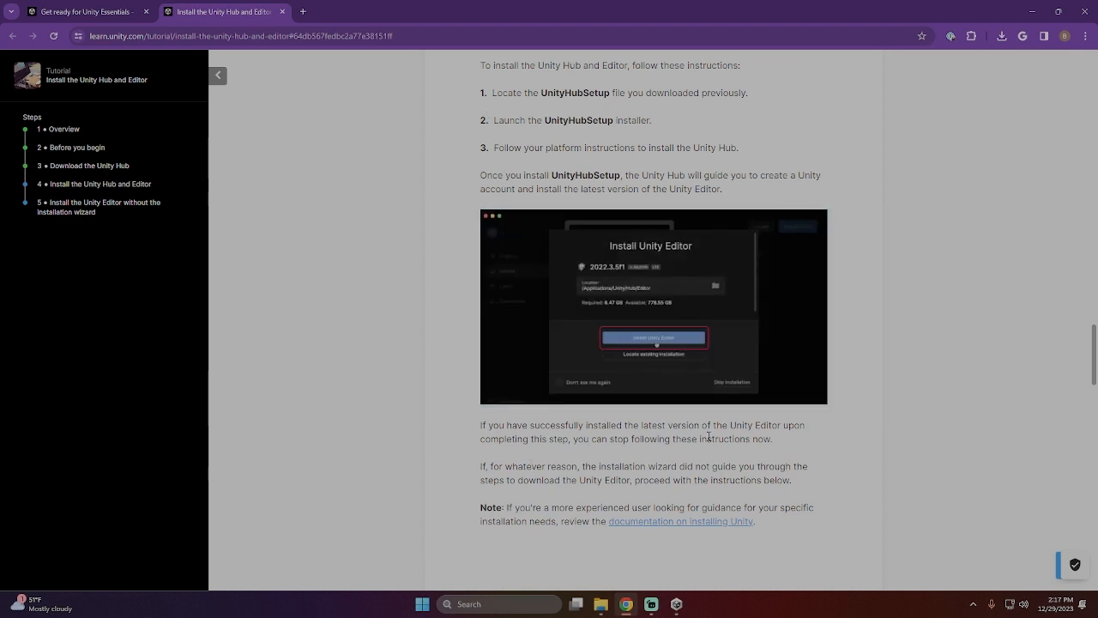
- Review the tutorial's instructions in steps 3 and 4, and check the Unity 2022.3.16f1 installation progress in the Unity Hub
{"action": "scroll", "coordinate": [745, 454], "scroll_direction": "down", "scroll_amount": 1}
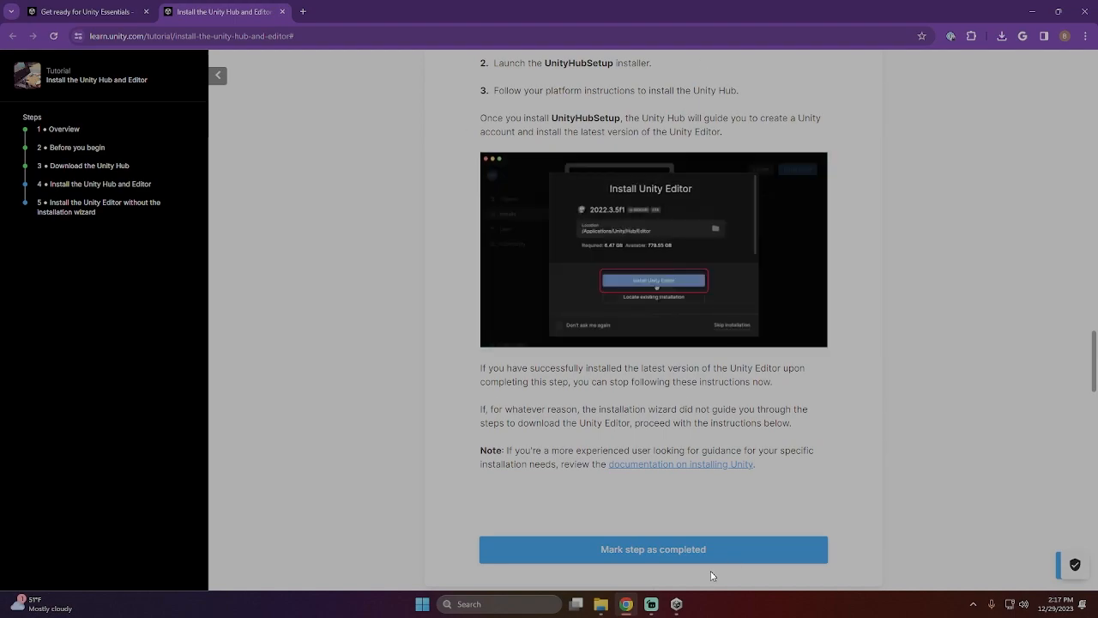
{"action": "left_click", "coordinate": [677, 605]}
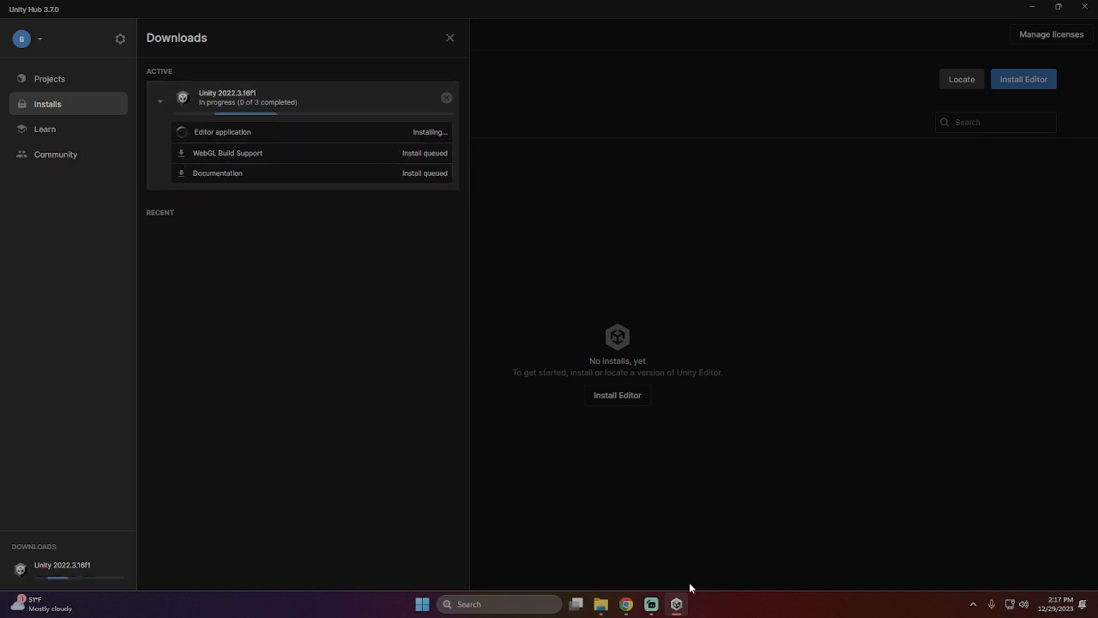
{"action": "left_click", "coordinate": [627, 605]}
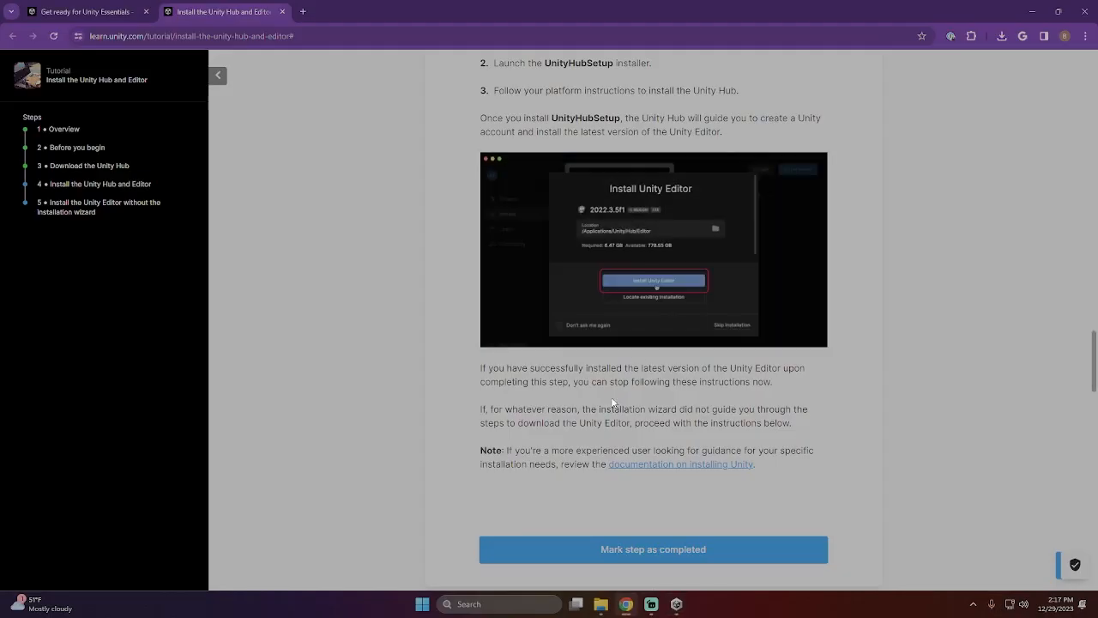
{"action": "scroll", "coordinate": [695, 347], "scroll_direction": "up", "scroll_amount": 10}
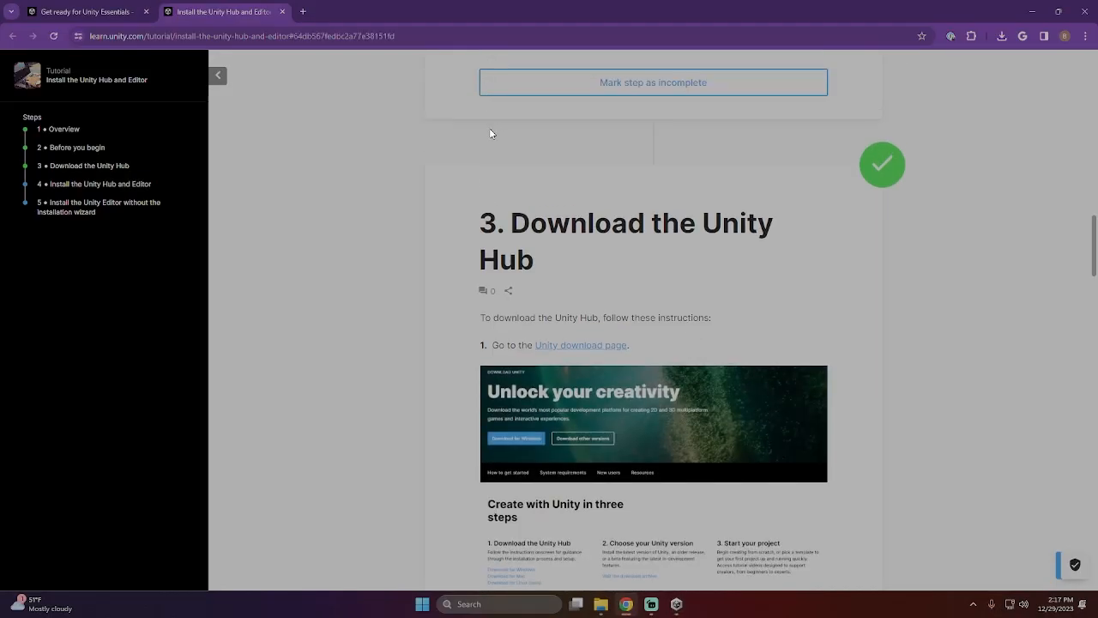
{"action": "scroll", "coordinate": [683, 571], "scroll_direction": "down", "scroll_amount": 3}
{"action": "scroll", "coordinate": [721, 308], "scroll_direction": "up", "scroll_amount": 4}
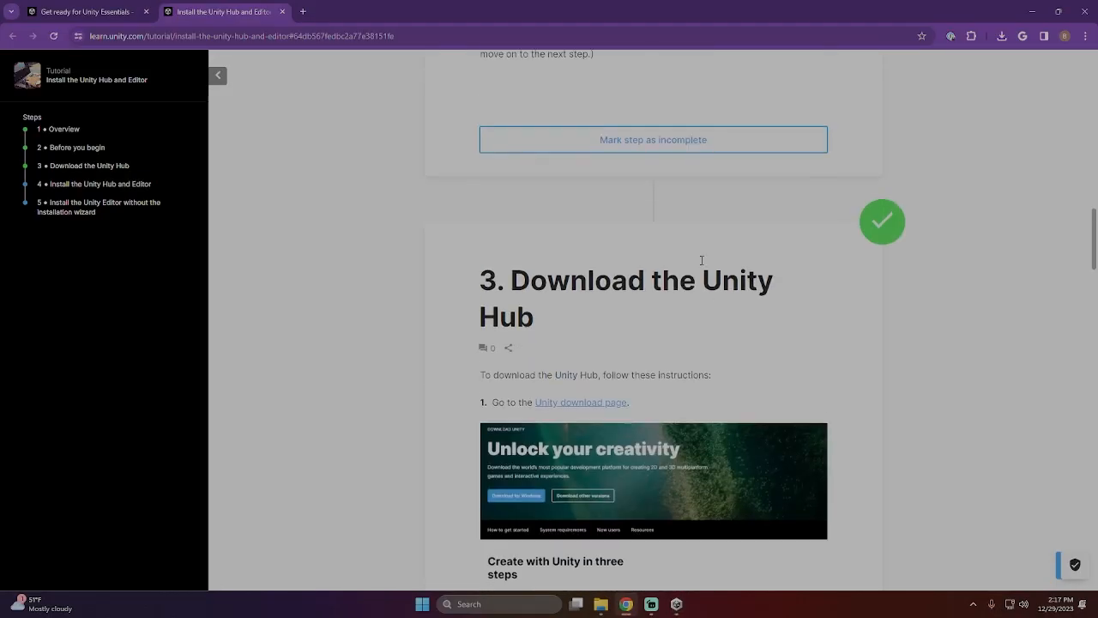
{"action": "scroll", "coordinate": [752, 277], "scroll_direction": "down", "scroll_amount": 10}
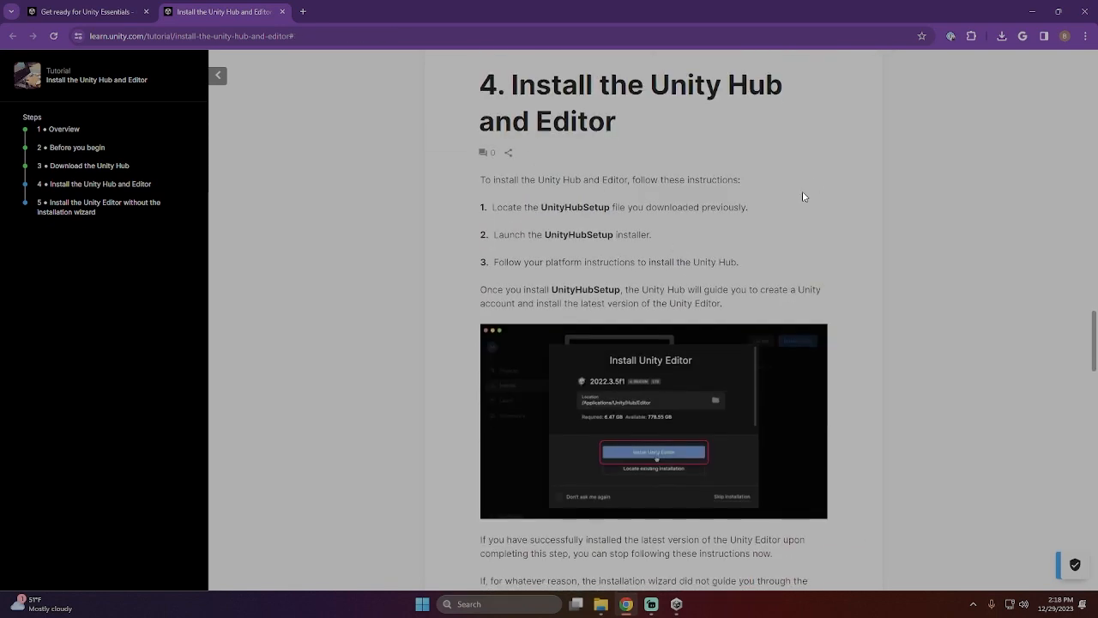
{"action": "scroll", "coordinate": [592, 189], "scroll_direction": "down", "scroll_amount": 3}
- Check in the Unity Hub which Unity 2022.3.16f1 components are installed and which other Editor versions are offered for installation
{"action": "left_click", "coordinate": [676, 604]}
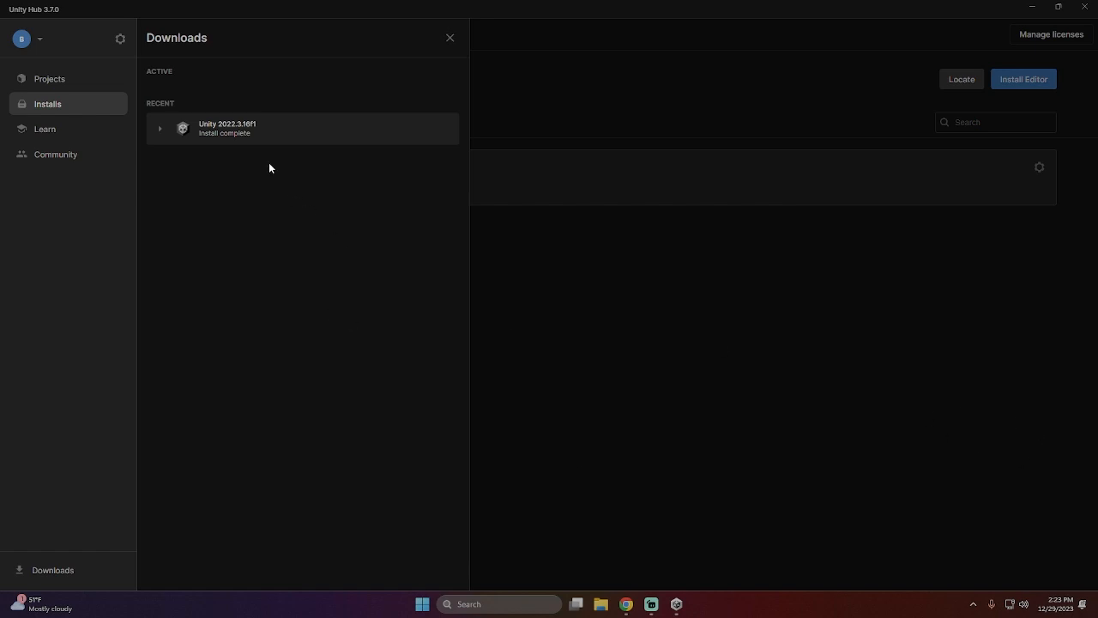
{"action": "left_click", "coordinate": [158, 131]}
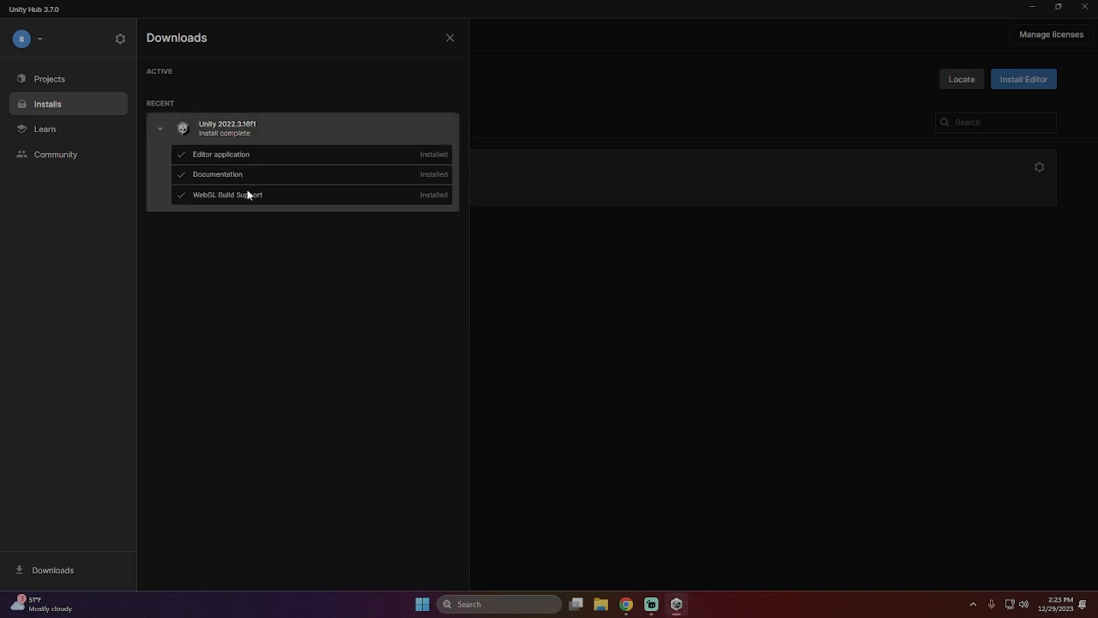
{"action": "left_click", "coordinate": [1037, 84]}
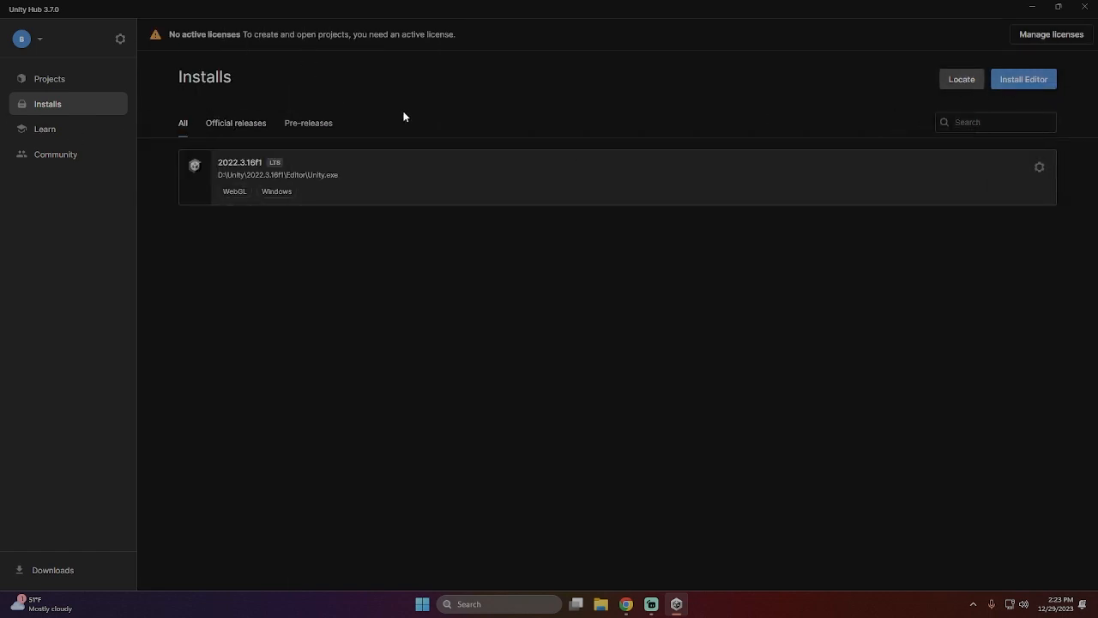
{"action": "left_click", "coordinate": [1010, 79]}
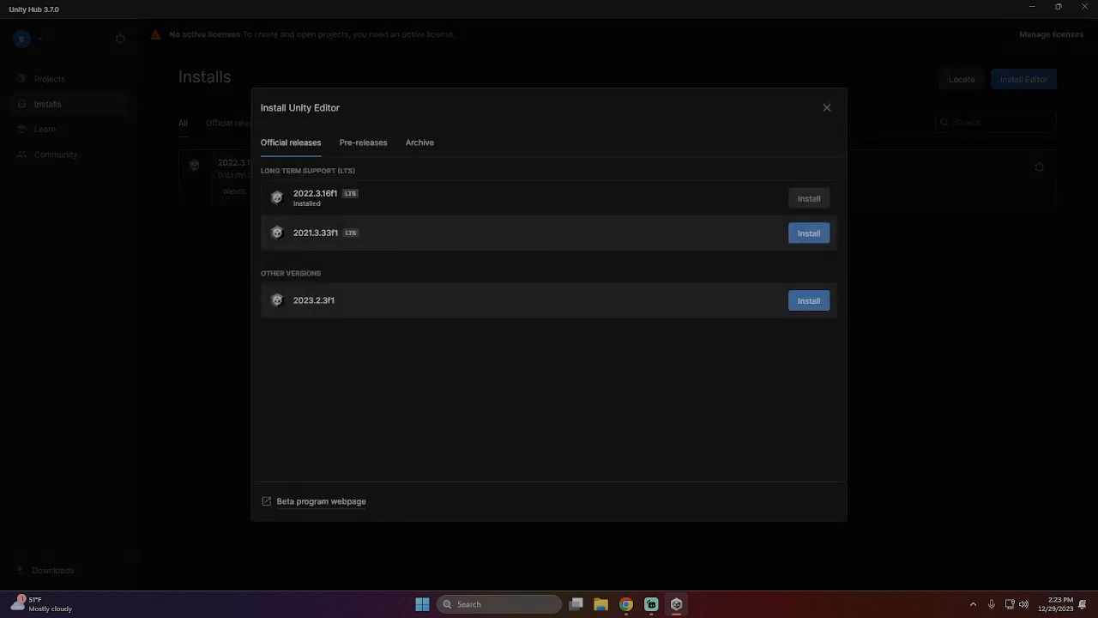
{"action": "left_click", "coordinate": [828, 108]}
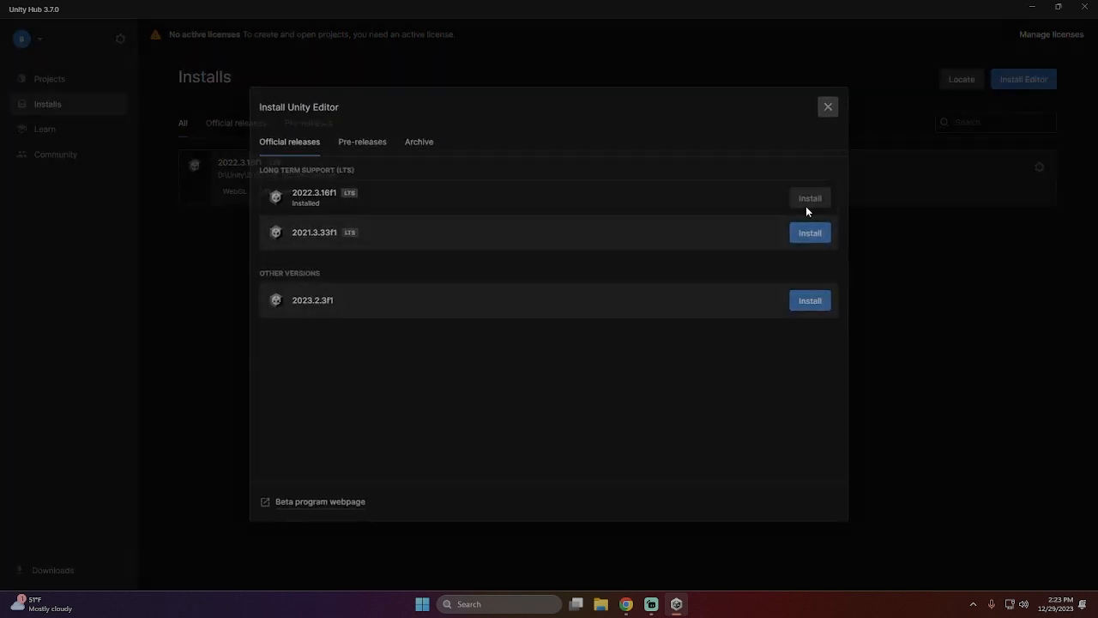
- Switch to the browser, mark step 4 of the installation tutorial as completed, and mark the whole tutorial complete
{"action": "left_click", "coordinate": [634, 606]}
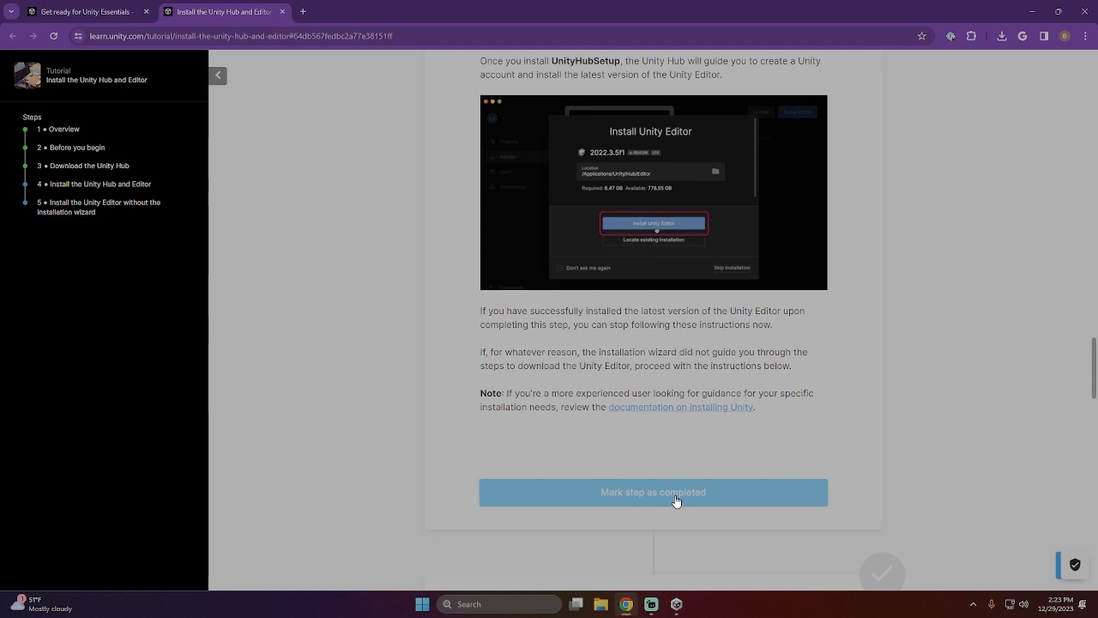
{"action": "left_click", "coordinate": [637, 499]}
{"action": "scroll", "coordinate": [706, 291], "scroll_direction": "down", "scroll_amount": 10}
{"action": "scroll", "coordinate": [708, 309], "scroll_direction": "down", "scroll_amount": 7}
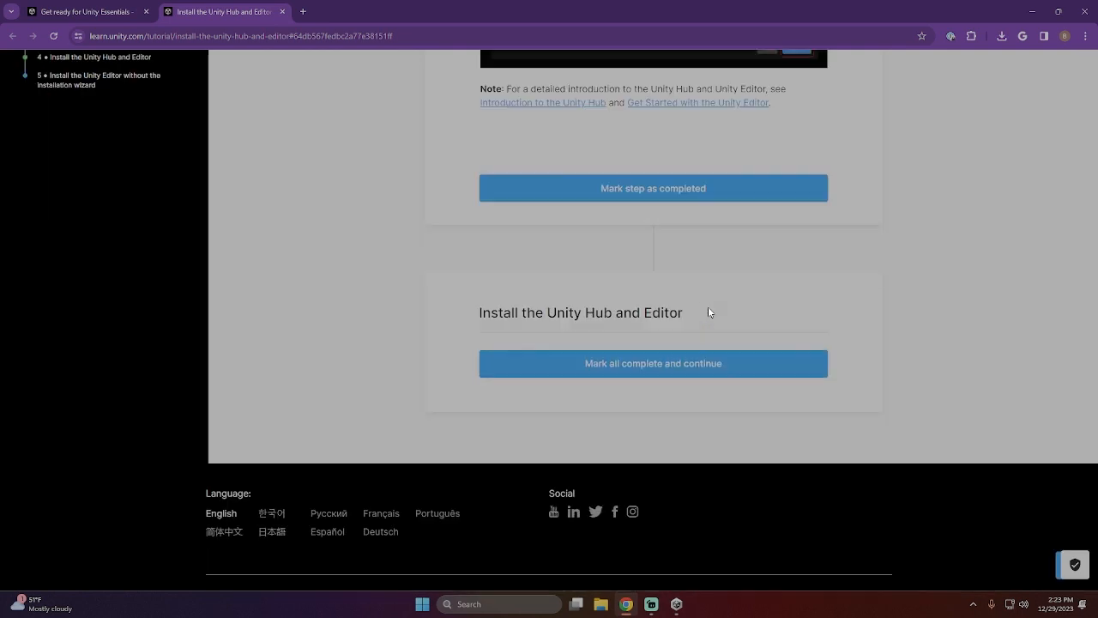
{"action": "scroll", "coordinate": [601, 343], "scroll_direction": "up", "scroll_amount": 2}
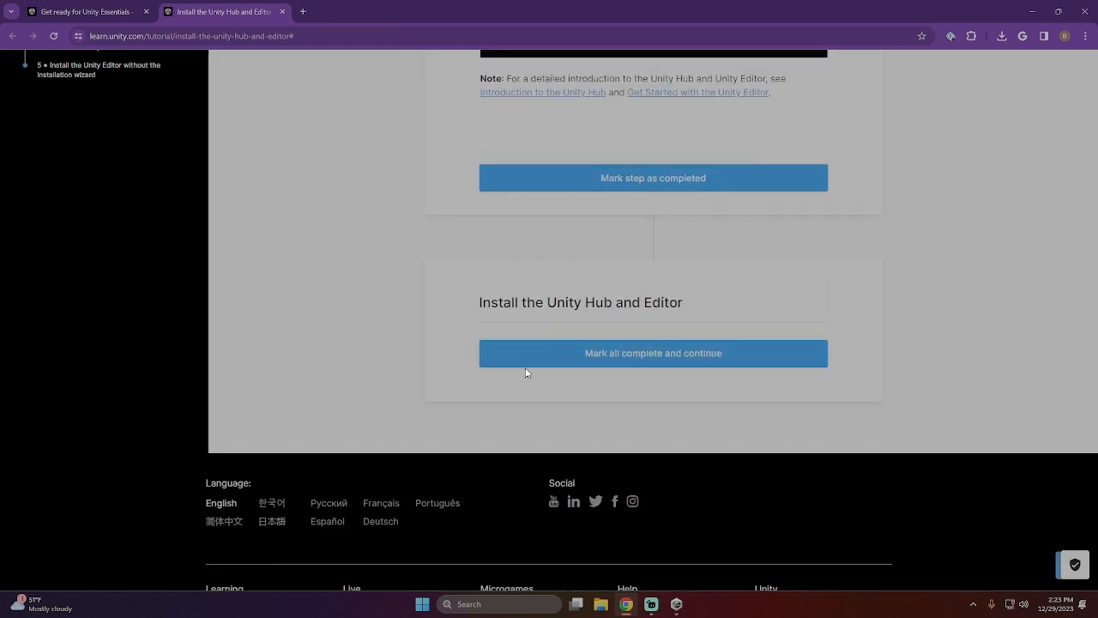
{"action": "left_click", "coordinate": [648, 365]}
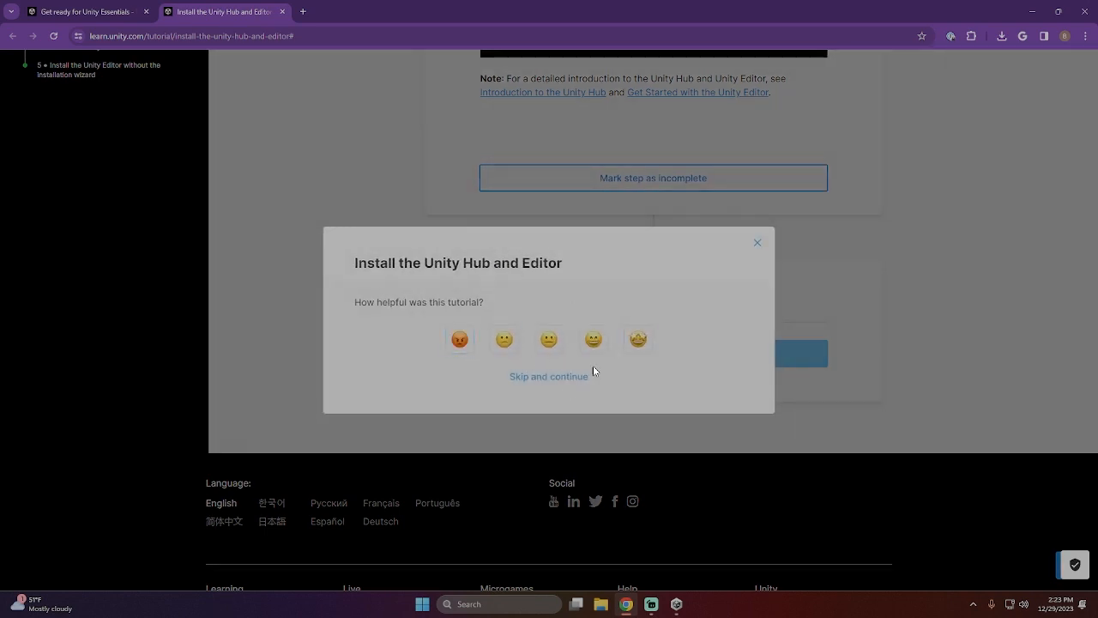
- Give the installation tutorial the highest helpfulness rating, submit the feedback without a comment and continue
{"action": "left_click", "coordinate": [627, 347]}
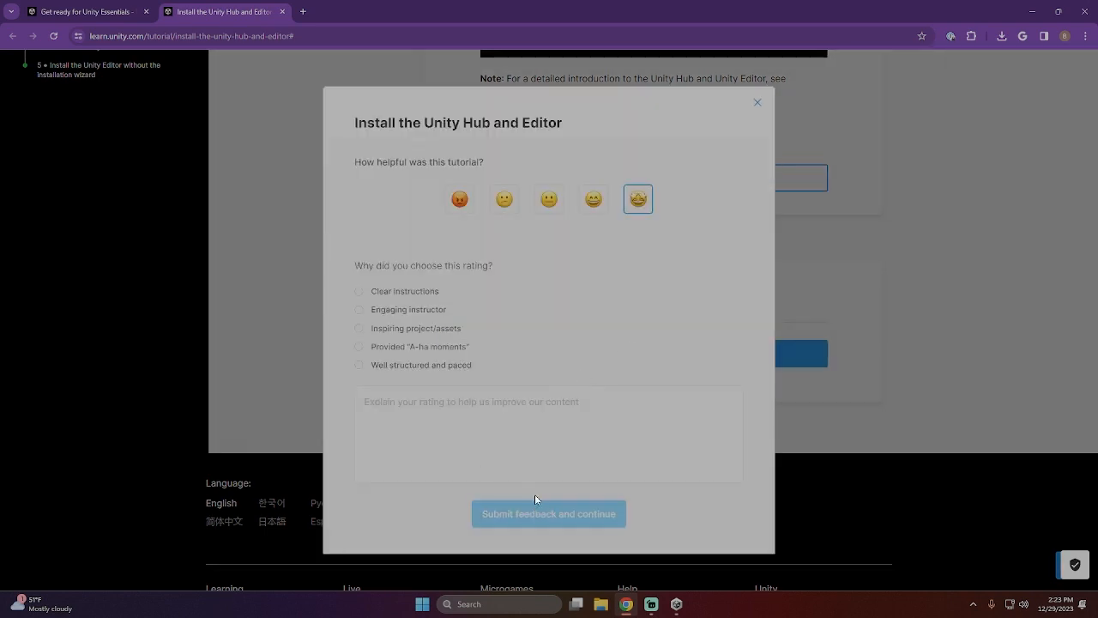
{"action": "left_click", "coordinate": [538, 516]}
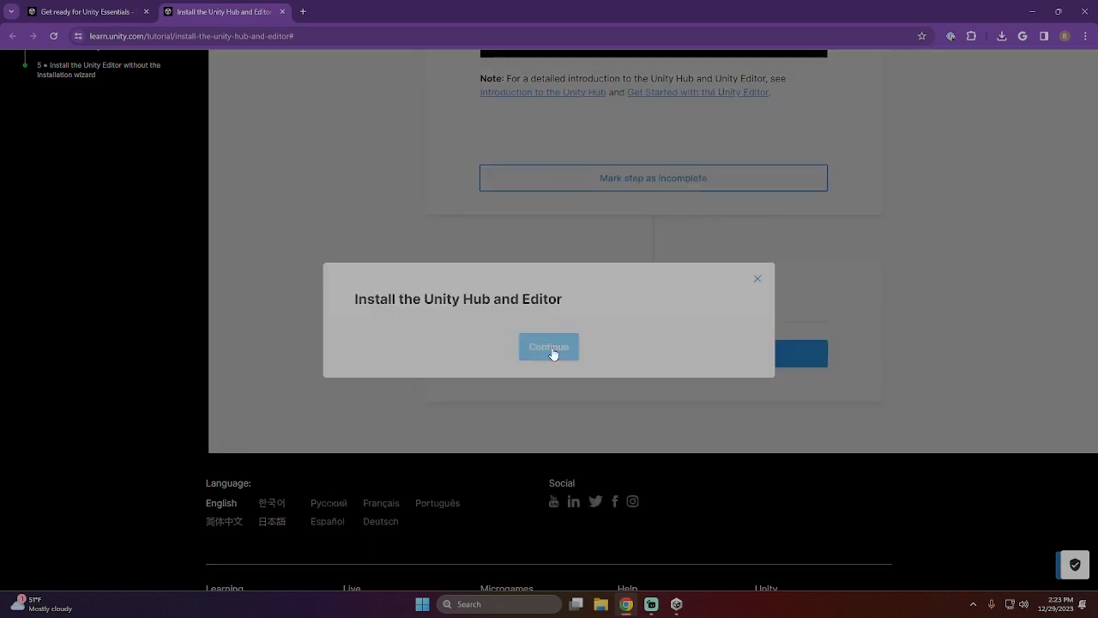
{"action": "left_click", "coordinate": [554, 352]}
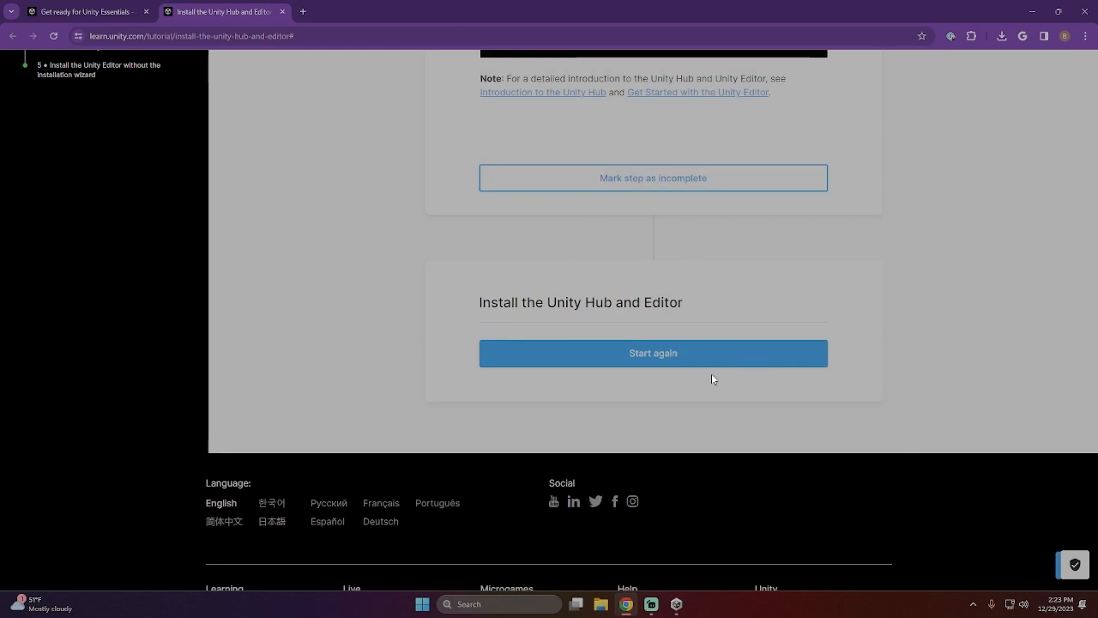
- Collapse the tutorial's step outline and open the My Learning page of Unity Learn in full screen
{"action": "scroll", "coordinate": [436, 360], "scroll_direction": "up", "scroll_amount": 5}
{"action": "scroll", "coordinate": [436, 360], "scroll_direction": "up", "scroll_amount": 12}
{"action": "left_click", "coordinate": [222, 77]}
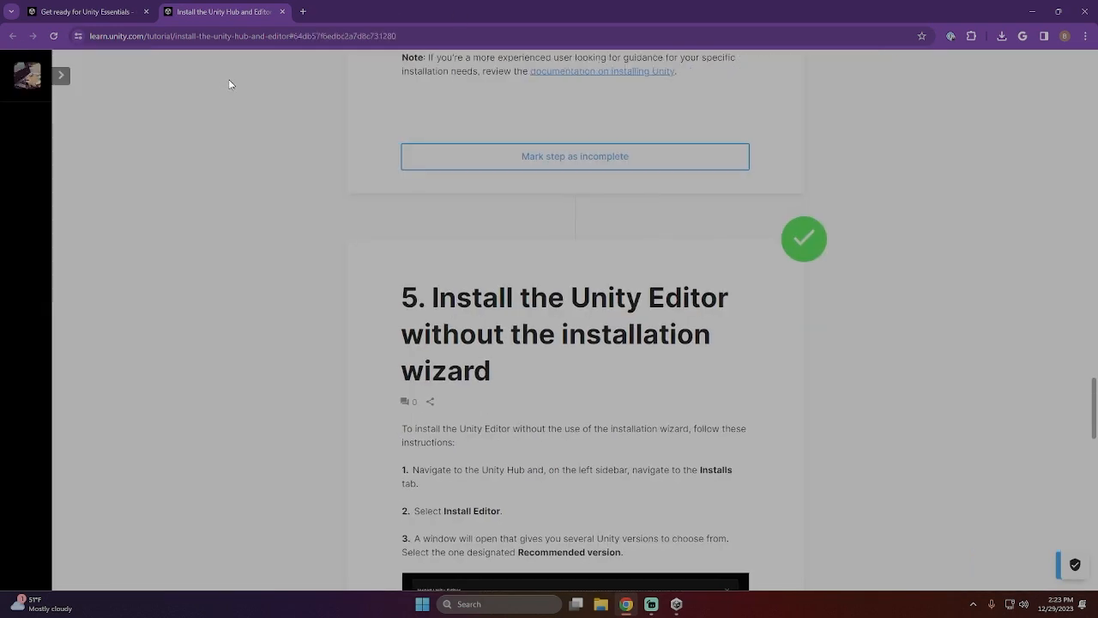
{"action": "scroll", "coordinate": [889, 398], "scroll_direction": "up", "scroll_amount": 6}
{"action": "scroll", "coordinate": [889, 397], "scroll_direction": "up", "scroll_amount": 6}
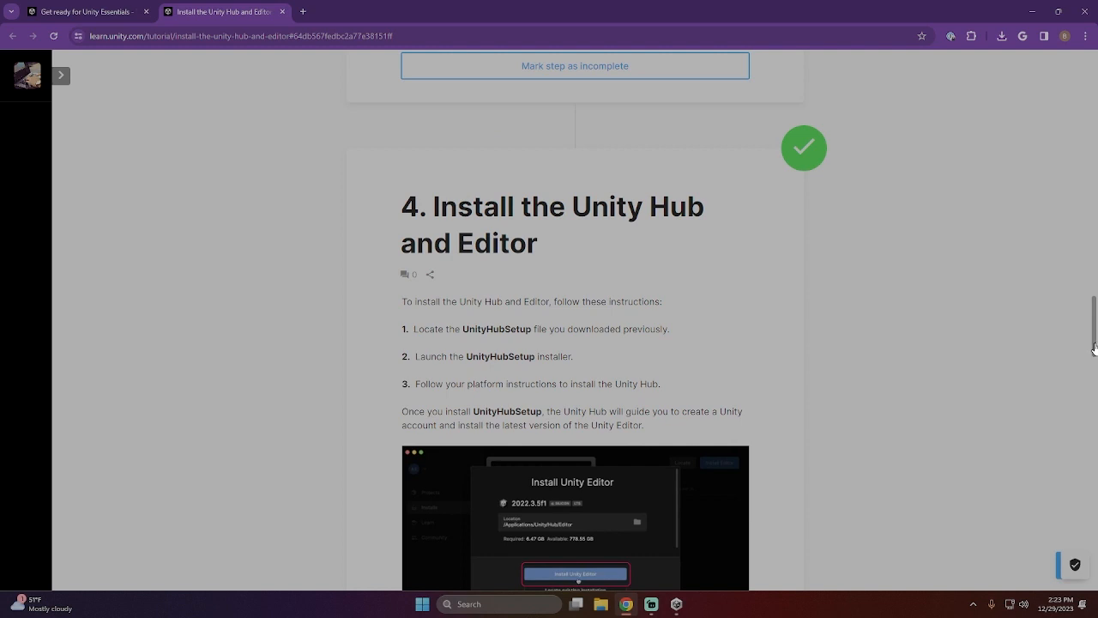
{"action": "left_click_drag", "start_coordinate": [1096, 351], "coordinate": [1097, 103]}
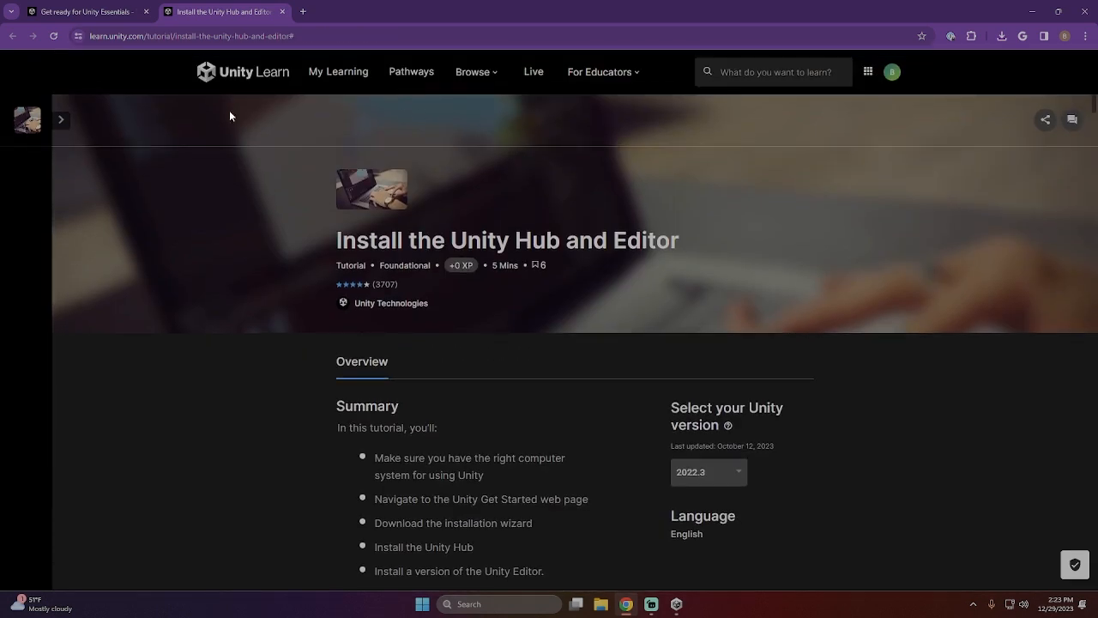
{"action": "left_click", "coordinate": [341, 74]}
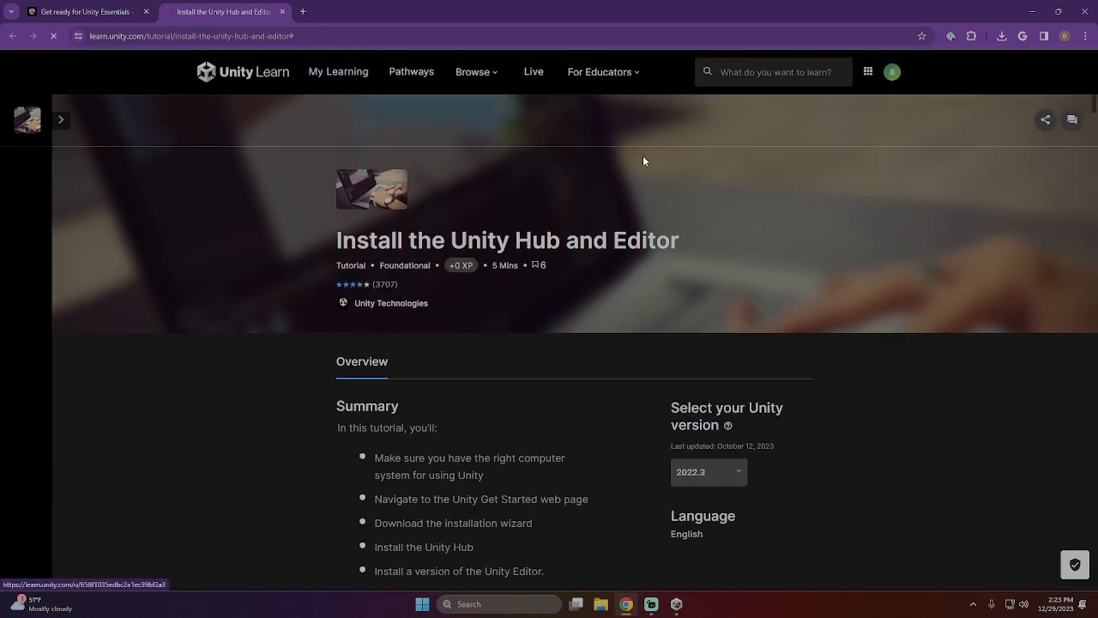
{"action": "key", "text": "F11"}
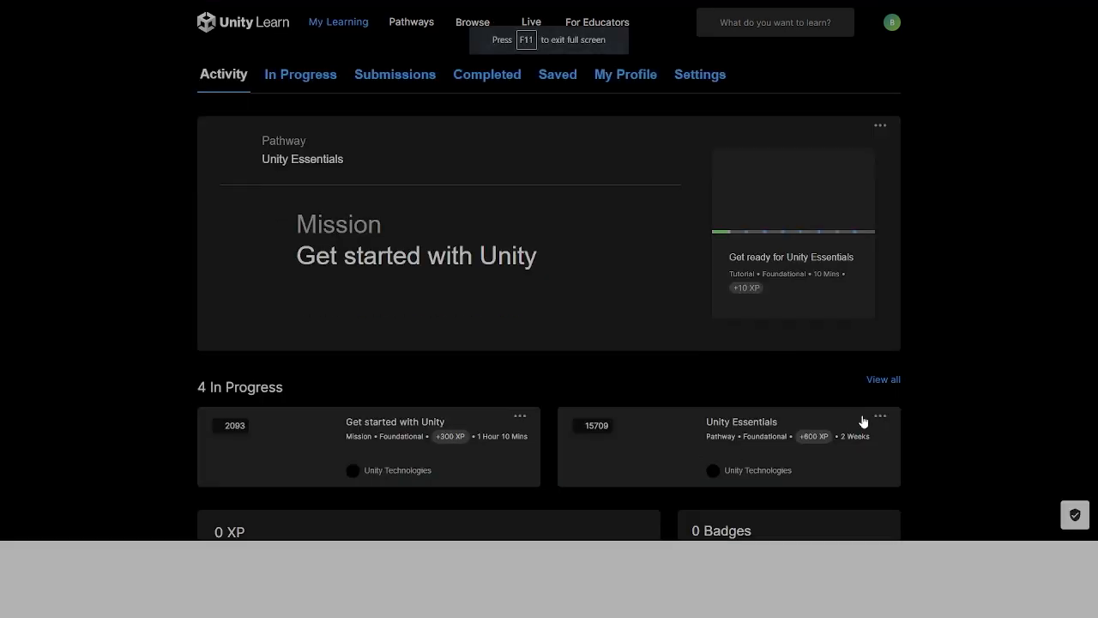
- Open the in-progress Get started with Unity mission from the activity overview and resume it
{"action": "scroll", "coordinate": [592, 351], "scroll_direction": "down", "scroll_amount": 1}
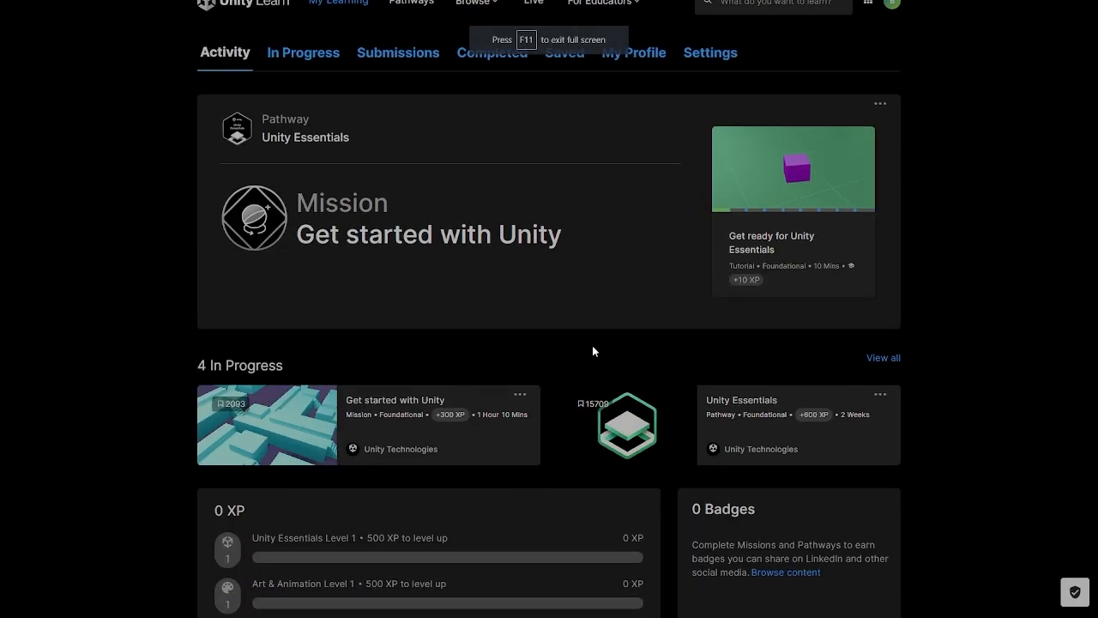
{"action": "scroll", "coordinate": [446, 312], "scroll_direction": "down", "scroll_amount": 3}
{"action": "scroll", "coordinate": [719, 311], "scroll_direction": "up", "scroll_amount": 3}
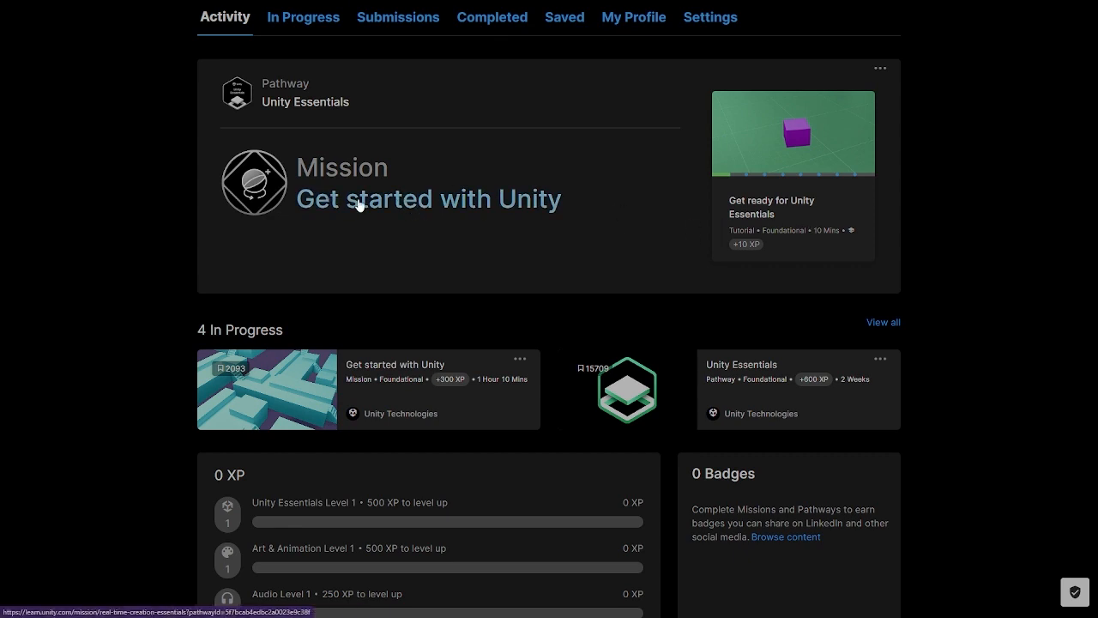
{"action": "left_click", "coordinate": [421, 375]}
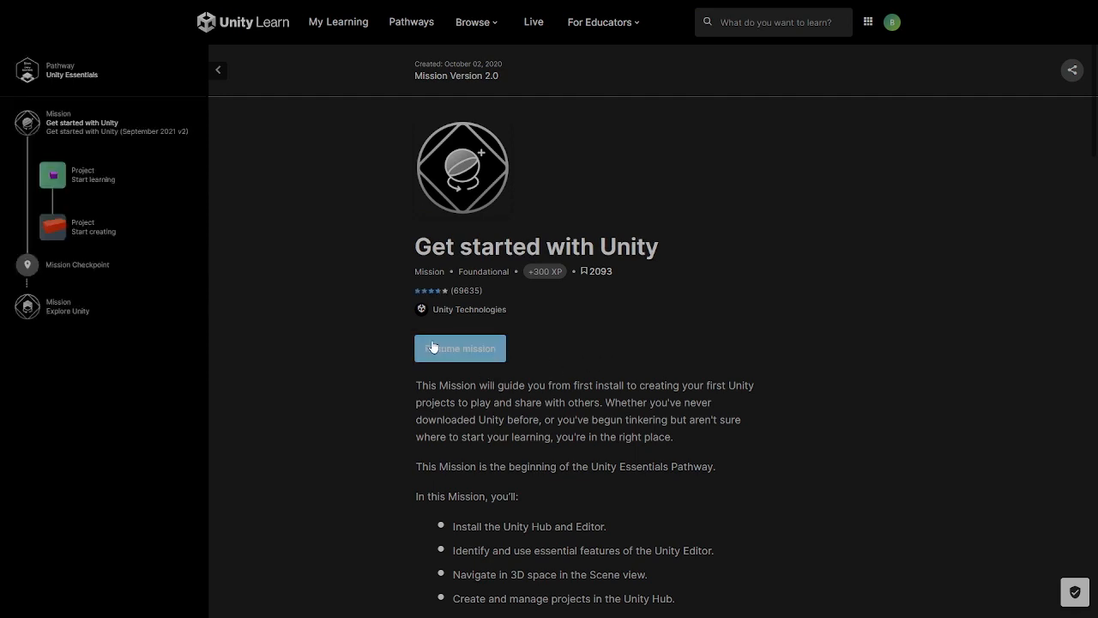
{"action": "left_click", "coordinate": [491, 359]}
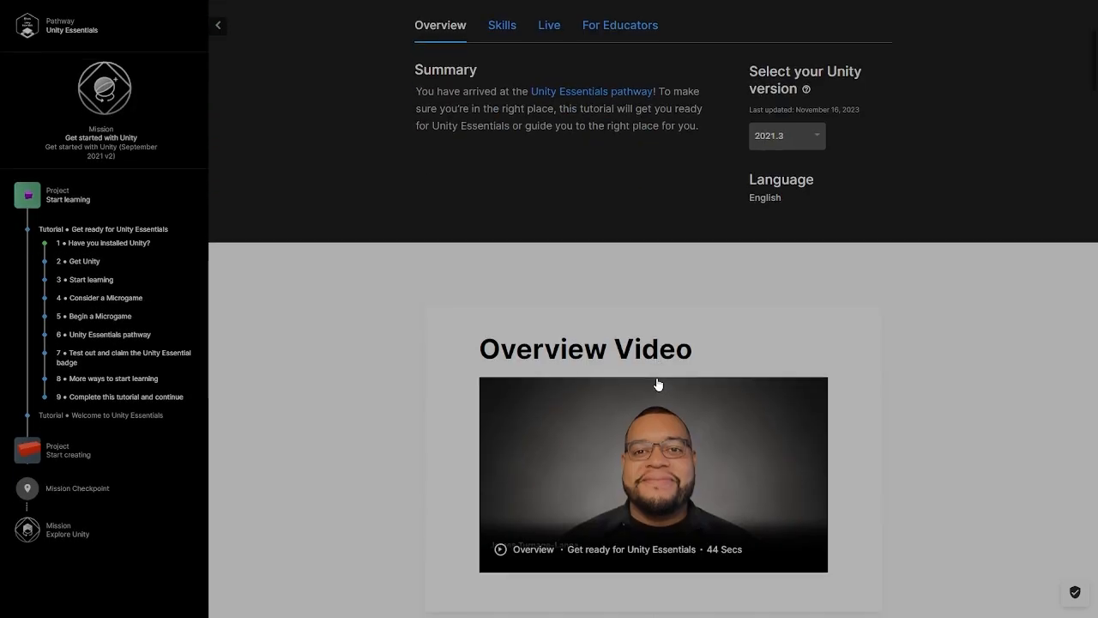
- Mark step 2, Get Unity, of the Get ready for Unity Essentials tutorial as completed
{"action": "scroll", "coordinate": [661, 386], "scroll_direction": "down", "scroll_amount": 5}
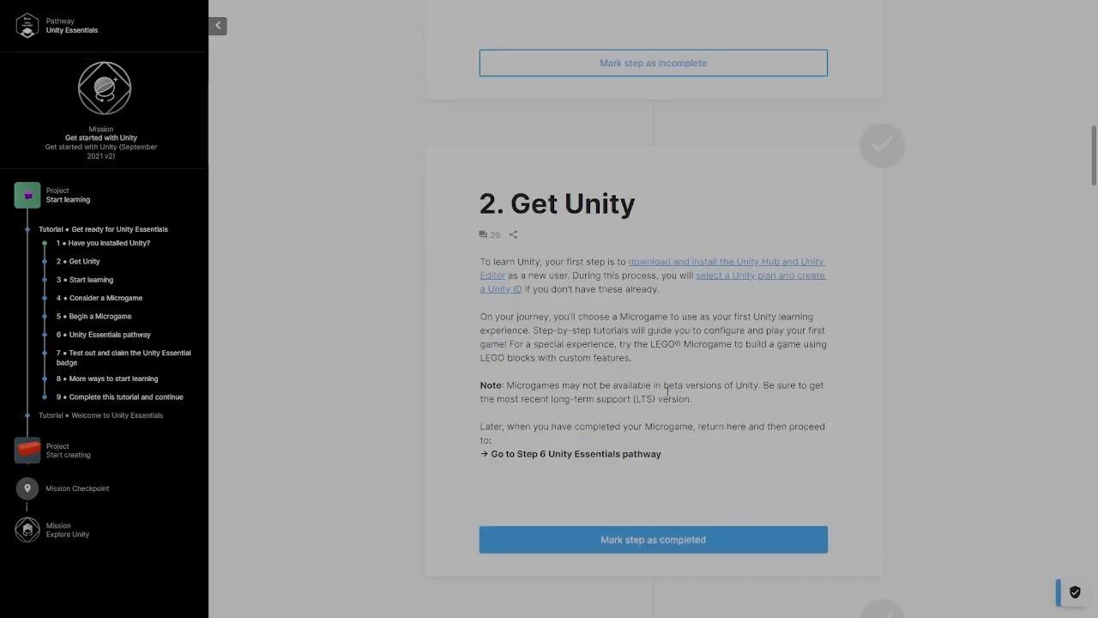
{"action": "scroll", "coordinate": [659, 305], "scroll_direction": "up", "scroll_amount": 1}
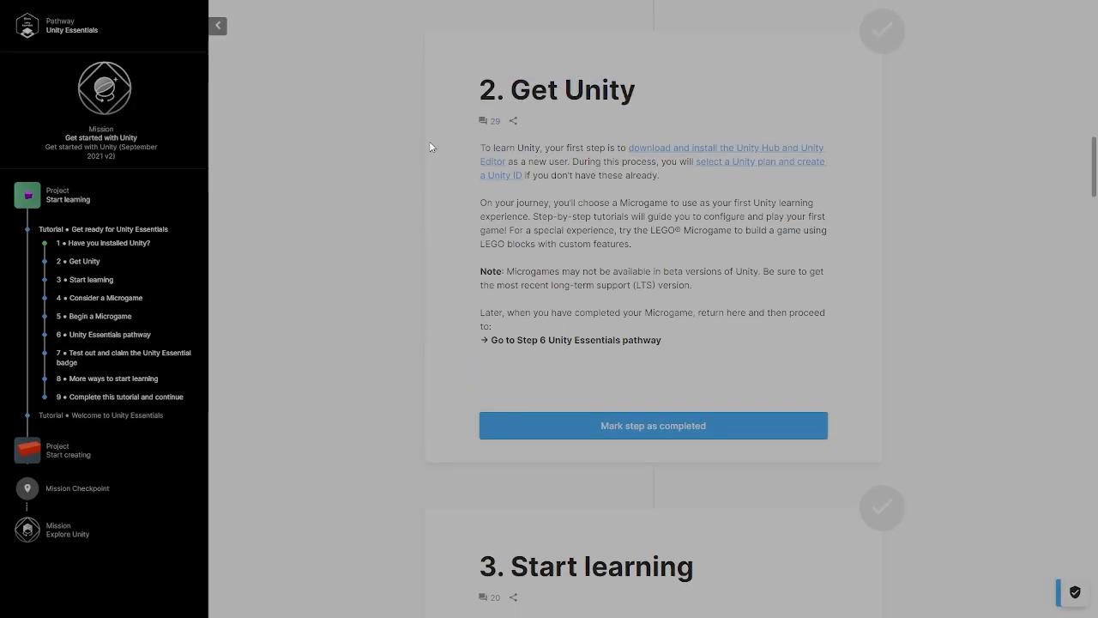
{"action": "left_click", "coordinate": [648, 424]}
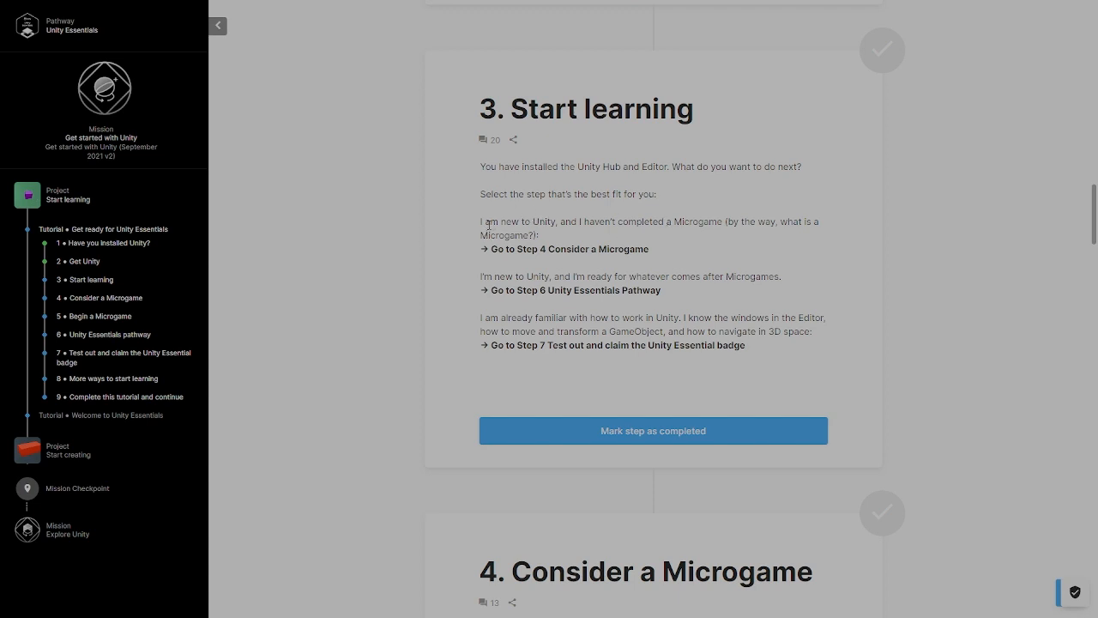
- Read steps 3 and 4 of the tutorial for the path suited to new Unity users, and proceed to step 5, Begin a Microgame
{"action": "left_click_drag", "start_coordinate": [500, 221], "coordinate": [810, 224]}
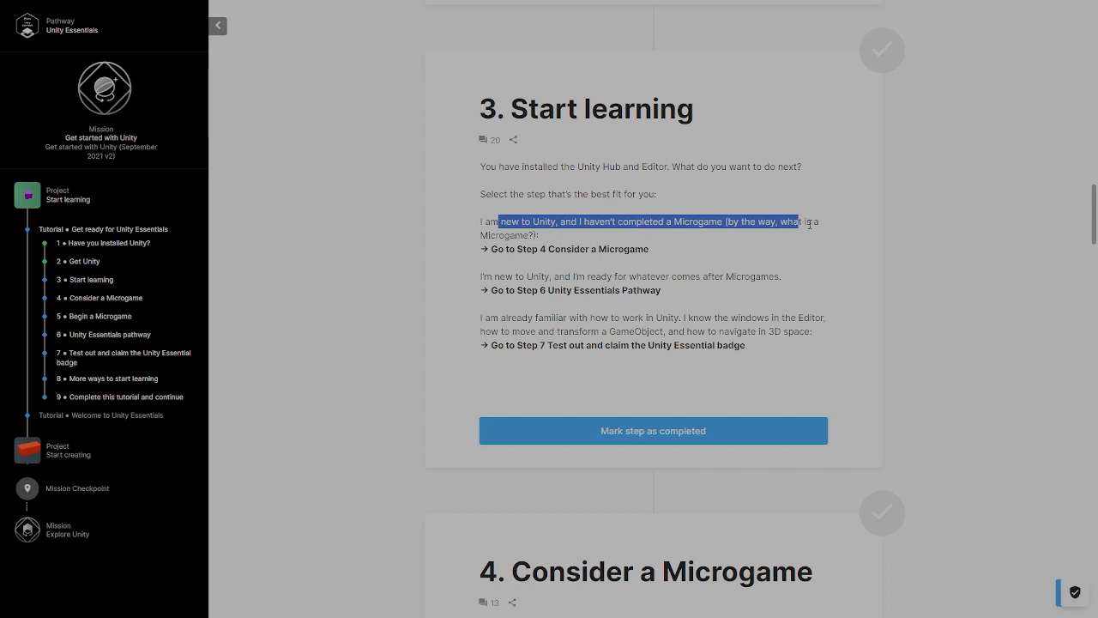
{"action": "left_click", "coordinate": [814, 223]}
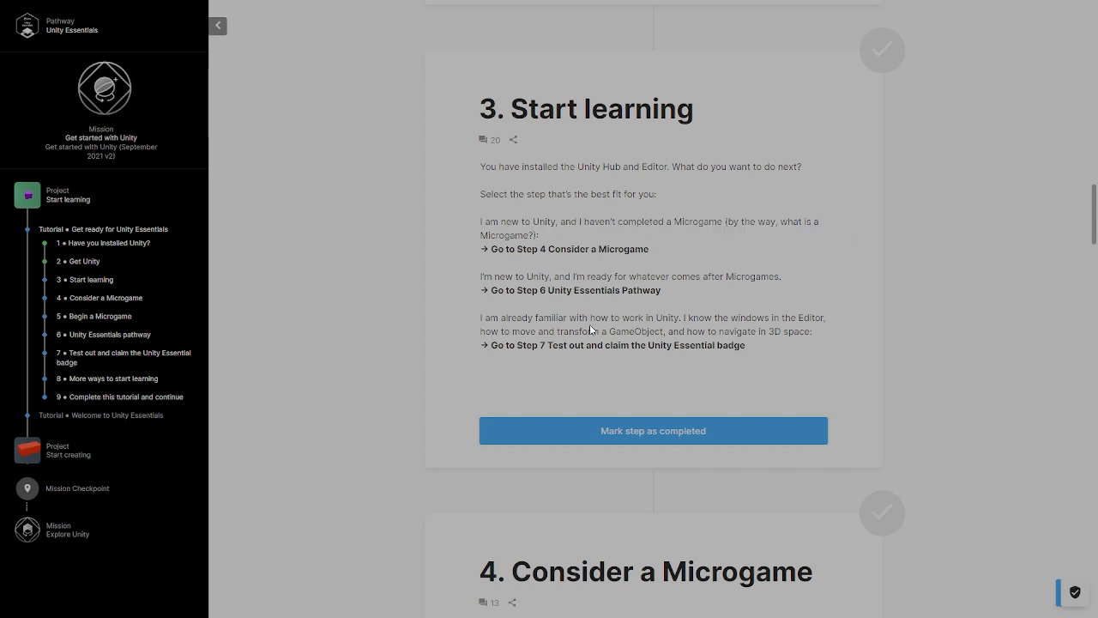
{"action": "scroll", "coordinate": [670, 440], "scroll_direction": "down", "scroll_amount": 3}
{"action": "scroll", "coordinate": [671, 437], "scroll_direction": "down", "scroll_amount": 1}
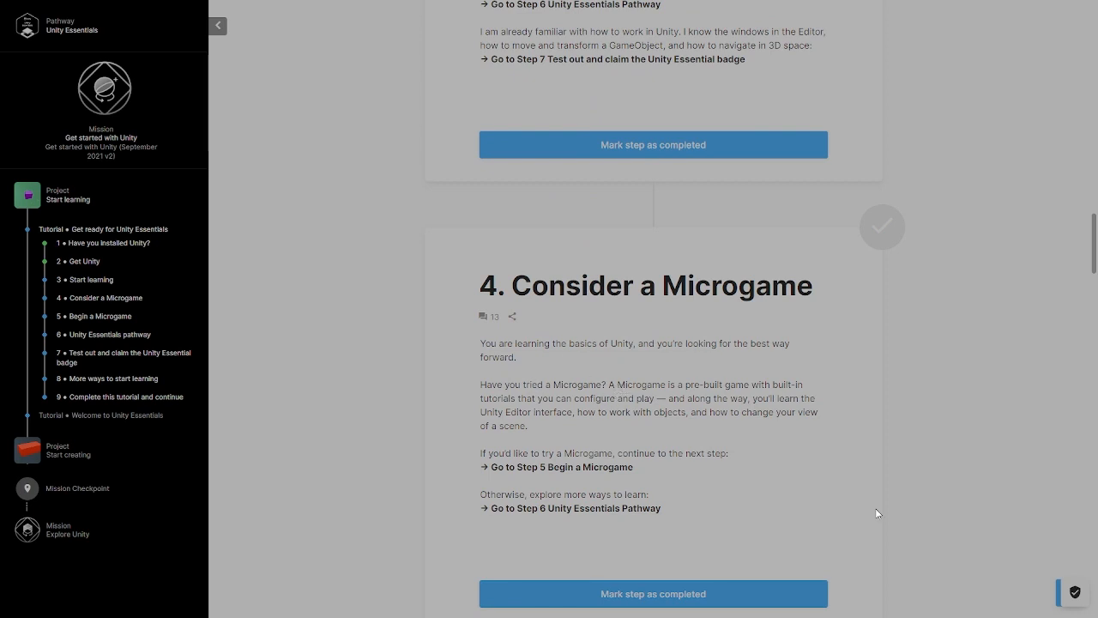
{"action": "scroll", "coordinate": [765, 453], "scroll_direction": "down", "scroll_amount": 2}
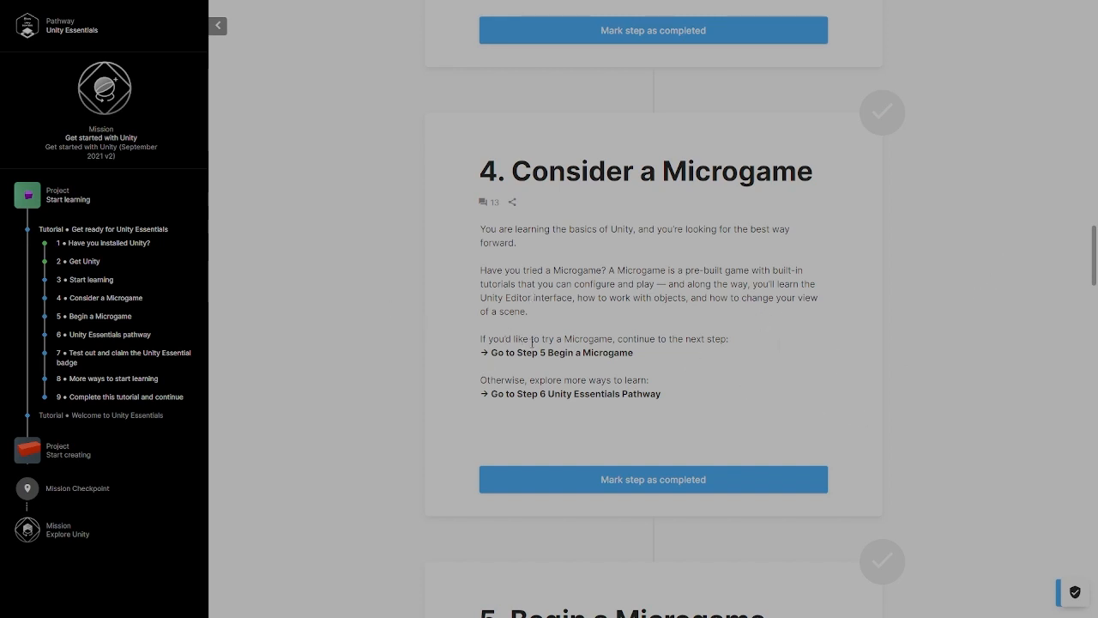
{"action": "left_click_drag", "start_coordinate": [532, 340], "coordinate": [694, 351]}
{"action": "left_click", "coordinate": [753, 347]}
{"action": "scroll", "coordinate": [679, 371], "scroll_direction": "down", "scroll_amount": 5}
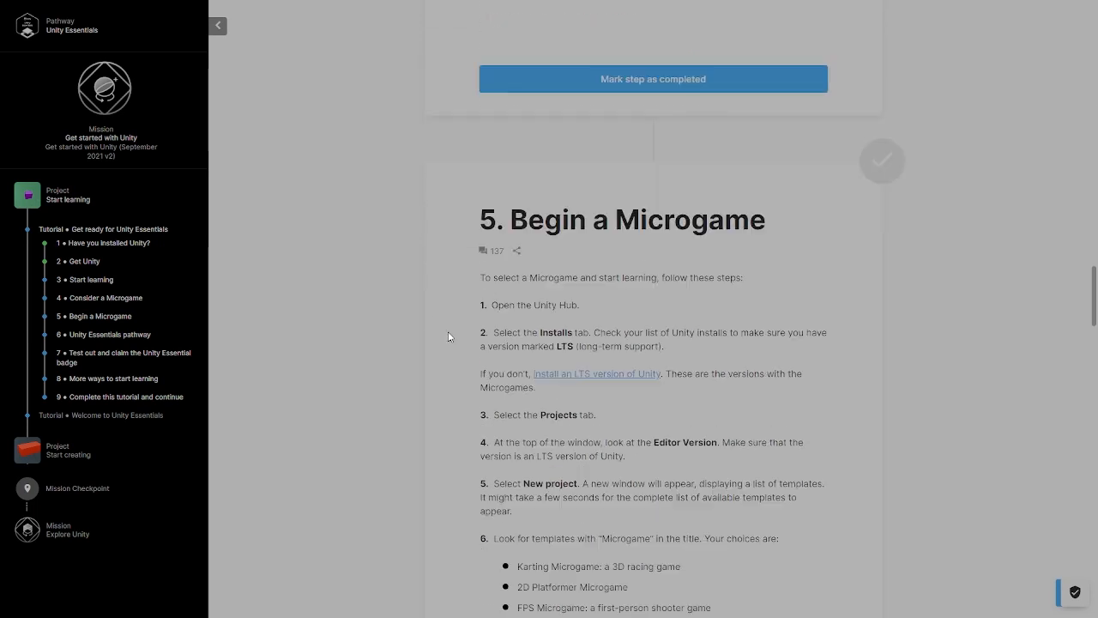
- Read the Microgame setup instructions in step 5 and leave the full-screen view
{"action": "scroll", "coordinate": [499, 323], "scroll_direction": "down", "scroll_amount": 2}
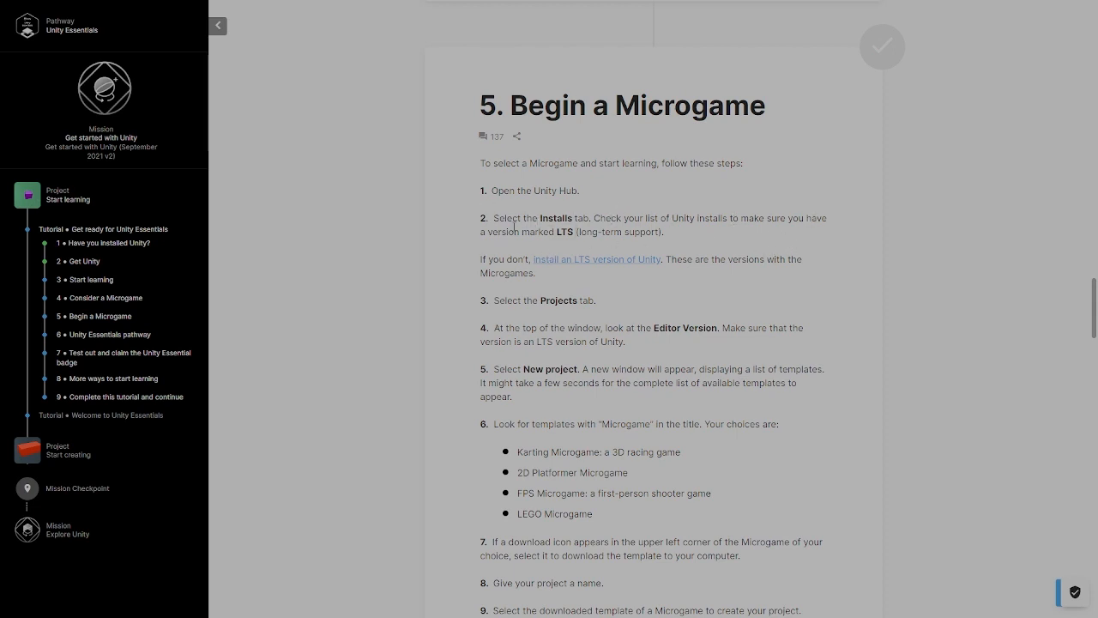
{"action": "left_click_drag", "start_coordinate": [514, 230], "coordinate": [775, 234]}
{"action": "left_click_drag", "start_coordinate": [745, 386], "coordinate": [727, 414]}
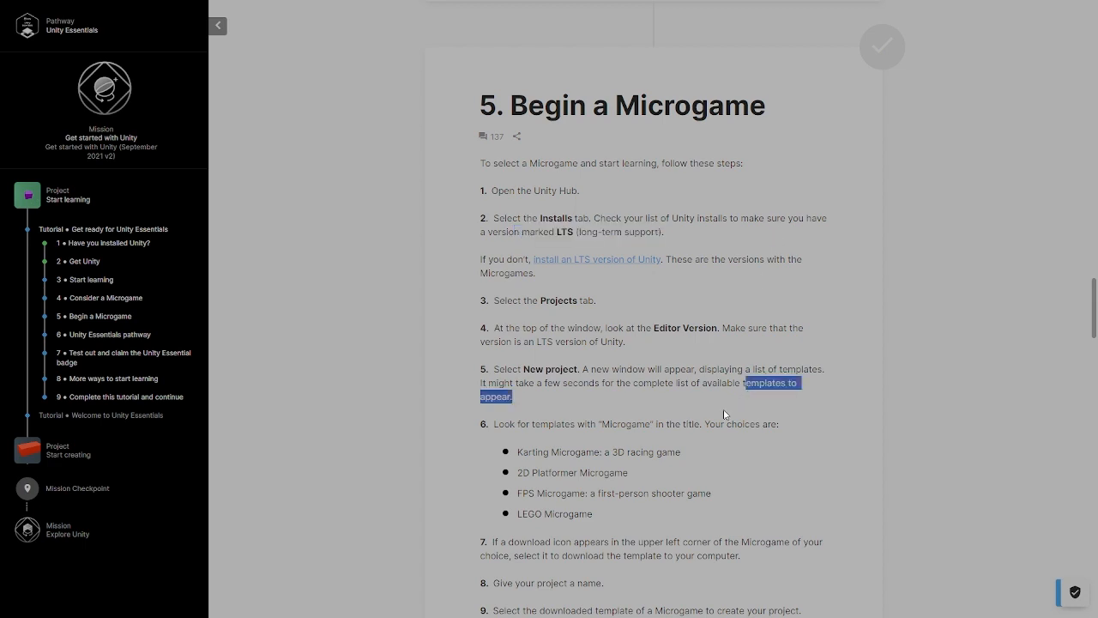
{"action": "left_click", "coordinate": [691, 406]}
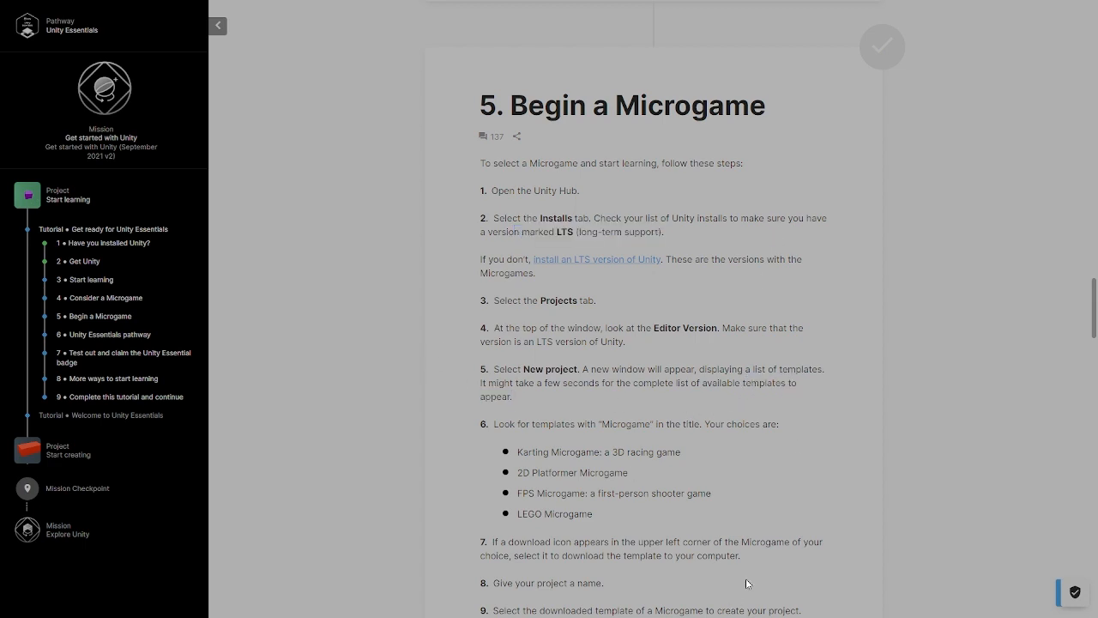
{"action": "key", "text": "F11"}
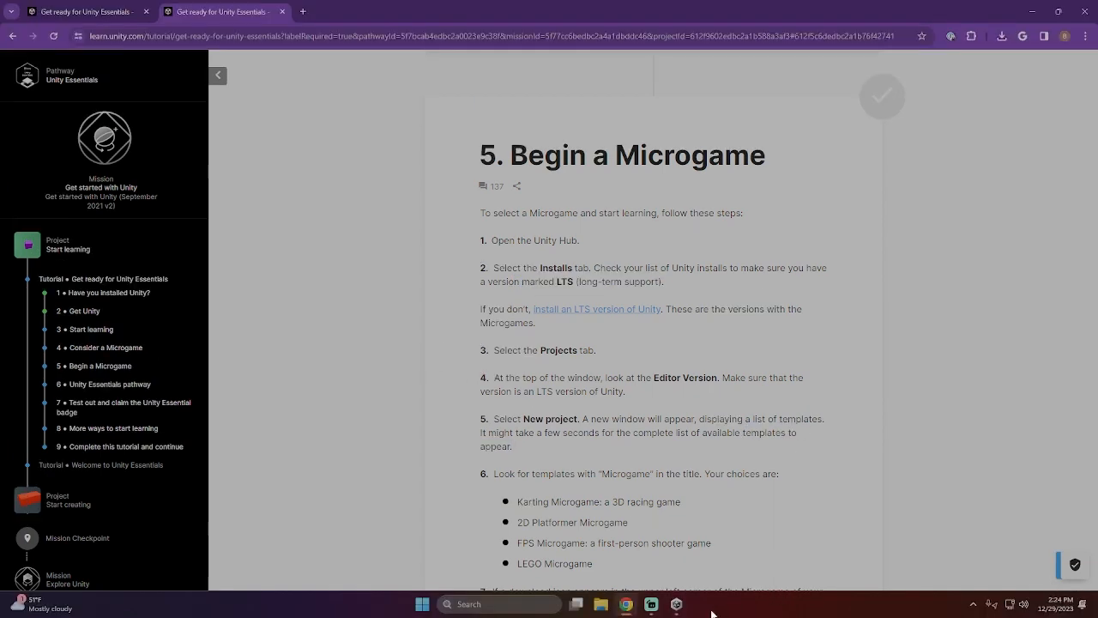
- In Unity Hub, try to start a new project and check that an LTS version of the Editor is installed
{"action": "left_click", "coordinate": [677, 603]}
{"action": "left_click", "coordinate": [51, 83]}
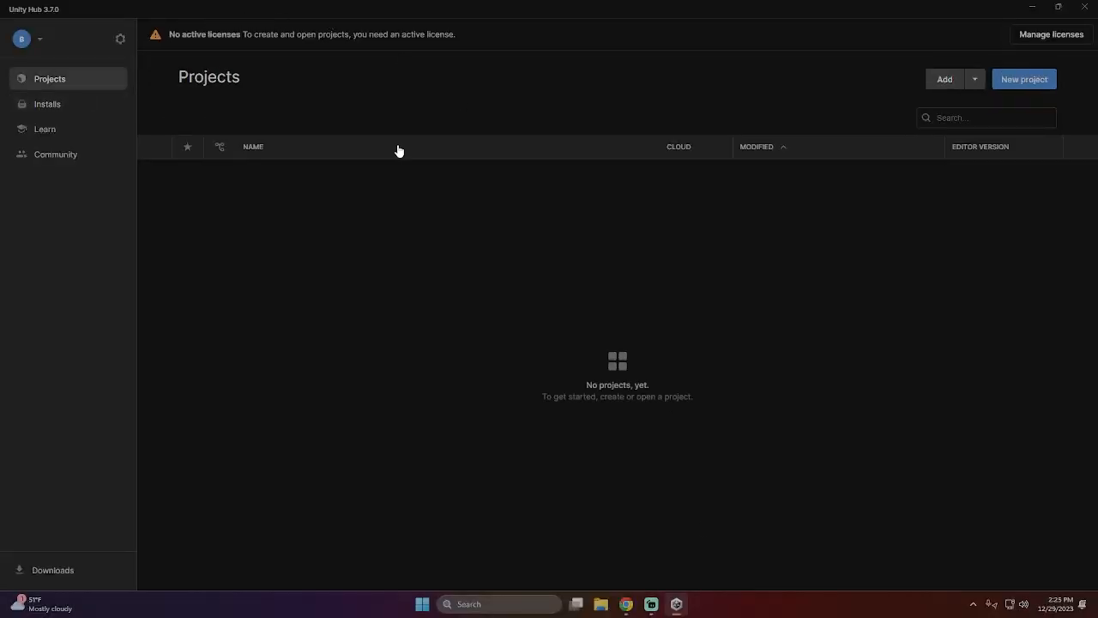
{"action": "left_click", "coordinate": [1022, 82]}
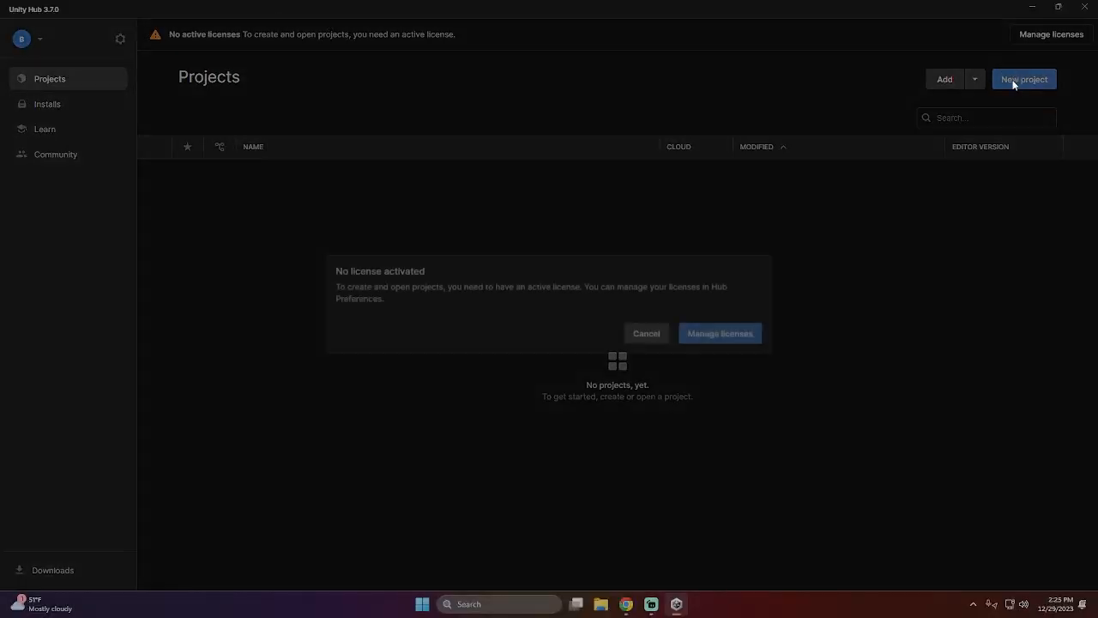
{"action": "left_click", "coordinate": [639, 333]}
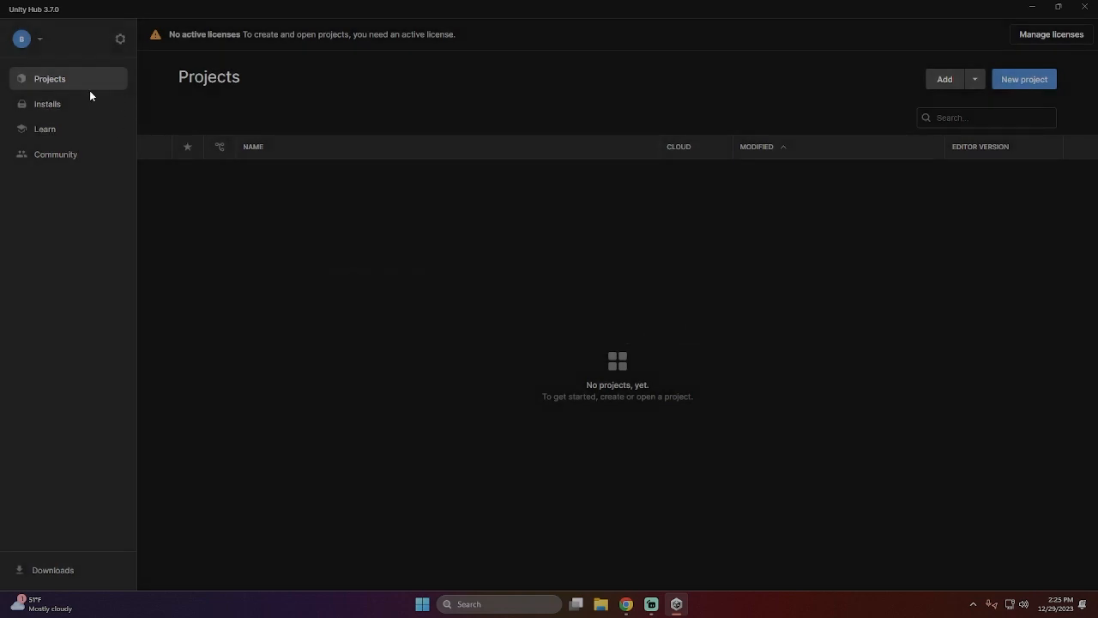
{"action": "left_click", "coordinate": [86, 101]}
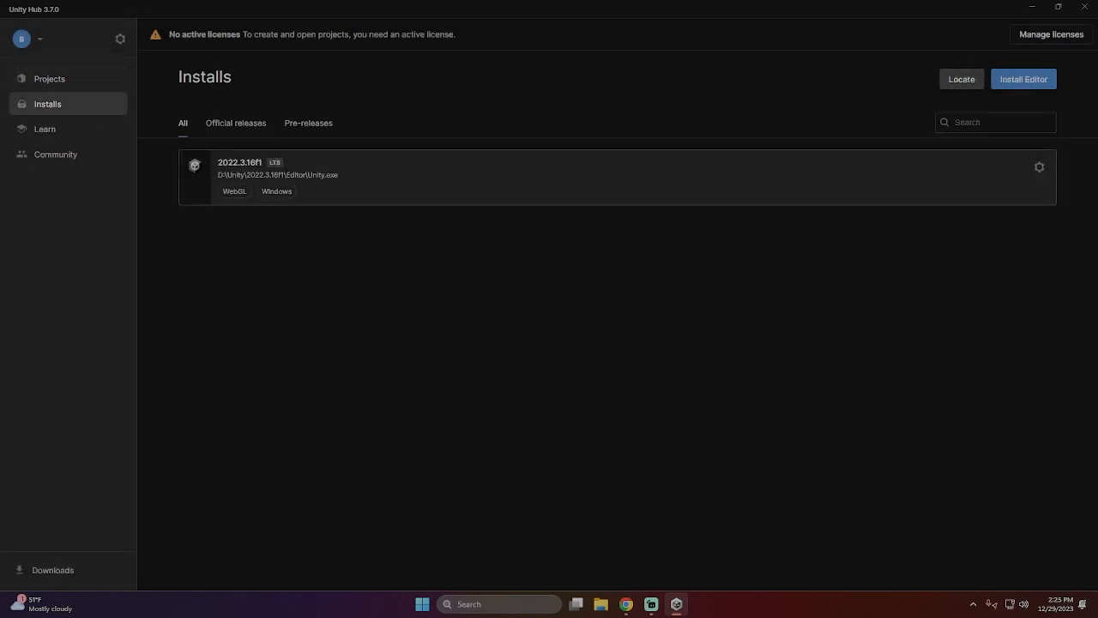
{"action": "left_click", "coordinate": [66, 77]}
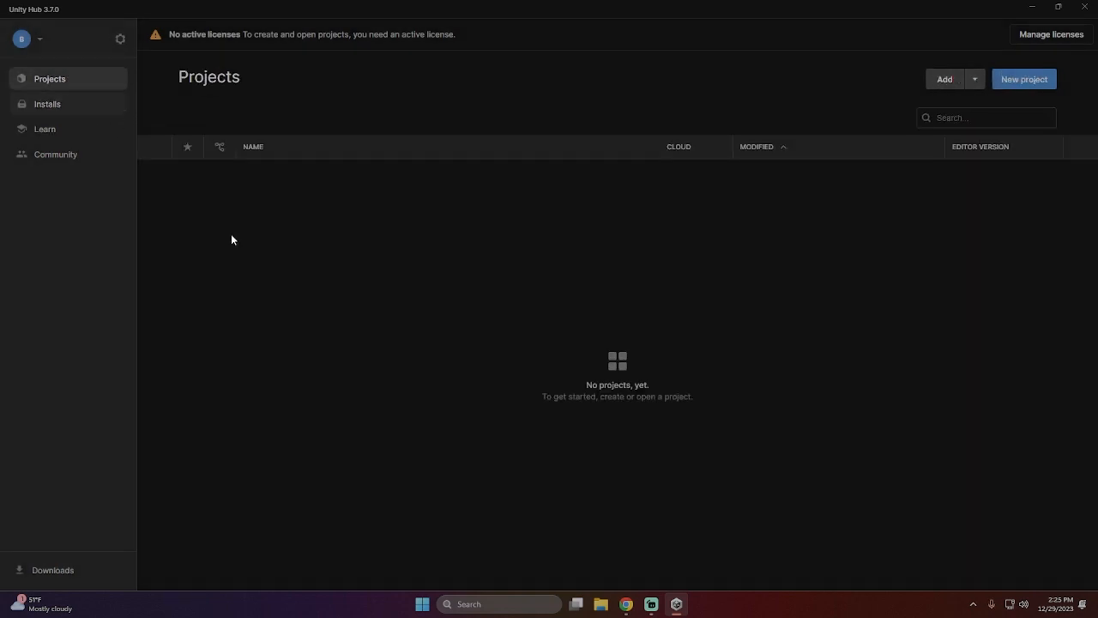
- Switch back to Chrome and read the remaining Microgame instructions of step 5
{"action": "left_click", "coordinate": [626, 604]}
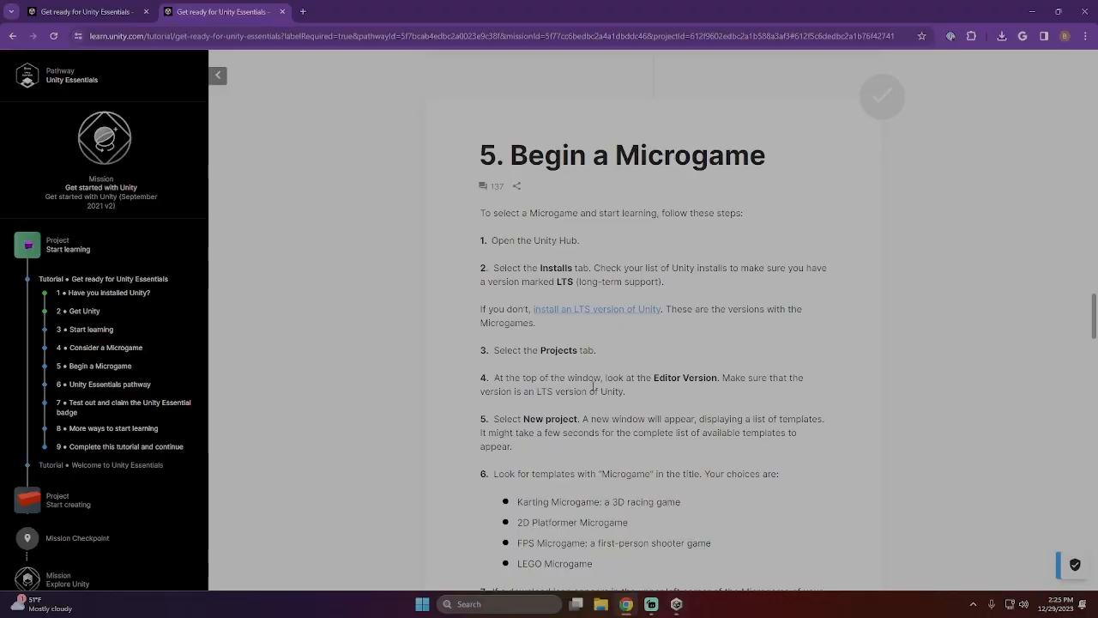
{"action": "scroll", "coordinate": [513, 412], "scroll_direction": "down", "scroll_amount": 3}
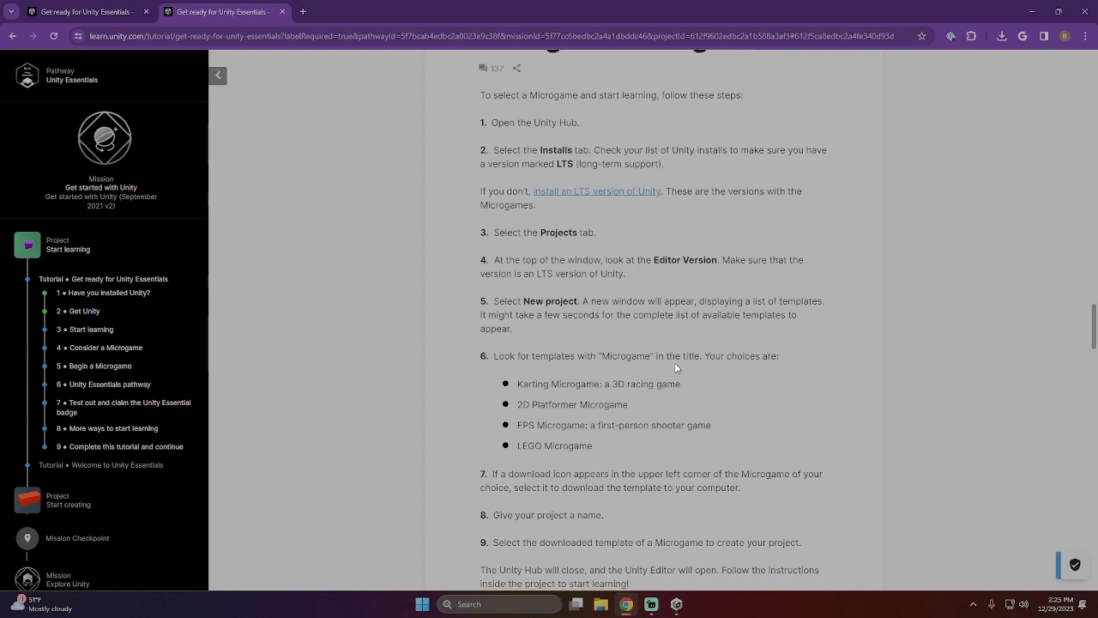
{"action": "scroll", "coordinate": [675, 362], "scroll_direction": "down", "scroll_amount": 3}
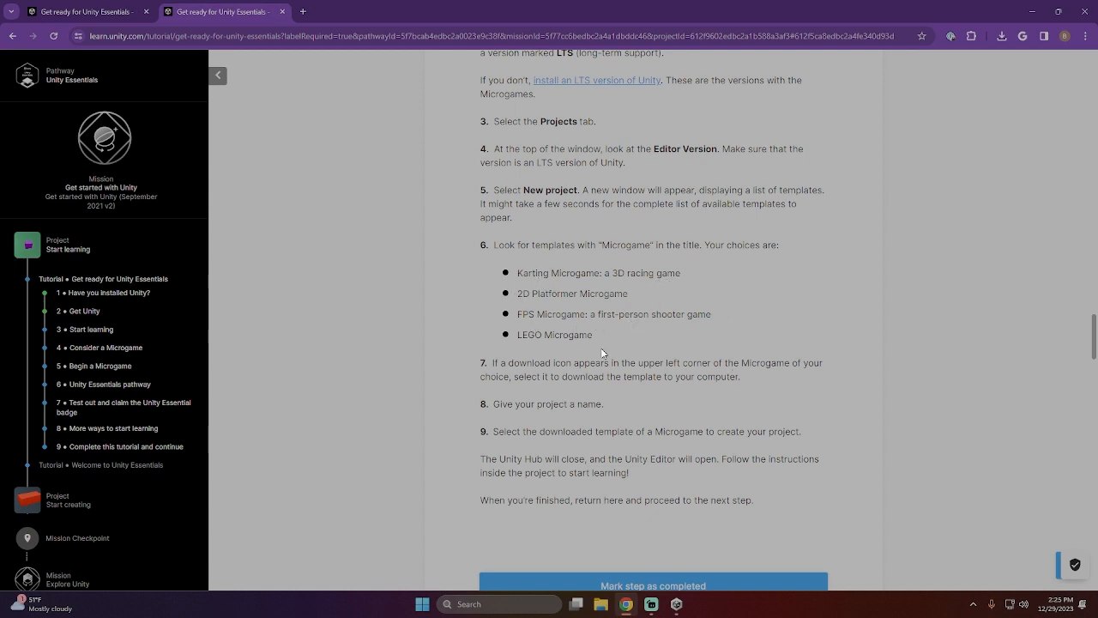
- Switch to Unity Hub, request a new project and open the options for adding a new license
{"action": "left_click", "coordinate": [678, 604]}
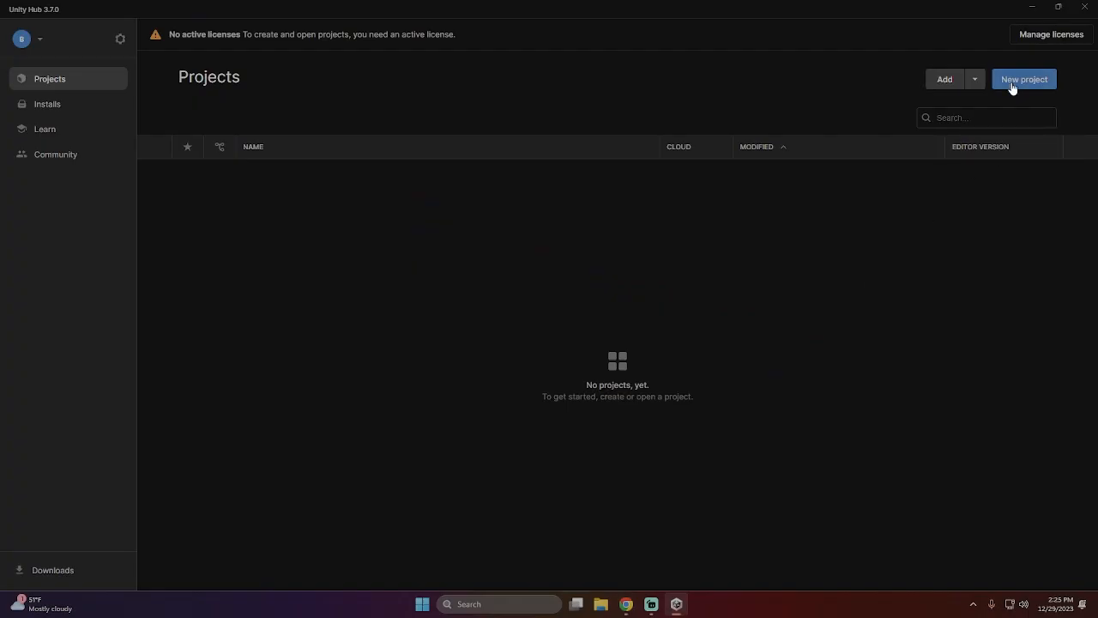
{"action": "left_click", "coordinate": [1013, 84]}
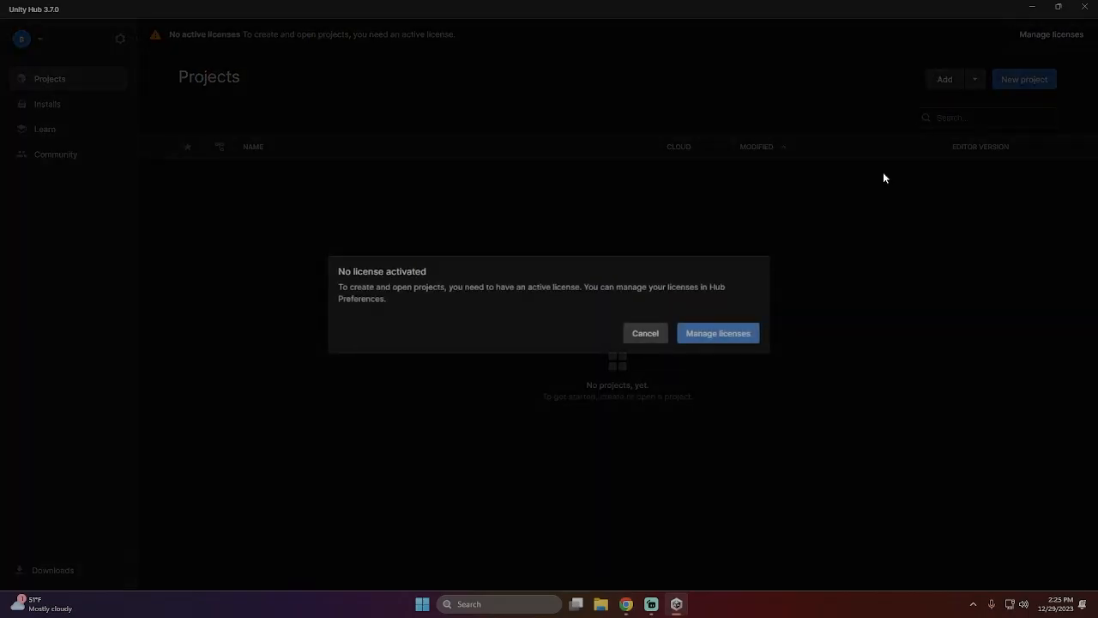
{"action": "left_click", "coordinate": [709, 342]}
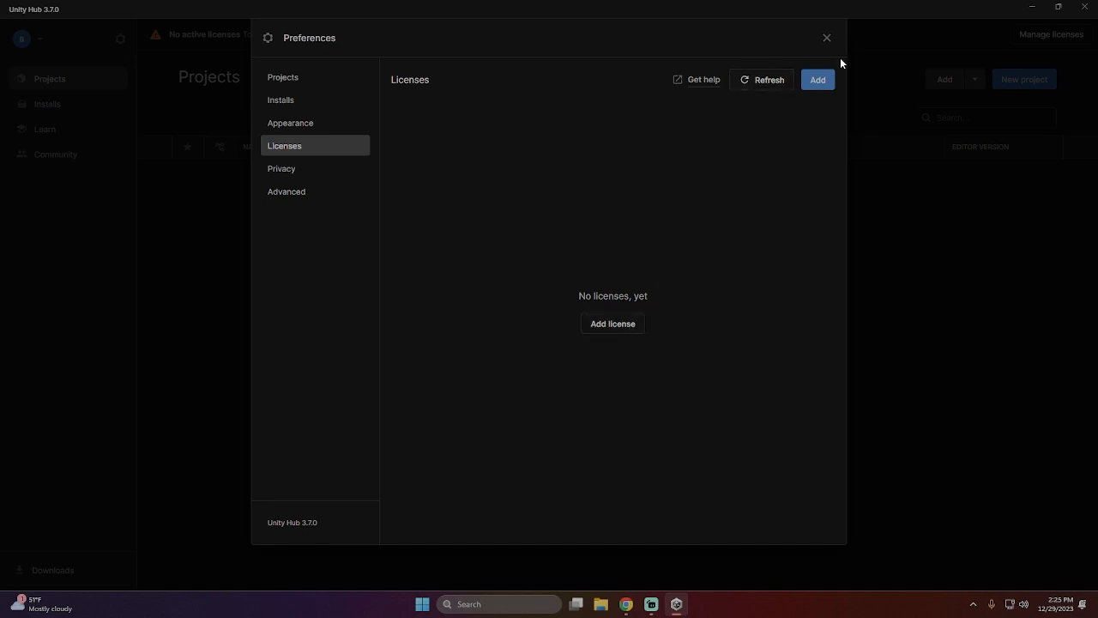
{"action": "left_click", "coordinate": [820, 83]}
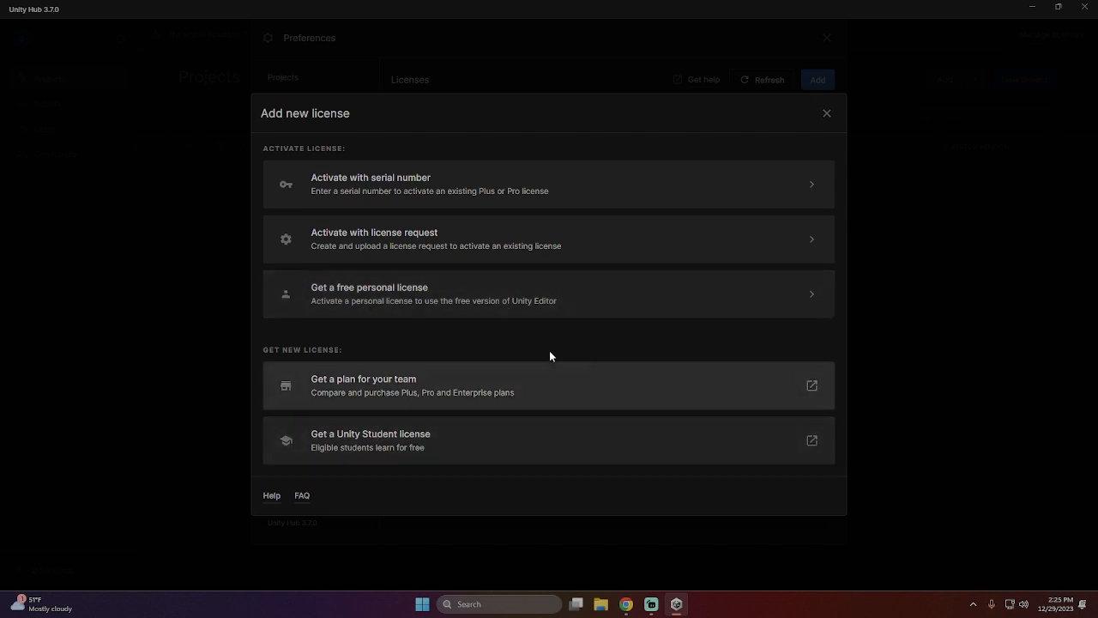
{"action": "left_click", "coordinate": [544, 444]}
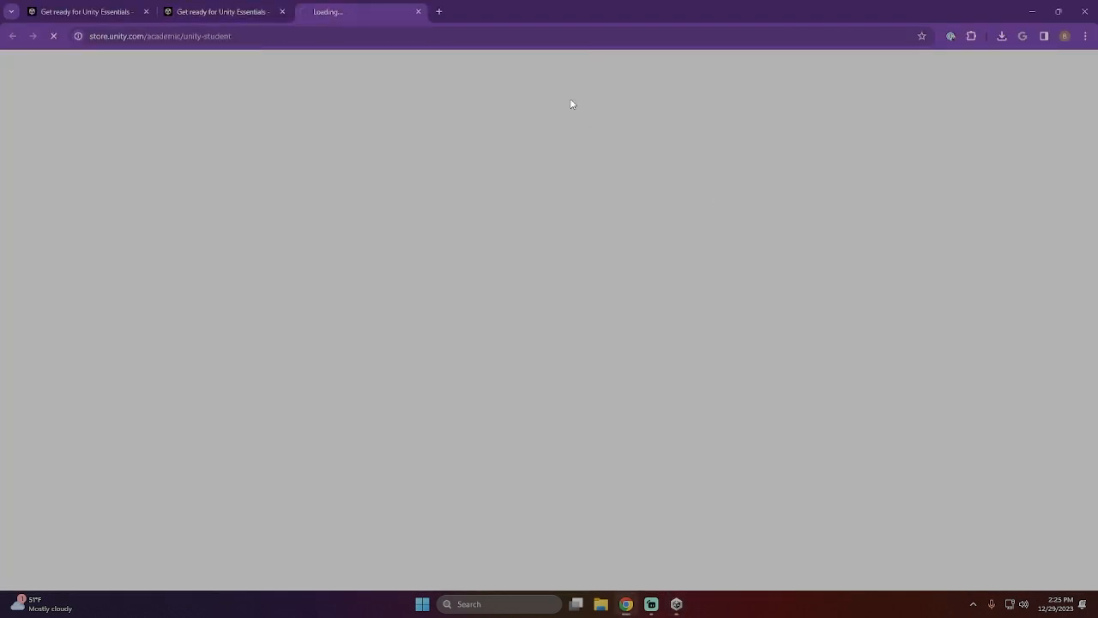
{"action": "middle_click", "coordinate": [362, 15]}
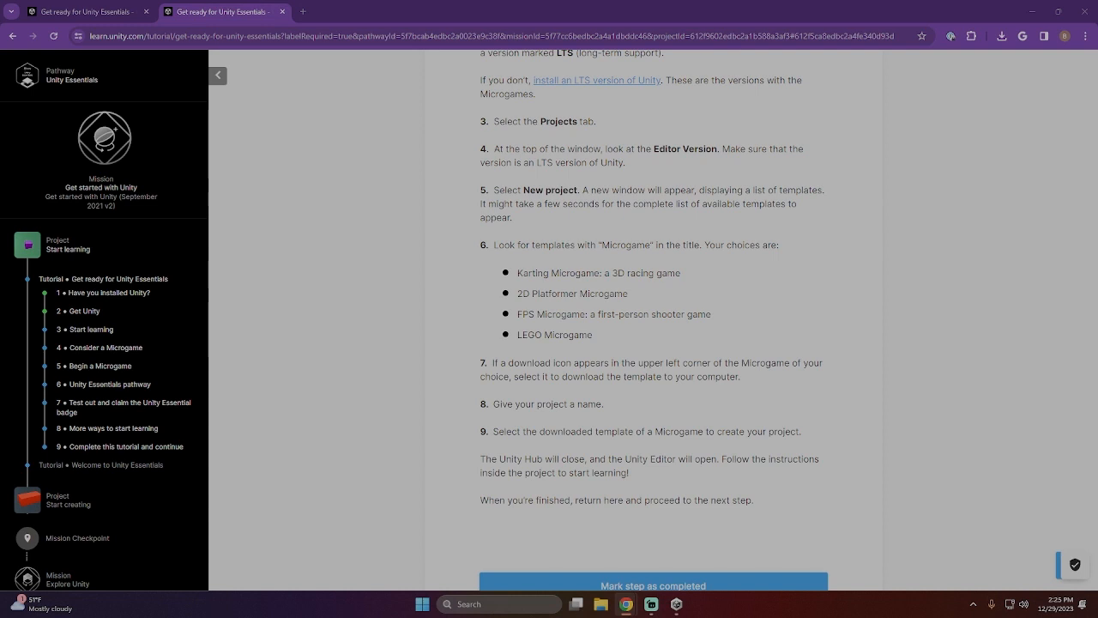
{"action": "scroll", "coordinate": [585, 261], "scroll_direction": "up", "scroll_amount": 2}
{"action": "scroll", "coordinate": [701, 331], "scroll_direction": "down", "scroll_amount": 5}
{"action": "left_click", "coordinate": [677, 604]}
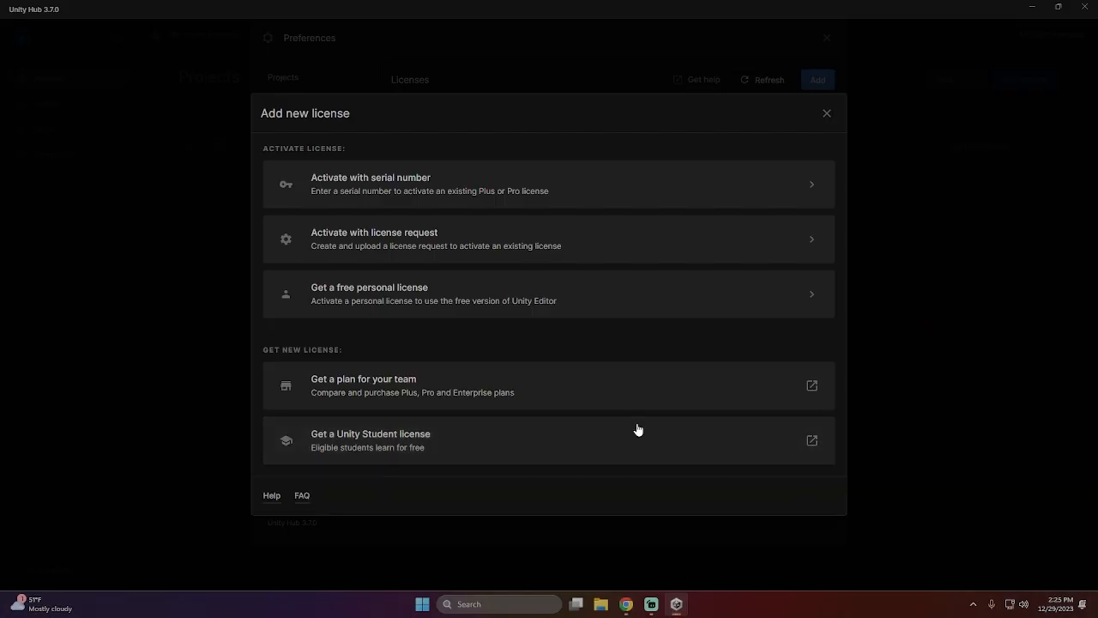
- Try to activate a free personal license by agreeing to the Unity Personal terms
{"action": "left_click", "coordinate": [672, 310]}
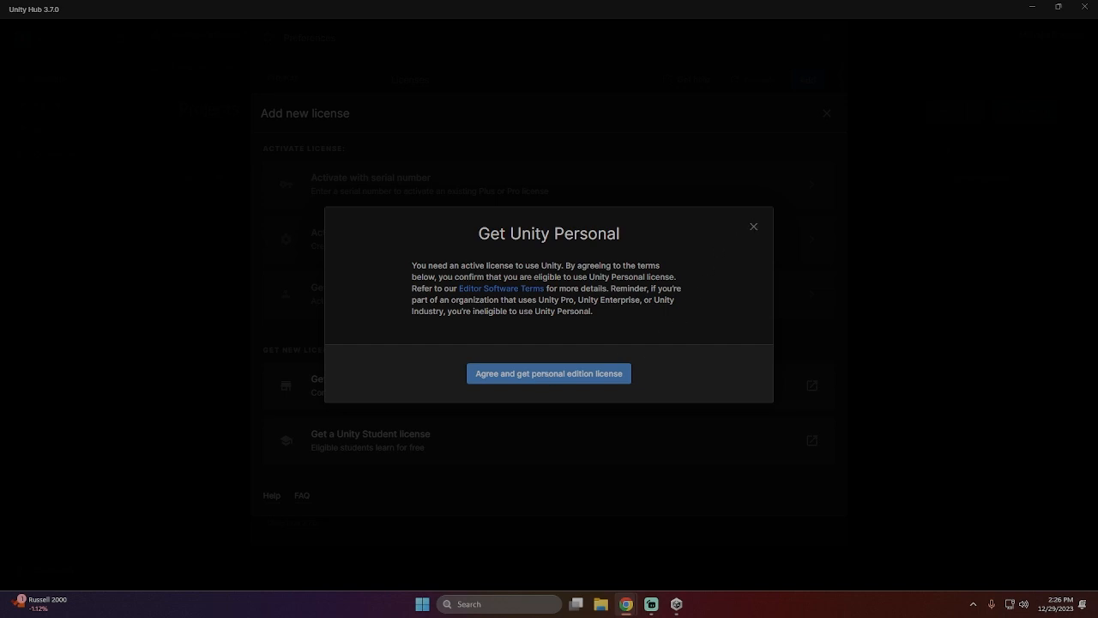
{"action": "left_click", "coordinate": [545, 372]}
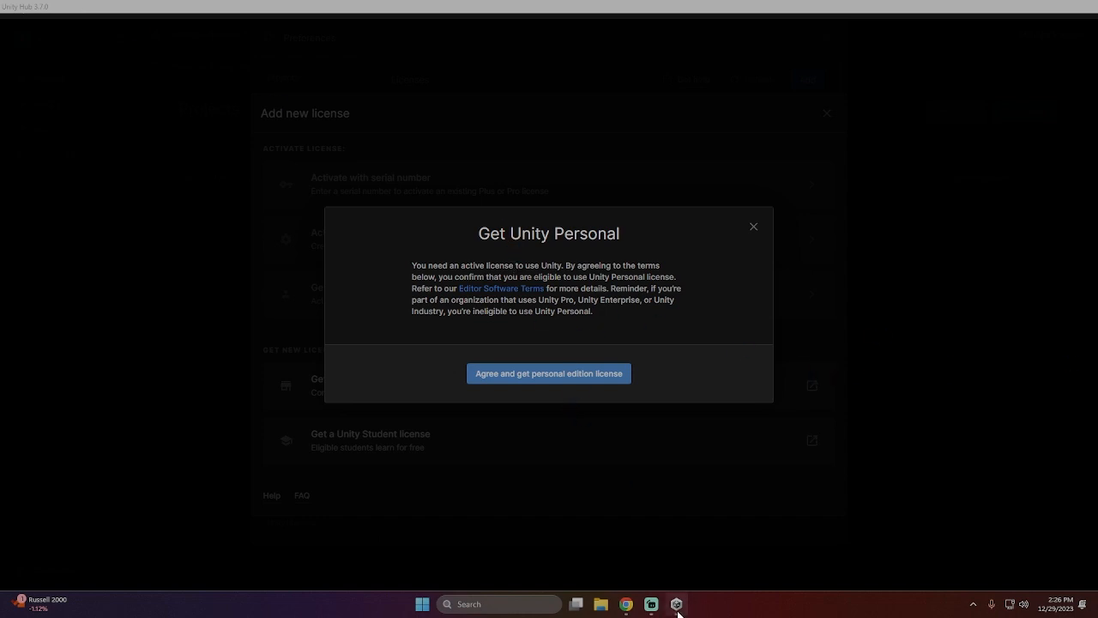
{"action": "mouse_move", "coordinate": [677, 610]}
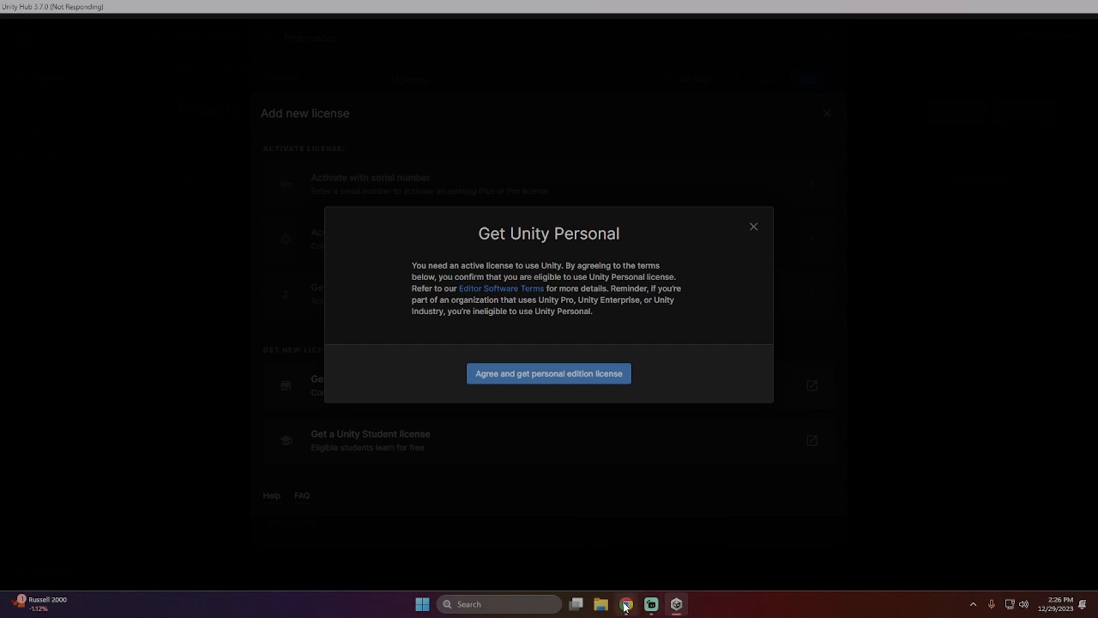
{"action": "mouse_move", "coordinate": [624, 607]}
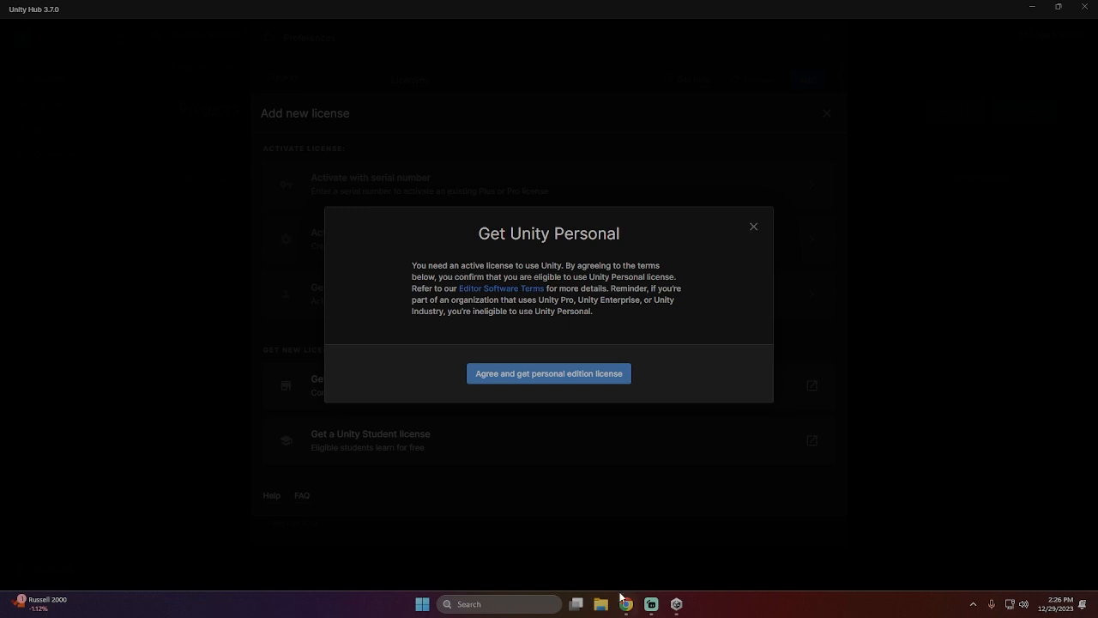
{"action": "left_click", "coordinate": [593, 375]}
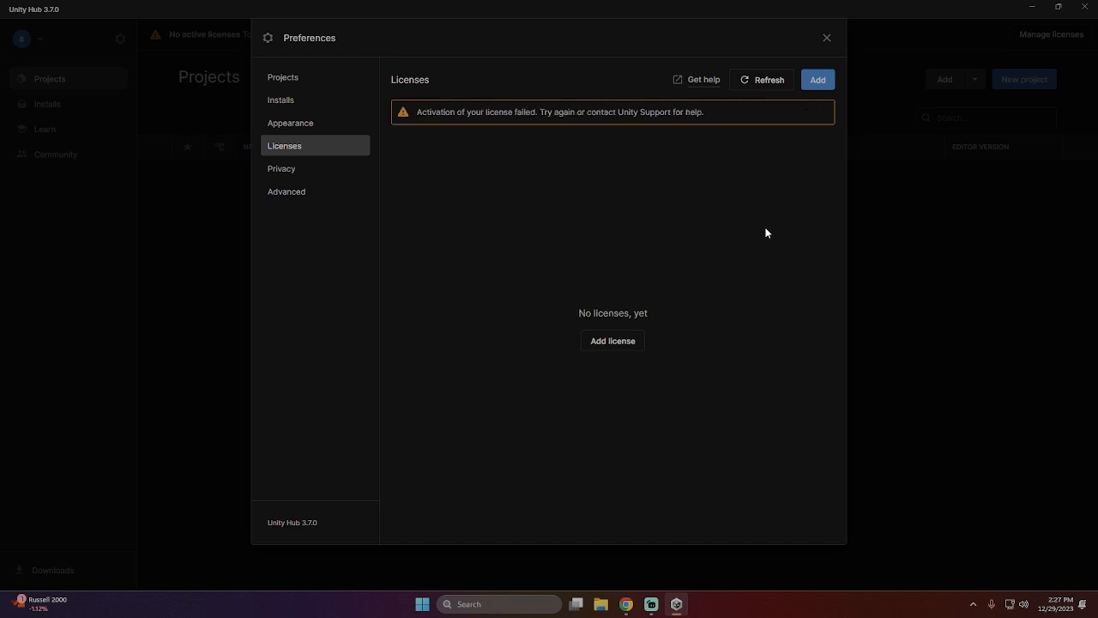
- Request the free Unity Personal license again, agree to its terms and refresh the license list
{"action": "left_click", "coordinate": [613, 341]}
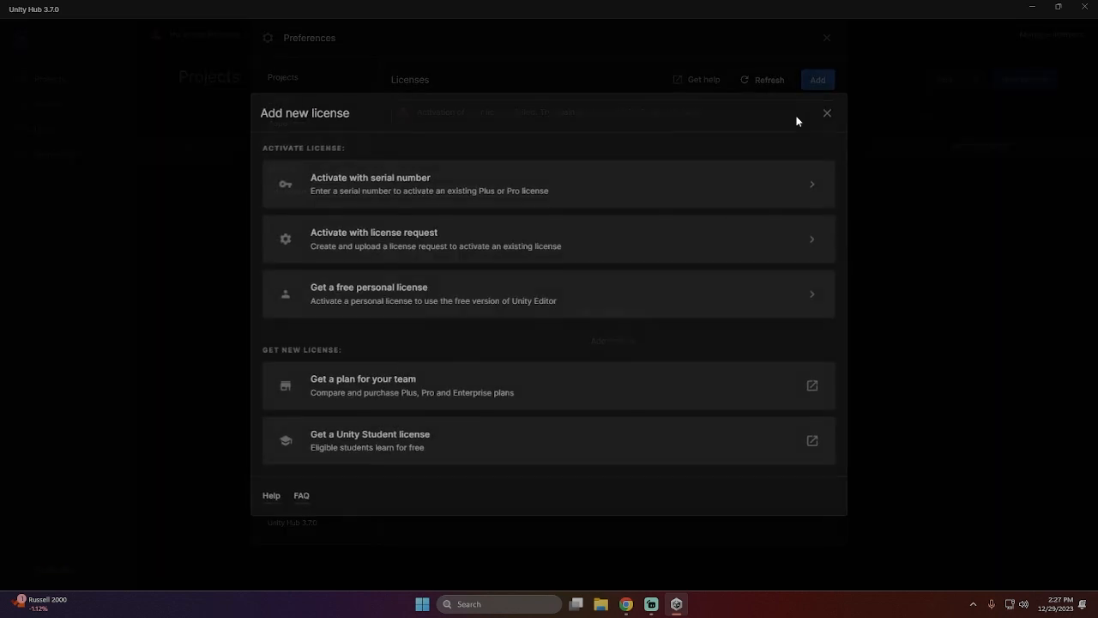
{"action": "left_click", "coordinate": [354, 281]}
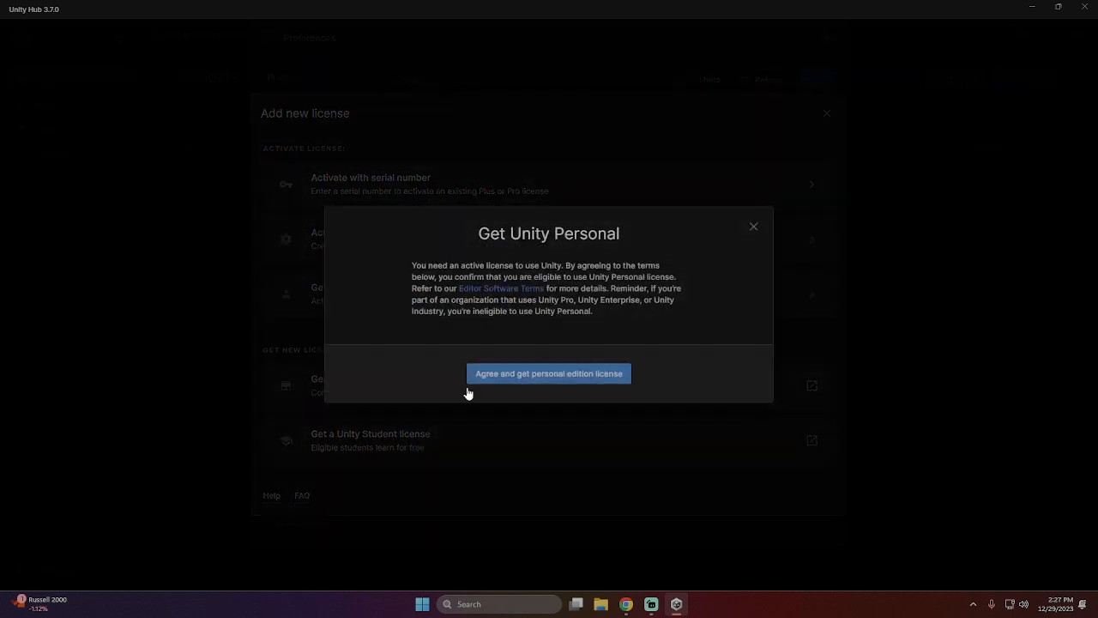
{"action": "left_click", "coordinate": [504, 376]}
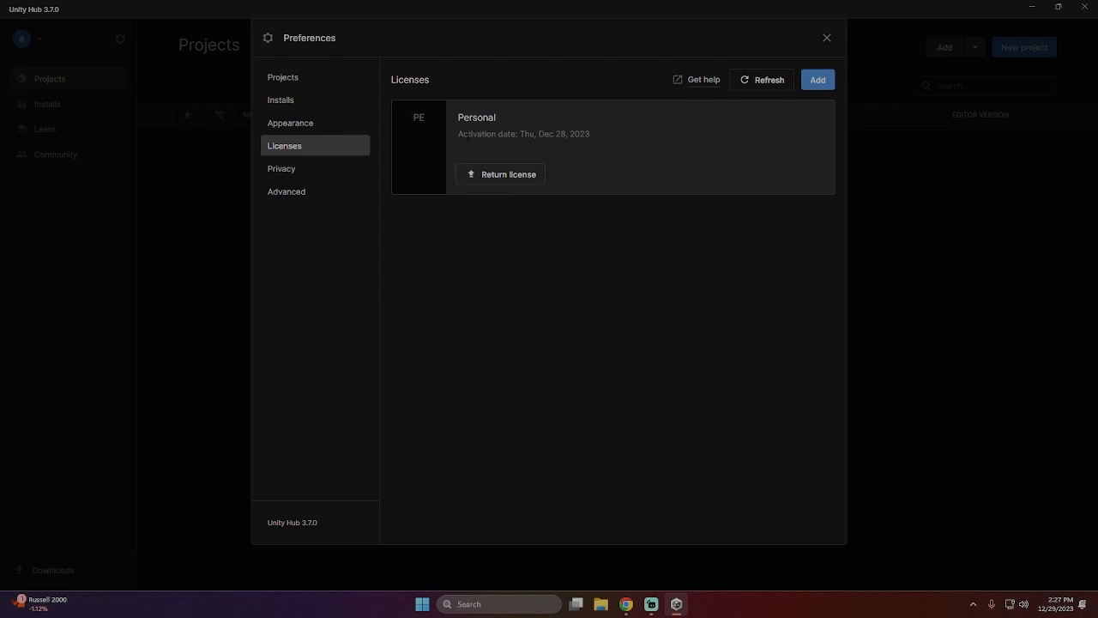
{"action": "left_click_drag", "start_coordinate": [467, 134], "coordinate": [635, 145]}
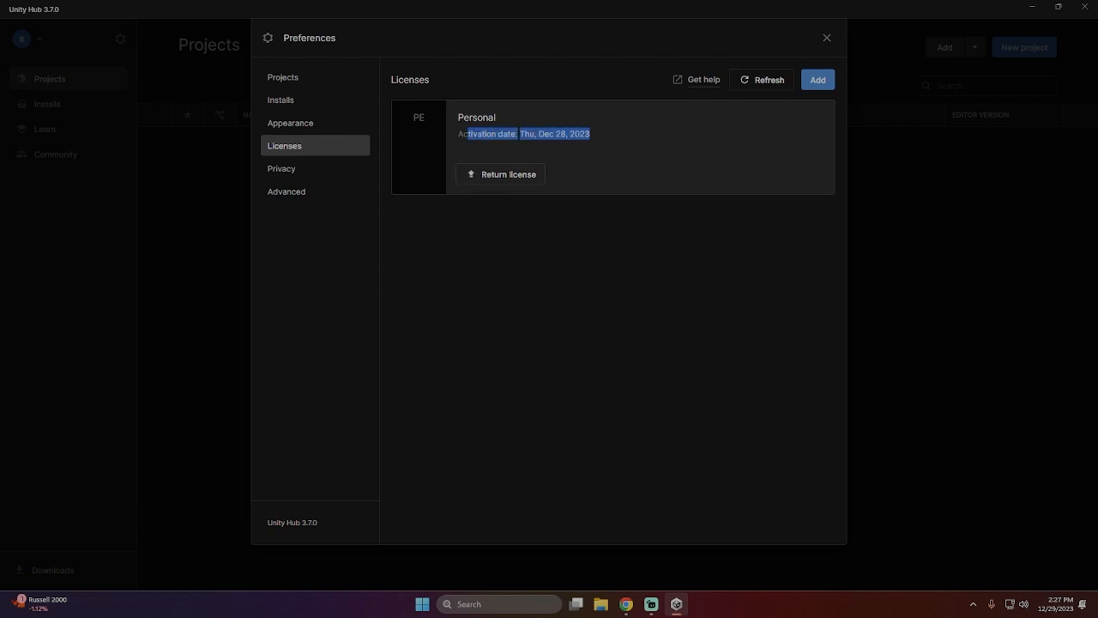
{"action": "left_click", "coordinate": [764, 79]}
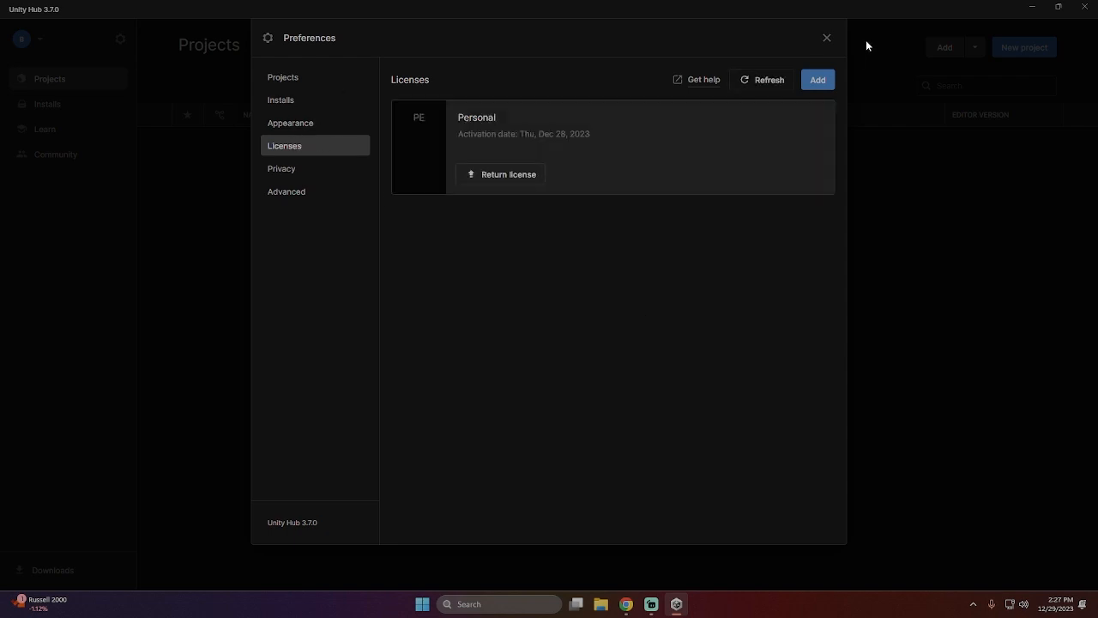
- Close the Hub preferences and start a new project
{"action": "left_click", "coordinate": [826, 37]}
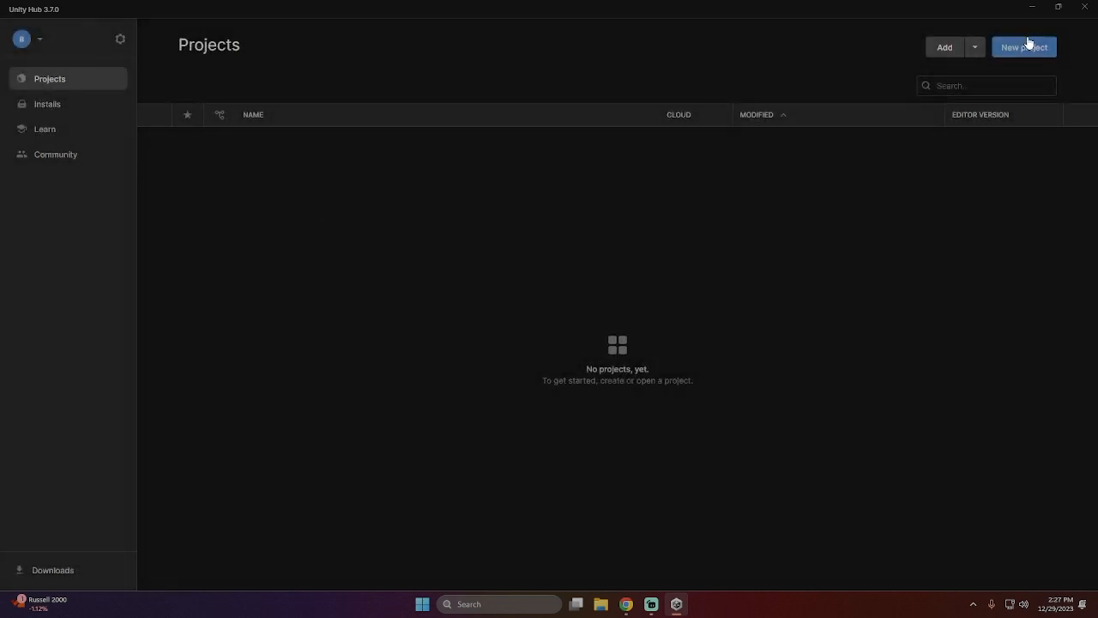
{"action": "left_click", "coordinate": [1029, 47]}
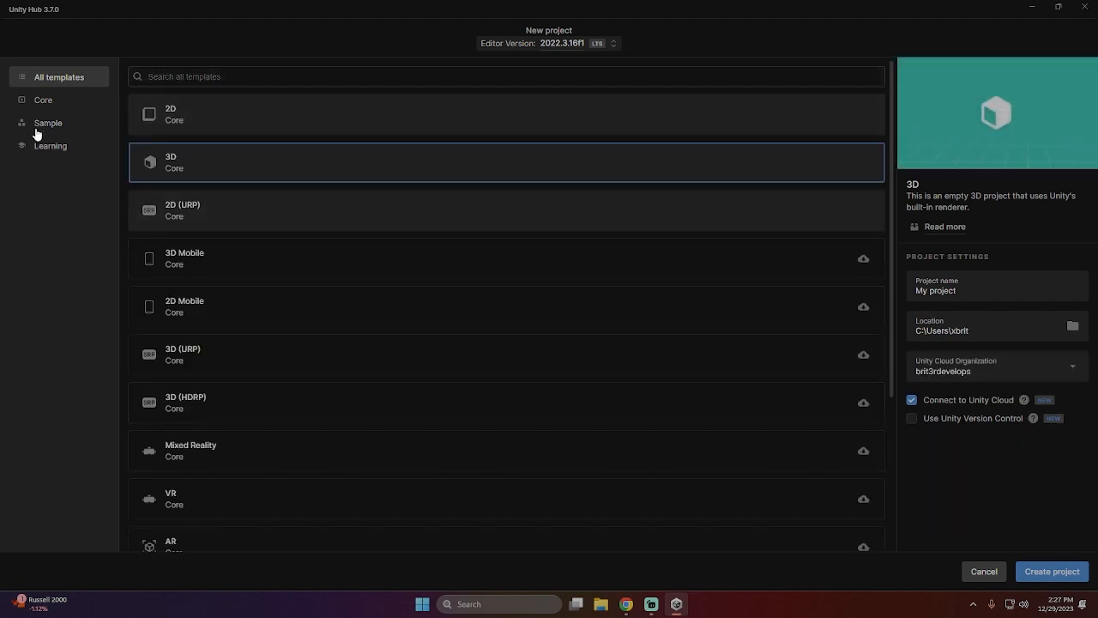
- Check the Microgame names in the Chrome tutorial and search all Unity Hub project templates for "micro"
{"action": "left_click", "coordinate": [626, 604]}
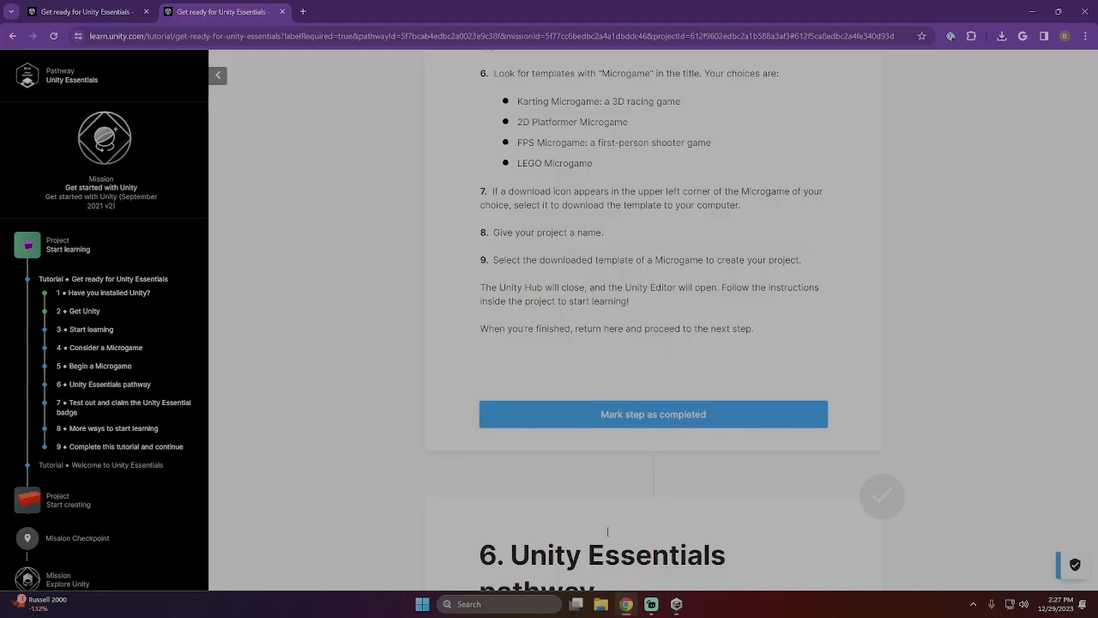
{"action": "scroll", "coordinate": [588, 223], "scroll_direction": "up", "scroll_amount": 1}
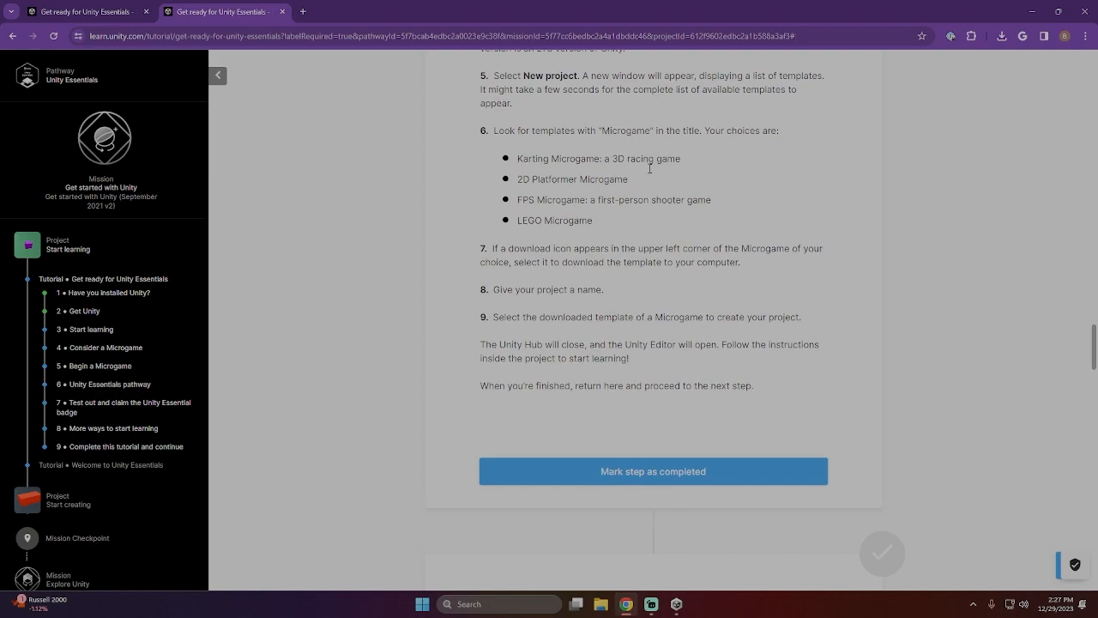
{"action": "left_click", "coordinate": [677, 604]}
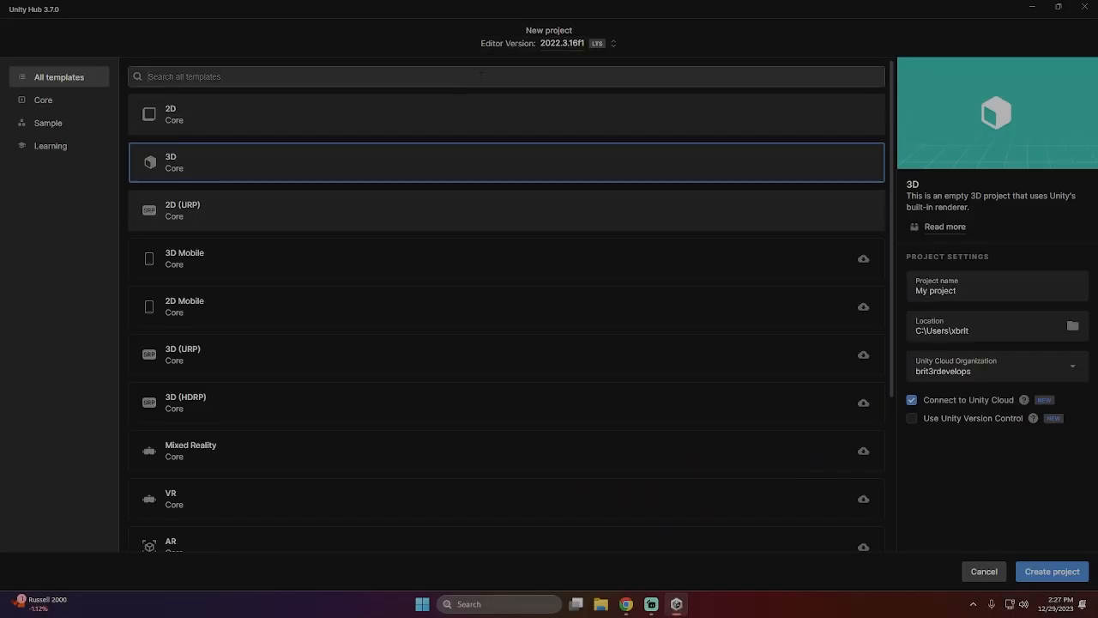
{"action": "type", "text": "micr"}
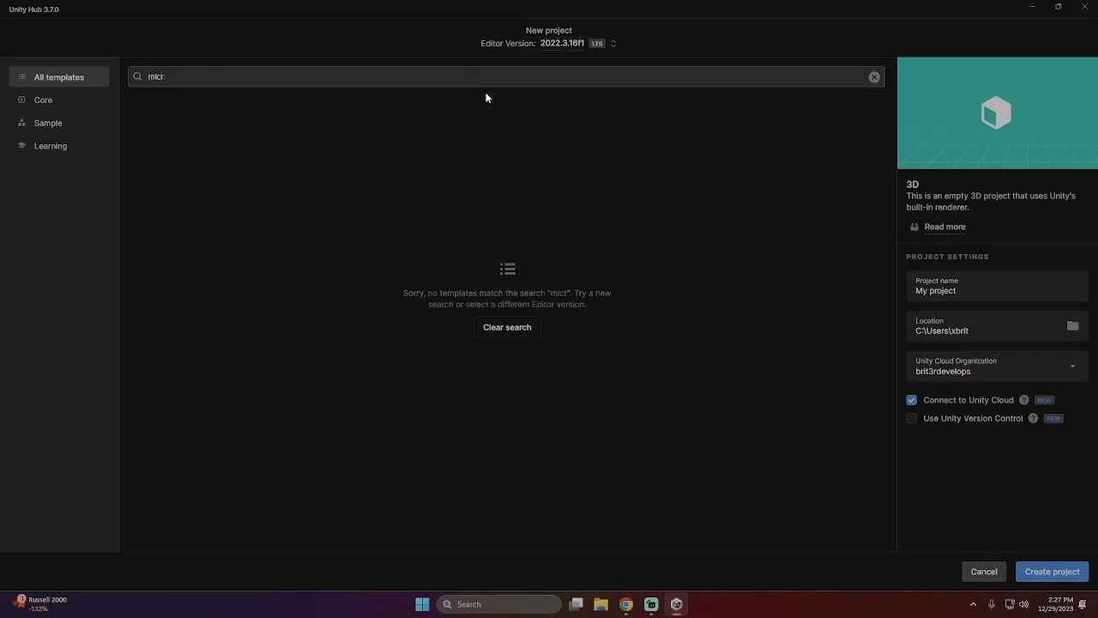
{"action": "type", "text": "ogame"}
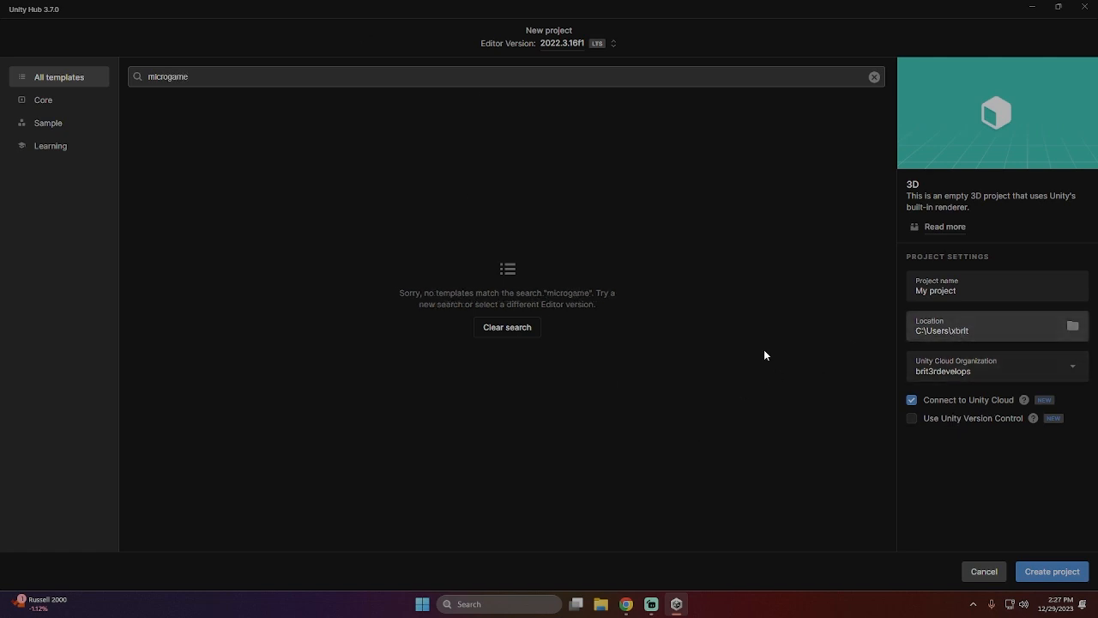
- Search for "microgame" across all, Core and Learning templates, clear the search and dismiss the Learning Templates banner
{"action": "left_click", "coordinate": [42, 108]}
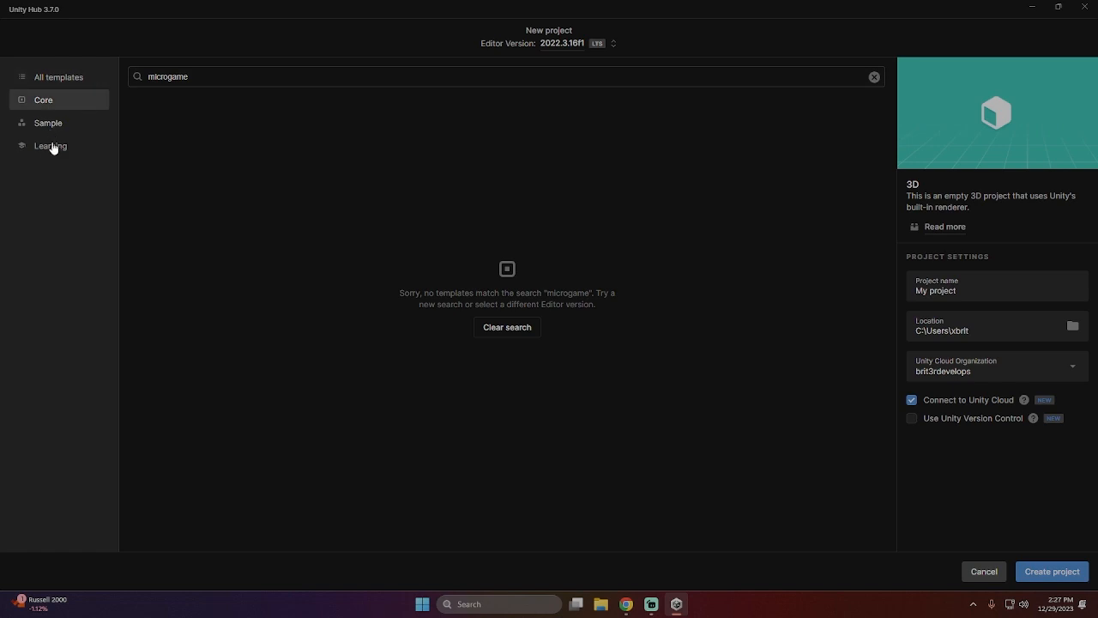
{"action": "left_click", "coordinate": [52, 148]}
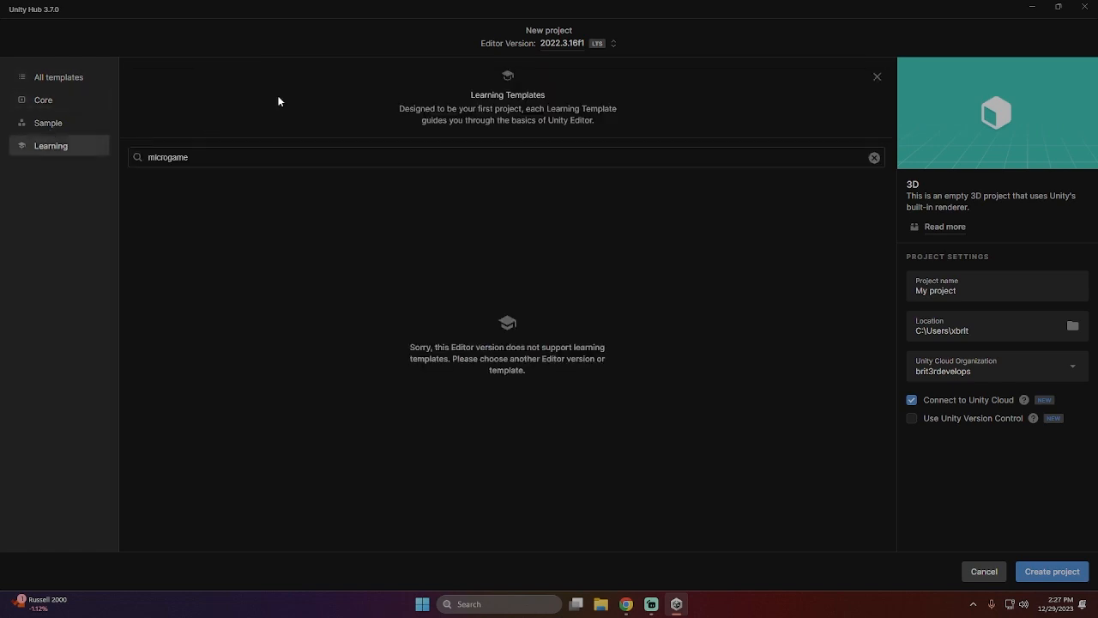
{"action": "left_click", "coordinate": [874, 157]}
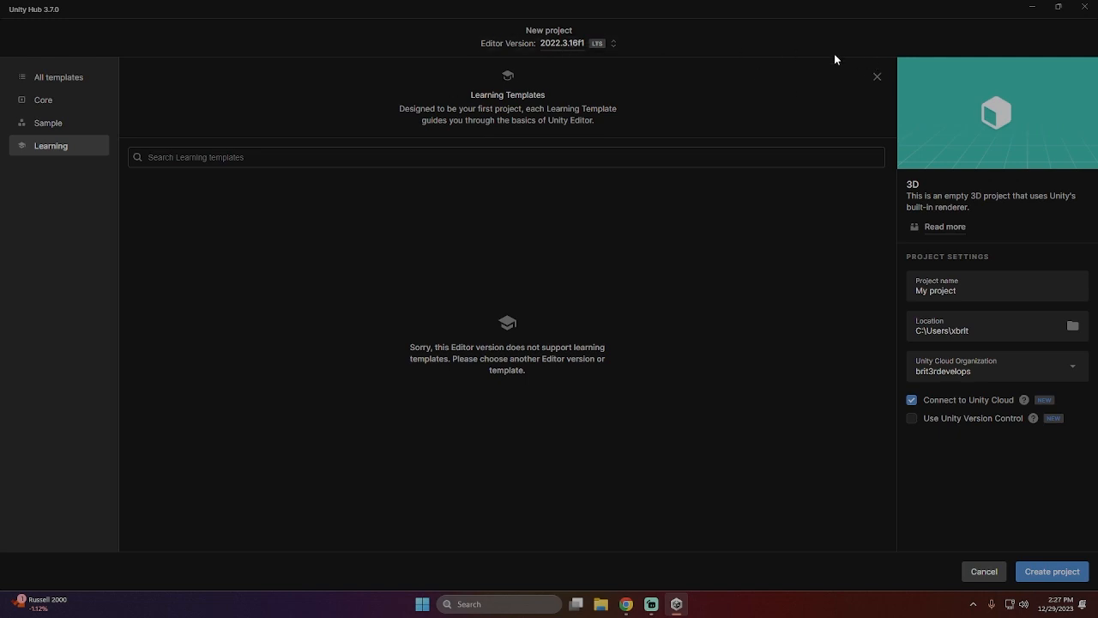
{"action": "left_click", "coordinate": [876, 79]}
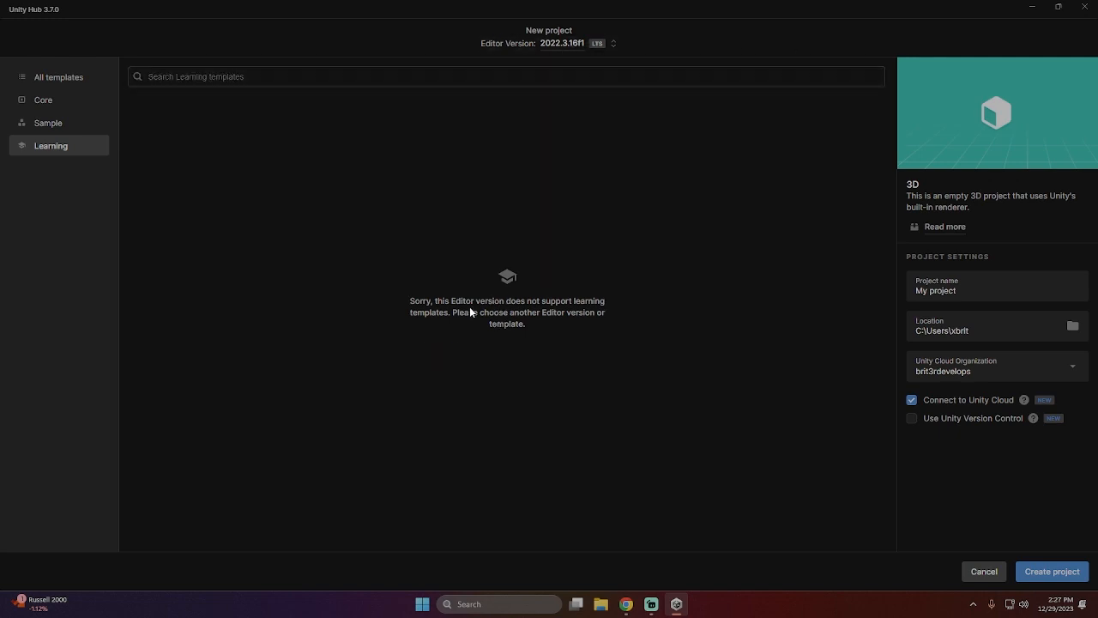
- Look through the Sample, Learning and complete template lists for a Microgame template
{"action": "left_click", "coordinate": [46, 121]}
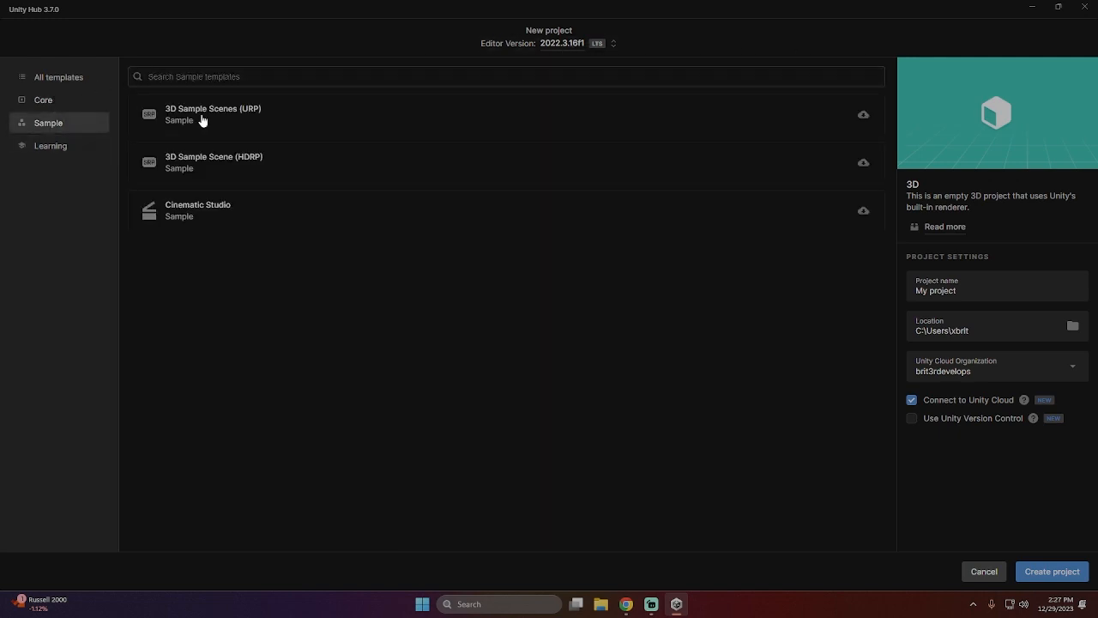
{"action": "left_click", "coordinate": [49, 145]}
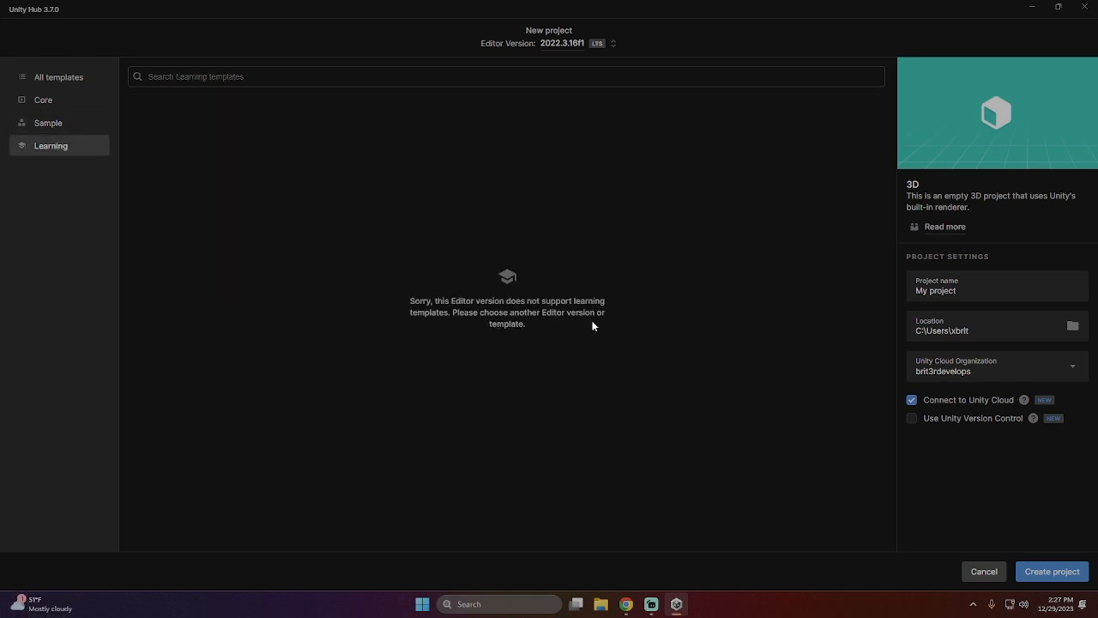
{"action": "left_click", "coordinate": [56, 77]}
{"action": "scroll", "coordinate": [257, 343], "scroll_direction": "down", "scroll_amount": 3}
{"action": "scroll", "coordinate": [326, 351], "scroll_direction": "down", "scroll_amount": 1}
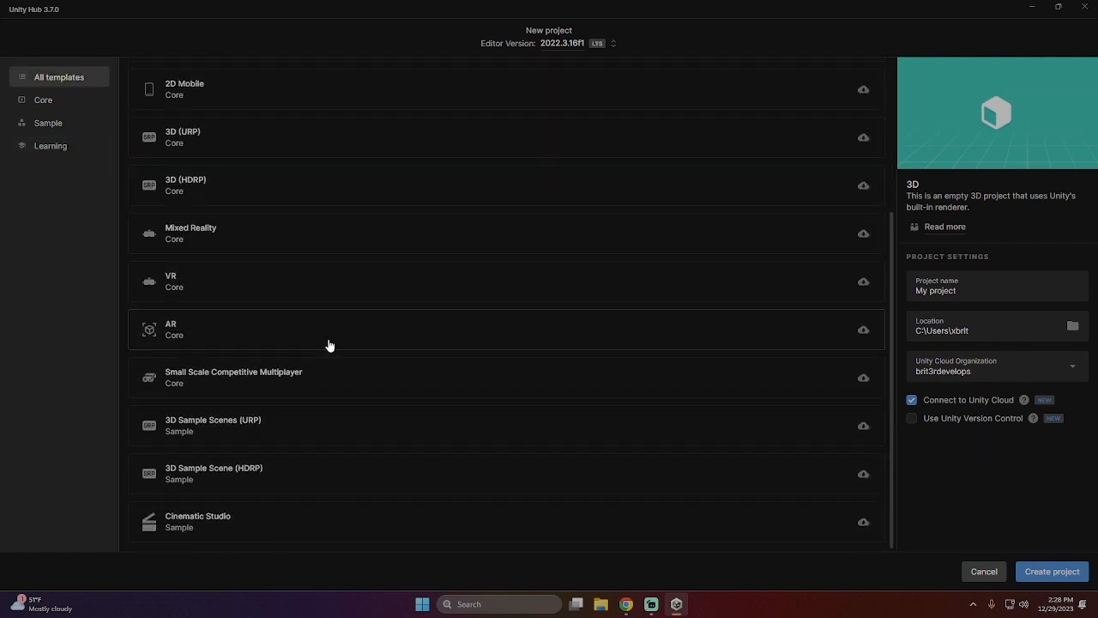
{"action": "scroll", "coordinate": [257, 309], "scroll_direction": "up", "scroll_amount": 5}
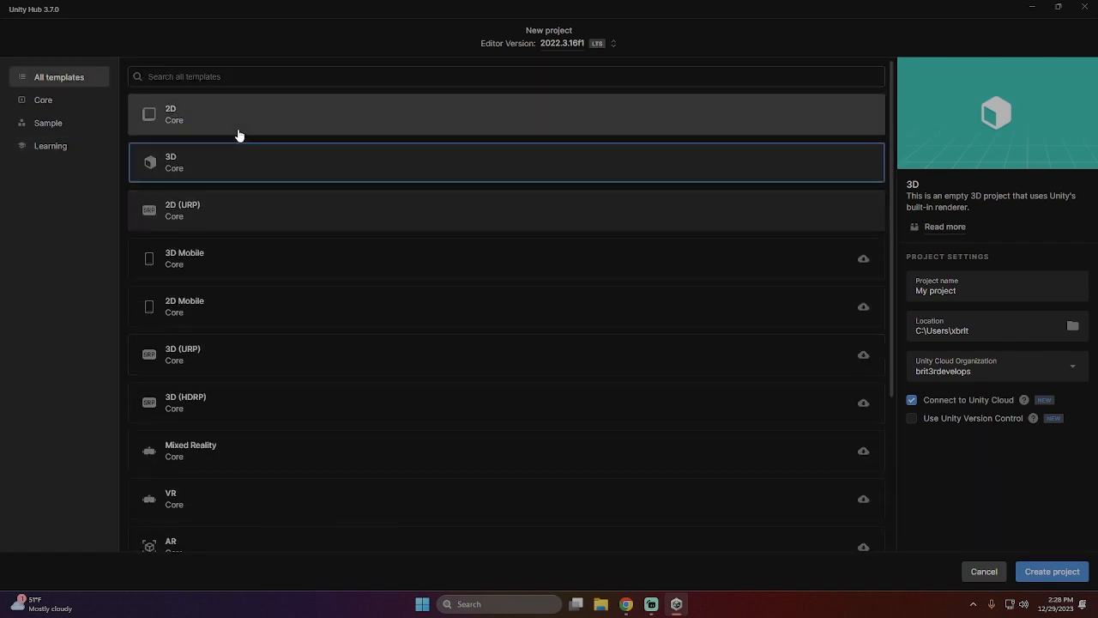
{"action": "left_click", "coordinate": [230, 173]}
{"action": "scroll", "coordinate": [446, 272], "scroll_direction": "down", "scroll_amount": 5}
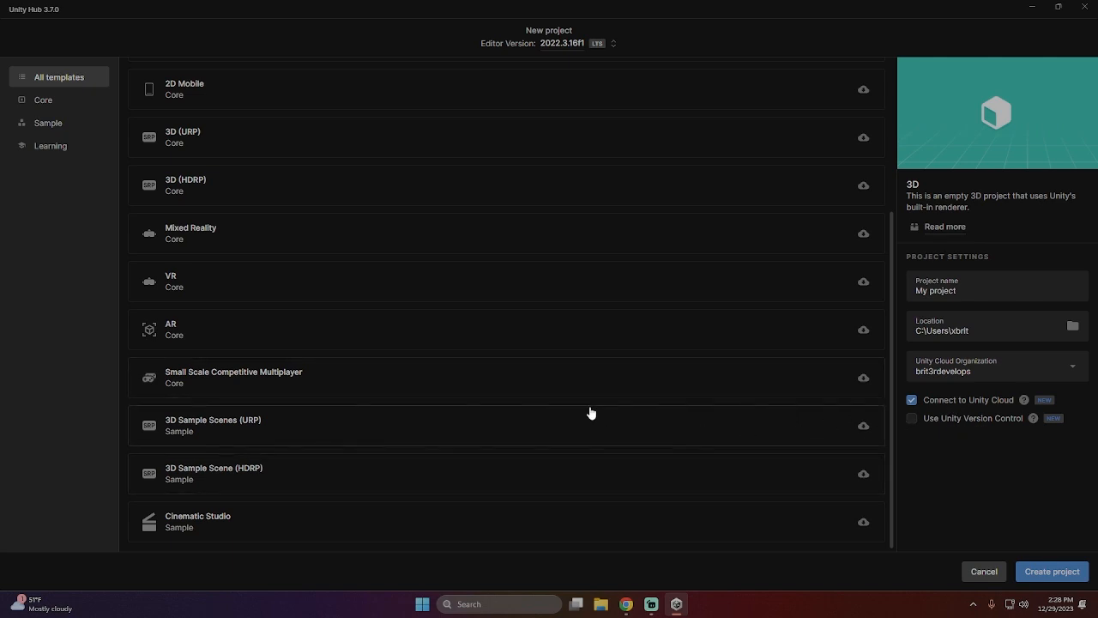
- Examine the Small Scale Competitive Multiplayer template among the Core templates and recheck the Sample and Learning categories
{"action": "left_click", "coordinate": [44, 103]}
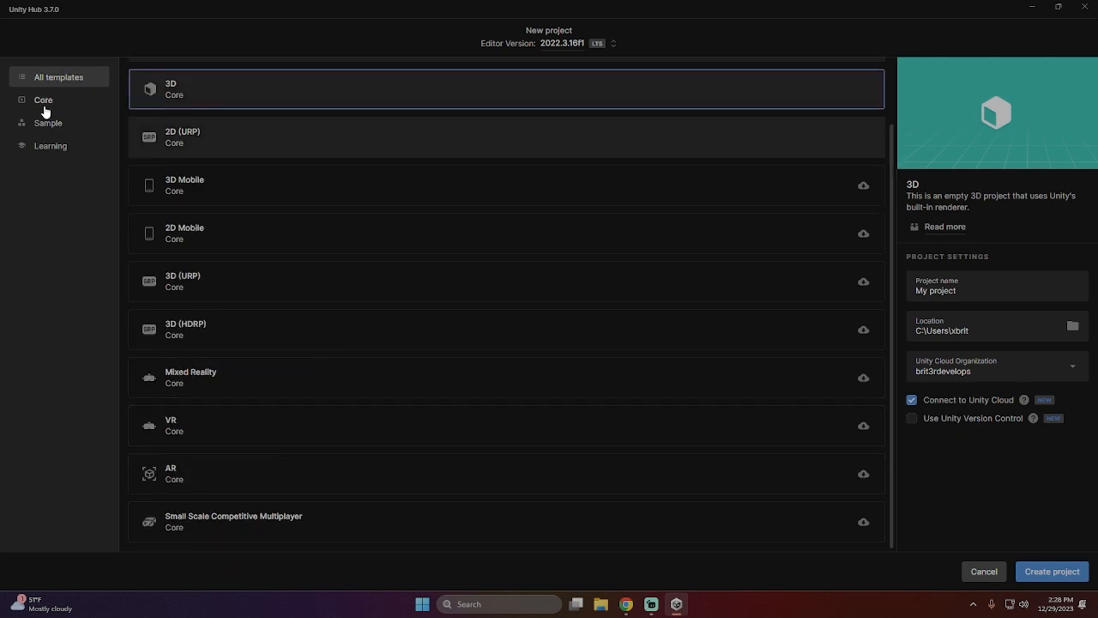
{"action": "left_click", "coordinate": [871, 518]}
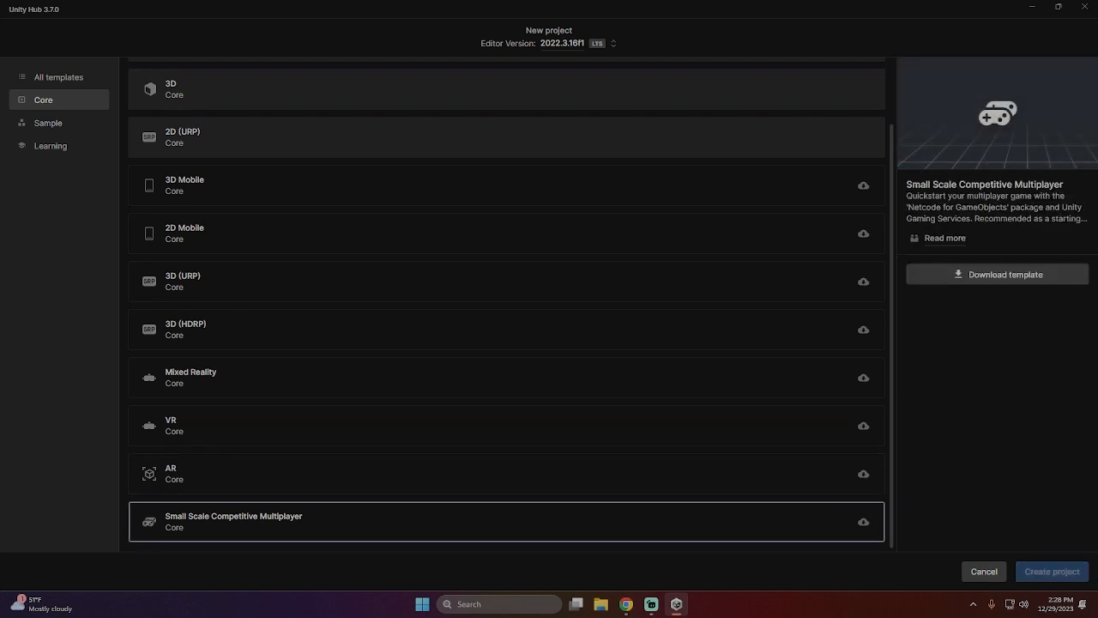
{"action": "scroll", "coordinate": [283, 326], "scroll_direction": "up", "scroll_amount": 2}
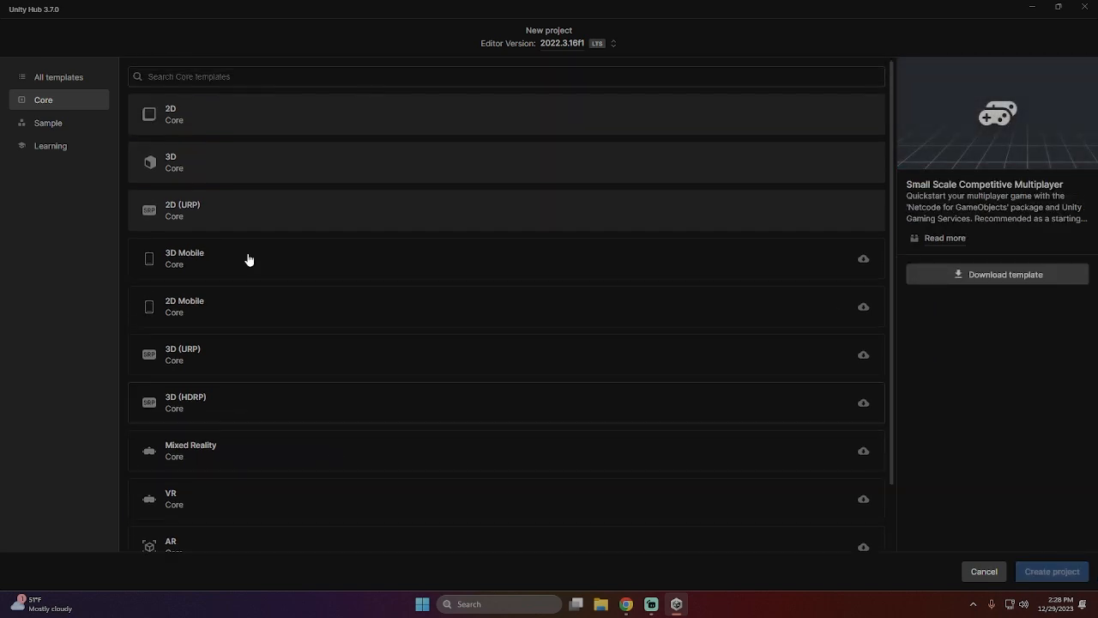
{"action": "left_click", "coordinate": [34, 144]}
{"action": "left_click", "coordinate": [51, 125]}
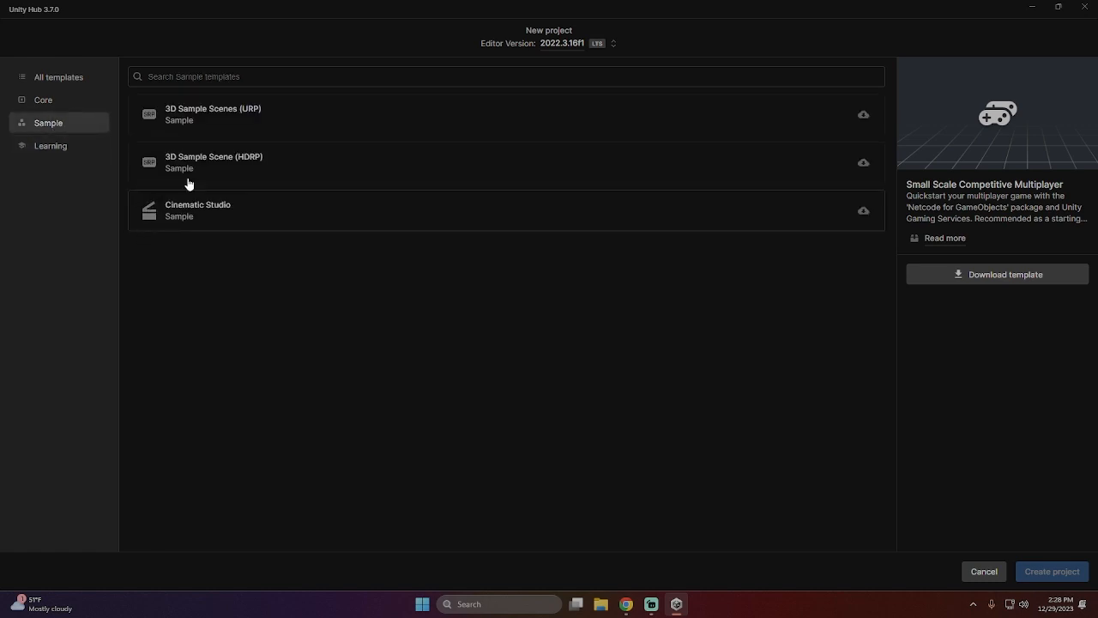
{"action": "left_click", "coordinate": [75, 149]}
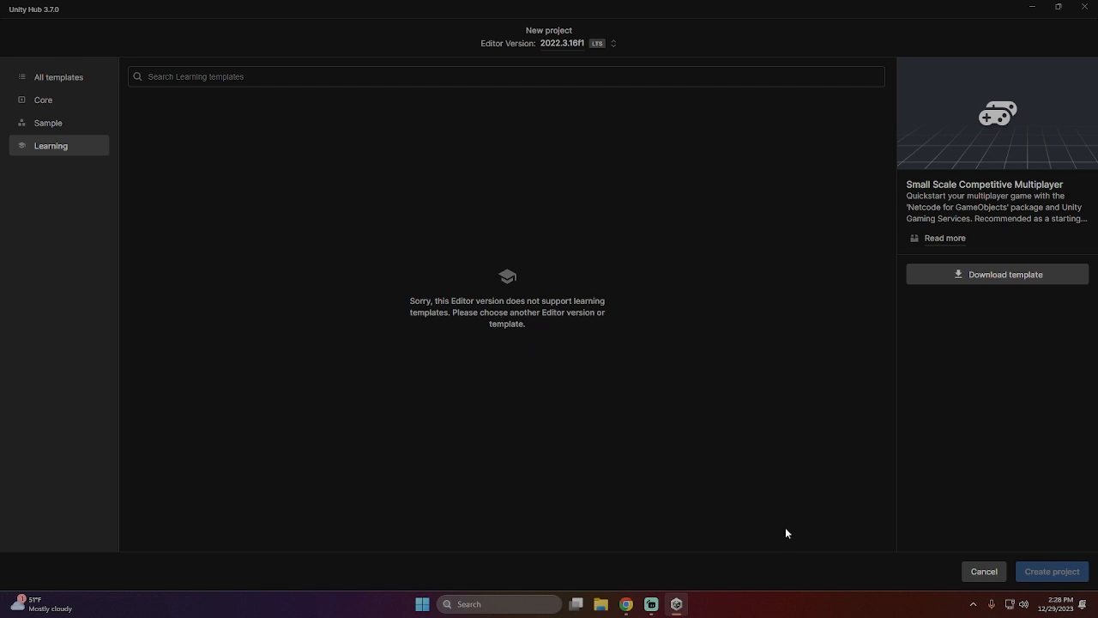
- Cancel the new project, check the installed Editor versions and view the options for adding an existing project
{"action": "left_click", "coordinate": [996, 575]}
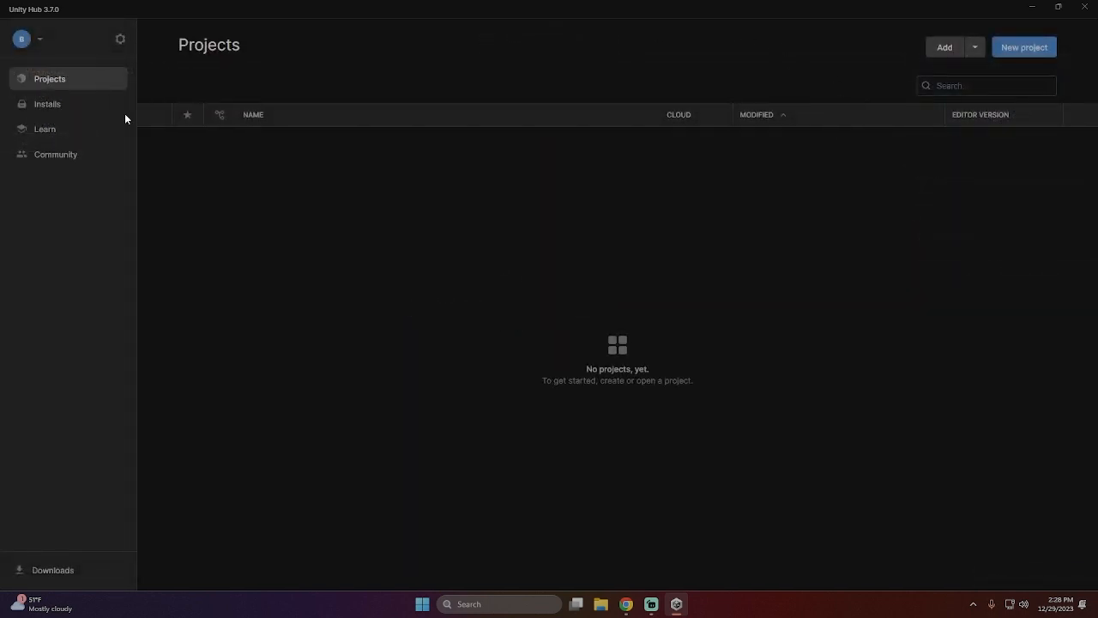
{"action": "left_click", "coordinate": [34, 106]}
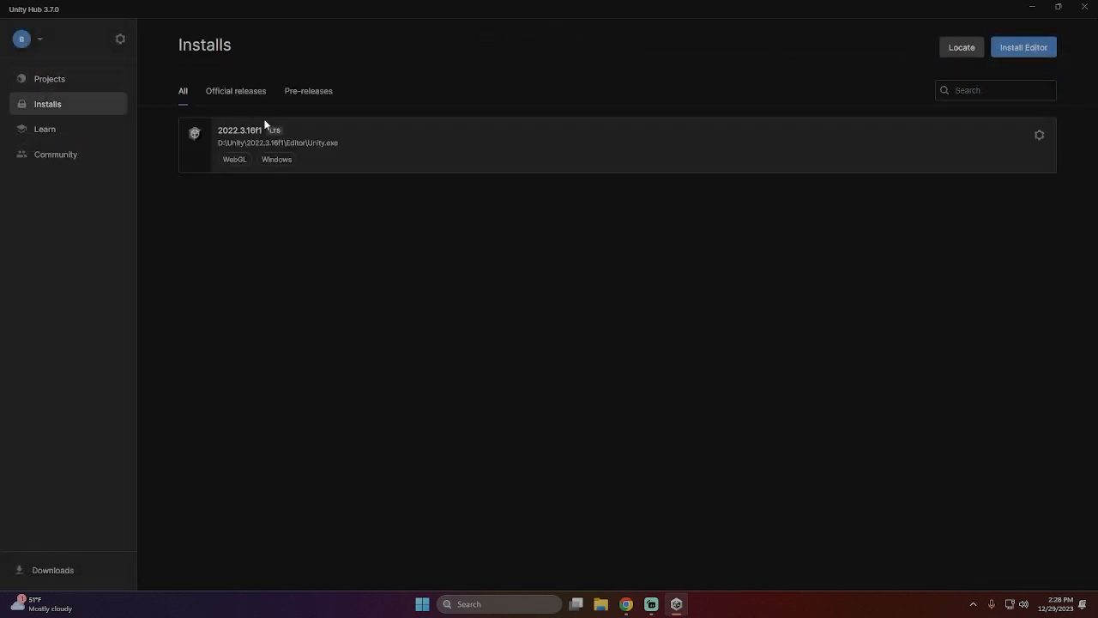
{"action": "left_click", "coordinate": [66, 86]}
{"action": "left_click", "coordinate": [974, 47]}
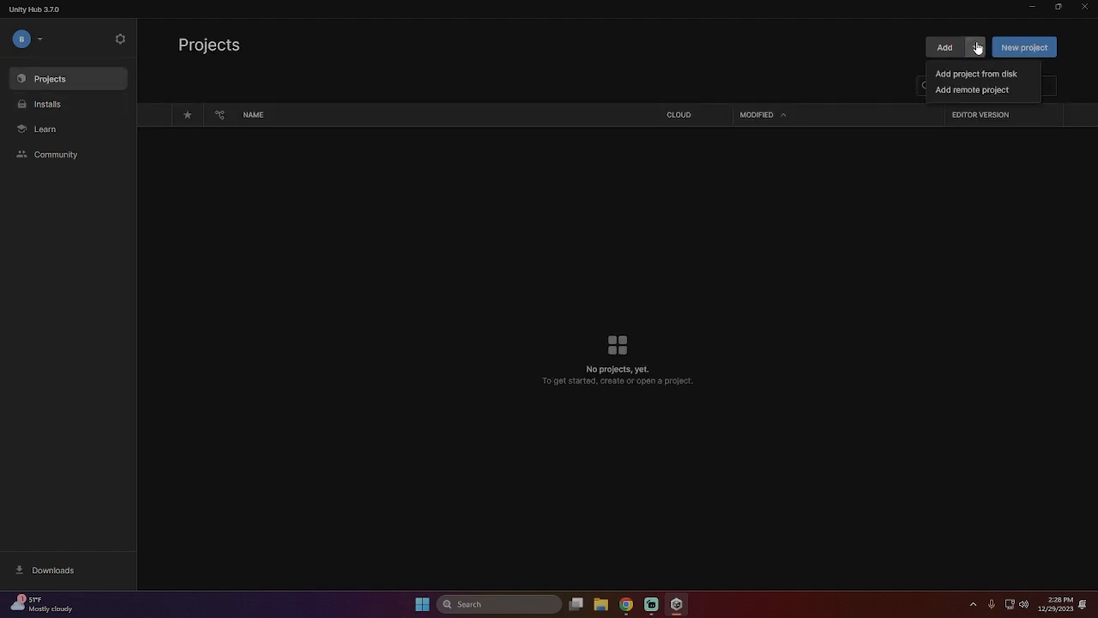
{"action": "left_click", "coordinate": [1008, 54]}
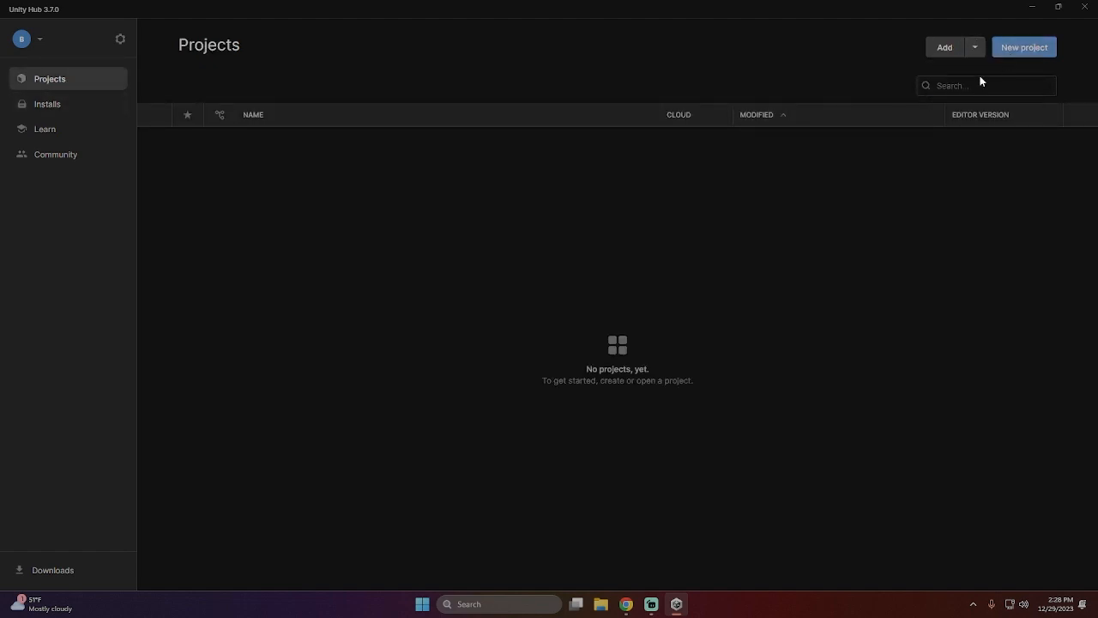
- Start a new project, check the available Editor versions, reselect 2022.3.16f1 and review its complete and Learning template lists
{"action": "left_click", "coordinate": [1018, 47]}
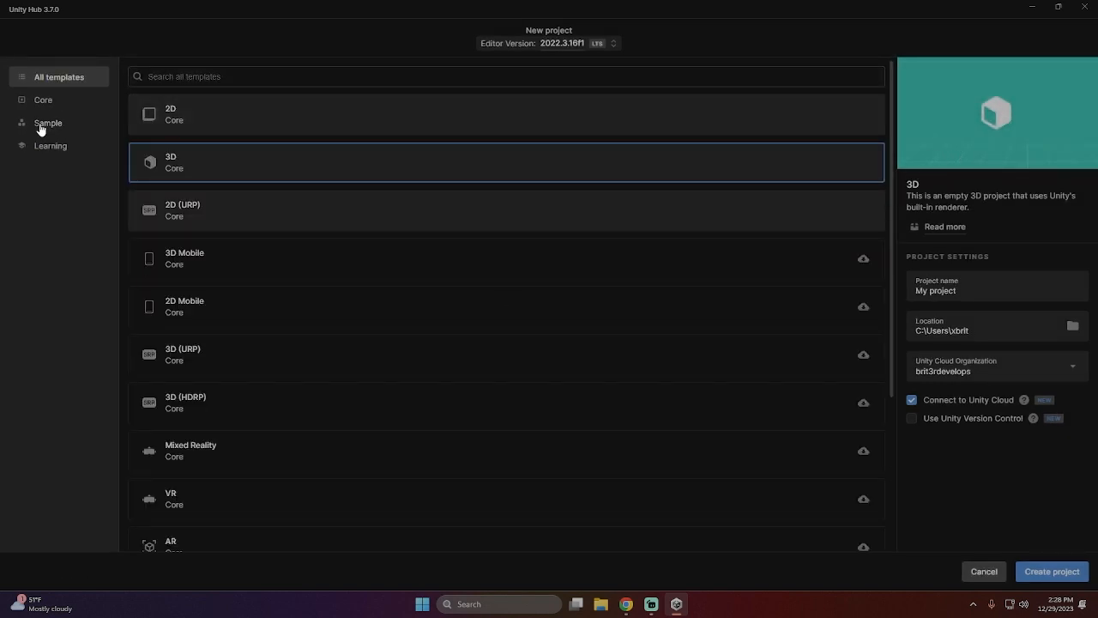
{"action": "left_click", "coordinate": [46, 151]}
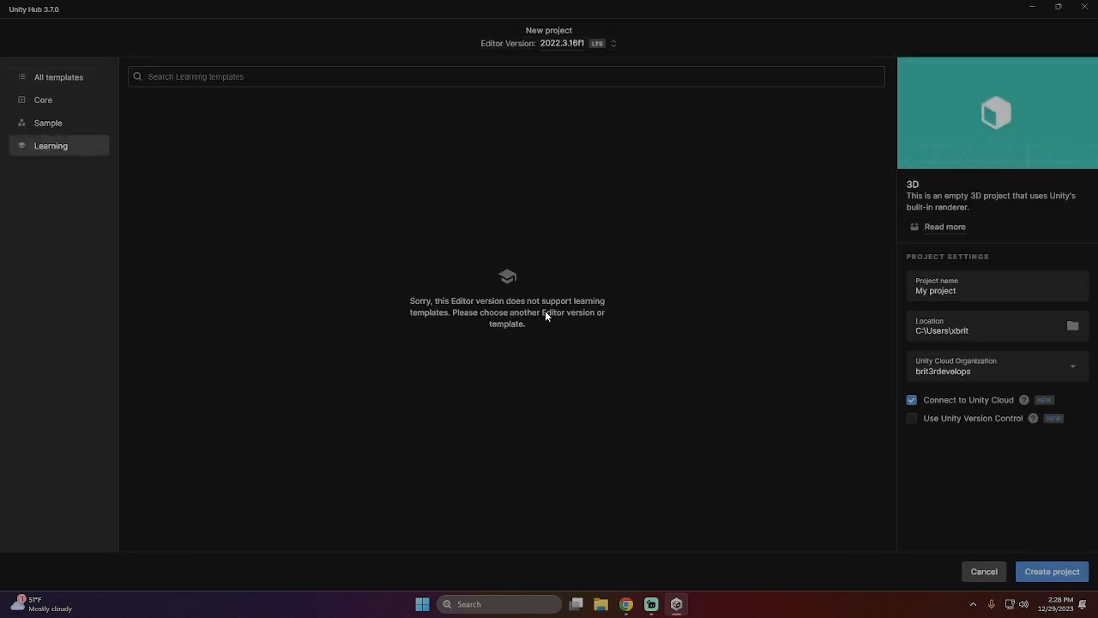
{"action": "left_click", "coordinate": [598, 48]}
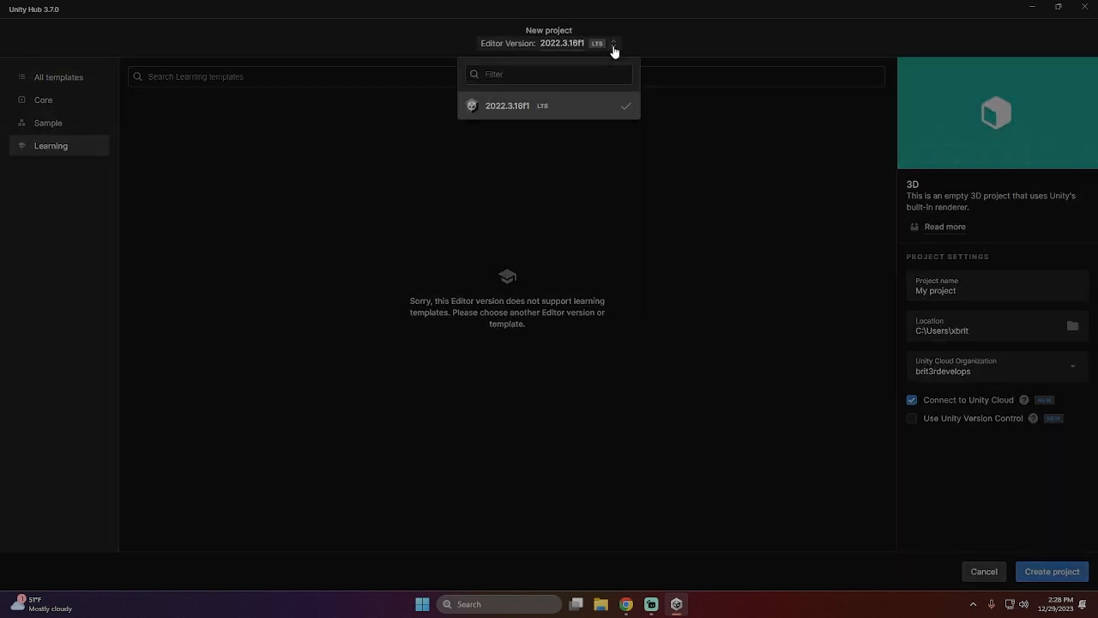
{"action": "left_click", "coordinate": [541, 110]}
{"action": "scroll", "coordinate": [471, 255], "scroll_direction": "down", "scroll_amount": 5}
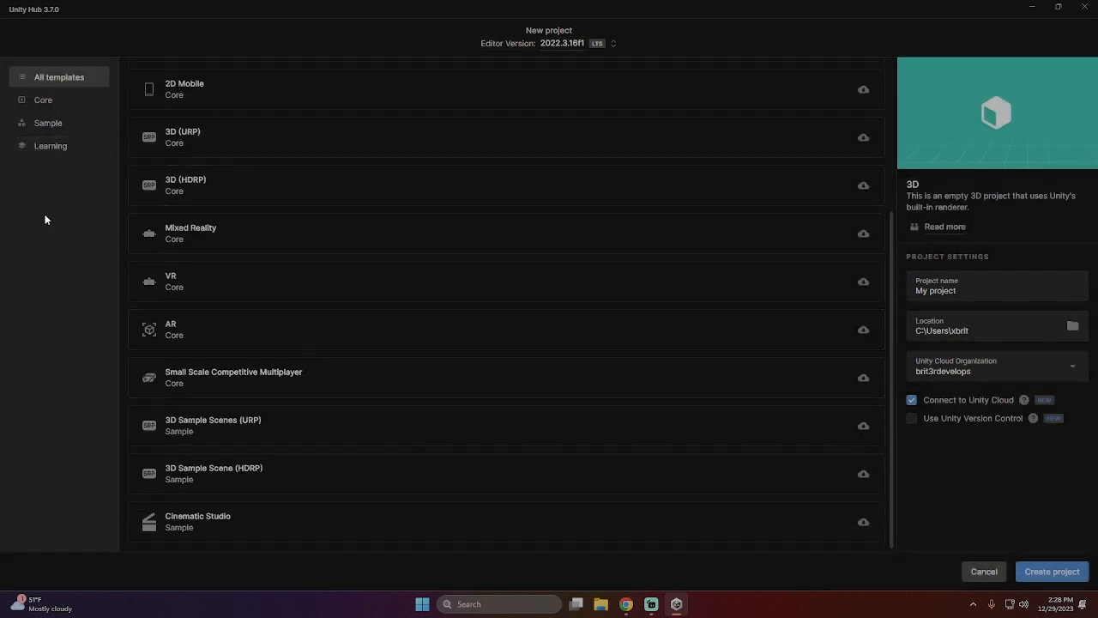
{"action": "left_click", "coordinate": [52, 148]}
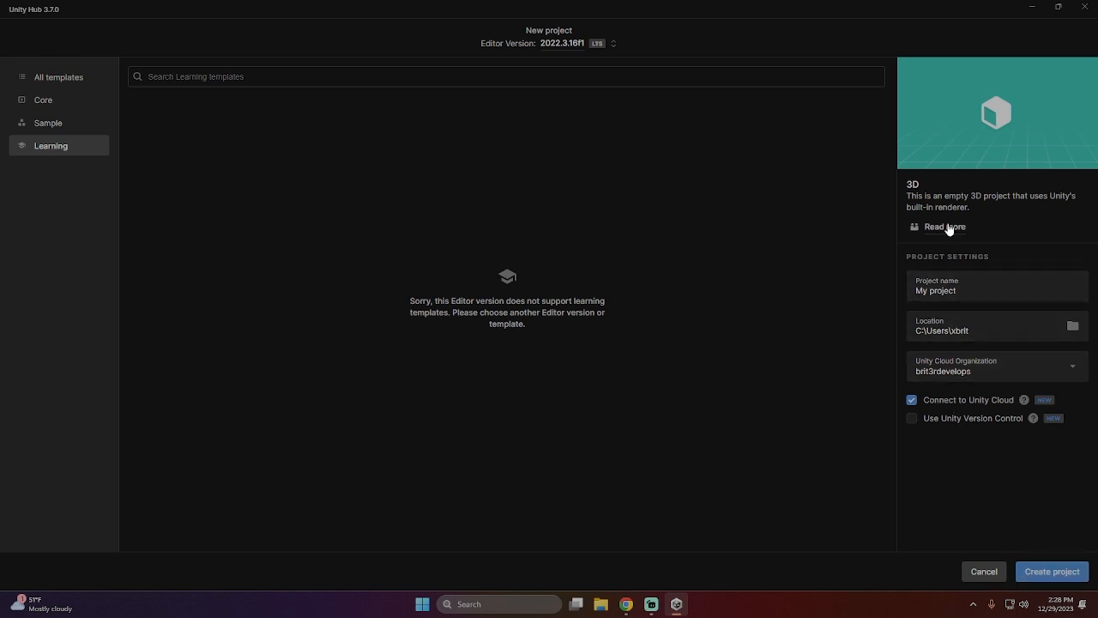
{"action": "left_click", "coordinate": [1058, 6]}
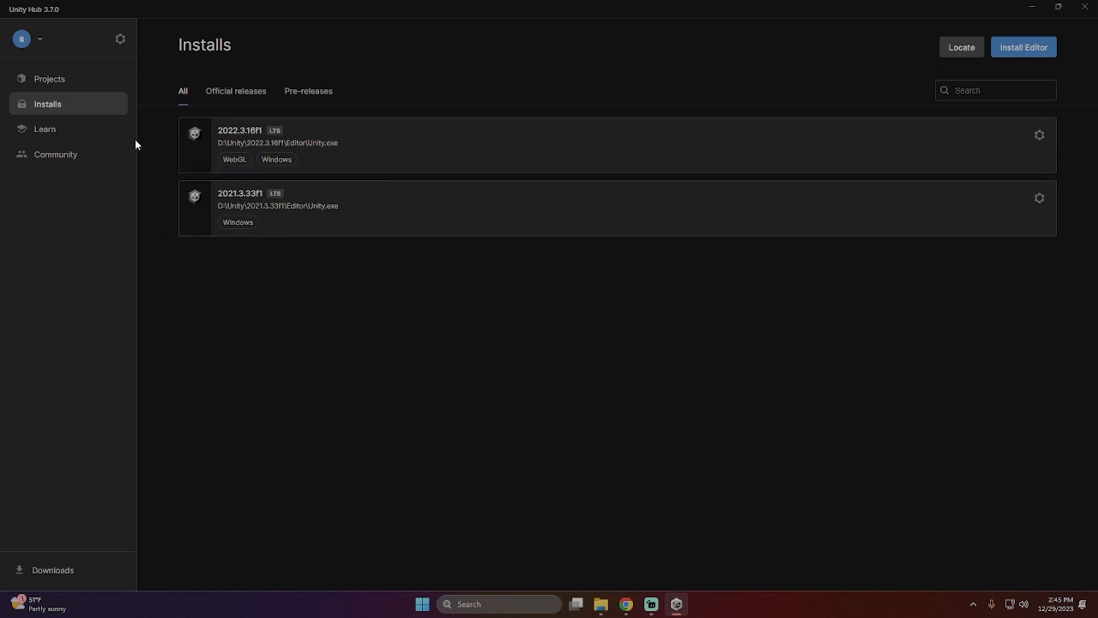
- Remove "My project" from the Projects list
{"action": "left_click", "coordinate": [53, 79]}
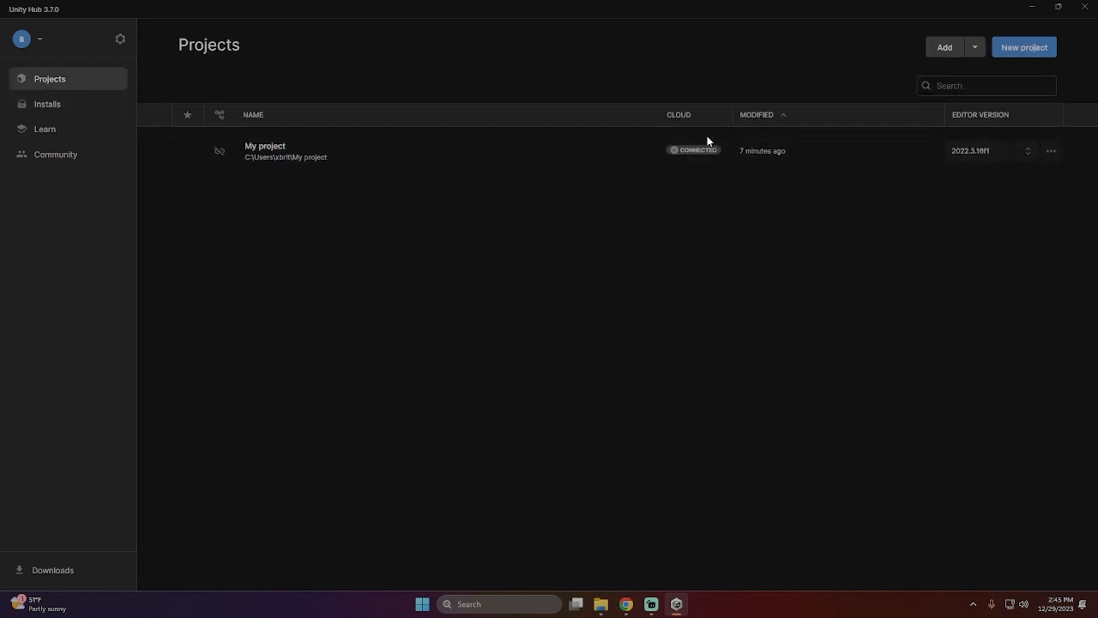
{"action": "left_click", "coordinate": [1056, 155]}
{"action": "left_click", "coordinate": [978, 251]}
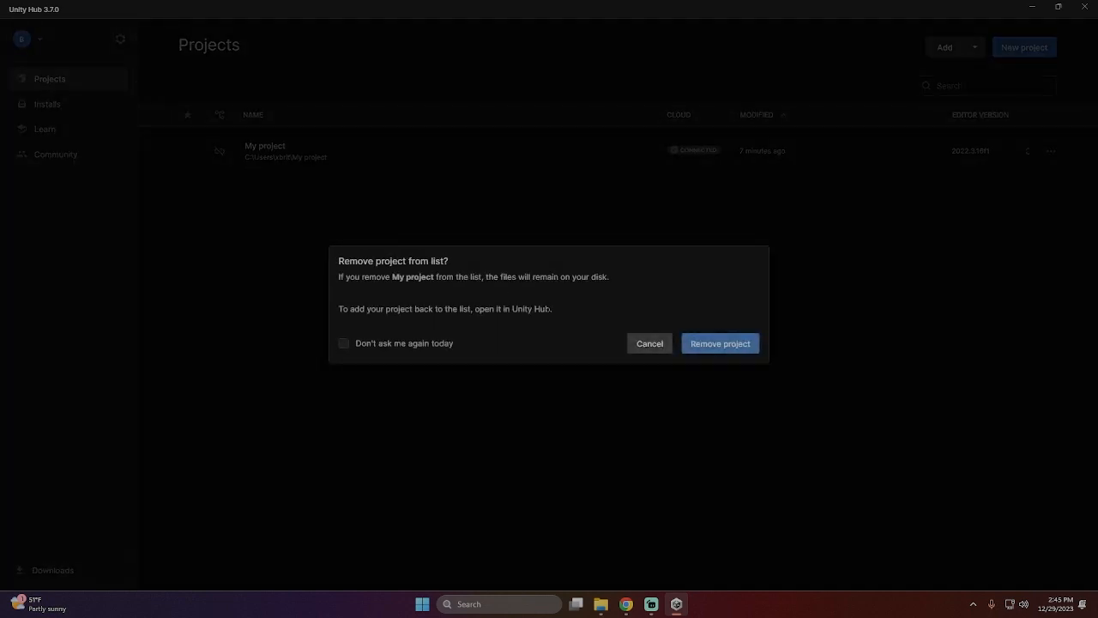
{"action": "left_click", "coordinate": [707, 345]}
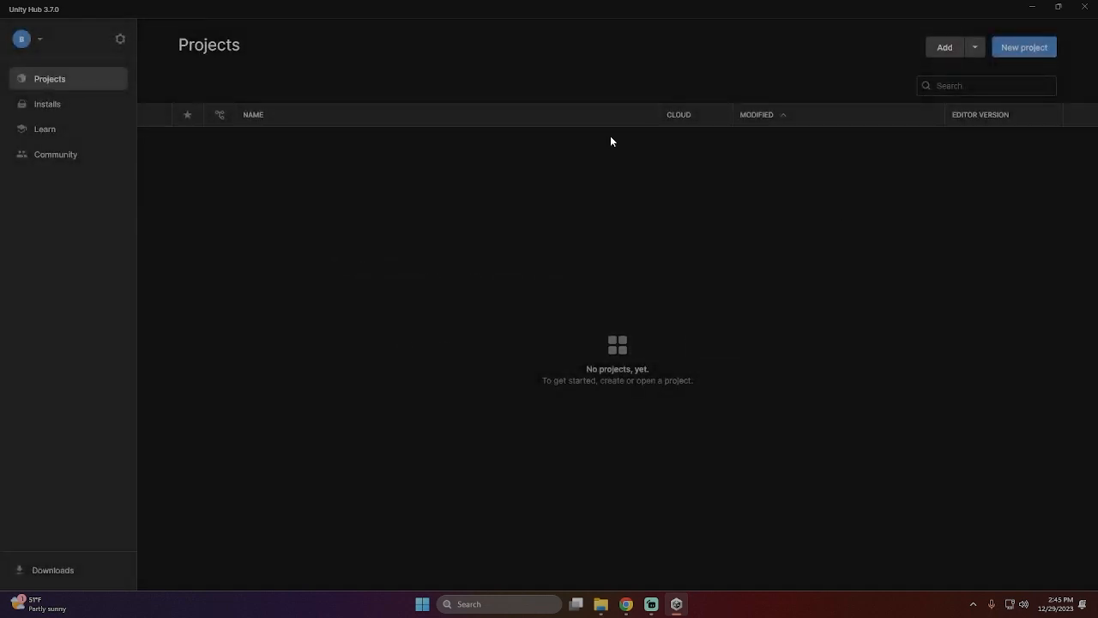
- Start a new project and set its Editor version to 2021.3.33f1
{"action": "left_click", "coordinate": [1000, 53]}
{"action": "left_click", "coordinate": [47, 149]}
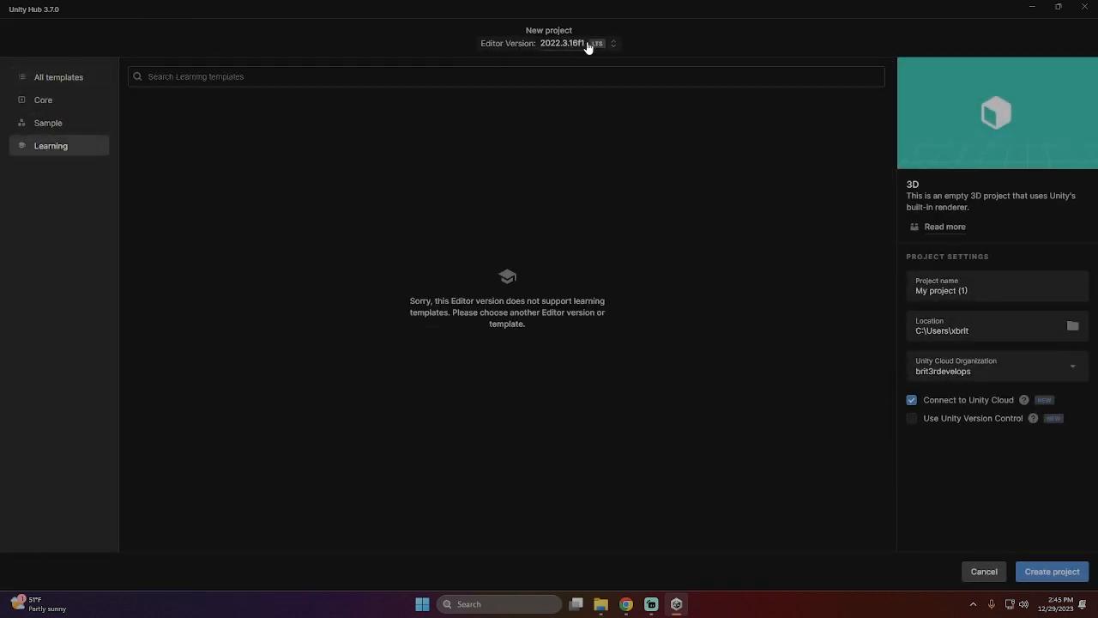
{"action": "left_click", "coordinate": [615, 44]}
{"action": "left_click", "coordinate": [512, 140]}
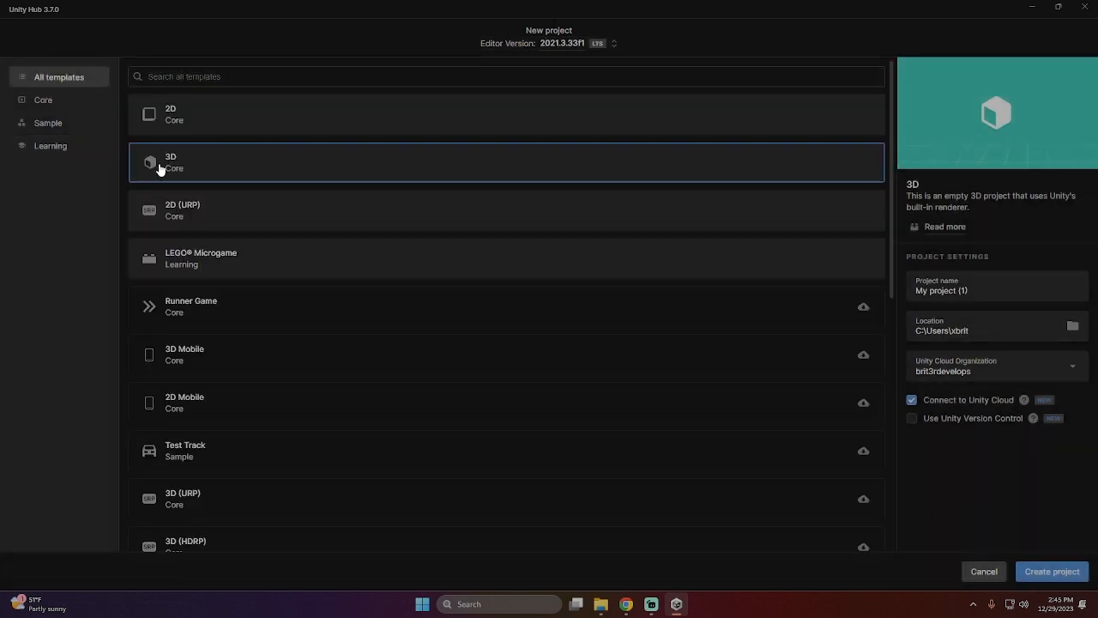
- Create the project from the LEGO Microgame Learning template
{"action": "scroll", "coordinate": [330, 378], "scroll_direction": "down", "scroll_amount": 4}
{"action": "scroll", "coordinate": [323, 376], "scroll_direction": "down", "scroll_amount": 3}
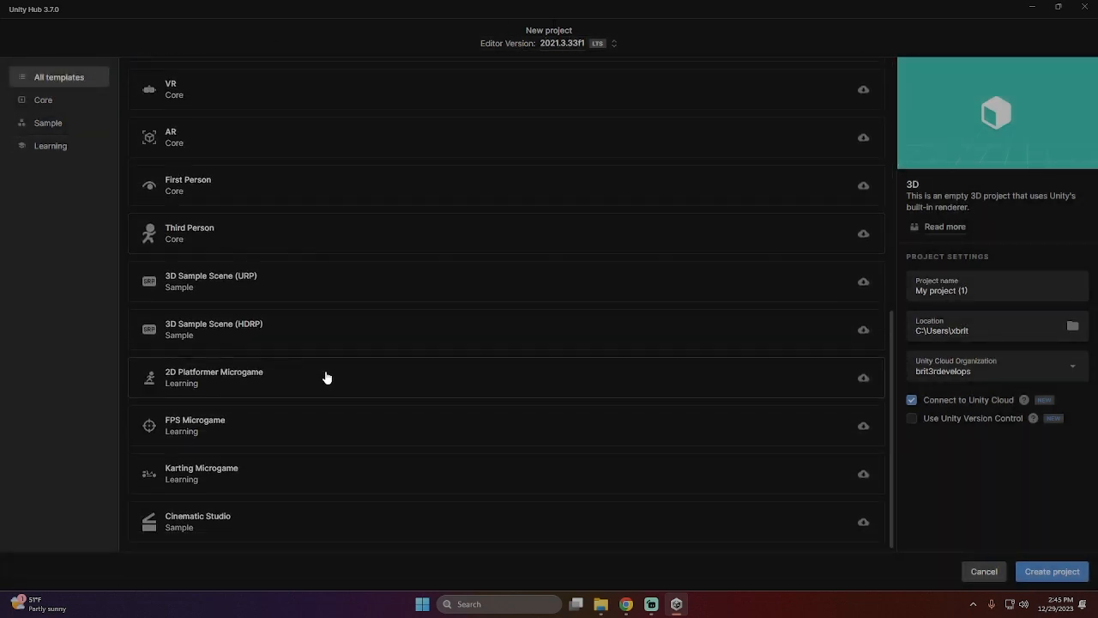
{"action": "scroll", "coordinate": [326, 361], "scroll_direction": "up", "scroll_amount": 8}
{"action": "left_click", "coordinate": [50, 149]}
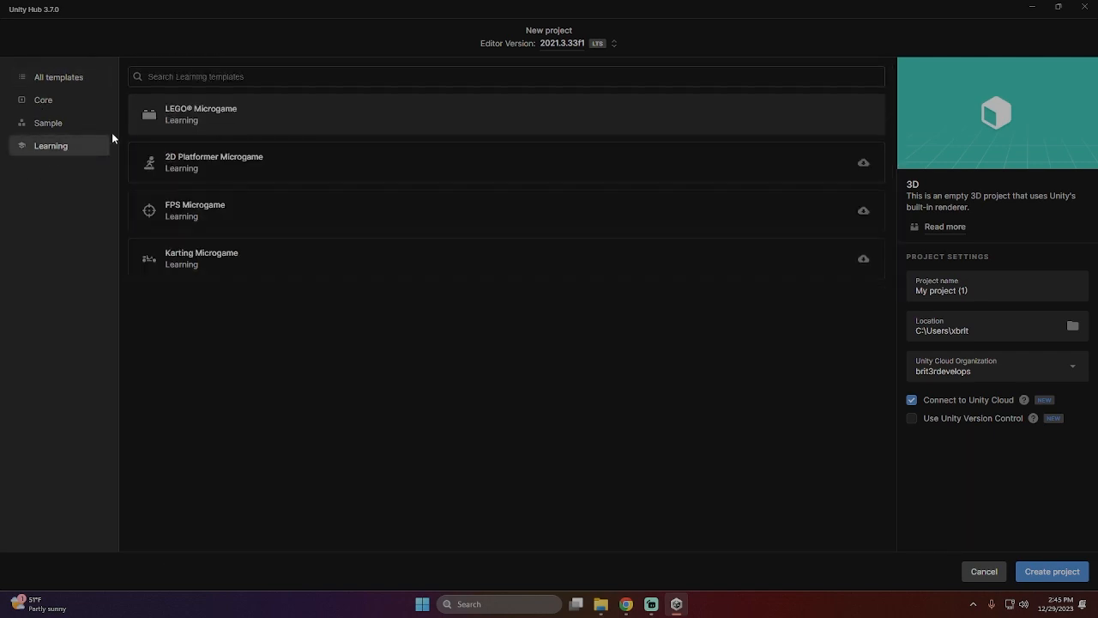
{"action": "left_click", "coordinate": [237, 115]}
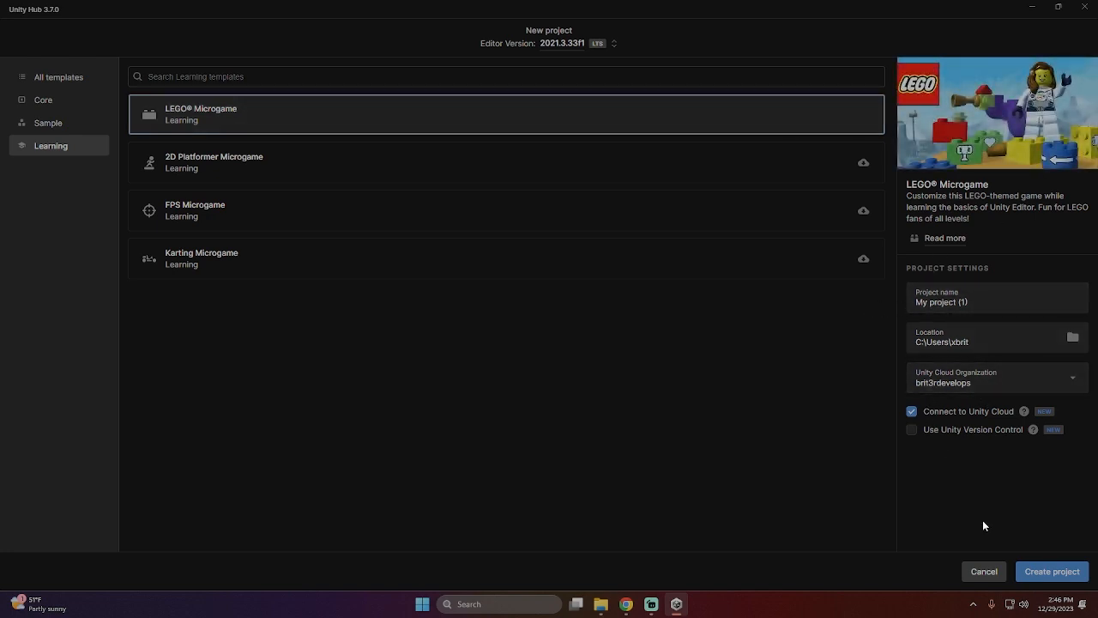
{"action": "left_click", "coordinate": [1047, 572]}
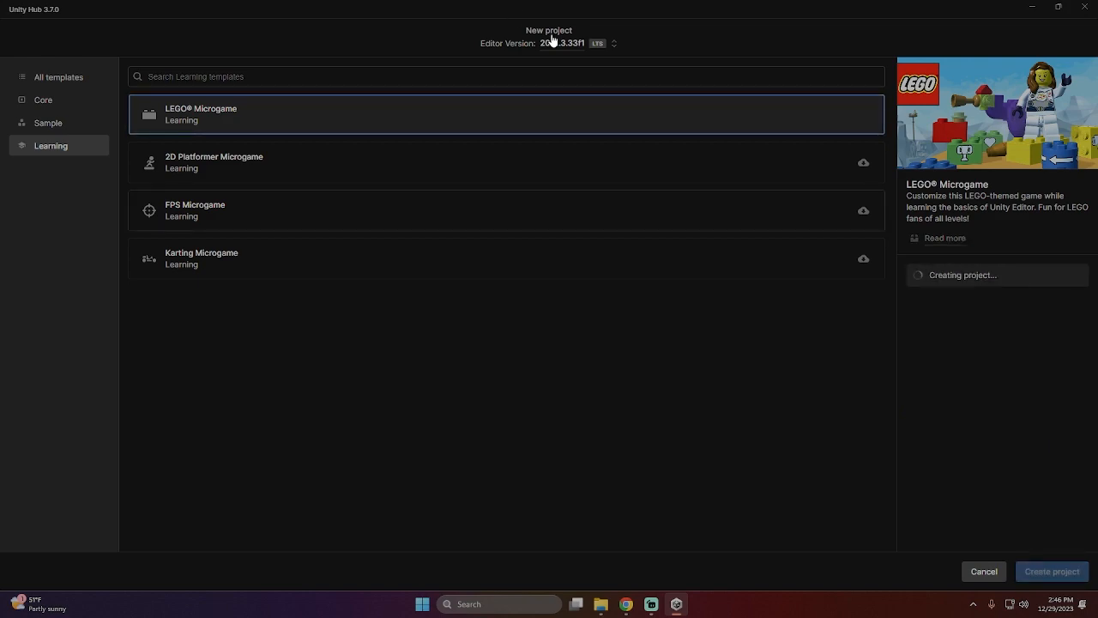
- Switch to Chrome and mark tutorial steps 3 "Start learning" and 4 "Consider a Microgame" as completed
{"action": "scroll", "coordinate": [592, 296], "scroll_direction": "down", "scroll_amount": 3}
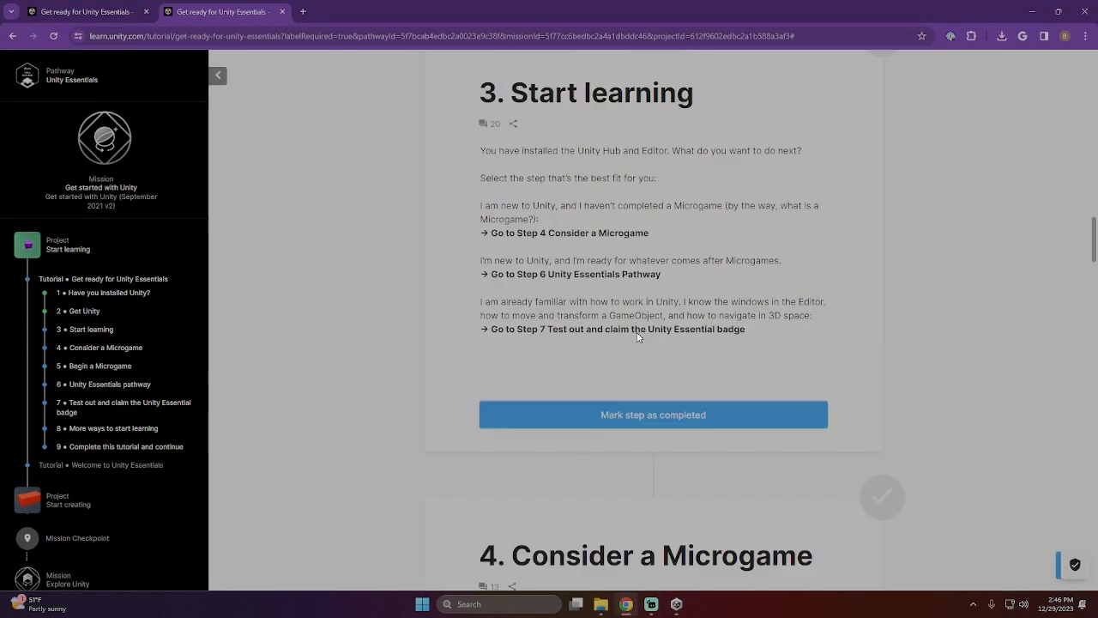
{"action": "scroll", "coordinate": [463, 241], "scroll_direction": "up", "scroll_amount": 1}
{"action": "scroll", "coordinate": [513, 227], "scroll_direction": "down", "scroll_amount": 5}
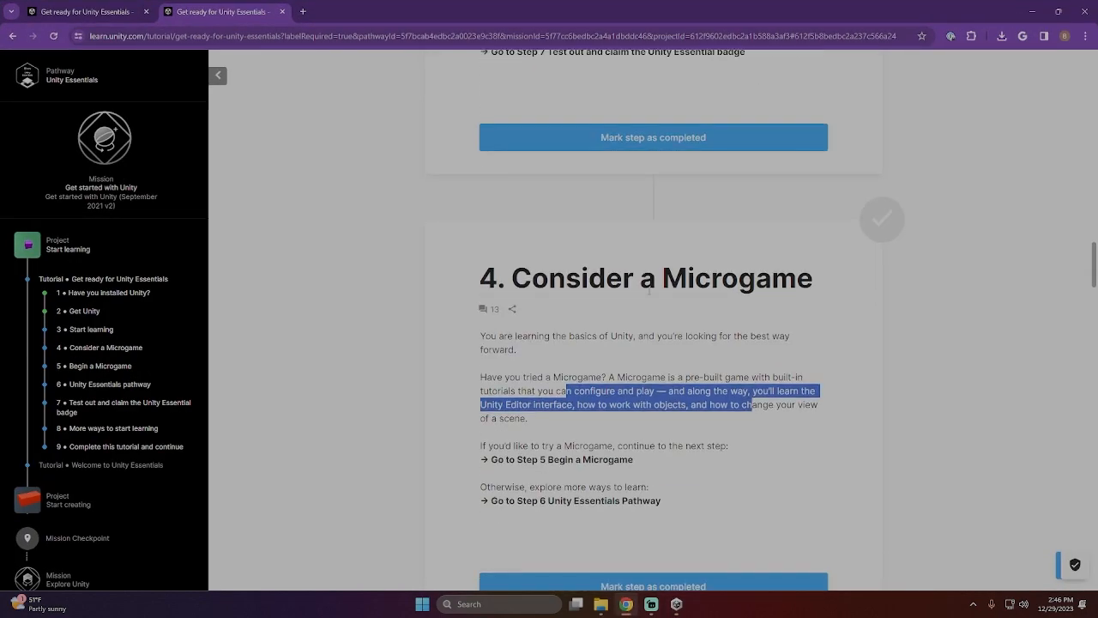
{"action": "scroll", "coordinate": [637, 278], "scroll_direction": "up", "scroll_amount": 4}
{"action": "scroll", "coordinate": [635, 274], "scroll_direction": "up", "scroll_amount": 2}
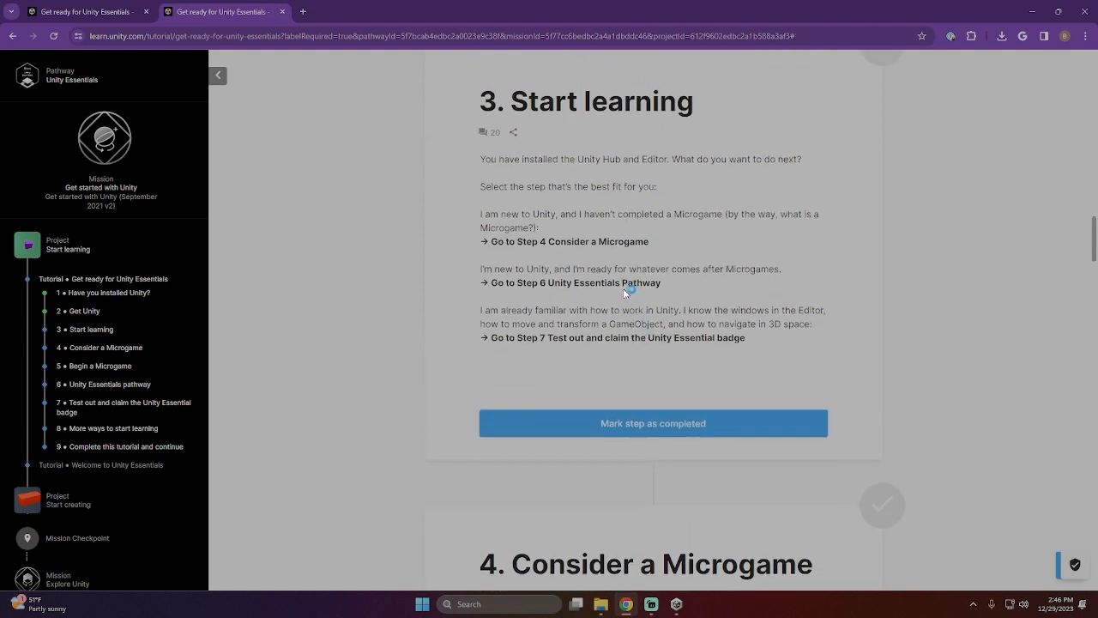
{"action": "left_click", "coordinate": [648, 416]}
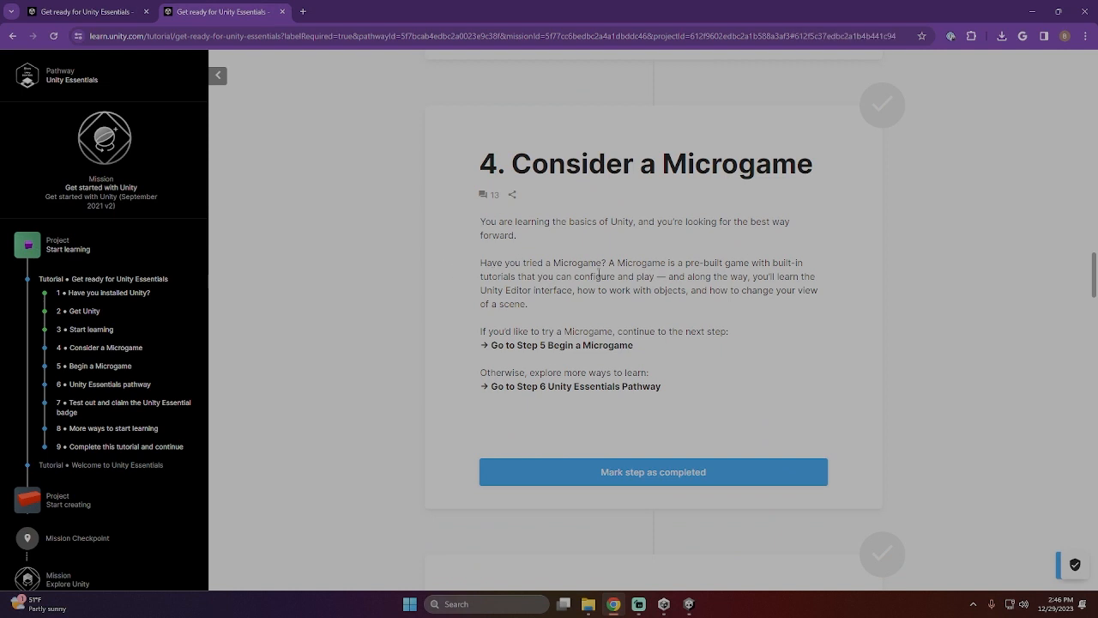
{"action": "scroll", "coordinate": [592, 393], "scroll_direction": "down", "scroll_amount": 2}
{"action": "left_click", "coordinate": [666, 370]}
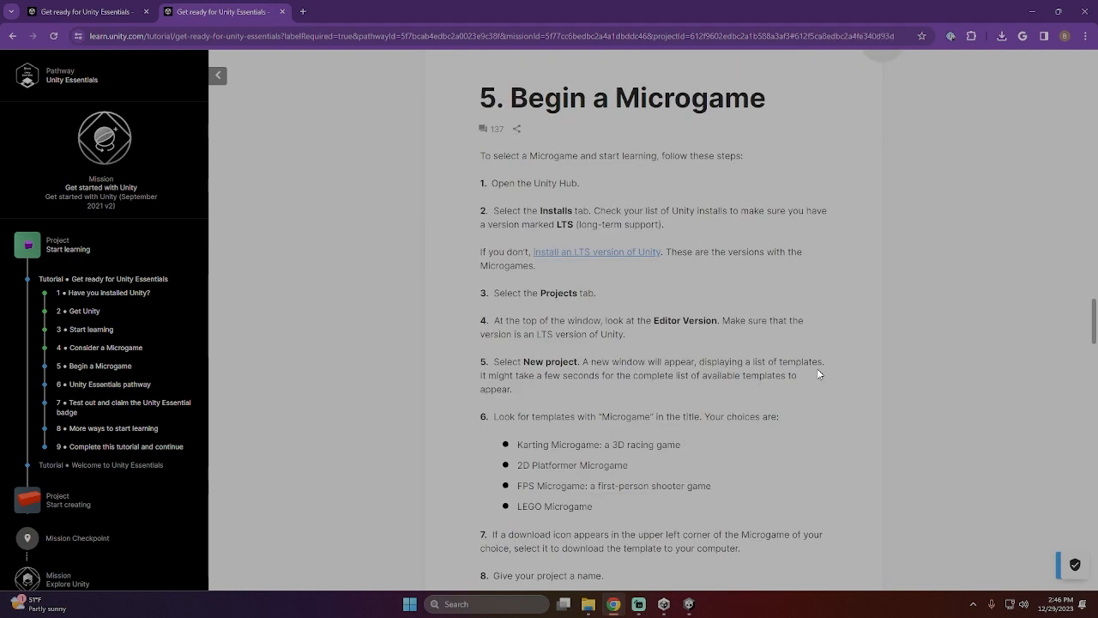
- Read the instructions of step 5 "Begin a Microgame" and check the progress of the opening Unity project
{"action": "scroll", "coordinate": [601, 377], "scroll_direction": "down", "scroll_amount": 2}
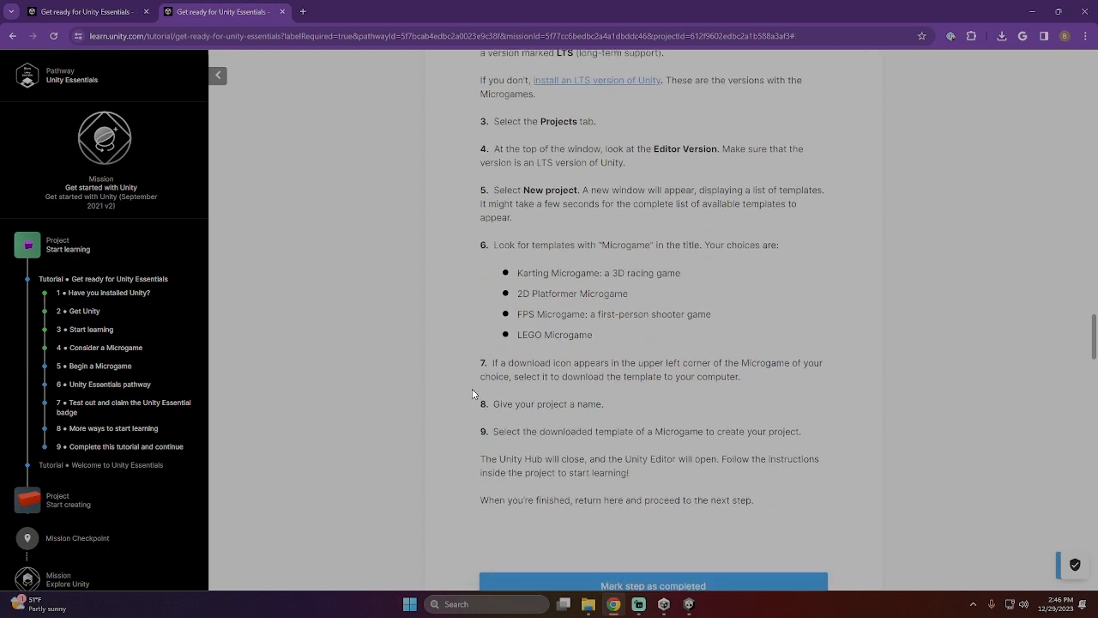
{"action": "scroll", "coordinate": [594, 370], "scroll_direction": "down", "scroll_amount": 2}
{"action": "scroll", "coordinate": [735, 319], "scroll_direction": "up", "scroll_amount": 1}
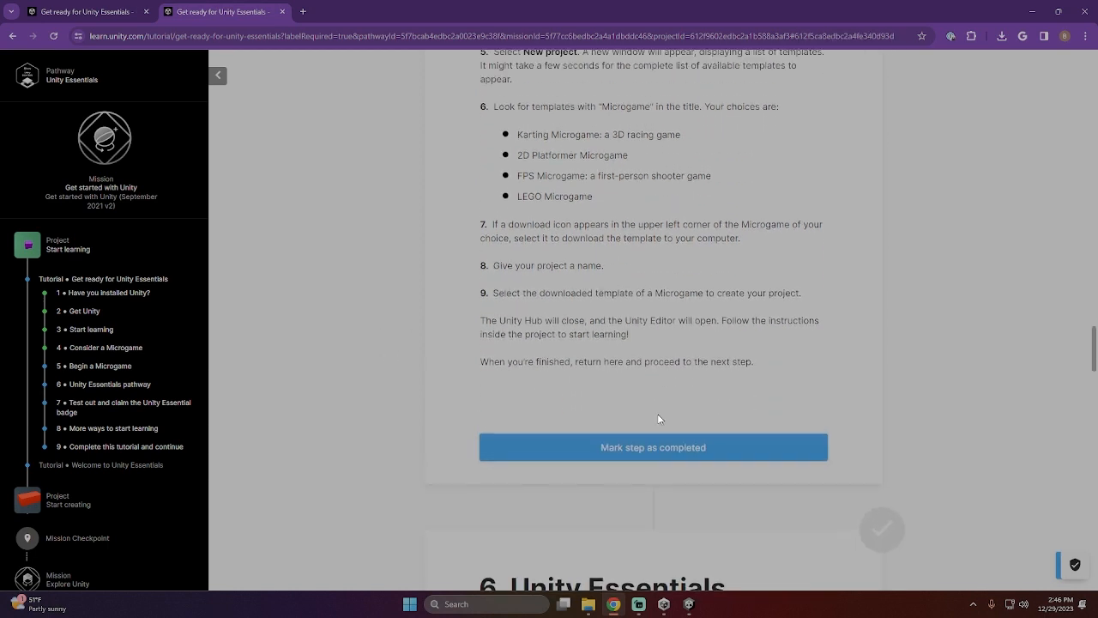
{"action": "left_click", "coordinate": [688, 604]}
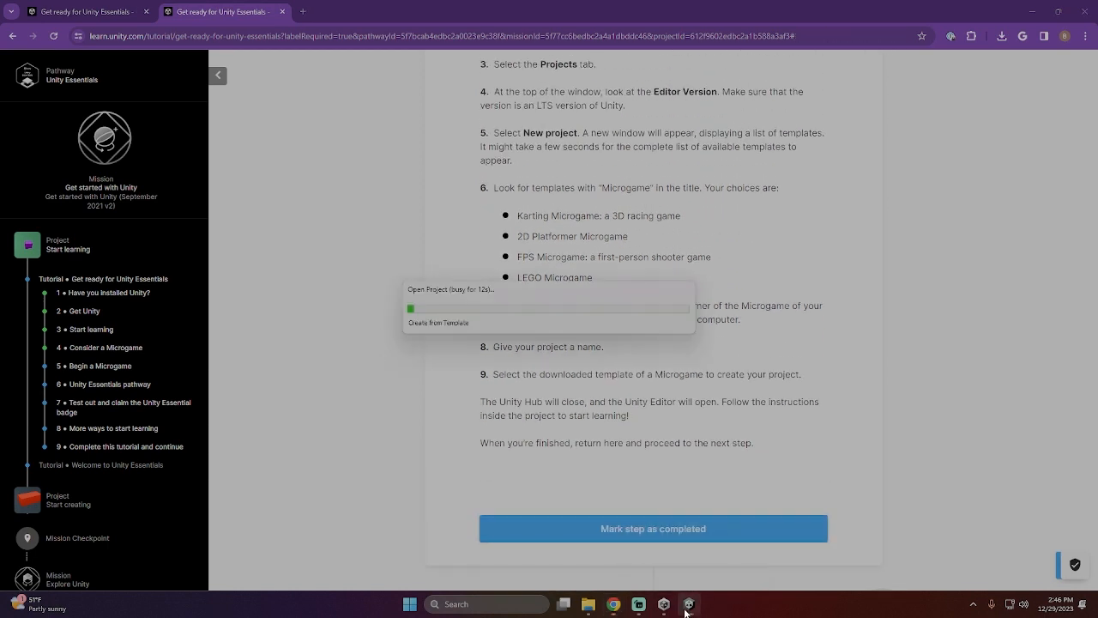
- Switch to Unity Hub and uninstall Editor version 2022.3.16f1 from the installed versions
{"action": "left_click", "coordinate": [673, 605]}
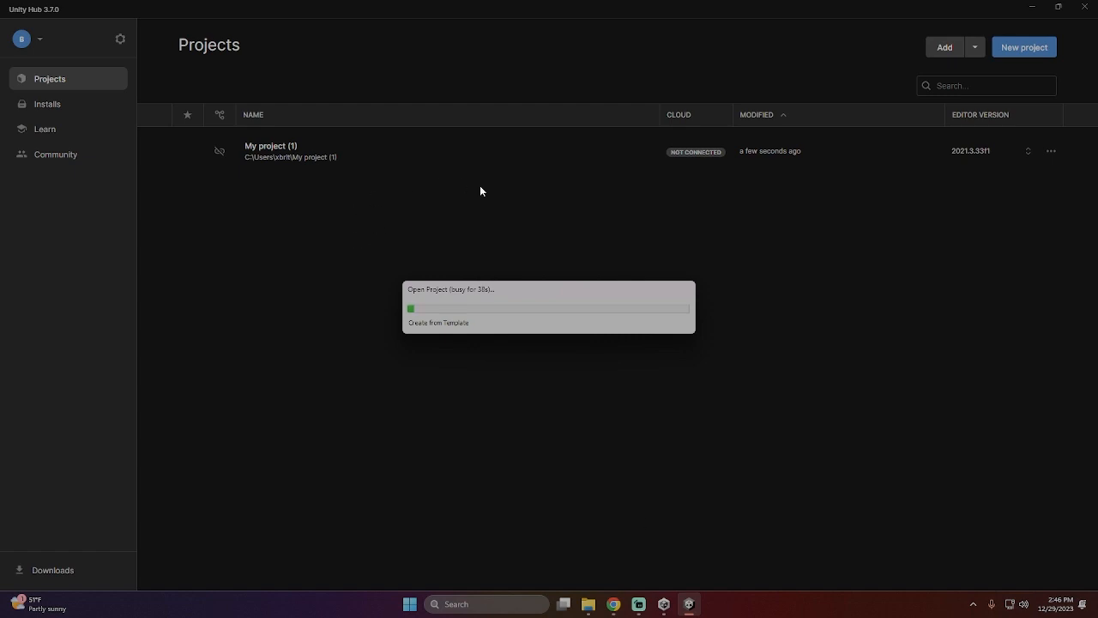
{"action": "mouse_move", "coordinate": [659, 609]}
{"action": "left_click", "coordinate": [49, 105]}
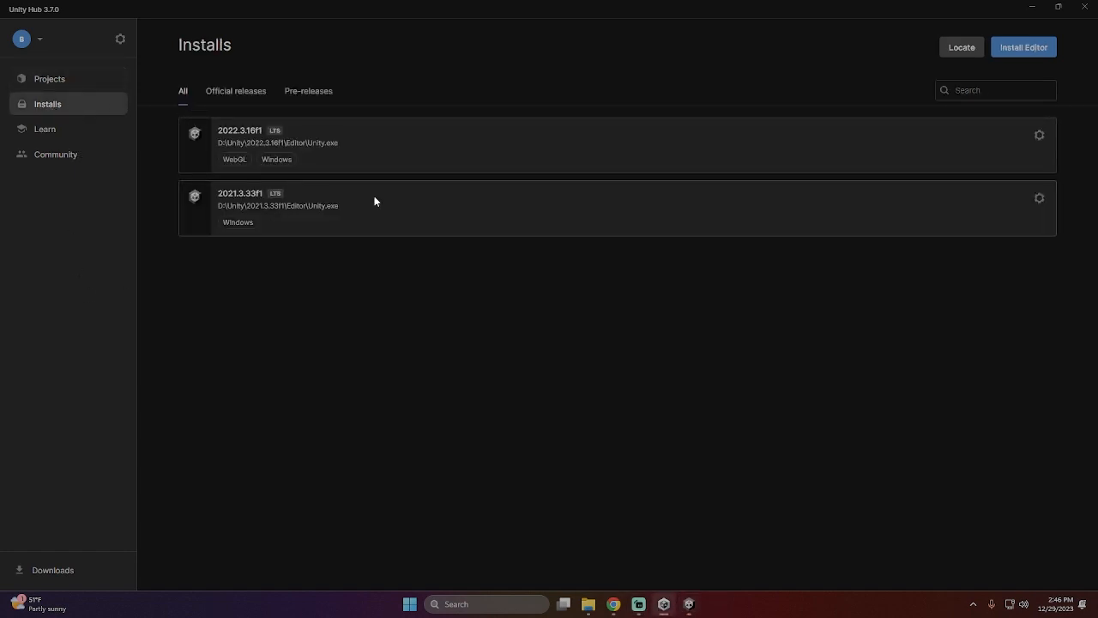
{"action": "left_click", "coordinate": [1039, 136]}
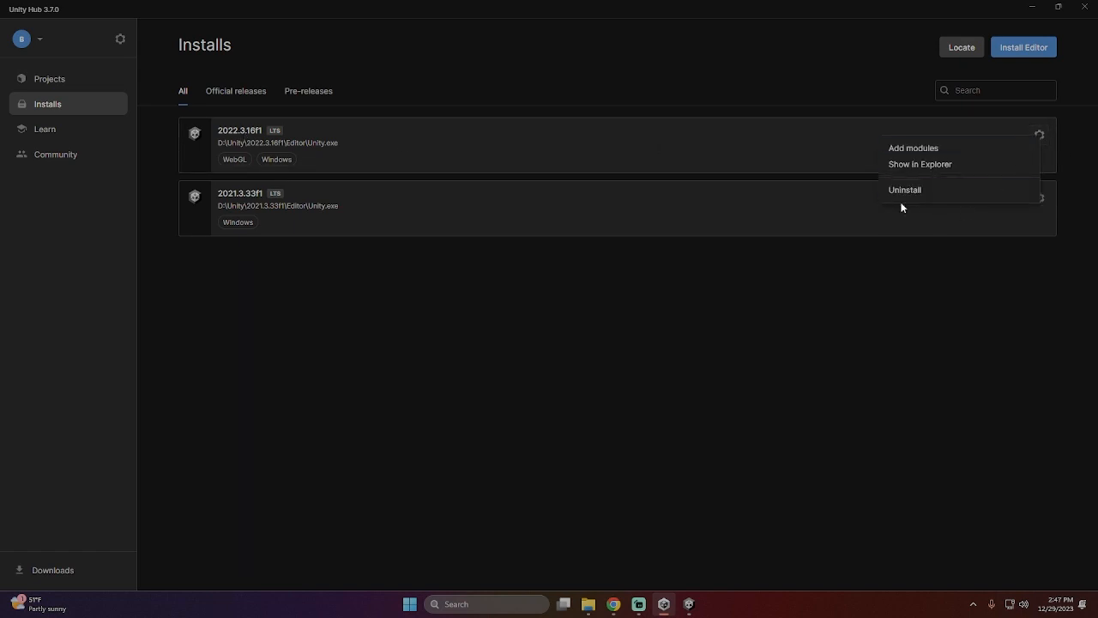
{"action": "left_click", "coordinate": [904, 190]}
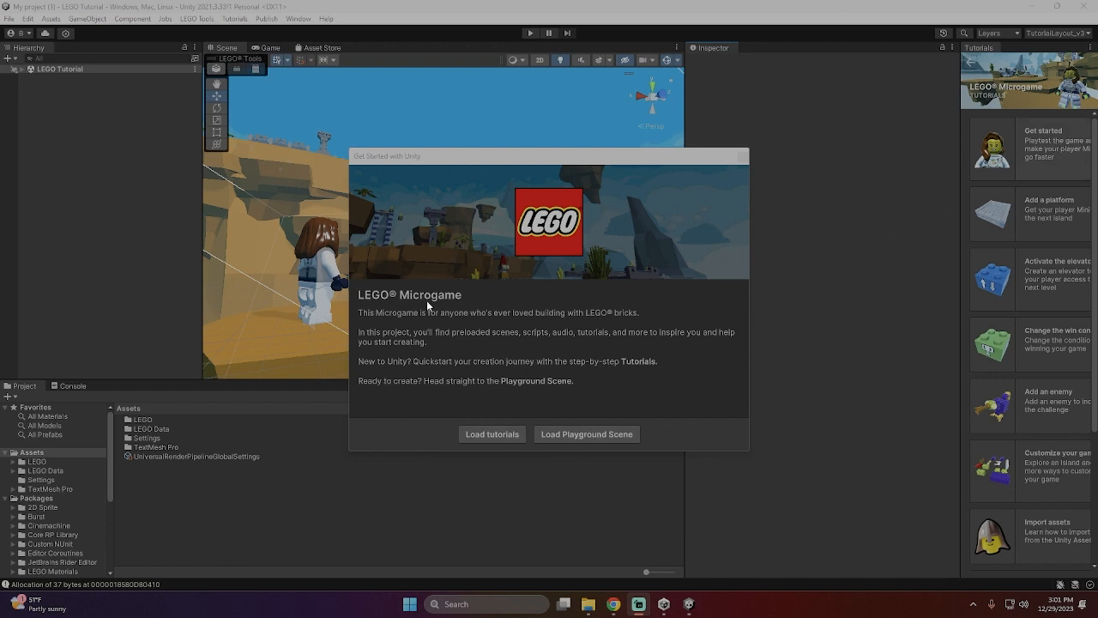
- Load the LEGO Microgame tutorials in the Unity Editor, start the "Get started" tutorial and enter Play Mode
{"action": "left_click", "coordinate": [506, 434]}
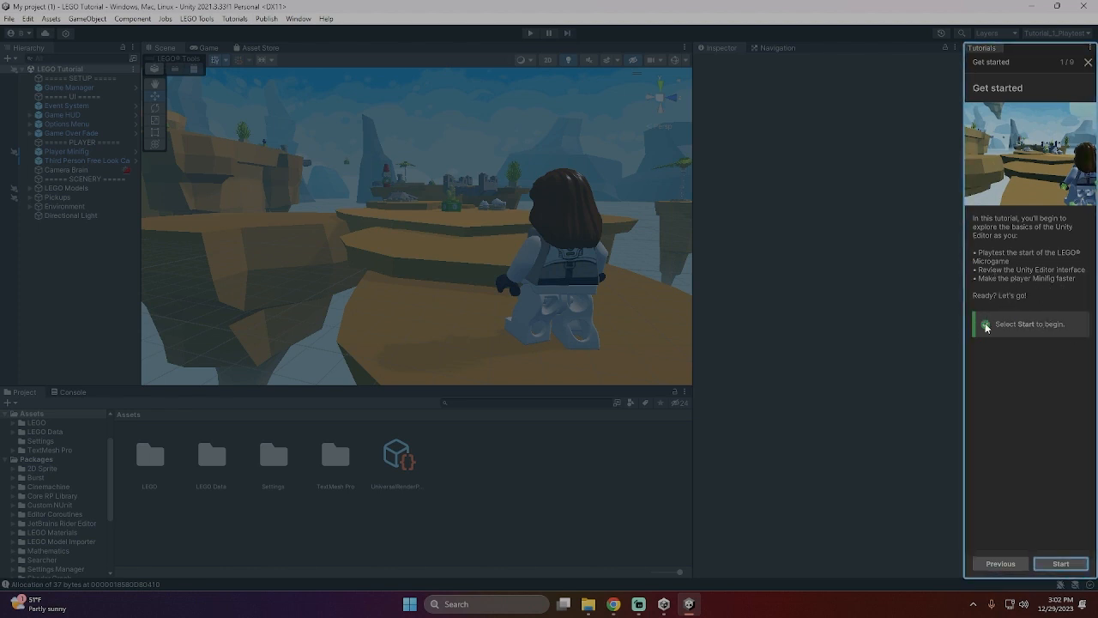
{"action": "left_click", "coordinate": [1060, 564]}
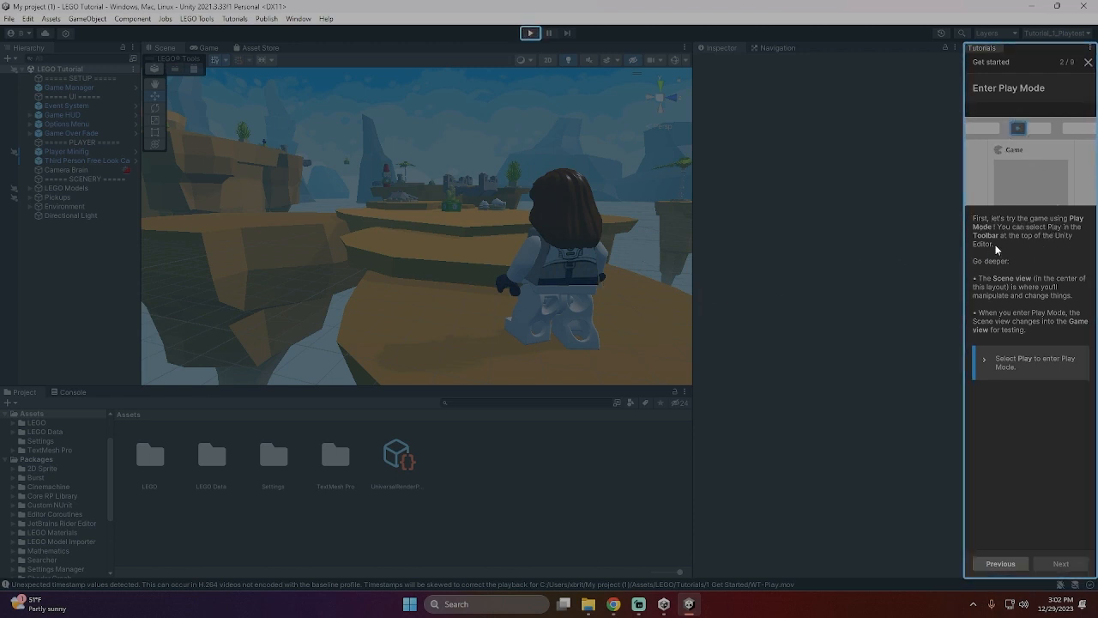
{"action": "left_click", "coordinate": [531, 34]}
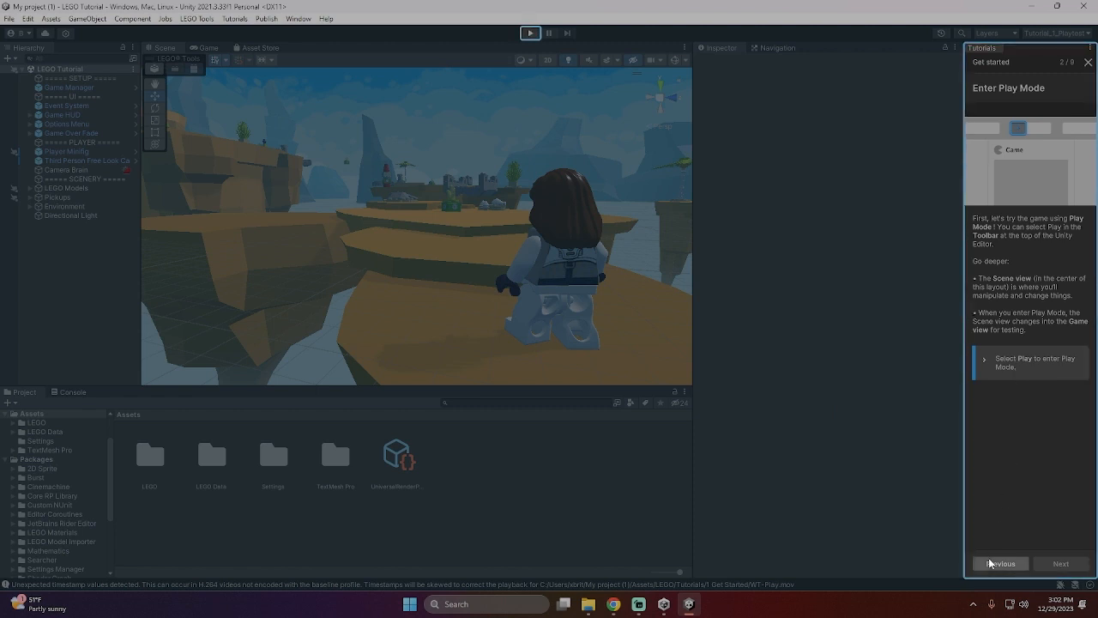
{"action": "left_click", "coordinate": [530, 33]}
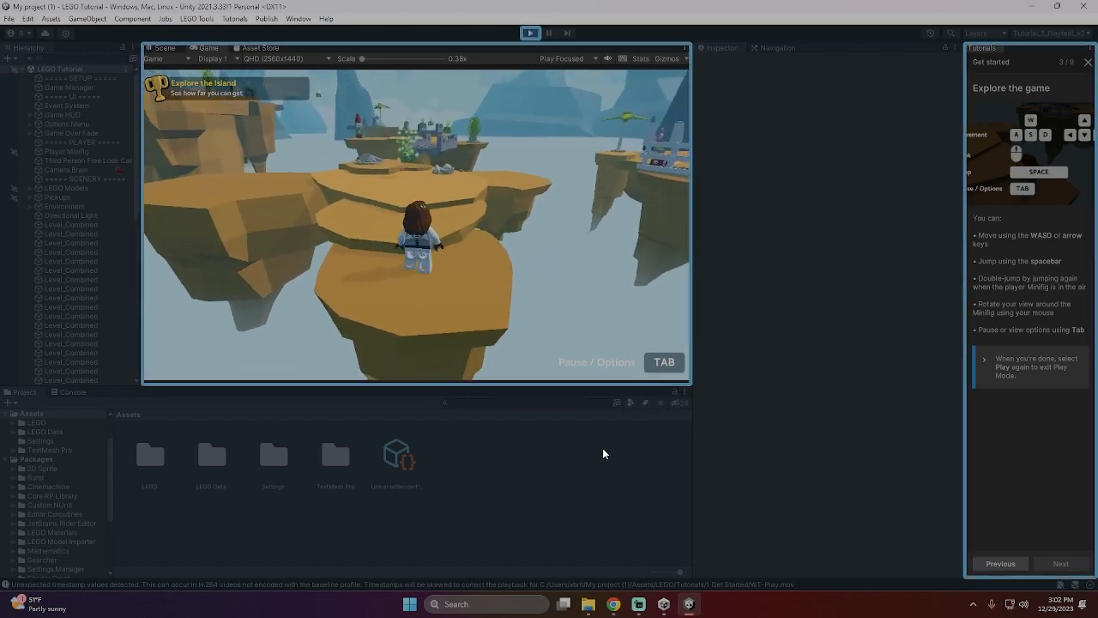
- Playtest the LEGO Microgame by moving the Minifig across the floating islands and bridges, including jumps
{"action": "key", "text": "w"}
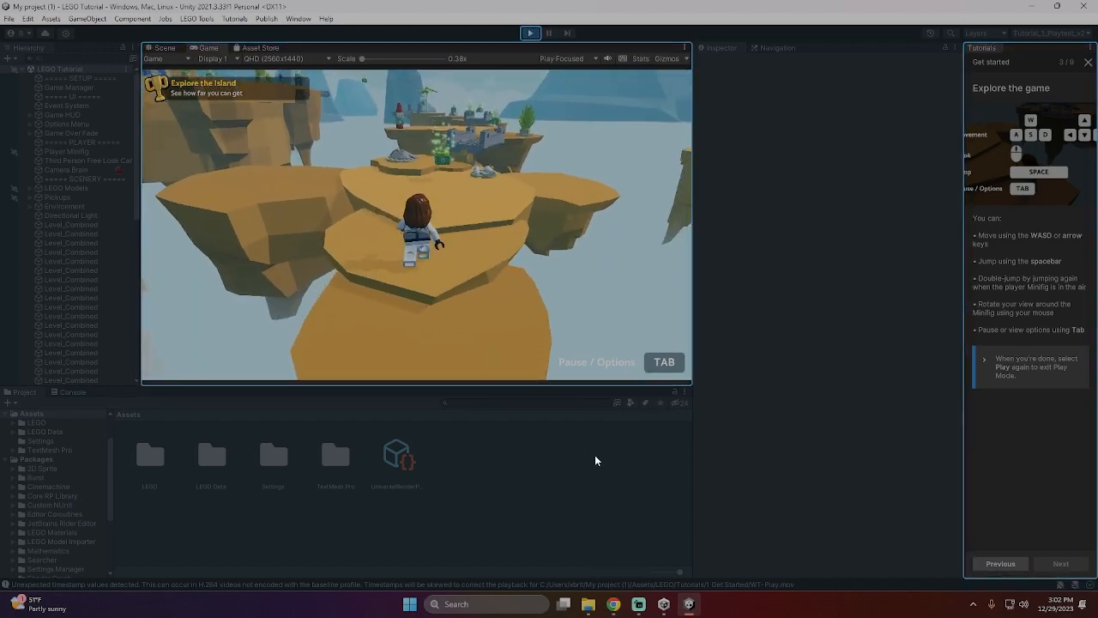
{"action": "key", "text": "w"}
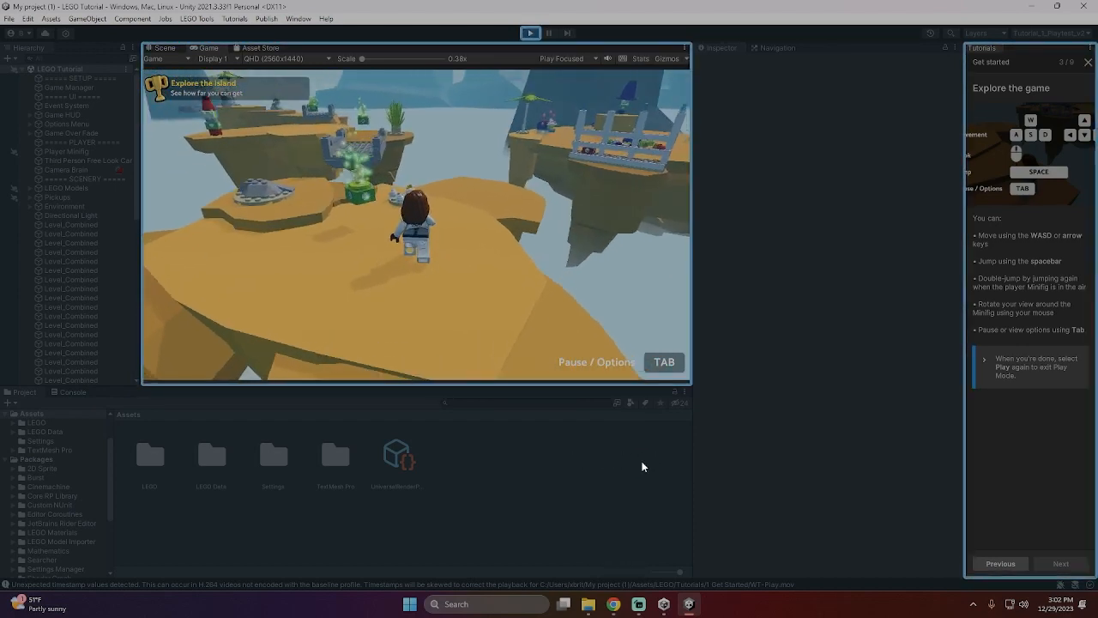
{"action": "key", "text": "w"}
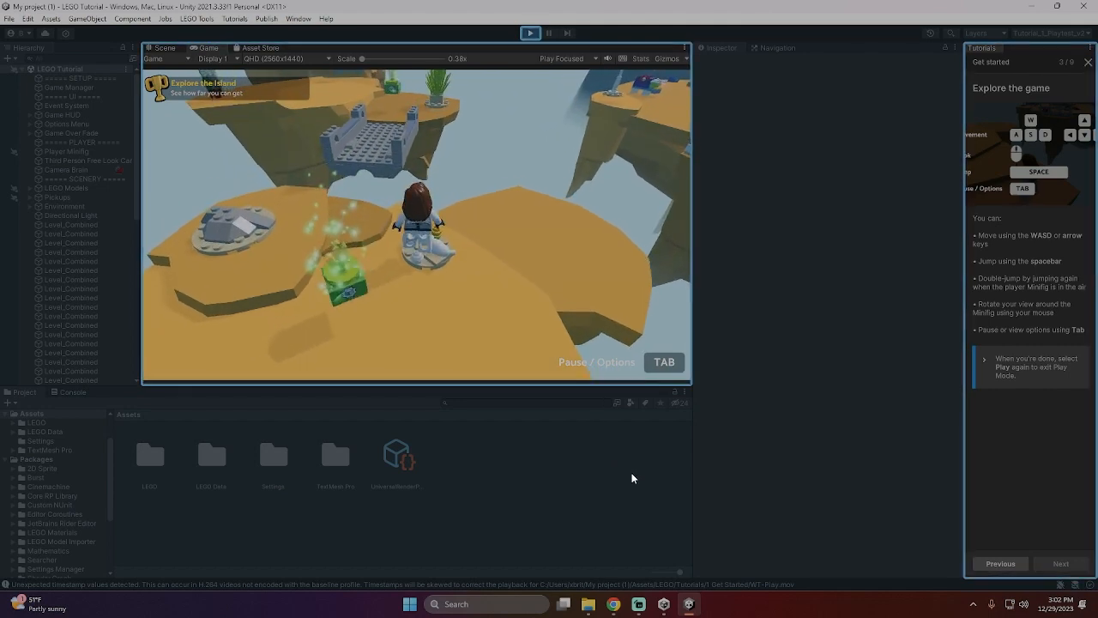
{"action": "key", "text": "s"}
{"action": "key", "text": "a"}
{"action": "key", "text": "d"}
{"action": "key", "text": "a"}
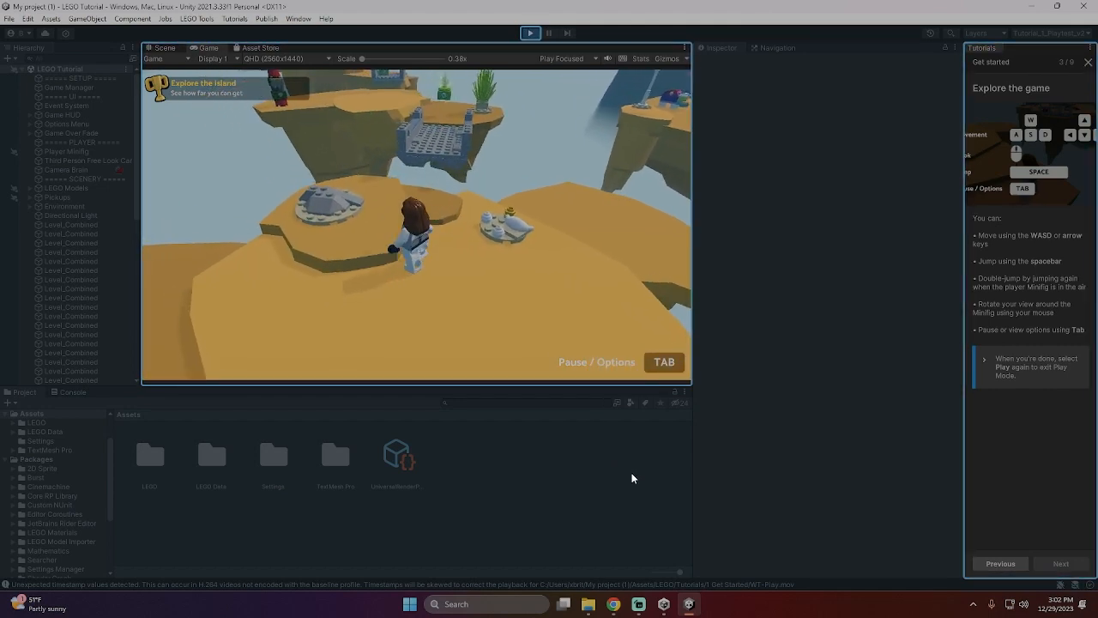
{"action": "key", "text": "w"}
{"action": "key", "text": "w"}
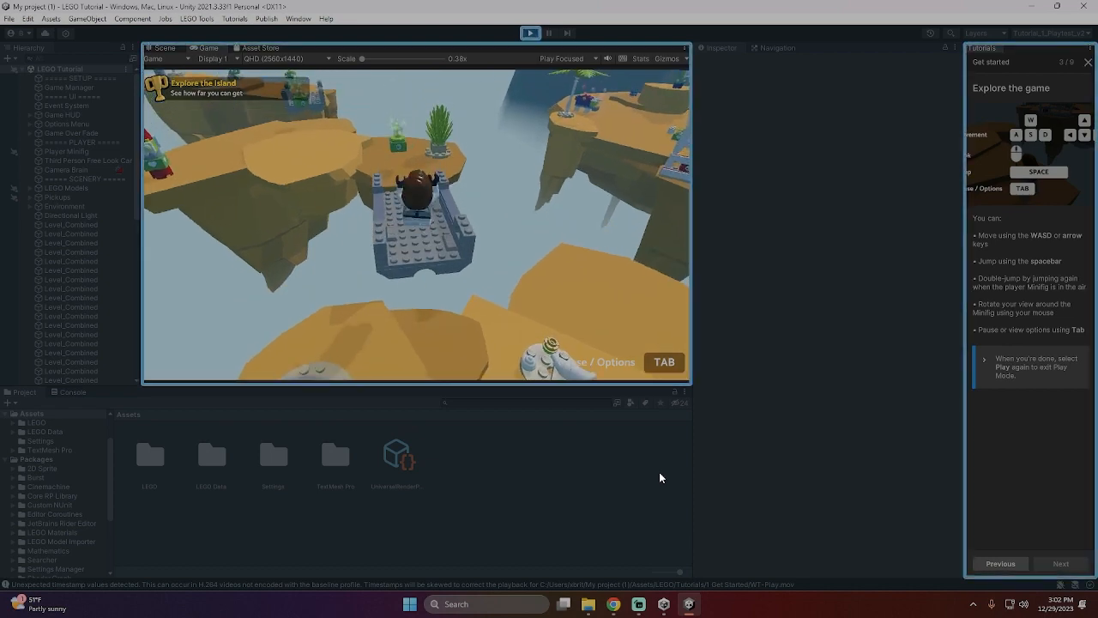
{"action": "key", "text": "space"}
{"action": "key", "text": "w"}
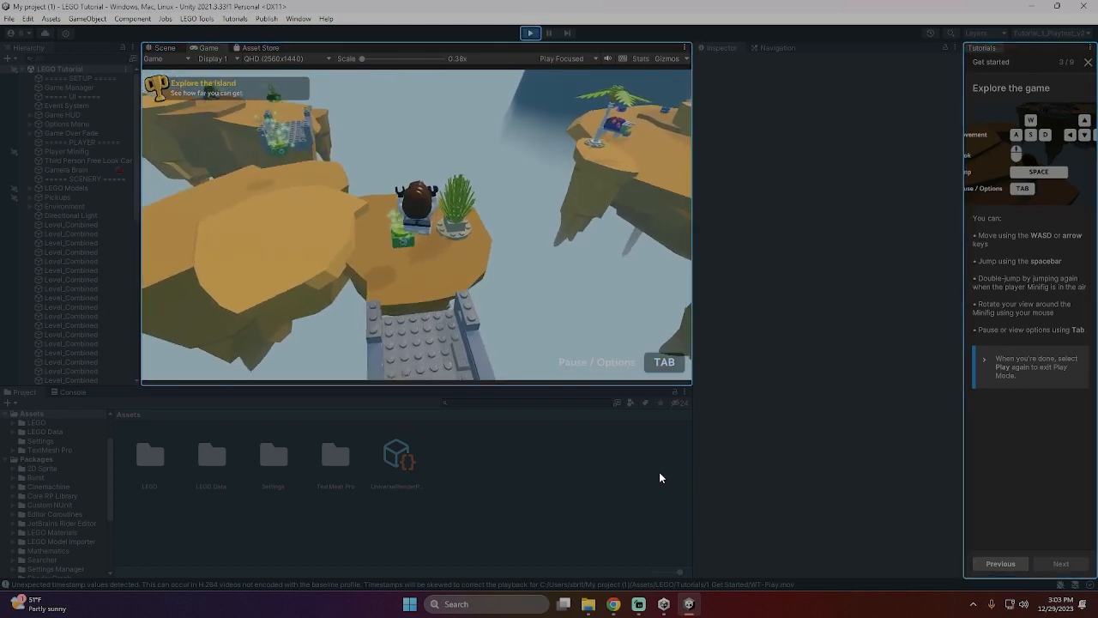
{"action": "key", "text": "w"}
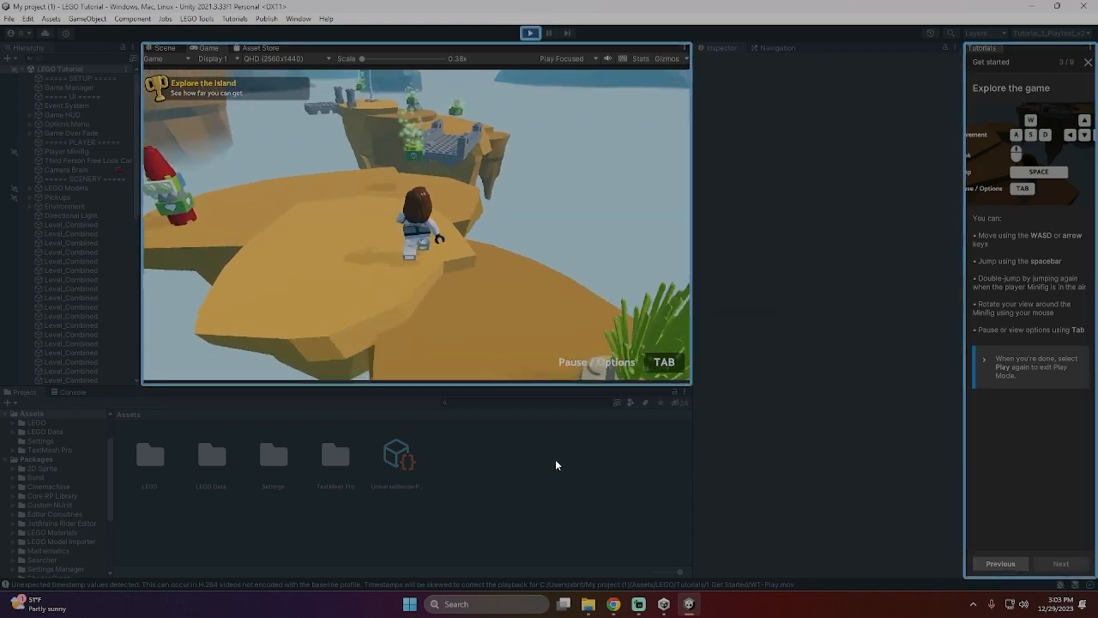
{"action": "key", "text": "w"}
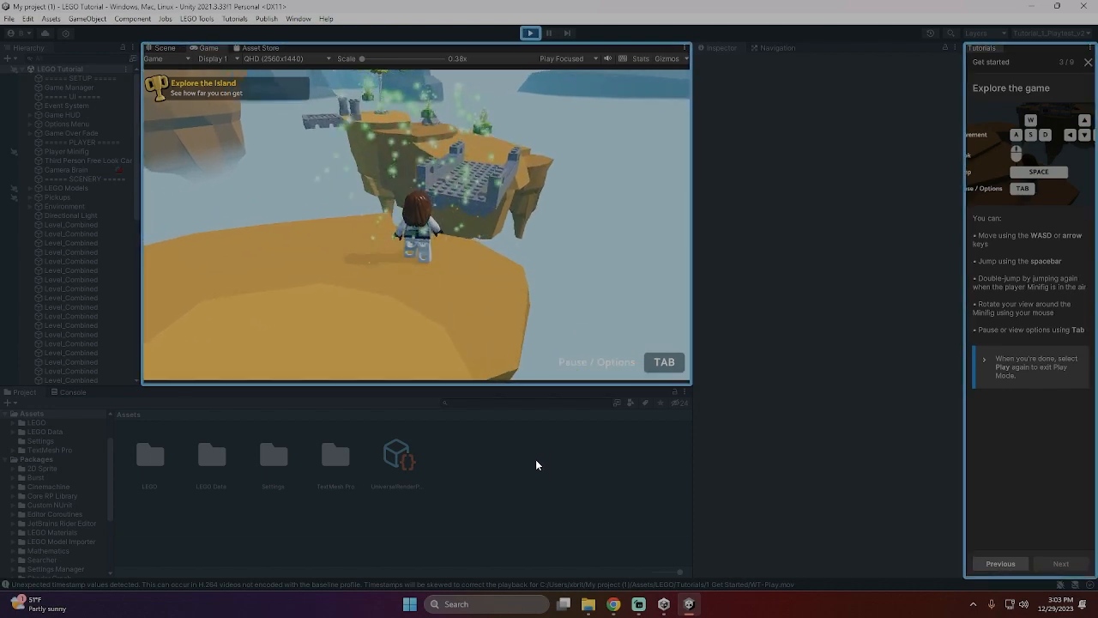
{"action": "key", "text": "w"}
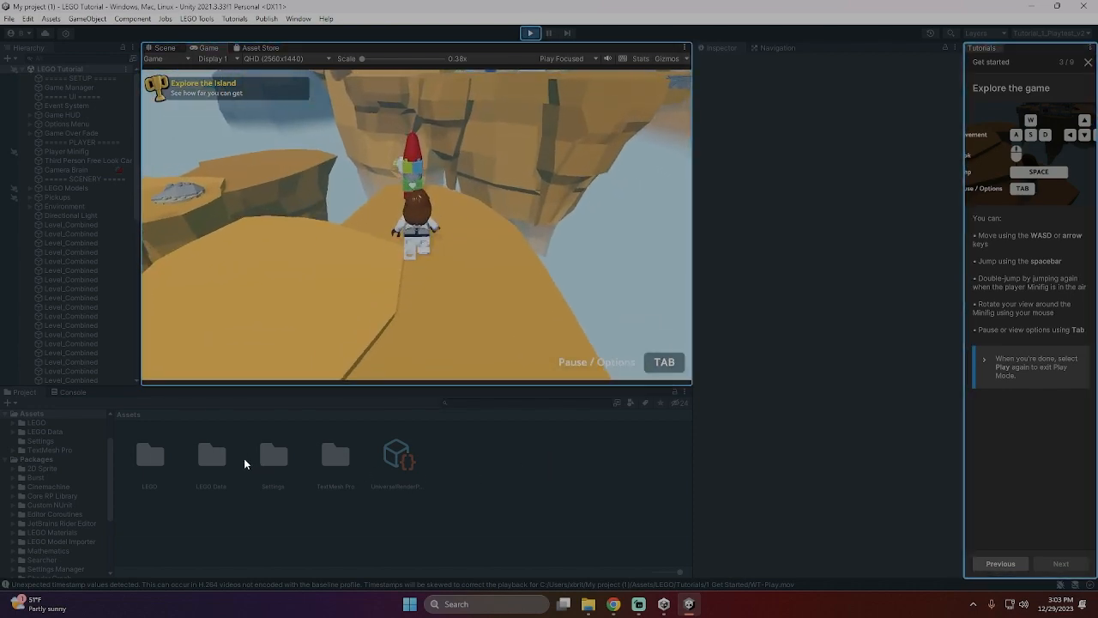
{"action": "key", "text": "w"}
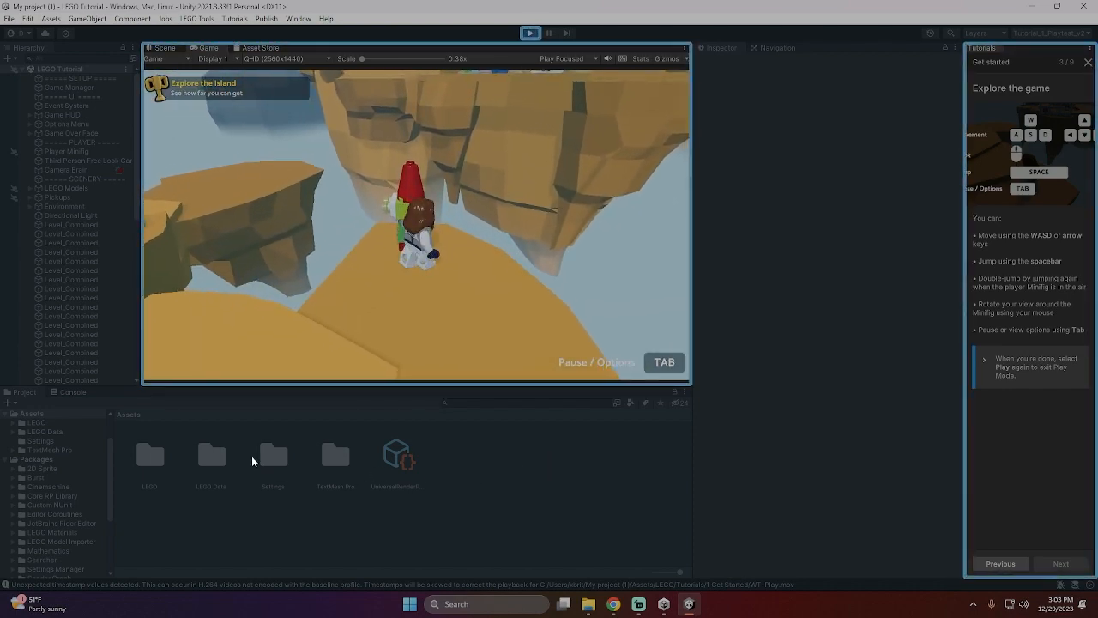
{"action": "key", "text": "w"}
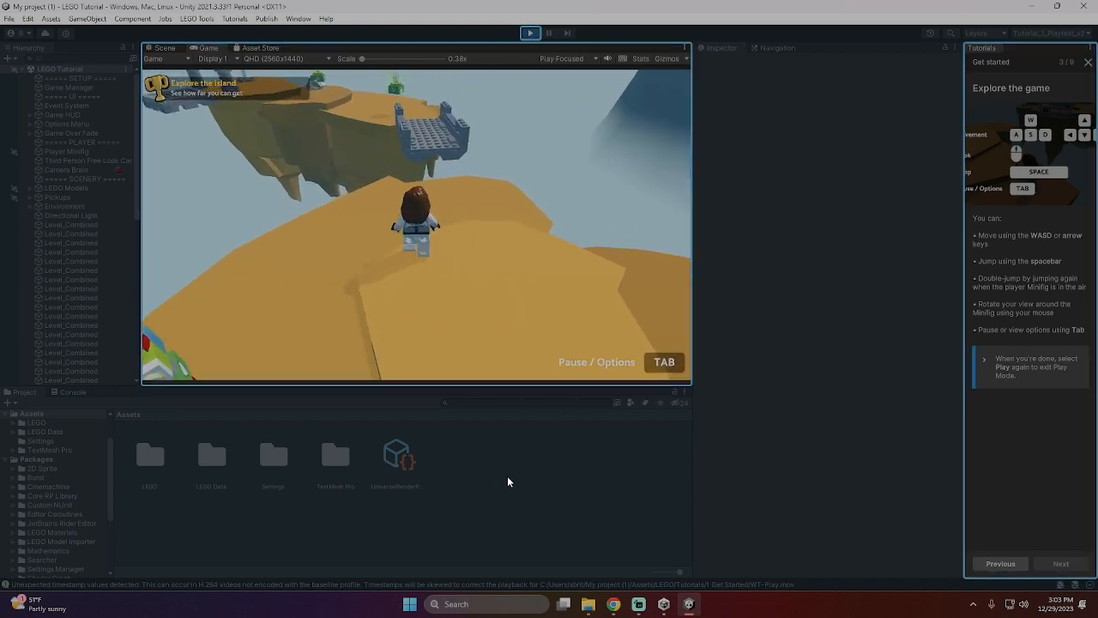
{"action": "key", "text": "w"}
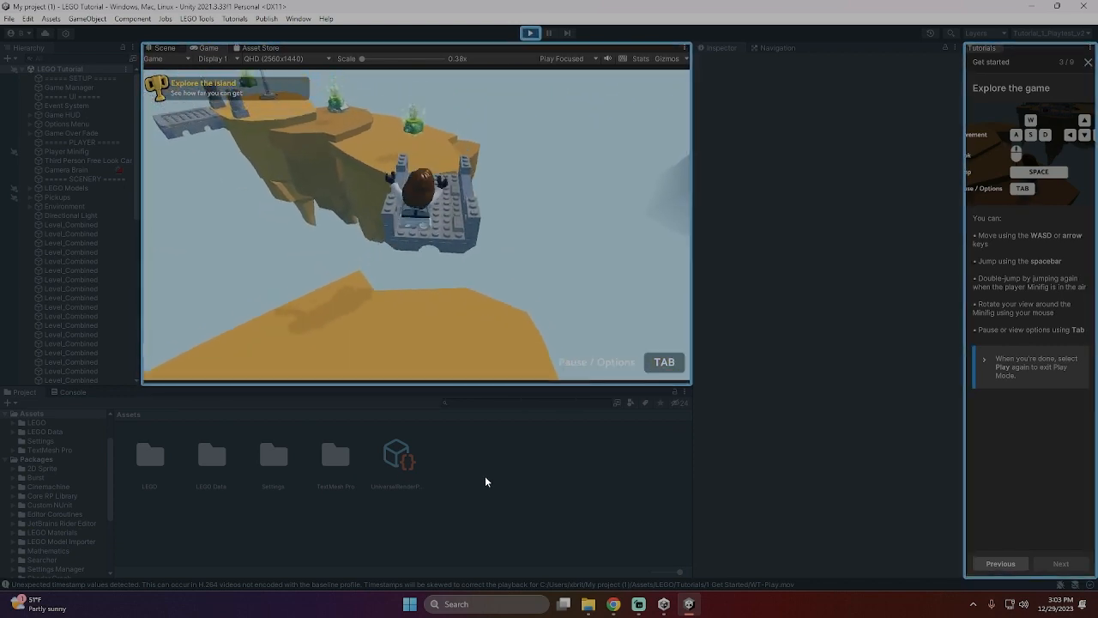
{"action": "key", "text": "w"}
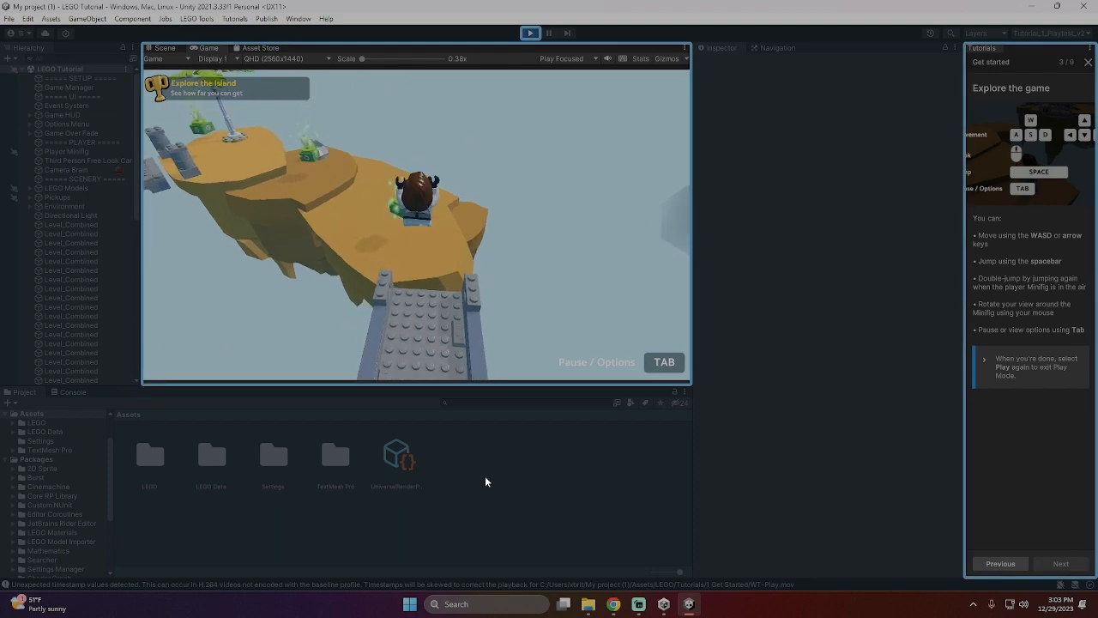
{"action": "key", "text": "w"}
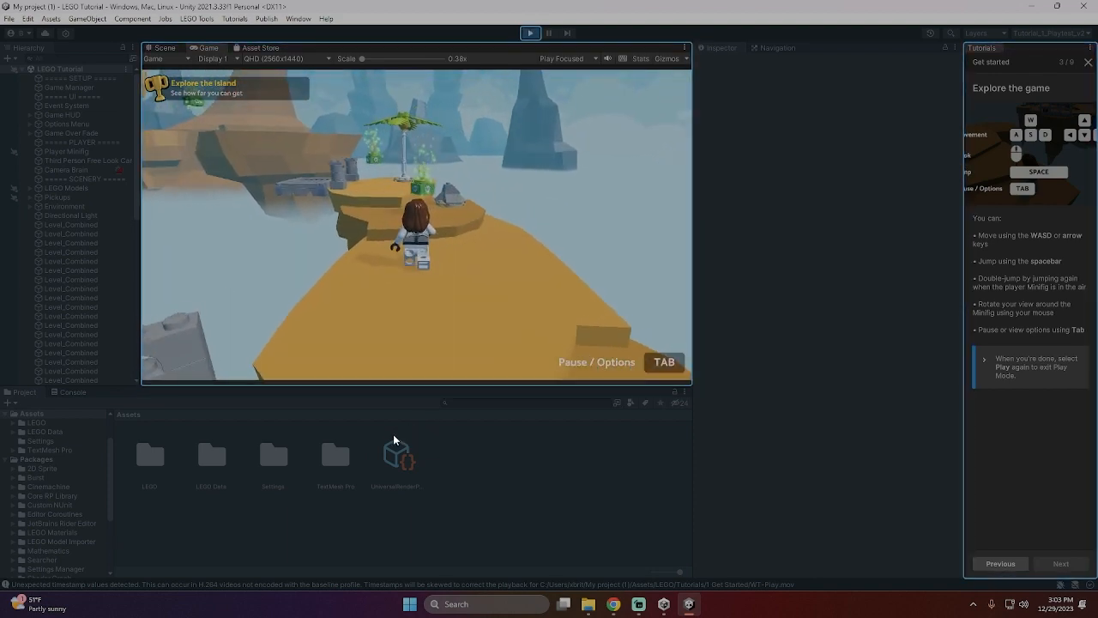
{"action": "key", "text": "w"}
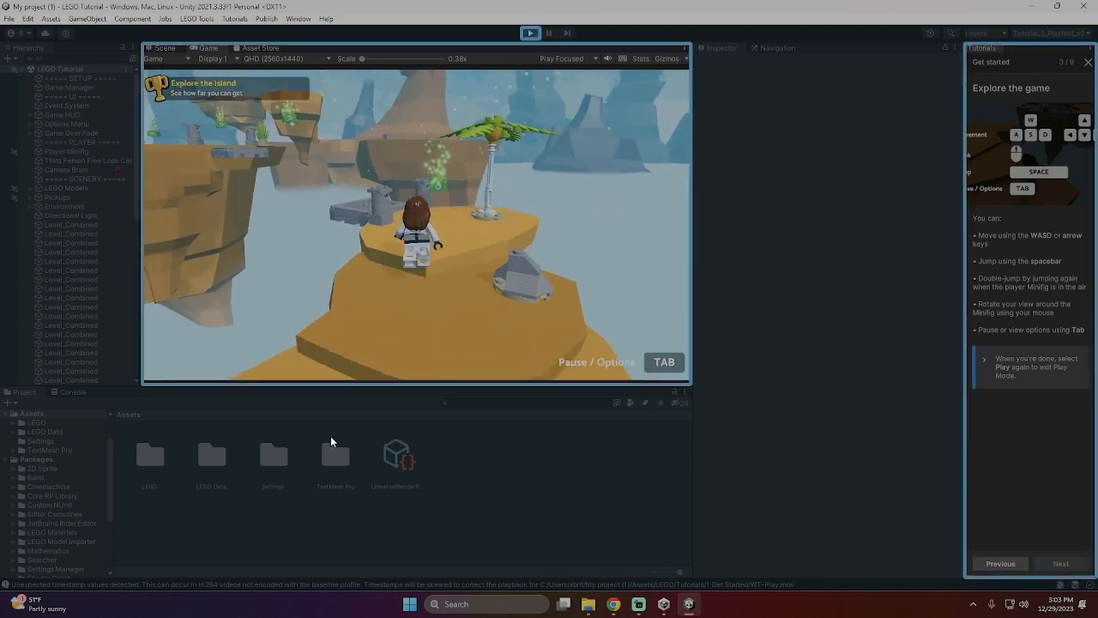
{"action": "key", "text": "w"}
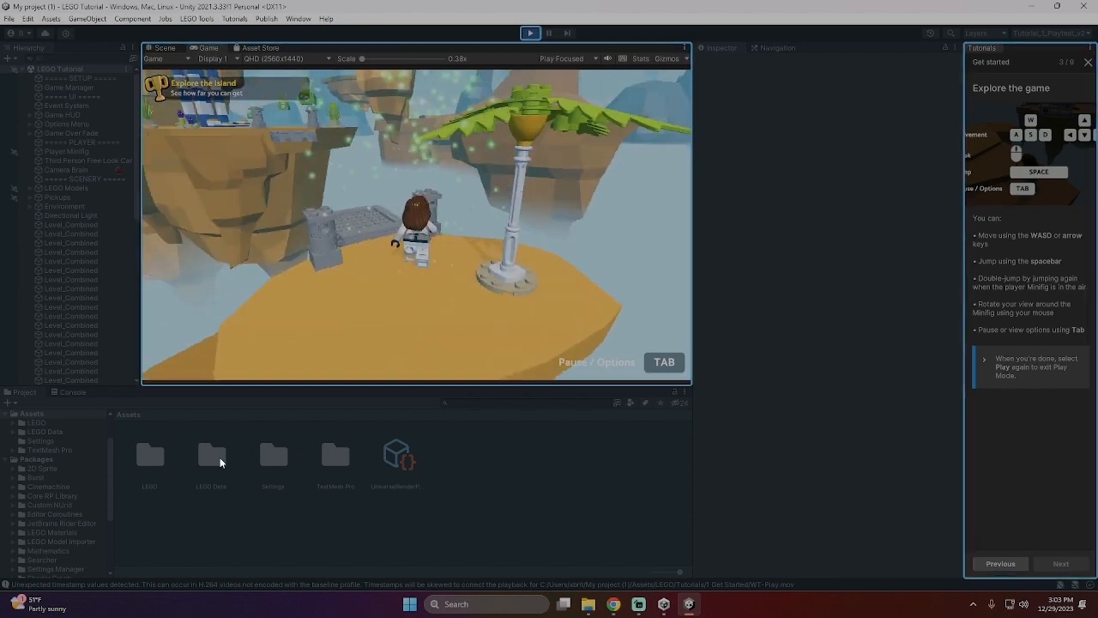
{"action": "key", "text": "w"}
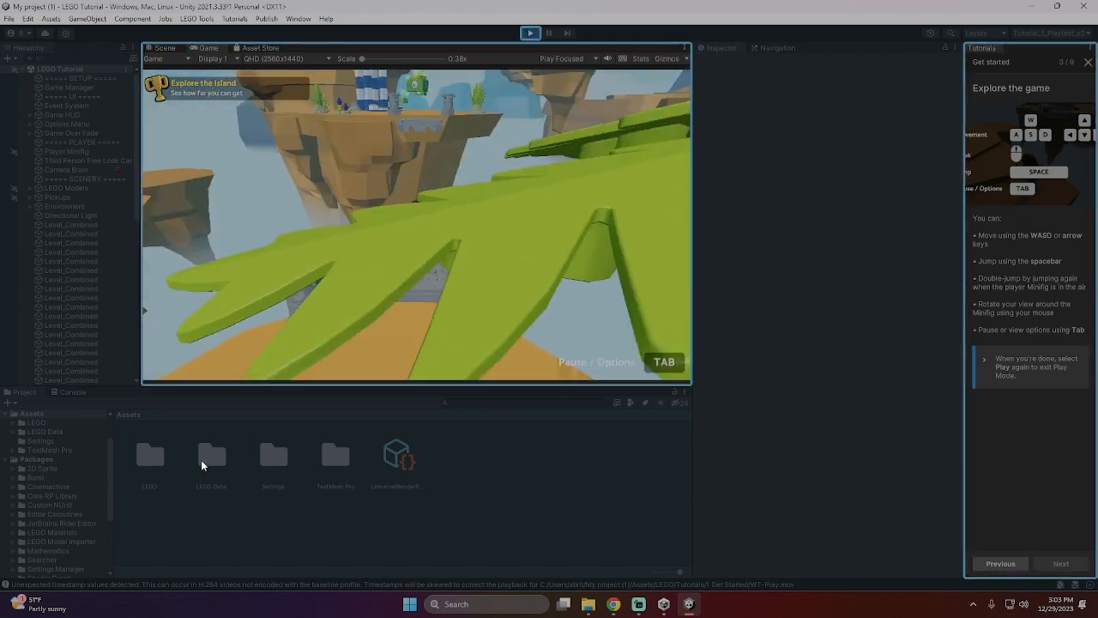
{"action": "key", "text": "space"}
{"action": "key", "text": "space"}
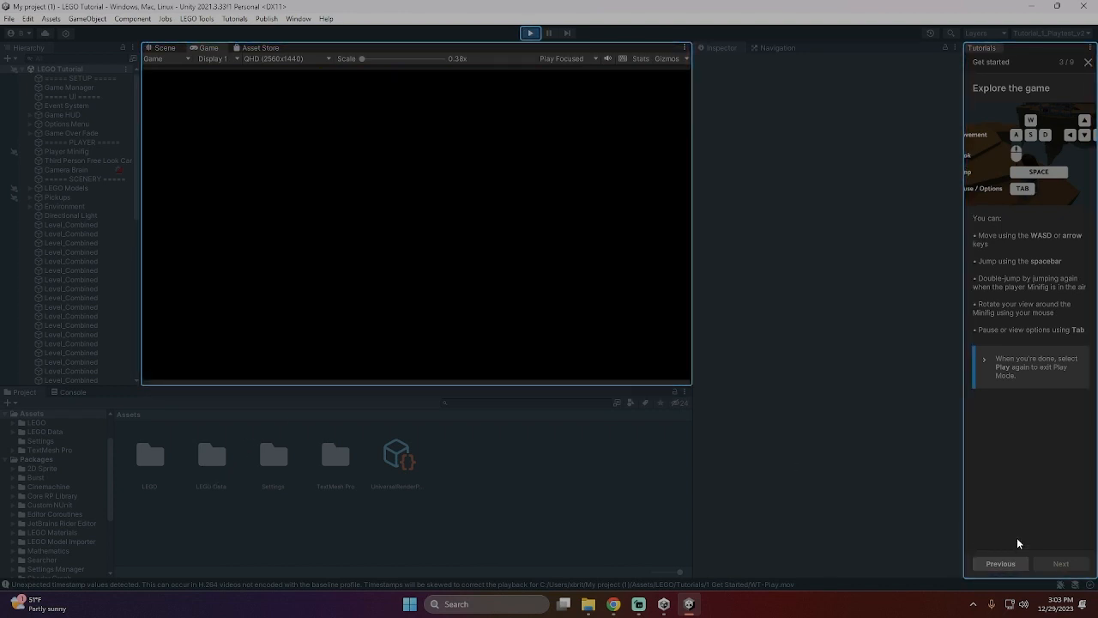
- Leave the running game, exit Play Mode and select the Player Minifig GameObject in the Hierarchy
{"action": "left_click", "coordinate": [431, 315]}
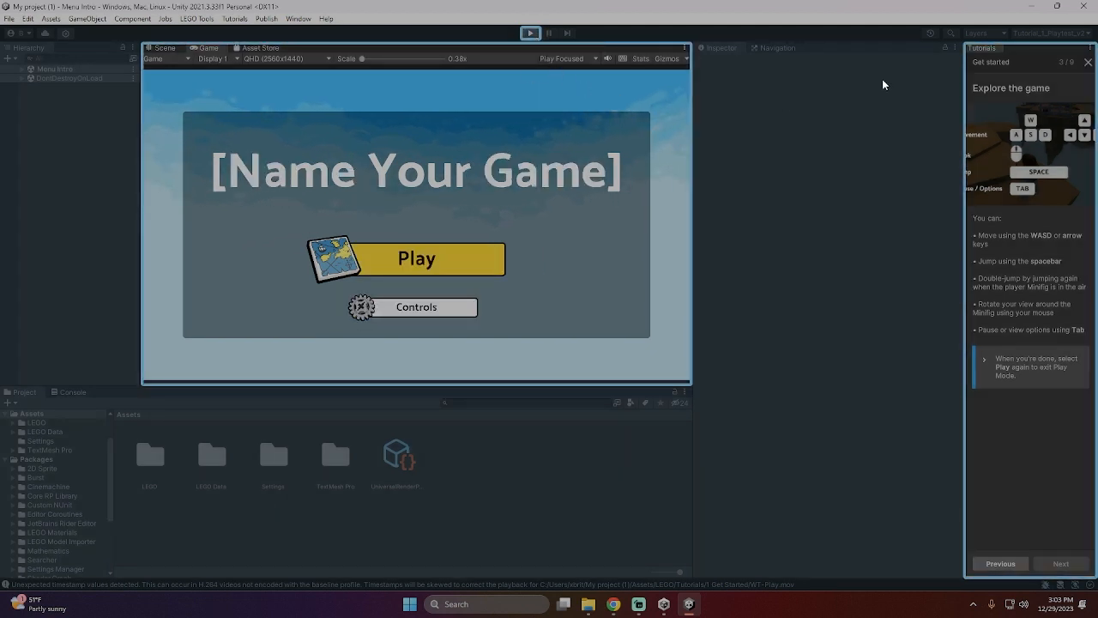
{"action": "key", "text": "ctrl+p"}
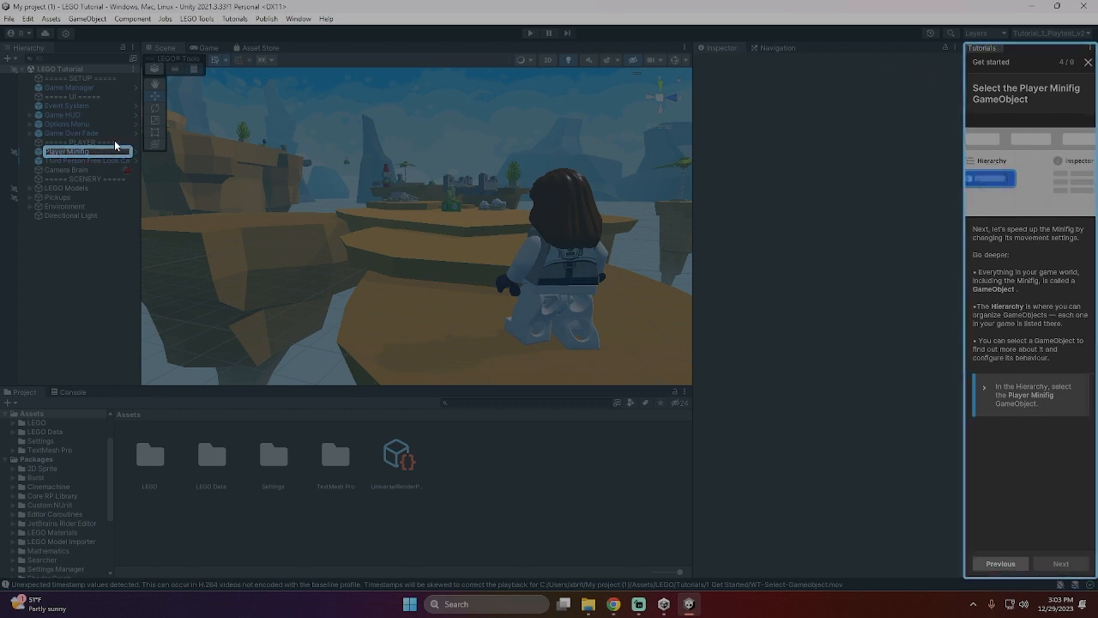
{"action": "left_click", "coordinate": [53, 153]}
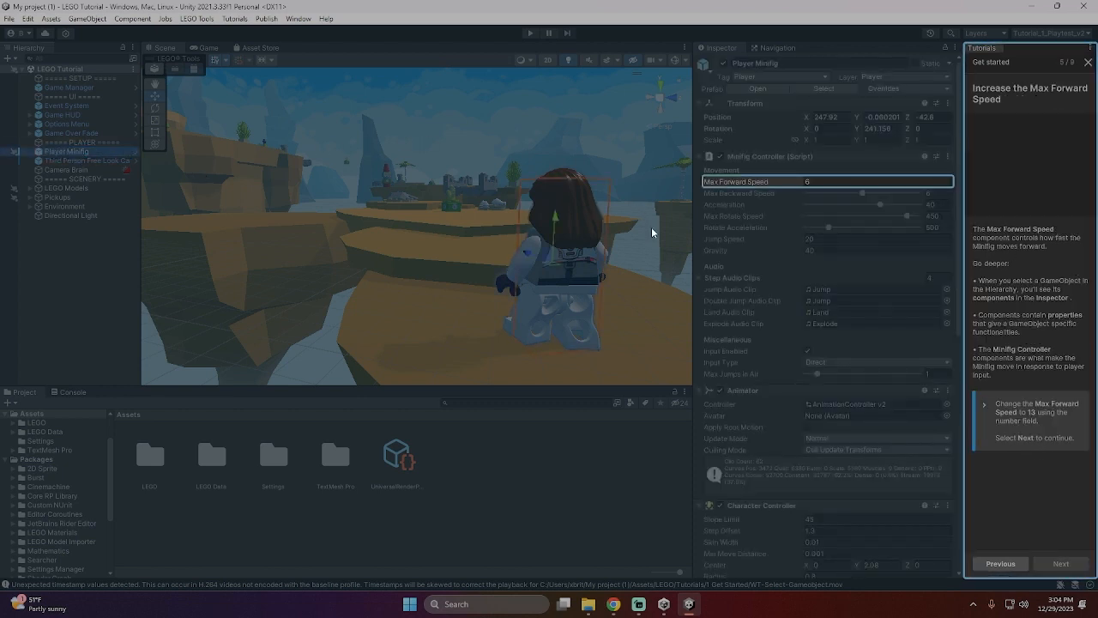
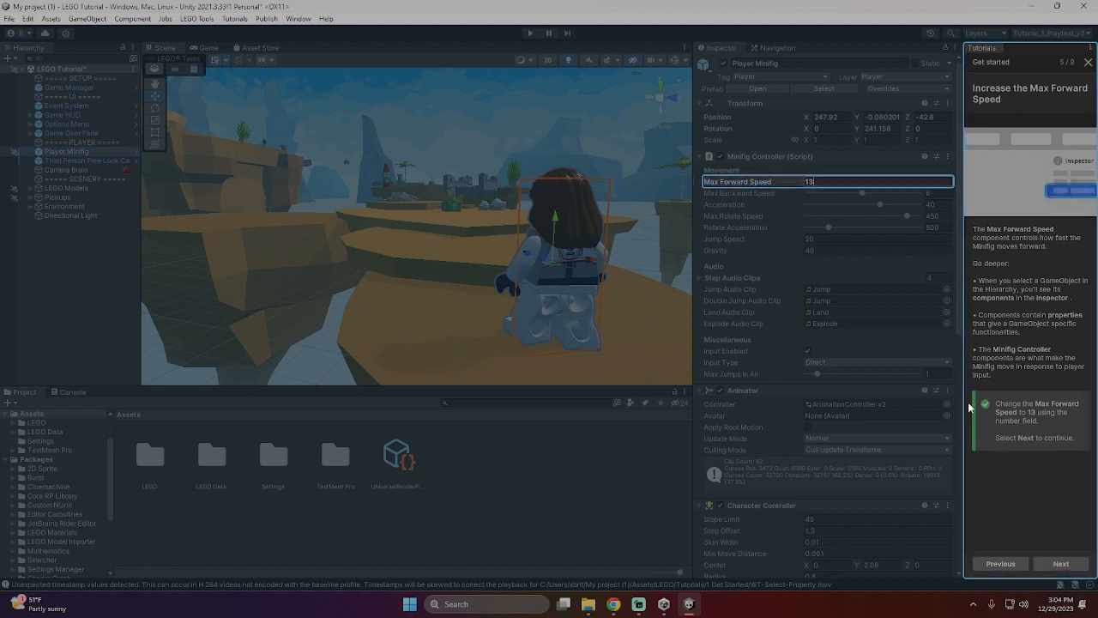
- Continue the tutorial, save the LEGO Tutorial scene with the changed forward speed and enter Play Mode
{"action": "left_click", "coordinate": [1058, 565]}
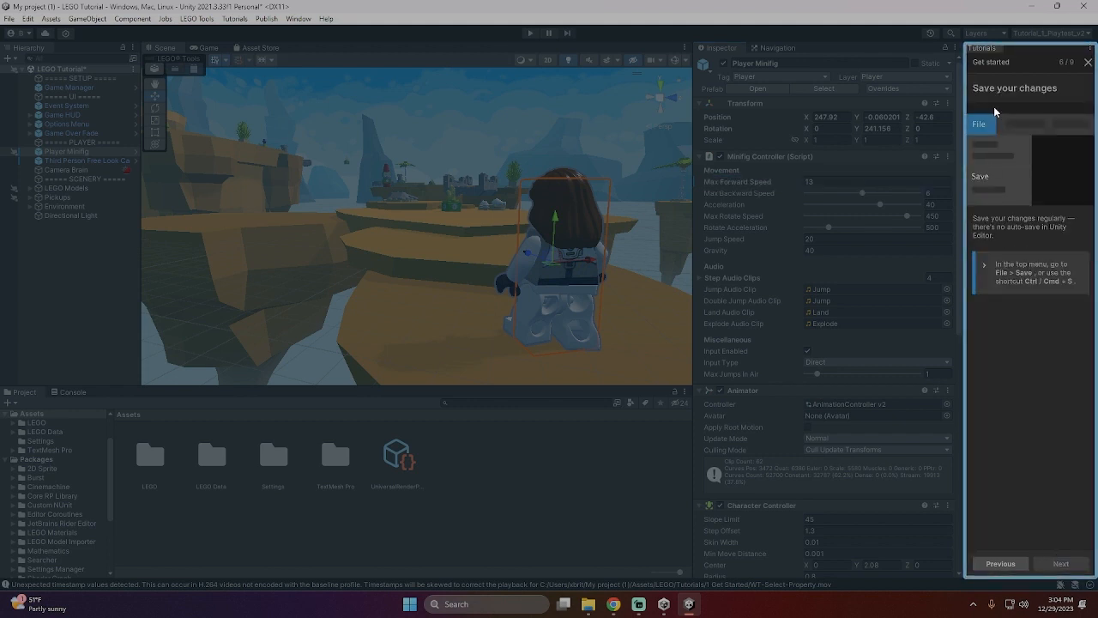
{"action": "left_click", "coordinate": [10, 18]}
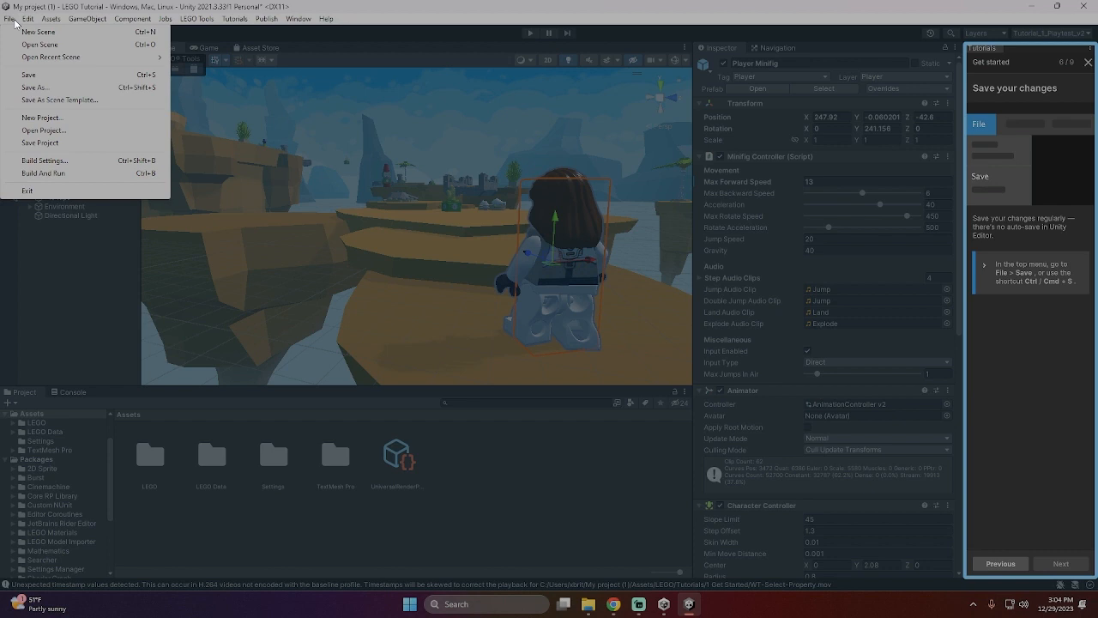
{"action": "left_click", "coordinate": [28, 74]}
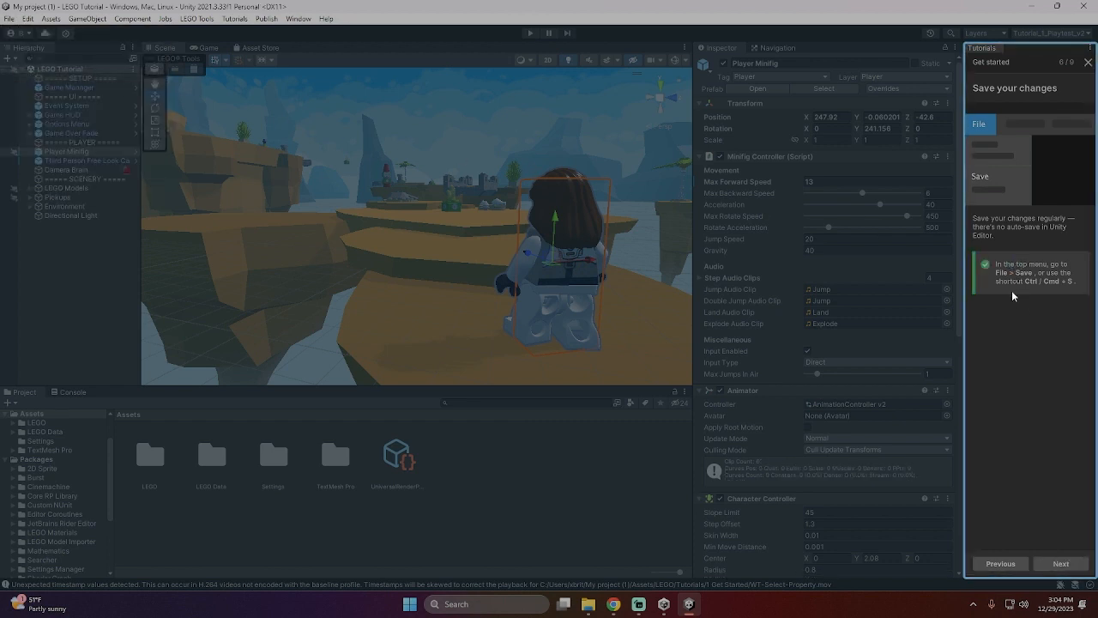
{"action": "left_click", "coordinate": [532, 36]}
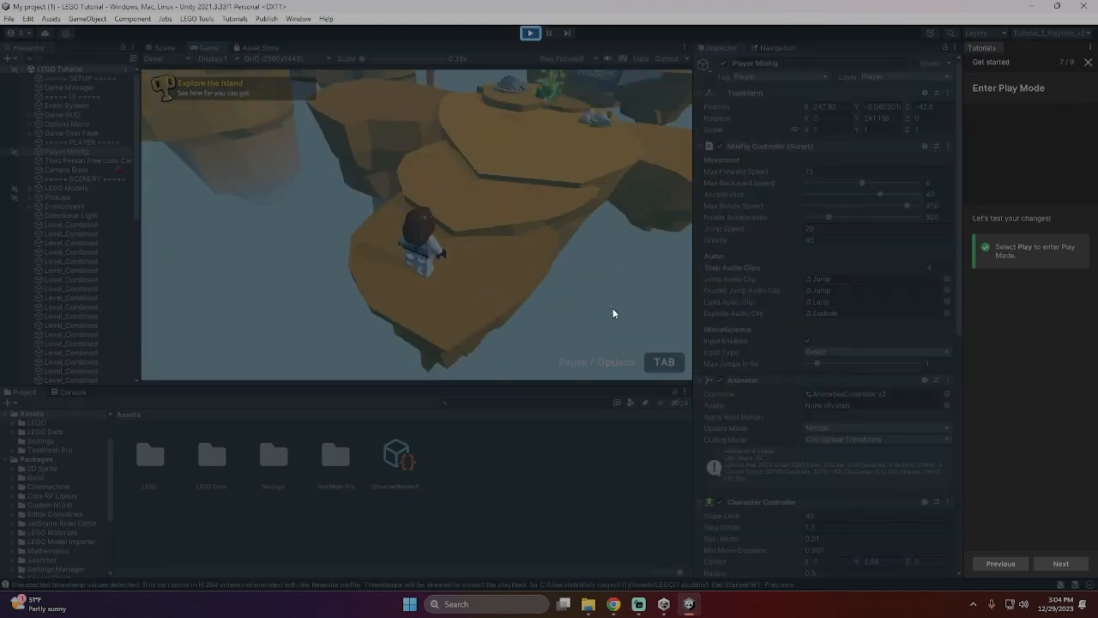
- Playtest the increased movement speed by running and jumping the Minifig across the islands and bridges toward the gap
{"action": "key", "text": "w"}
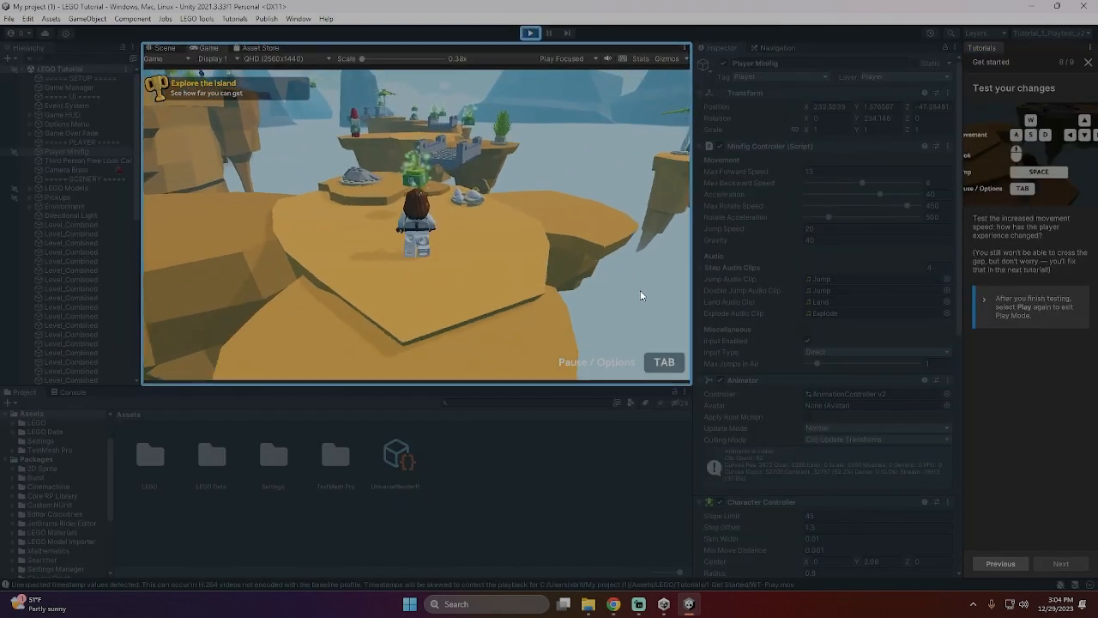
{"action": "key", "text": "w"}
{"action": "key", "text": "space"}
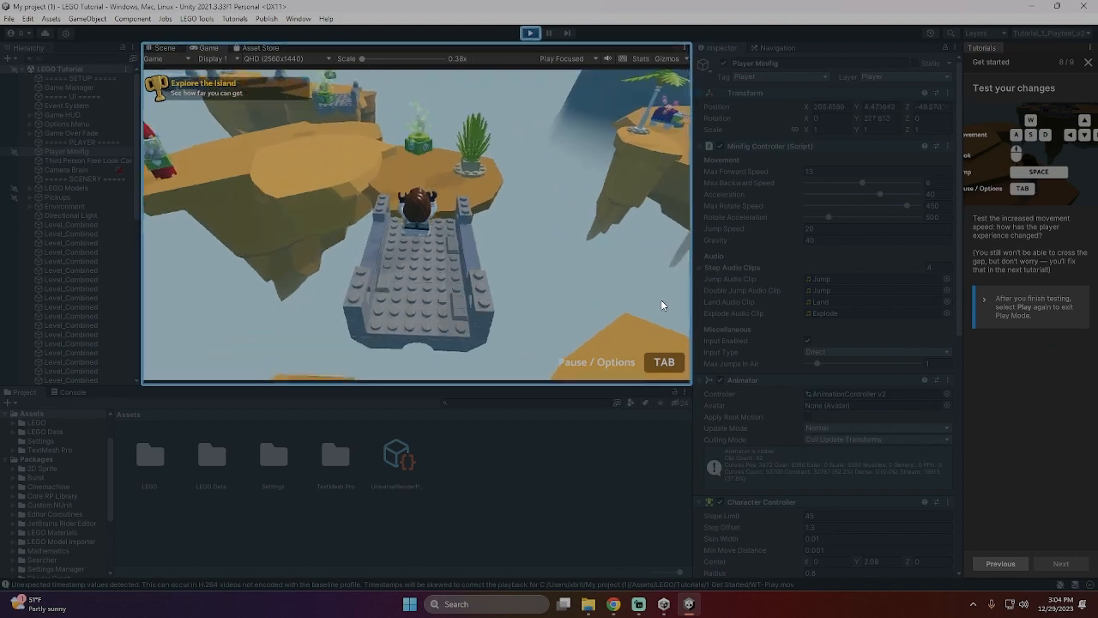
{"action": "key", "text": "w"}
{"action": "key", "text": "space"}
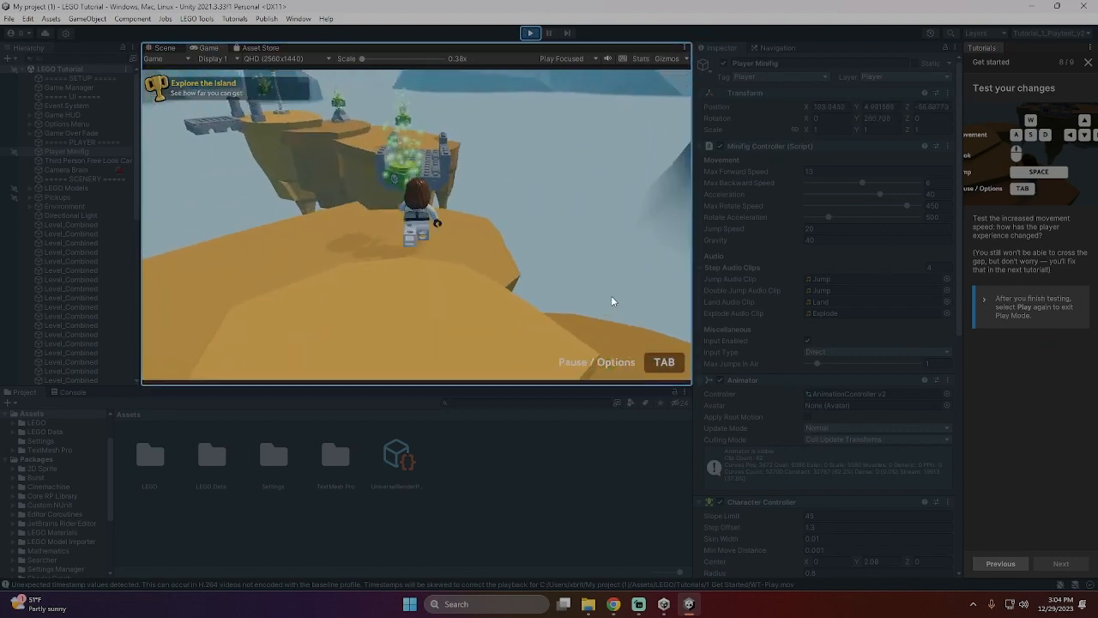
{"action": "key", "text": "w"}
{"action": "key", "text": "space"}
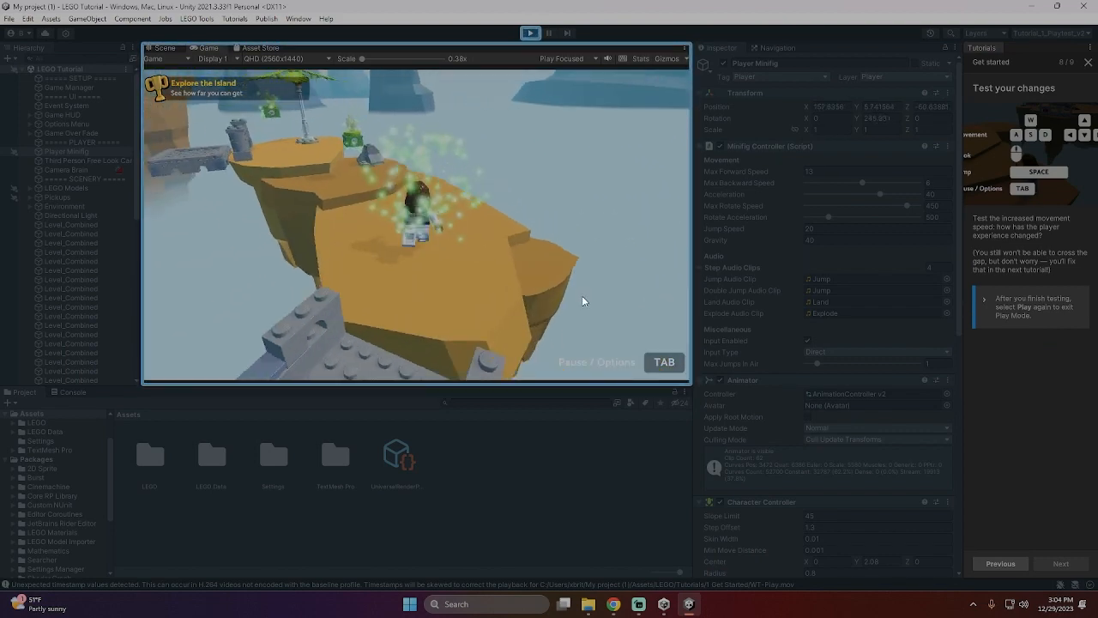
{"action": "key", "text": "w"}
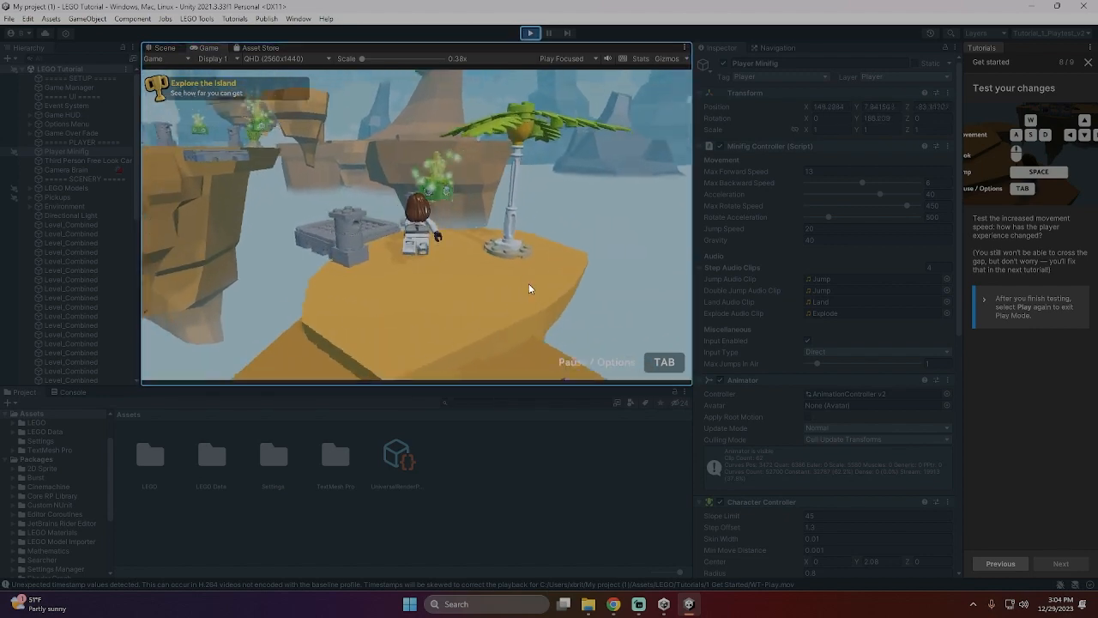
{"action": "key", "text": "w"}
{"action": "key", "text": "space"}
{"action": "key", "text": "space"}
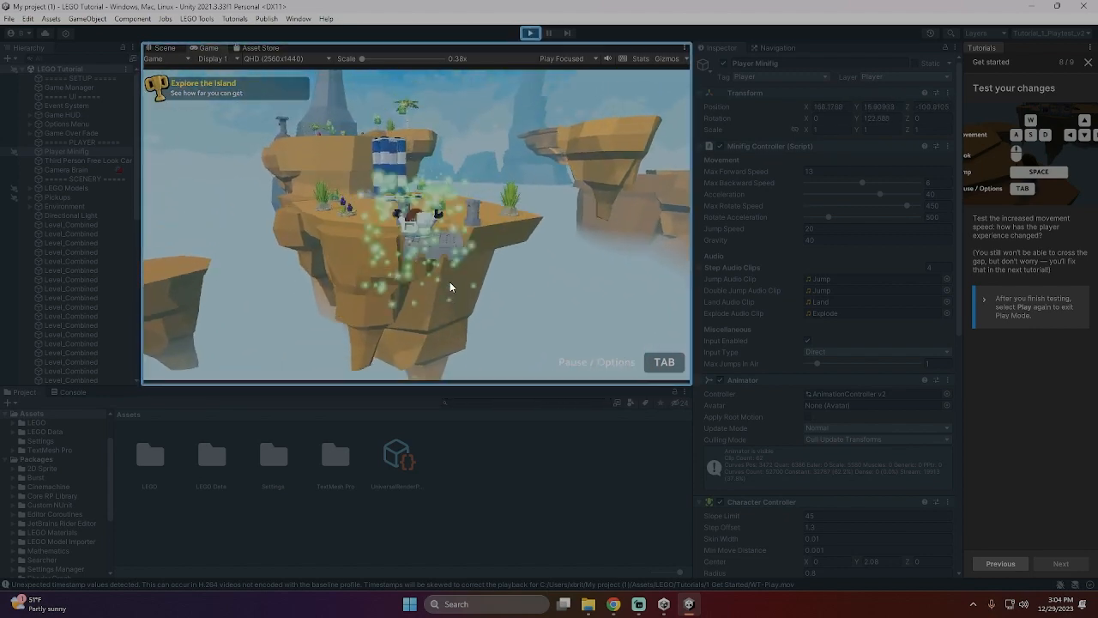
{"action": "key", "text": "w"}
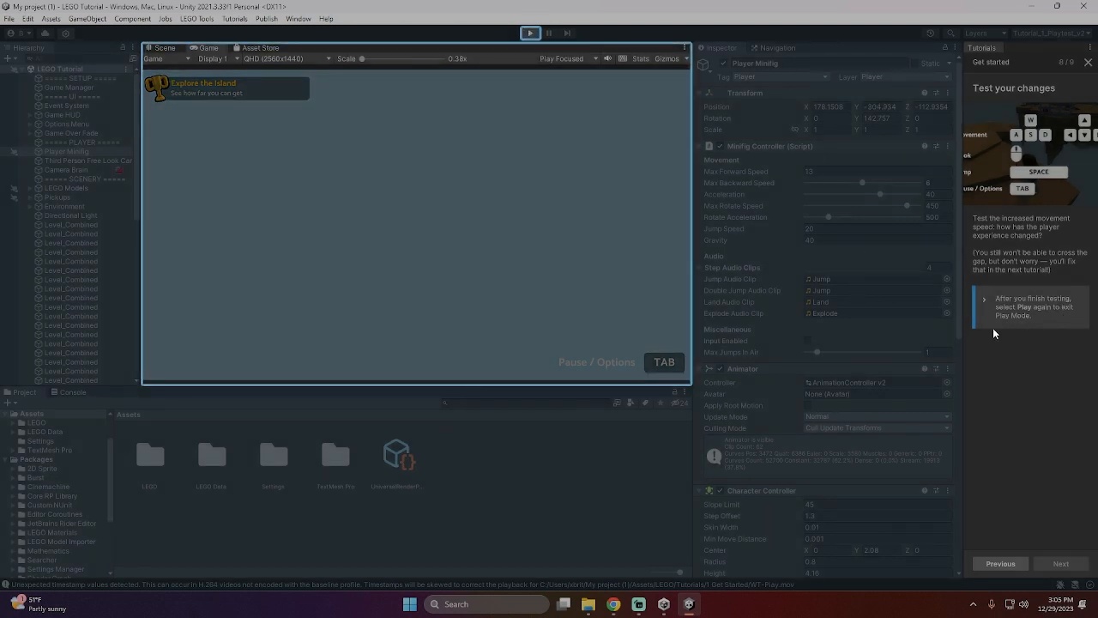
- Exit Play Mode and start the second tutorial, "Add a platform"
{"action": "key", "text": "ctrl+p"}
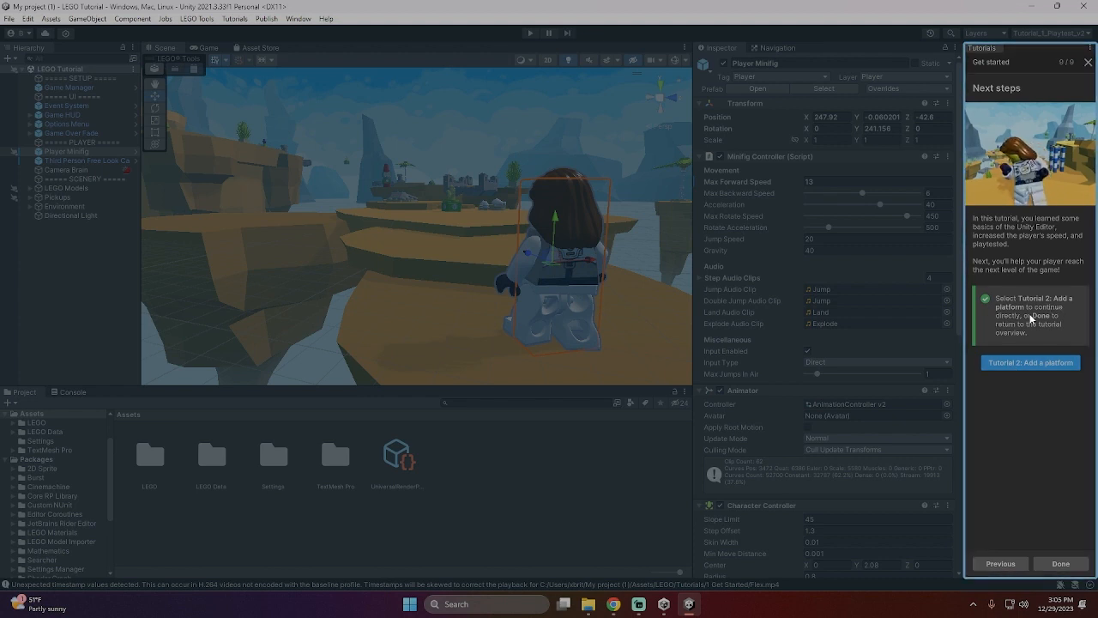
{"action": "left_click", "coordinate": [1034, 365]}
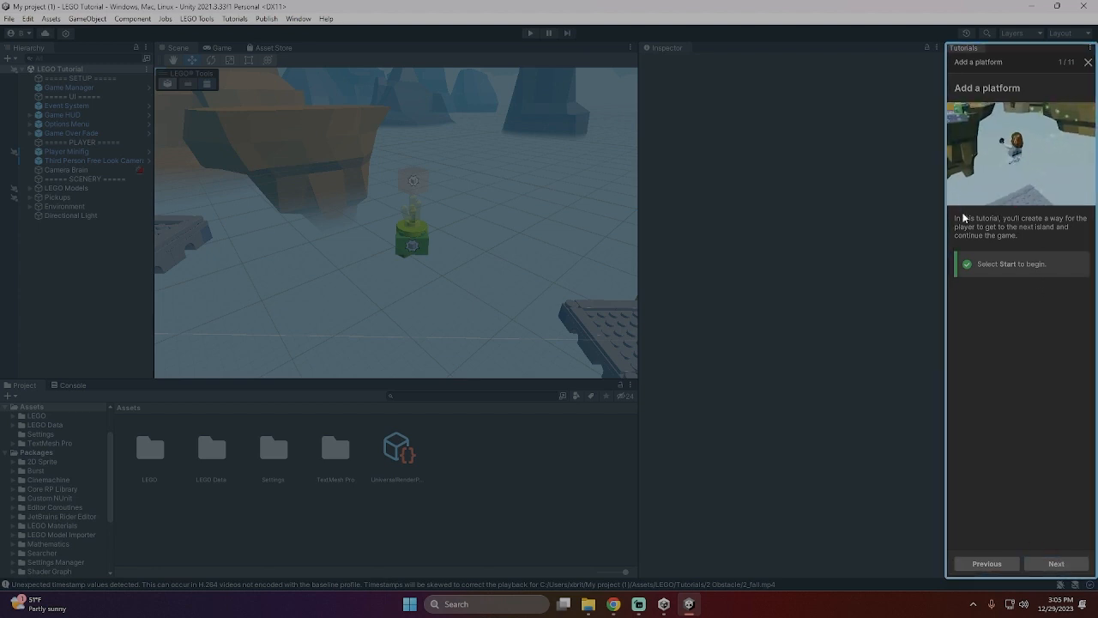
{"action": "left_click", "coordinate": [1056, 563]}
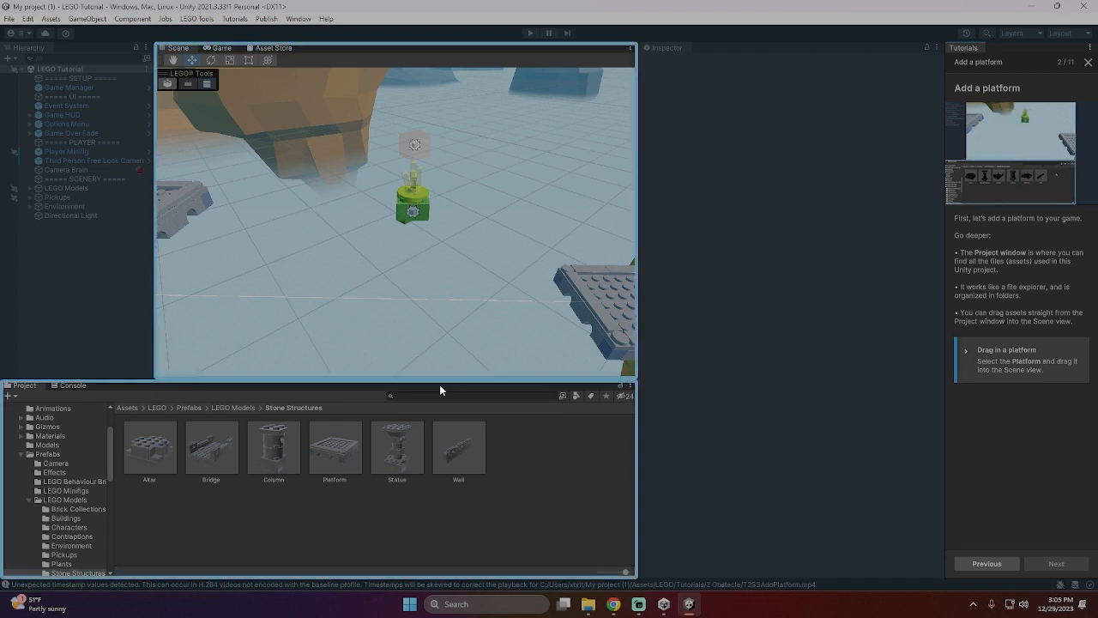
- Enlarge the Scene view and place the Platform prefab from Stone Structures into the scene in front of the collectable crystal
{"action": "left_click_drag", "start_coordinate": [441, 383], "coordinate": [447, 418]}
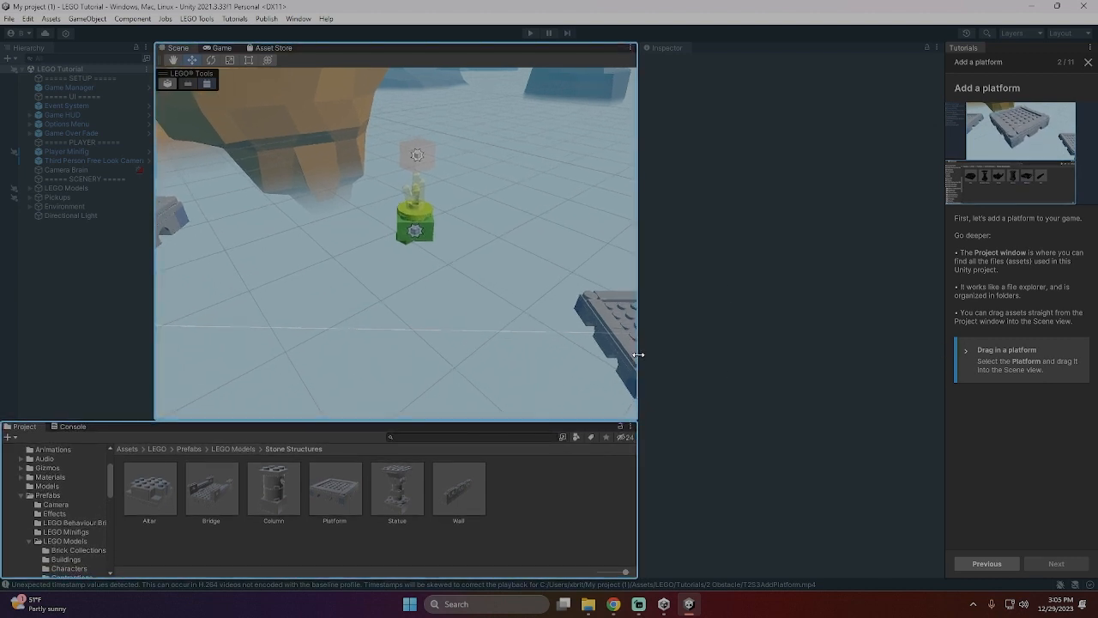
{"action": "left_click_drag", "start_coordinate": [639, 355], "coordinate": [842, 365]}
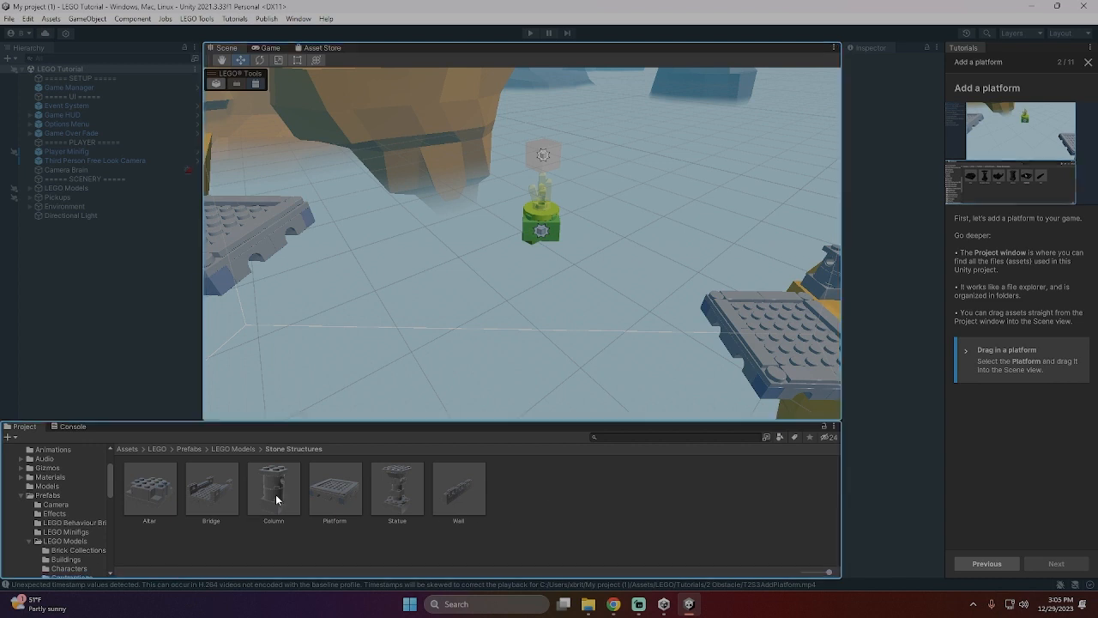
{"action": "left_click", "coordinate": [333, 489]}
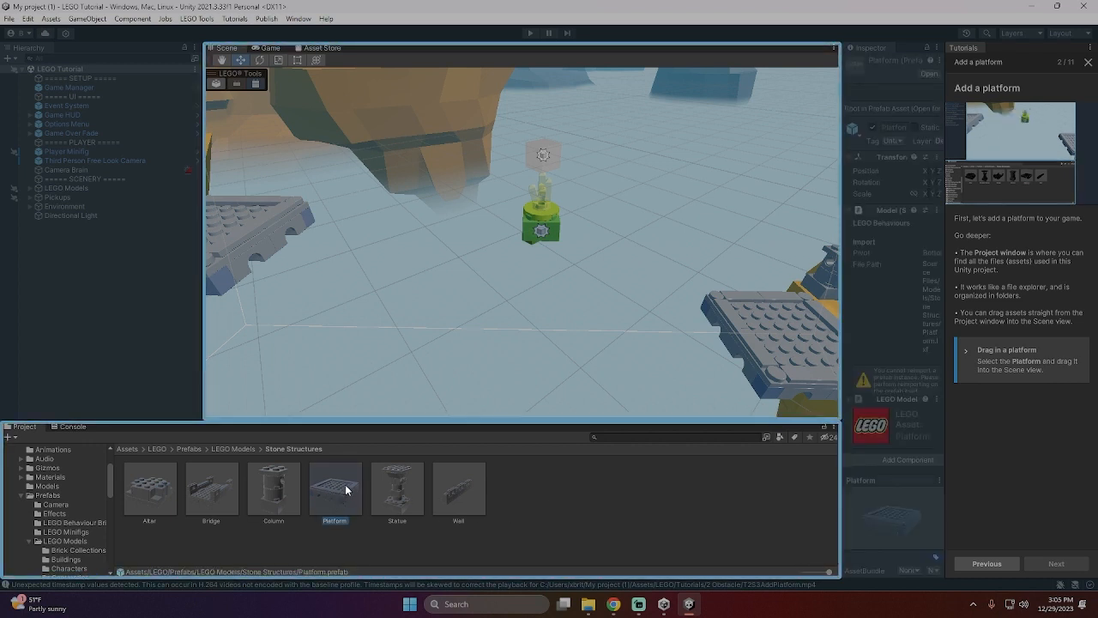
{"action": "left_click_drag", "start_coordinate": [346, 490], "coordinate": [545, 347]}
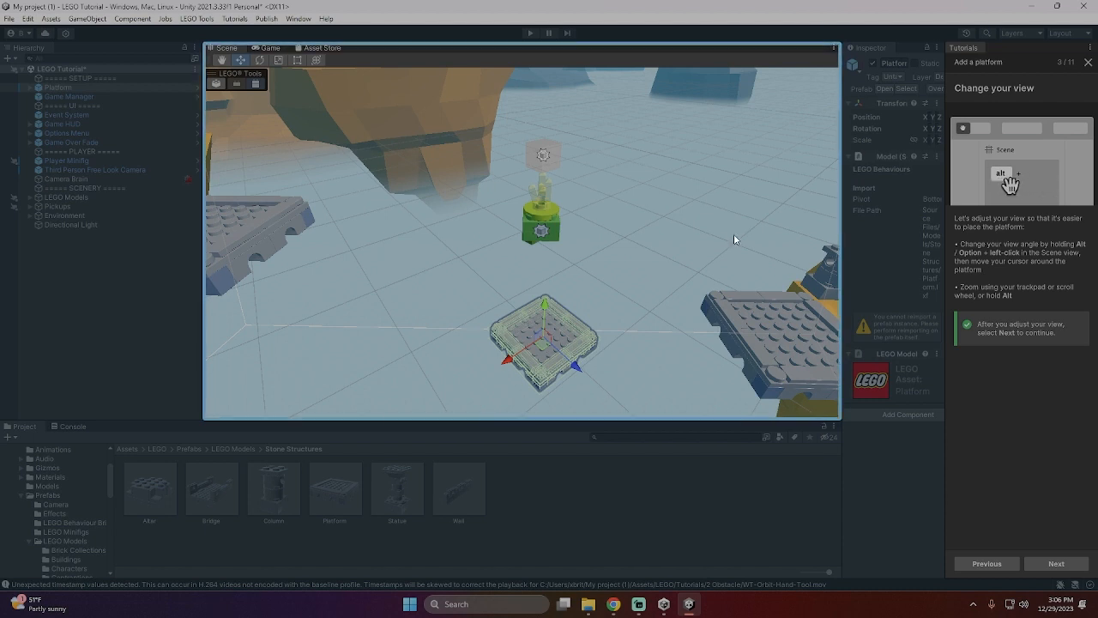
- Orbit and zoom the Scene view around the new platform, and continue the tutorial to its Move Tool page
{"action": "key", "text": "alt"}
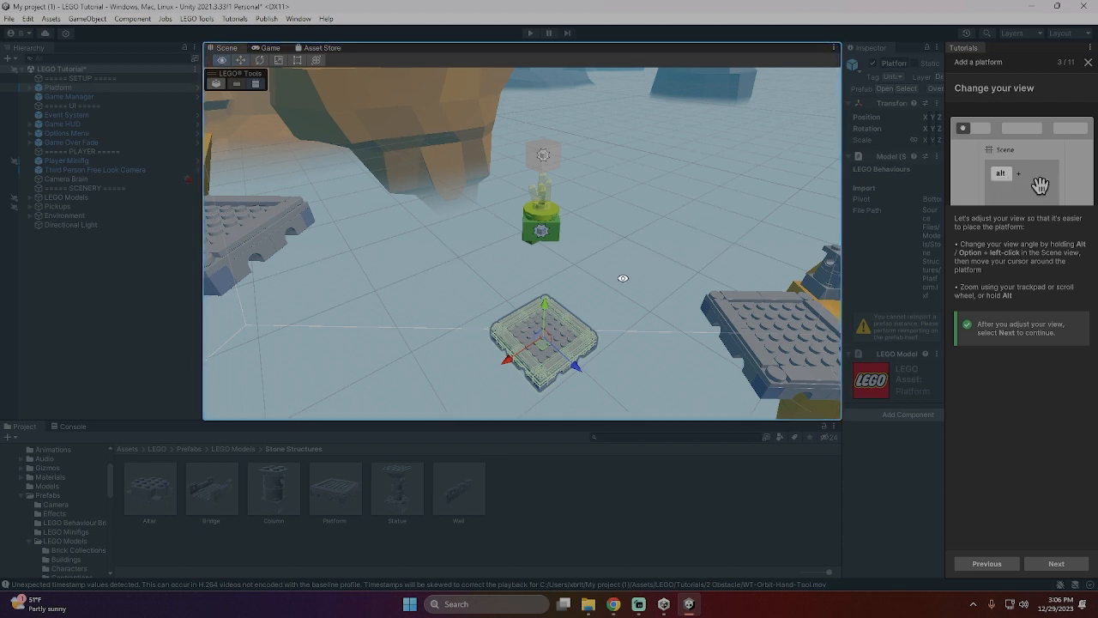
{"action": "right_click_drag", "start_coordinate": [640, 287], "coordinate": [329, 573], "text": "alt"}
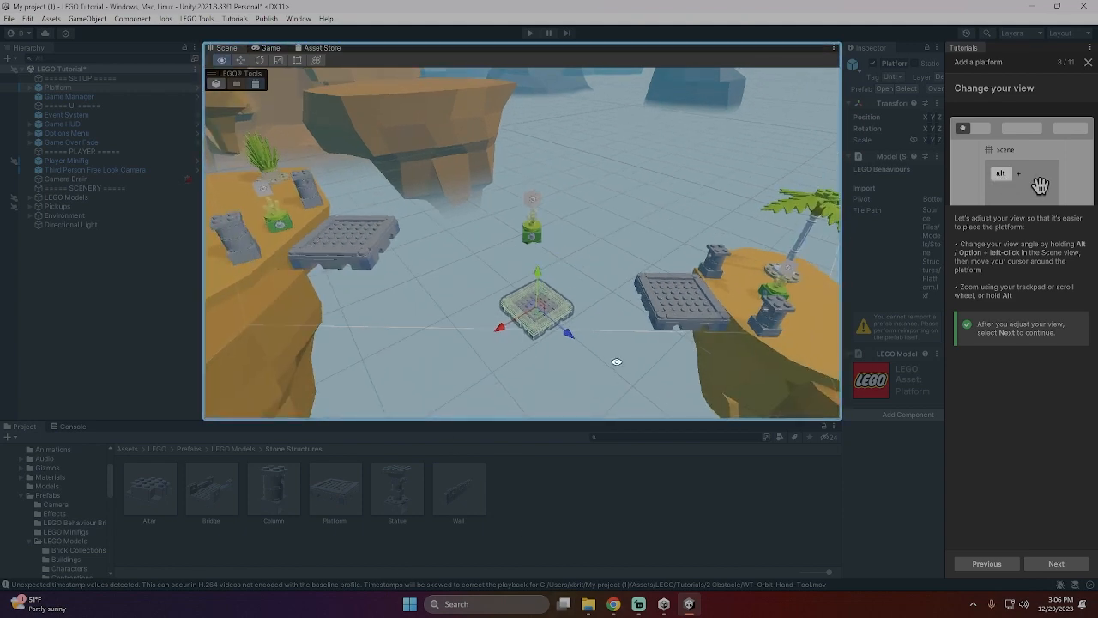
{"action": "right_click_drag", "start_coordinate": [617, 362], "coordinate": [510, 611], "text": "alt"}
{"action": "scroll", "coordinate": [540, 351], "scroll_direction": "down", "scroll_amount": 6}
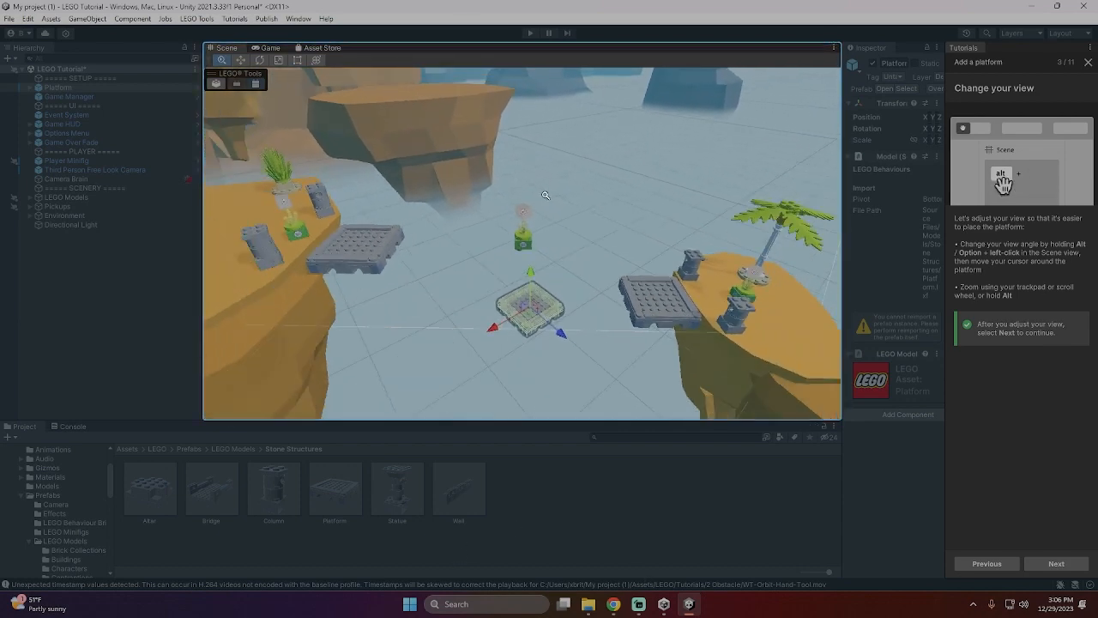
{"action": "left_click", "coordinate": [1060, 566]}
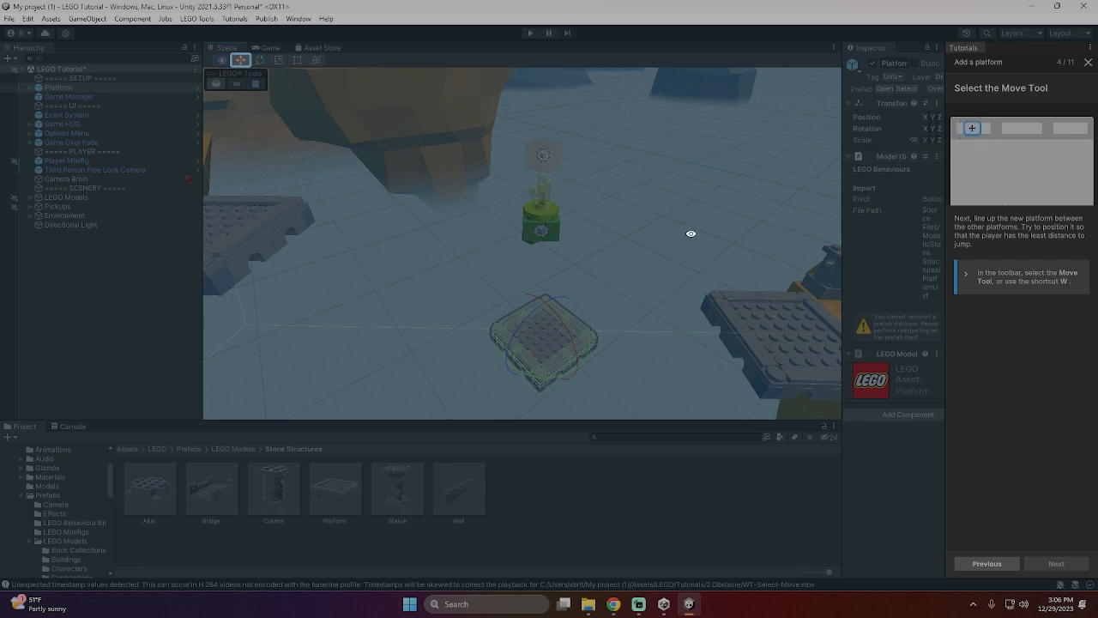
- Select the Move Tool and move the new platform toward the collectable crystal
{"action": "left_click", "coordinate": [238, 59]}
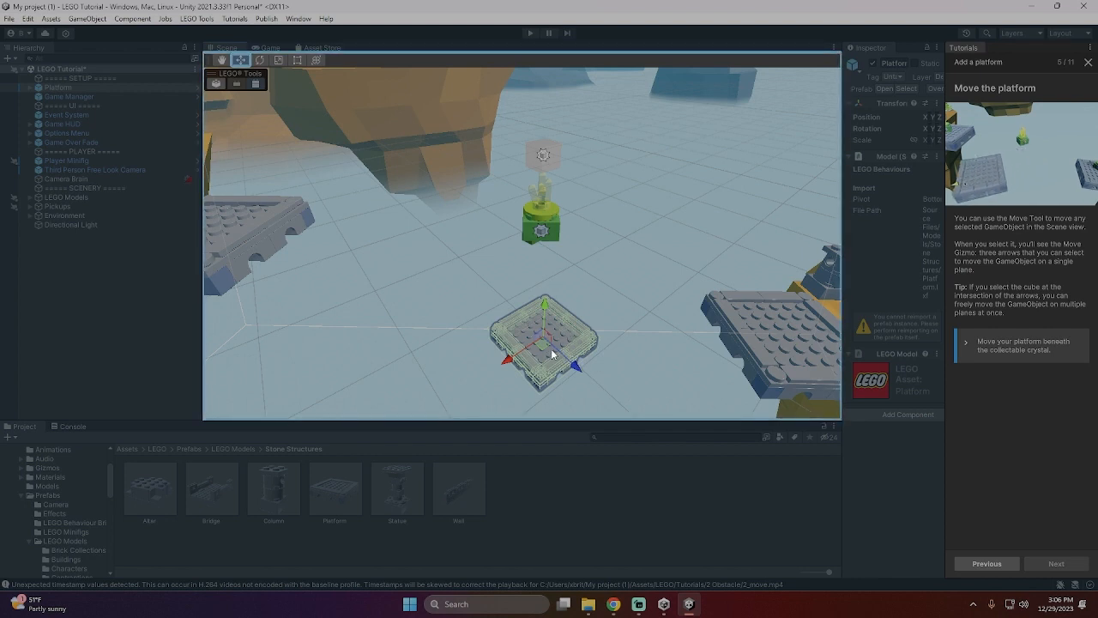
{"action": "left_click_drag", "start_coordinate": [545, 329], "coordinate": [608, 337]}
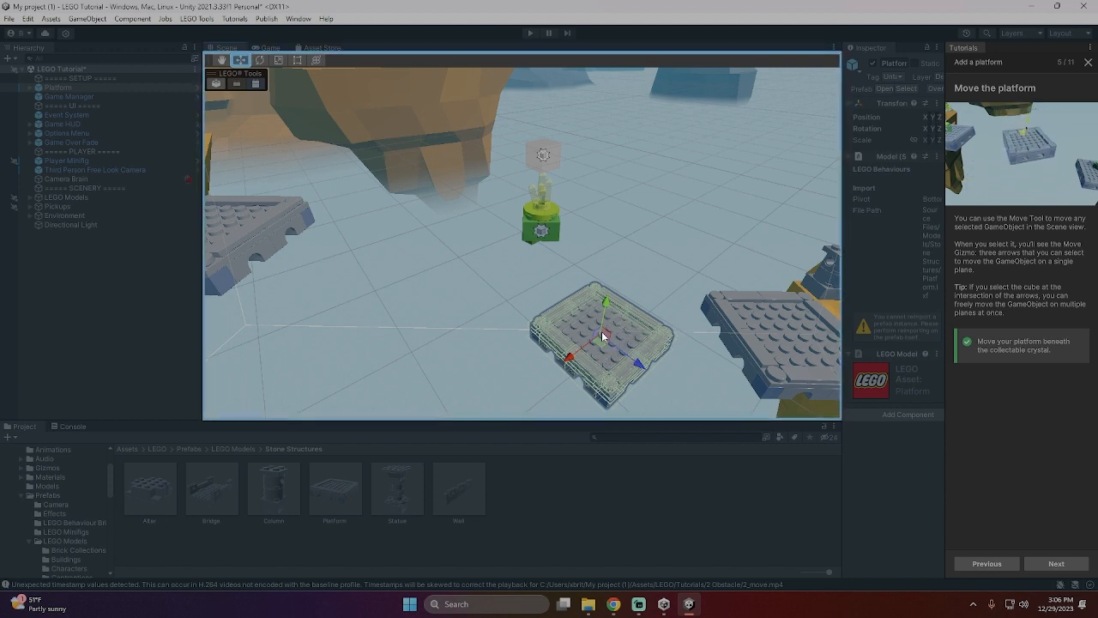
{"action": "left_click_drag", "start_coordinate": [601, 331], "coordinate": [567, 274]}
{"action": "scroll", "coordinate": [583, 317], "scroll_direction": "down", "scroll_amount": 9}
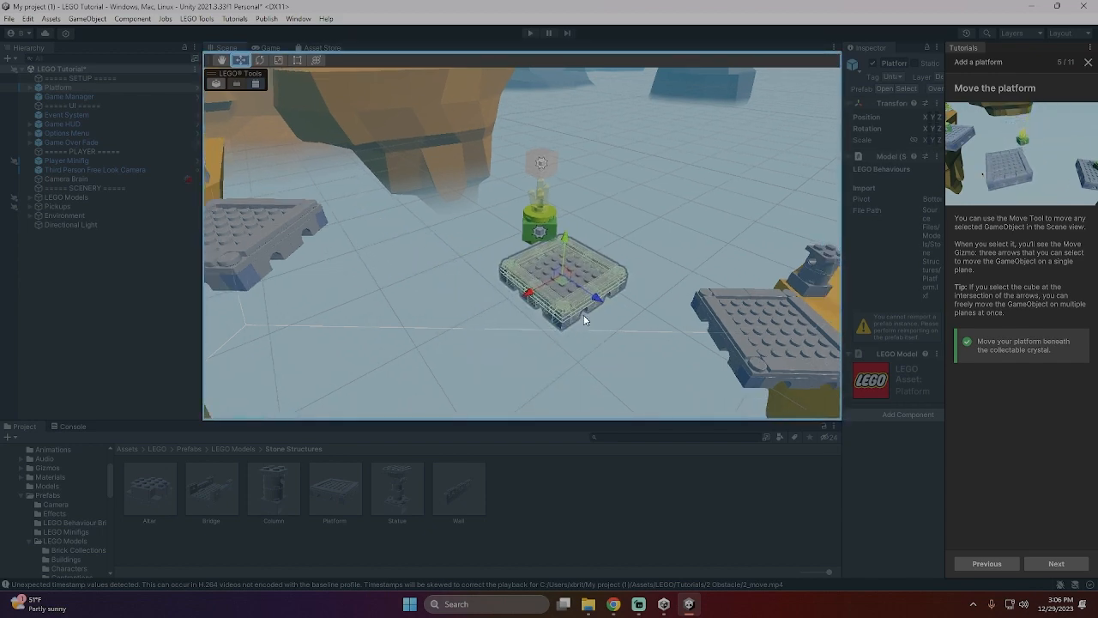
{"action": "scroll", "coordinate": [583, 301], "scroll_direction": "down", "scroll_amount": 3}
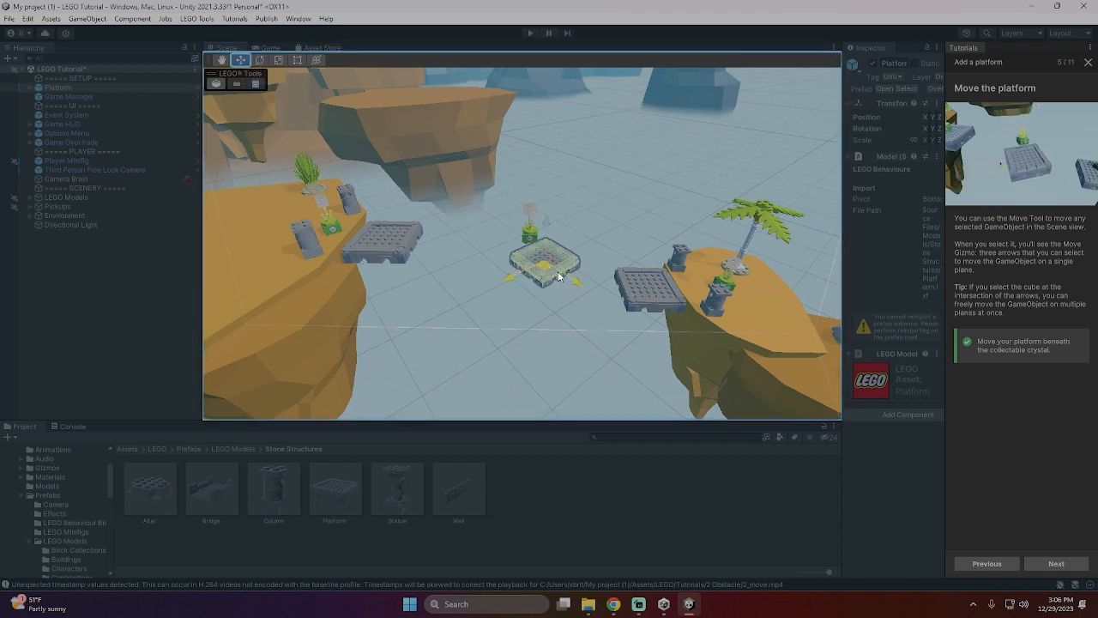
- Reposition the platform in the gap between the two stone platforms, lining it up beneath the crystal
{"action": "left_click_drag", "start_coordinate": [569, 284], "coordinate": [563, 295]}
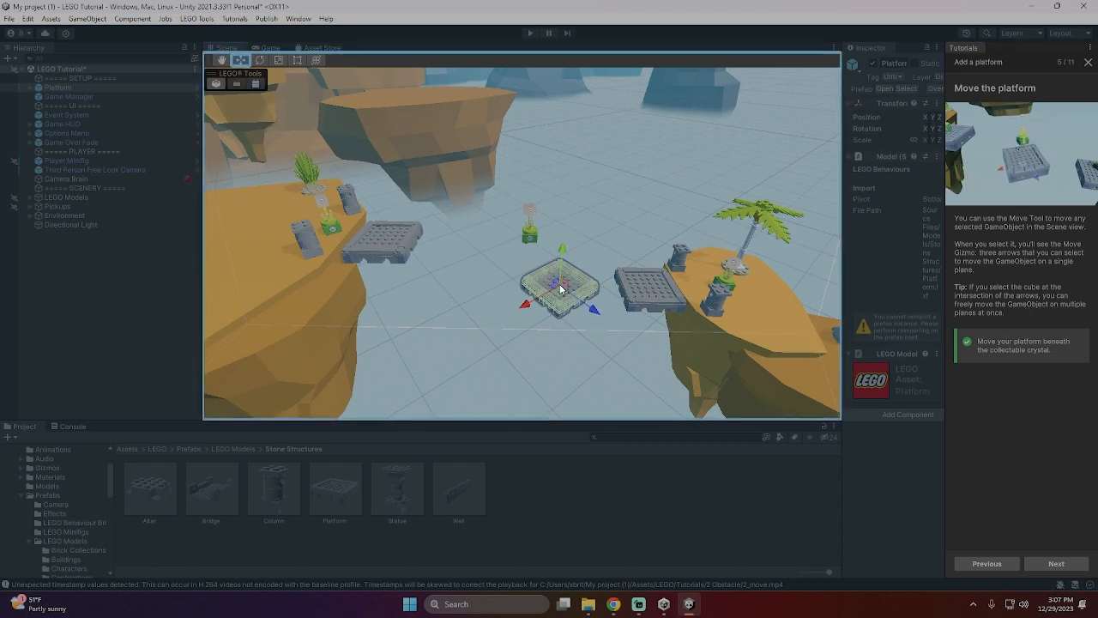
{"action": "mouse_move", "coordinate": [560, 290]}
{"action": "left_mouse_down"}
{"action": "mouse_move", "coordinate": [555, 249]}
{"action": "mouse_move", "coordinate": [552, 283]}
{"action": "mouse_move", "coordinate": [499, 279]}
{"action": "mouse_move", "coordinate": [555, 285]}
{"action": "left_mouse_up"}
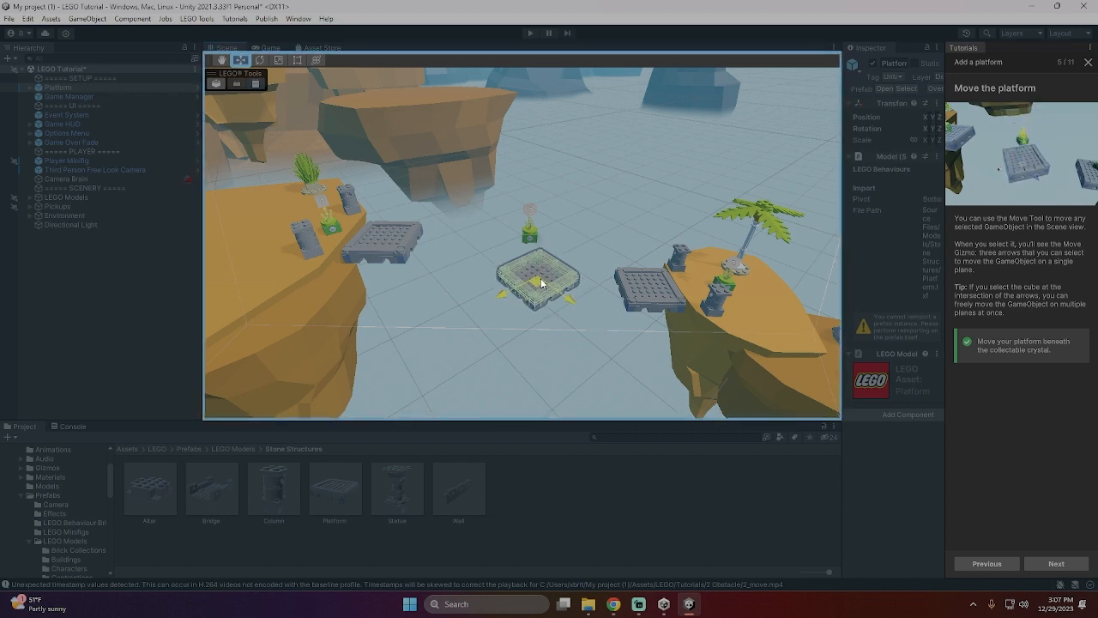
{"action": "left_click_drag", "start_coordinate": [541, 283], "coordinate": [521, 255]}
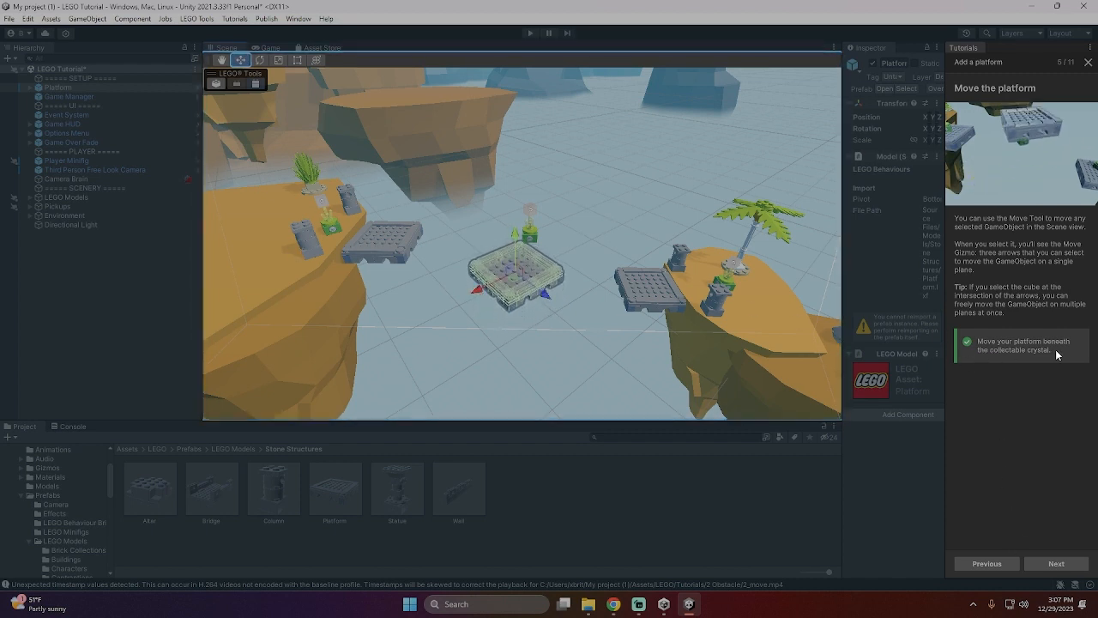
{"action": "left_click_drag", "start_coordinate": [514, 271], "coordinate": [533, 289]}
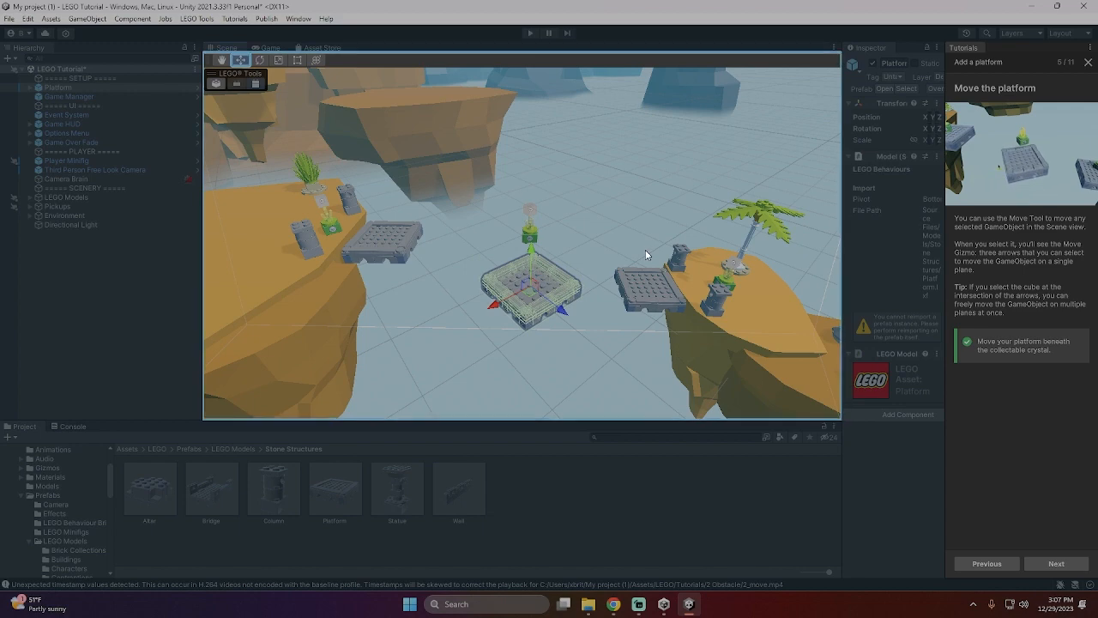
- Move the selected platform across the gap toward the collectable crystal, after viewing it from several angles
{"action": "right_click_drag", "start_coordinate": [645, 254], "coordinate": [533, 256]}
{"action": "right_click_drag", "start_coordinate": [627, 272], "coordinate": [558, 255]}
{"action": "scroll", "coordinate": [558, 255], "scroll_direction": "down", "scroll_amount": 2}
{"action": "scroll", "coordinate": [619, 257], "scroll_direction": "down", "scroll_amount": 10}
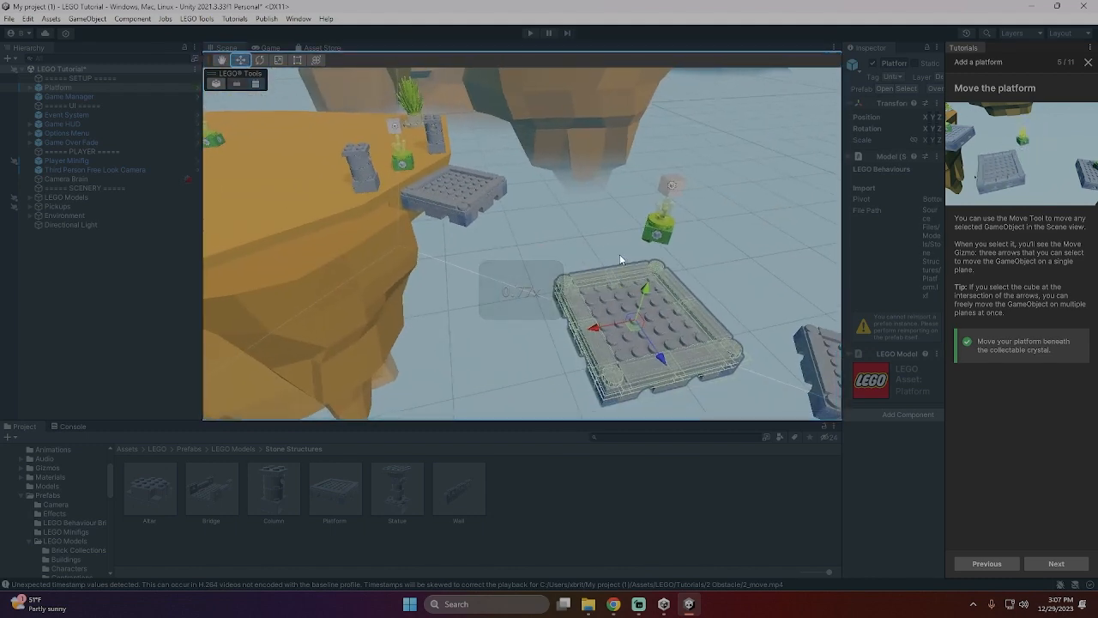
{"action": "right_click_drag", "start_coordinate": [620, 258], "coordinate": [614, 220]}
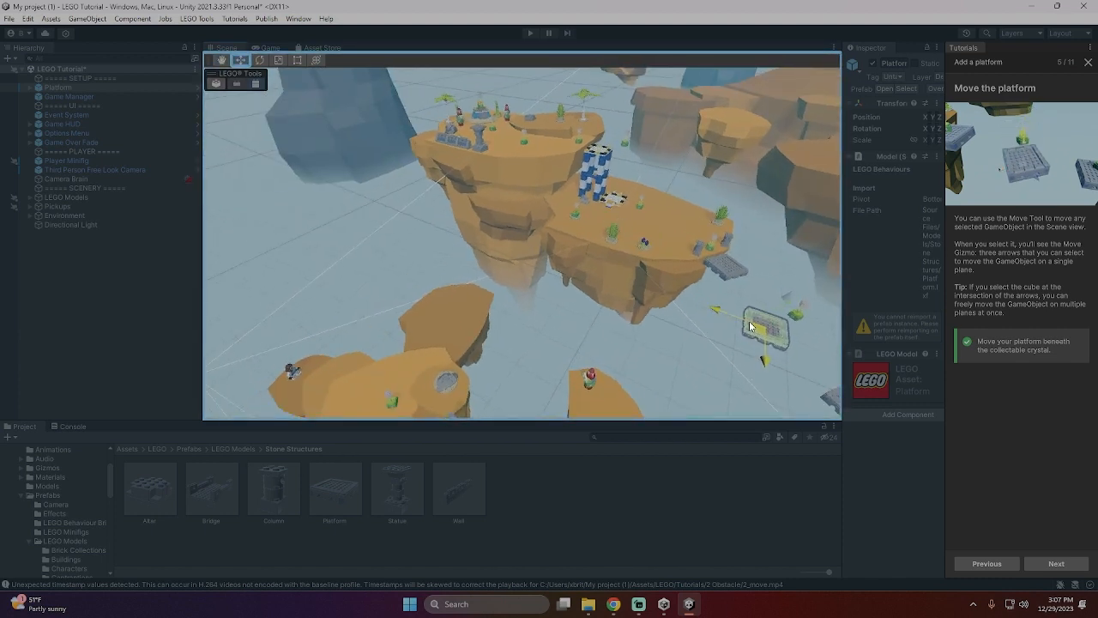
{"action": "left_click_drag", "start_coordinate": [743, 323], "coordinate": [734, 319]}
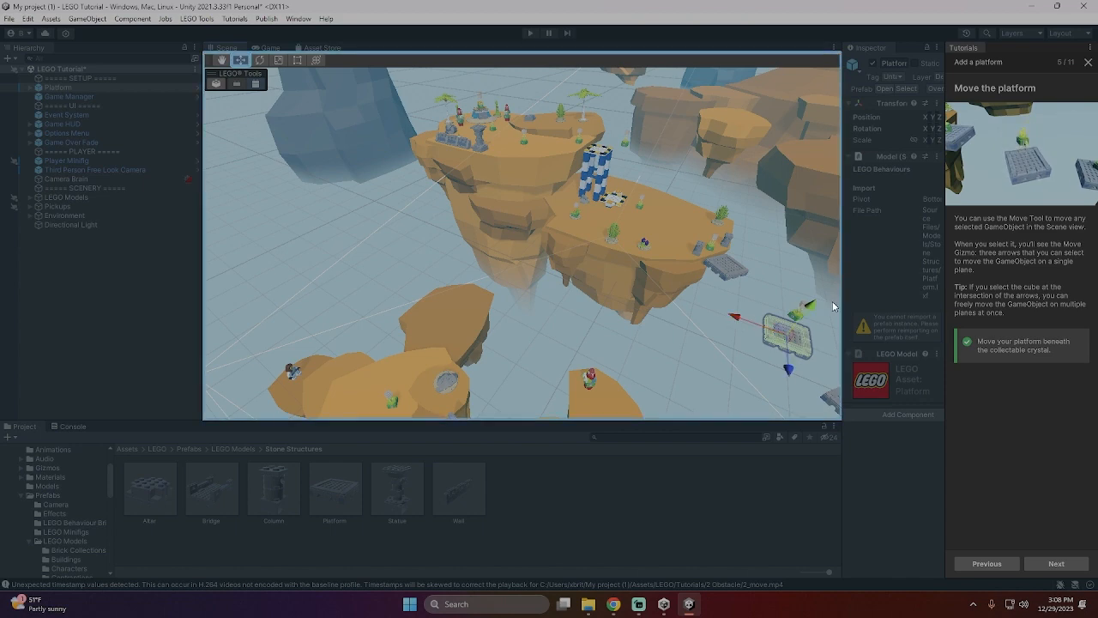
- Fine-tune the platform's position so that it sits directly beneath the collectable crystal
{"action": "right_click_drag", "start_coordinate": [832, 306], "coordinate": [1034, 306]}
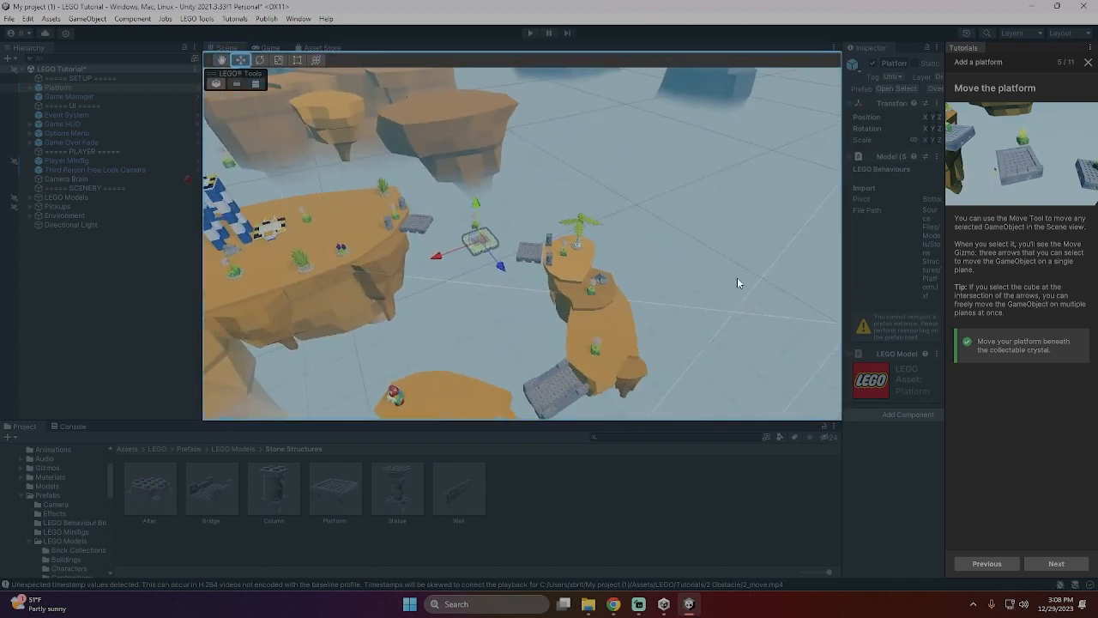
{"action": "scroll", "coordinate": [525, 230], "scroll_direction": "up", "scroll_amount": 15}
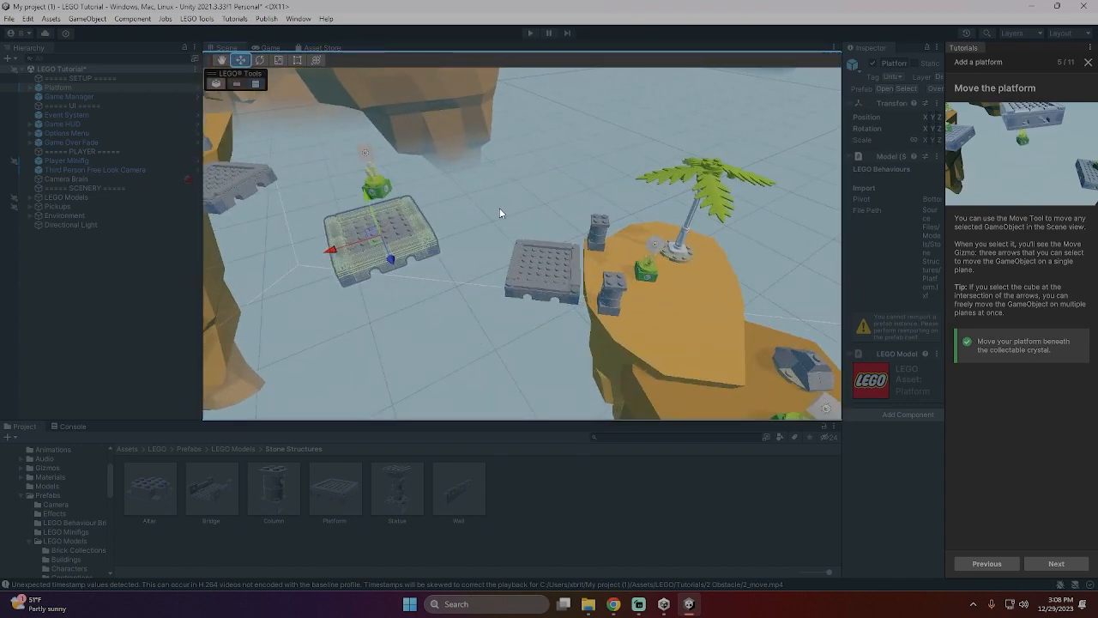
{"action": "scroll", "coordinate": [500, 213], "scroll_direction": "up", "scroll_amount": 5}
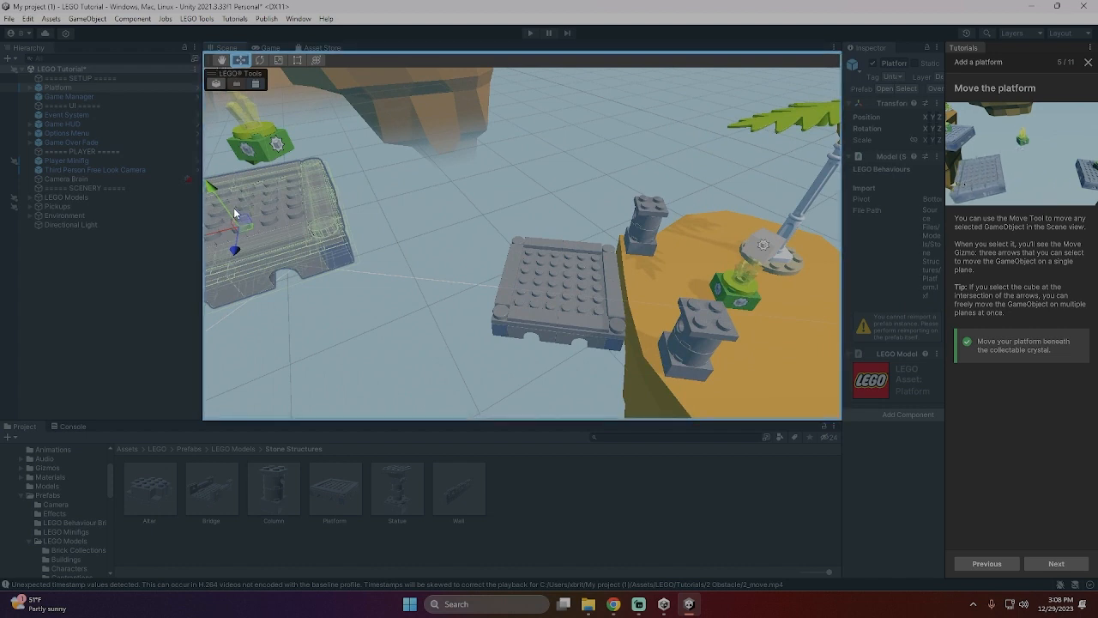
{"action": "left_click_drag", "start_coordinate": [228, 208], "coordinate": [289, 252]}
{"action": "right_click_drag", "start_coordinate": [352, 242], "coordinate": [143, 206]}
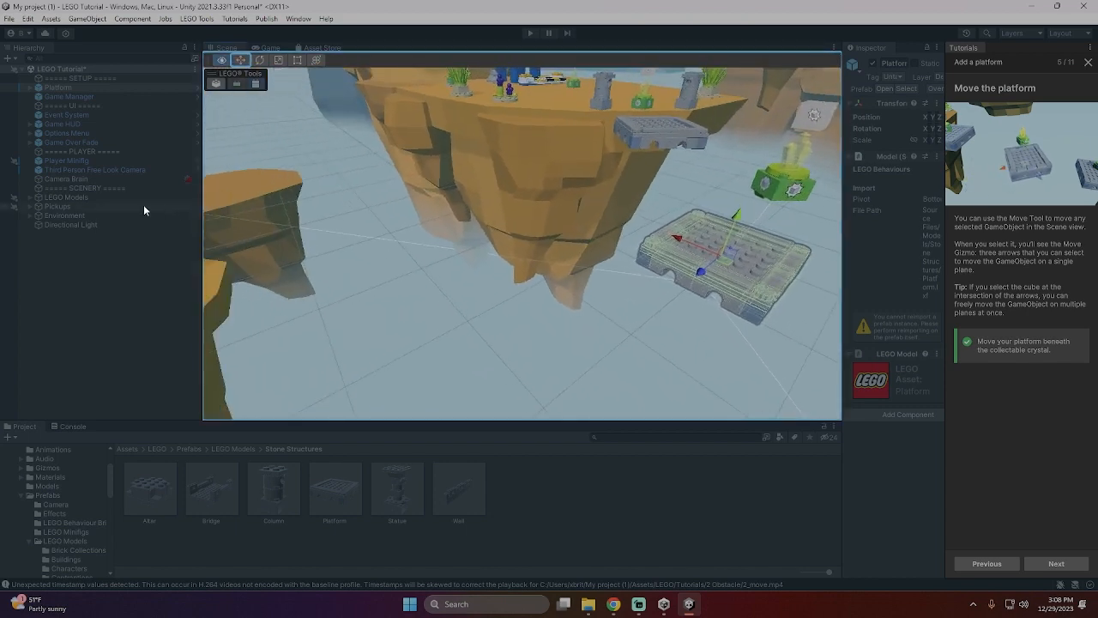
{"action": "left_click_drag", "start_coordinate": [689, 242], "coordinate": [734, 275]}
- Examine the platform's alignment with the crystal and with the jump-off and landing platforms from several angles
{"action": "right_click_drag", "start_coordinate": [609, 255], "coordinate": [767, 234]}
{"action": "scroll", "coordinate": [721, 243], "scroll_direction": "down", "scroll_amount": 8}
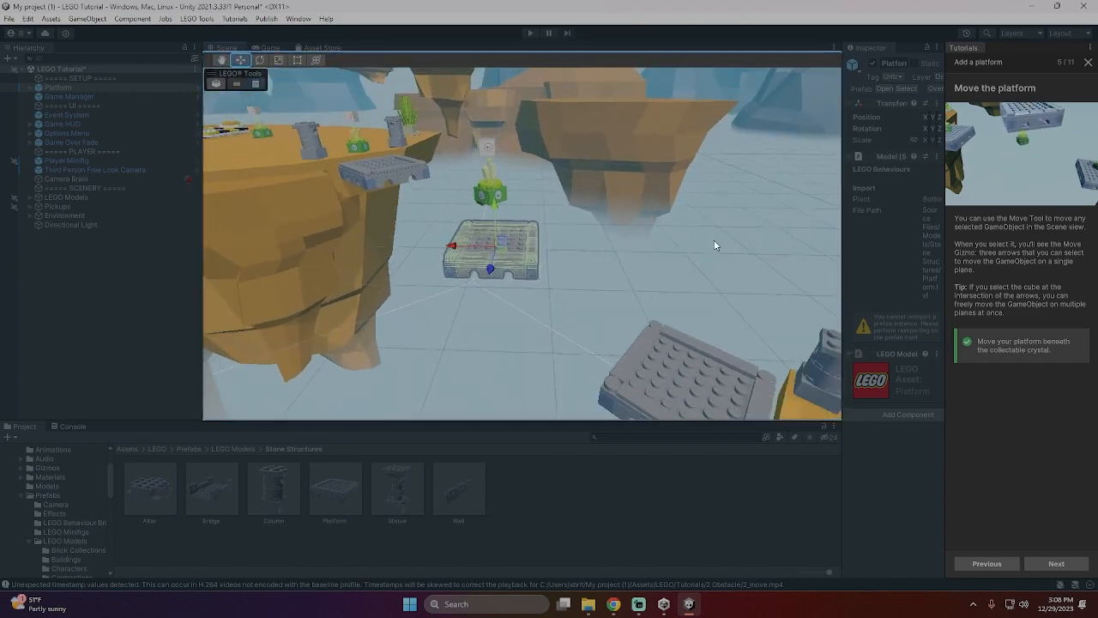
{"action": "scroll", "coordinate": [638, 247], "scroll_direction": "down", "scroll_amount": 5}
{"action": "middle_click_drag", "start_coordinate": [402, 194], "coordinate": [527, 179]}
{"action": "right_click_drag", "start_coordinate": [527, 180], "coordinate": [620, 174]}
{"action": "right_click_drag", "start_coordinate": [482, 184], "coordinate": [639, 211]}
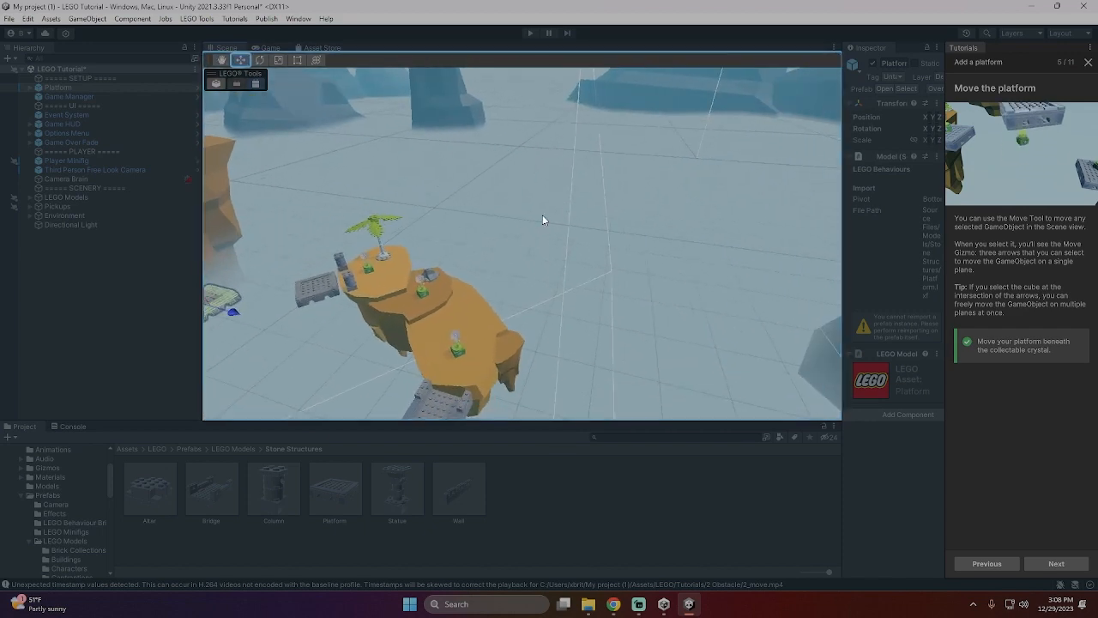
{"action": "right_click_drag", "start_coordinate": [446, 230], "coordinate": [536, 249]}
{"action": "right_click_drag", "start_coordinate": [408, 222], "coordinate": [236, 245]}
{"action": "scroll", "coordinate": [237, 238], "scroll_direction": "up", "scroll_amount": 5}
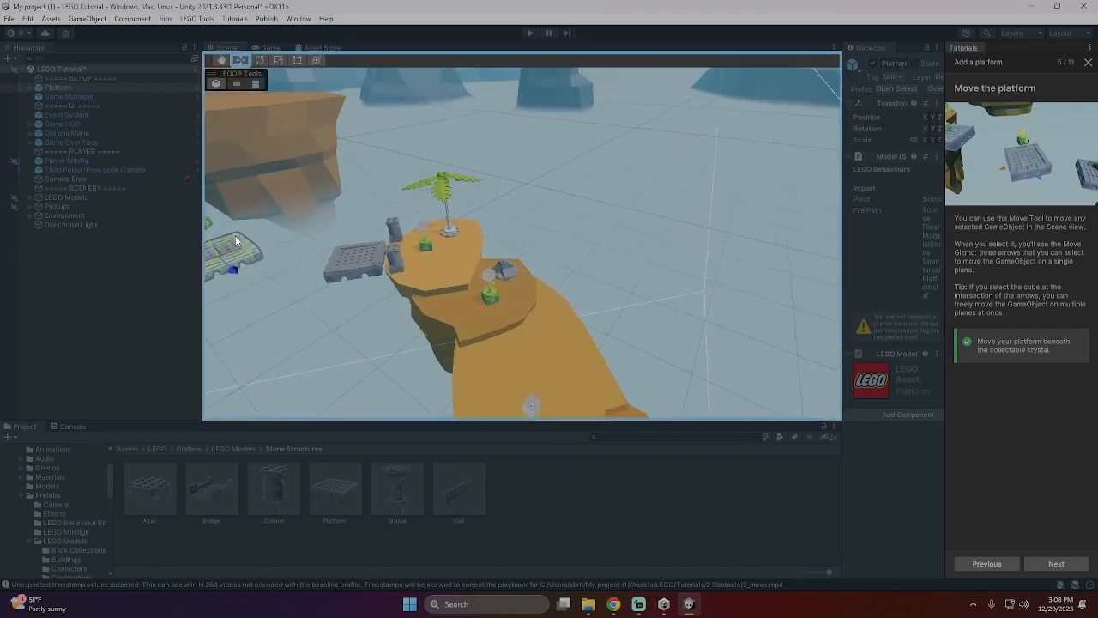
{"action": "right_click_drag", "start_coordinate": [514, 211], "coordinate": [273, 177]}
{"action": "scroll", "coordinate": [529, 232], "scroll_direction": "up", "scroll_amount": 5}
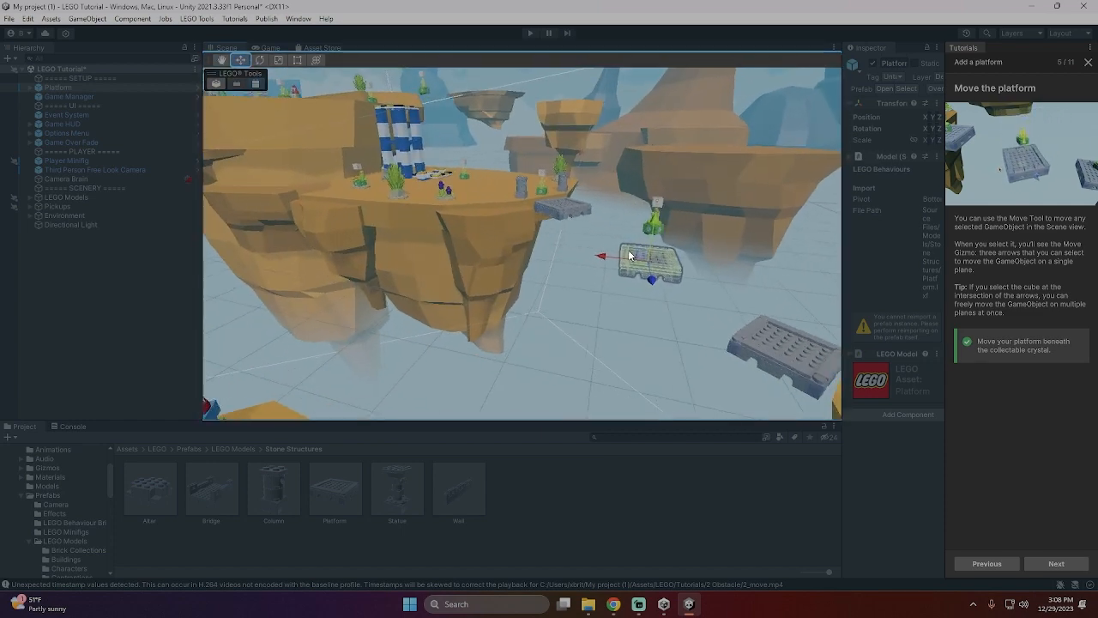
{"action": "right_click_drag", "start_coordinate": [730, 247], "coordinate": [795, 224]}
{"action": "scroll", "coordinate": [661, 262], "scroll_direction": "up", "scroll_amount": 3}
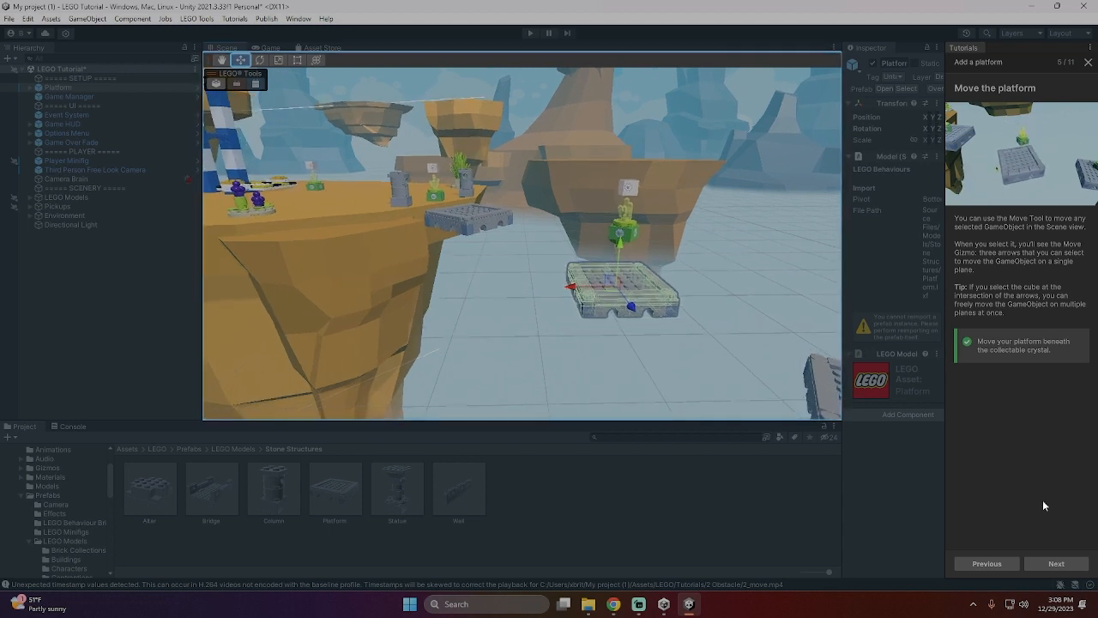
- Continue the tutorial, select the Rotate Tool and rotate the new platform around its green y-axis
{"action": "left_click", "coordinate": [1054, 561]}
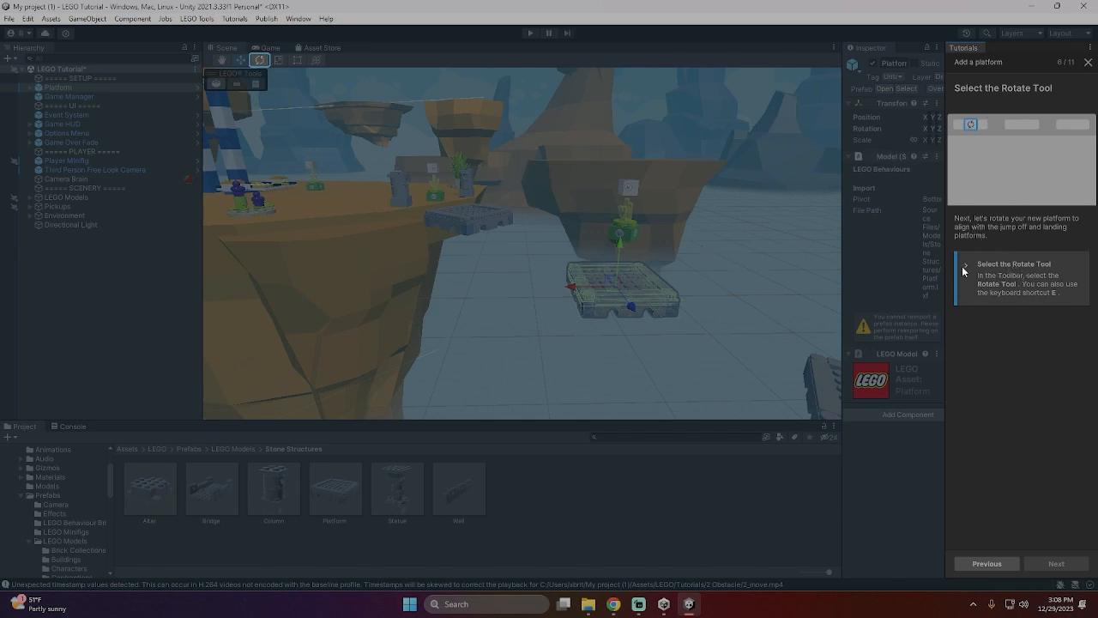
{"action": "left_click", "coordinate": [262, 62]}
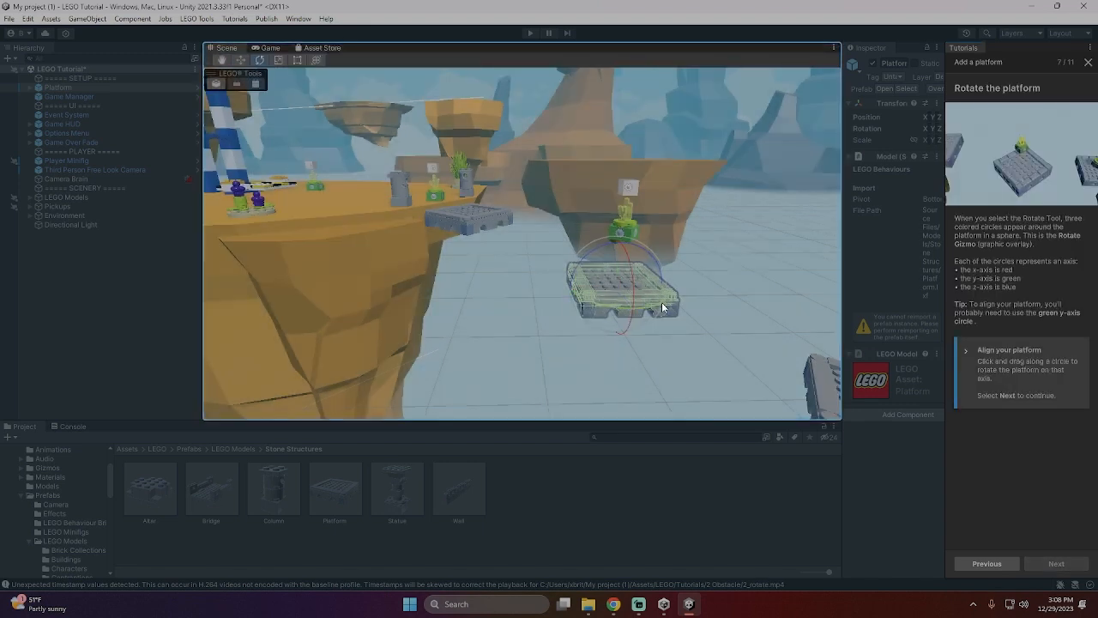
{"action": "left_click_drag", "start_coordinate": [660, 302], "coordinate": [613, 312]}
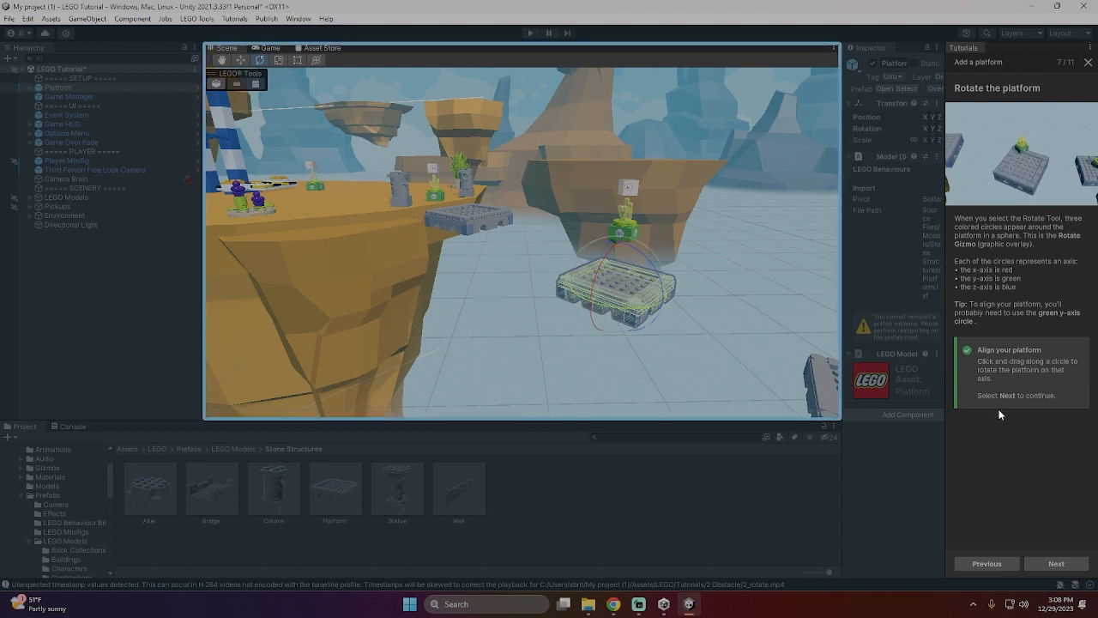
- Continue to the tutorial's Play Mode page, start the game and run the minifigure over the first bridge to the small island's crystal
{"action": "left_click", "coordinate": [1056, 564]}
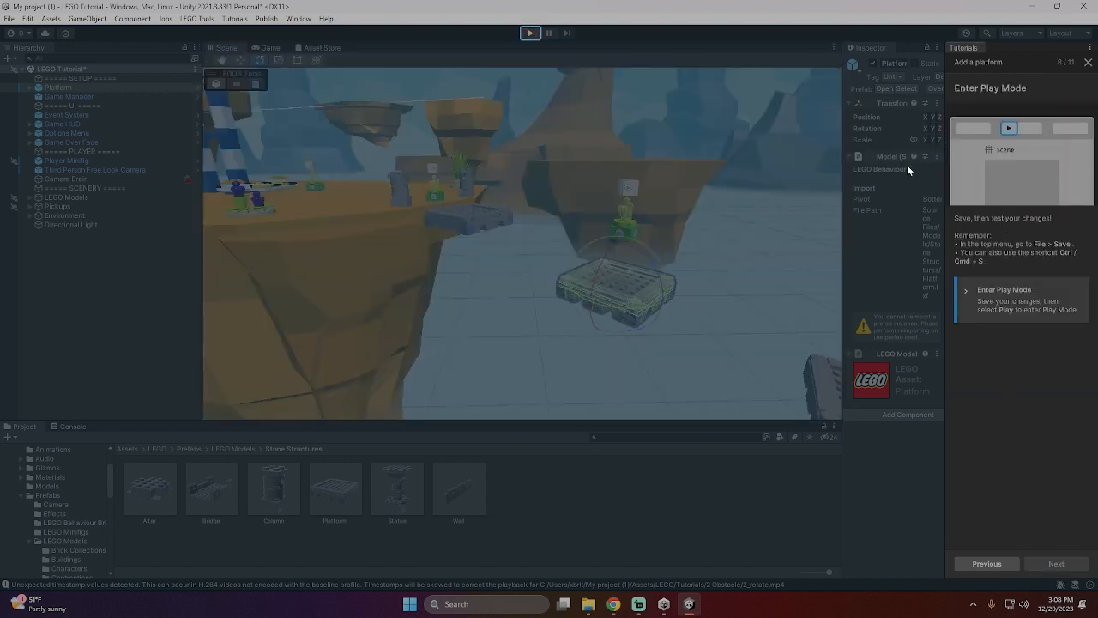
{"action": "left_click", "coordinate": [531, 33]}
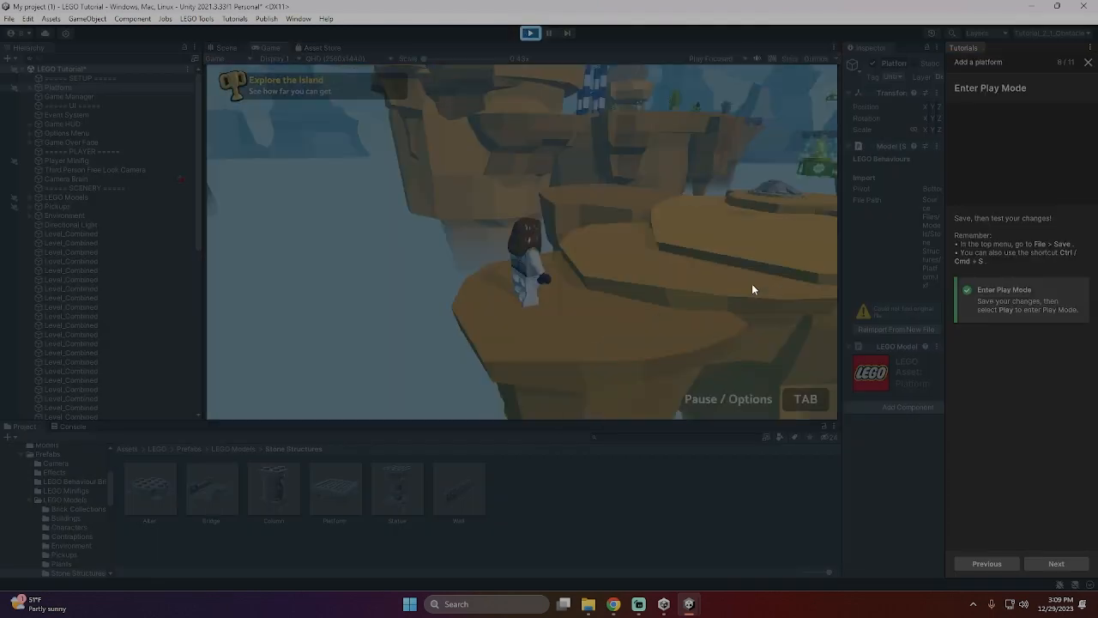
{"action": "key", "text": "w"}
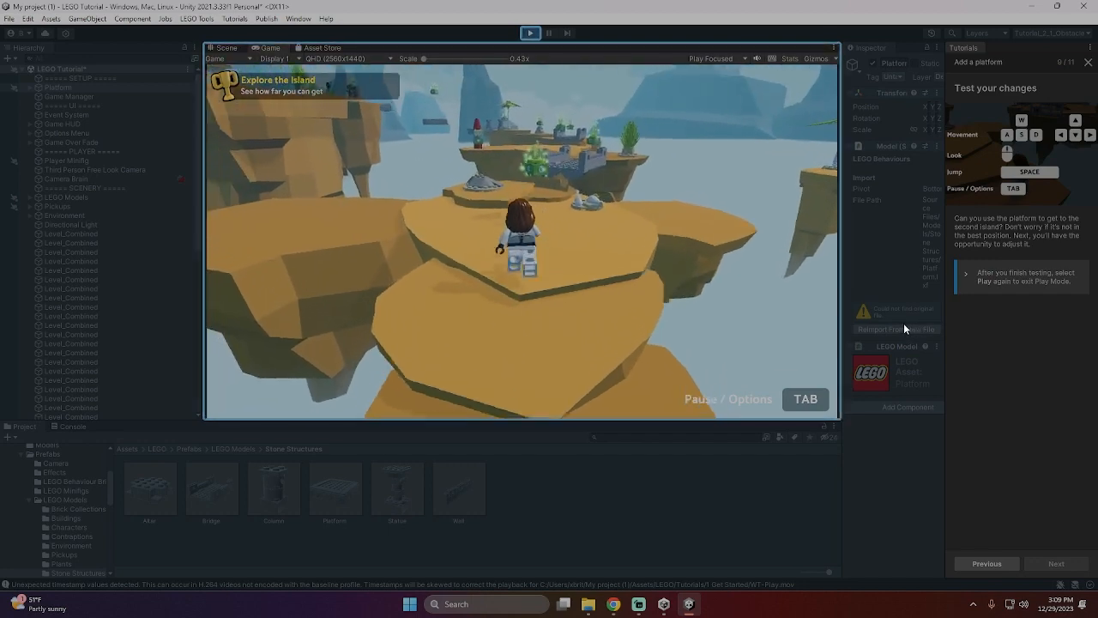
{"action": "key", "text": "w"}
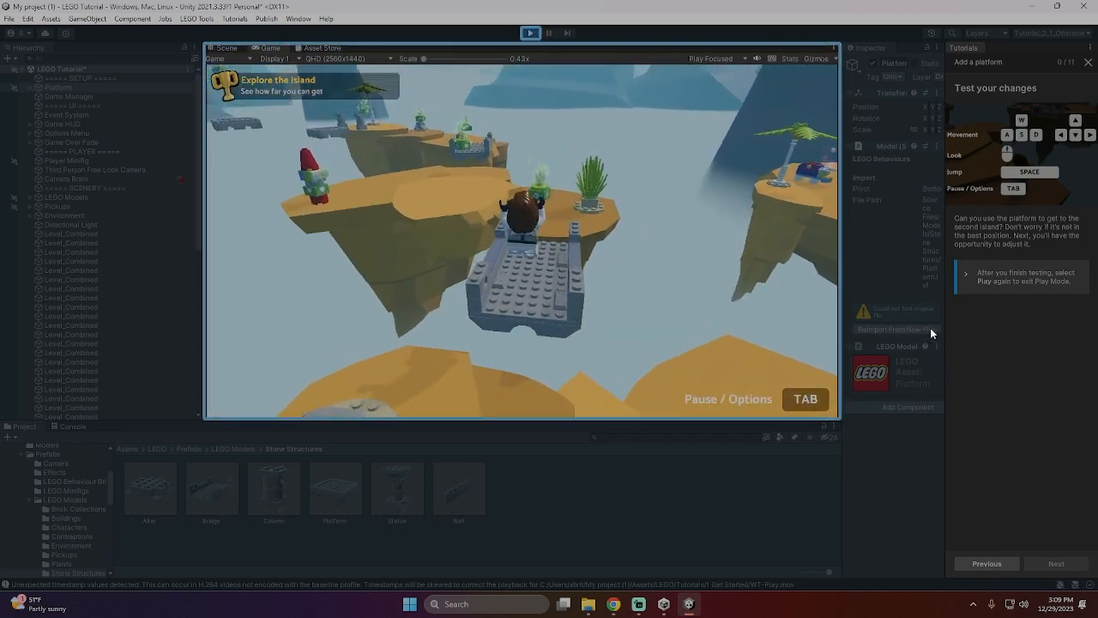
{"action": "key", "text": "space"}
{"action": "key", "text": "d"}
{"action": "key", "text": "s"}
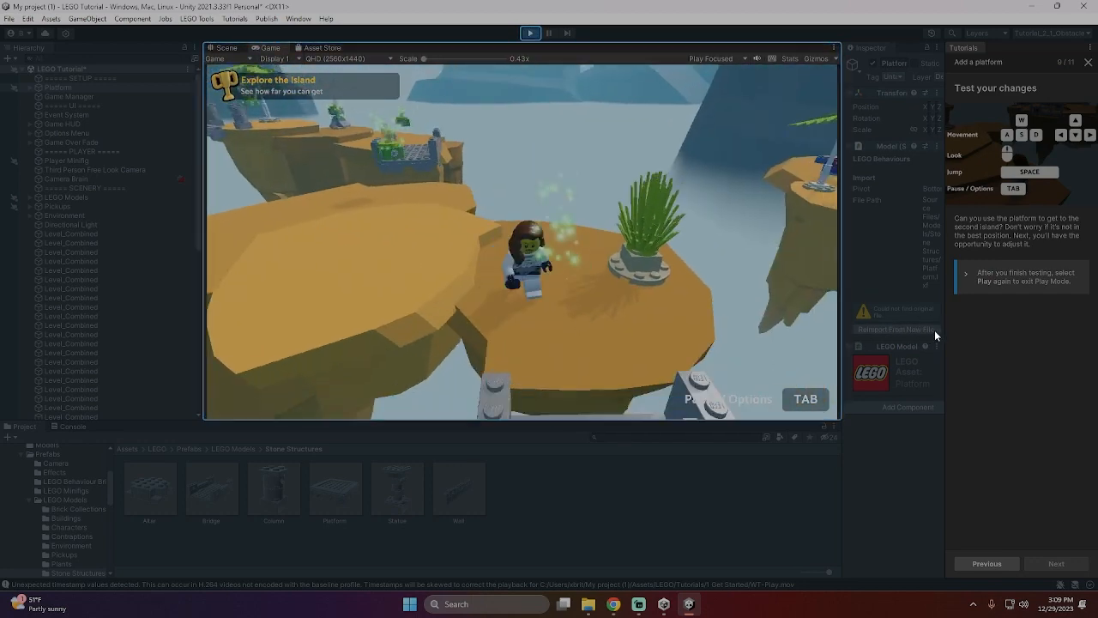
- Run the minifigure over the next bridge and onward to the palm tree near the stone platforms
{"action": "key", "text": "w"}
{"action": "key", "text": "w"}
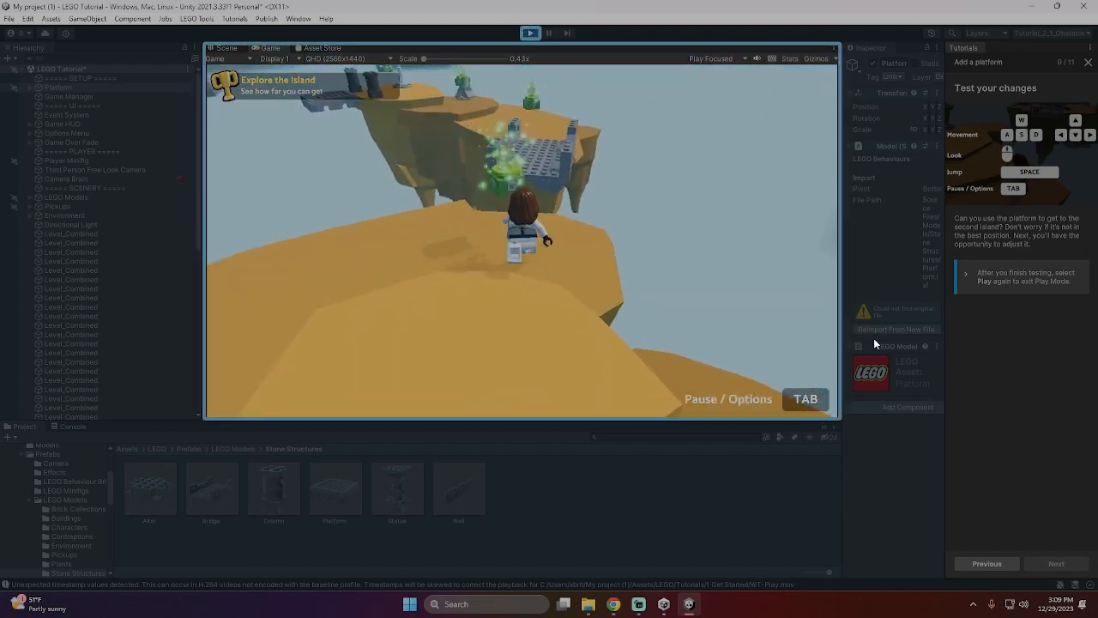
{"action": "key", "text": "space"}
{"action": "key", "text": "w"}
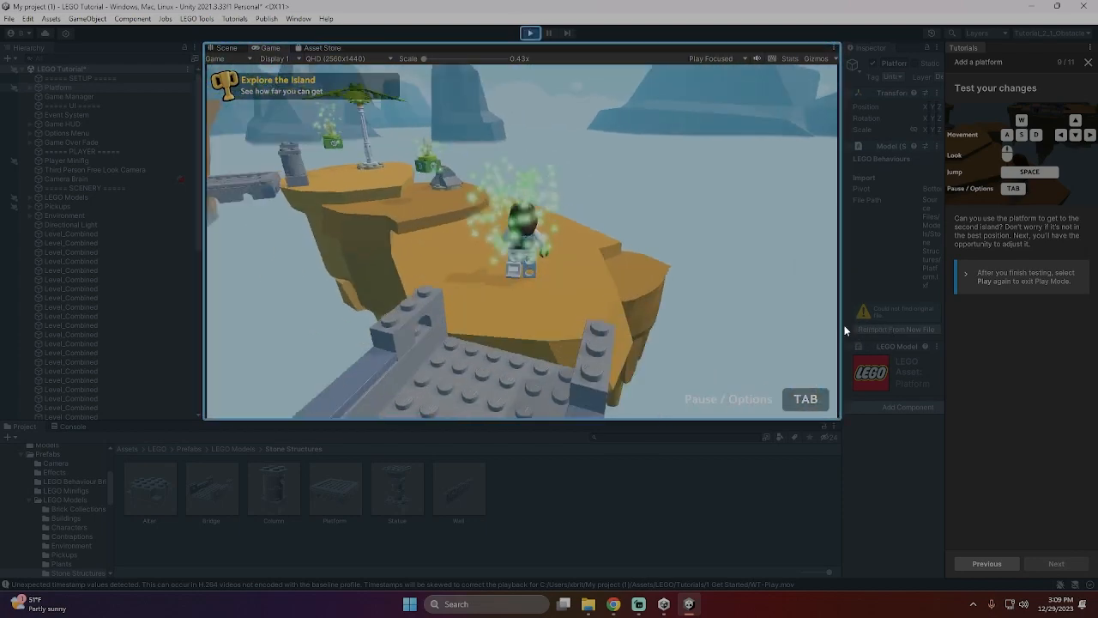
- Test the new platform by jumping the minifigure across it onto the second island
{"action": "key", "text": "w"}
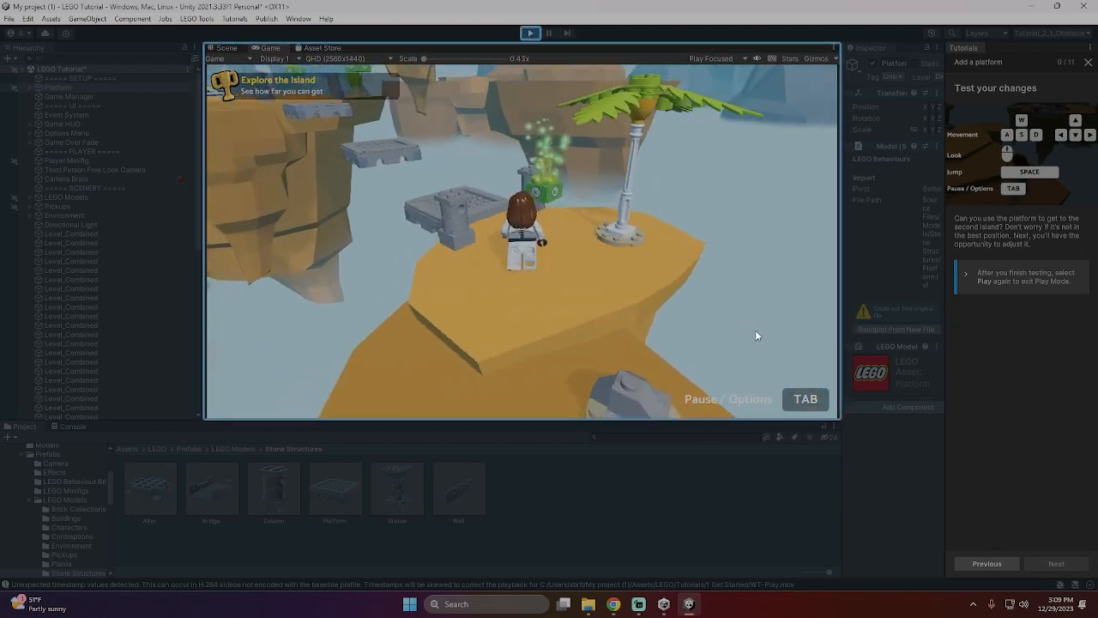
{"action": "key", "text": "w"}
{"action": "key", "text": "space"}
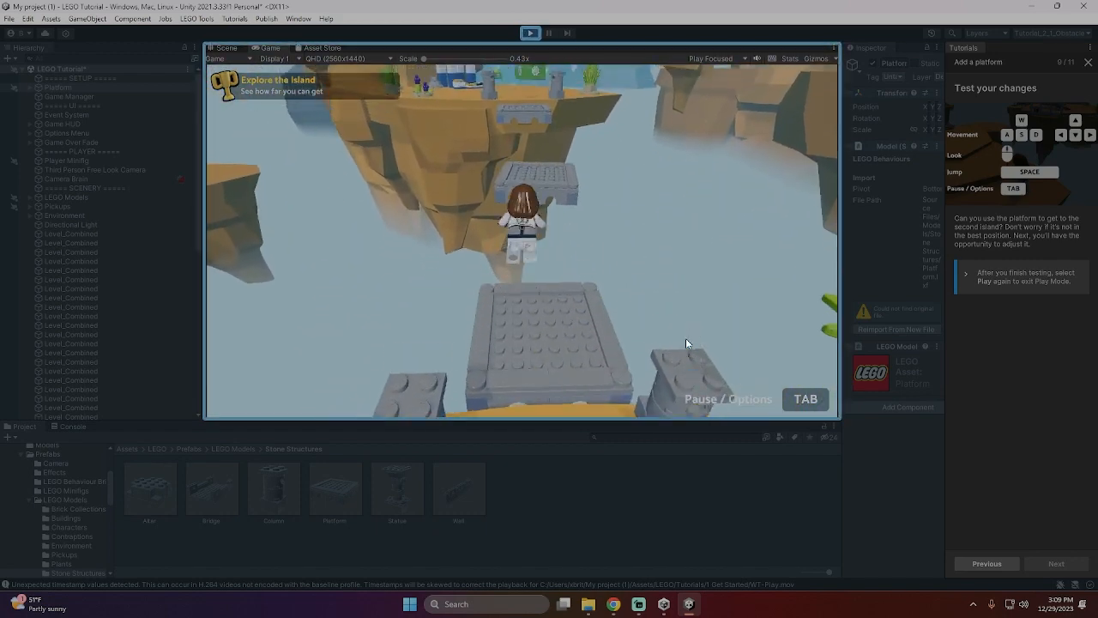
{"action": "key", "text": "w"}
{"action": "key", "text": "space"}
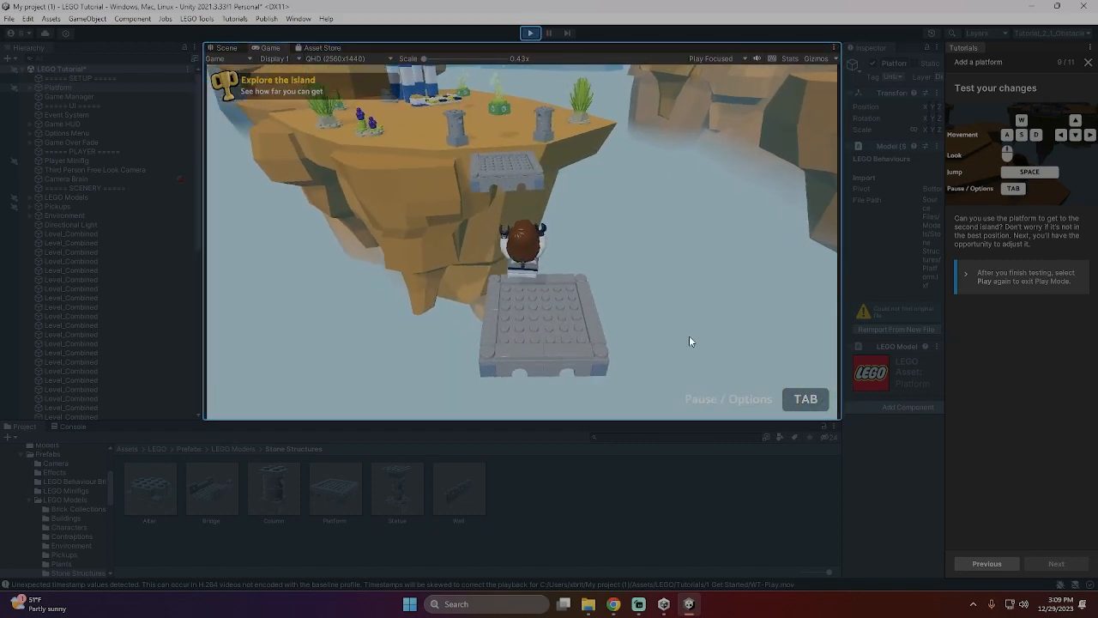
- Run the minifigure to the blue-and-white tower and try to climb it
{"action": "key", "text": "w"}
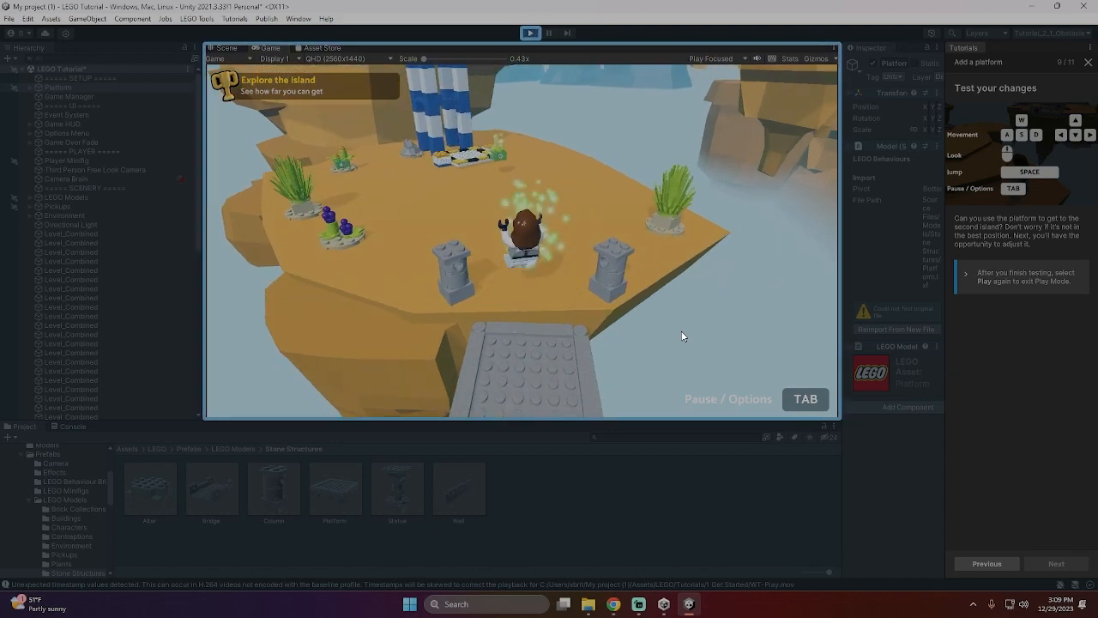
{"action": "key", "text": "w"}
{"action": "key", "text": "space"}
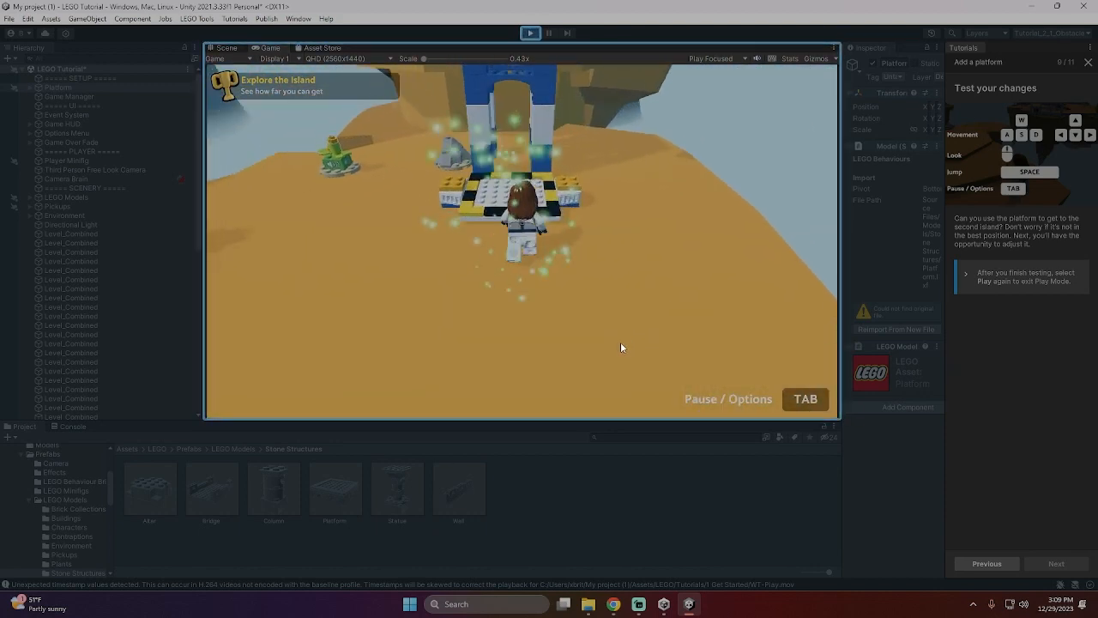
{"action": "key", "text": "w"}
{"action": "key", "text": "space"}
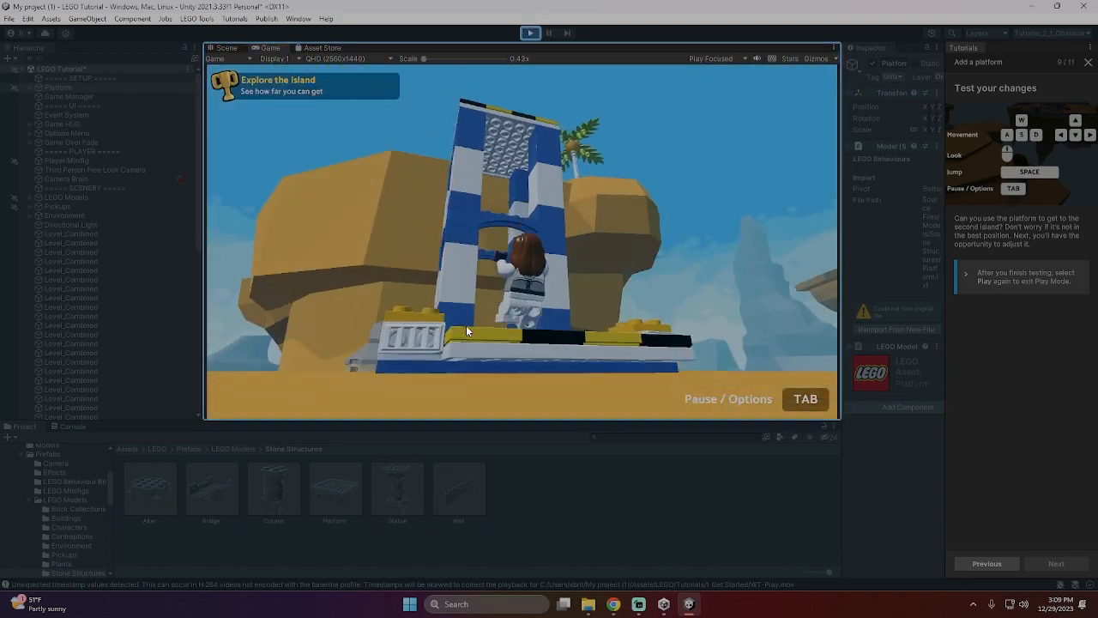
{"action": "key", "text": "s"}
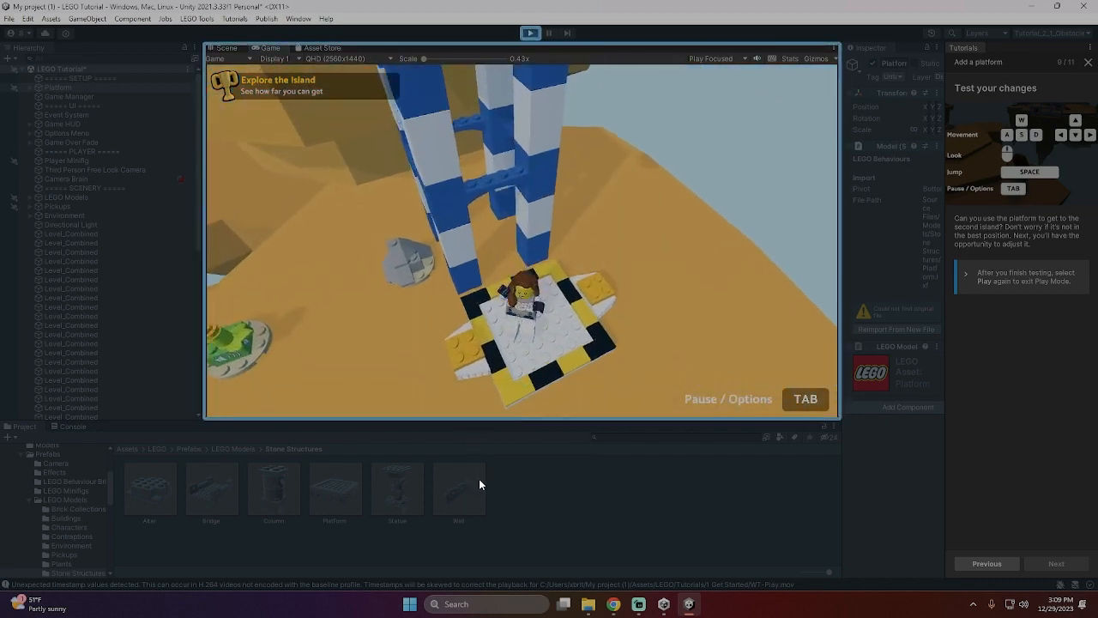
{"action": "key", "text": "a"}
{"action": "key", "text": "w"}
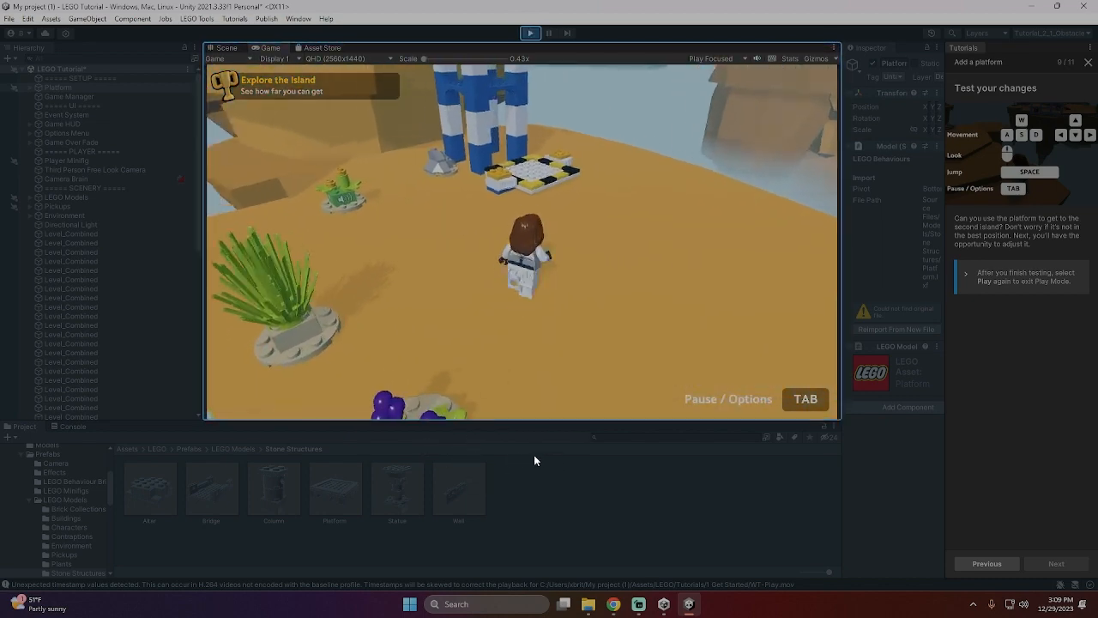
{"action": "key", "text": "space"}
{"action": "key", "text": "space"}
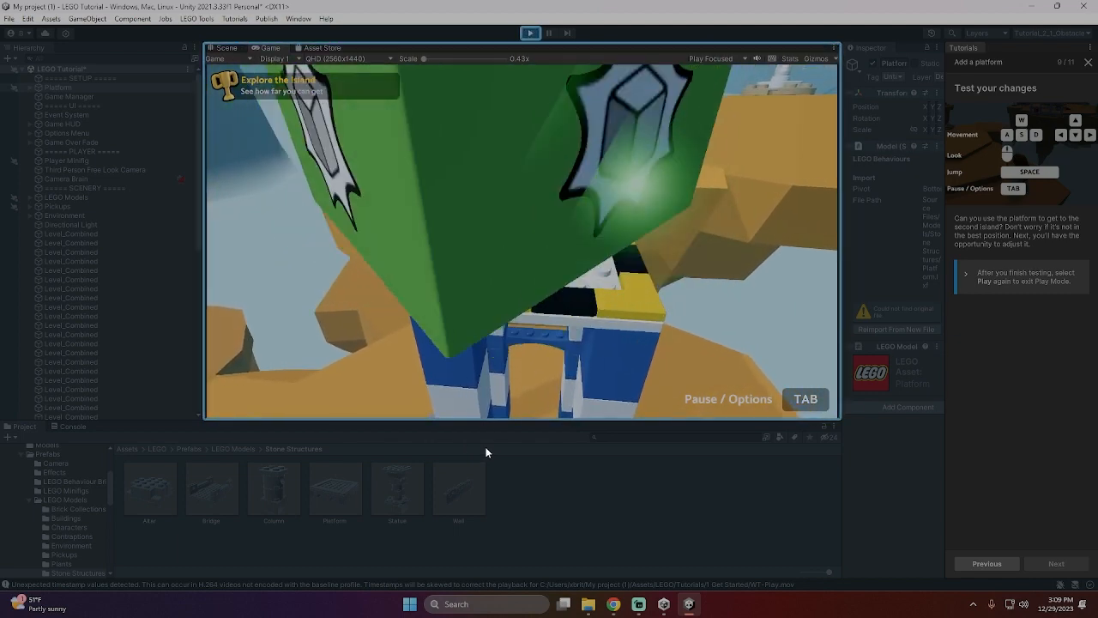
- Jump the minifigure up the blue-and-white tower and onto the upper island to collect its crystal
{"action": "key", "text": "s"}
{"action": "key", "text": "w"}
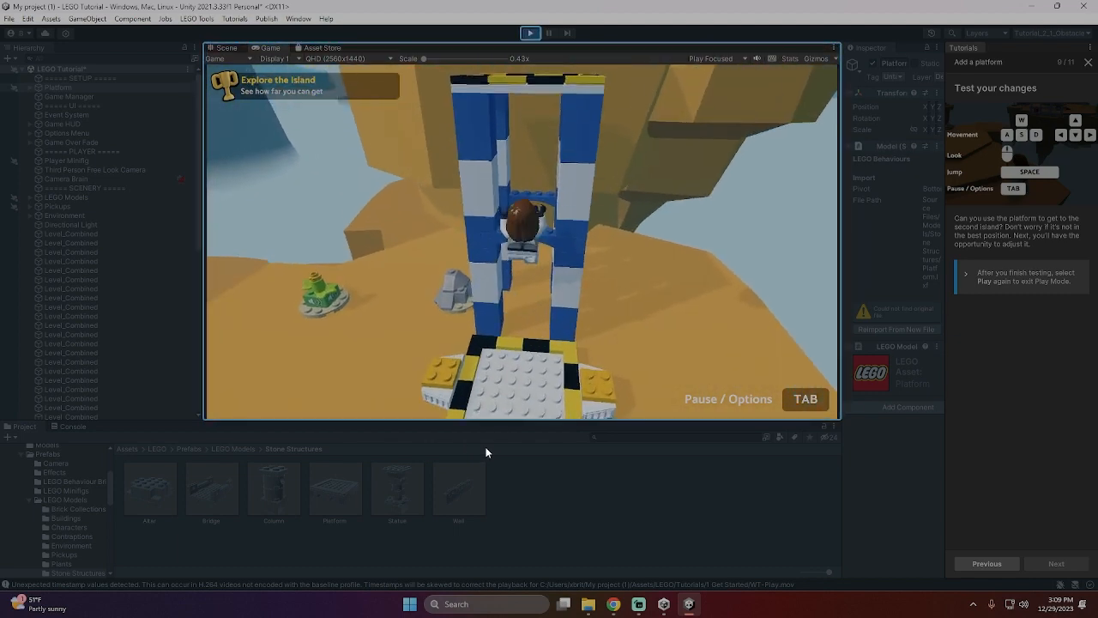
{"action": "key", "text": "space"}
{"action": "key", "text": "space"}
{"action": "key", "text": "space"}
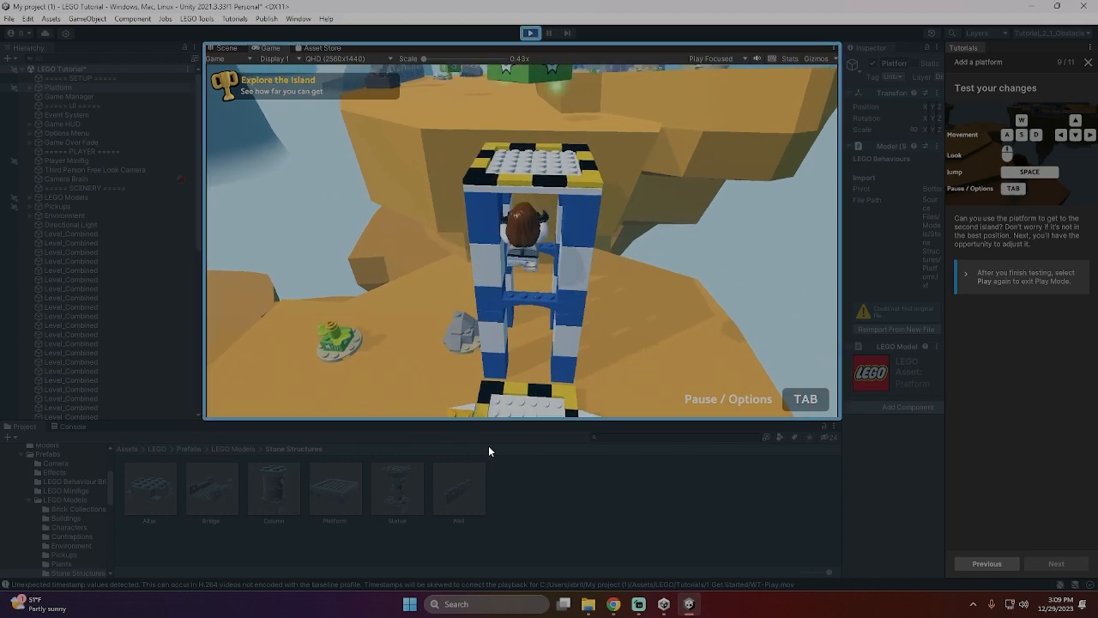
{"action": "key", "text": "space"}
{"action": "key", "text": "space"}
{"action": "key", "text": "space"}
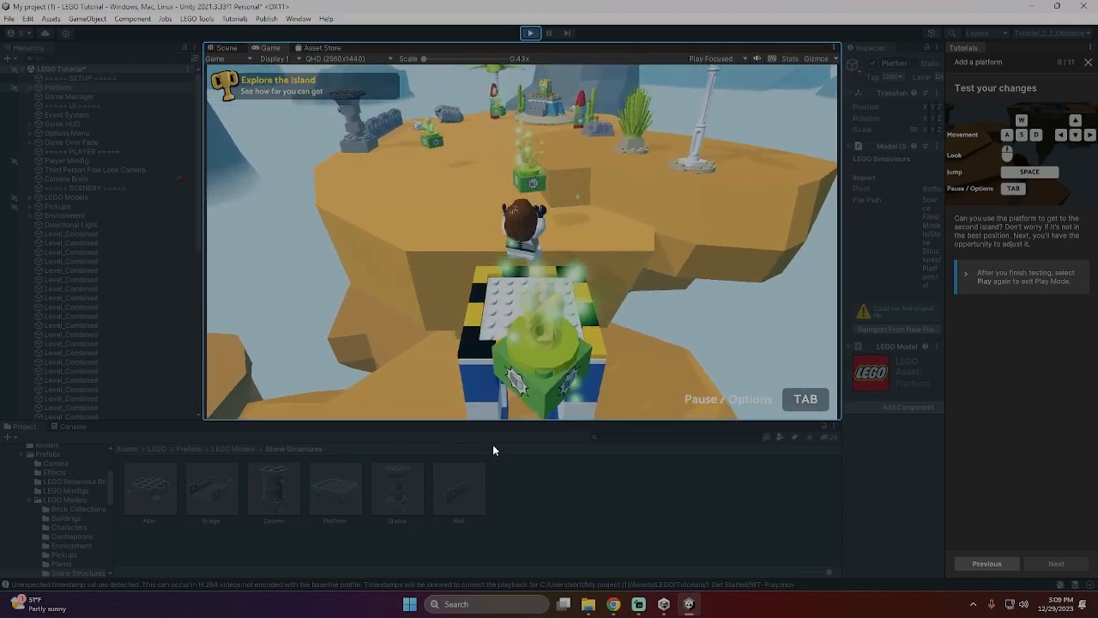
{"action": "key", "text": "space"}
{"action": "key", "text": "w"}
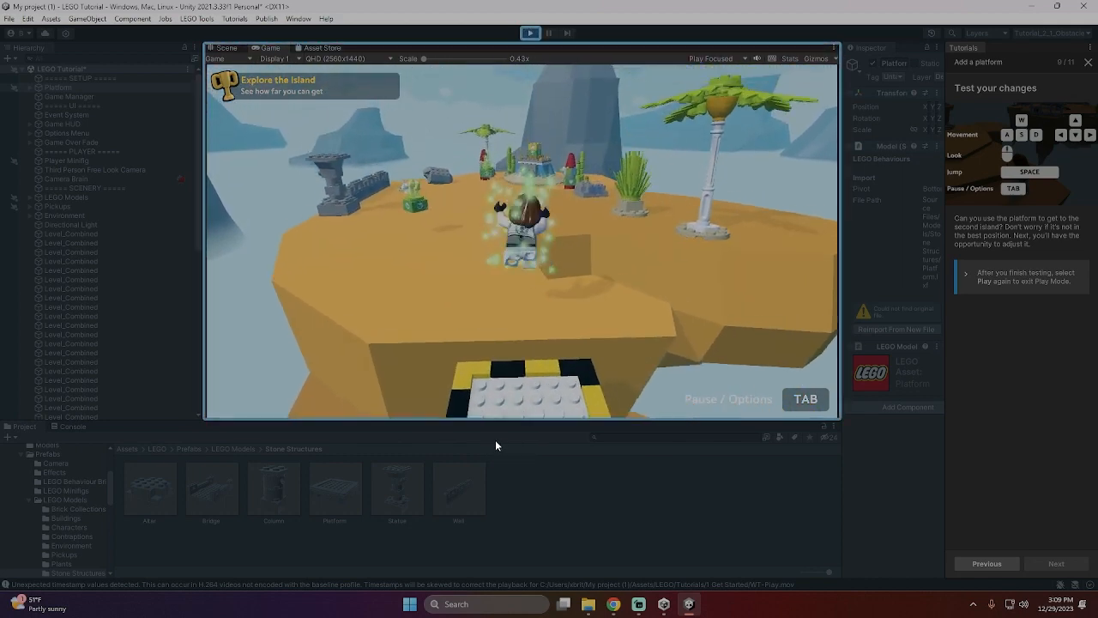
- Finish the playtest by running the minifigure to the trophy monument, and save the scene outside Play Mode
{"action": "key", "text": "w"}
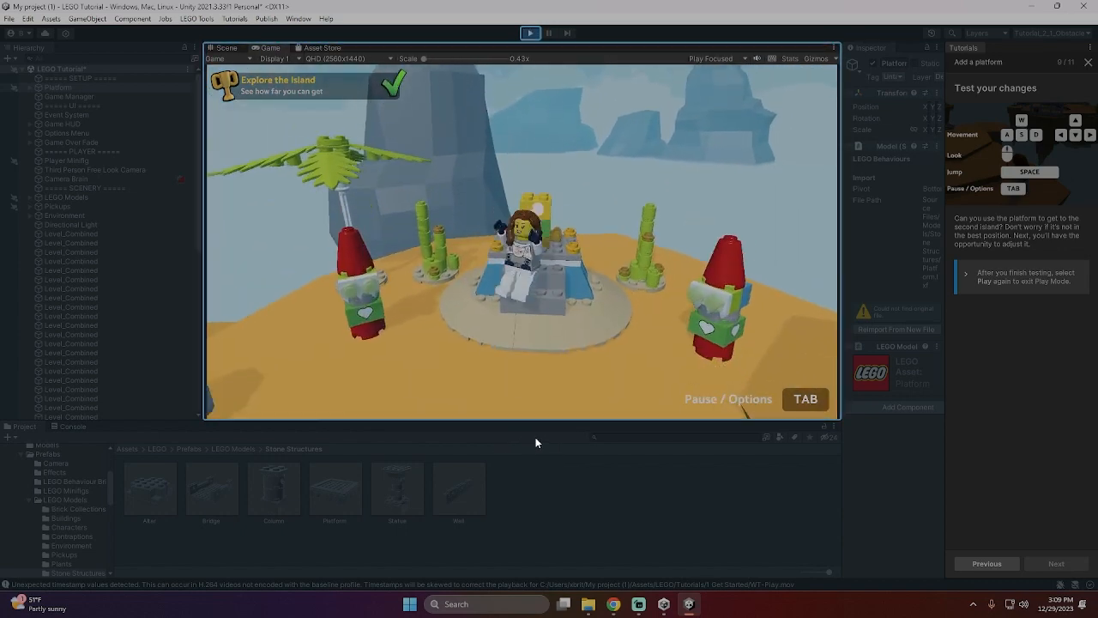
{"action": "left_click", "coordinate": [531, 37]}
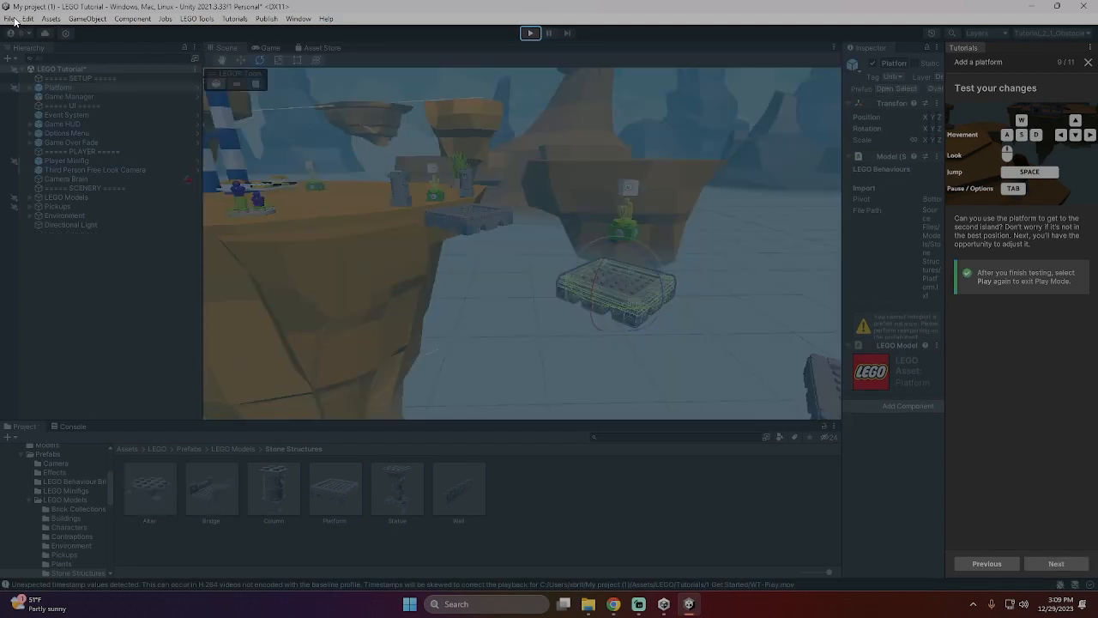
{"action": "left_click", "coordinate": [10, 18]}
{"action": "left_click", "coordinate": [27, 75]}
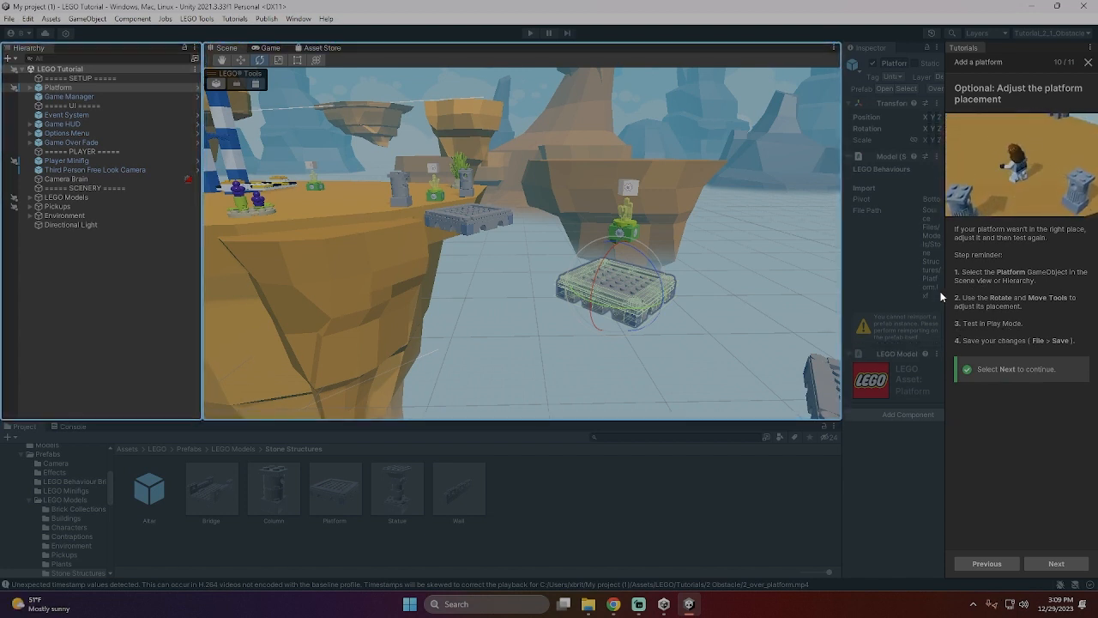
- Complete the "Add a platform" tutorial and start Tutorial 3: Activate the elevator
{"action": "left_click", "coordinate": [1047, 565]}
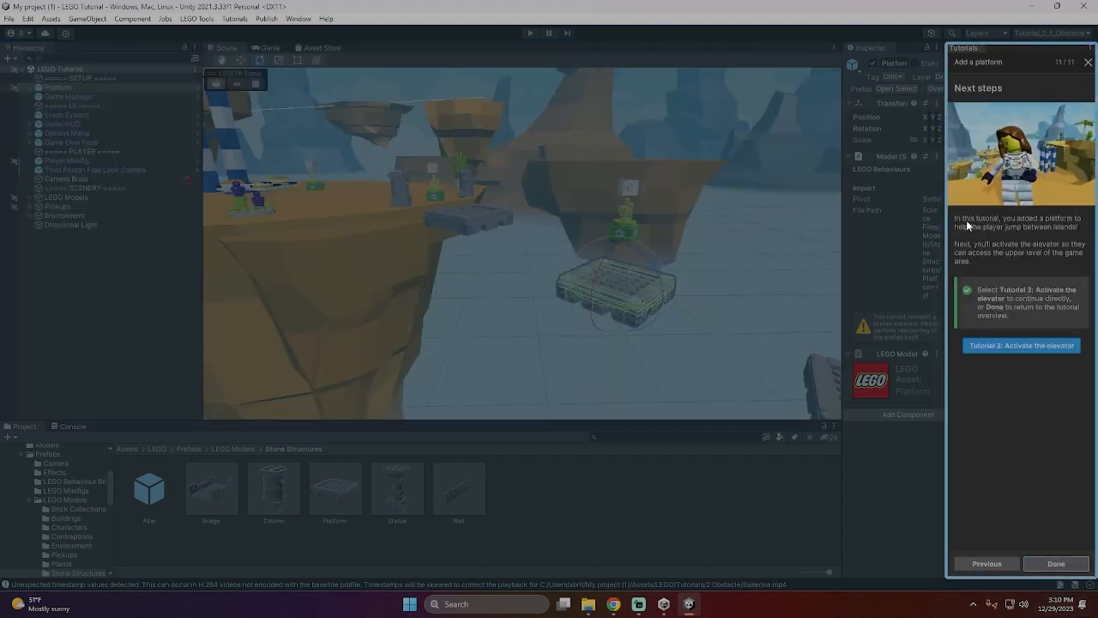
{"action": "left_click", "coordinate": [1014, 346]}
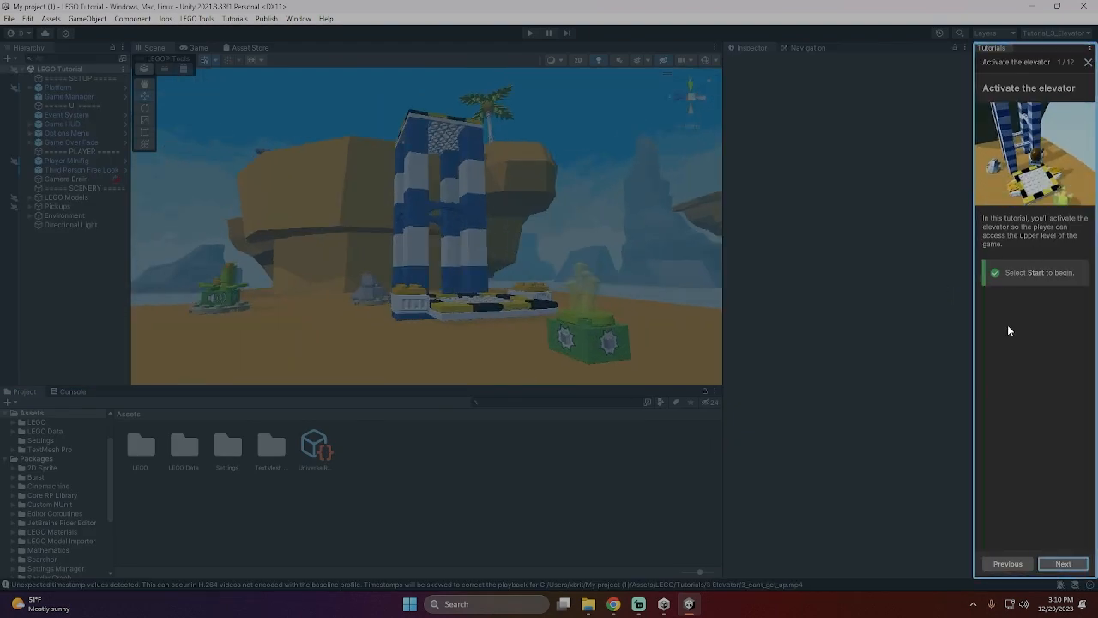
{"action": "left_click", "coordinate": [1064, 563]}
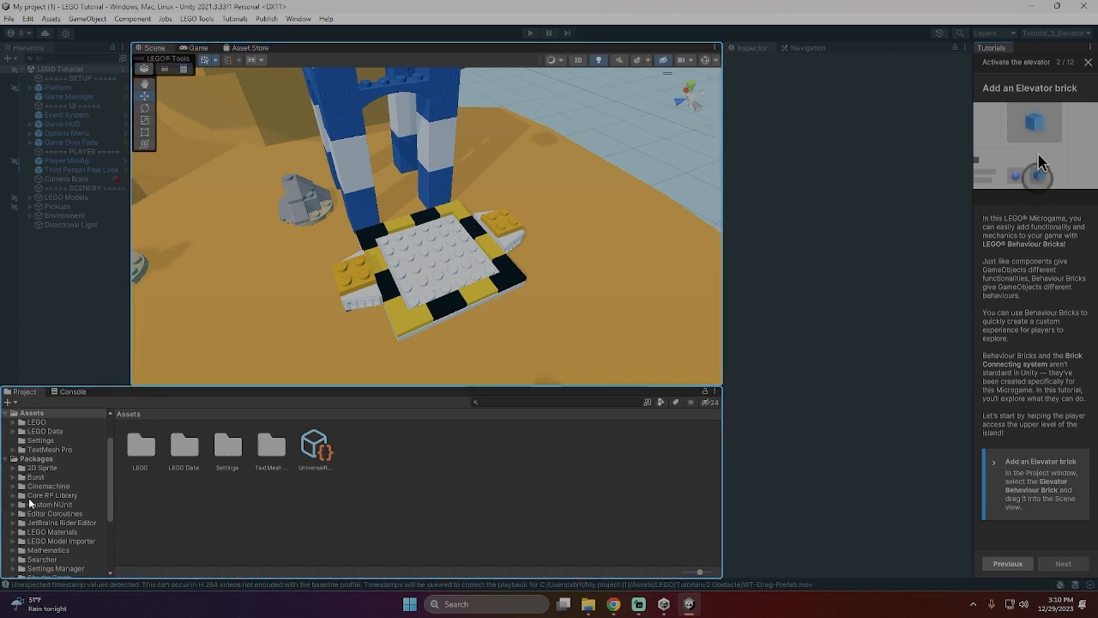
- Browse the project folders and open the LEGO assets folder to find the Behaviour Bricks
{"action": "scroll", "coordinate": [68, 522], "scroll_direction": "down", "scroll_amount": 2}
{"action": "scroll", "coordinate": [71, 520], "scroll_direction": "up", "scroll_amount": 2}
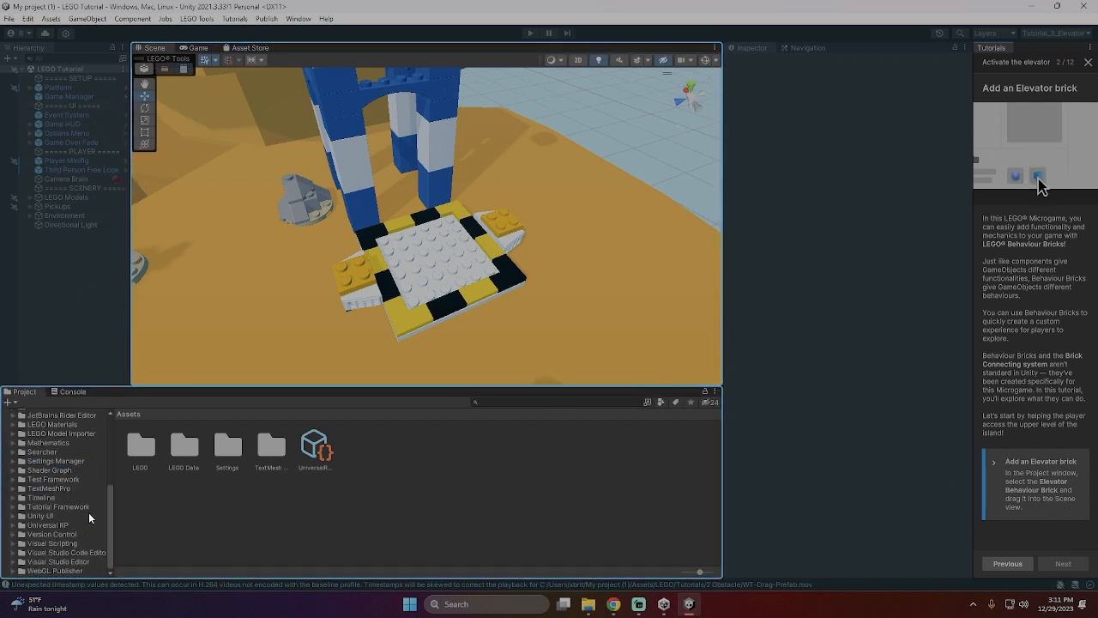
{"action": "scroll", "coordinate": [87, 498], "scroll_direction": "up", "scroll_amount": 2}
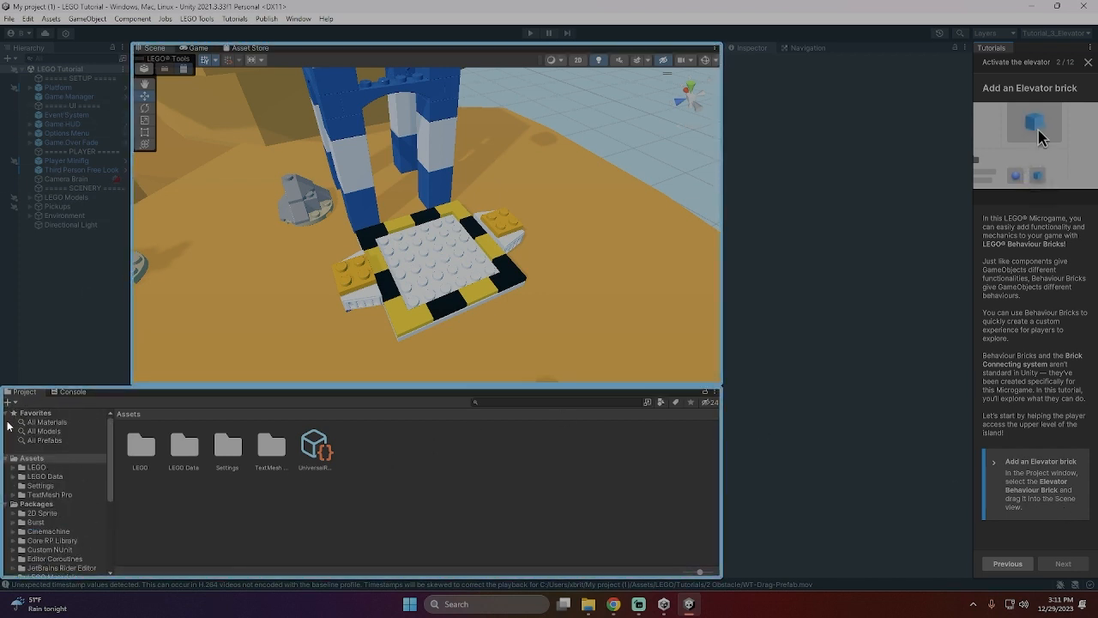
{"action": "scroll", "coordinate": [80, 484], "scroll_direction": "down", "scroll_amount": 2}
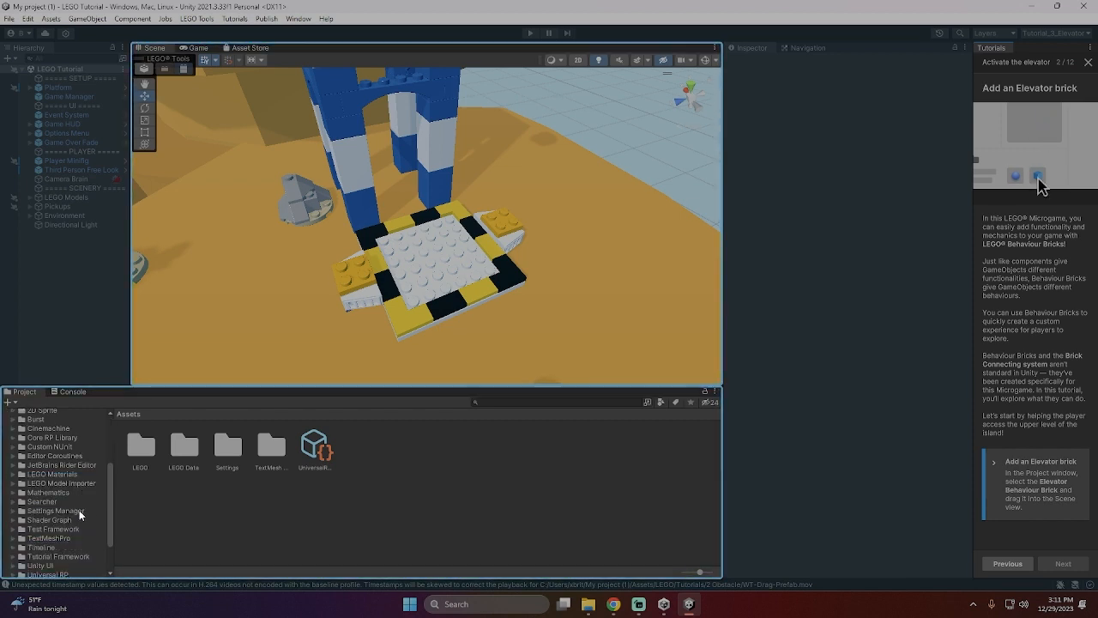
{"action": "scroll", "coordinate": [50, 472], "scroll_direction": "up", "scroll_amount": 2}
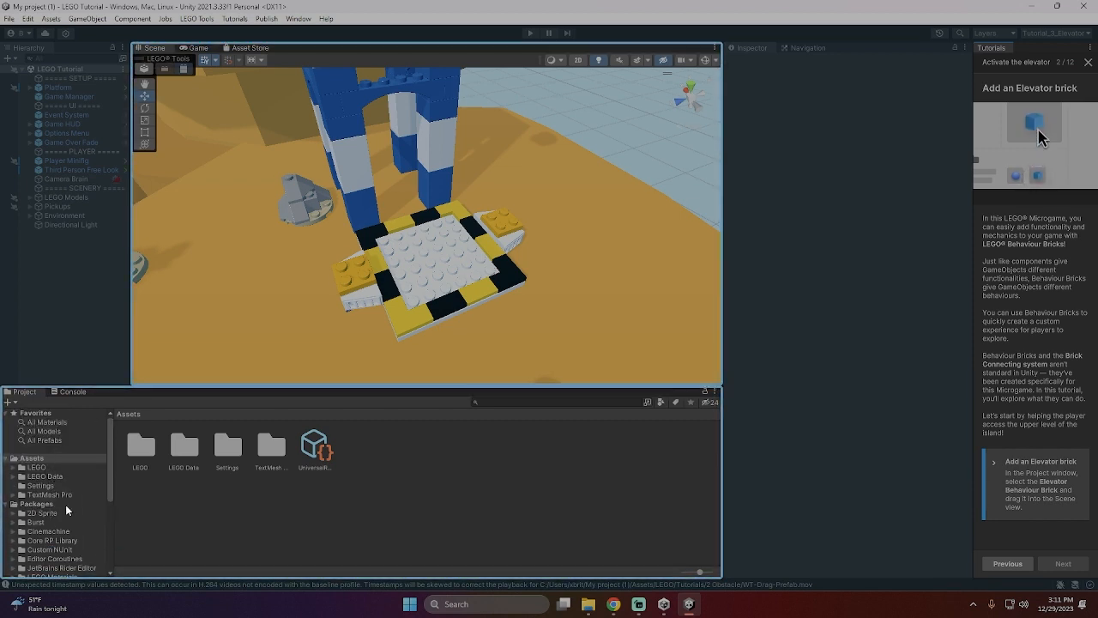
{"action": "double_click", "coordinate": [142, 447]}
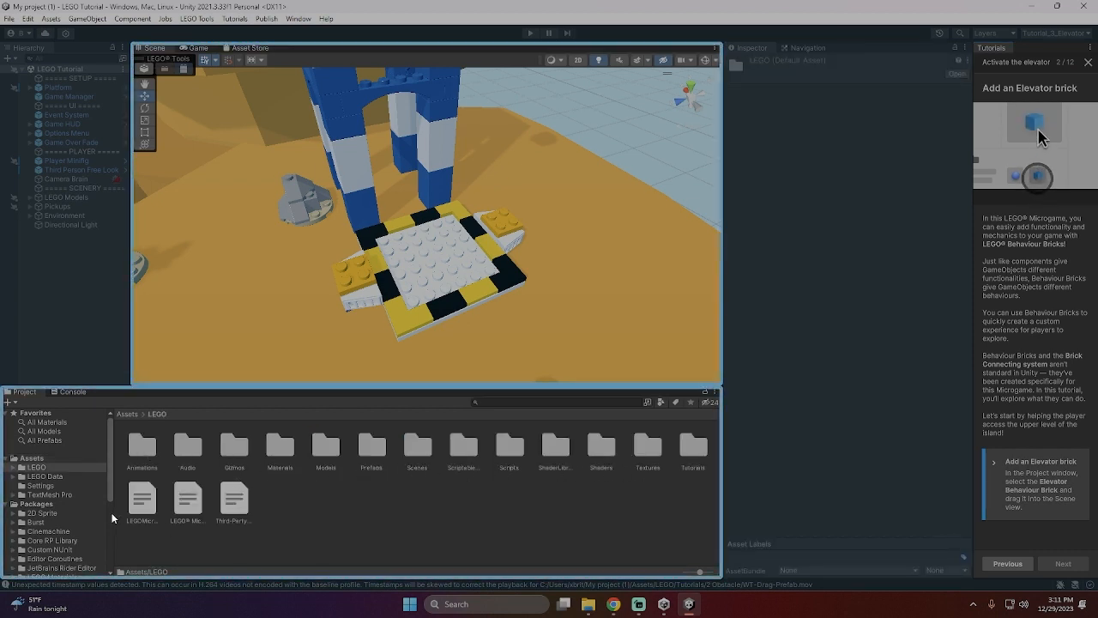
{"action": "scroll", "coordinate": [108, 513], "scroll_direction": "down", "scroll_amount": 5}
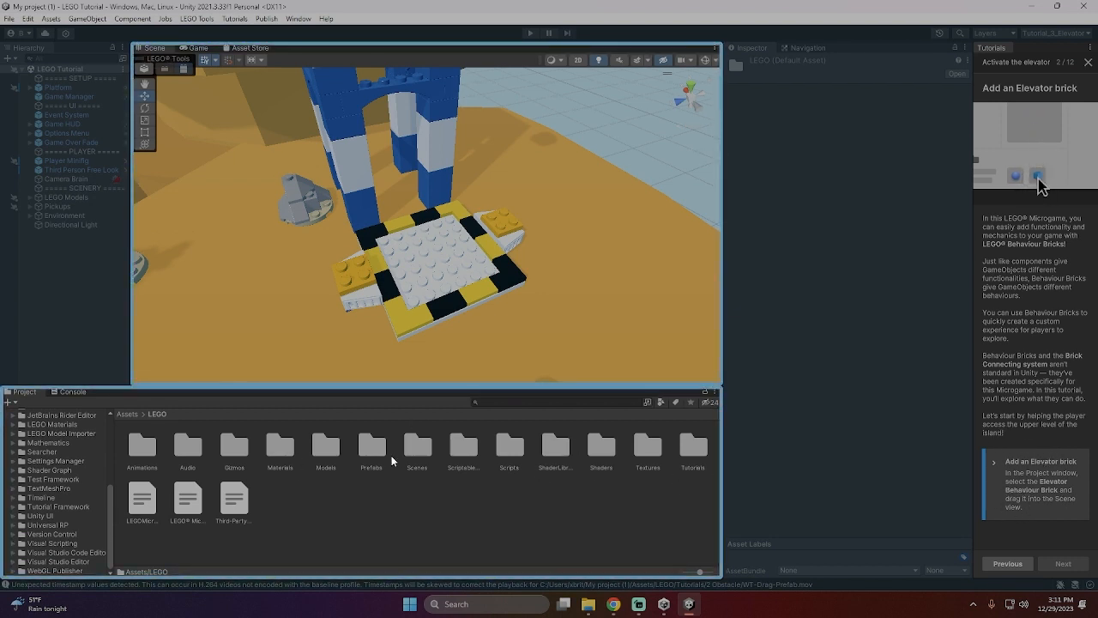
- Search the LEGO assets for "beha"
{"action": "left_click", "coordinate": [580, 404]}
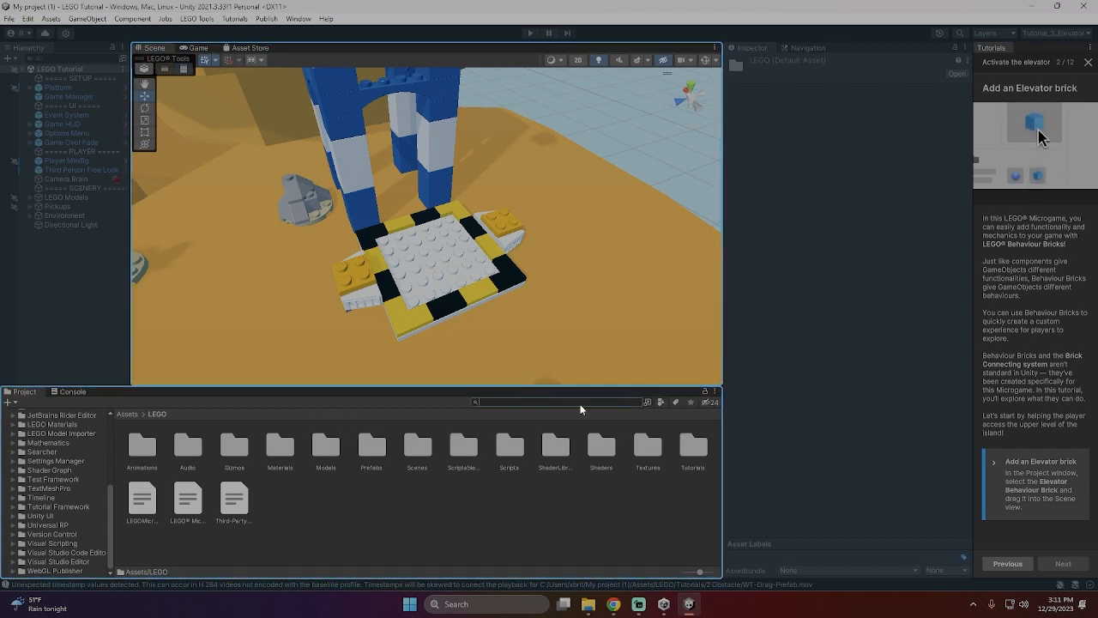
{"action": "type", "text": "behavior"}
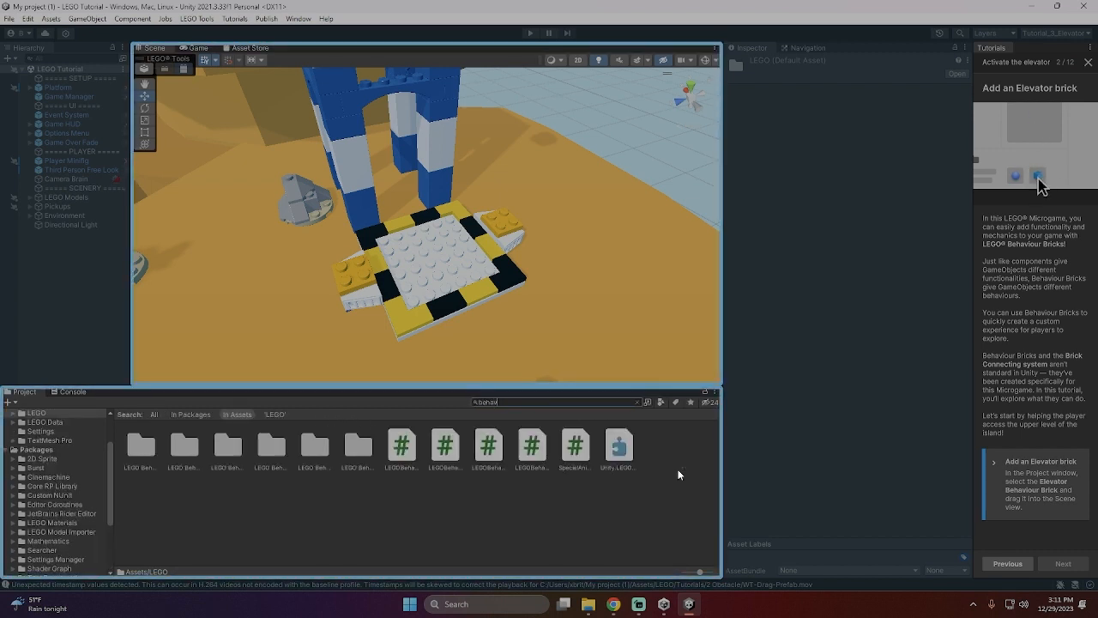
{"action": "key", "text": "BackSpace"}
{"action": "key", "text": "BackSpace"}
{"action": "key", "text": "BackSpace"}
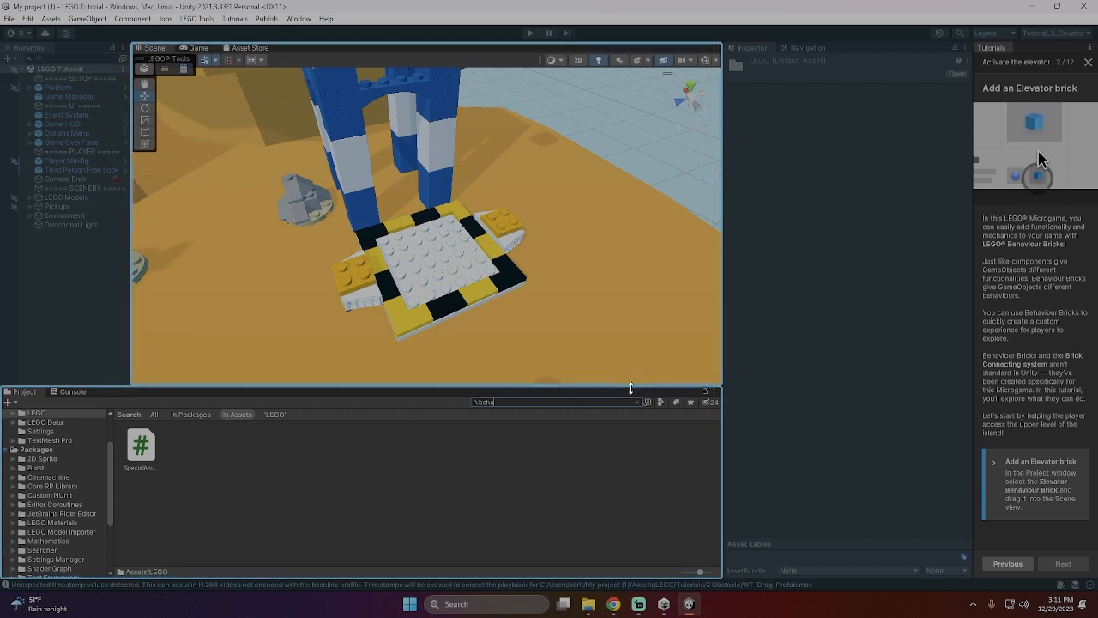
{"action": "key", "text": "BackSpace"}
- Open the LEGO Behaviour Bricks prefab folder and place an Elevator brick in the scene on the platform's right side
{"action": "left_click", "coordinate": [323, 457]}
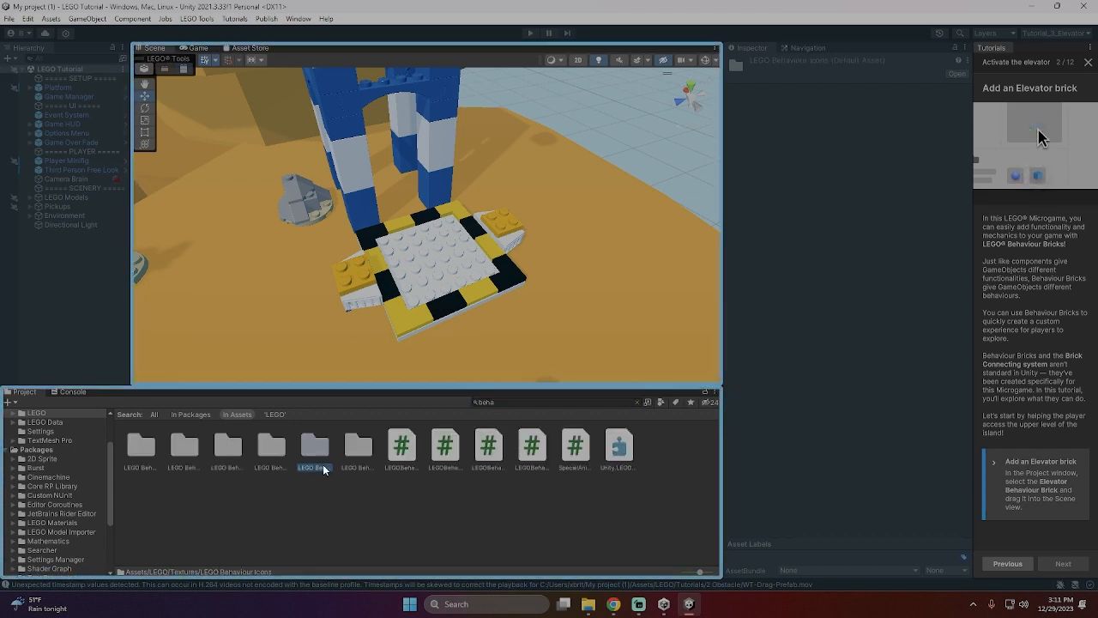
{"action": "left_click", "coordinate": [281, 449]}
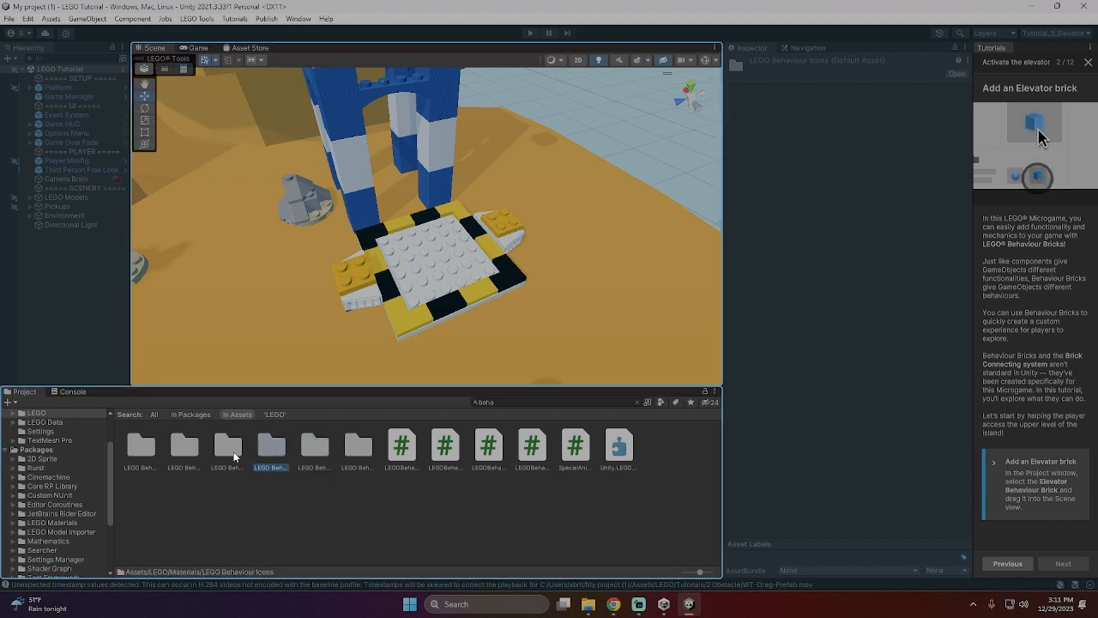
{"action": "left_click", "coordinate": [221, 449]}
{"action": "left_click", "coordinate": [182, 450]}
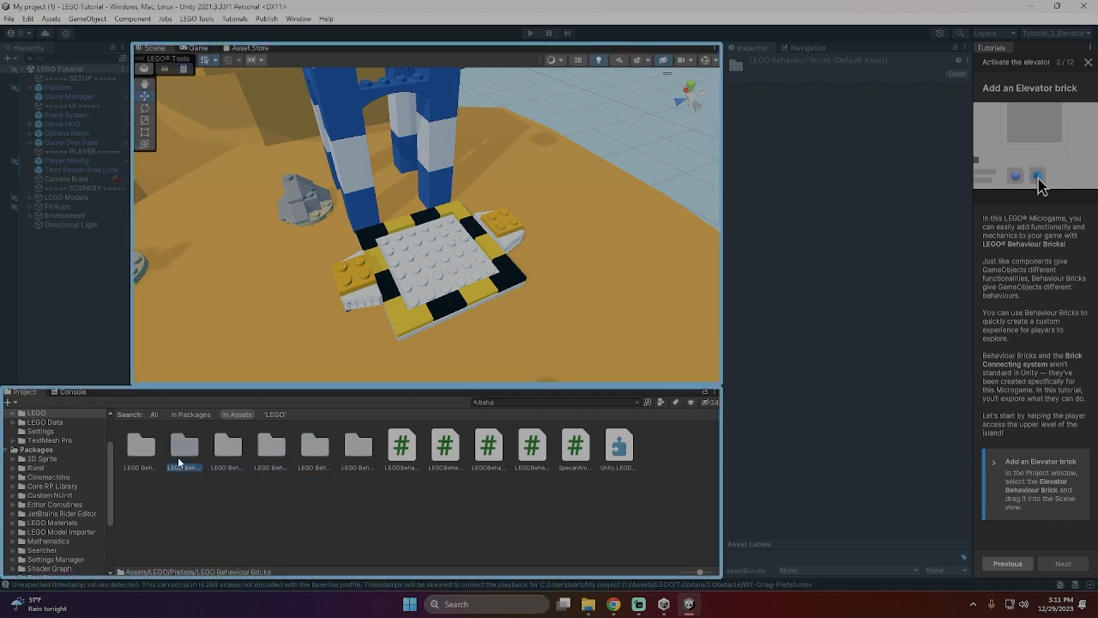
{"action": "double_click", "coordinate": [181, 448]}
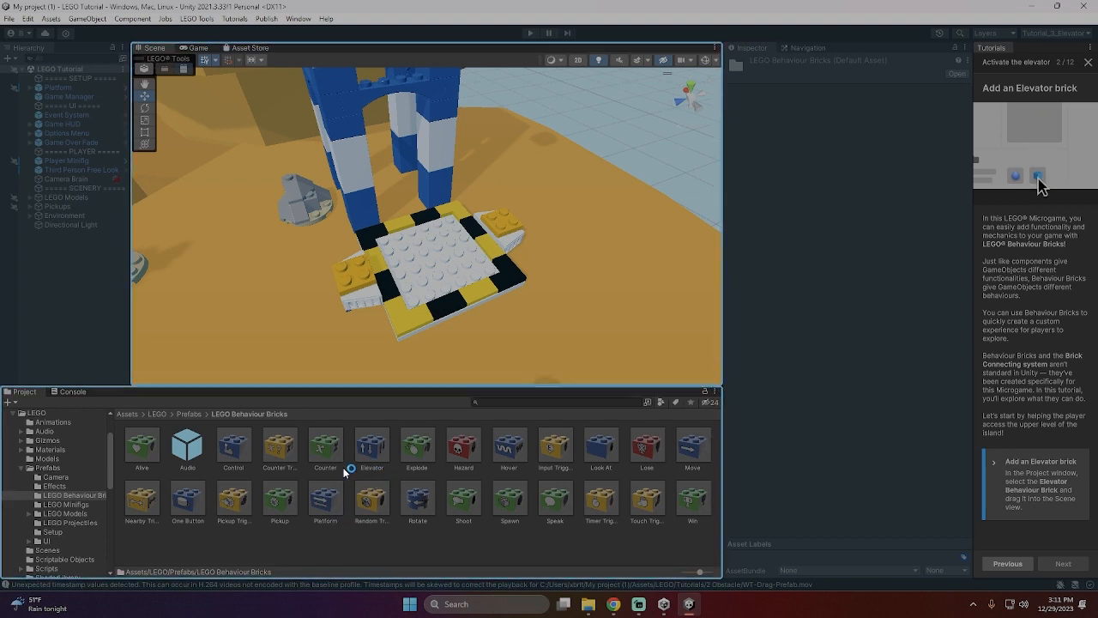
{"action": "left_click_drag", "start_coordinate": [372, 446], "coordinate": [491, 217]}
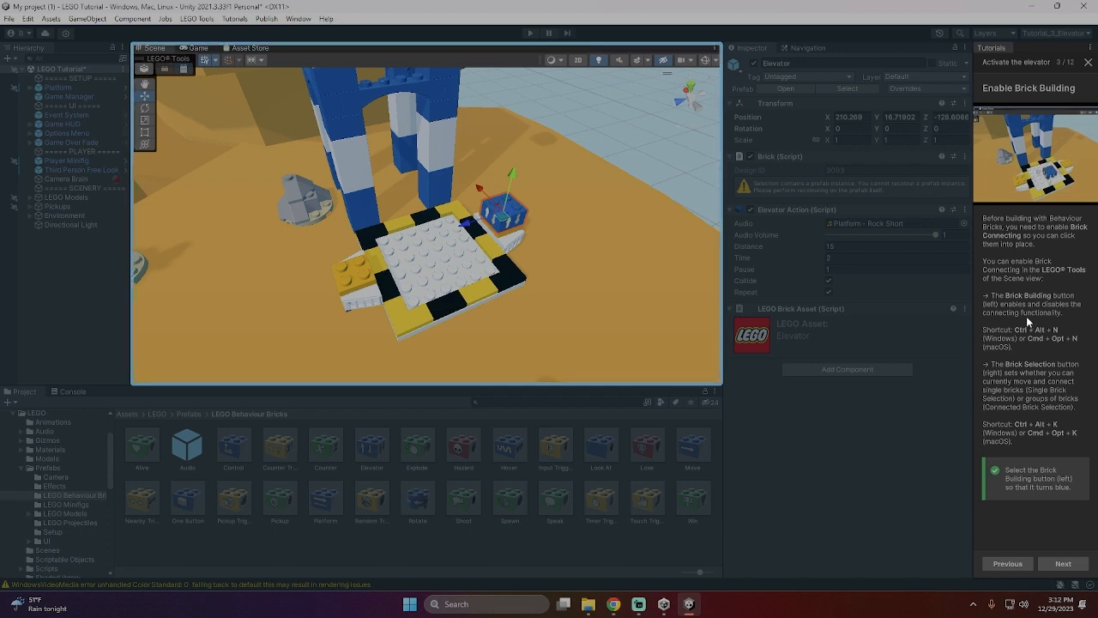
- Enable Brick Building in the LEGO Tools and advance to the "Make the platform an elevator" tutorial page
{"action": "left_click", "coordinate": [147, 74]}
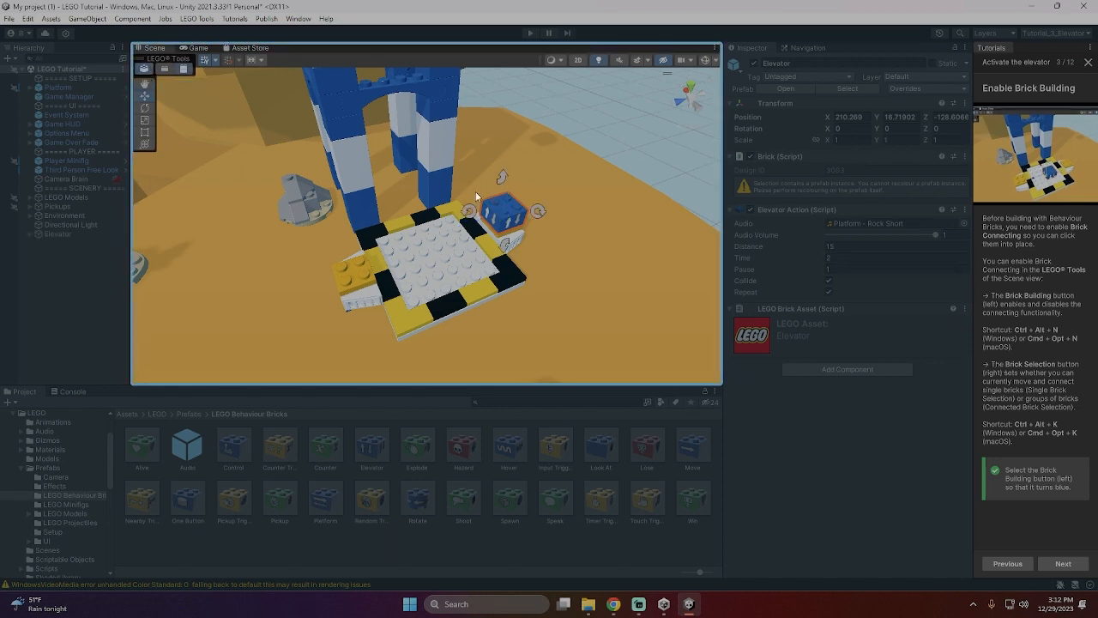
{"action": "left_click", "coordinate": [183, 71]}
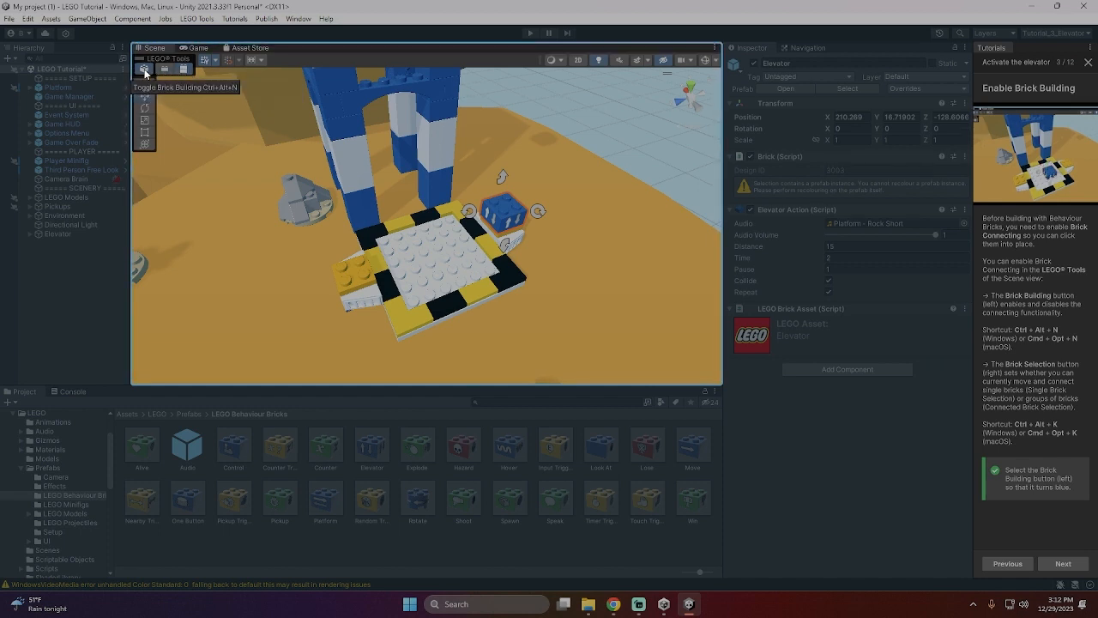
{"action": "left_click", "coordinate": [145, 71]}
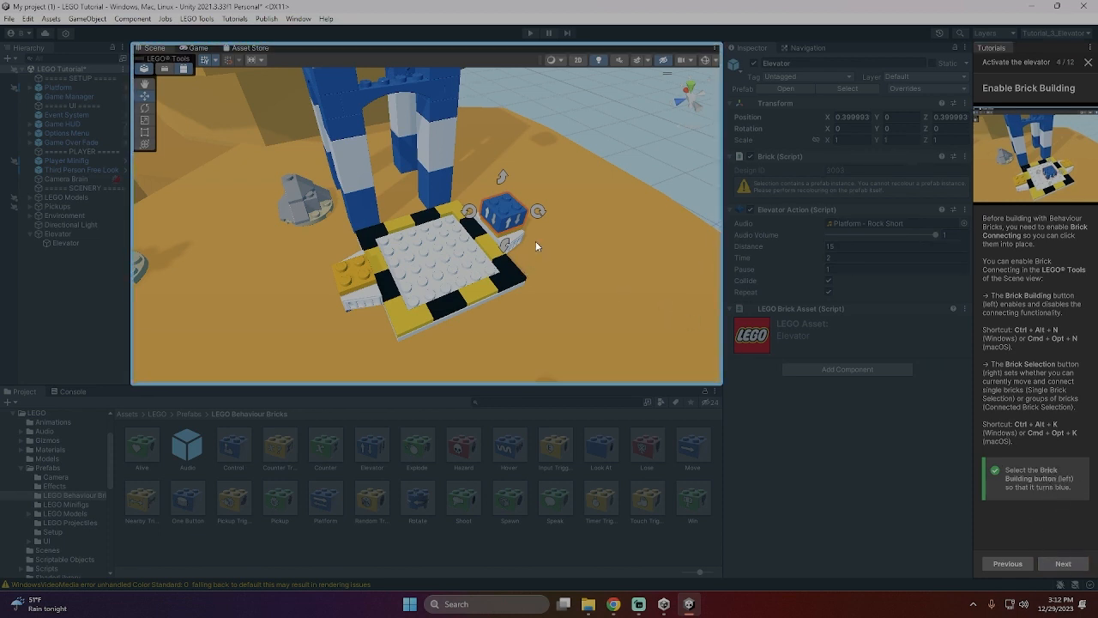
{"action": "left_click", "coordinate": [145, 69]}
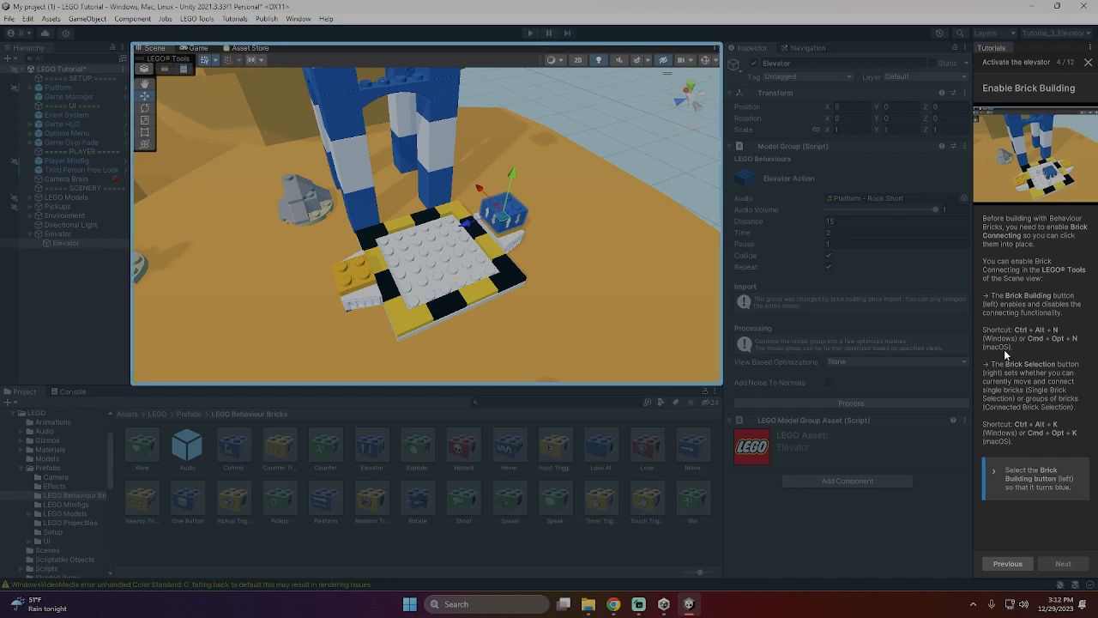
{"action": "left_click", "coordinate": [143, 70]}
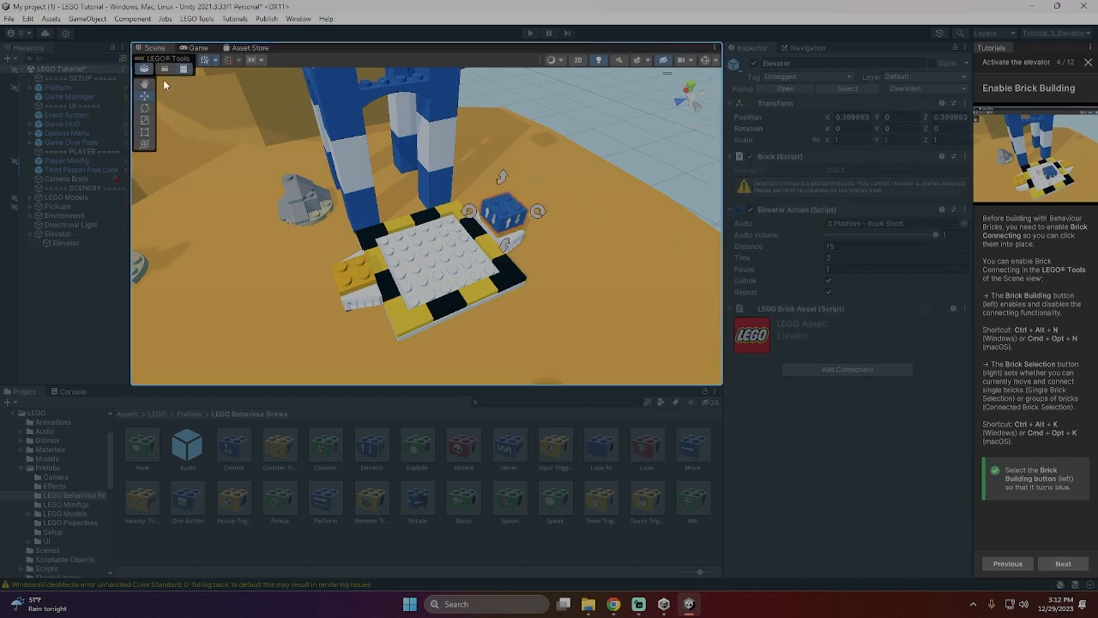
{"action": "left_click", "coordinate": [1063, 563]}
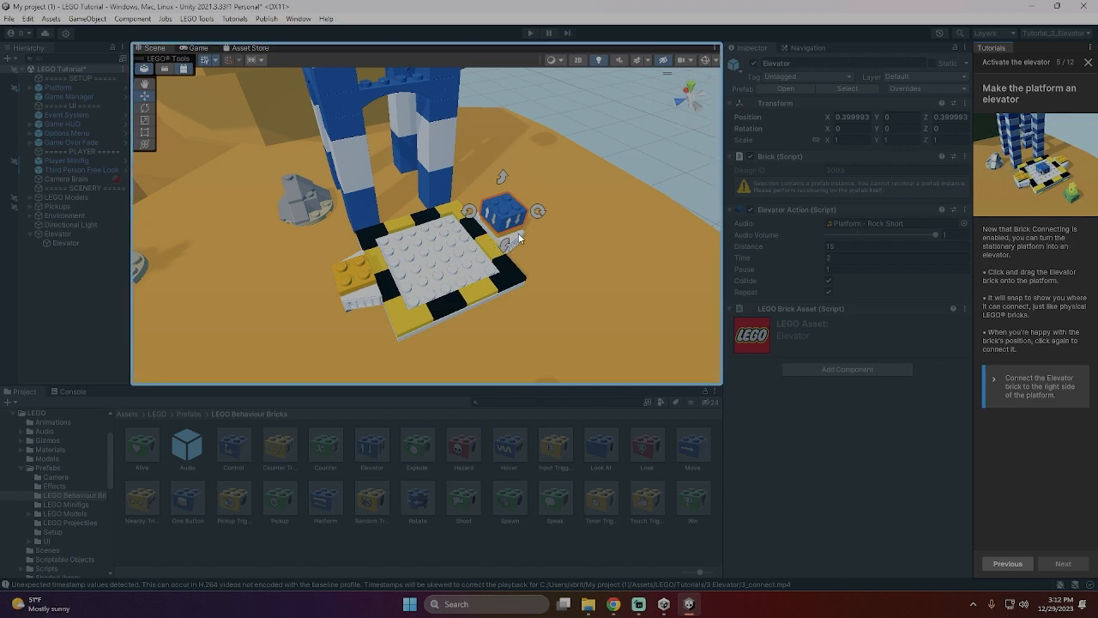
- Connect the Elevator brick to the right side of the platform and advance to the "Enter Play Mode" tutorial page
{"action": "left_click_drag", "start_coordinate": [519, 239], "coordinate": [565, 205]}
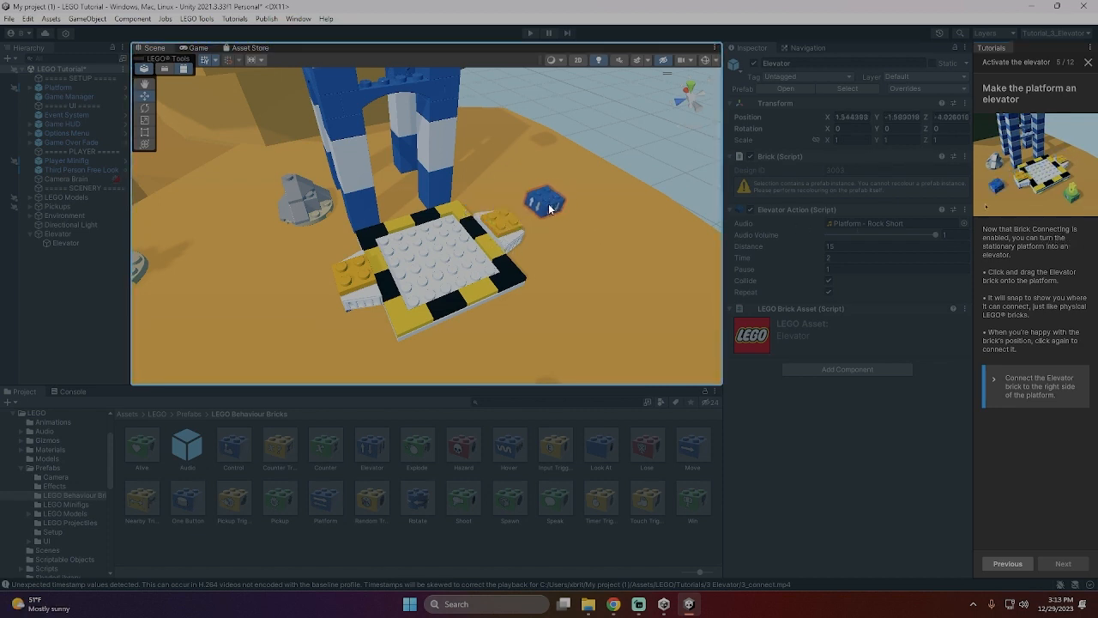
{"action": "left_click_drag", "start_coordinate": [541, 209], "coordinate": [516, 217]}
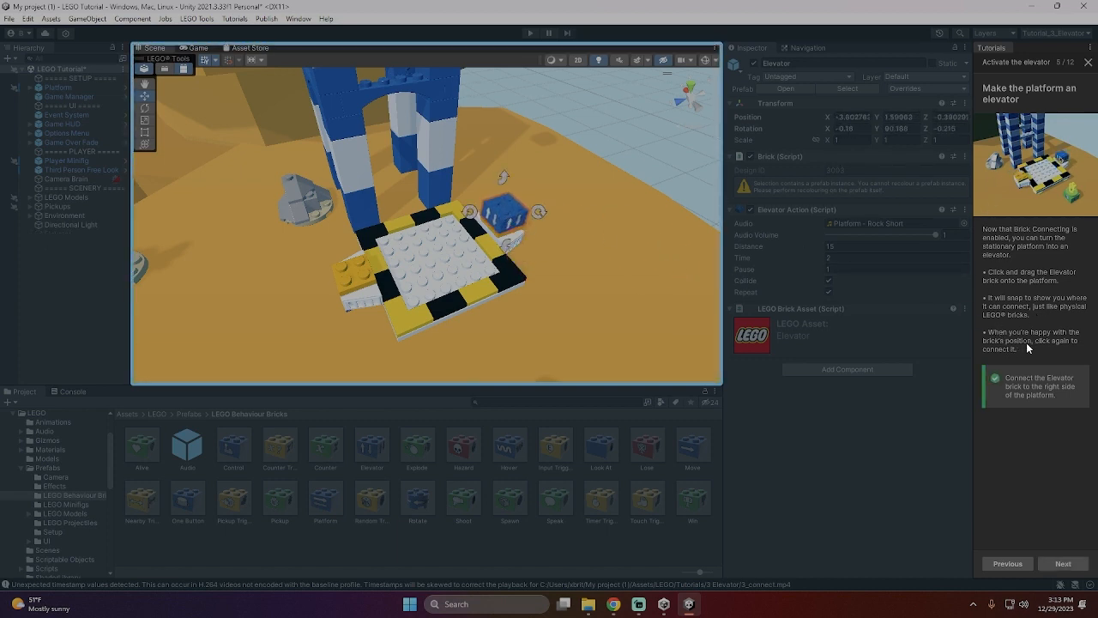
{"action": "left_click", "coordinate": [1064, 564]}
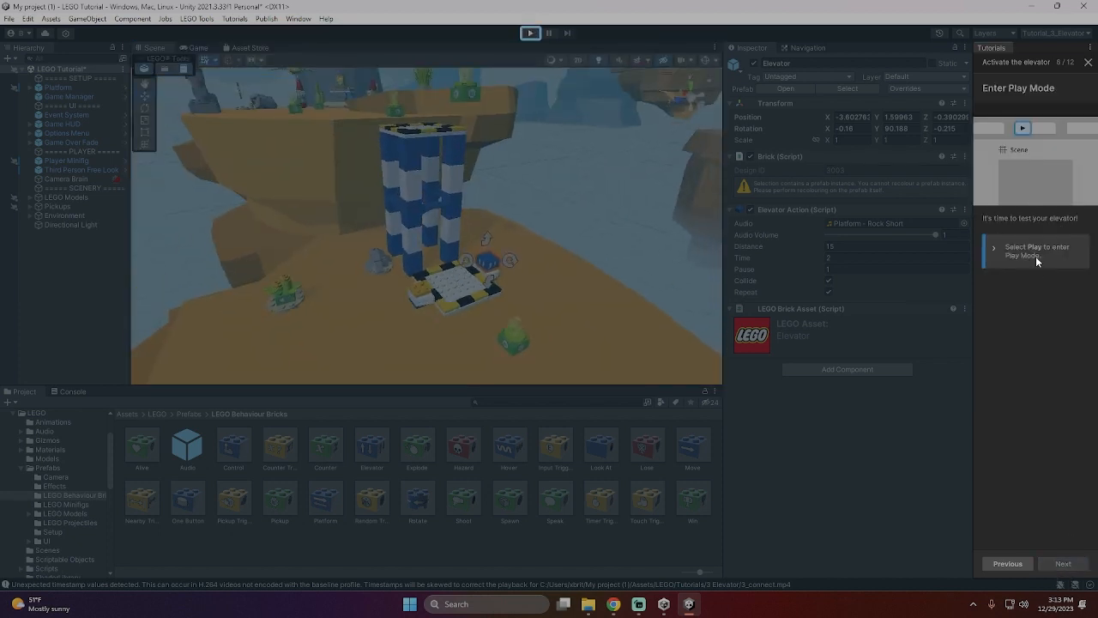
- Save the scene and enter Play Mode to test the elevator
{"action": "left_click", "coordinate": [9, 19]}
{"action": "left_click", "coordinate": [33, 75]}
{"action": "left_click", "coordinate": [532, 34]}
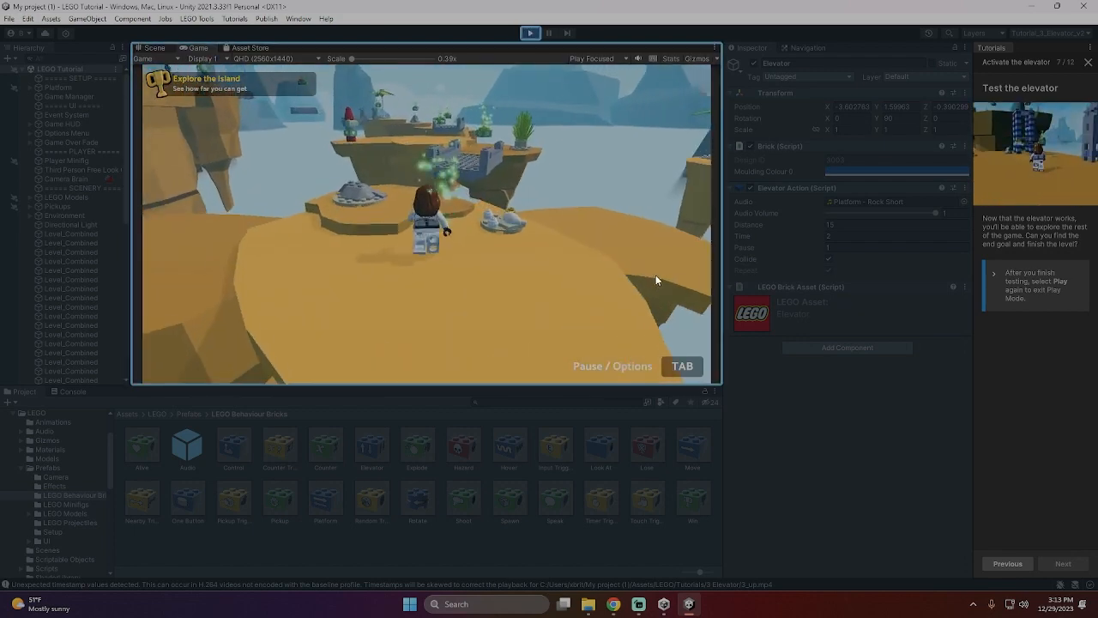
- Run and jump the minifigure across the first islands and bridges, collecting the crystals along the way
{"action": "key", "text": "w"}
{"action": "key", "text": "space"}
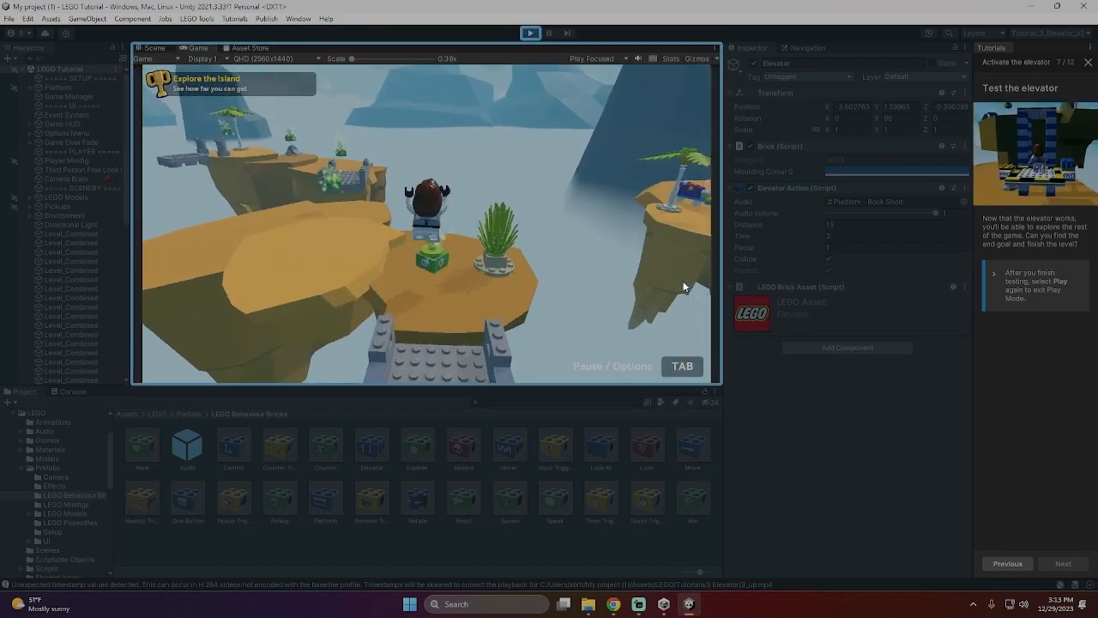
{"action": "key", "text": "w"}
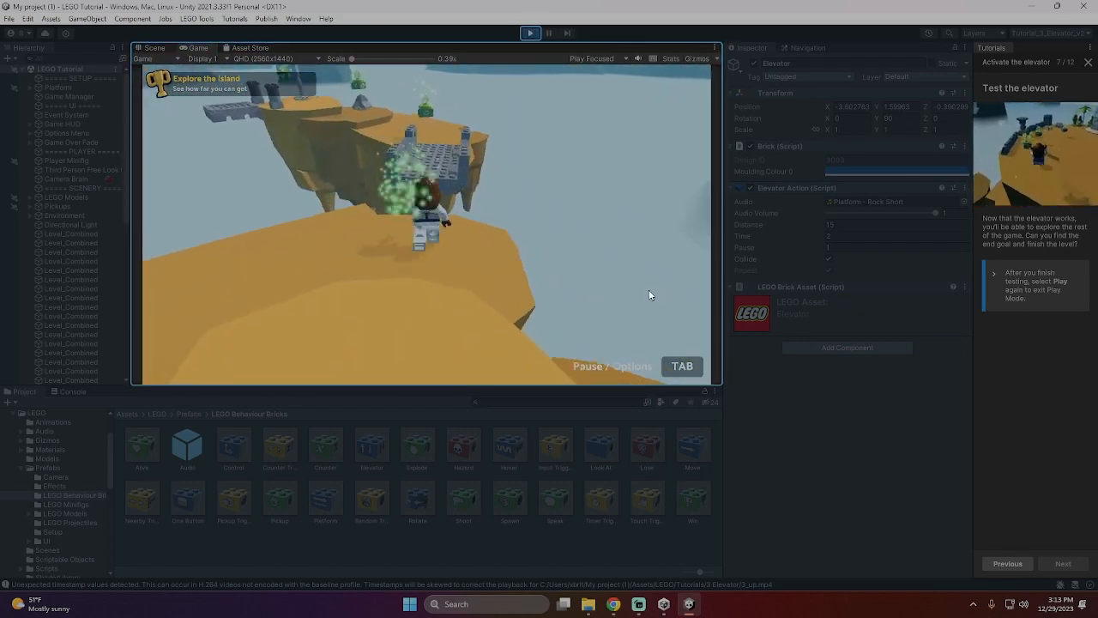
{"action": "key", "text": "space"}
{"action": "key", "text": "w"}
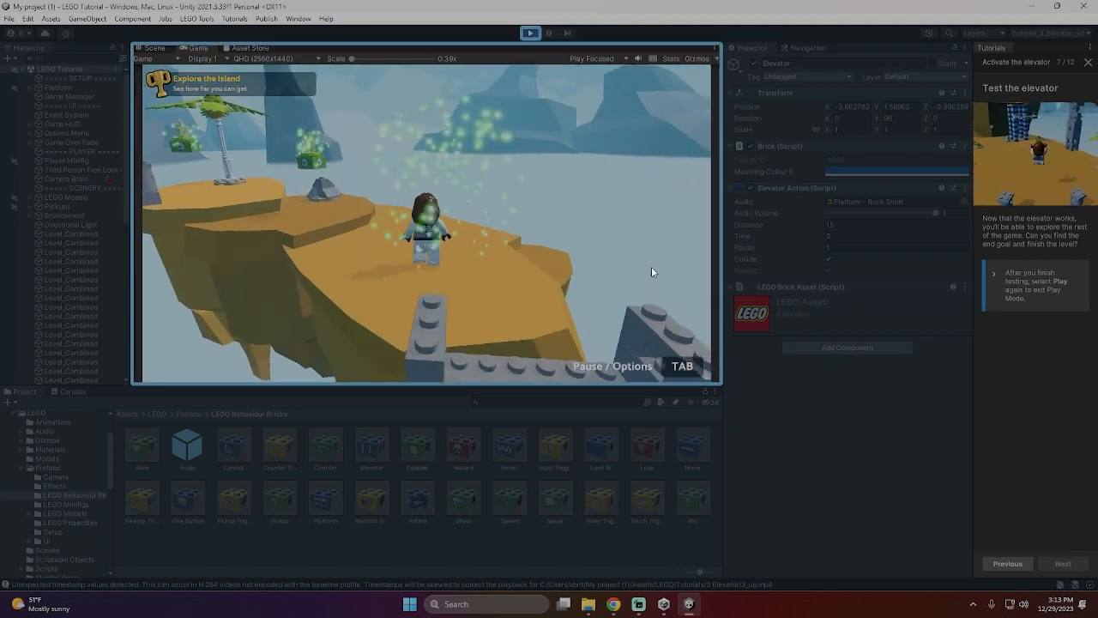
- Run and jump the minifigure past the palm tree island and over the floating grey platforms to the elevator island
{"action": "key", "text": "w"}
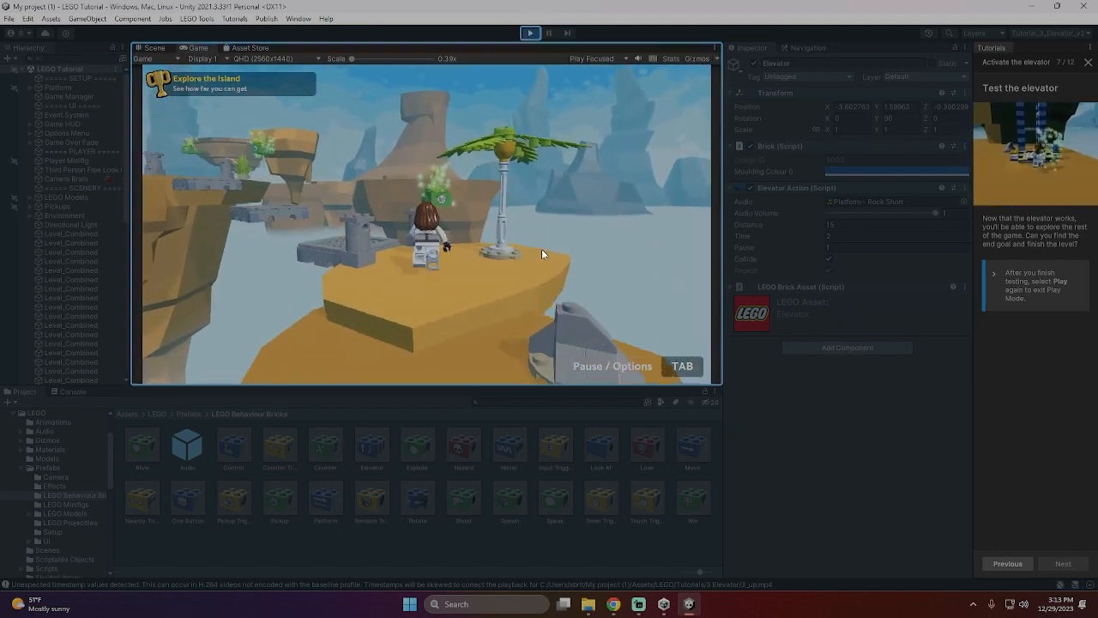
{"action": "key", "text": "w"}
{"action": "key", "text": "space"}
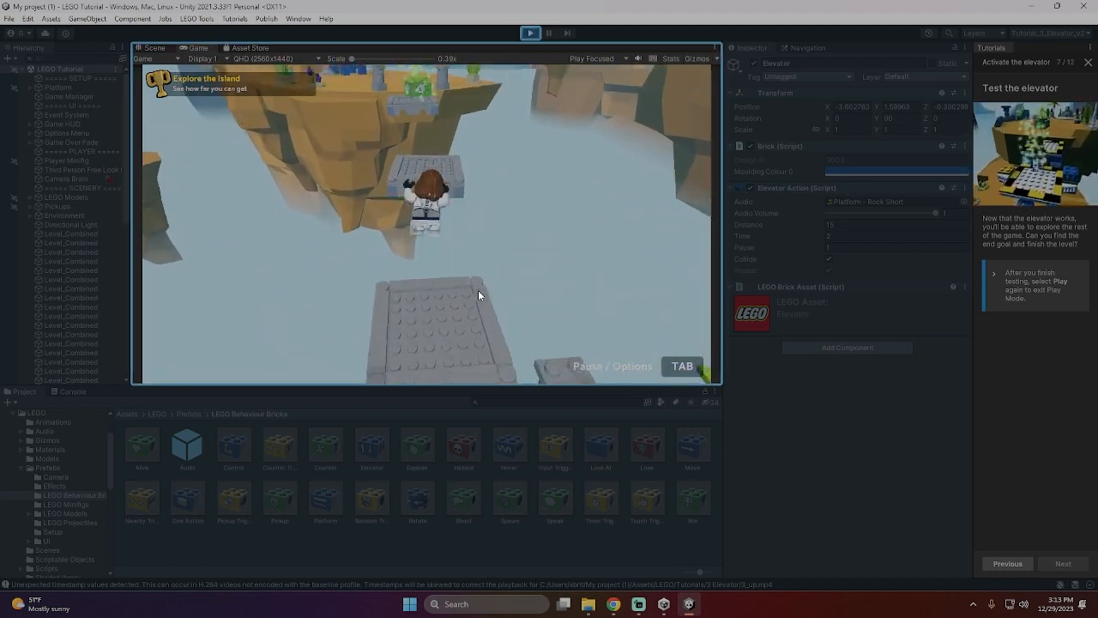
{"action": "key", "text": "space"}
{"action": "key", "text": "w"}
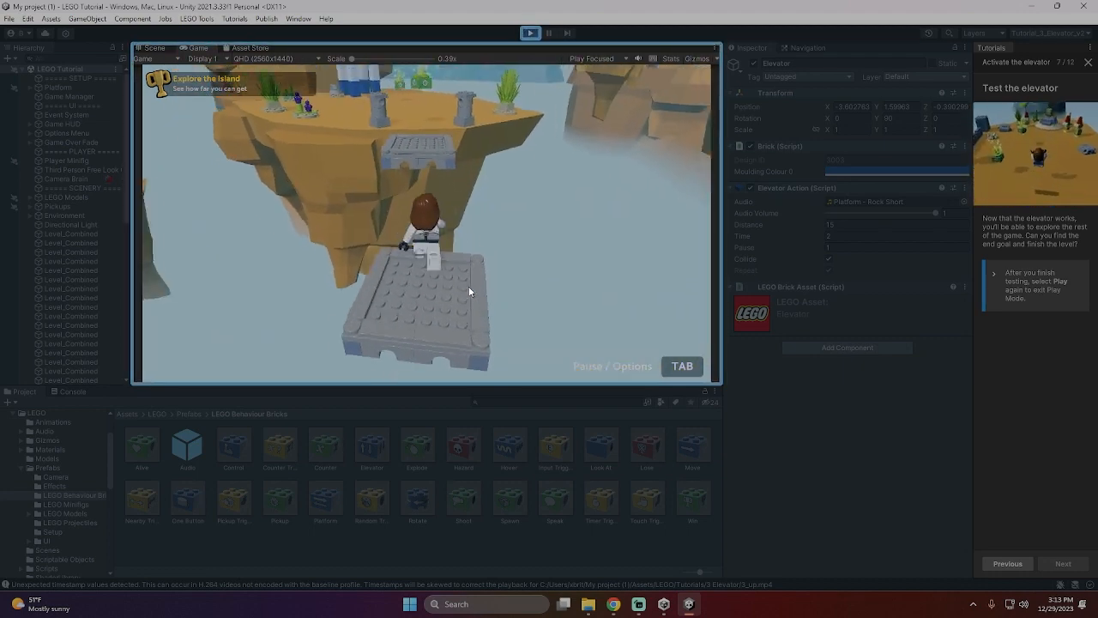
{"action": "key", "text": "space"}
{"action": "key", "text": "w"}
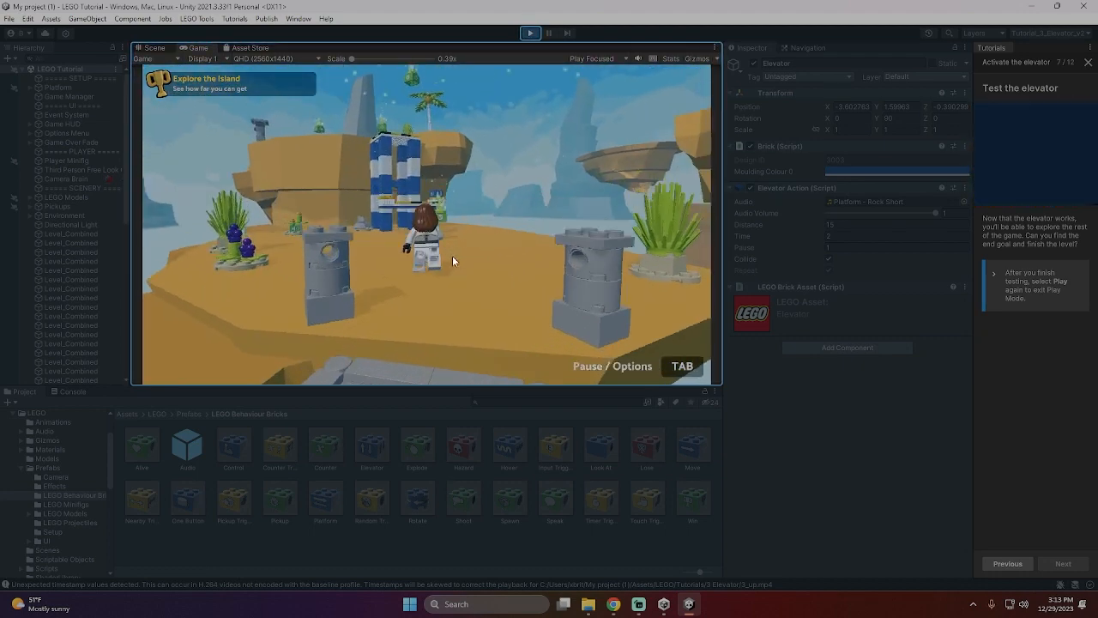
- Move the minifigure onto the elevator platform at the blue-and-white tower and ride it to the upper level
{"action": "key", "text": "w"}
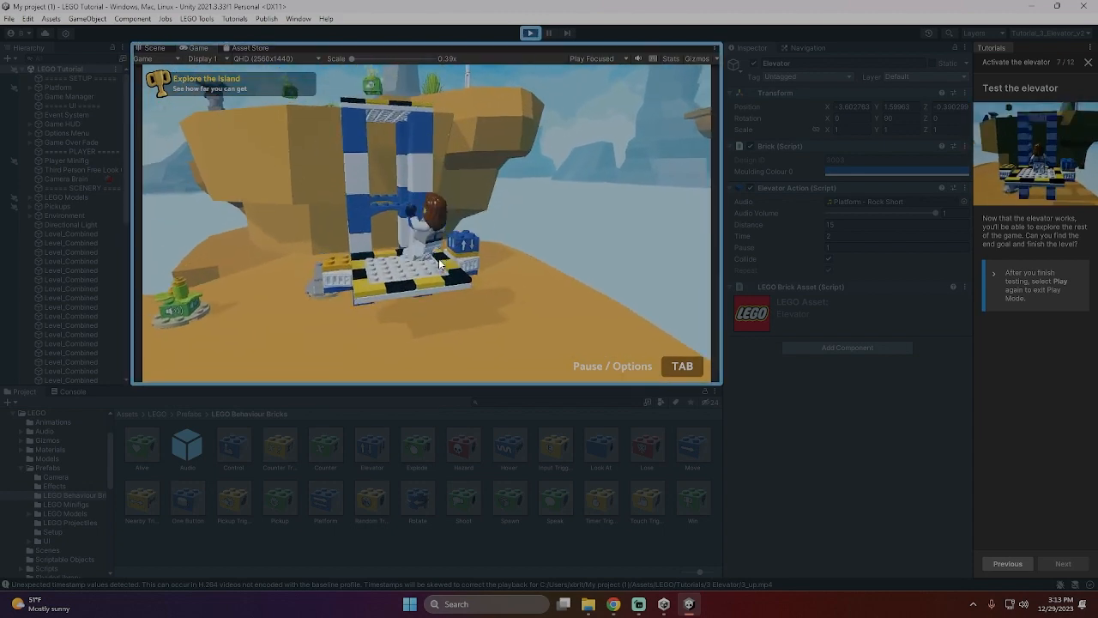
{"action": "key", "text": "w"}
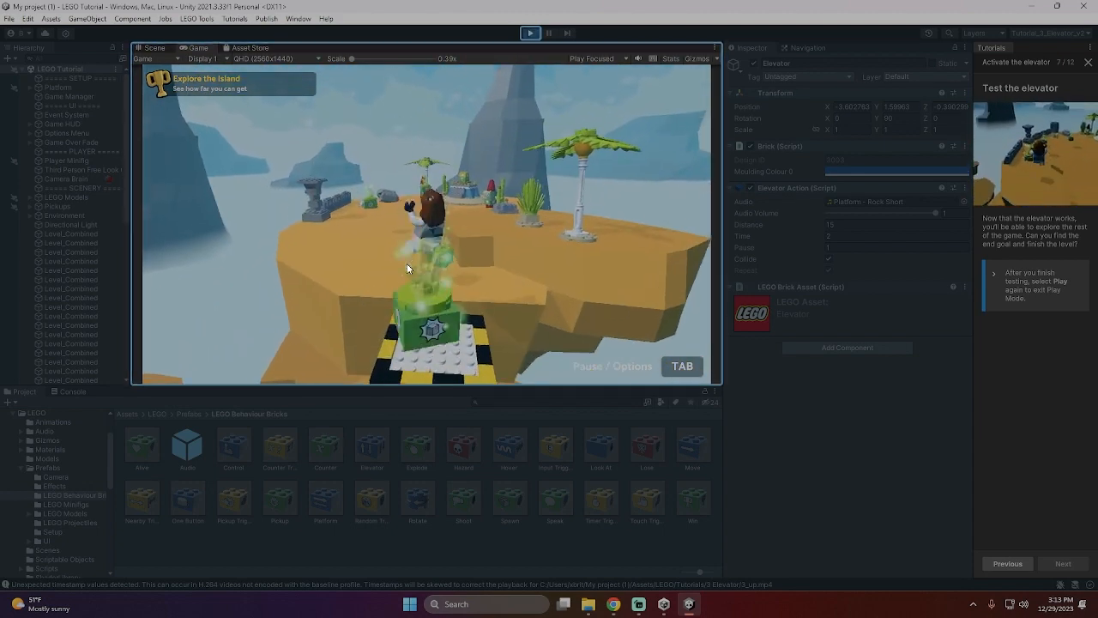
{"action": "key", "text": "s"}
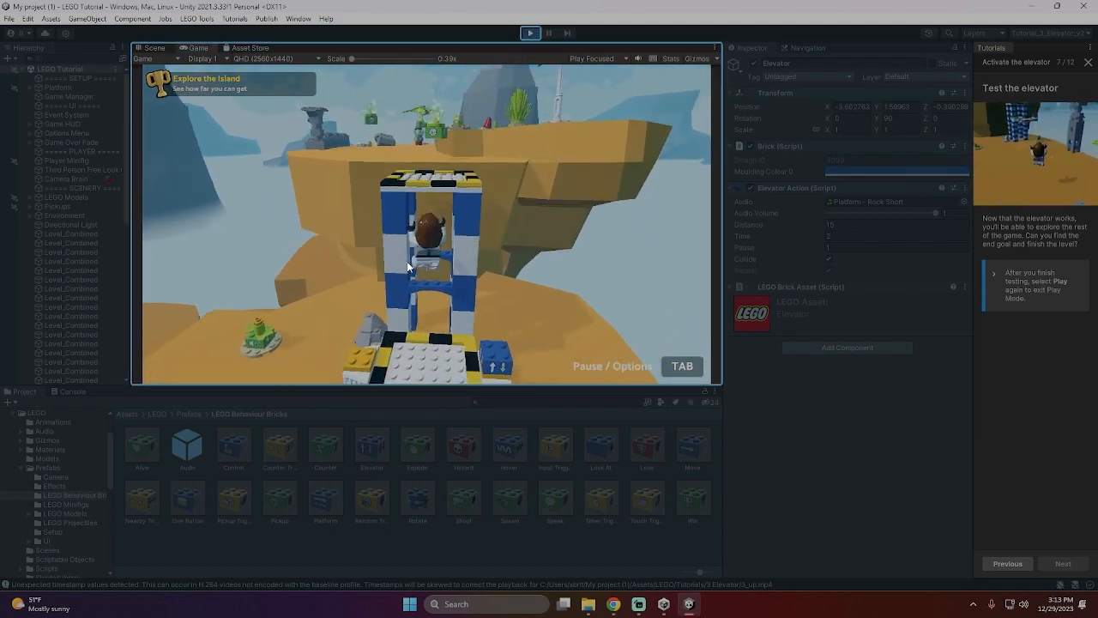
{"action": "key", "text": "a"}
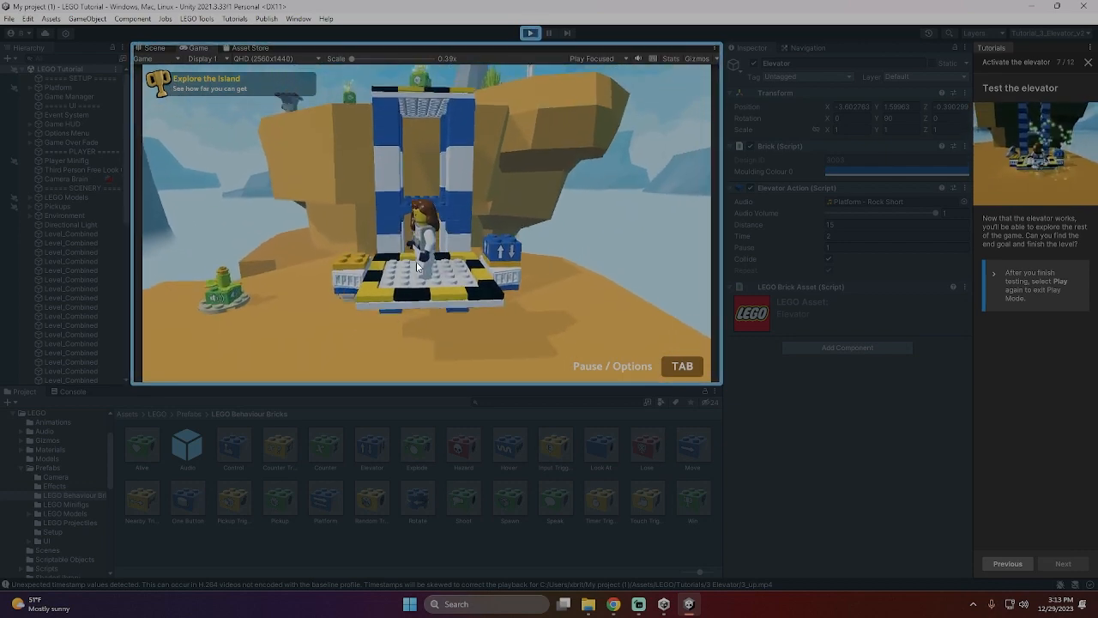
{"action": "key", "text": "w"}
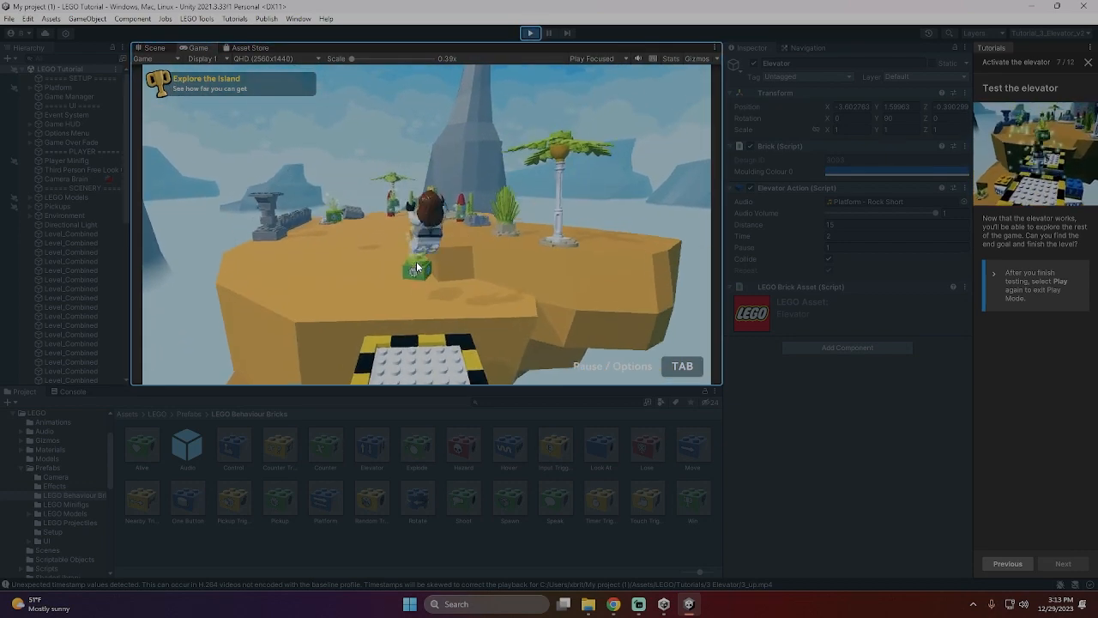
- Jump through the crystal on the upper level, reach the goal podium between the gnomes and exit Play Mode
{"action": "key", "text": "space"}
{"action": "key", "text": "w"}
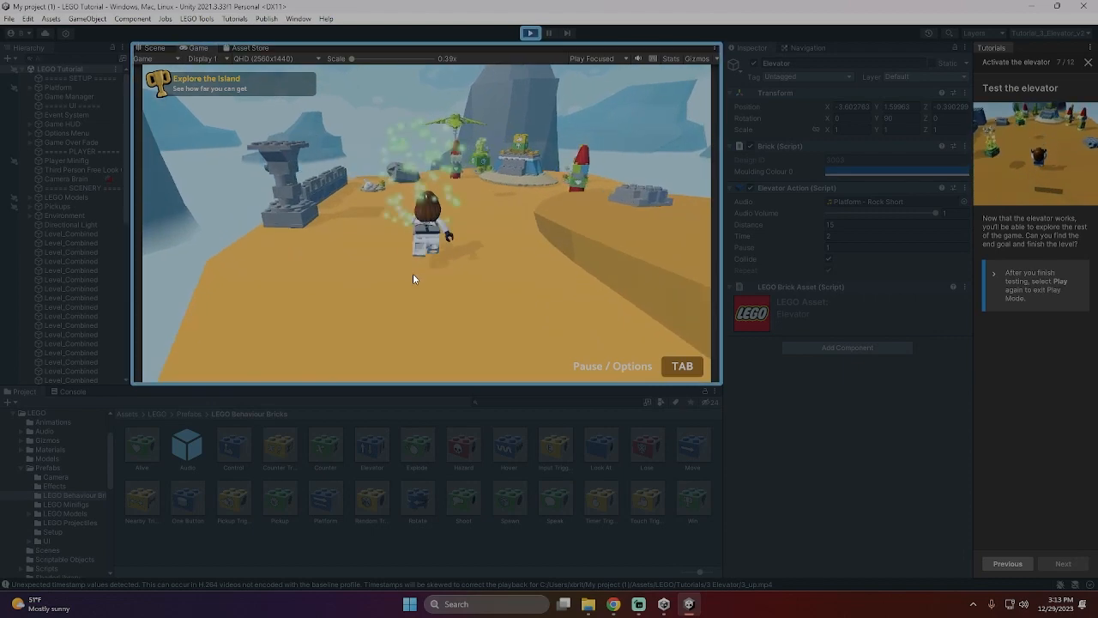
{"action": "key", "text": "w"}
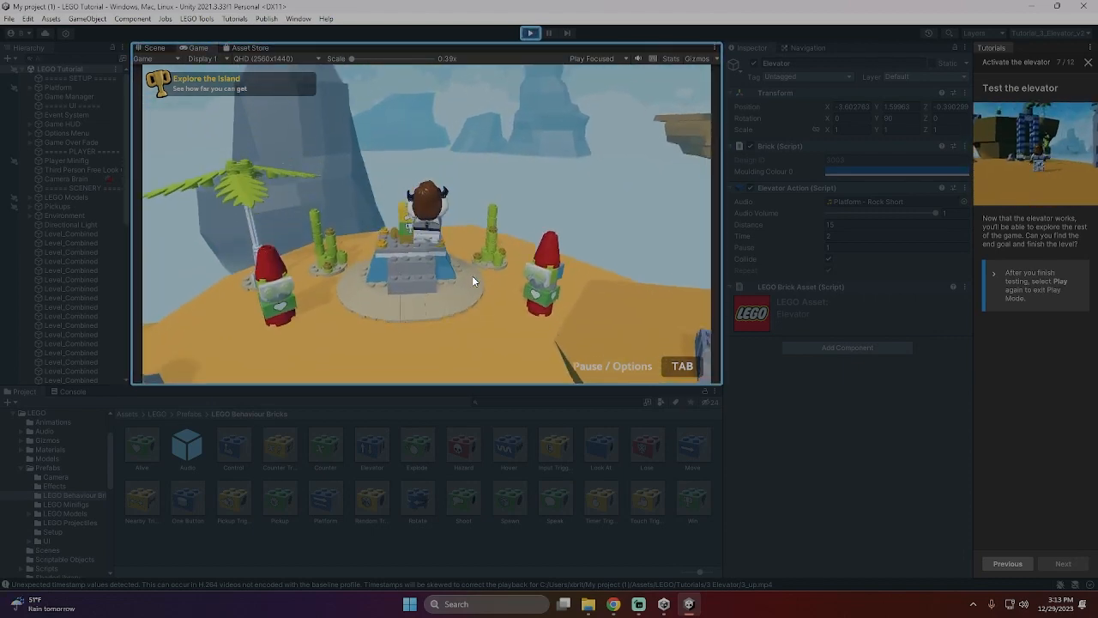
{"action": "left_click", "coordinate": [532, 36]}
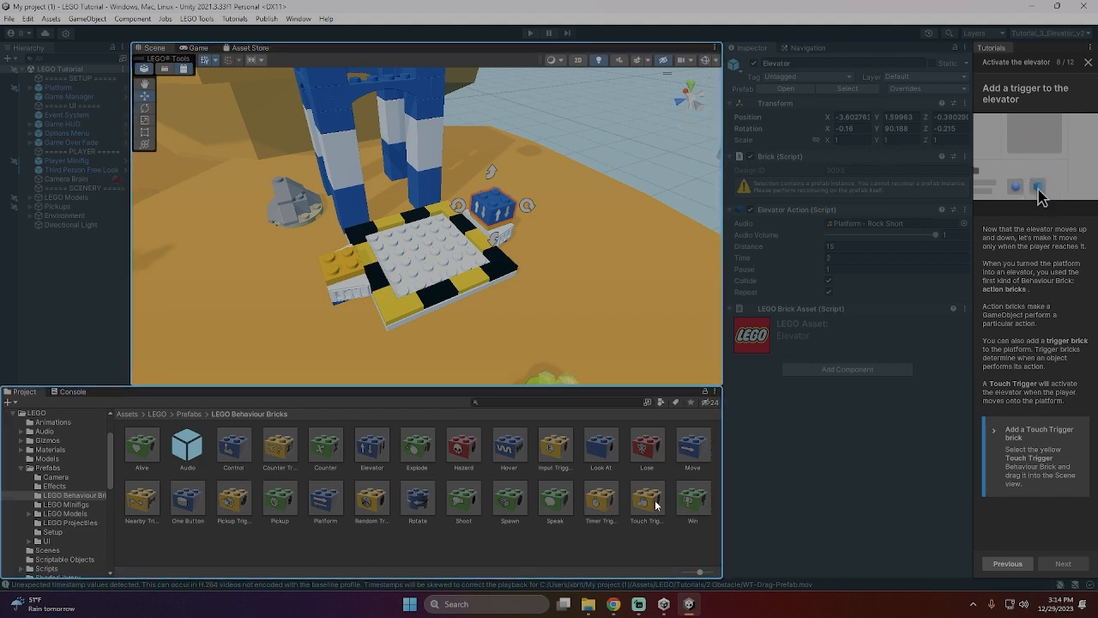
- Stack a Touch Trigger brick on top of the platform's Elevator brick and advance to the "Enter Play Mode" tutorial page
{"action": "left_click_drag", "start_coordinate": [656, 506], "coordinate": [492, 190]}
{"action": "left_click", "coordinate": [1063, 564]}
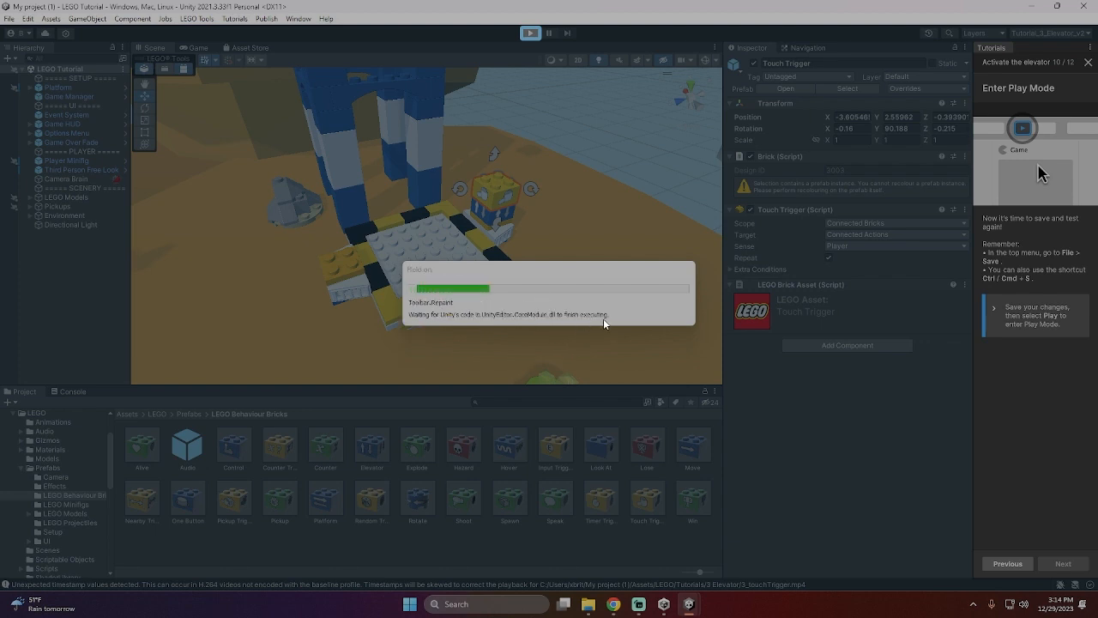
- Start the Touch Trigger test in Play Mode by running the minifigure over the first islands and the grey brick bridge
{"action": "key", "text": "w"}
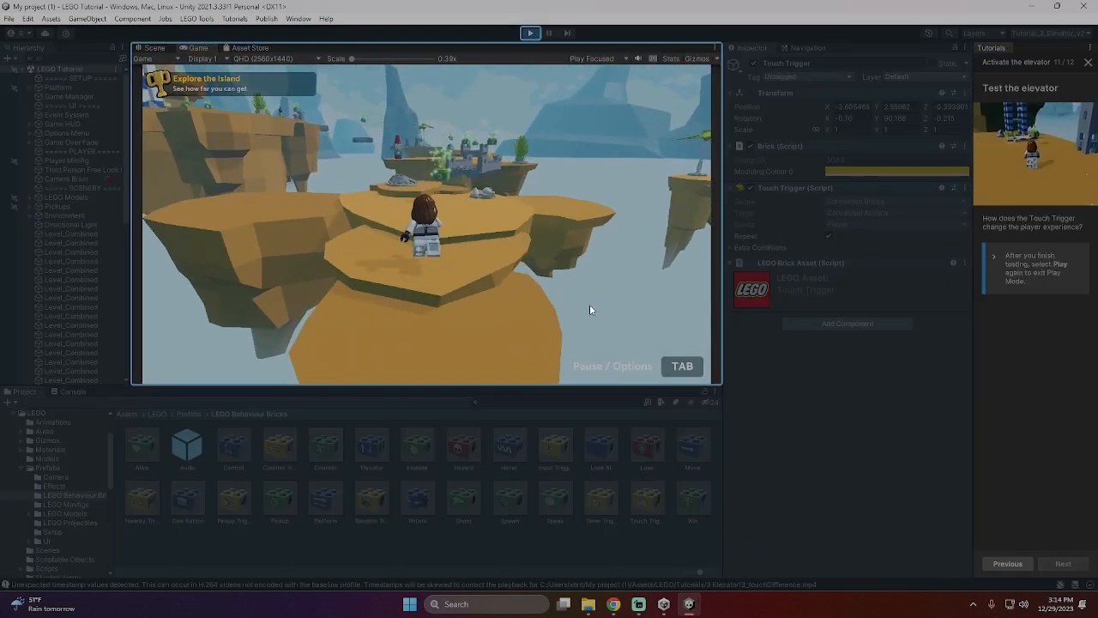
{"action": "key", "text": "w"}
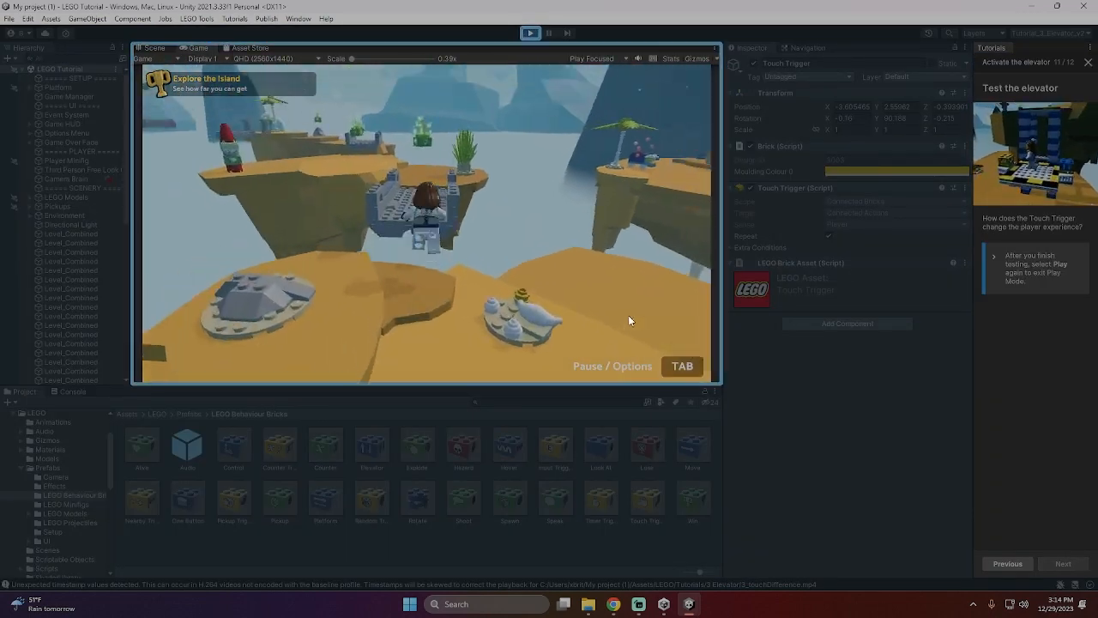
{"action": "key", "text": "w"}
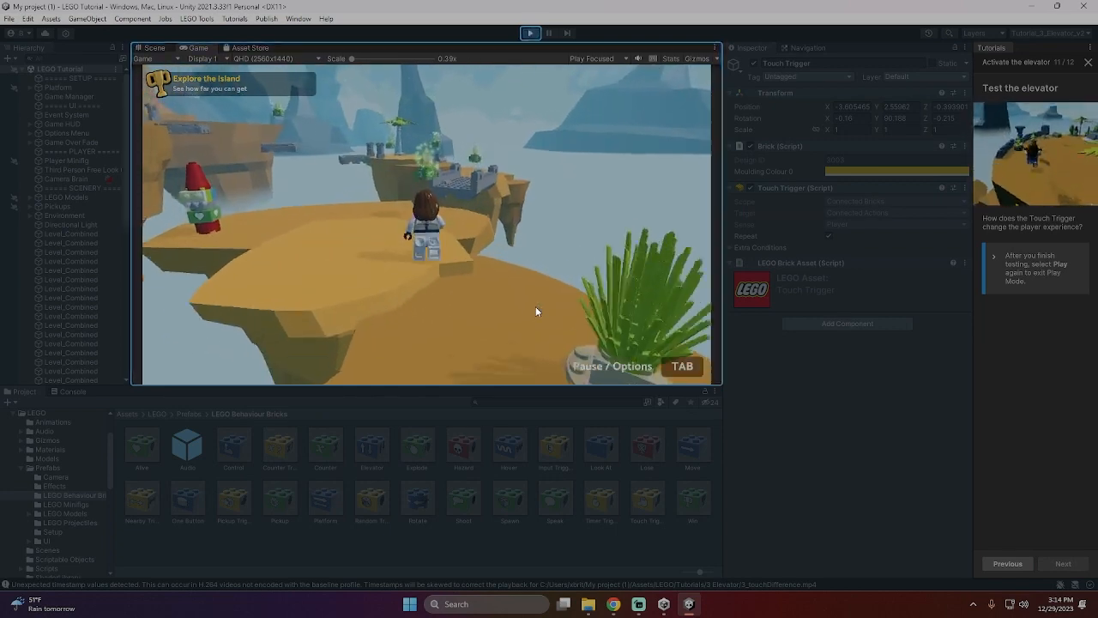
{"action": "key", "text": "w"}
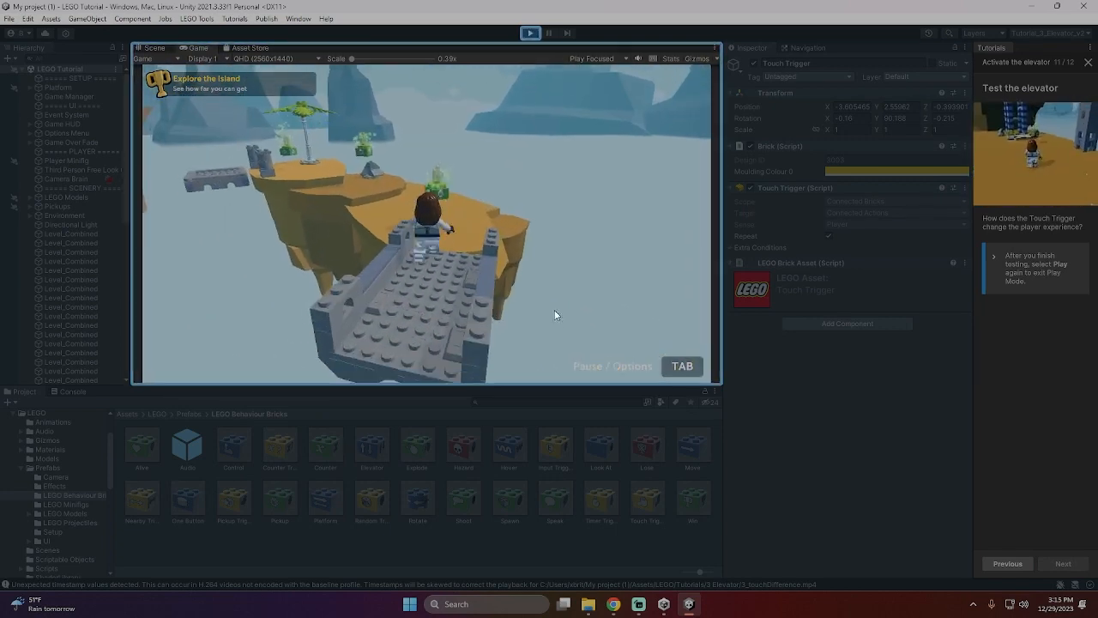
{"action": "key", "text": "w"}
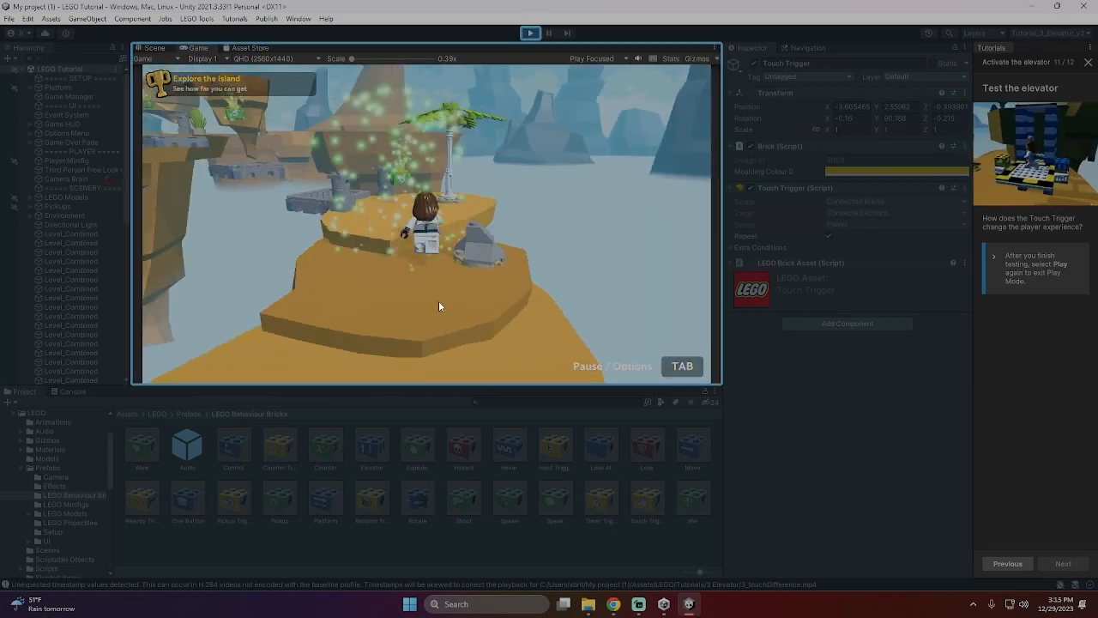
- Cross the floating grey platforms to the elevator island, collecting the crystal between the stone pillars
{"action": "key", "text": "w"}
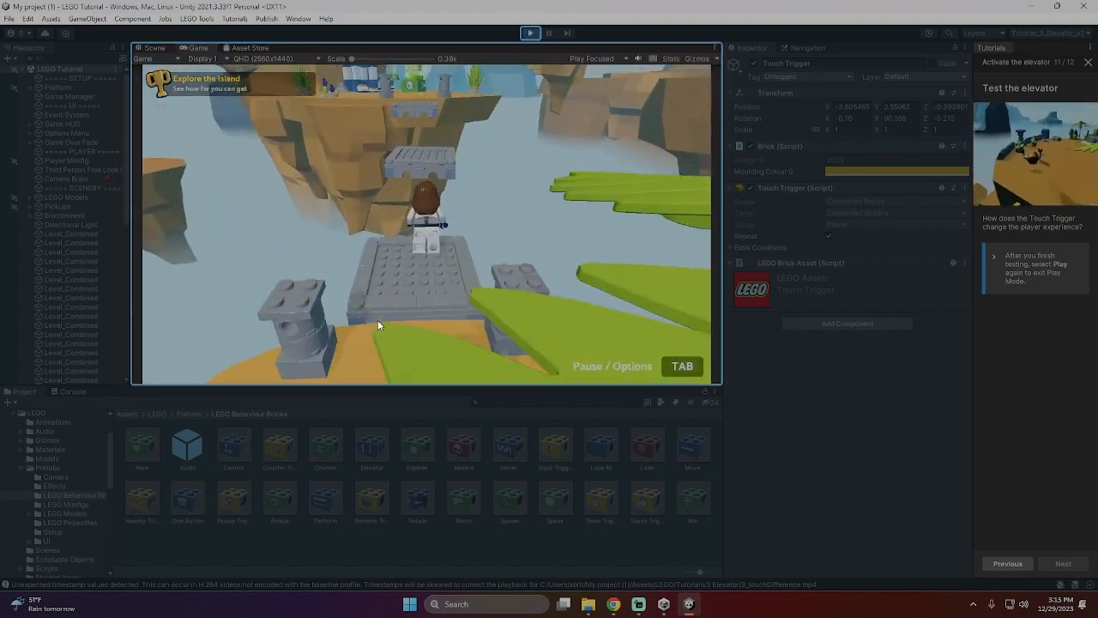
{"action": "key", "text": "space"}
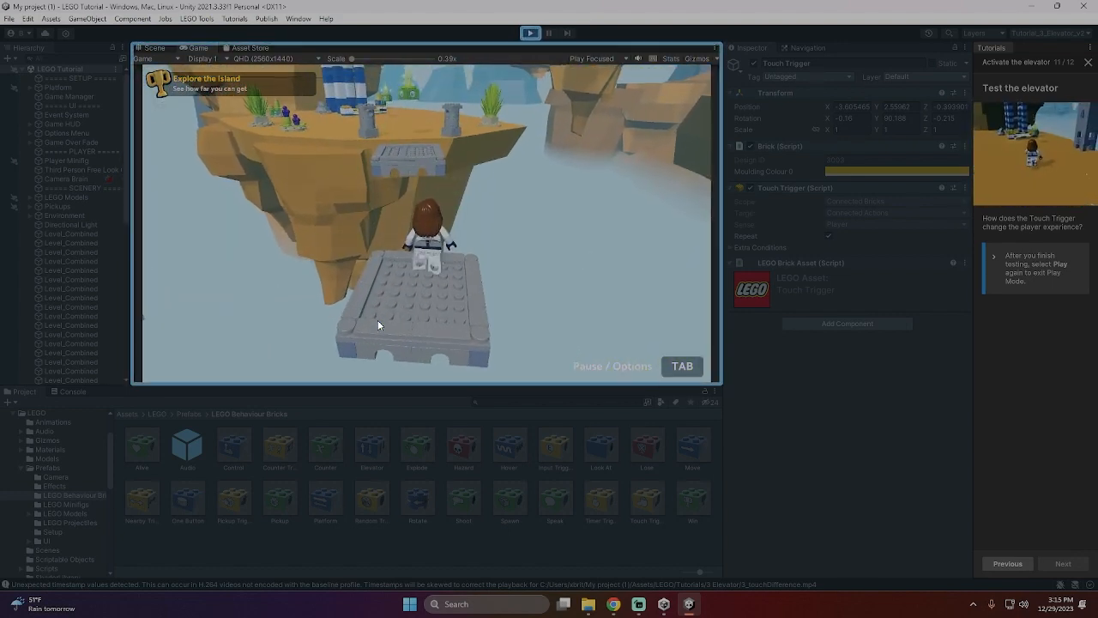
{"action": "key", "text": "w"}
- Run the minifigure onto the elevator platform to trigger it and ride to the upper level
{"action": "key", "text": "w"}
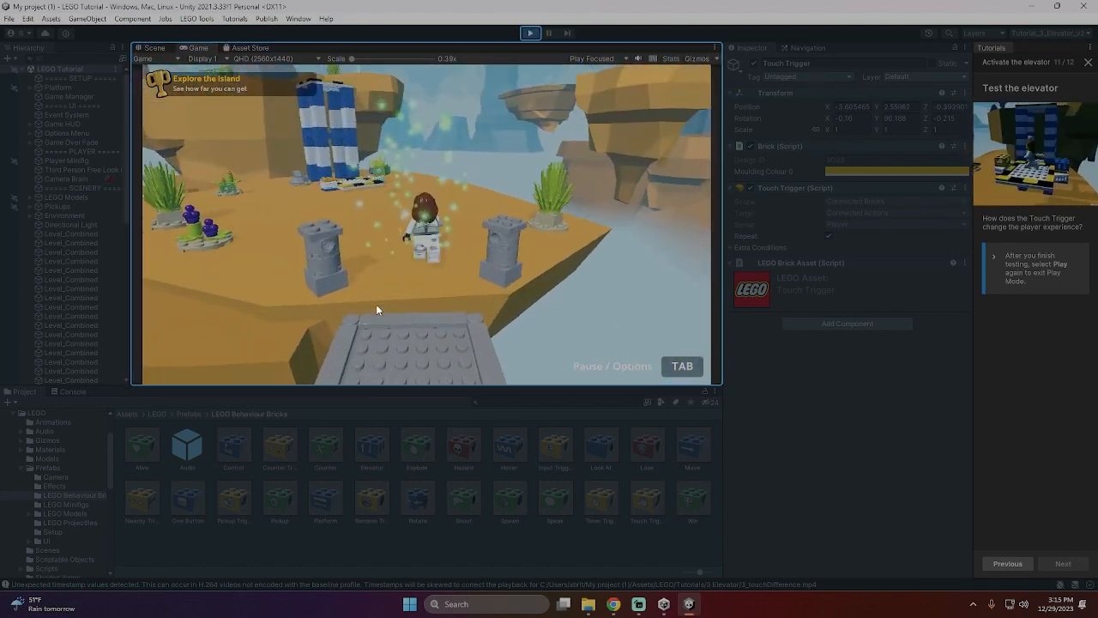
{"action": "key", "text": "w"}
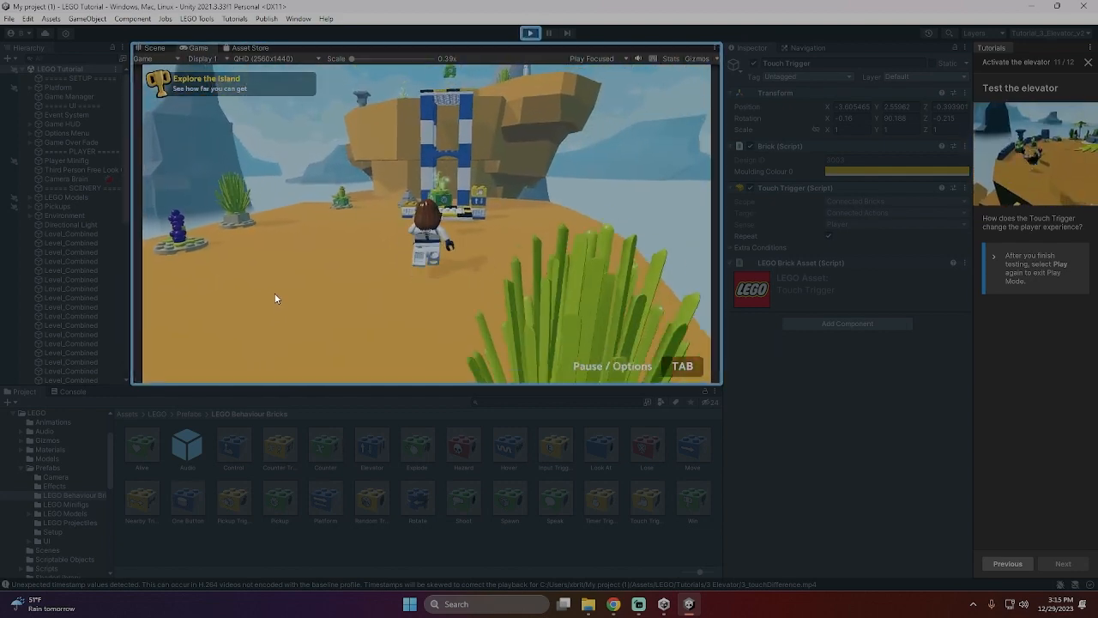
{"action": "key", "text": "w"}
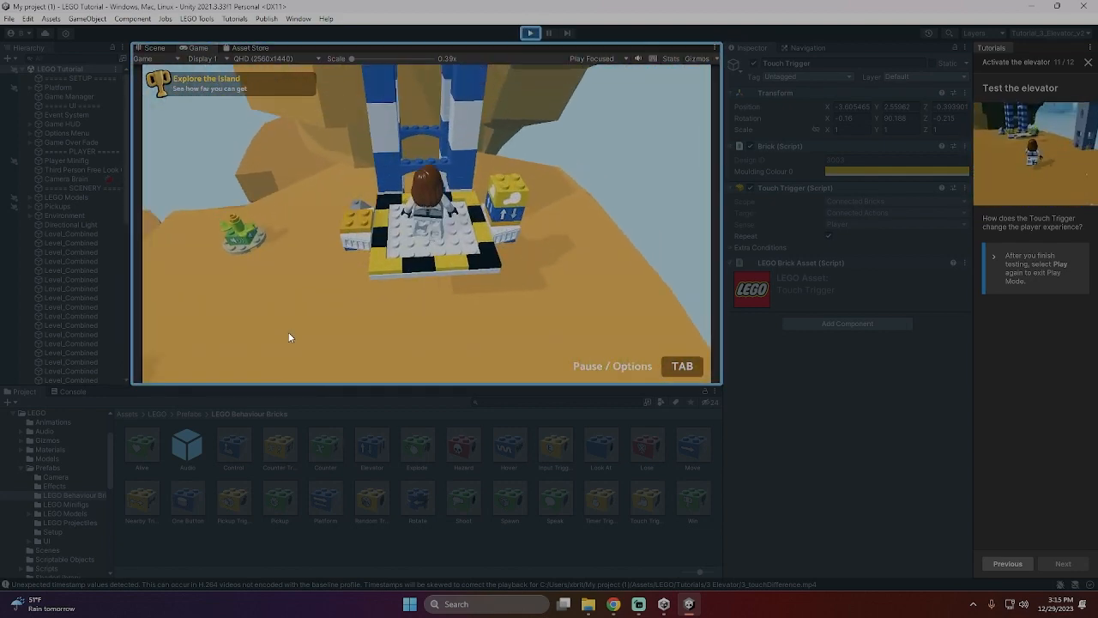
- Collect the crystals on the upper level, reach the goal podium to complete "Explore the Island" and exit Play Mode
{"action": "key", "text": "w"}
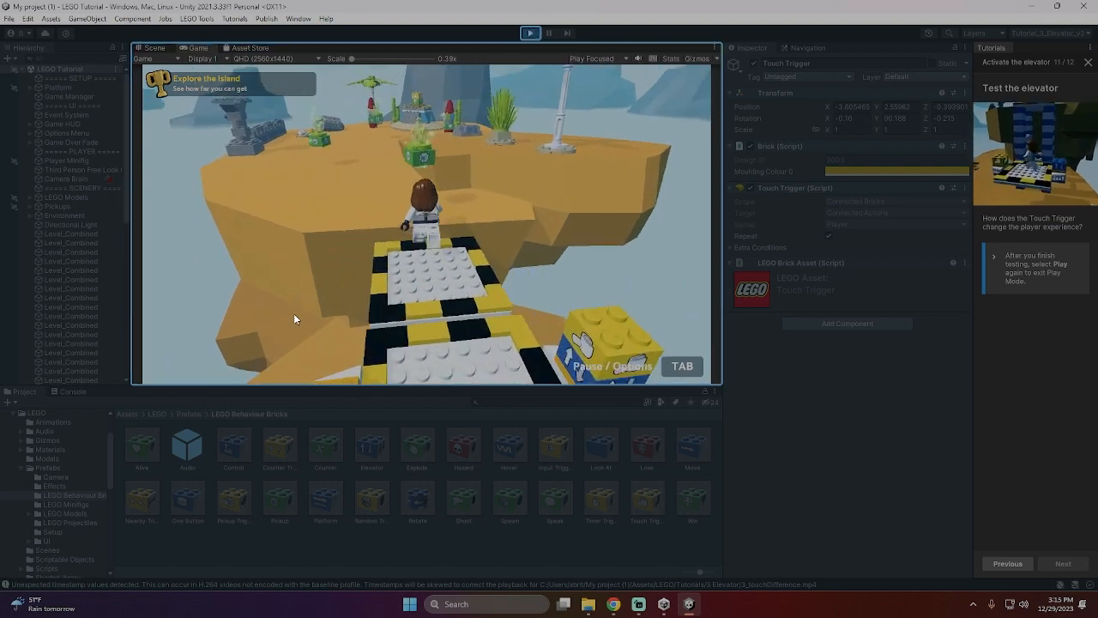
{"action": "key", "text": "space"}
{"action": "key", "text": "w"}
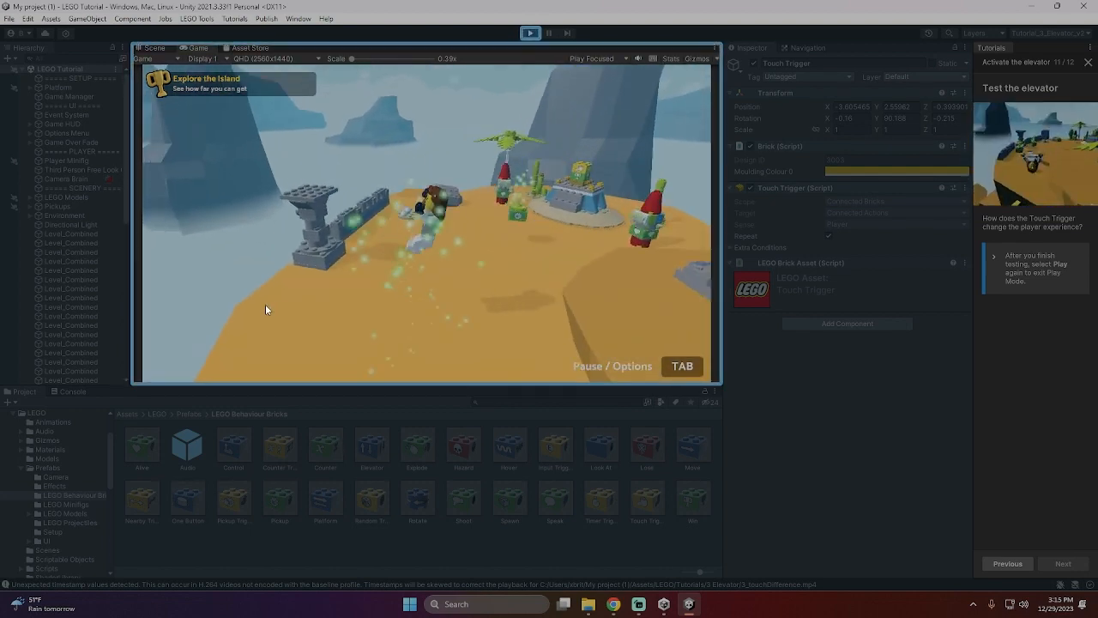
{"action": "key", "text": "w"}
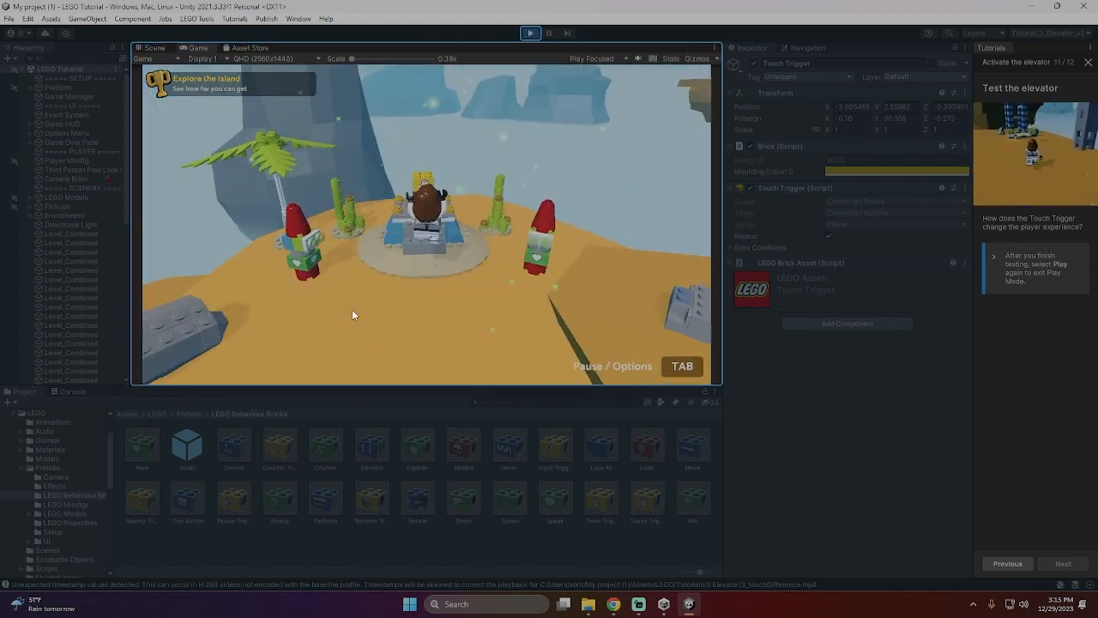
{"action": "left_click", "coordinate": [530, 34]}
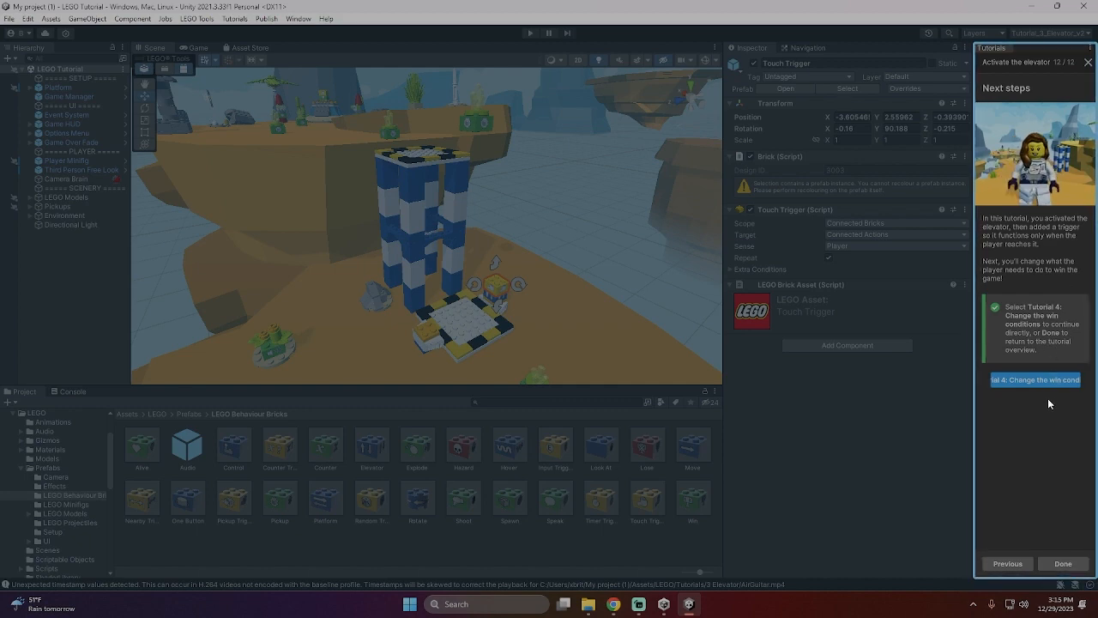
- Finish the elevator tutorial, widen the tutorial list and open the "Change the win conditions" tutorial
{"action": "left_click", "coordinate": [1062, 565]}
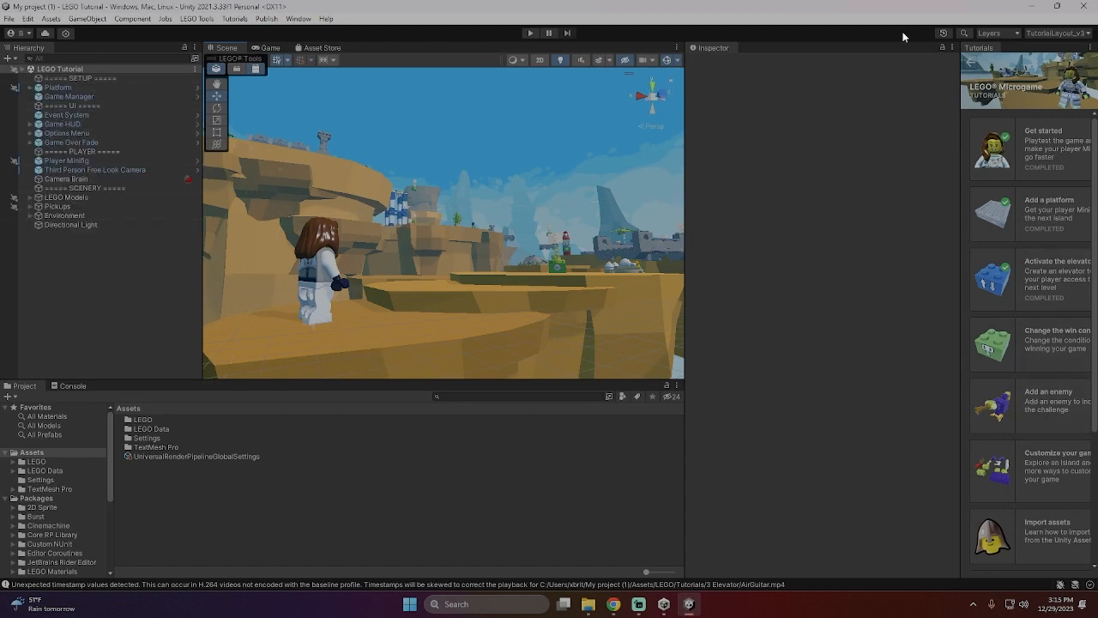
{"action": "left_click_drag", "start_coordinate": [960, 132], "coordinate": [868, 137]}
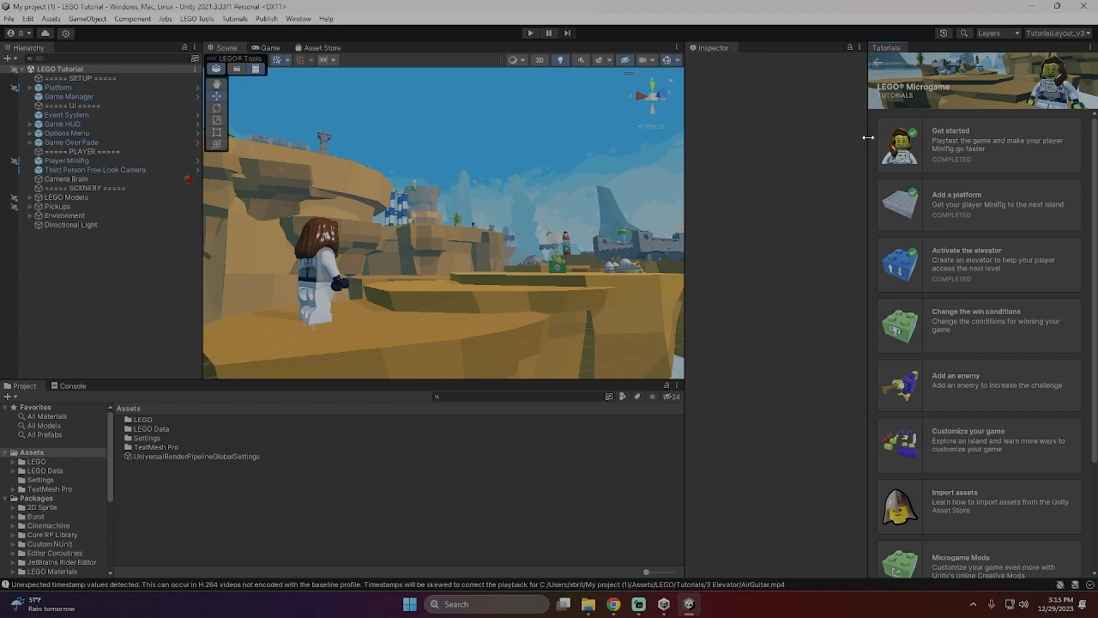
{"action": "scroll", "coordinate": [972, 331], "scroll_direction": "down", "scroll_amount": 3}
{"action": "scroll", "coordinate": [971, 331], "scroll_direction": "up", "scroll_amount": 3}
{"action": "left_click", "coordinate": [972, 332]}
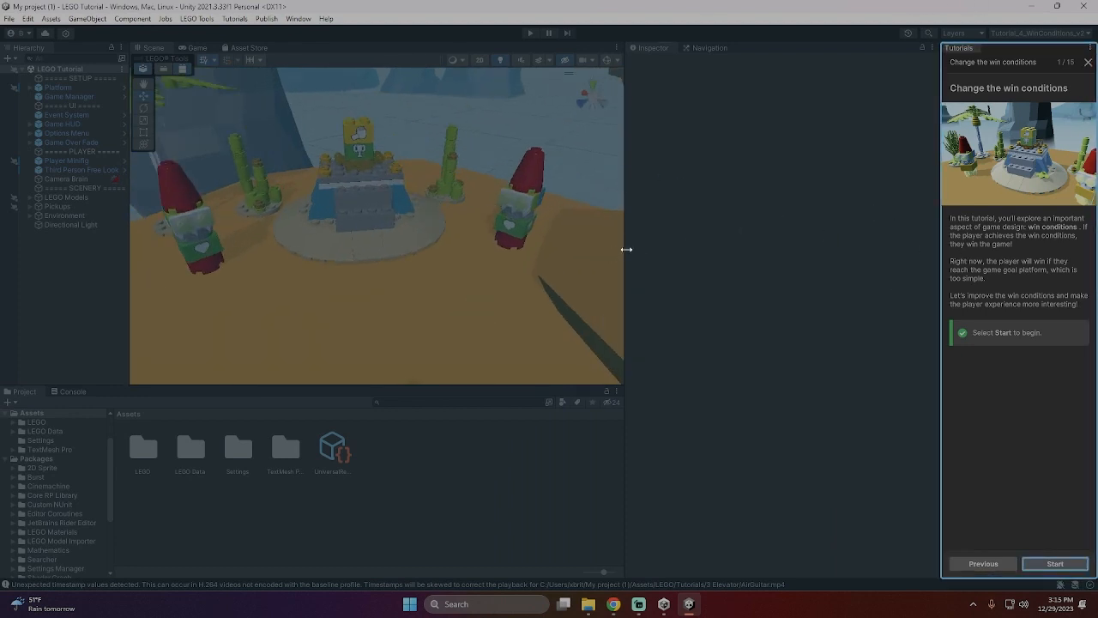
- Widen the Scene view and start the tutorial to reach the "Review the game goal" page
{"action": "left_click_drag", "start_coordinate": [626, 249], "coordinate": [815, 257]}
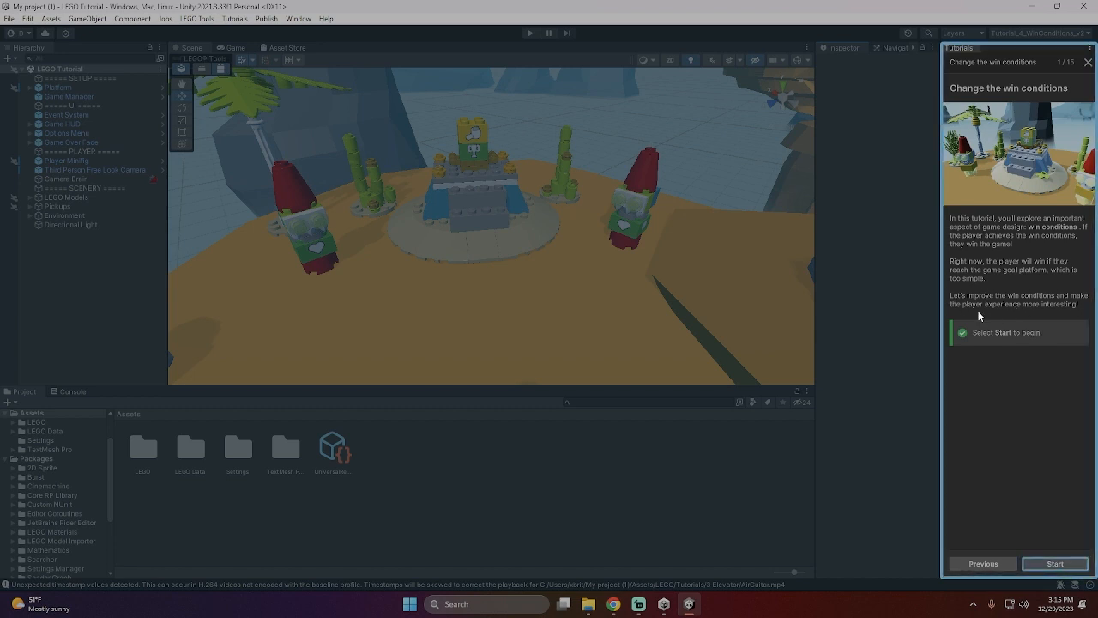
{"action": "left_click", "coordinate": [1055, 564]}
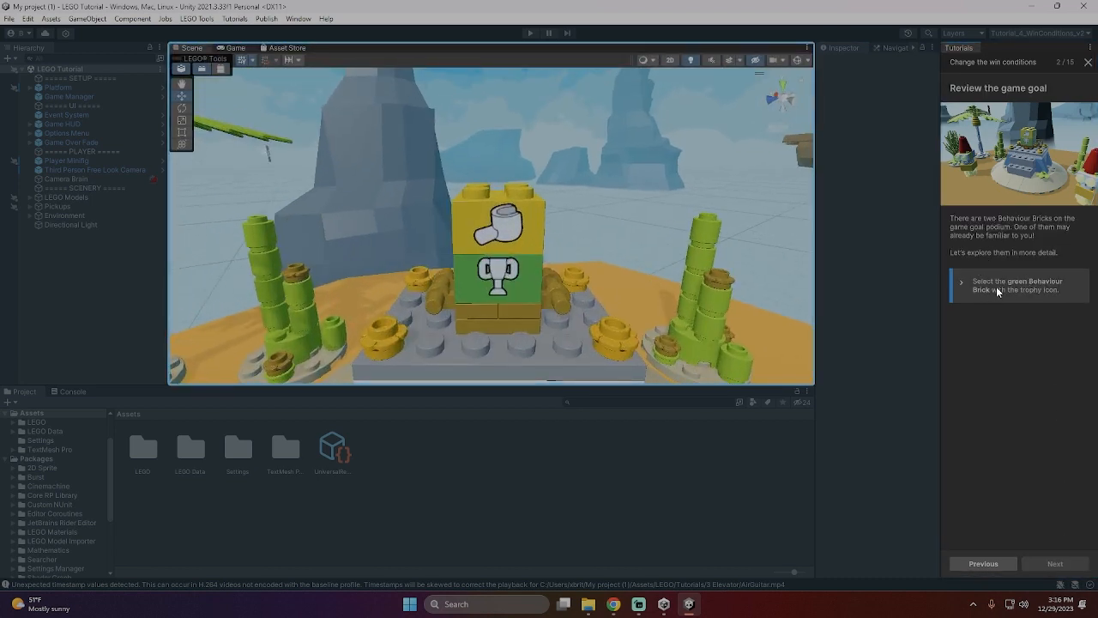
- Select the green Win brick on the goal podium, widen the Inspector, and select the yellow Touch Trigger brick above it
{"action": "left_click", "coordinate": [528, 275]}
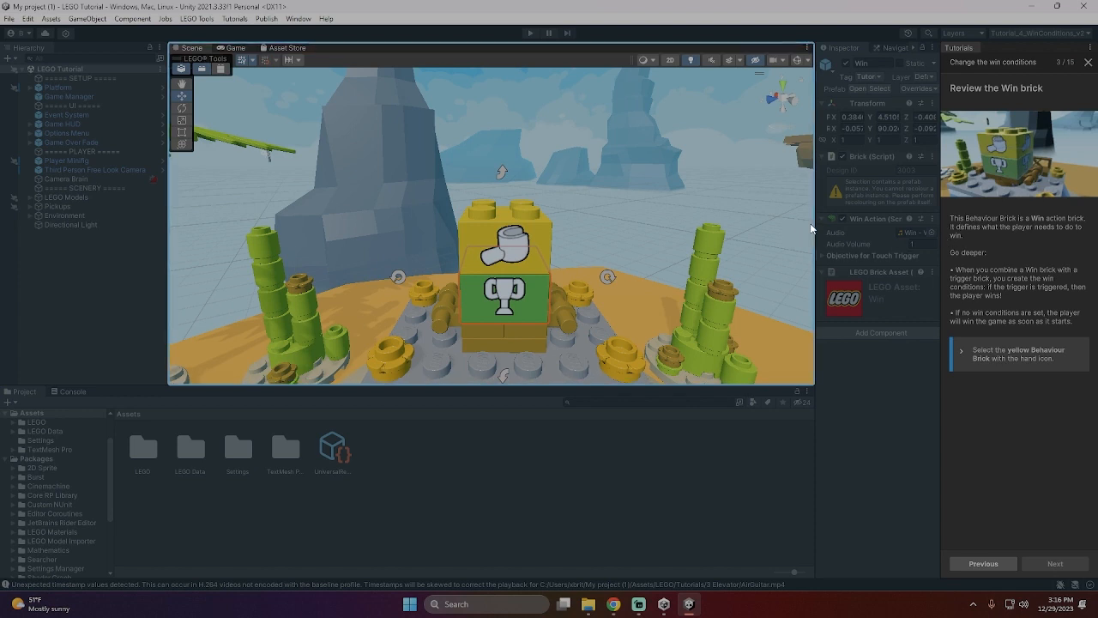
{"action": "left_click_drag", "start_coordinate": [814, 223], "coordinate": [737, 228]}
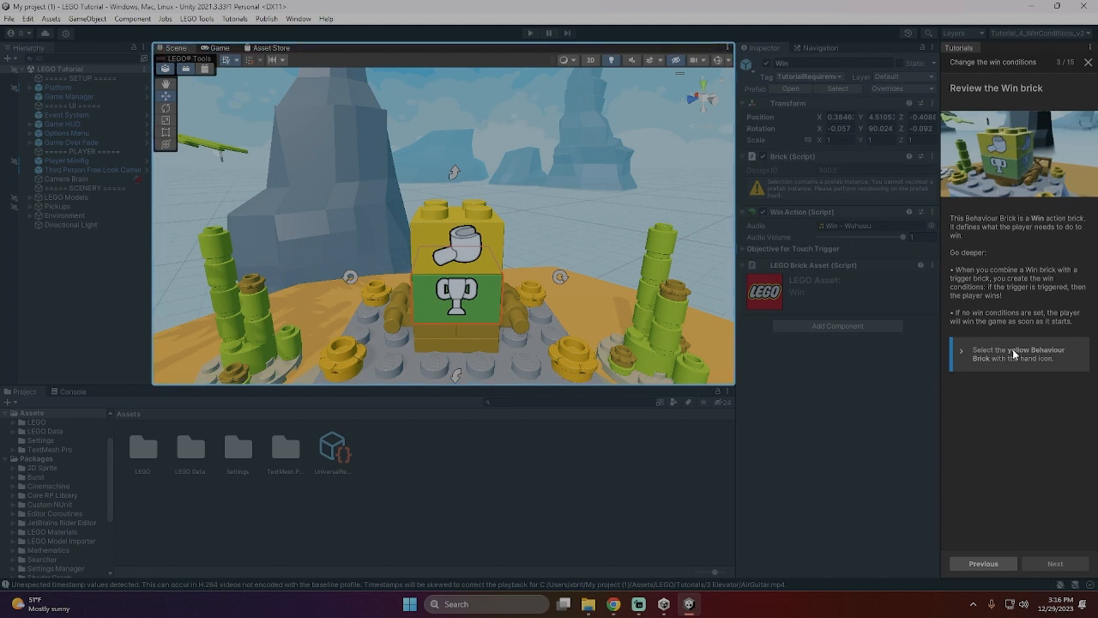
{"action": "left_click", "coordinate": [469, 251]}
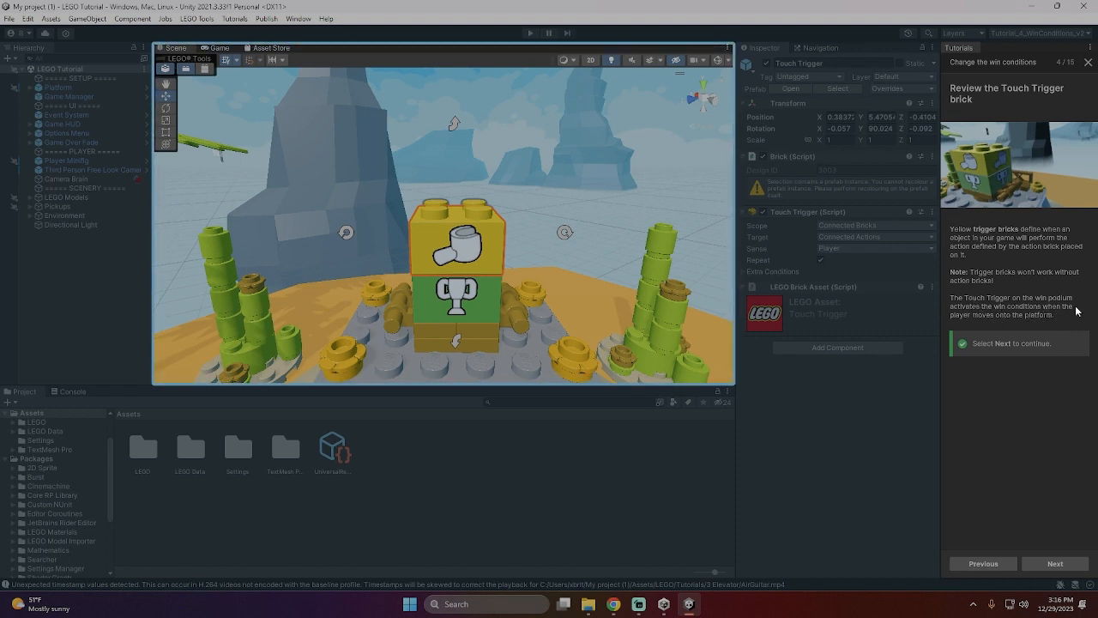
- Delete the yellow Touch Trigger brick from the goal podium and advance to the "Add a Pickup Trigger" page
{"action": "left_click", "coordinate": [1042, 560]}
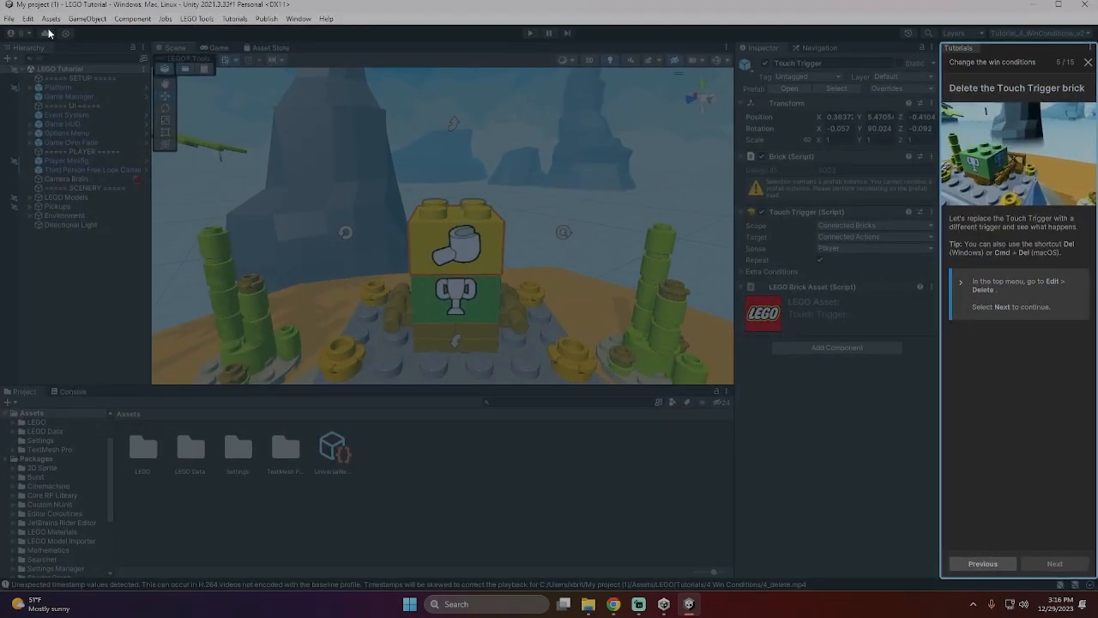
{"action": "left_click", "coordinate": [30, 23]}
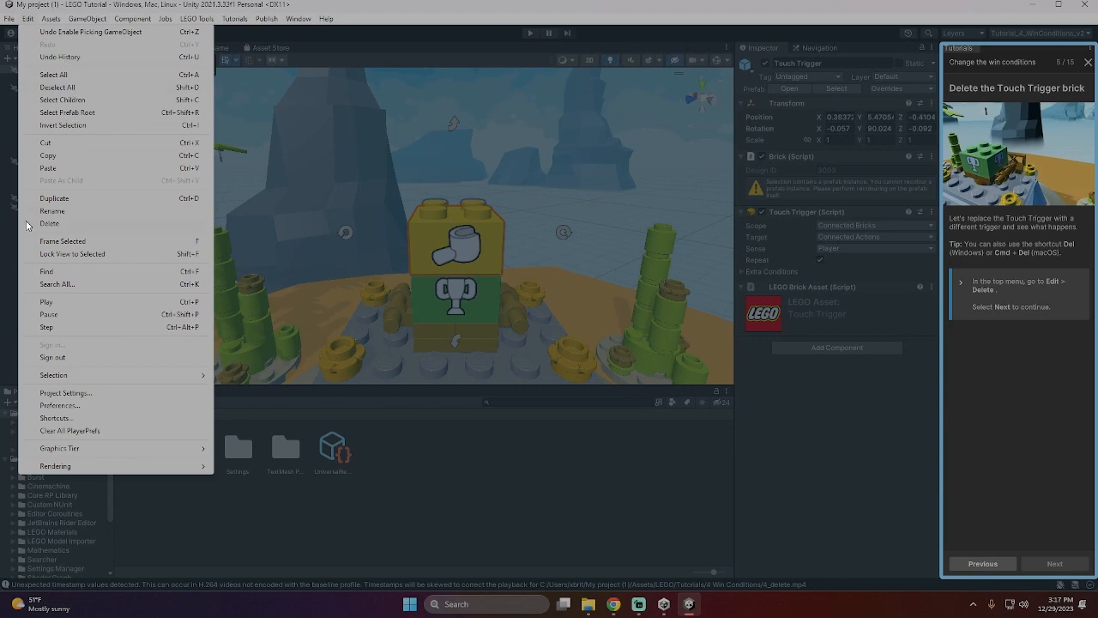
{"action": "left_click", "coordinate": [53, 223]}
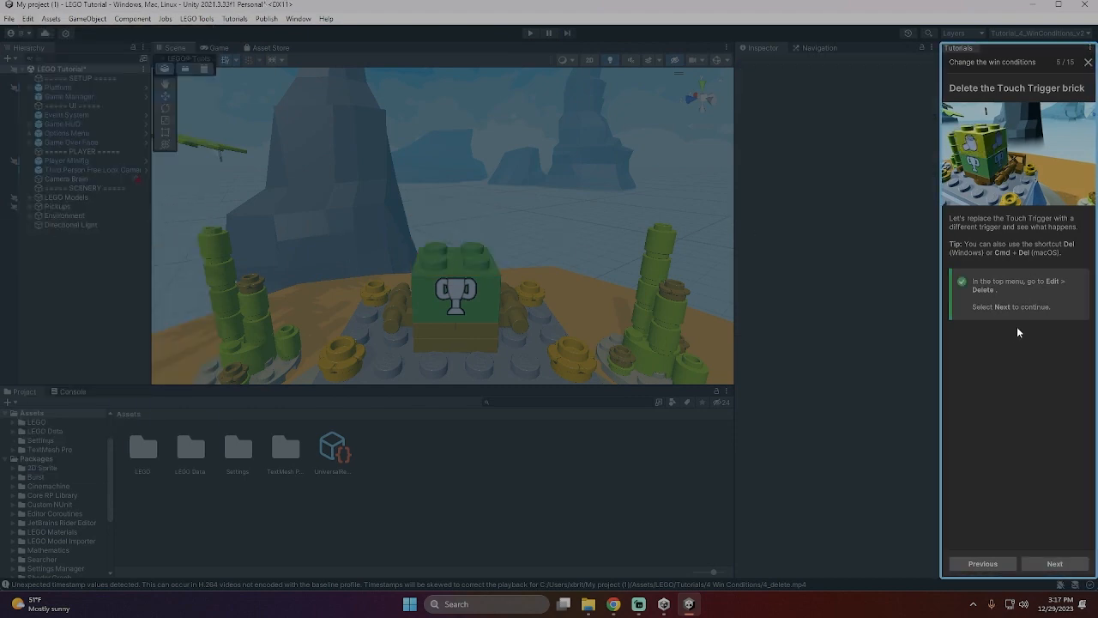
{"action": "left_click", "coordinate": [1065, 570]}
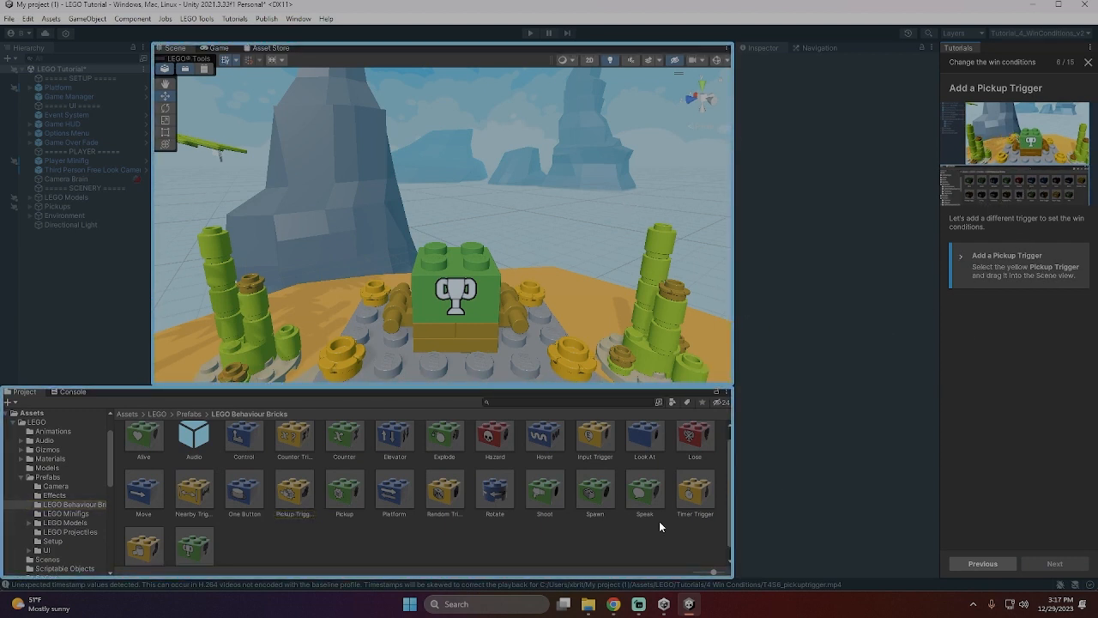
{"action": "left_click_drag", "start_coordinate": [312, 514], "coordinate": [442, 250]}
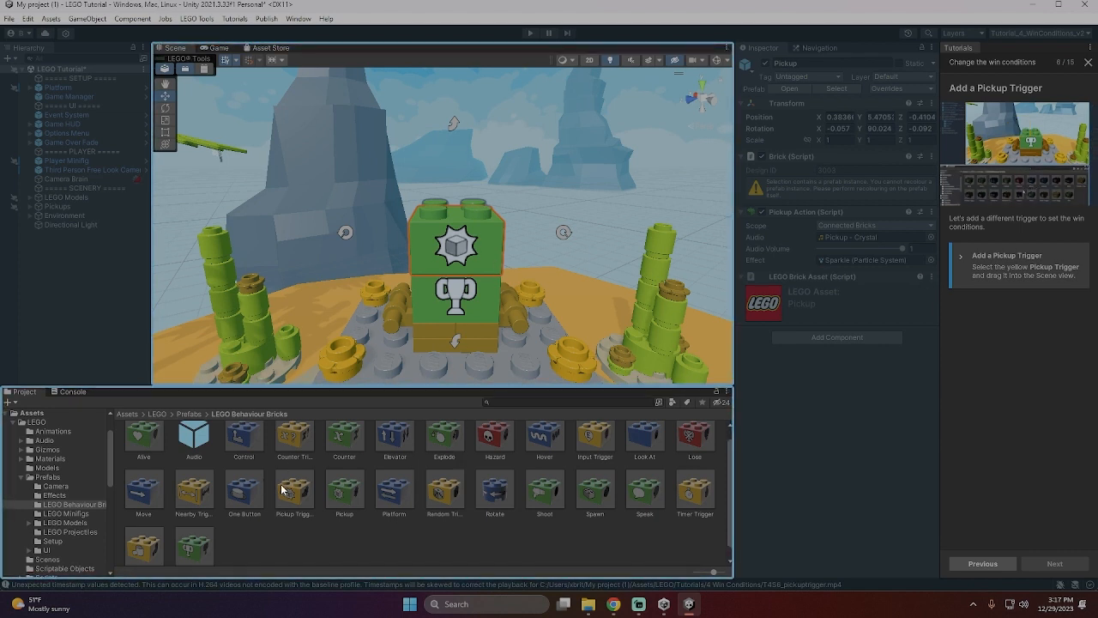
{"action": "mouse_move", "coordinate": [472, 257]}
{"action": "left_mouse_down"}
{"action": "mouse_move", "coordinate": [355, 518]}
{"action": "mouse_move", "coordinate": [506, 261]}
{"action": "mouse_move", "coordinate": [456, 239]}
{"action": "mouse_move", "coordinate": [463, 256]}
{"action": "left_mouse_up"}
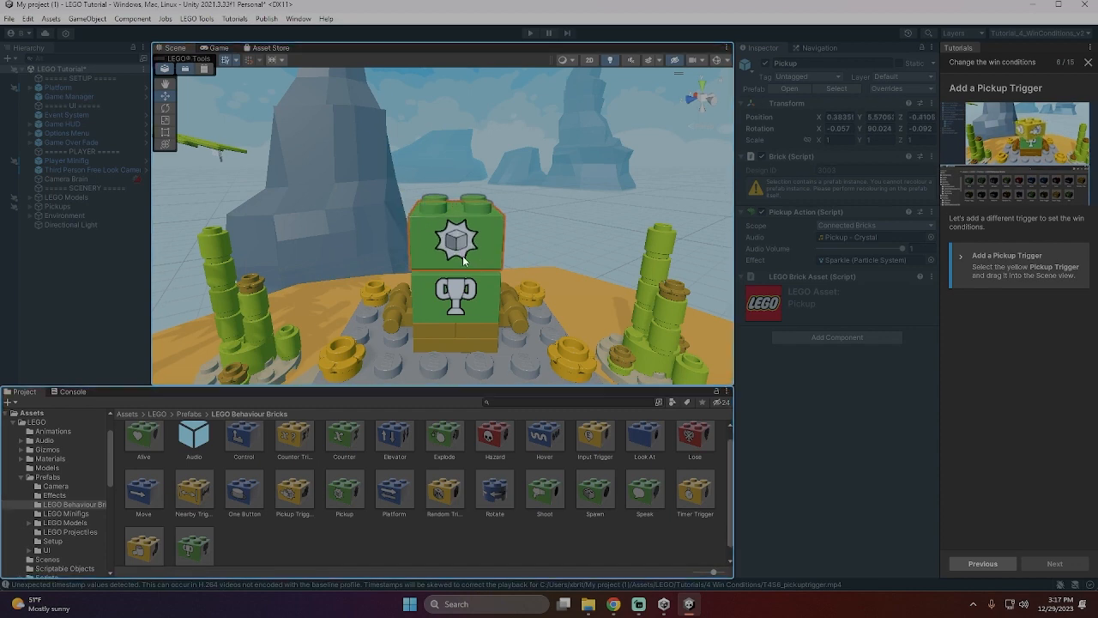
{"action": "key", "text": "Delete"}
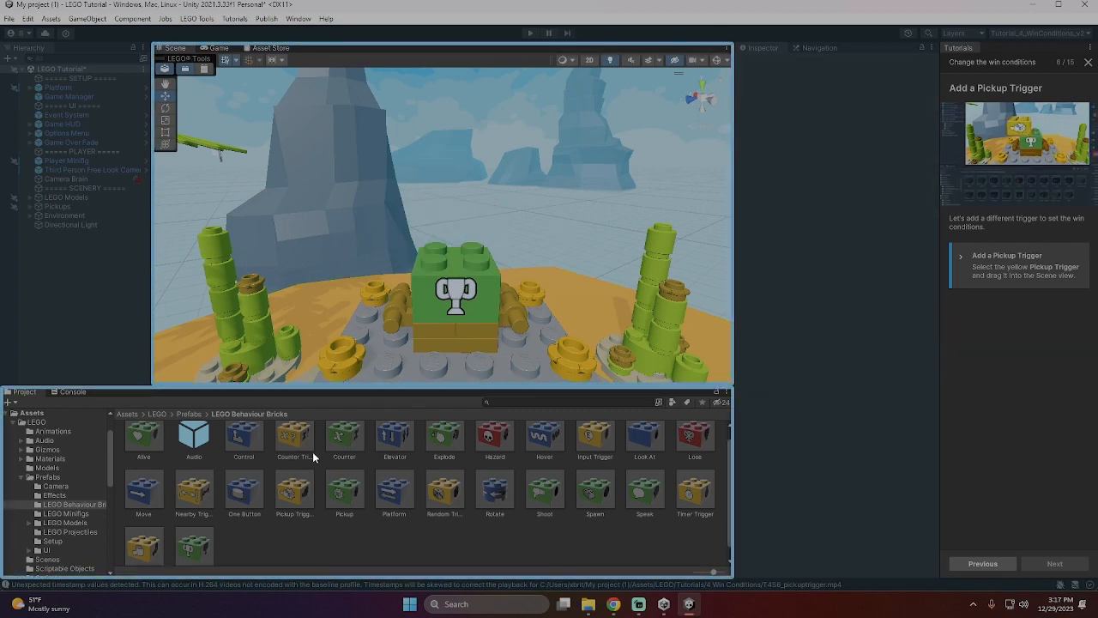
- Place a yellow Pickup Trigger brick on top of the green Win brick and continue to testing the changes
{"action": "left_click", "coordinate": [297, 510]}
{"action": "left_click_drag", "start_coordinate": [291, 501], "coordinate": [461, 235]}
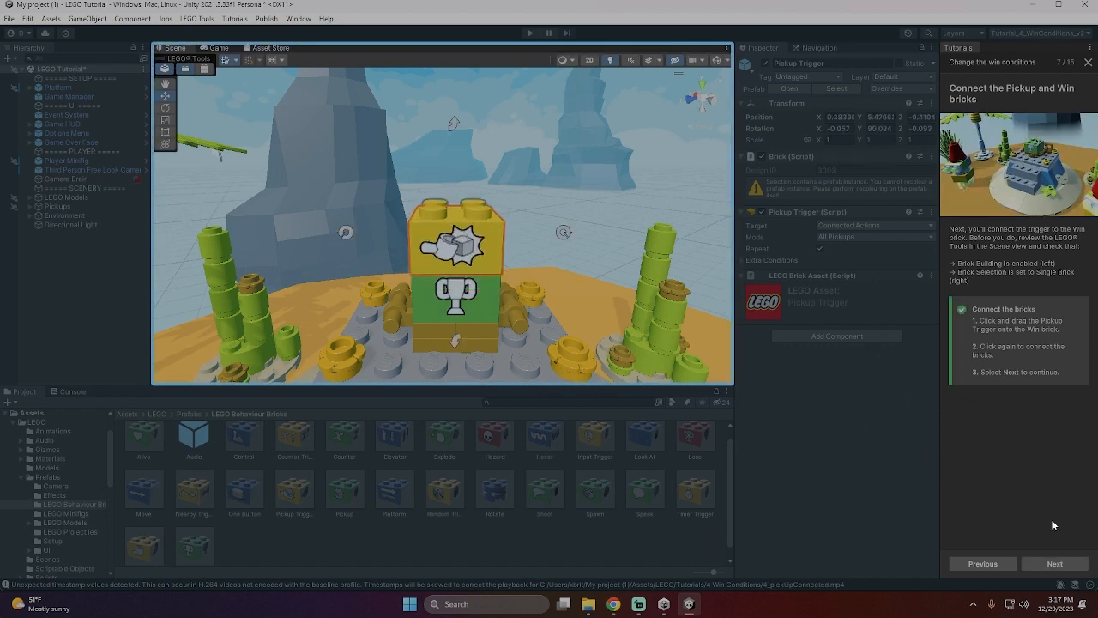
{"action": "left_click", "coordinate": [1055, 563]}
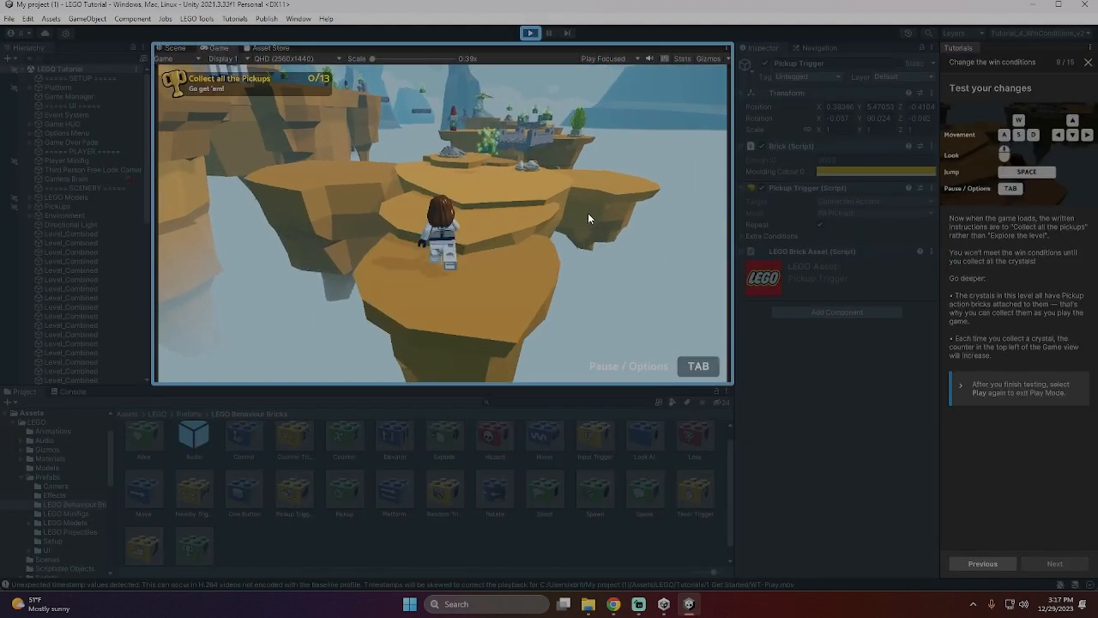
- In Play Mode, collect the crystals on the first islands and jump across the floating platforms to the elevator island
{"action": "key", "text": "w"}
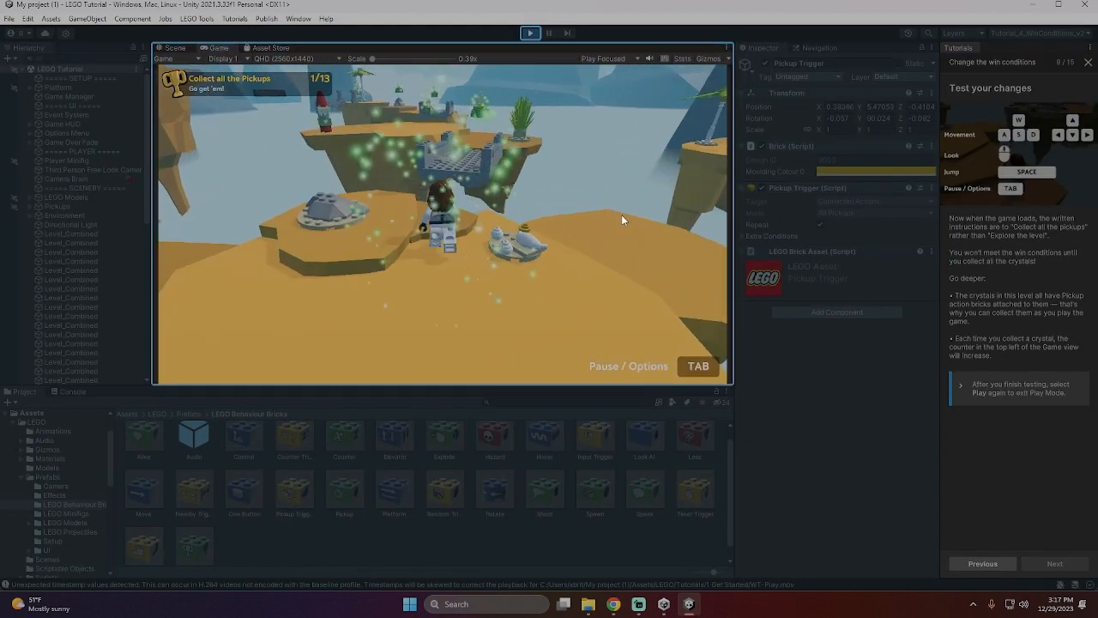
{"action": "key", "text": "w"}
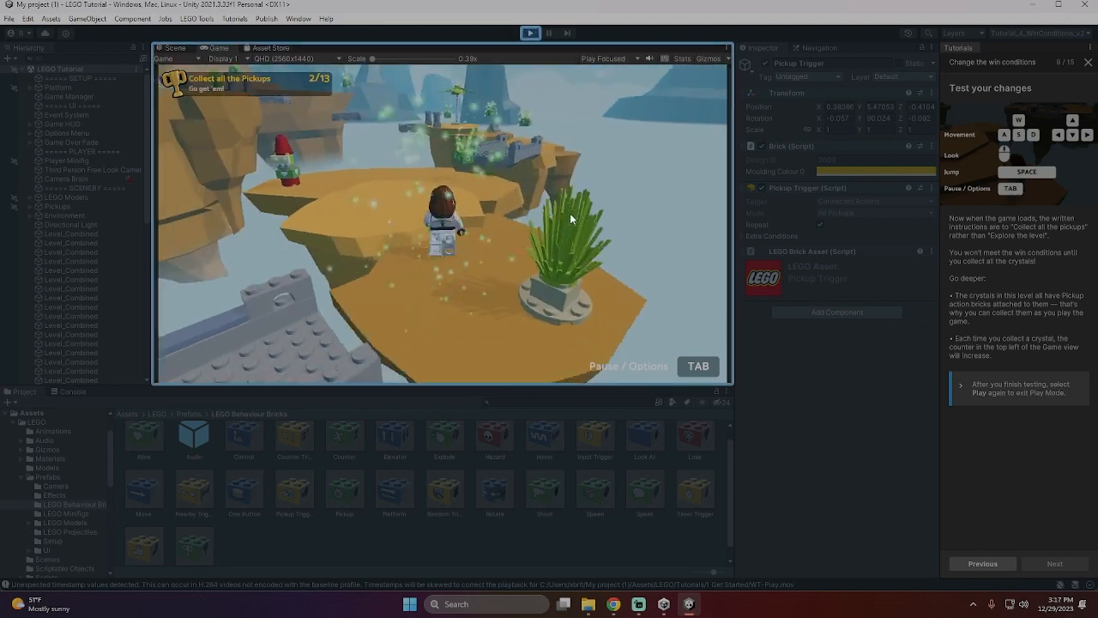
{"action": "key", "text": "w"}
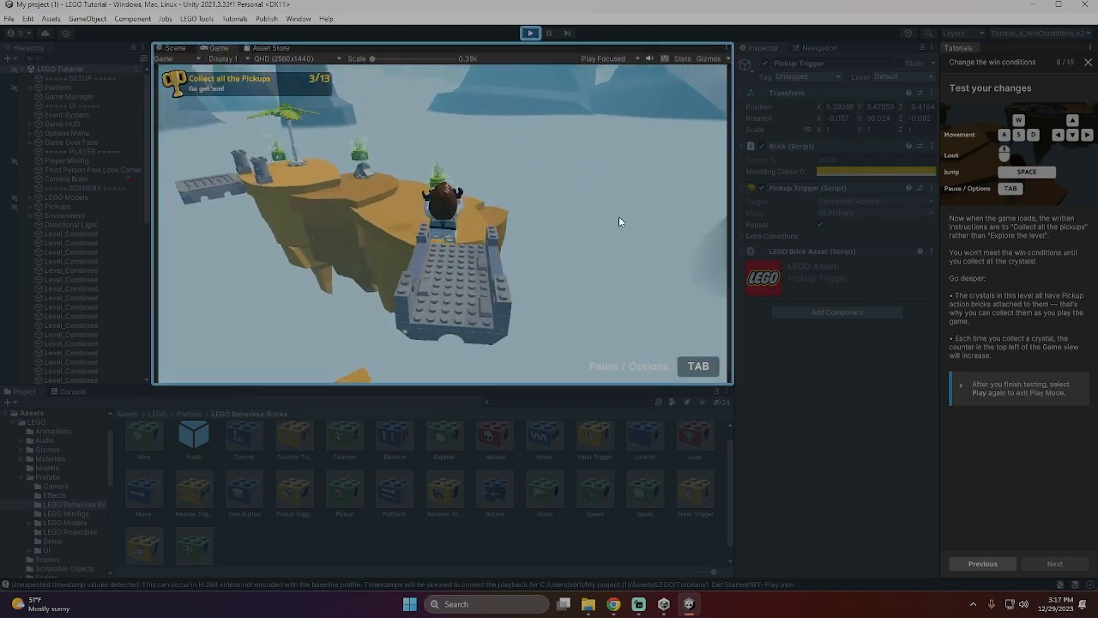
{"action": "key", "text": "w"}
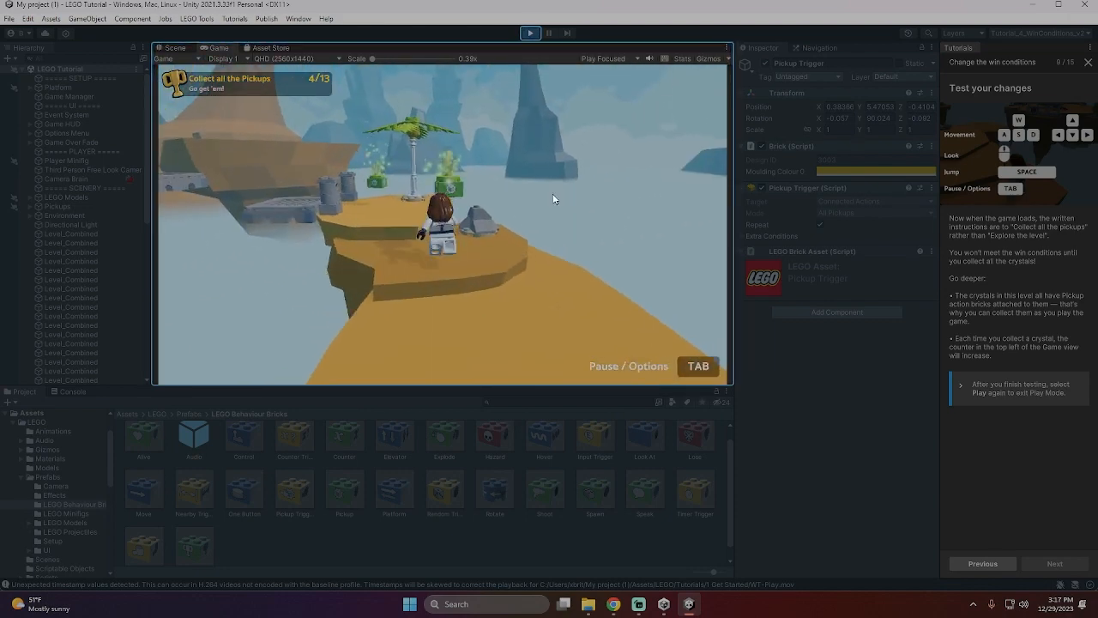
{"action": "key", "text": "w"}
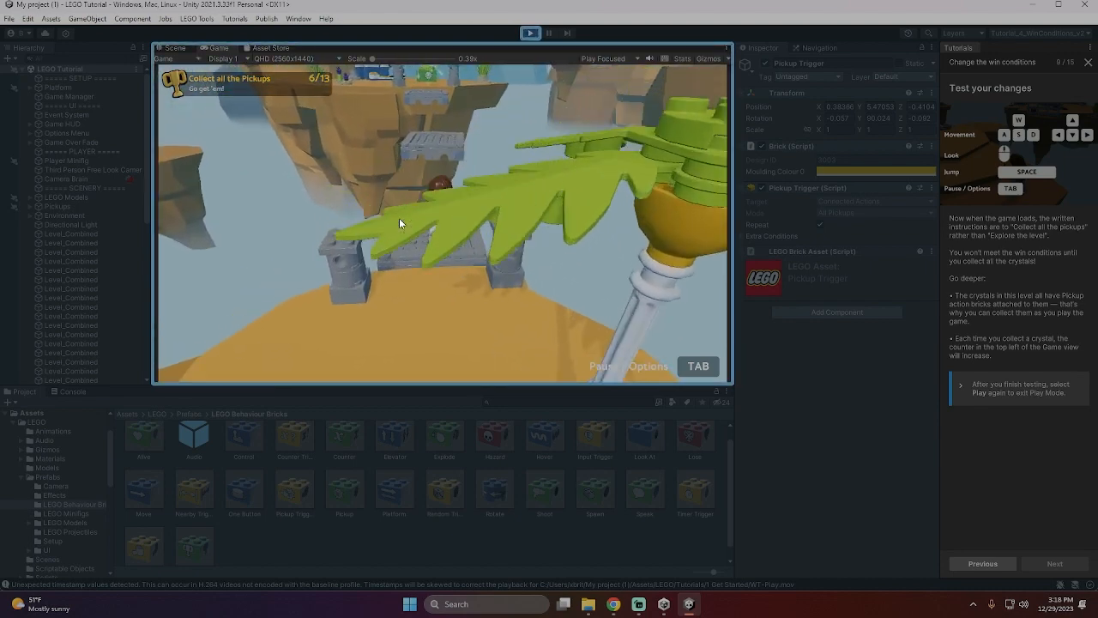
{"action": "key", "text": "w"}
{"action": "key", "text": "space"}
{"action": "key", "text": "space"}
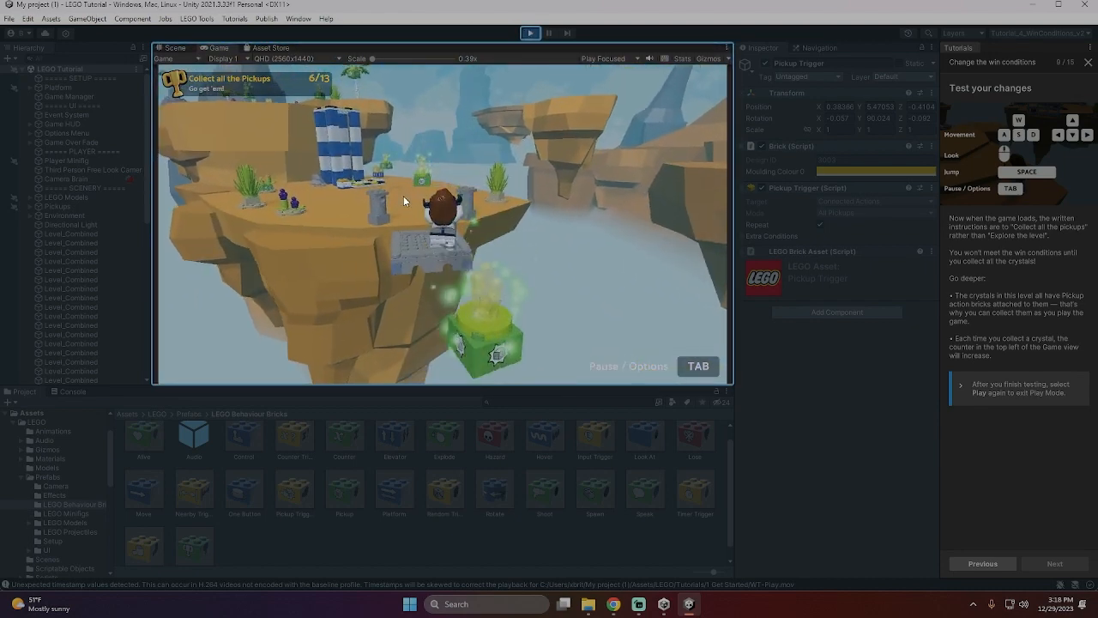
- Collect the crystals around the elevator, ride it up and gather the crystals on the way to the goal podium
{"action": "key", "text": "w"}
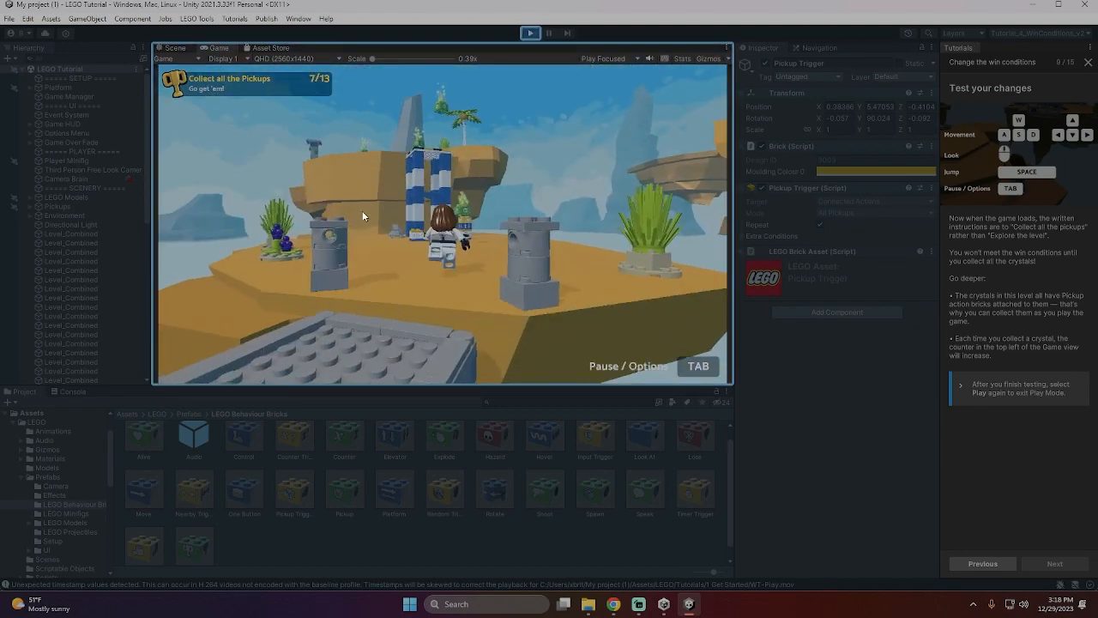
{"action": "key", "text": "w"}
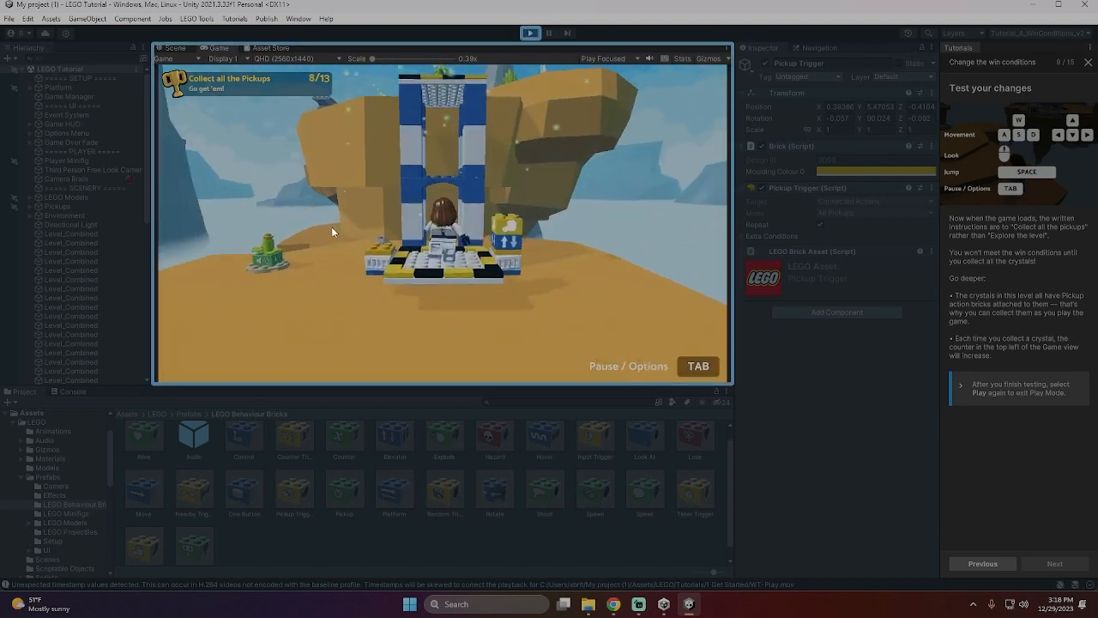
{"action": "key", "text": "w"}
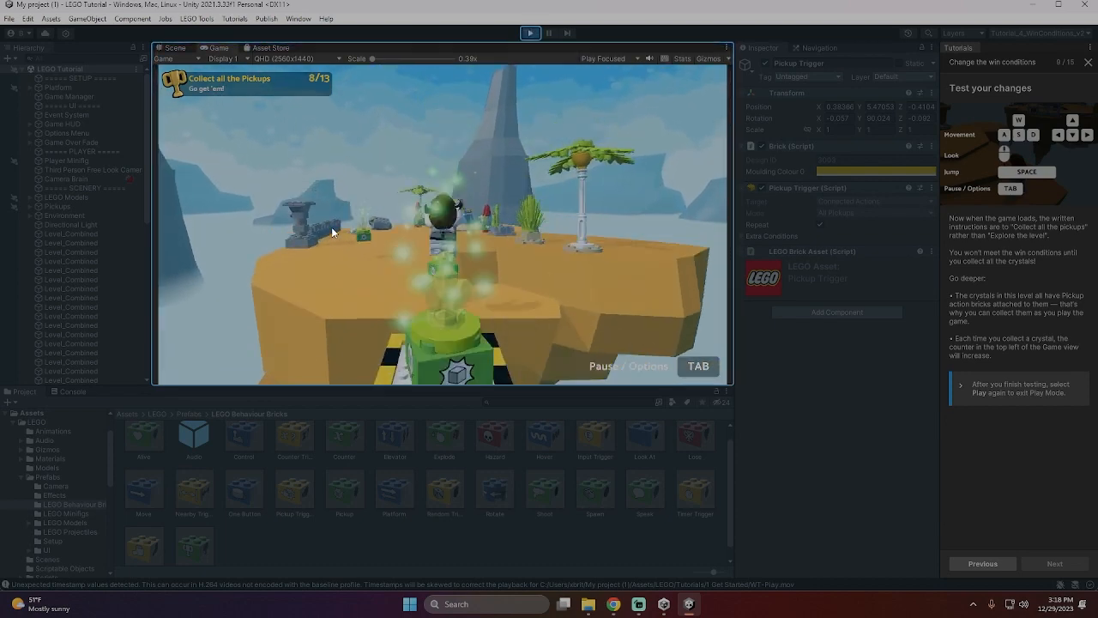
{"action": "key", "text": "w"}
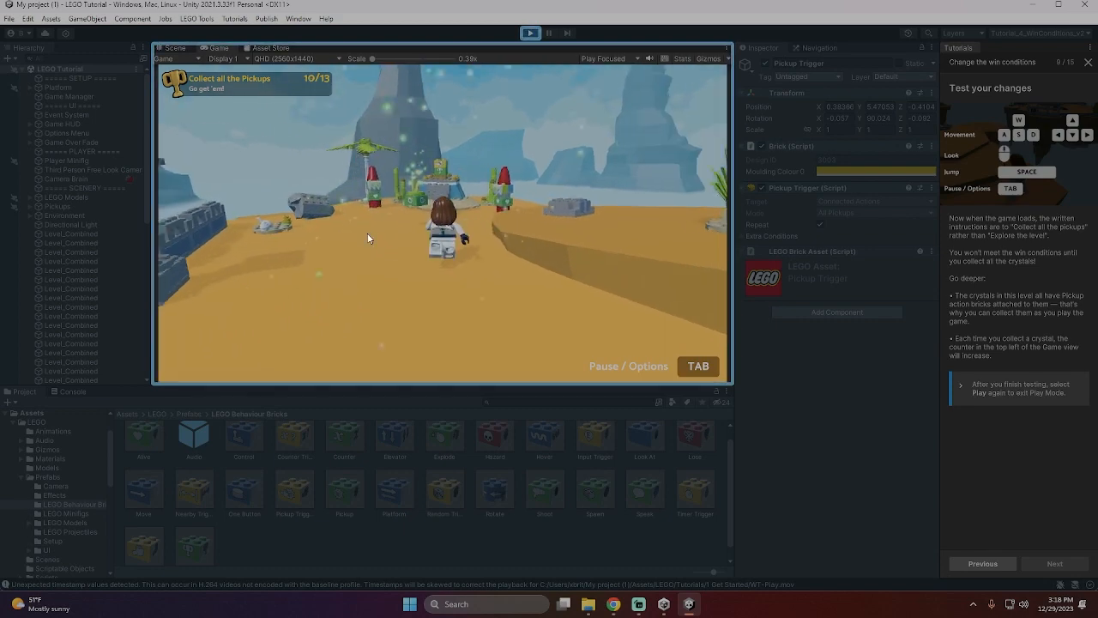
{"action": "key", "text": "w"}
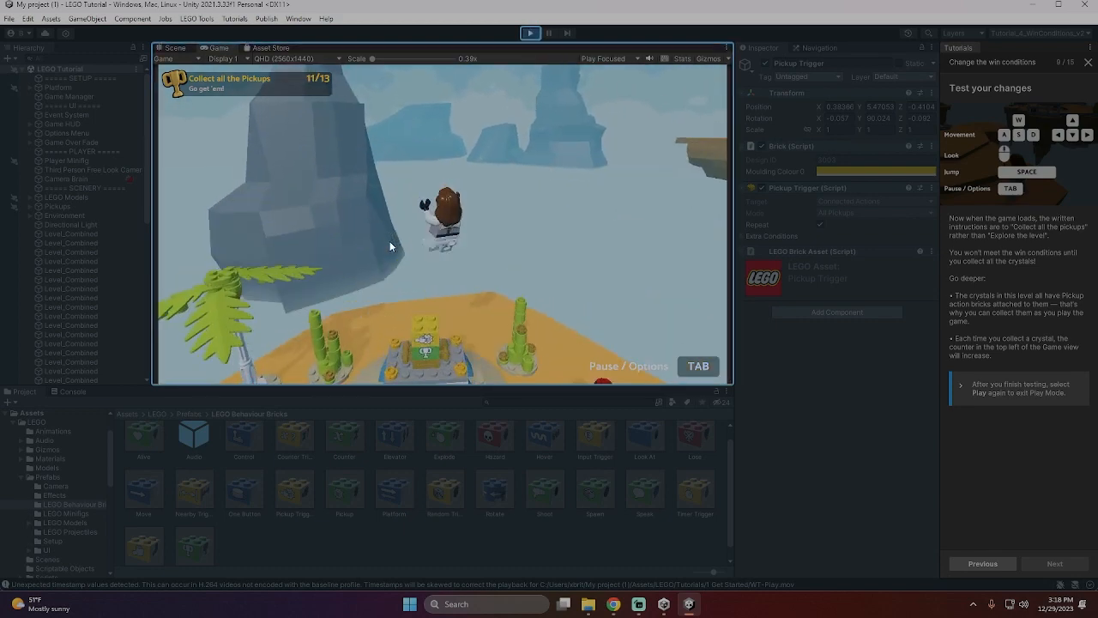
- Turn back from the goal podium and cross the upper level to collect the missed crystal near the elevator
{"action": "key", "text": "s"}
{"action": "key", "text": "d"}
{"action": "key", "text": "w"}
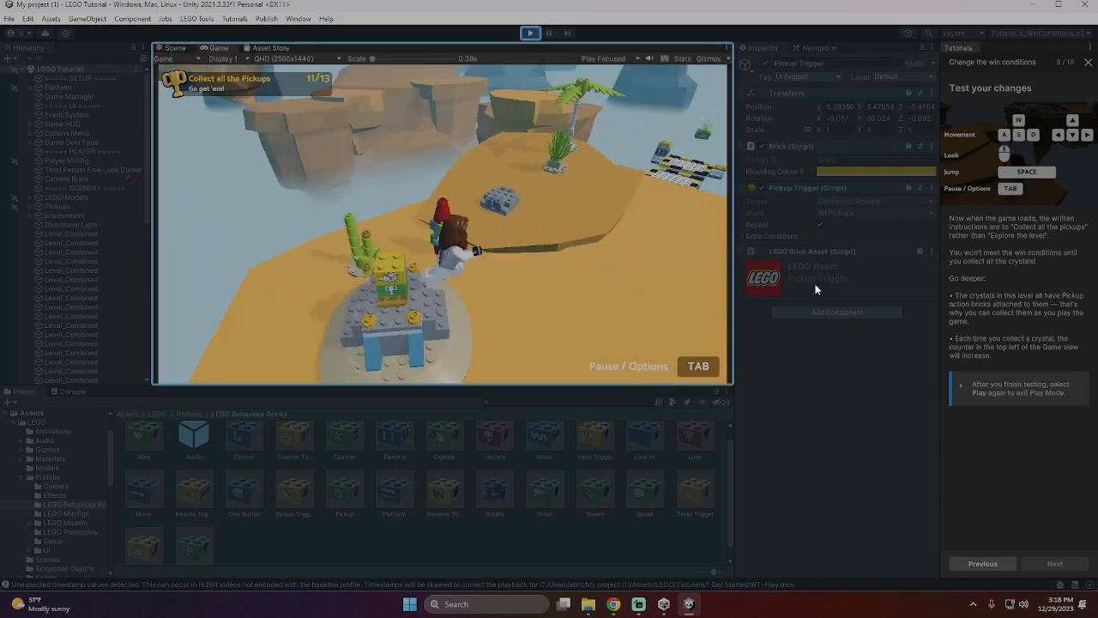
{"action": "key", "text": "w"}
{"action": "key", "text": "space"}
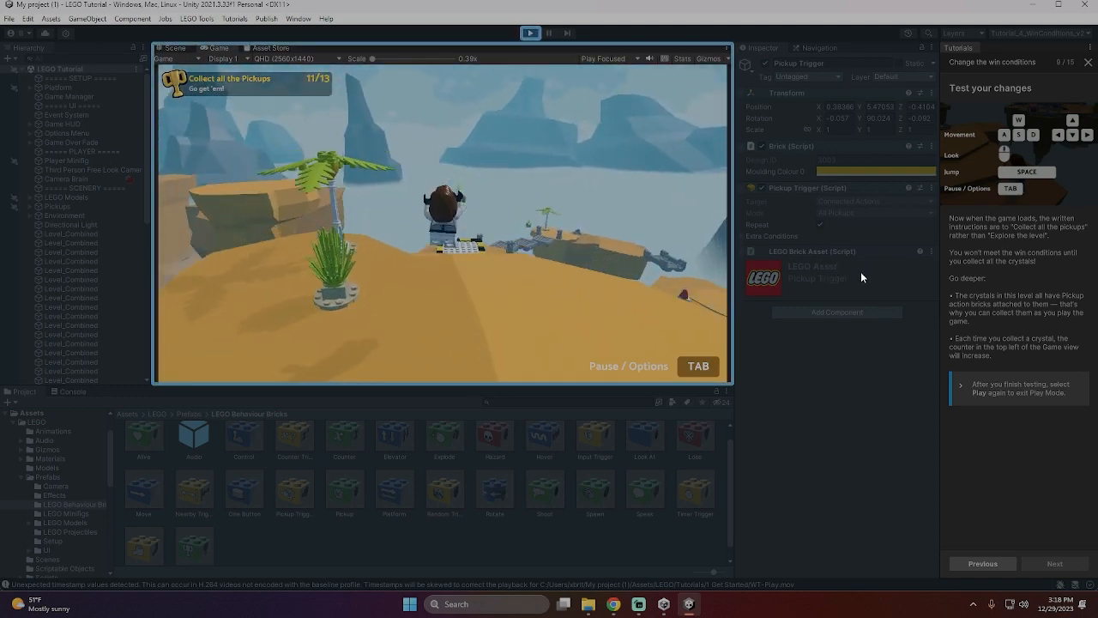
{"action": "key", "text": "w"}
{"action": "key", "text": "space"}
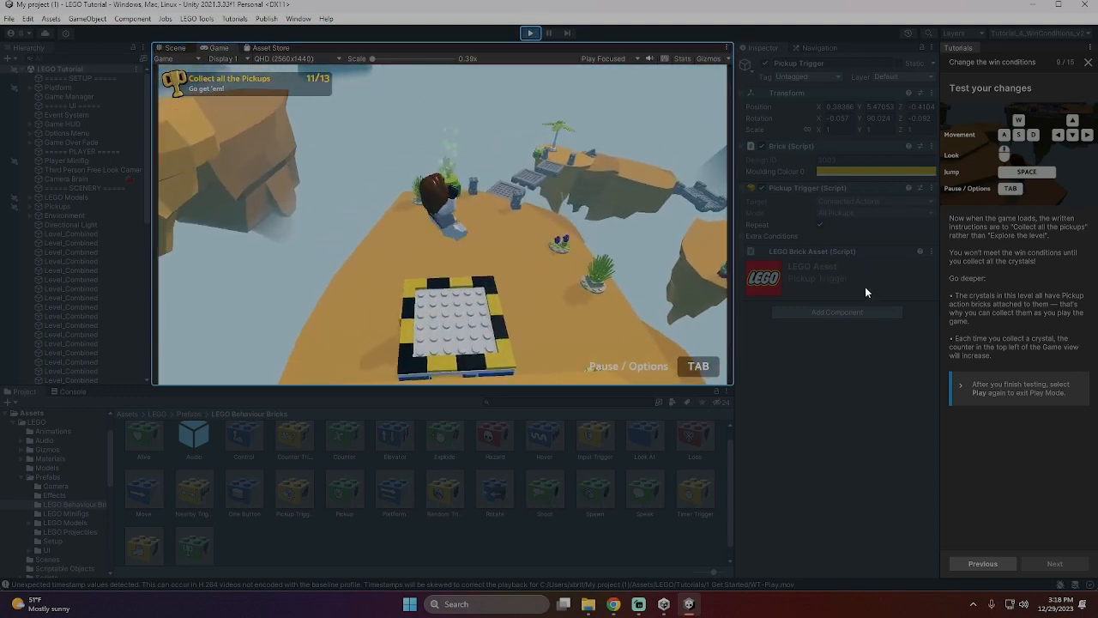
{"action": "key", "text": "space"}
{"action": "key", "text": "s"}
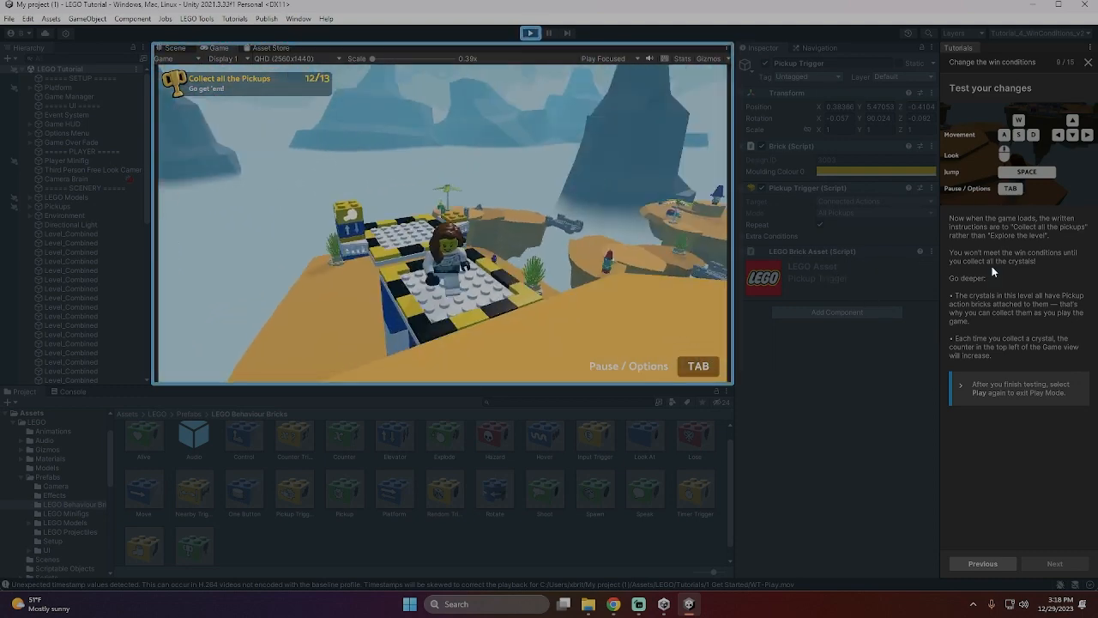
- Go back down to the floating platforms, collect the last crystal to win the game and exit Play Mode
{"action": "key", "text": "w"}
{"action": "key", "text": "d"}
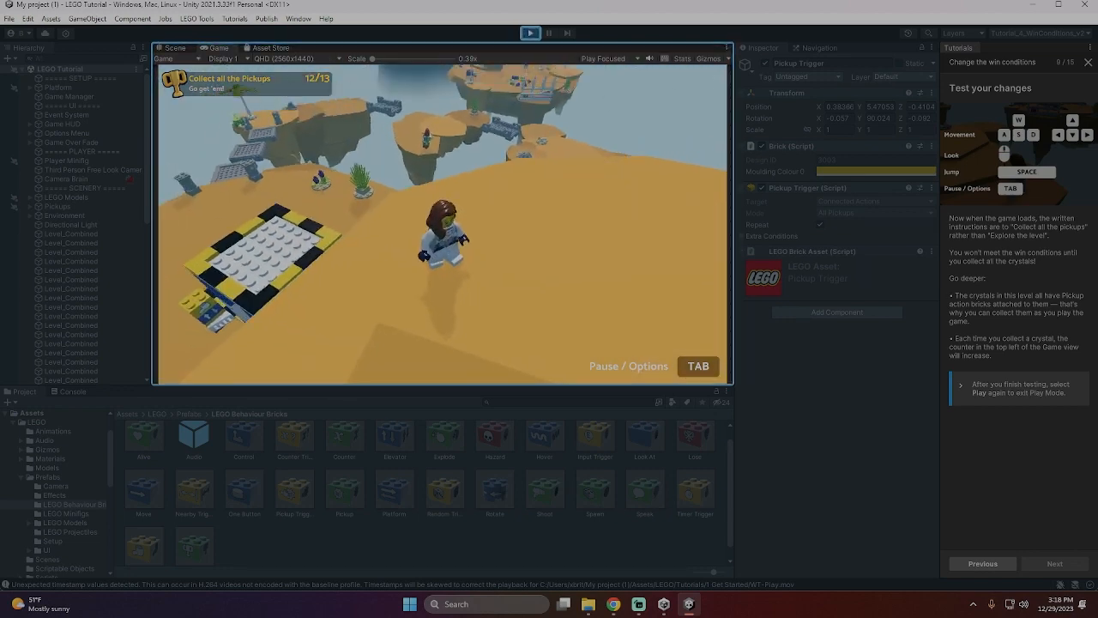
{"action": "key", "text": "s"}
{"action": "key", "text": "w"}
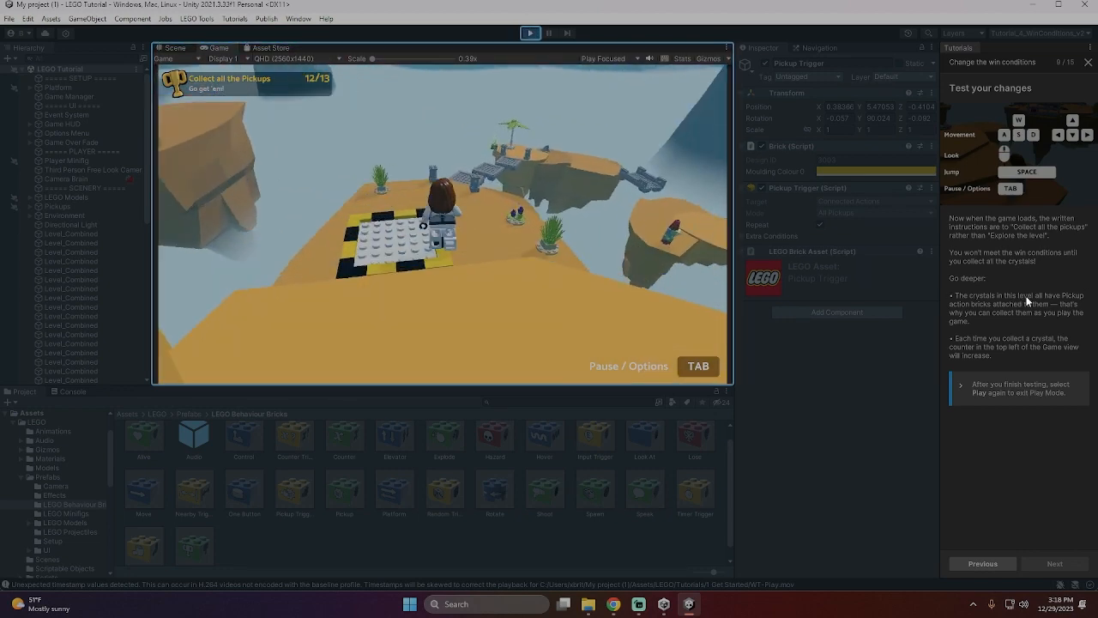
{"action": "key", "text": "space"}
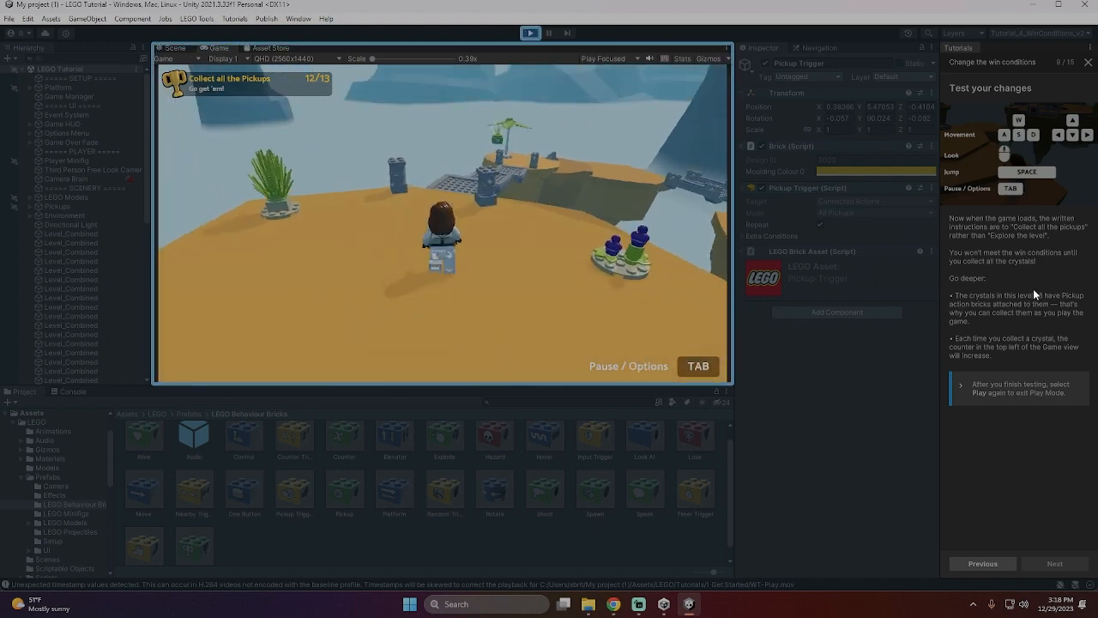
{"action": "key", "text": "w"}
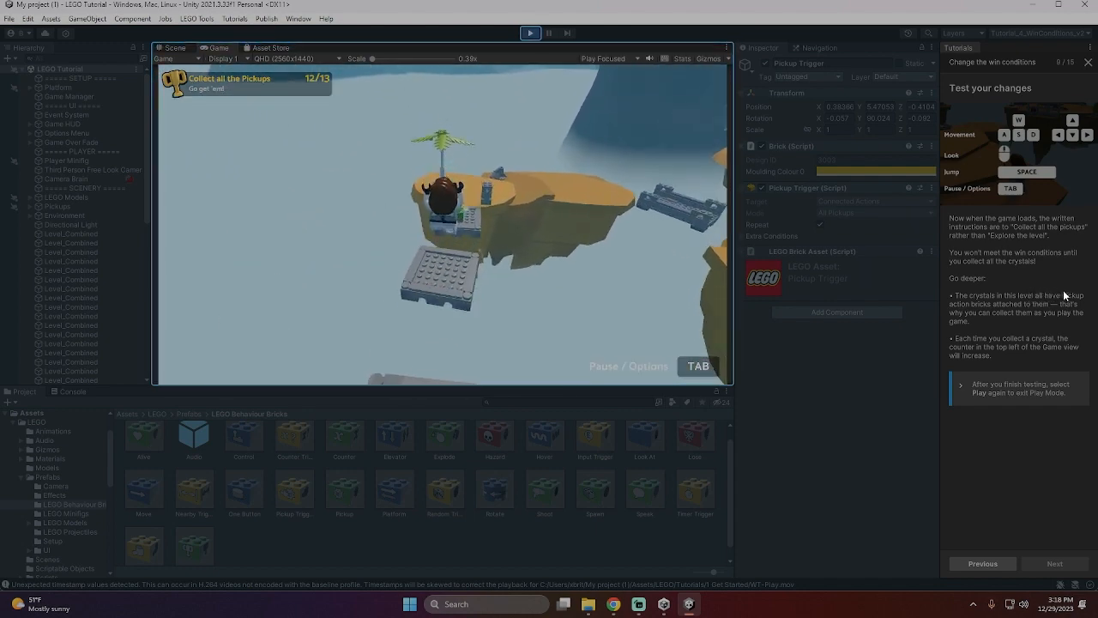
{"action": "key", "text": "w"}
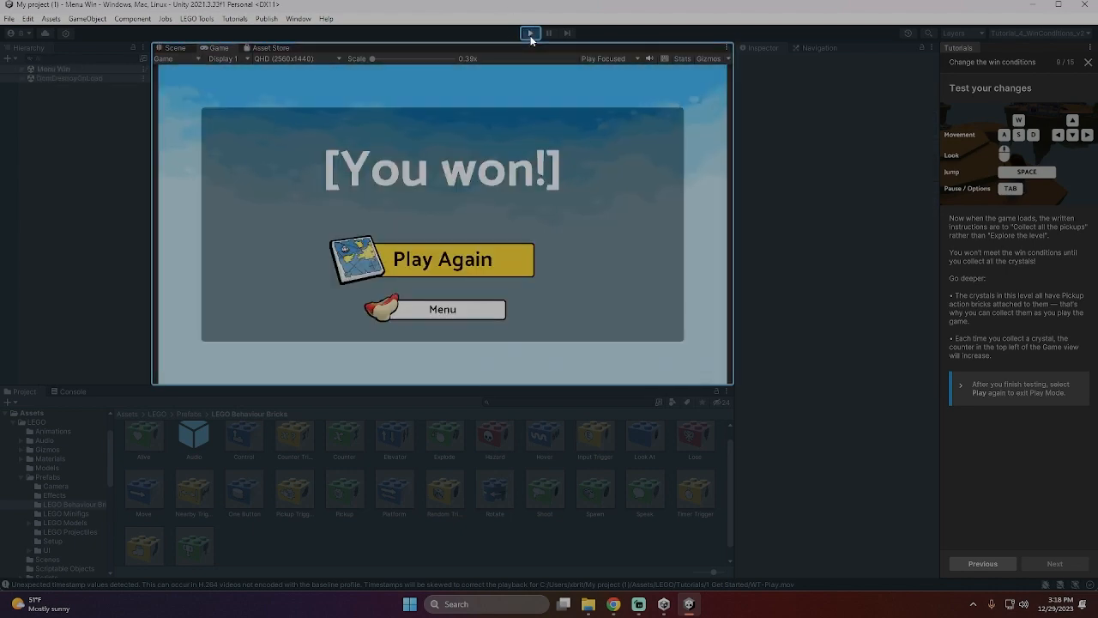
{"action": "left_click", "coordinate": [530, 38]}
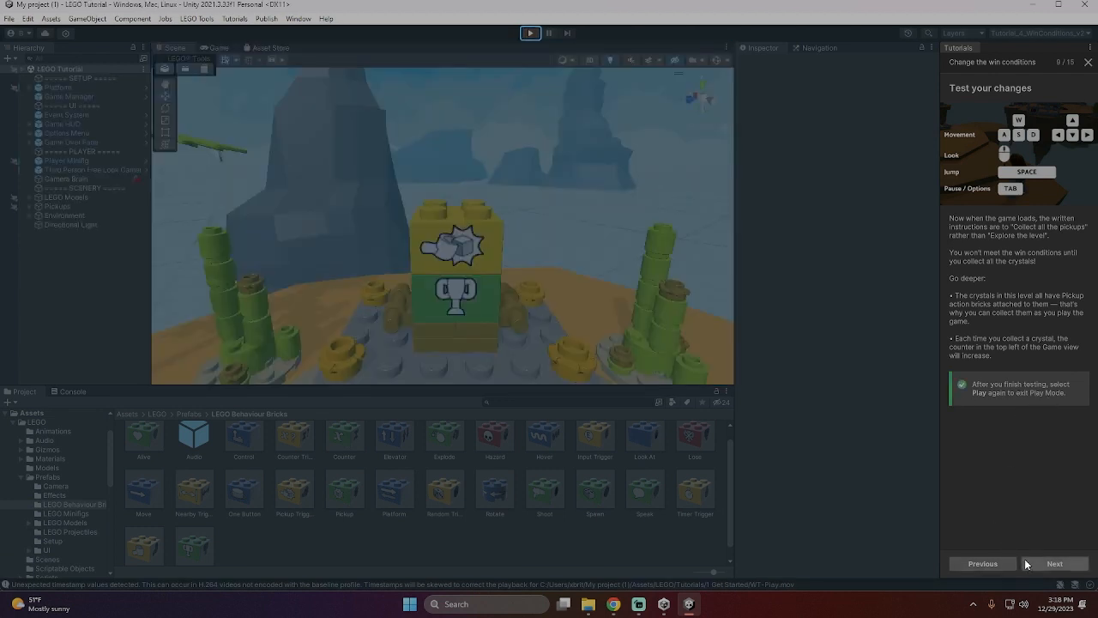
- Select the green Win brick, expand its Objective for Pickup Trigger section and advance to the page on editing Title and Details
{"action": "left_click", "coordinate": [1057, 564]}
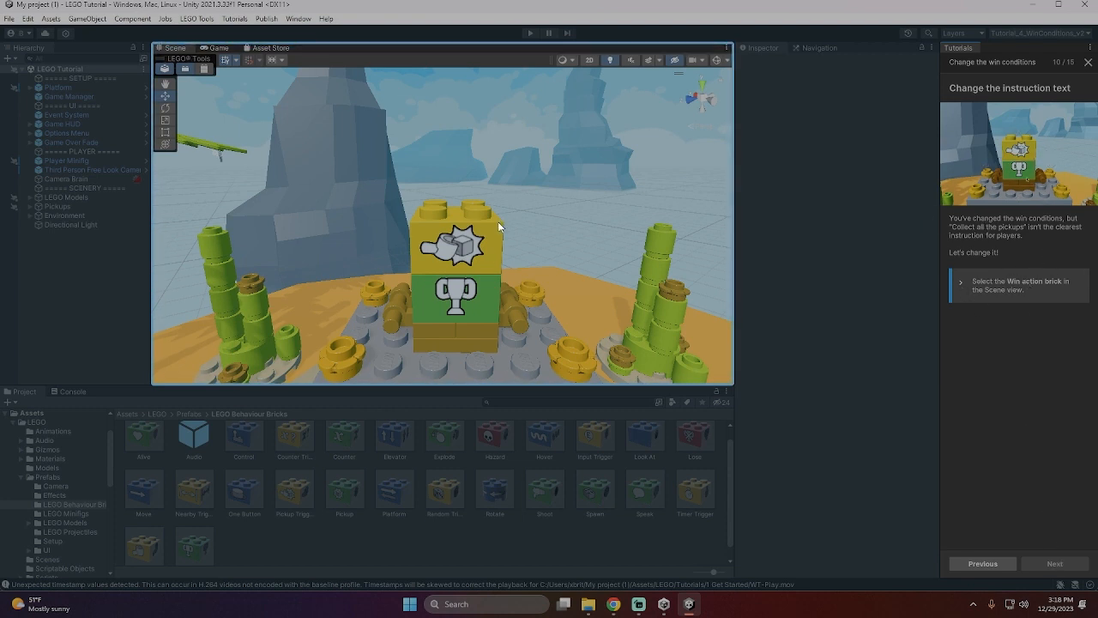
{"action": "mouse_move", "coordinate": [496, 225]}
{"action": "left_mouse_down"}
{"action": "mouse_move", "coordinate": [482, 291]}
{"action": "mouse_move", "coordinate": [489, 236]}
{"action": "left_mouse_up"}
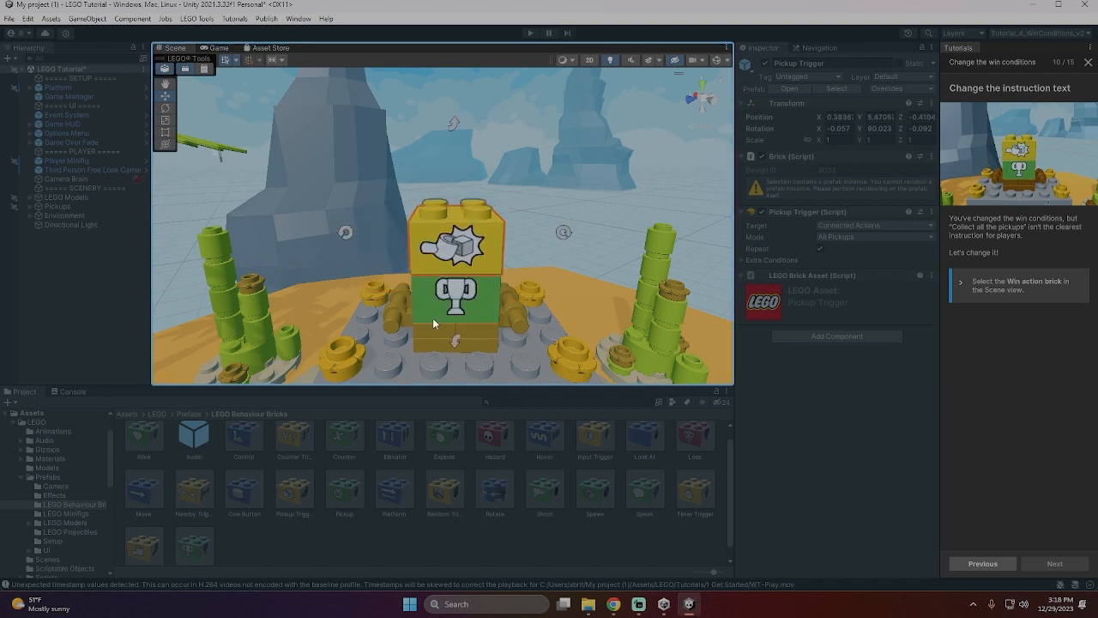
{"action": "left_click", "coordinate": [467, 297]}
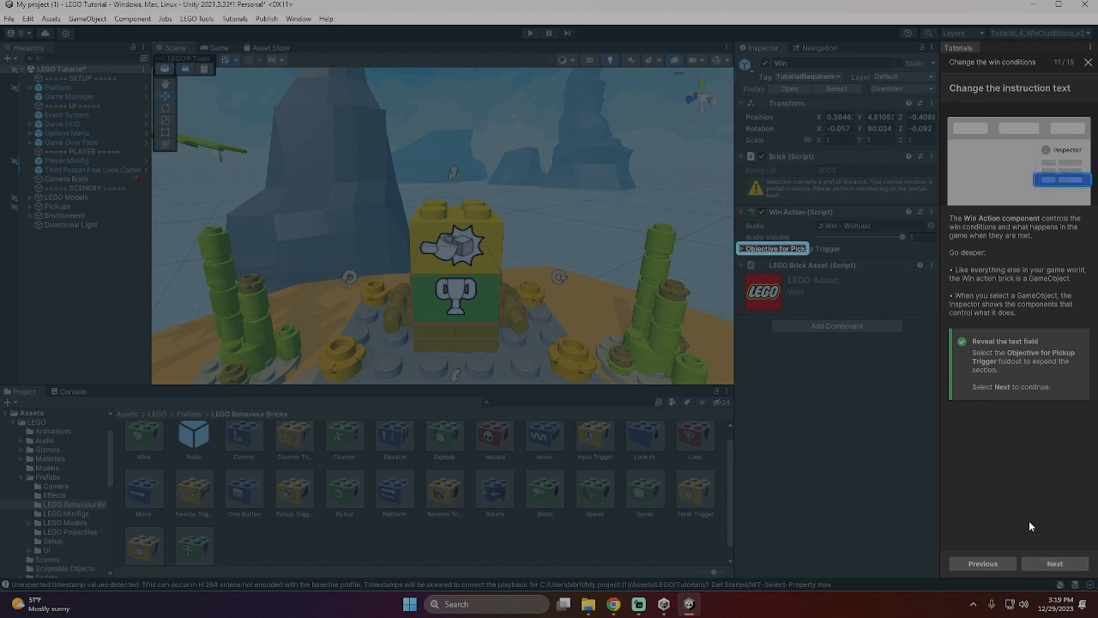
{"action": "left_click", "coordinate": [740, 249]}
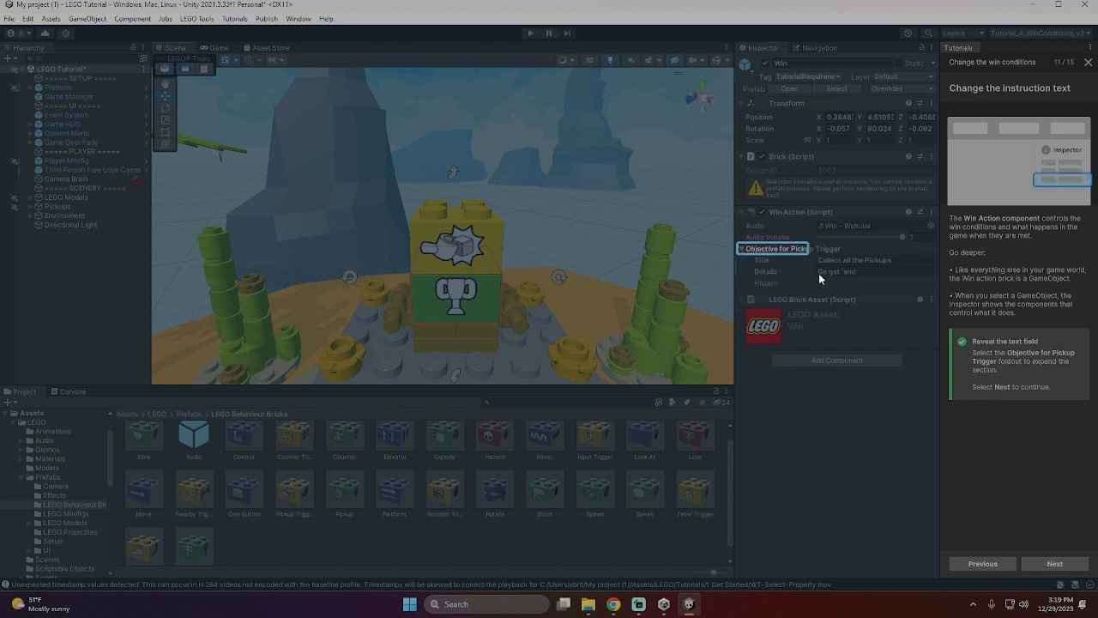
{"action": "left_click", "coordinate": [1034, 560]}
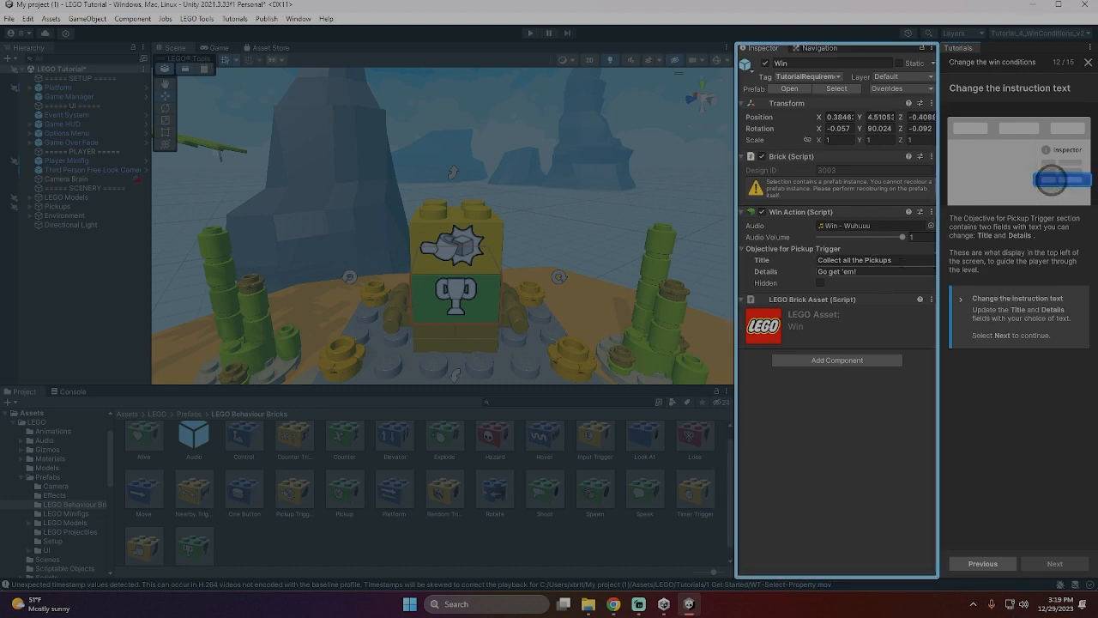
- Set the Win brick's objective Title to "Collect all the Pickups And Reach The End"
{"action": "left_click", "coordinate": [927, 259]}
{"action": "left_click", "coordinate": [893, 271]}
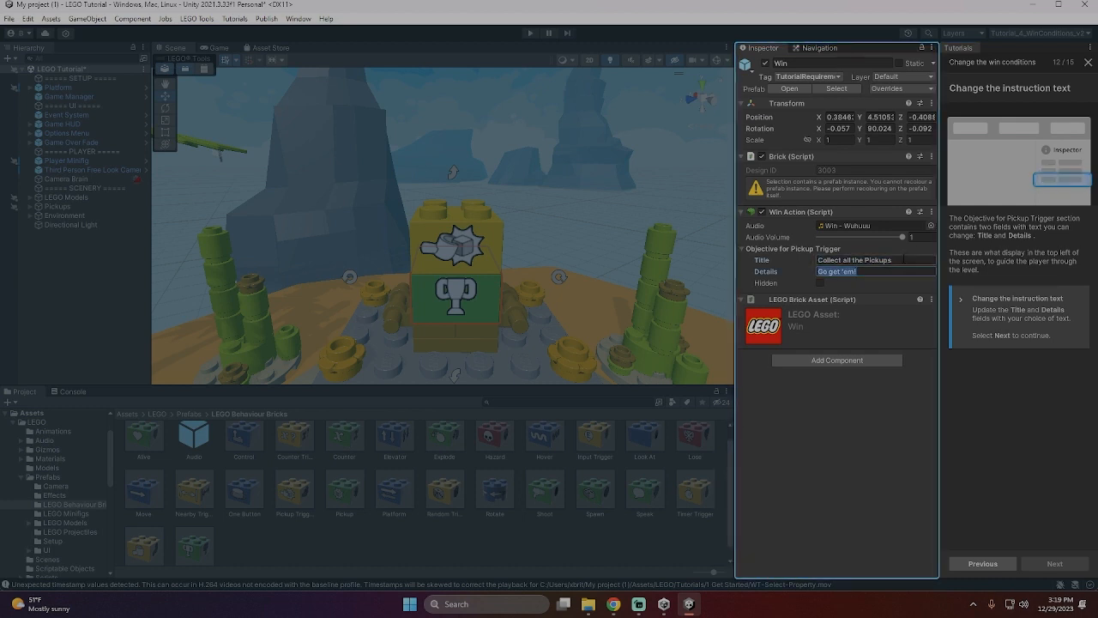
{"action": "left_click", "coordinate": [905, 259]}
{"action": "left_click", "coordinate": [915, 260]}
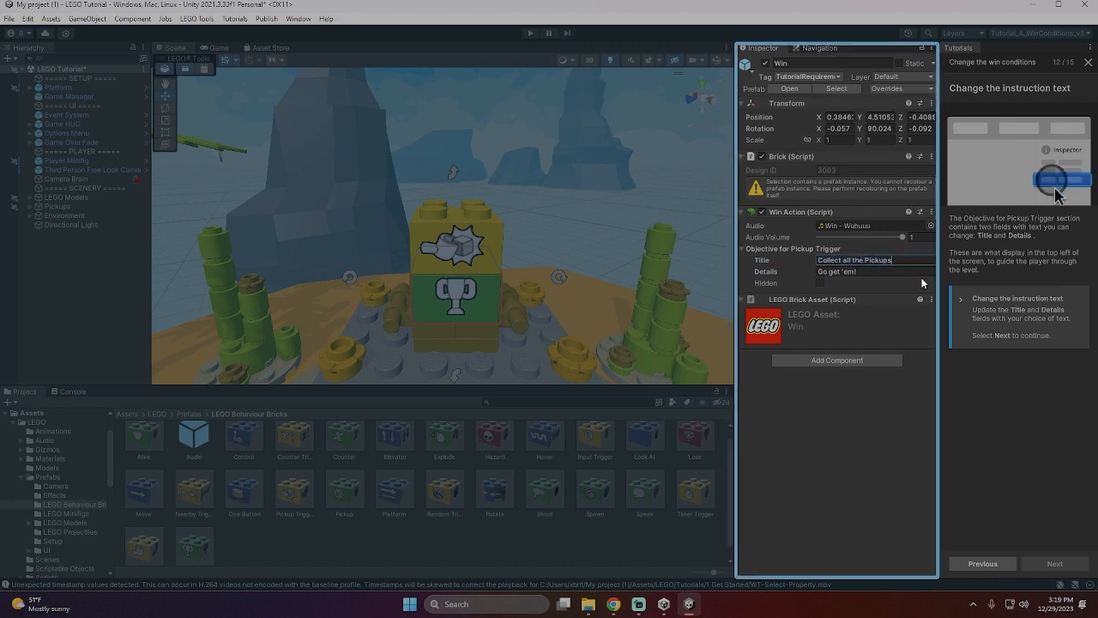
{"action": "type", "text": "And Reach The"}
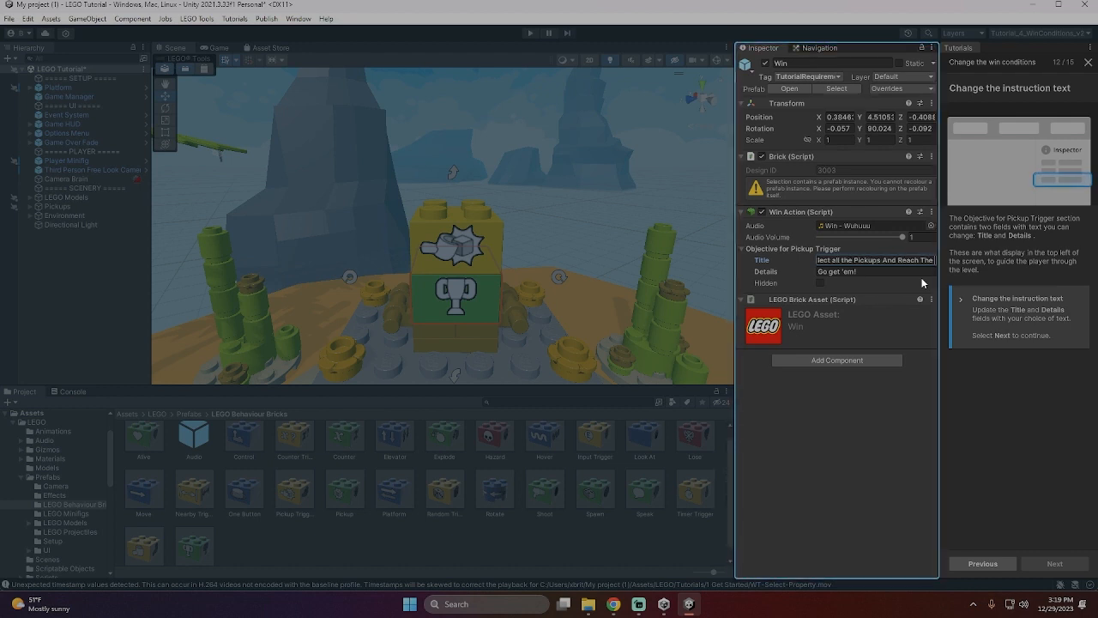
{"action": "type", "text": " End"}
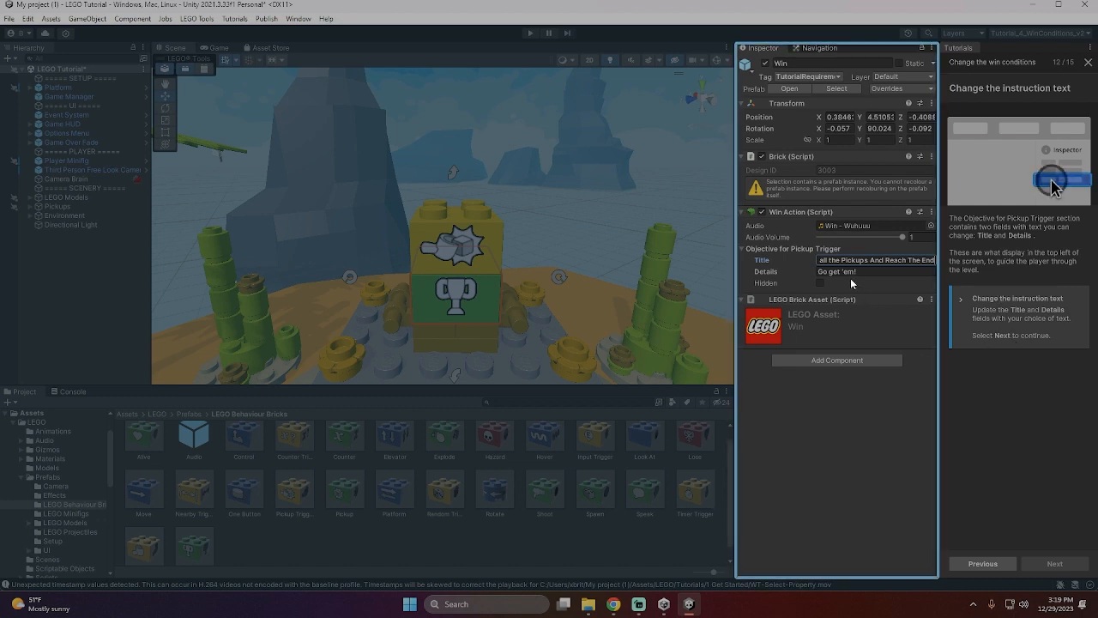
- Set the objective's Details to "Gotta Get Them All!" and advance to the Enter Play Mode tutorial page
{"action": "left_click", "coordinate": [875, 271]}
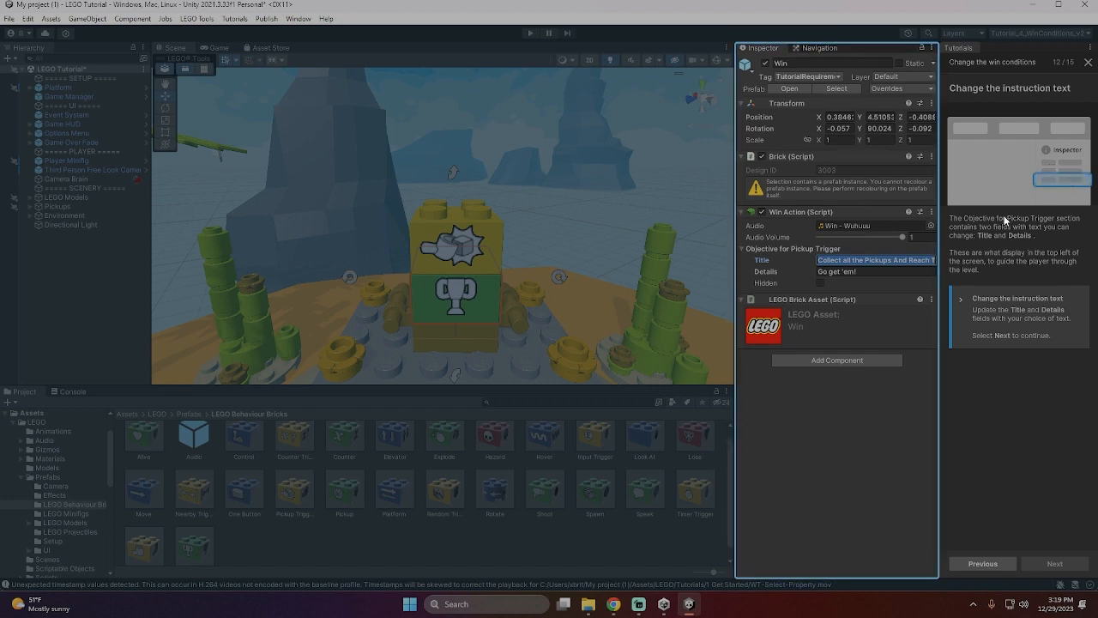
{"action": "left_click", "coordinate": [869, 272]}
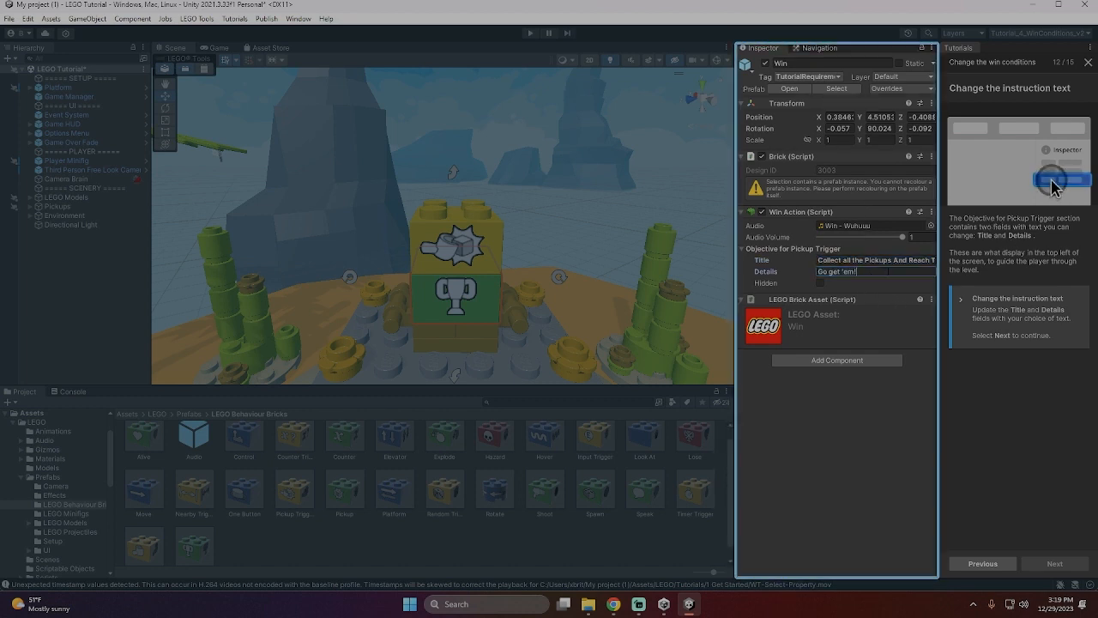
{"action": "type", "text": "G"}
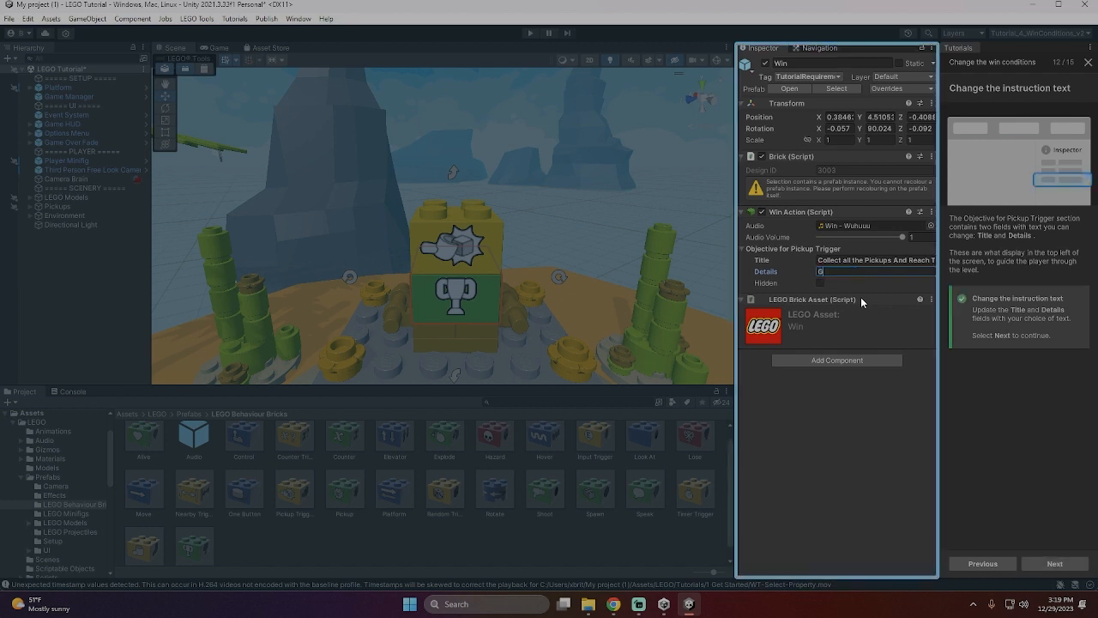
{"action": "type", "text": "otta Cet "}
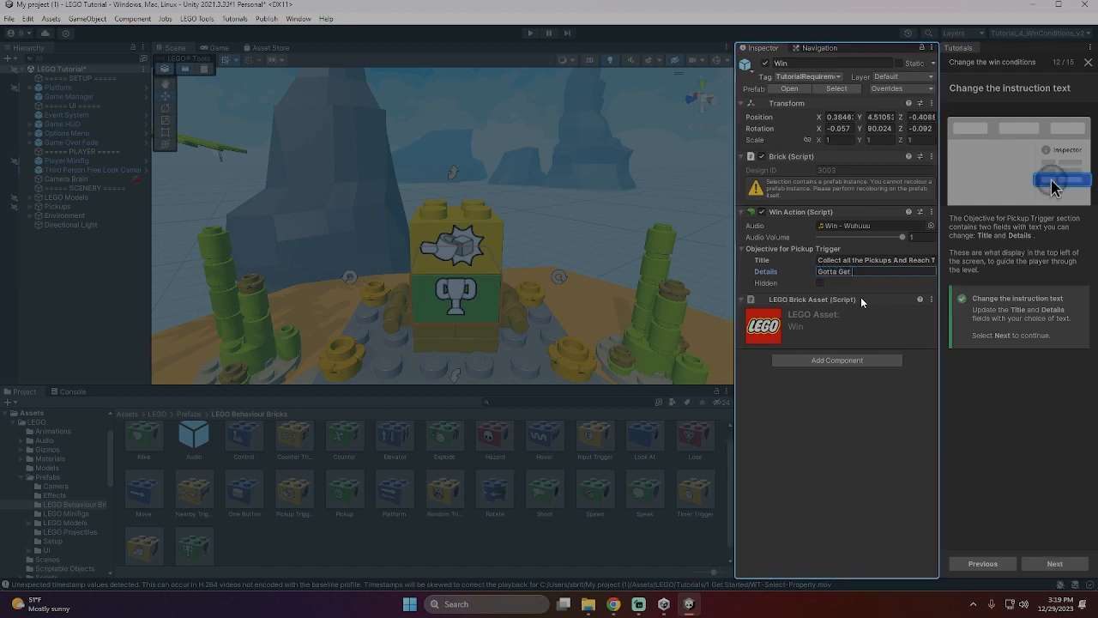
{"action": "type", "text": "Them All!"}
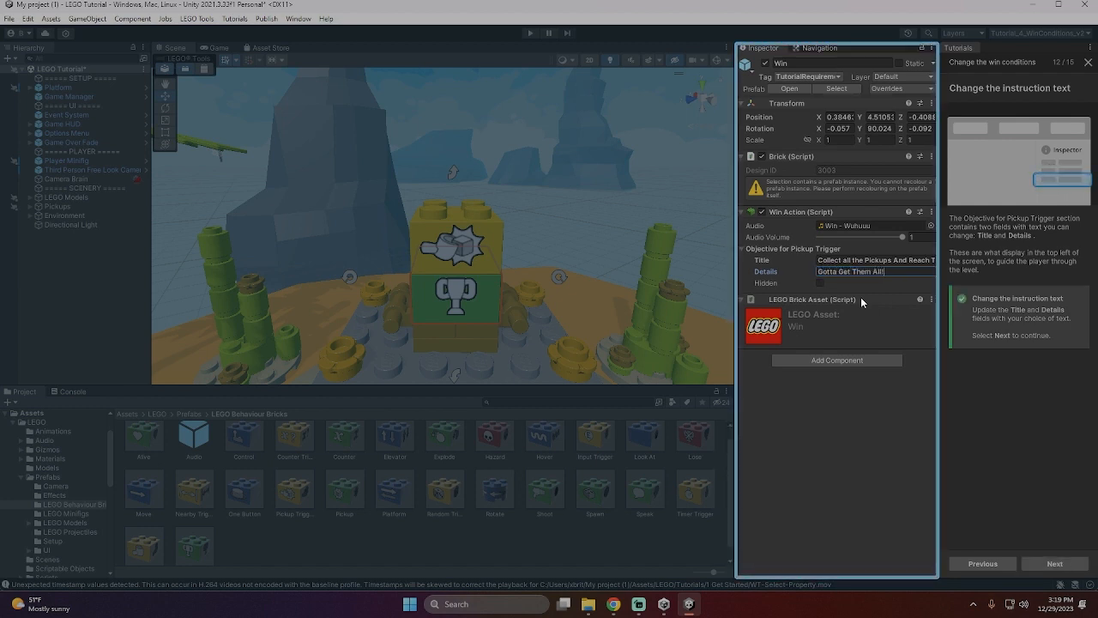
{"action": "left_click", "coordinate": [1055, 563]}
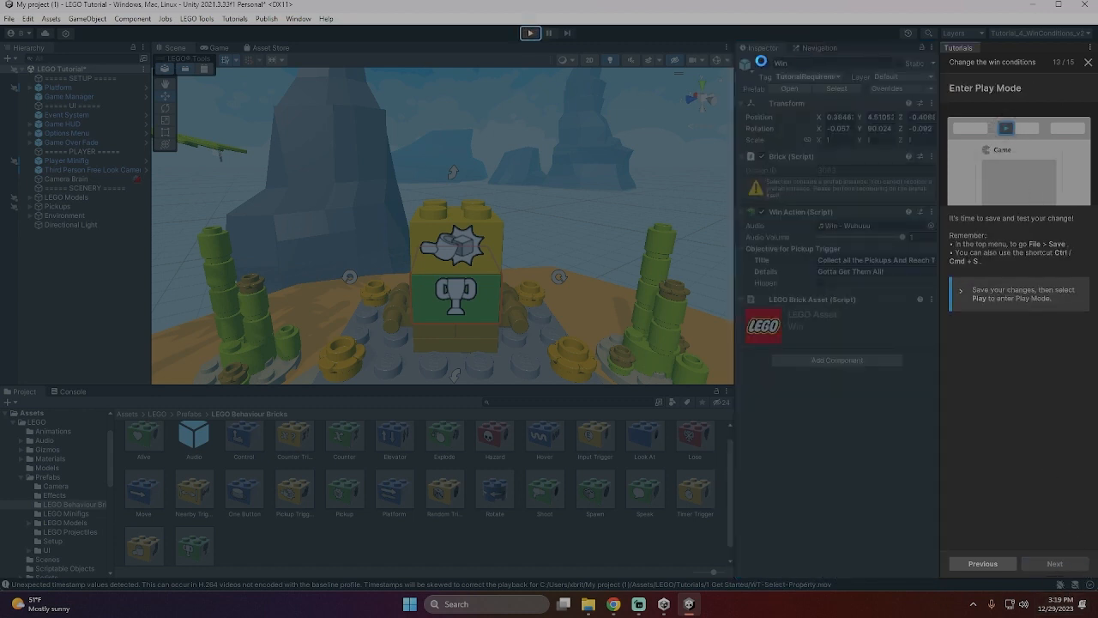
- Save the scene, enter Play Mode and collect the crystals across the first islands up to the palm tree
{"action": "left_click", "coordinate": [531, 35]}
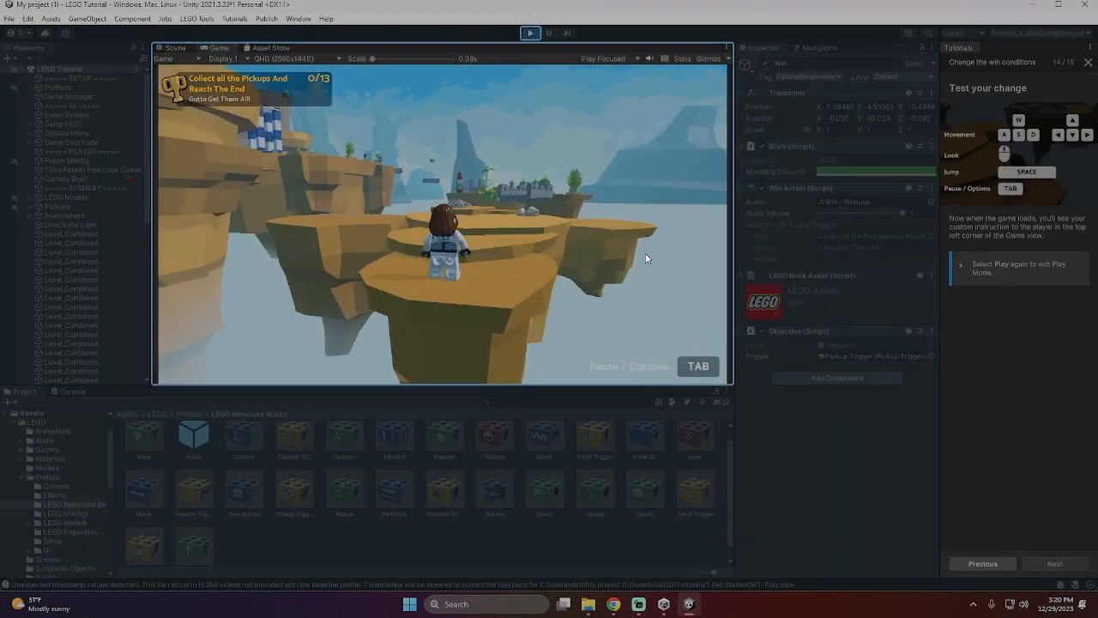
{"action": "key", "text": "w"}
{"action": "key", "text": "w"}
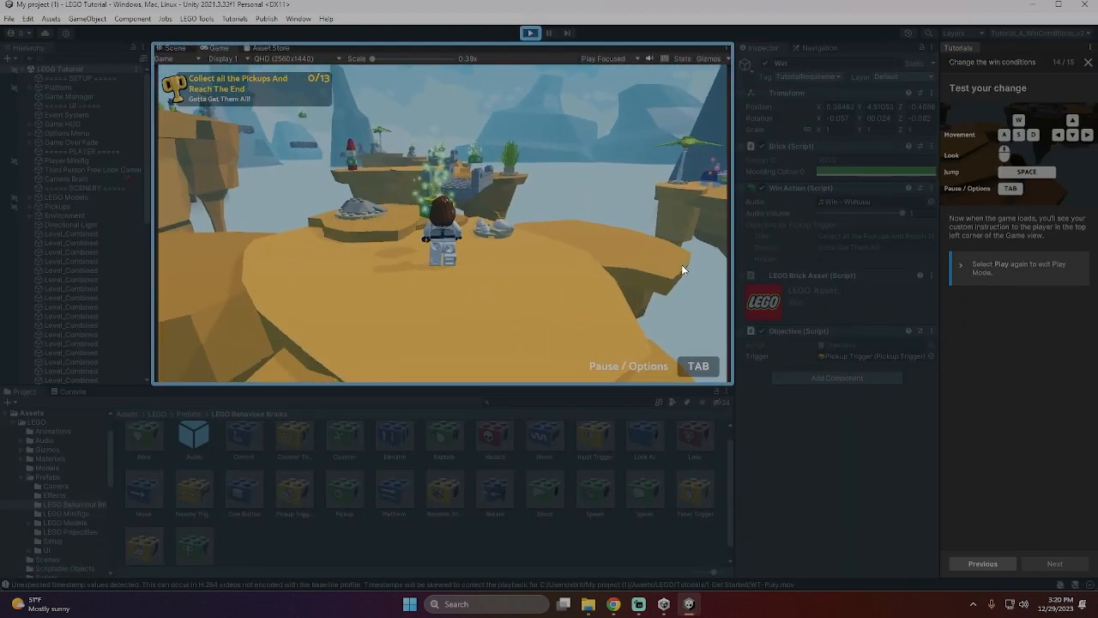
{"action": "key", "text": "w"}
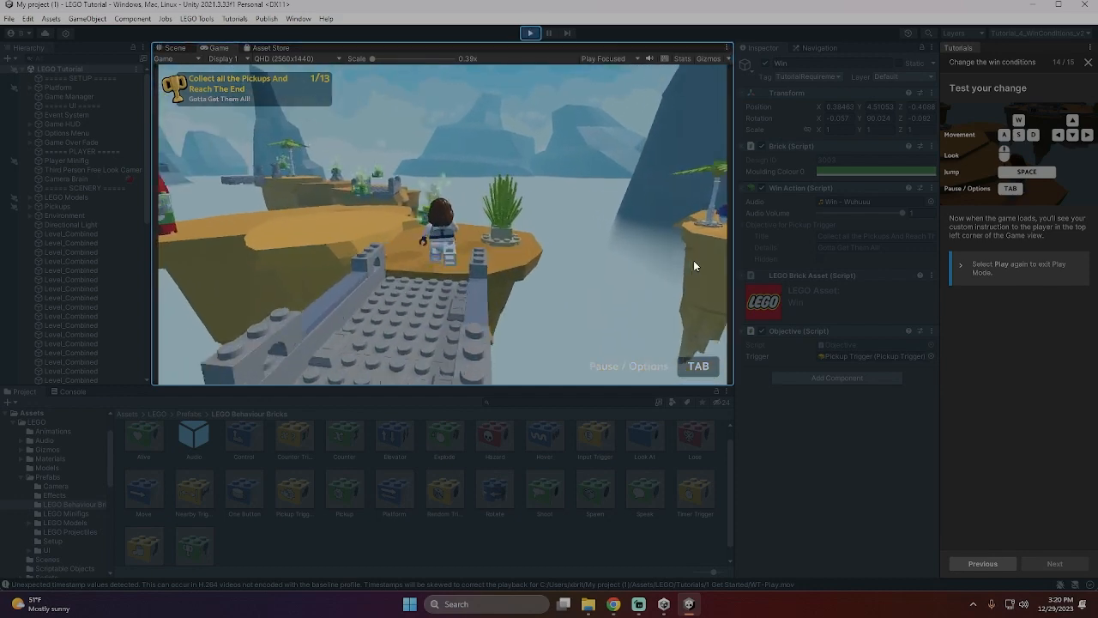
{"action": "key", "text": "w"}
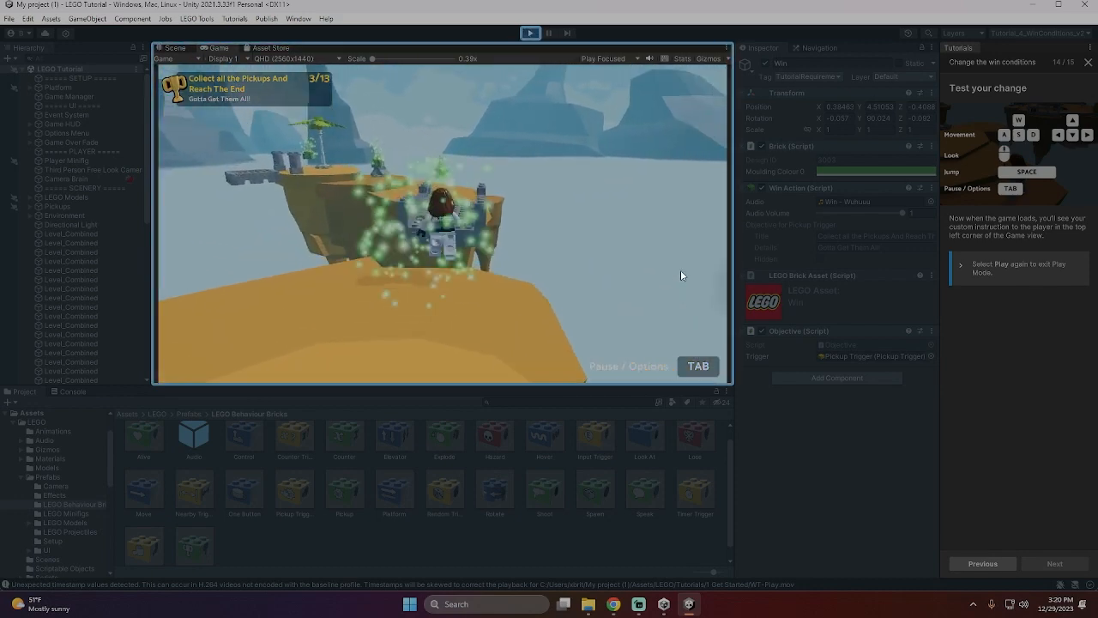
{"action": "key", "text": "w"}
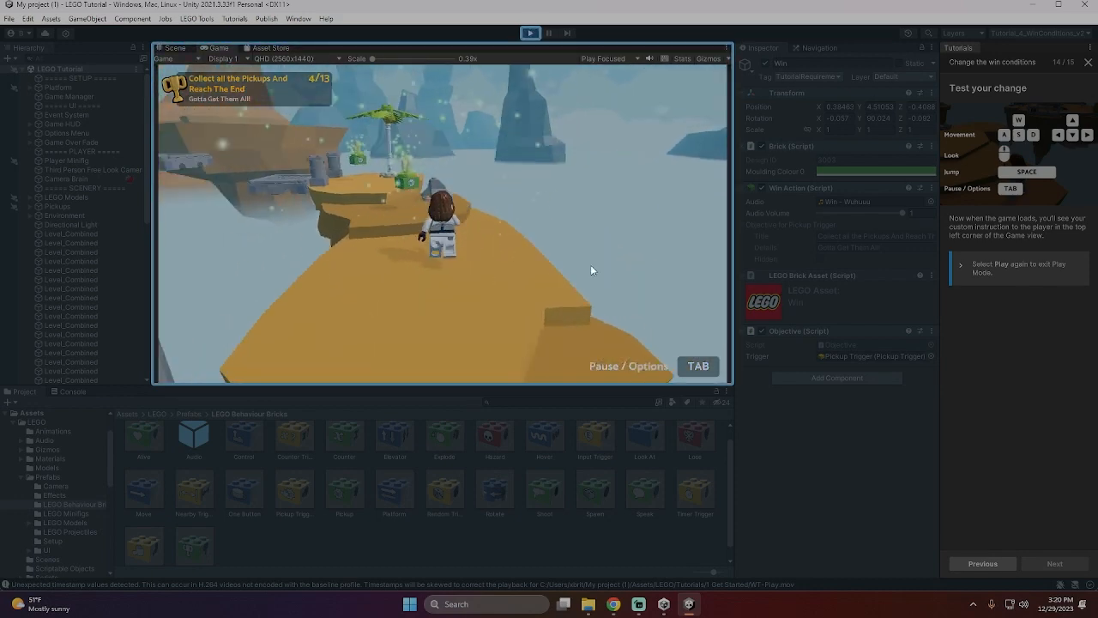
- Cross the floating platforms and collect the crystals on the way to the blue-and-white elevator
{"action": "key", "text": "w"}
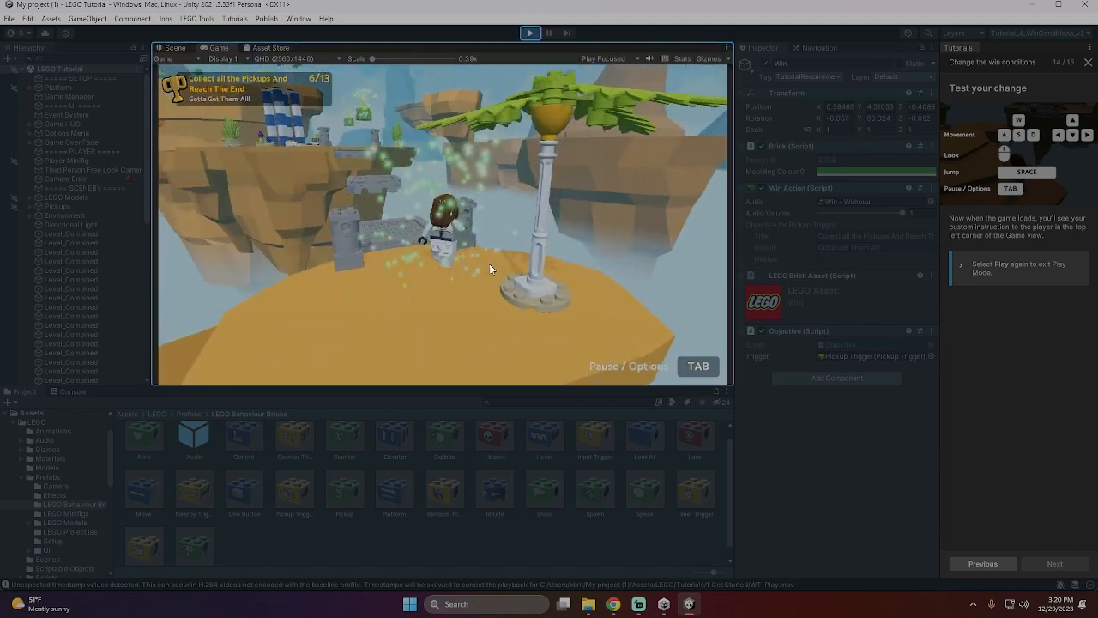
{"action": "key", "text": "space"}
{"action": "key", "text": "w"}
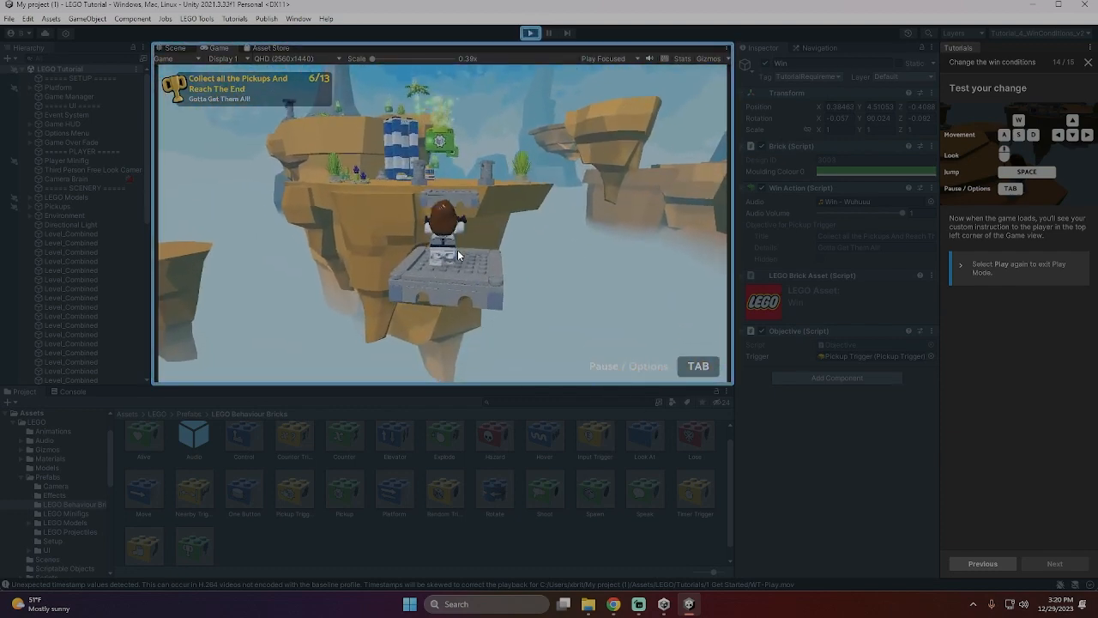
{"action": "key", "text": "w"}
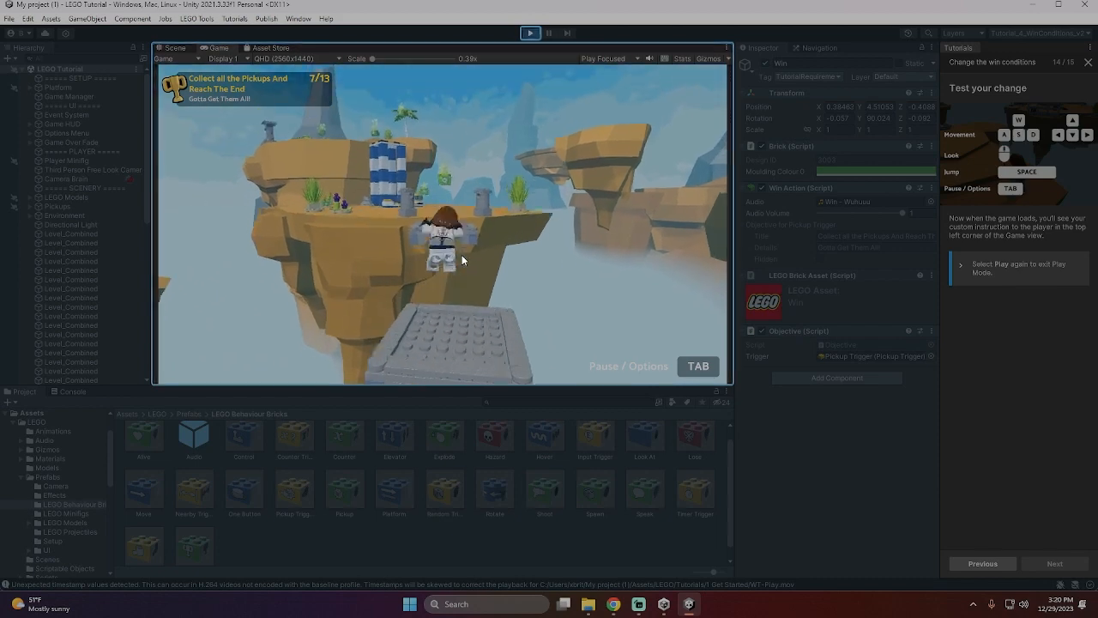
- Ride the elevator up, collect the remaining crystals near the goal podium and exit Play Mode
{"action": "key", "text": "w"}
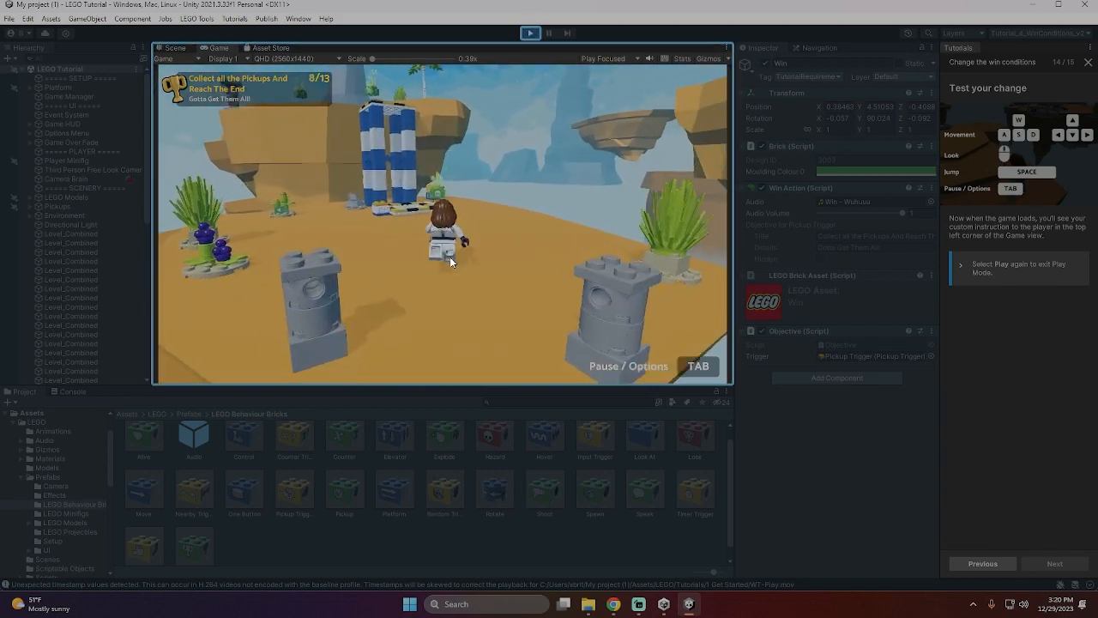
{"action": "key", "text": "w"}
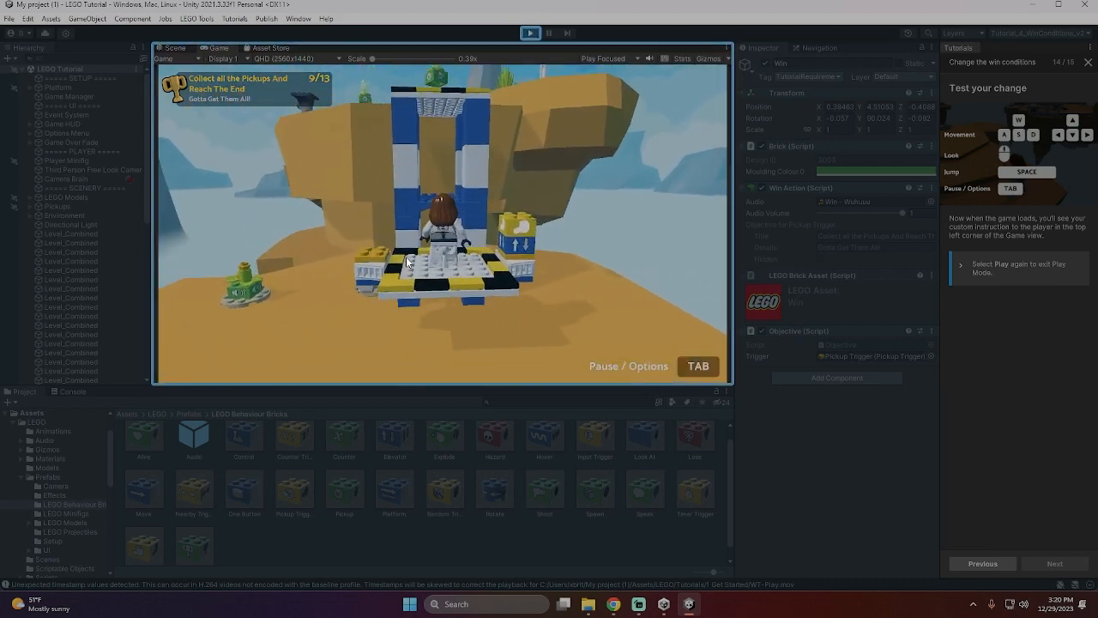
{"action": "key", "text": "w"}
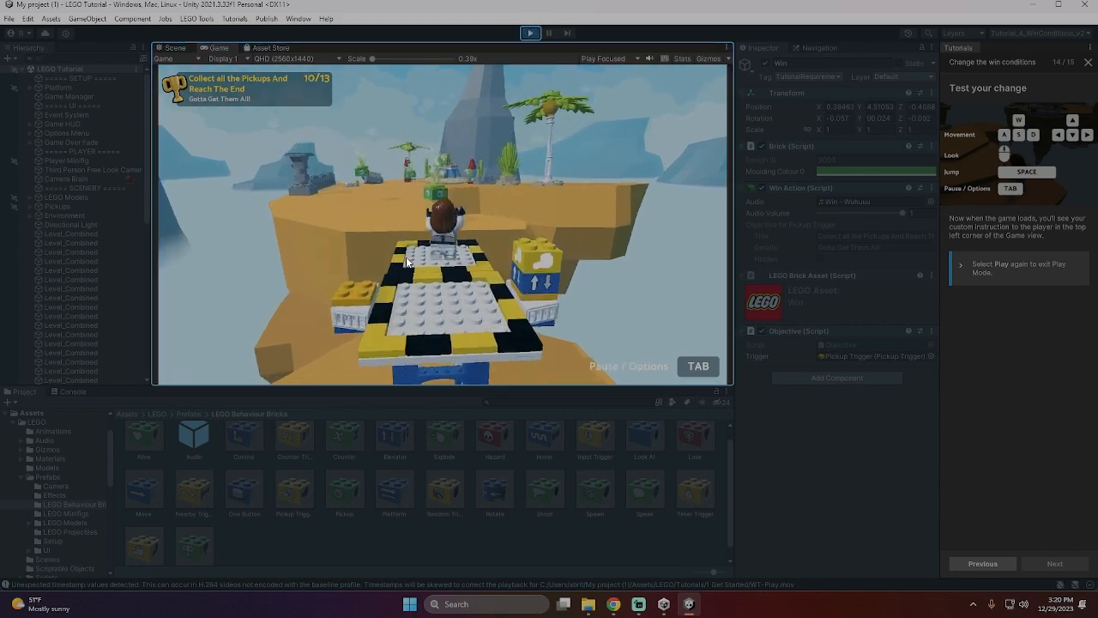
{"action": "key", "text": "w"}
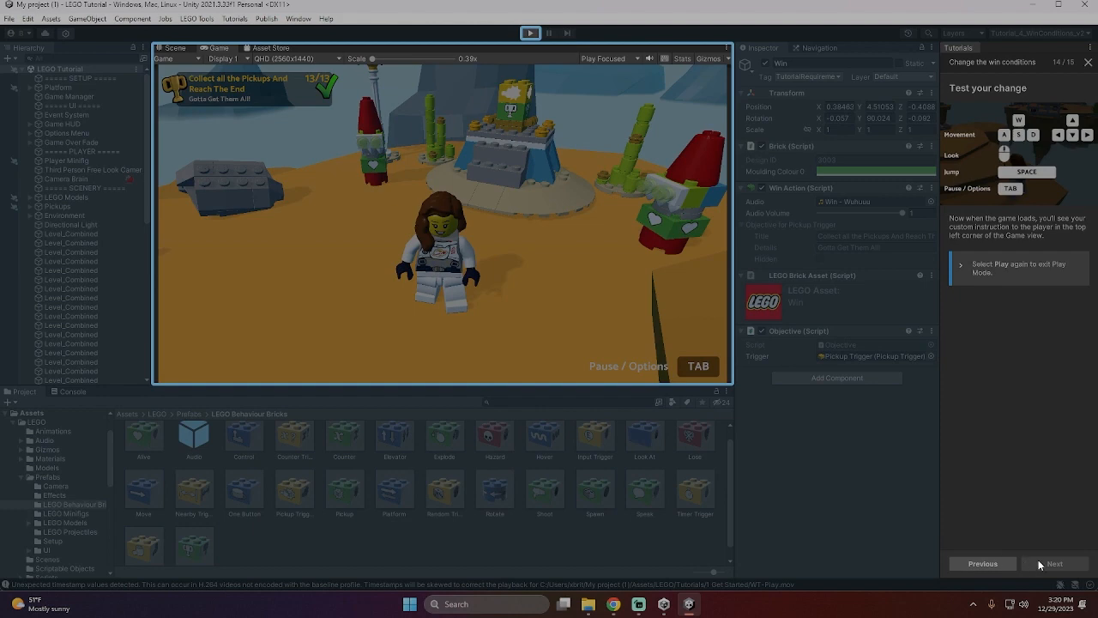
{"action": "key", "text": "ctrl+p"}
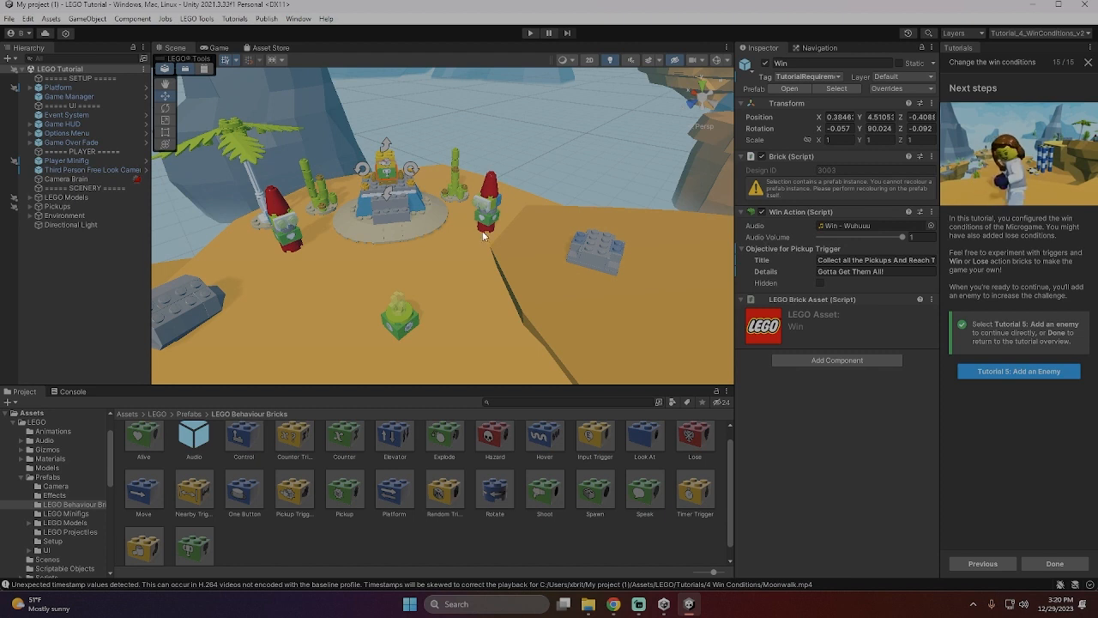
- Examine the Pickup Trigger and Win bricks on the goal podium, and the Lose brick among the LEGO Behaviour Bricks
{"action": "scroll", "coordinate": [391, 195], "scroll_direction": "up", "scroll_amount": 5}
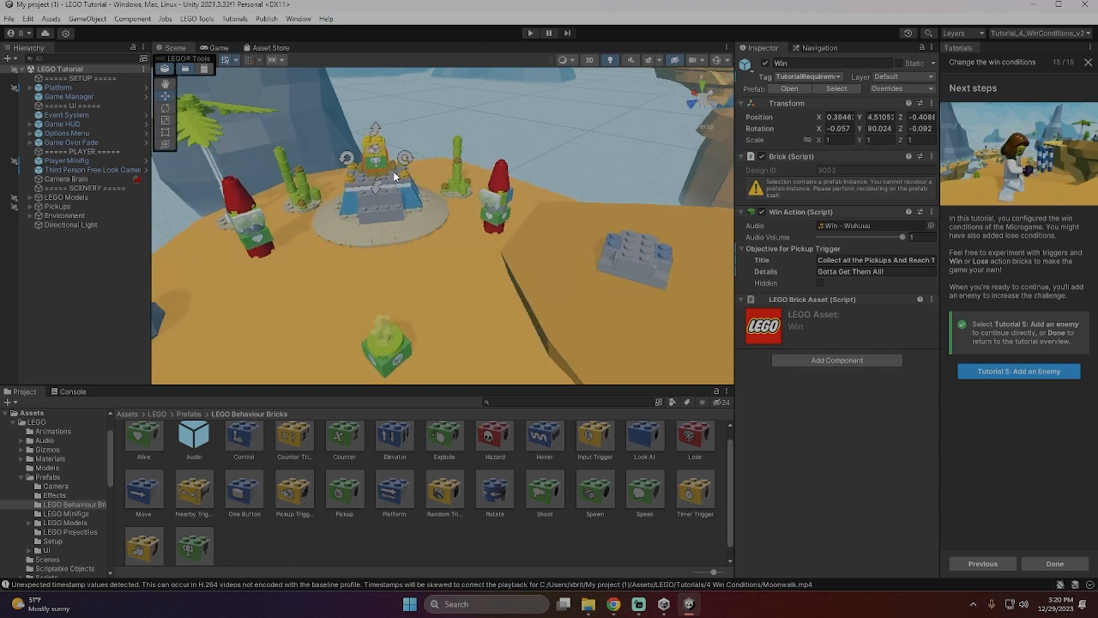
{"action": "scroll", "coordinate": [383, 164], "scroll_direction": "up", "scroll_amount": 4}
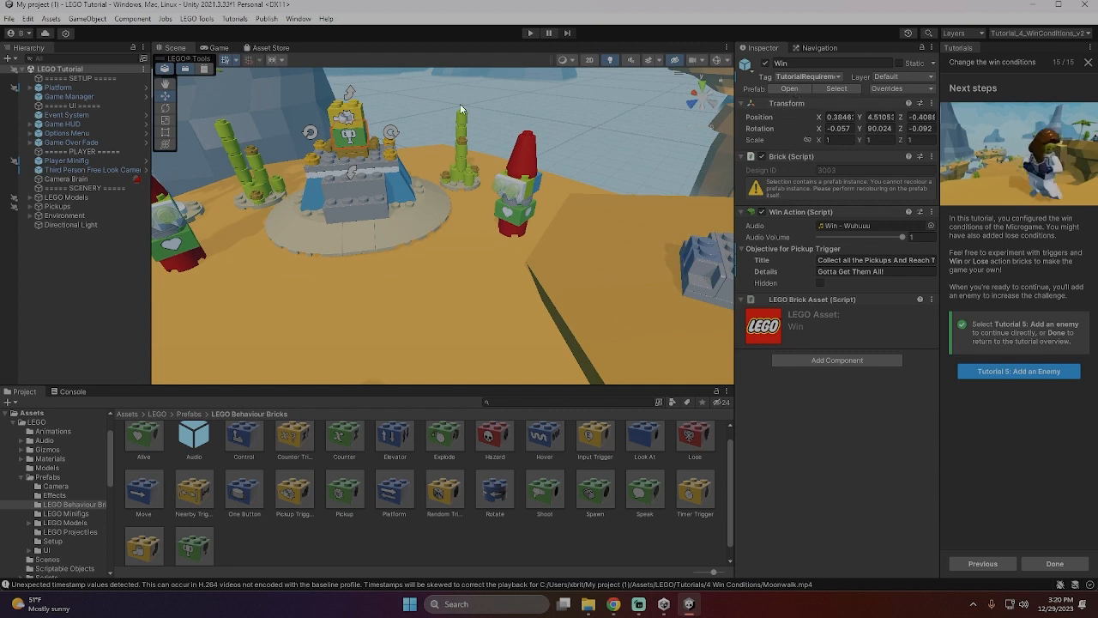
{"action": "left_click", "coordinate": [347, 131]}
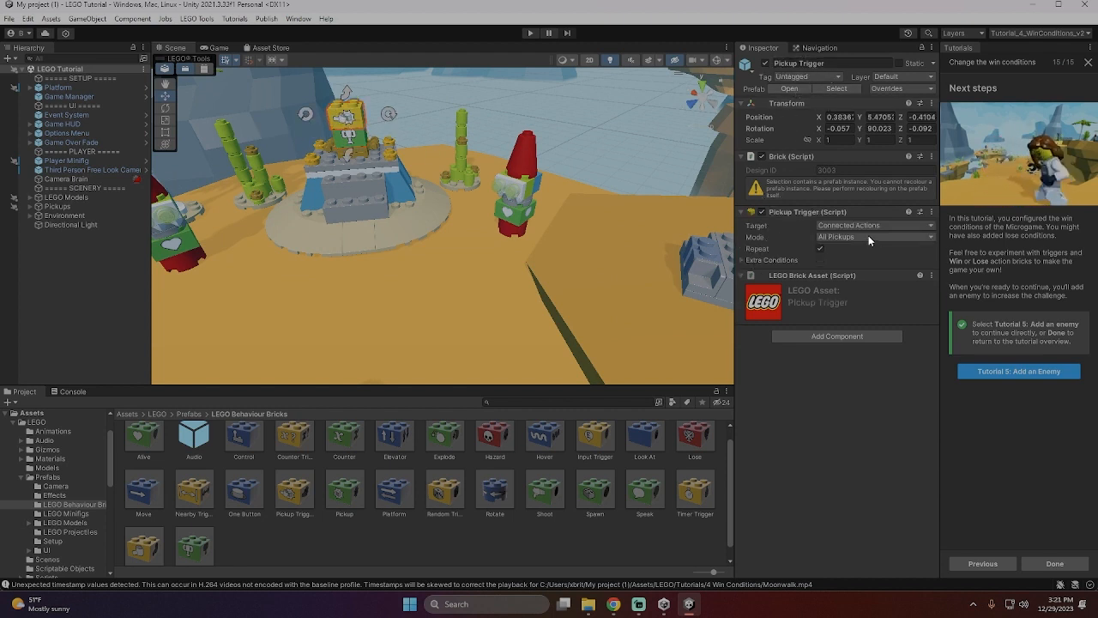
{"action": "left_click", "coordinate": [367, 146]}
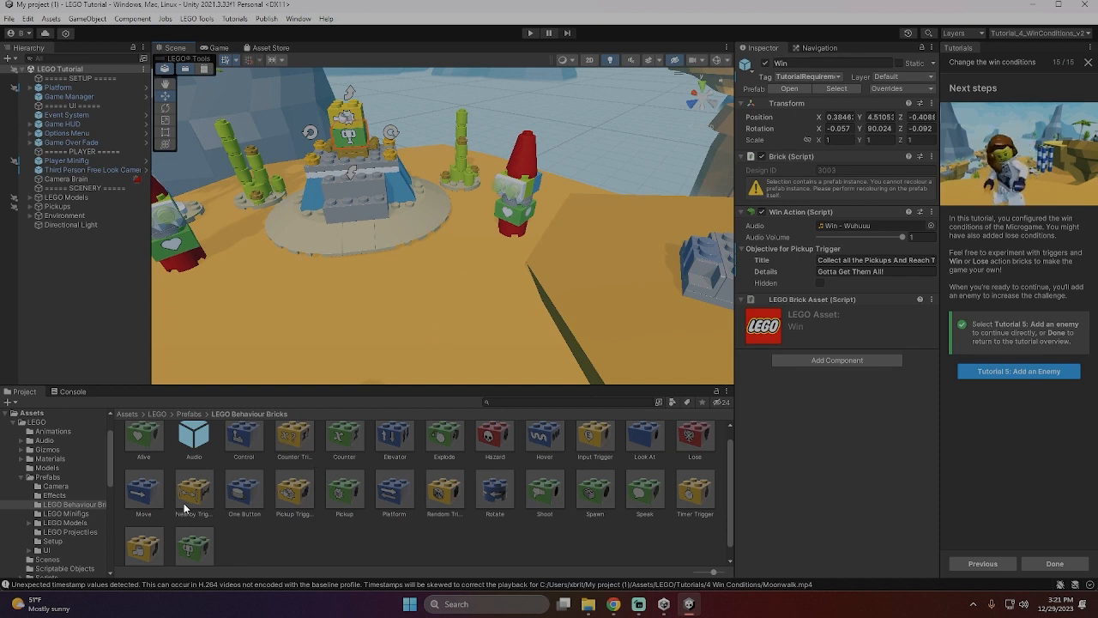
{"action": "scroll", "coordinate": [248, 530], "scroll_direction": "down", "scroll_amount": 1}
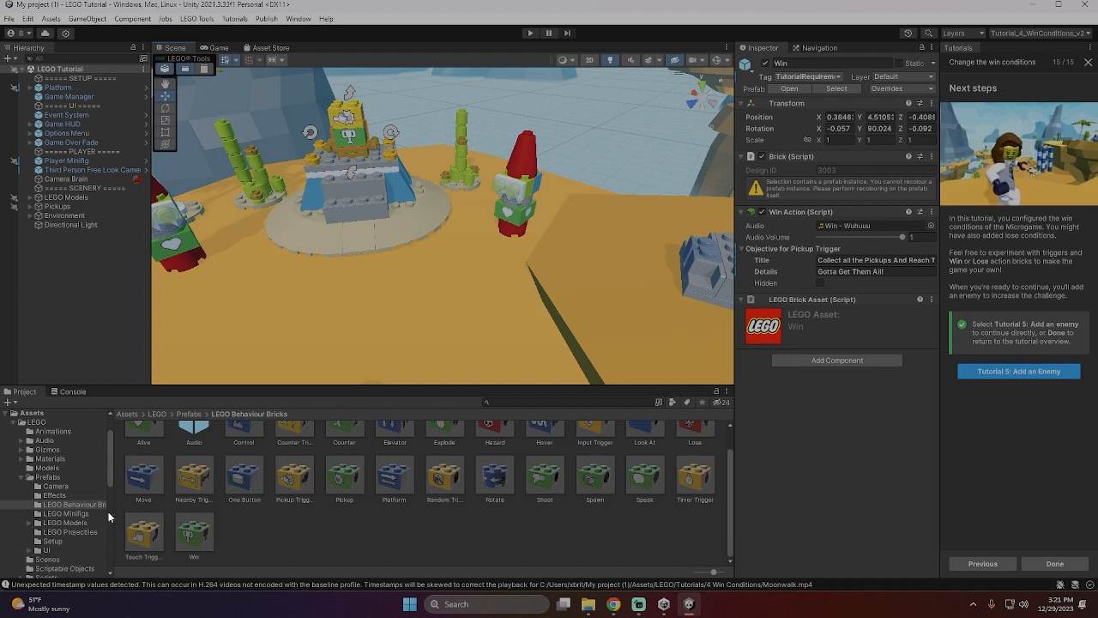
{"action": "scroll", "coordinate": [311, 495], "scroll_direction": "up", "scroll_amount": 2}
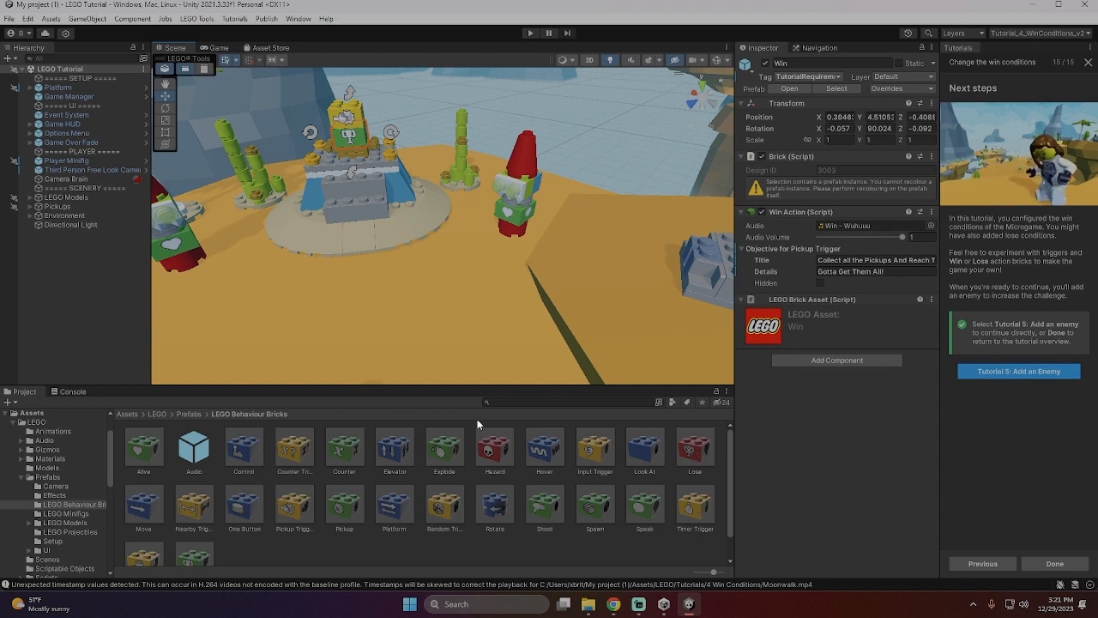
{"action": "left_click", "coordinate": [691, 455]}
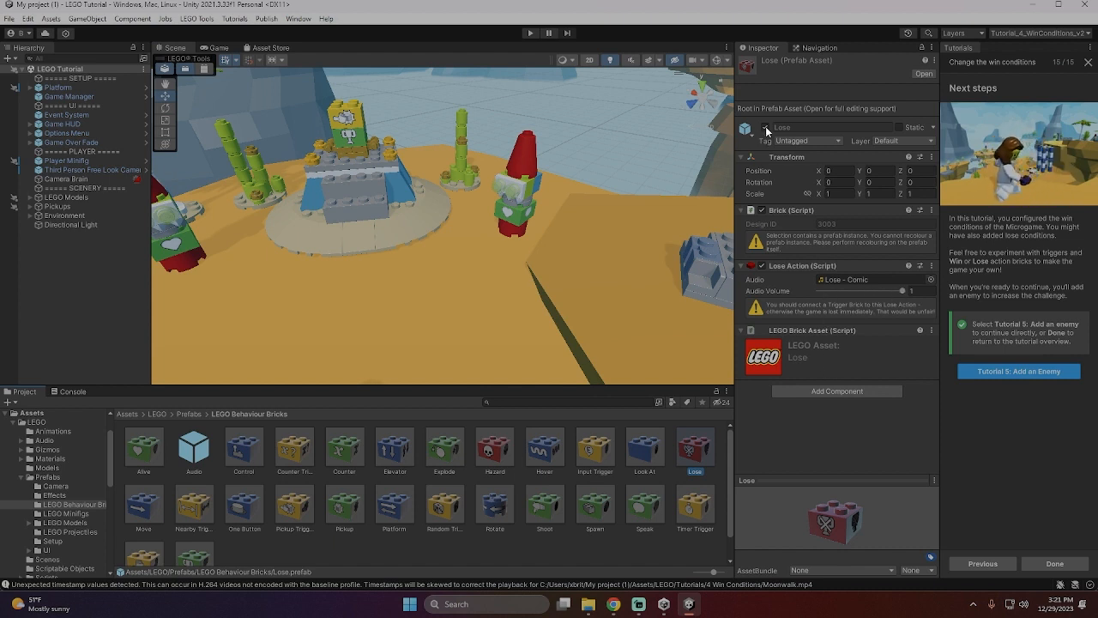
- Start Tutorial 5: Add an Enemy and place the Galo character beside the grey rocks on the starting island
{"action": "left_click", "coordinate": [1055, 373]}
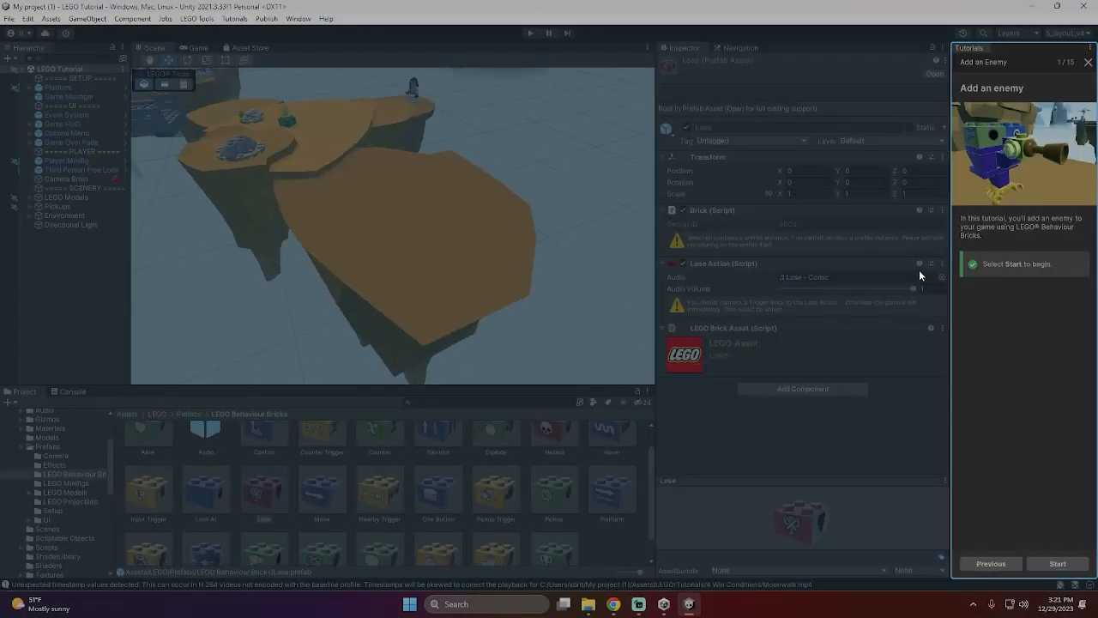
{"action": "left_click", "coordinate": [1058, 563]}
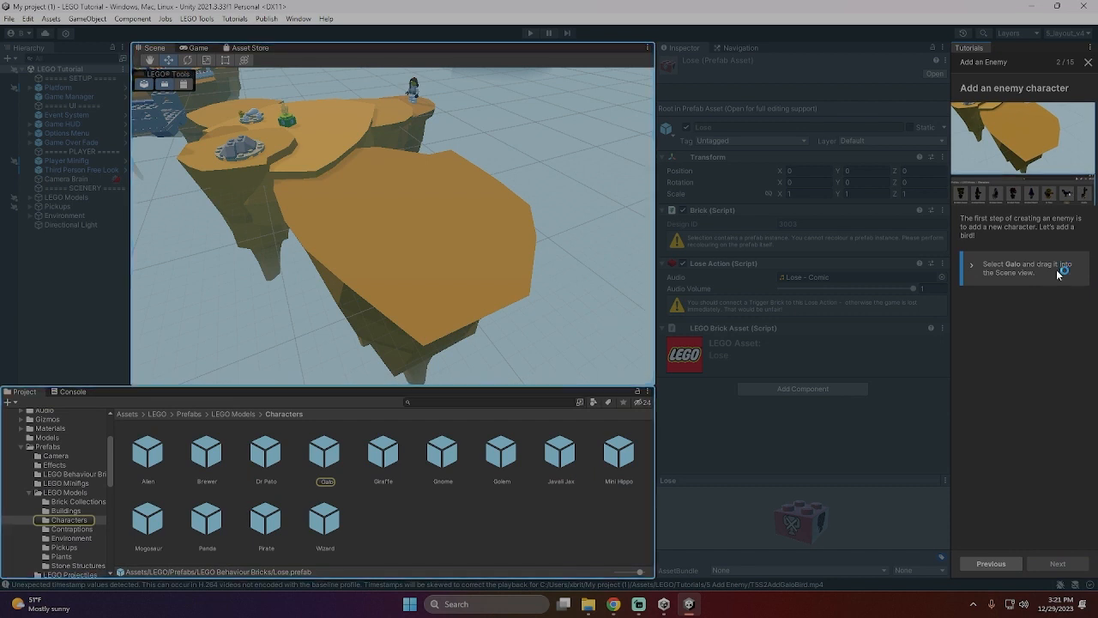
{"action": "left_click", "coordinate": [327, 452]}
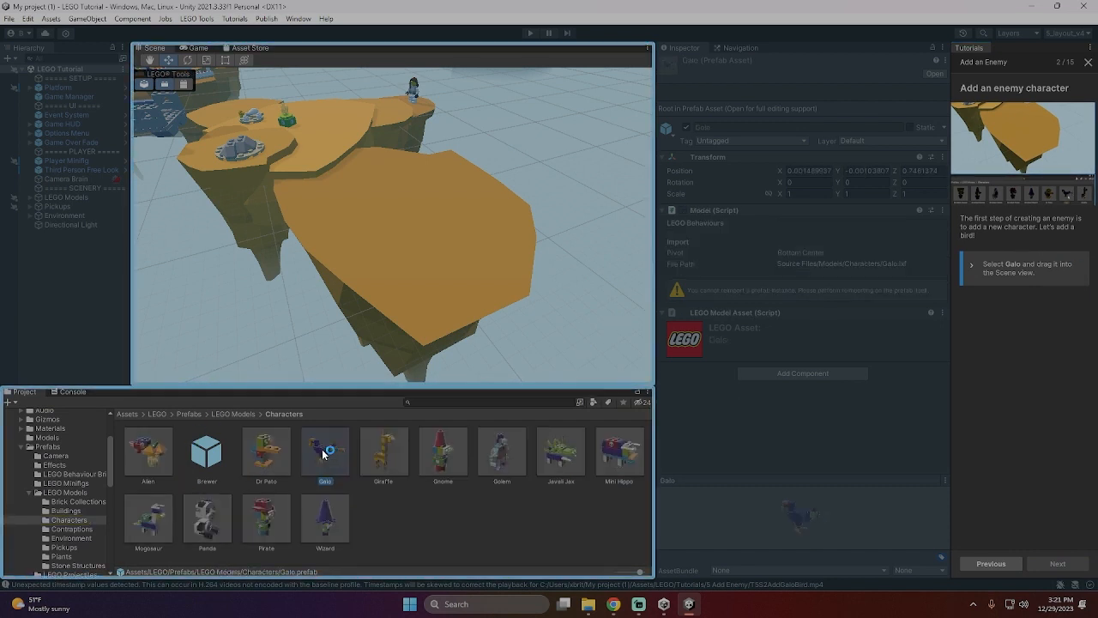
{"action": "left_click_drag", "start_coordinate": [331, 455], "coordinate": [209, 158]}
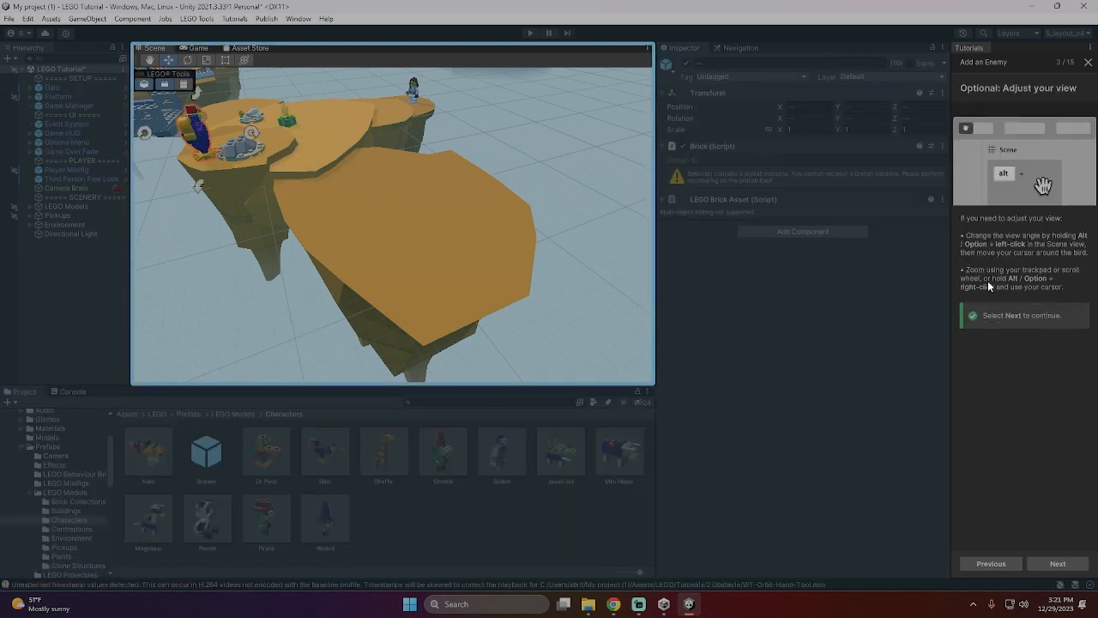
{"action": "left_click_drag", "start_coordinate": [463, 239], "coordinate": [579, 255], "text": "alt"}
{"action": "scroll", "coordinate": [499, 217], "scroll_direction": "down", "scroll_amount": 3}
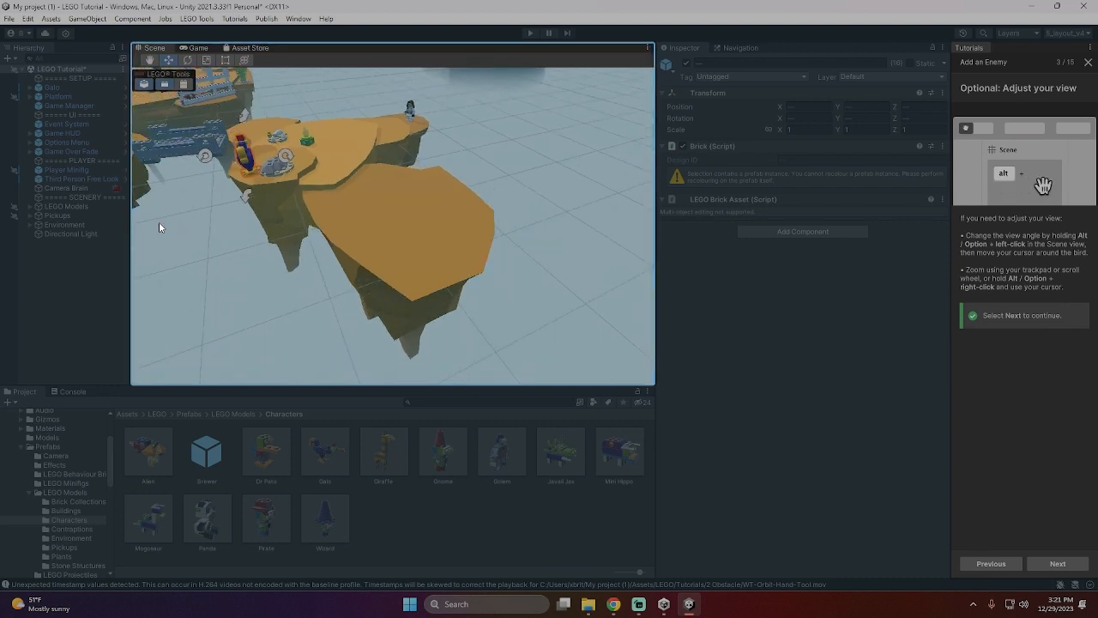
- Rotate the Galo bird a quarter turn beside the grey rocks, continue the tutorial and add a Shoot brick to the scene
{"action": "left_click_drag", "start_coordinate": [159, 228], "coordinate": [466, 186], "text": "alt"}
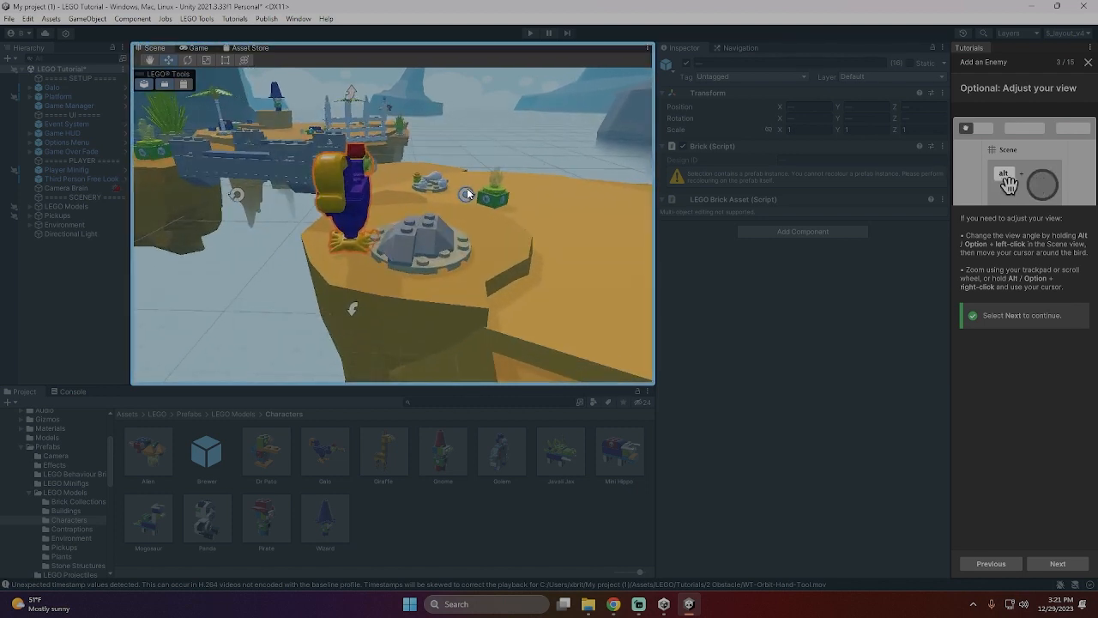
{"action": "left_click", "coordinate": [467, 199]}
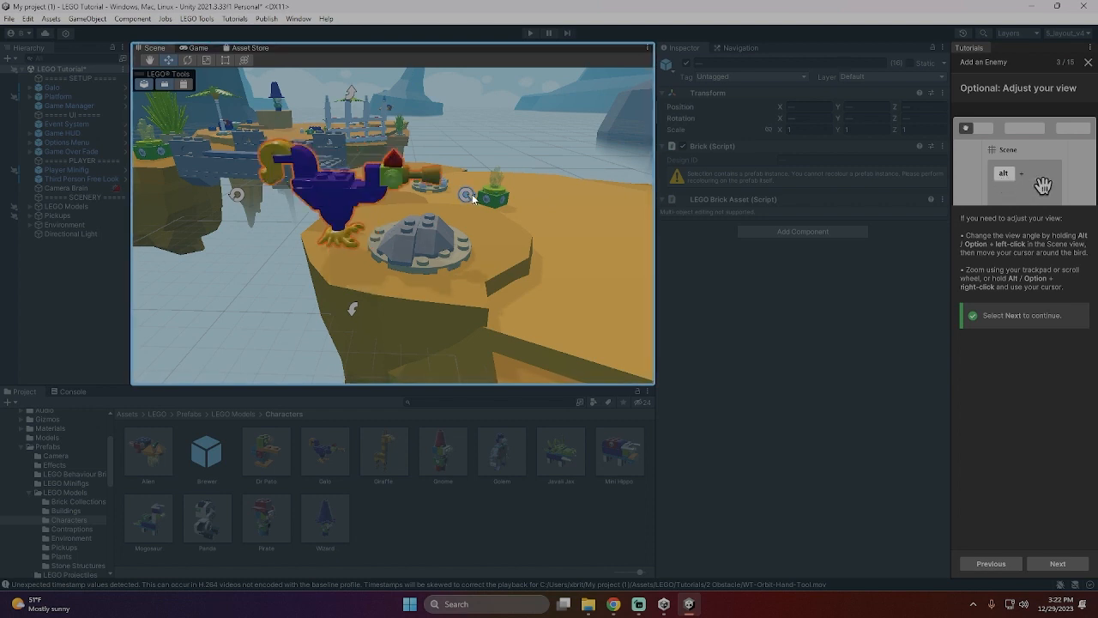
{"action": "left_click", "coordinate": [1045, 562]}
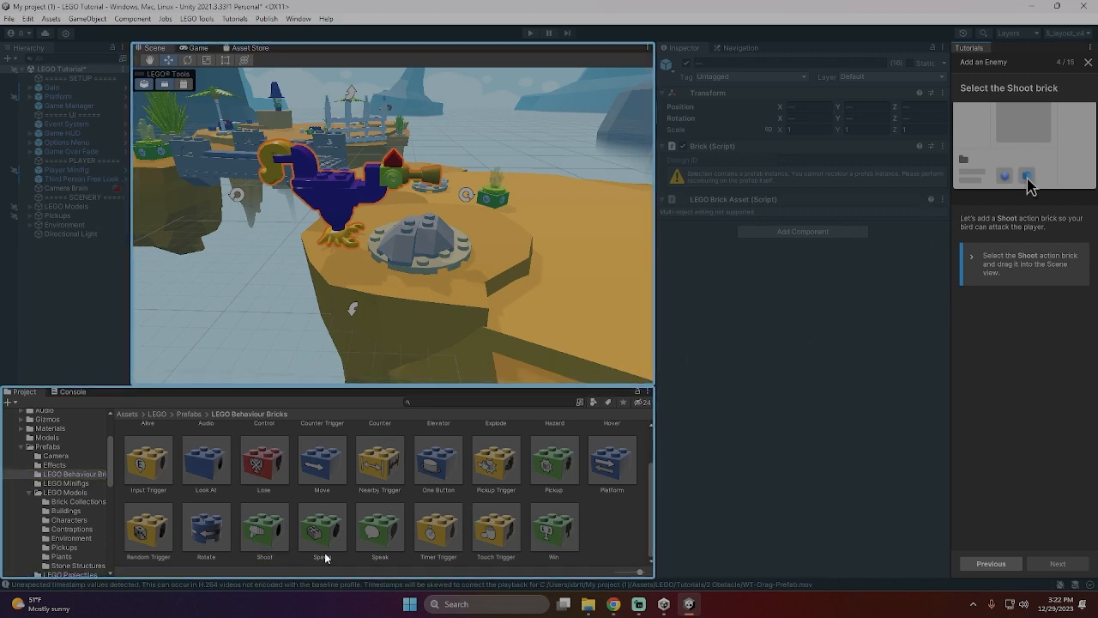
{"action": "left_click_drag", "start_coordinate": [259, 539], "coordinate": [339, 183]}
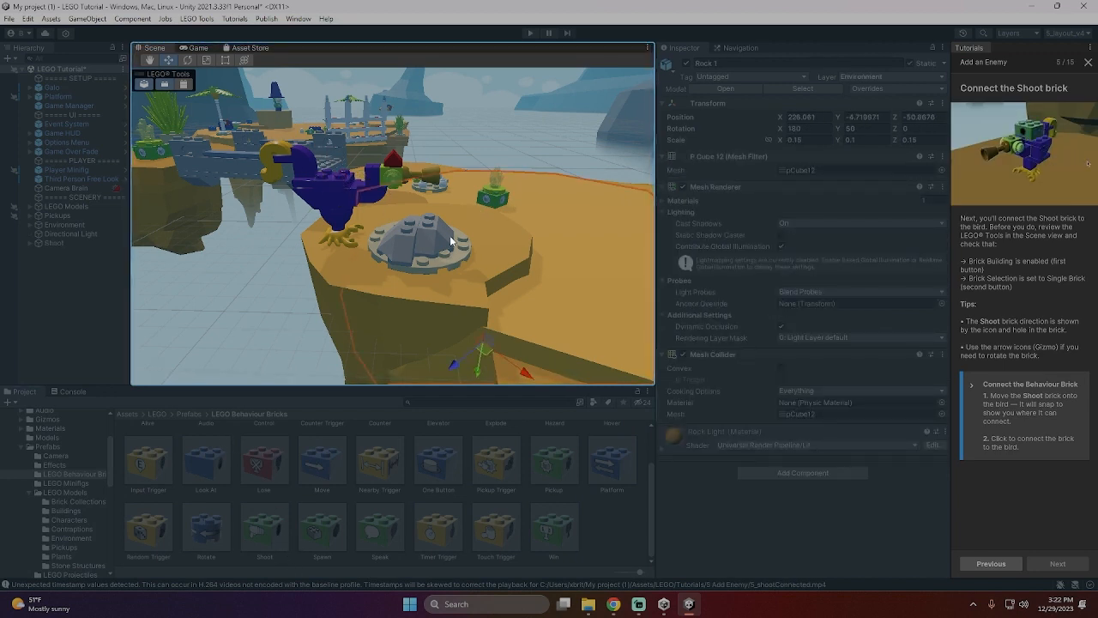
- Try the crystal's Pickup brick on the bird's back, then return it beneath the crystal
{"action": "right_click_drag", "start_coordinate": [522, 224], "coordinate": [708, 221]}
{"action": "scroll", "coordinate": [522, 212], "scroll_direction": "up", "scroll_amount": 2}
{"action": "scroll", "coordinate": [521, 215], "scroll_direction": "down", "scroll_amount": 3}
{"action": "left_click", "coordinate": [519, 217]}
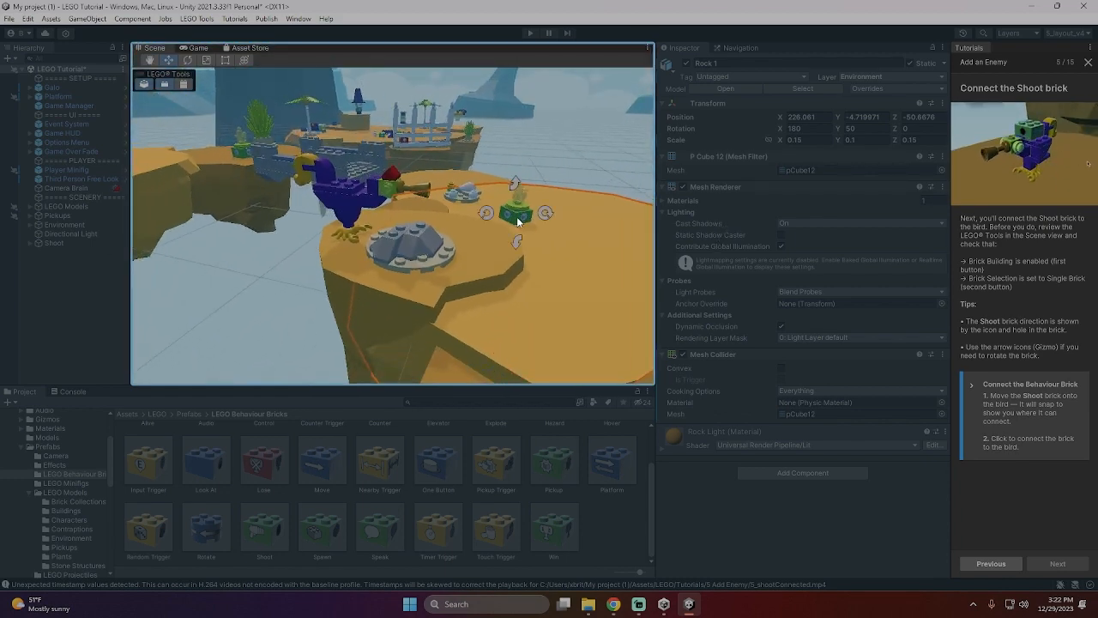
{"action": "left_click_drag", "start_coordinate": [529, 217], "coordinate": [322, 196]}
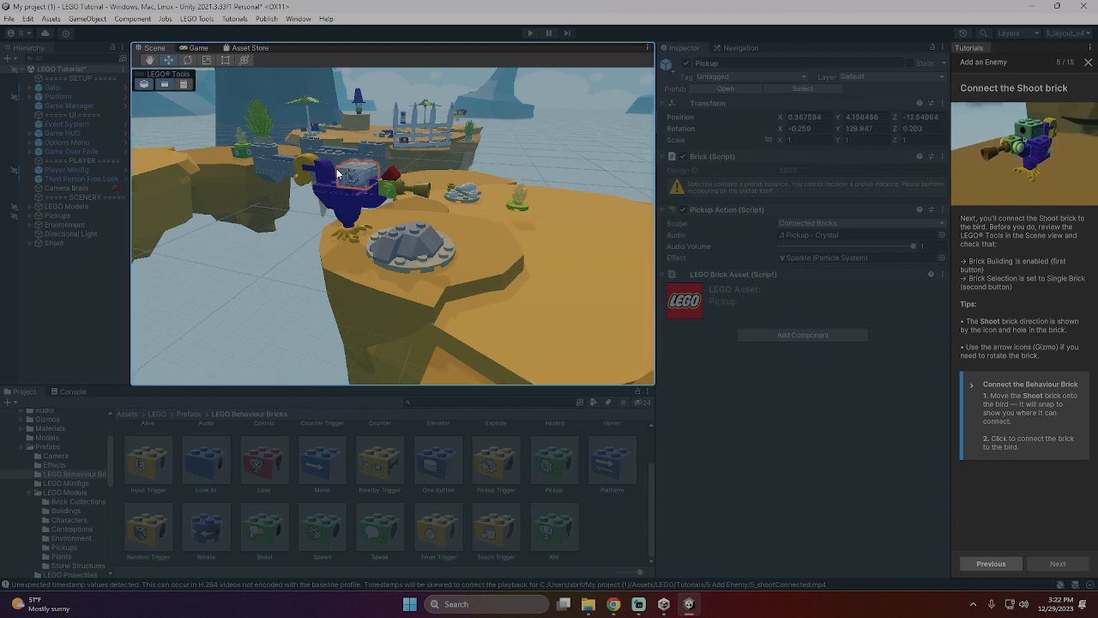
{"action": "left_click_drag", "start_coordinate": [337, 168], "coordinate": [512, 221]}
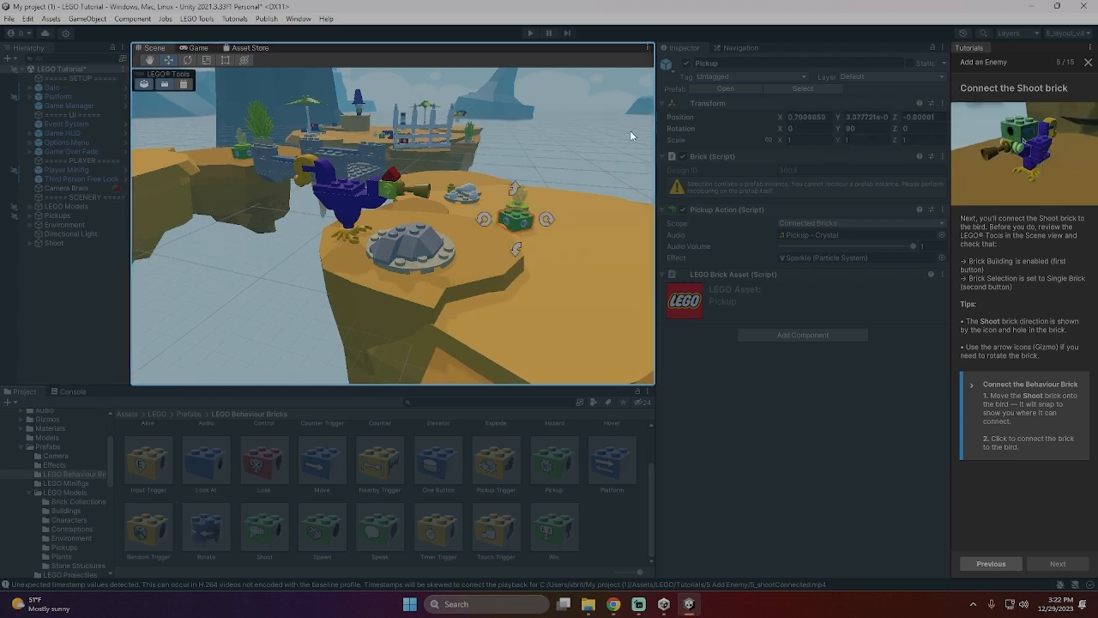
- Examine the islands and bridge around the bird to locate the loose Shoot brick
{"action": "right_click_drag", "start_coordinate": [404, 169], "coordinate": [474, 162]}
{"action": "scroll", "coordinate": [417, 174], "scroll_direction": "down", "scroll_amount": 8}
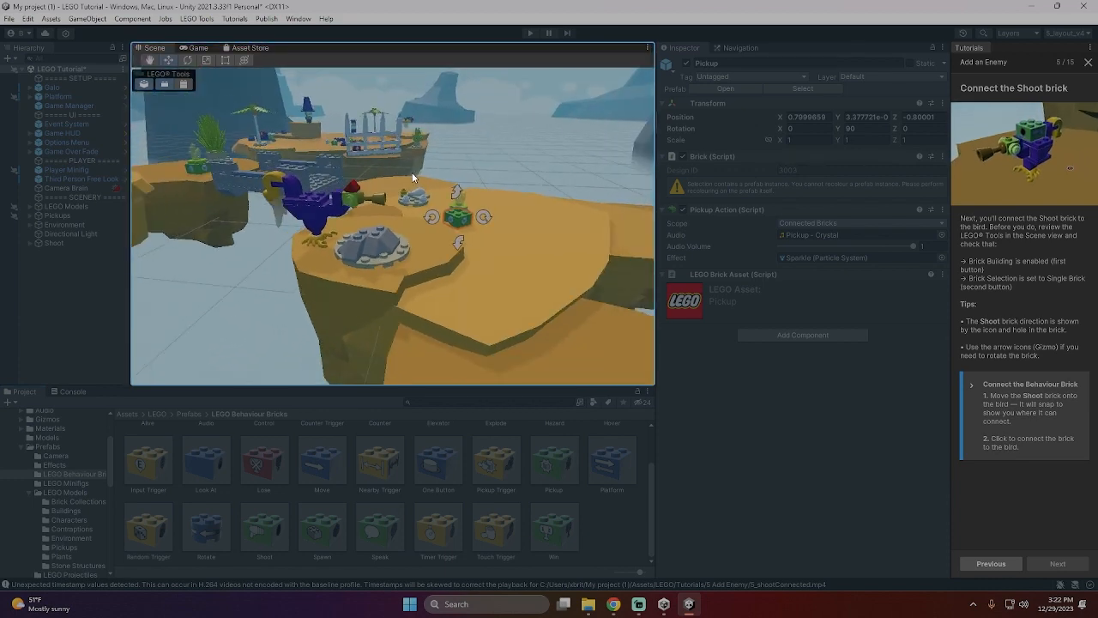
{"action": "middle_click_drag", "start_coordinate": [482, 236], "coordinate": [596, 213]}
{"action": "left_click", "coordinate": [431, 149]}
{"action": "left_click", "coordinate": [548, 129]}
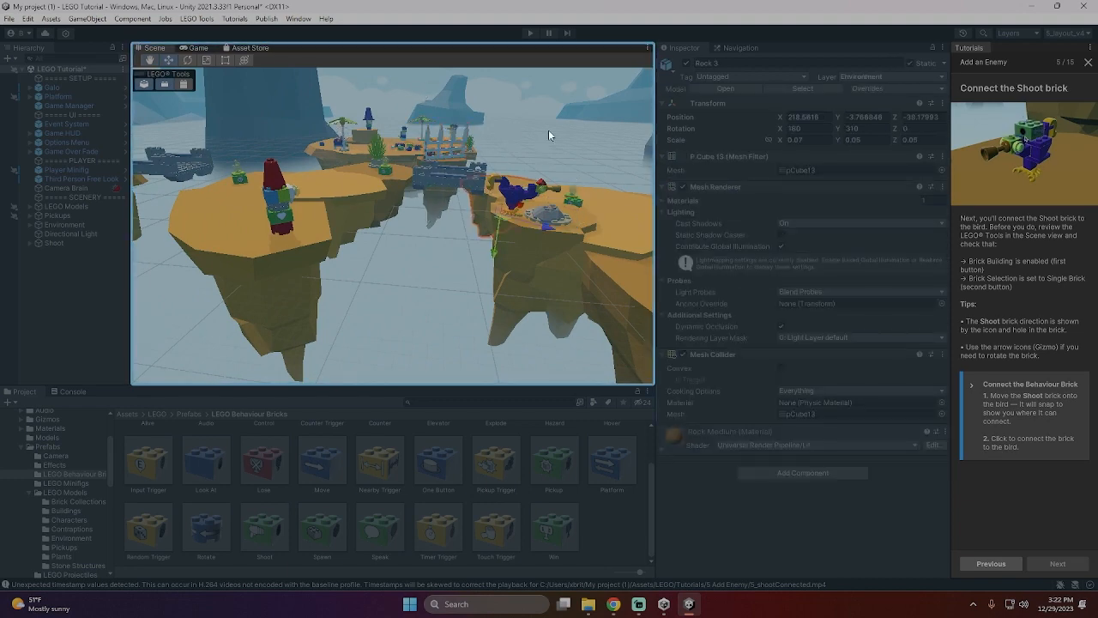
{"action": "middle_click_drag", "start_coordinate": [513, 127], "coordinate": [556, 81]}
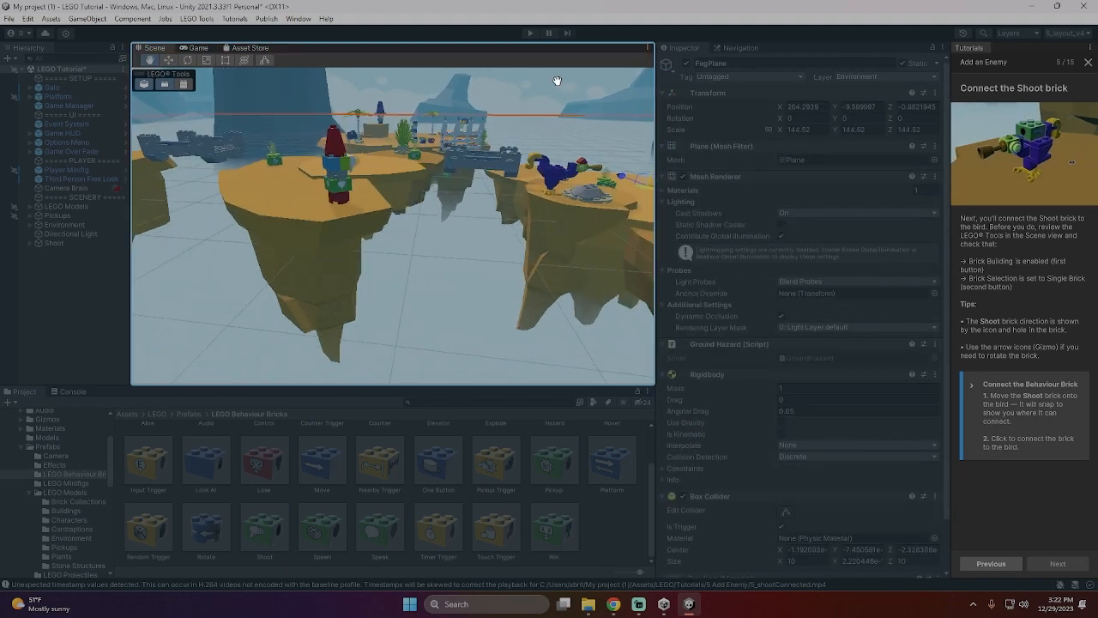
{"action": "scroll", "coordinate": [552, 111], "scroll_direction": "up", "scroll_amount": 6}
{"action": "scroll", "coordinate": [515, 165], "scroll_direction": "up", "scroll_amount": 2}
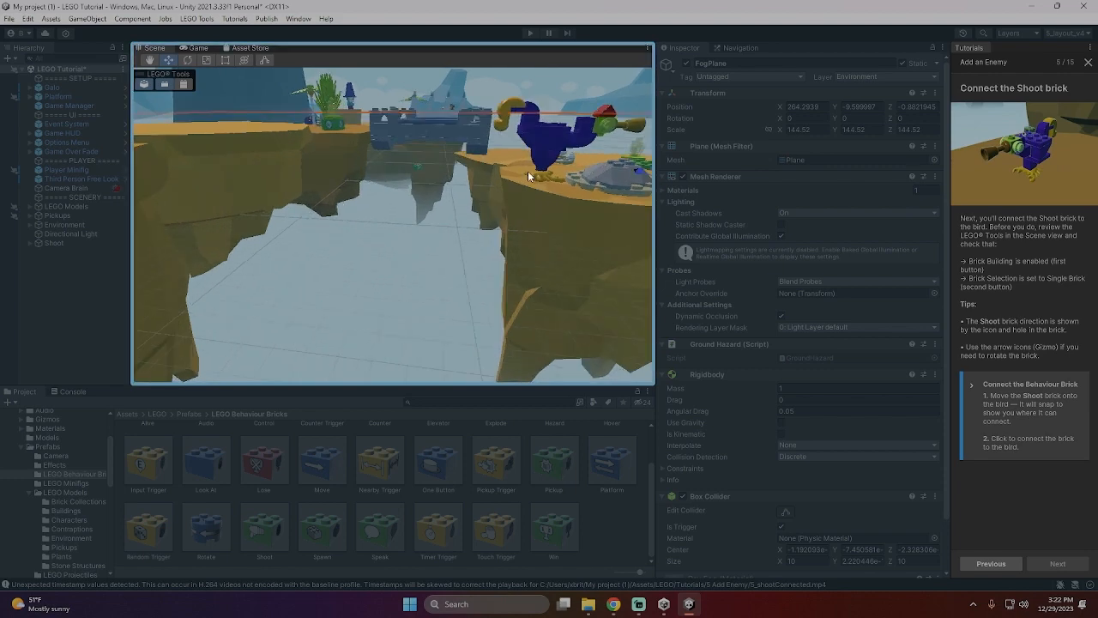
{"action": "middle_click_drag", "start_coordinate": [529, 173], "coordinate": [137, 591]}
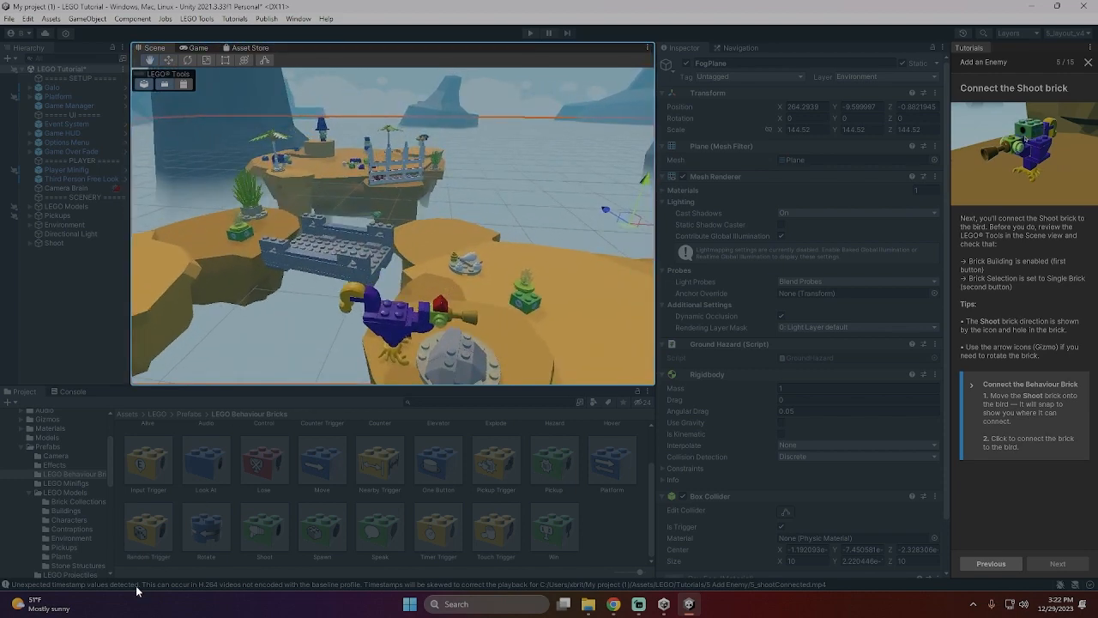
- Connect the loose Shoot brick near the grey bridge to the top of the bird's back
{"action": "left_click", "coordinate": [282, 362]}
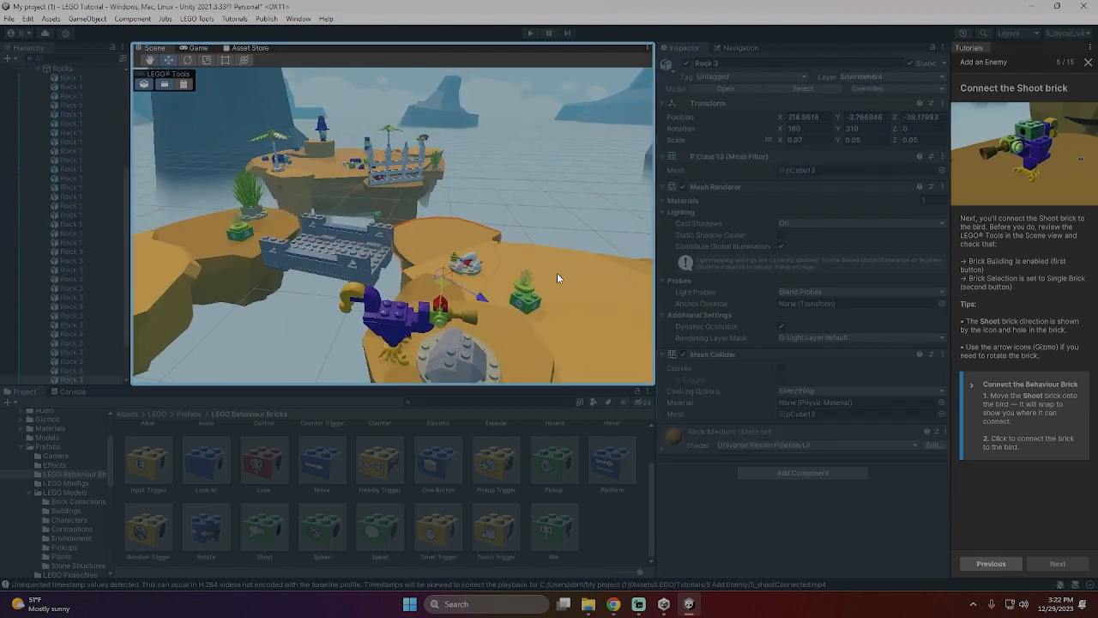
{"action": "left_click", "coordinate": [568, 310]}
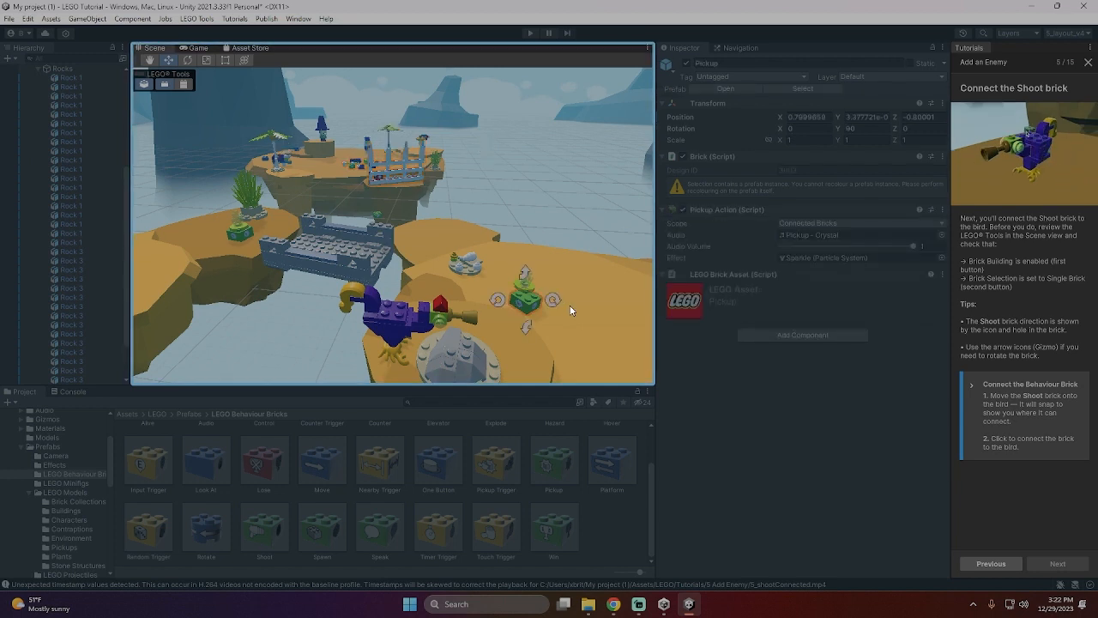
{"action": "left_click", "coordinate": [516, 305]}
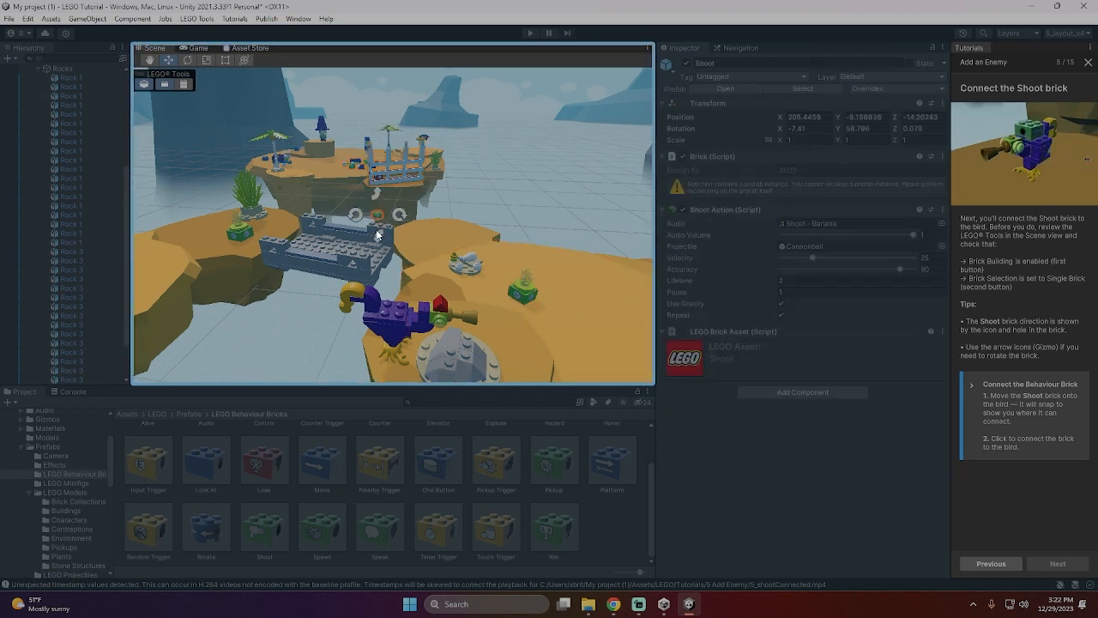
{"action": "left_click_drag", "start_coordinate": [378, 234], "coordinate": [392, 308]}
{"action": "left_click", "coordinate": [378, 318]}
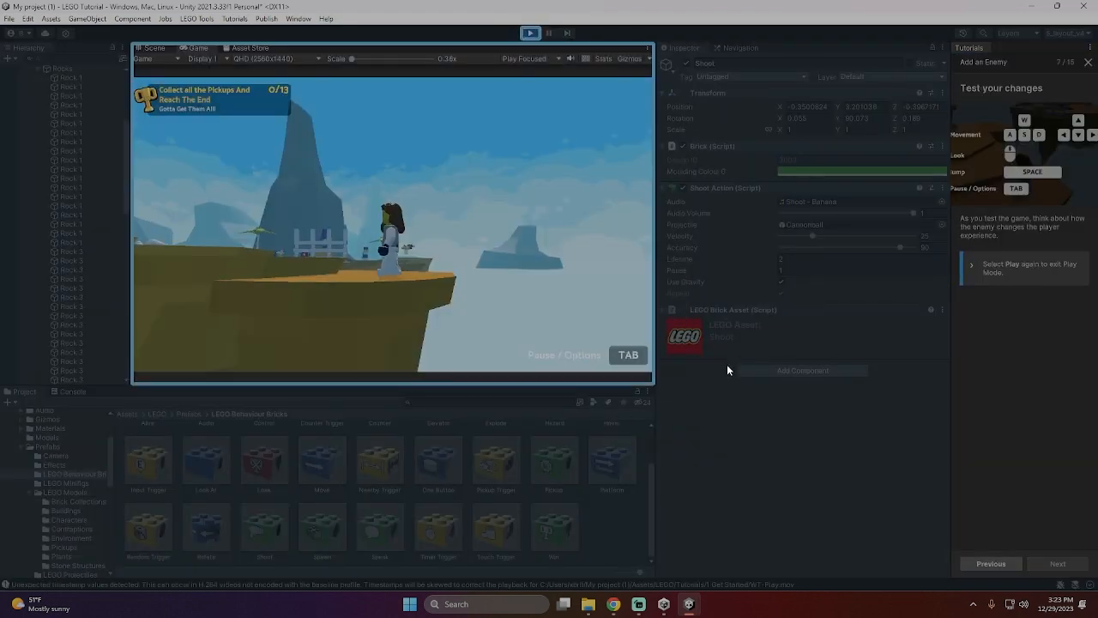
- Play-test the shooting bird by collecting the first crystal and running past it onto the grey bridge, then exit Play Mode
{"action": "key", "text": "w"}
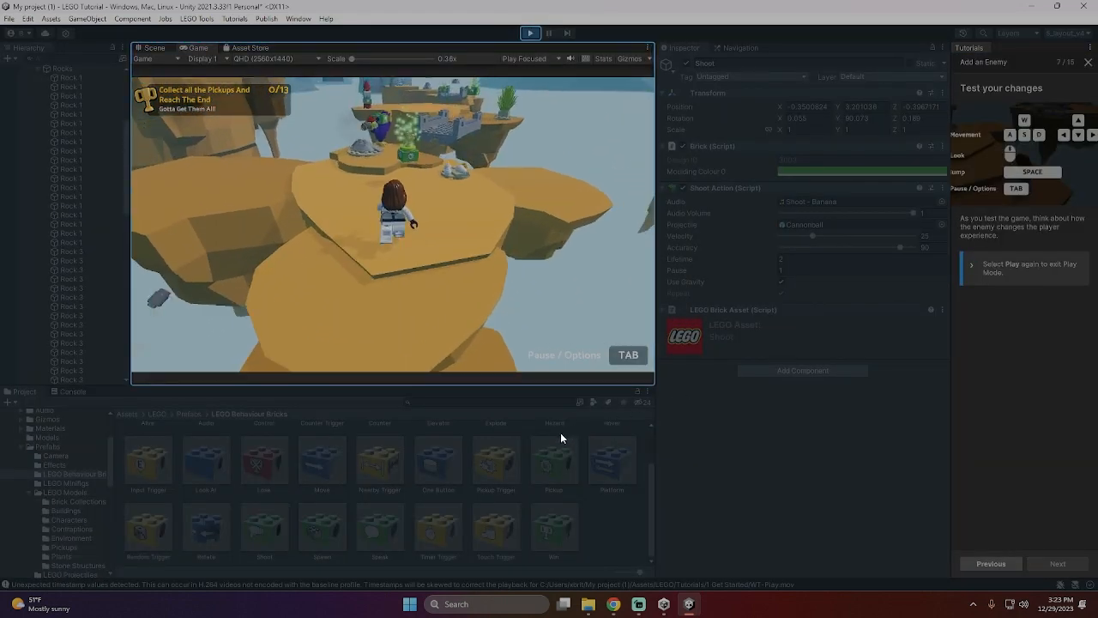
{"action": "key", "text": "w"}
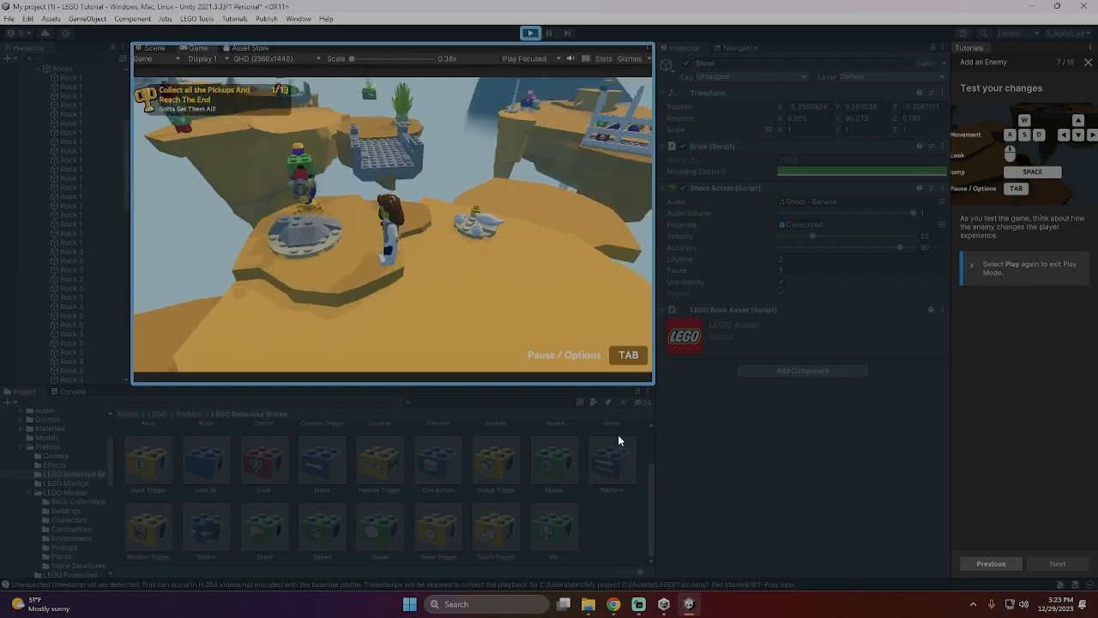
{"action": "key", "text": "space"}
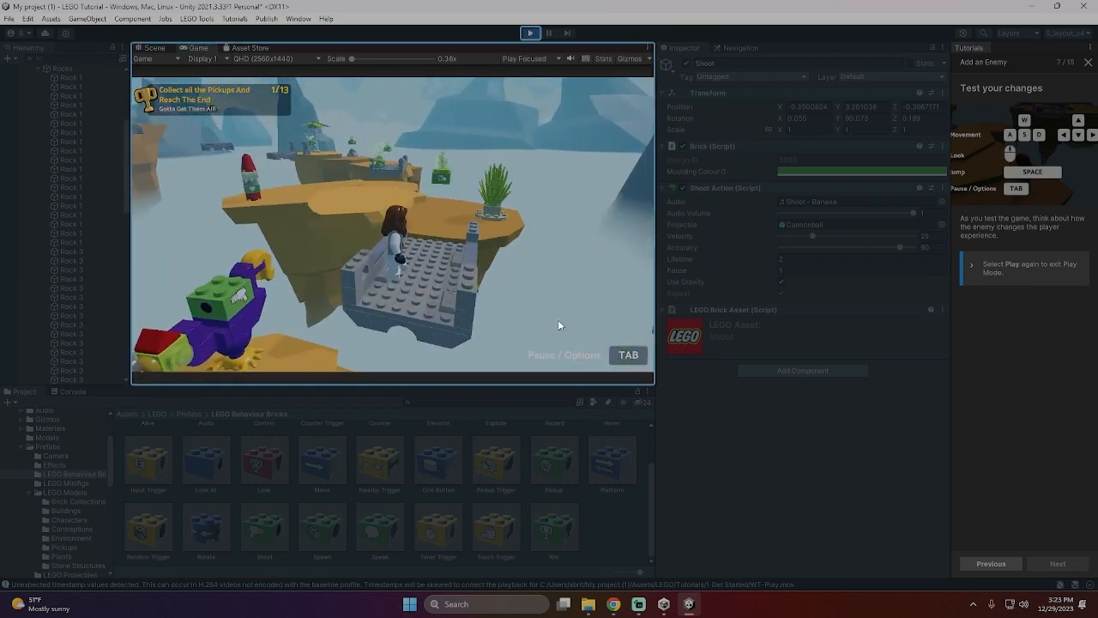
{"action": "key", "text": "Tab"}
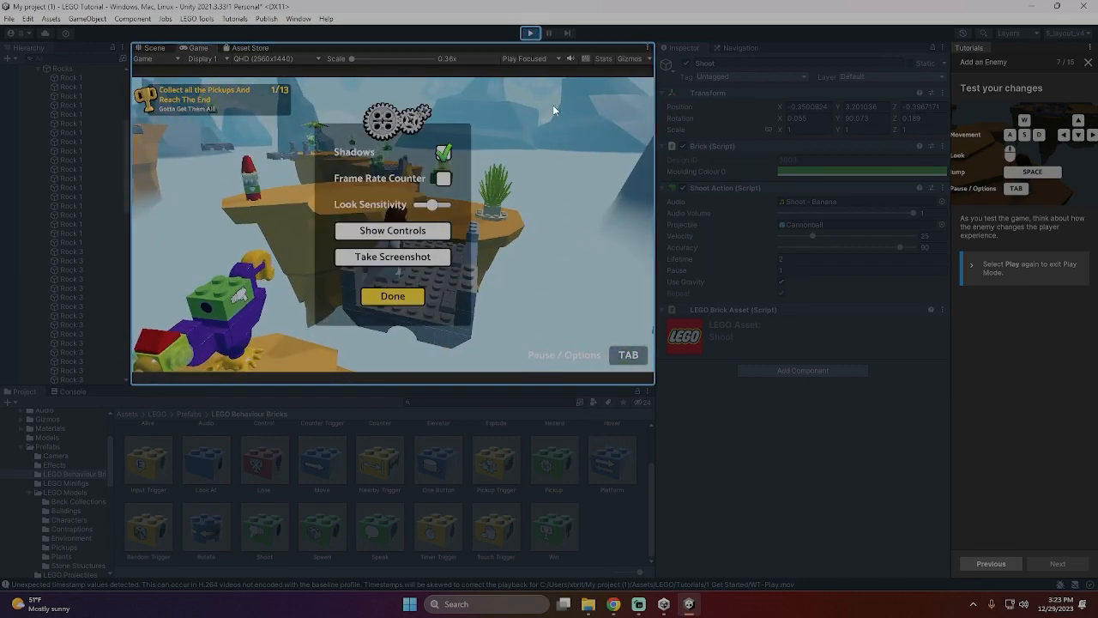
{"action": "left_click", "coordinate": [530, 36]}
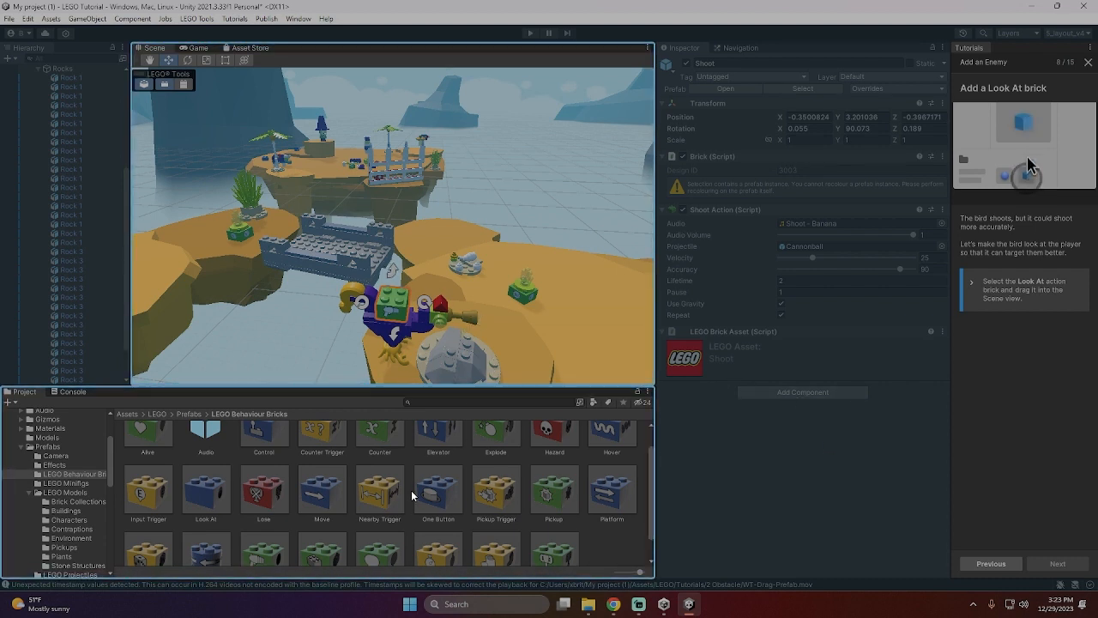
- Connect a Look At brick on top of the bird's Shoot brick, continue the tutorial and select the Shoot brick
{"action": "left_click_drag", "start_coordinate": [213, 492], "coordinate": [402, 294]}
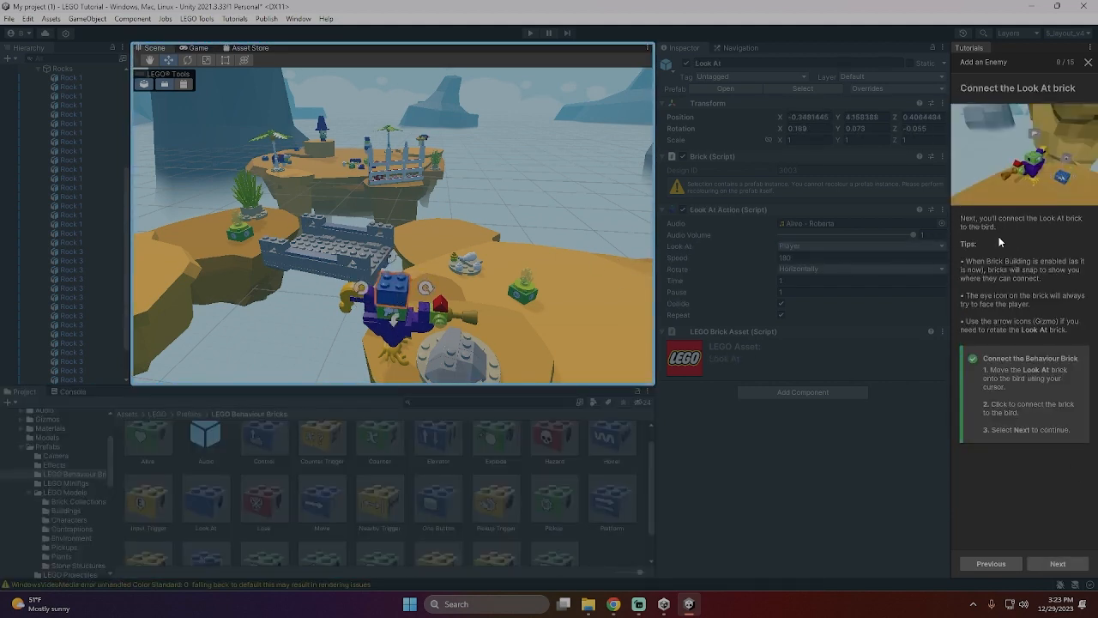
{"action": "left_click", "coordinate": [1056, 563]}
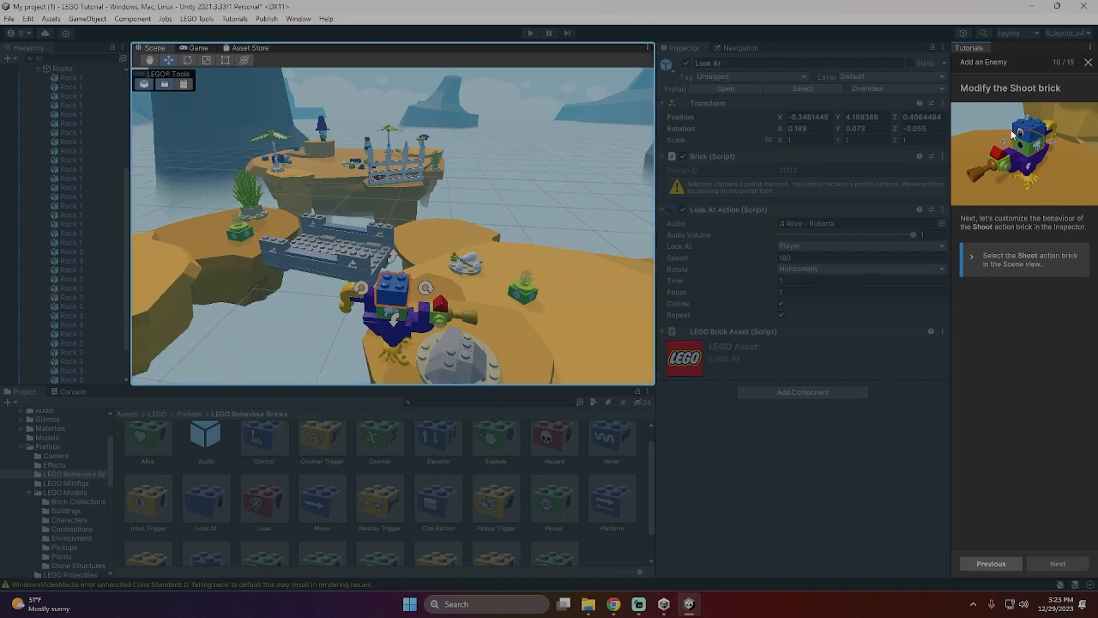
{"action": "left_click", "coordinate": [386, 319]}
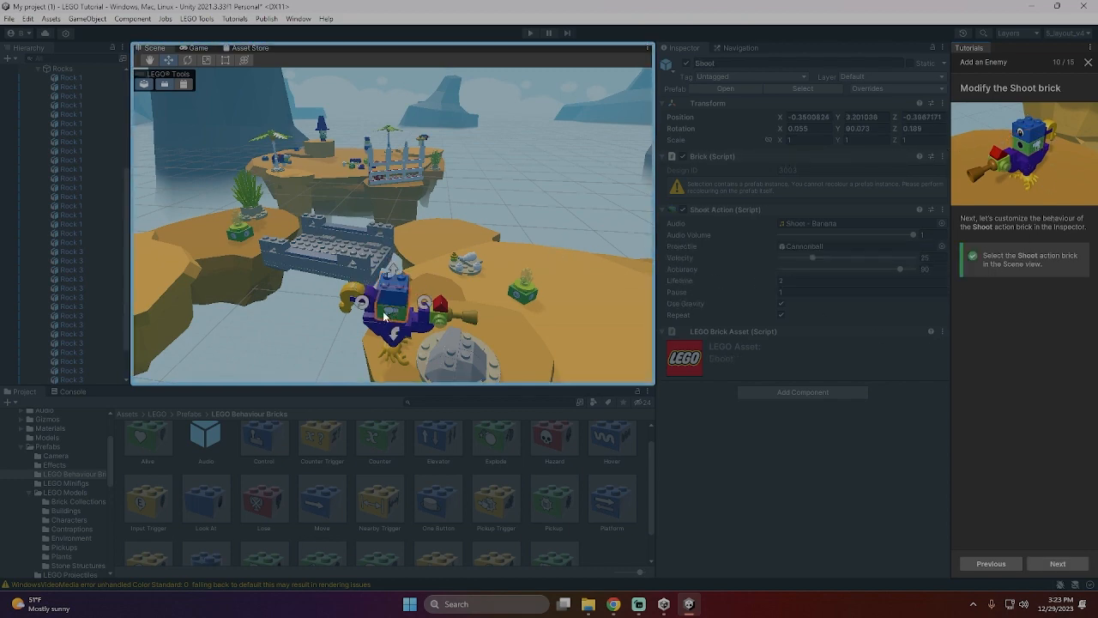
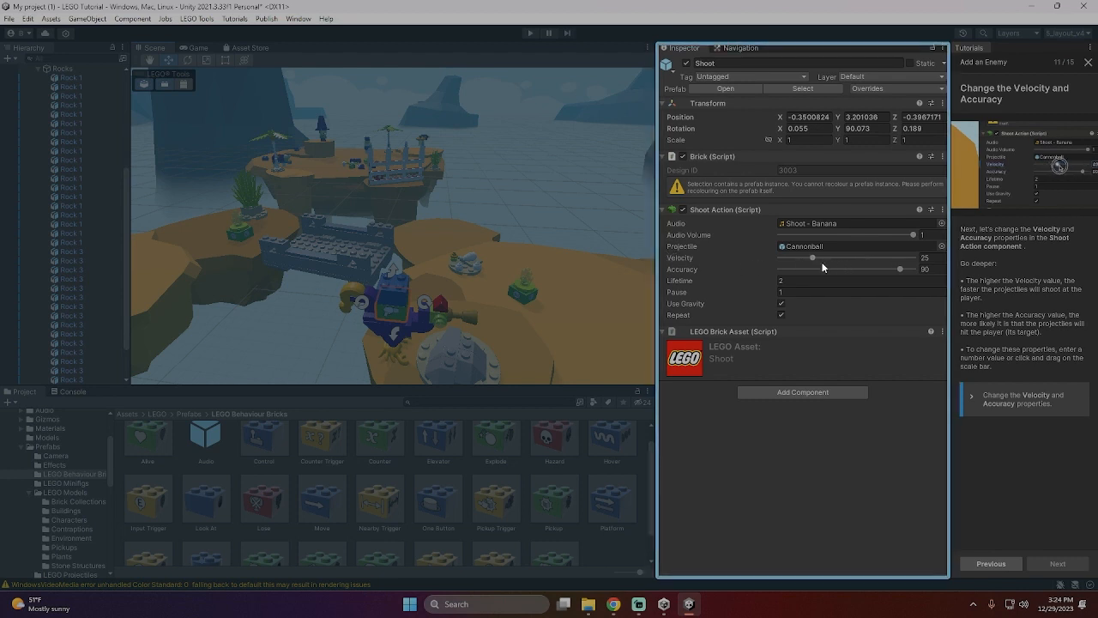
- Set the Shoot brick's velocity to 19.5 and accuracy to 92, continue the tutorial and save the scene
{"action": "left_click_drag", "start_coordinate": [812, 257], "coordinate": [806, 259]}
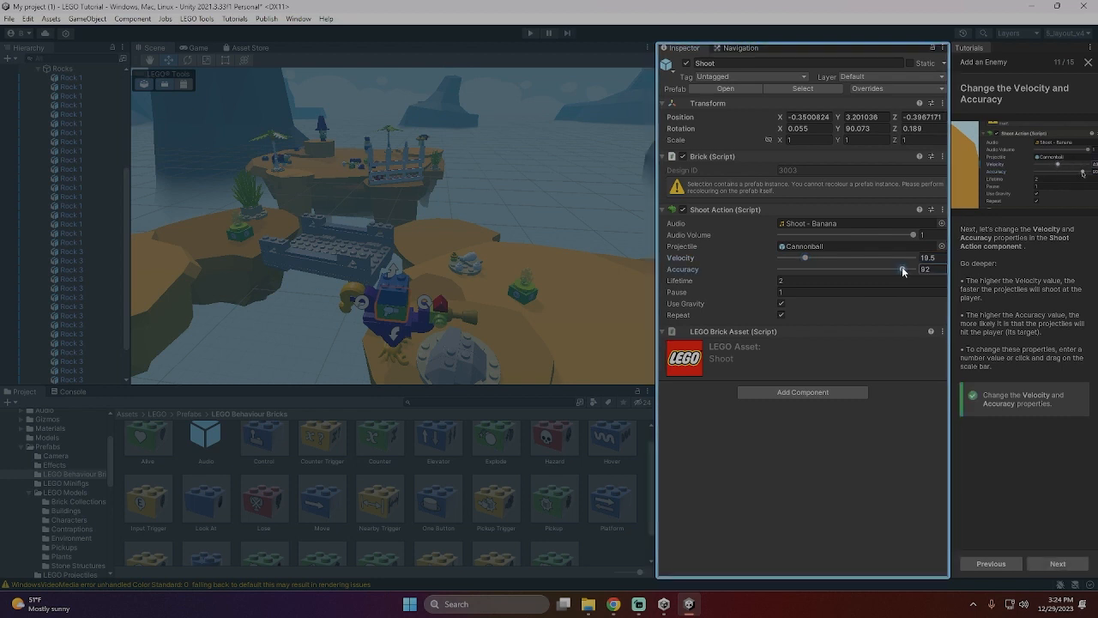
{"action": "left_click", "coordinate": [1058, 563]}
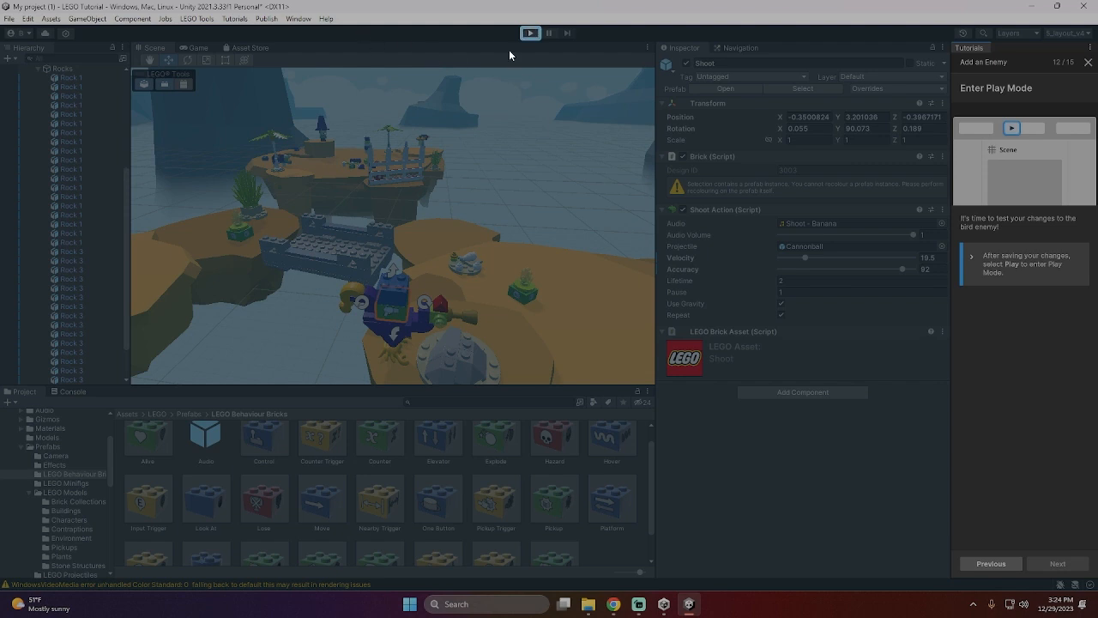
{"action": "key", "text": "ctrl+s"}
- Enter Play Mode and run toward the shooting bird to collect the first crystal beside it
{"action": "left_click", "coordinate": [531, 34]}
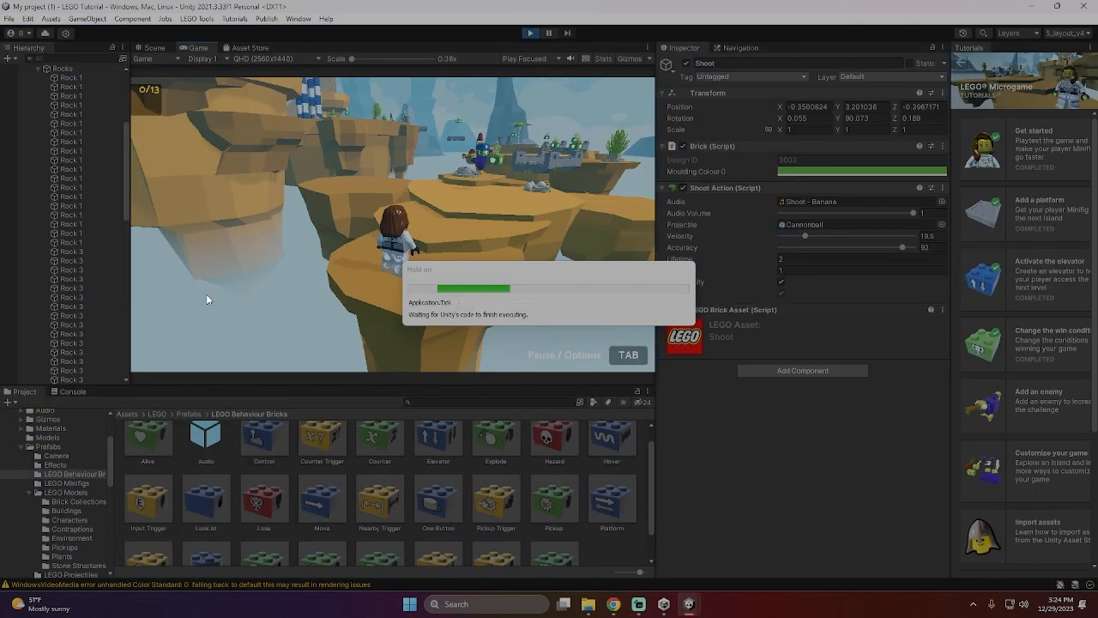
{"action": "key", "text": "w"}
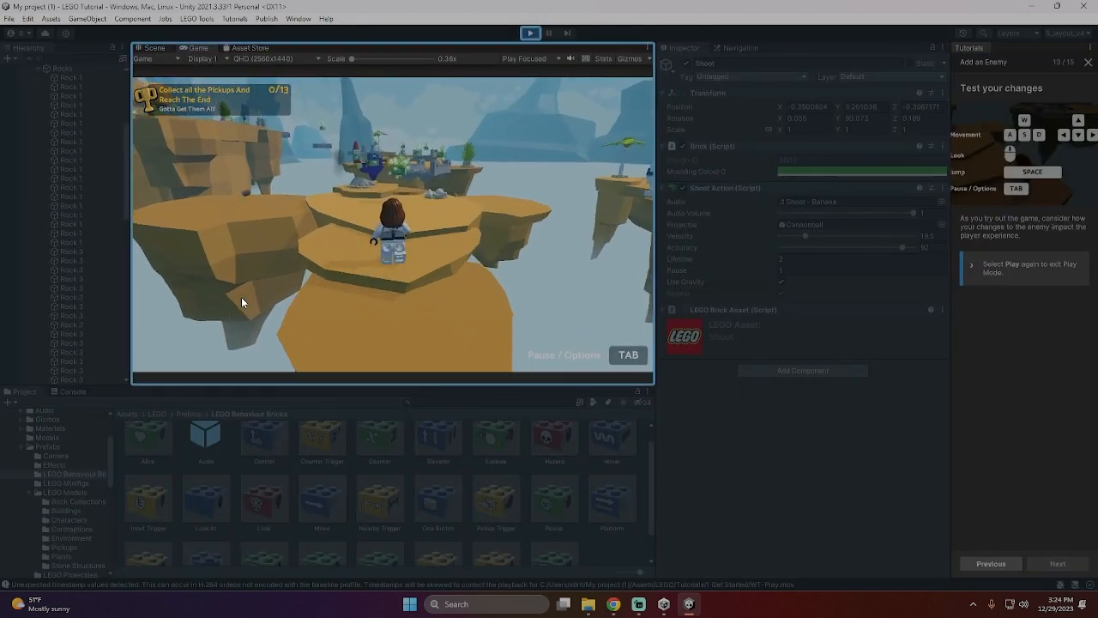
{"action": "key", "text": "d"}
{"action": "key", "text": "a"}
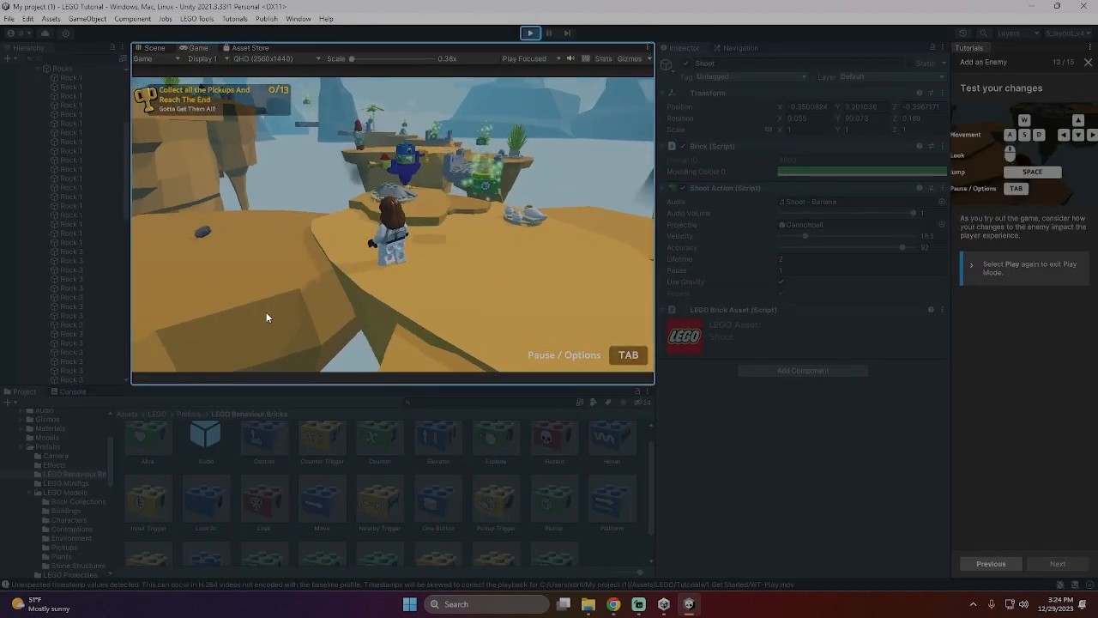
{"action": "key", "text": "d"}
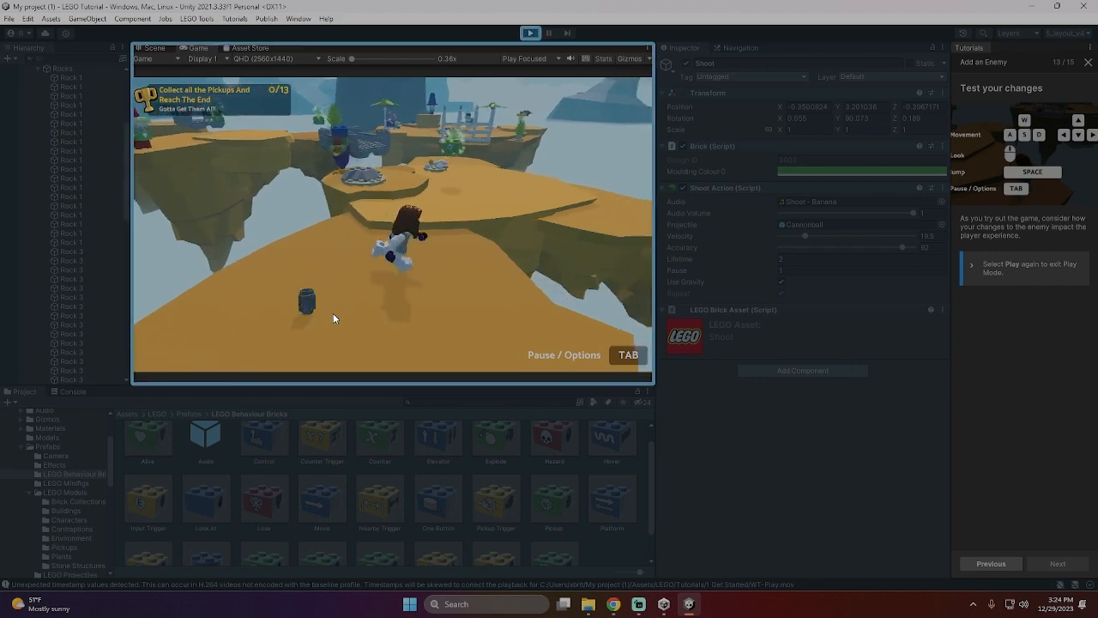
{"action": "key", "text": "w"}
{"action": "key", "text": "w"}
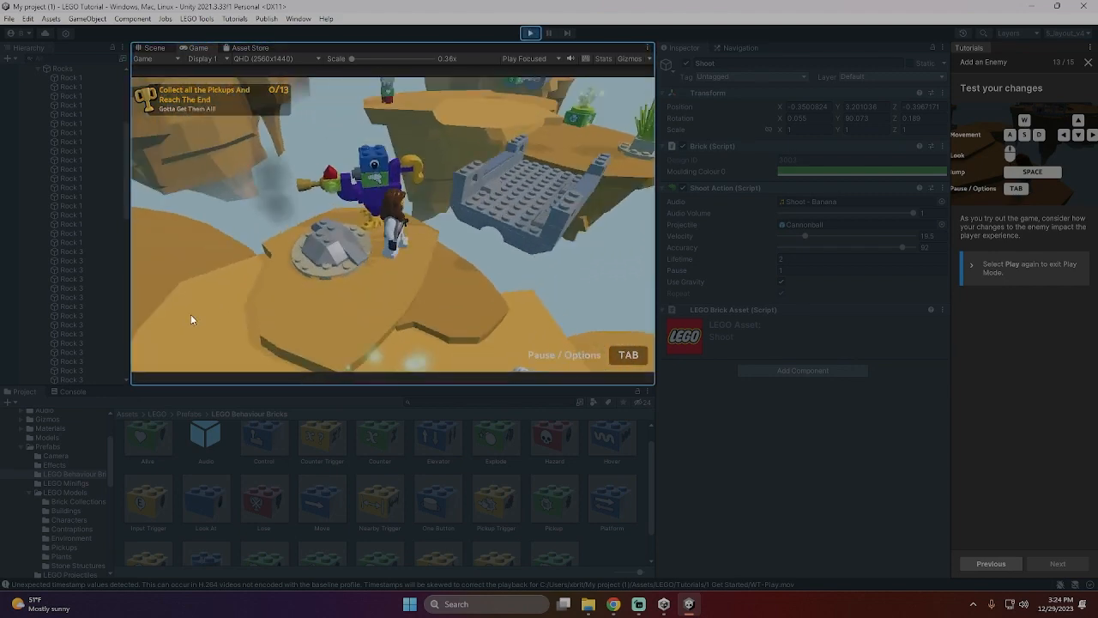
{"action": "key", "text": "s"}
{"action": "key", "text": "d"}
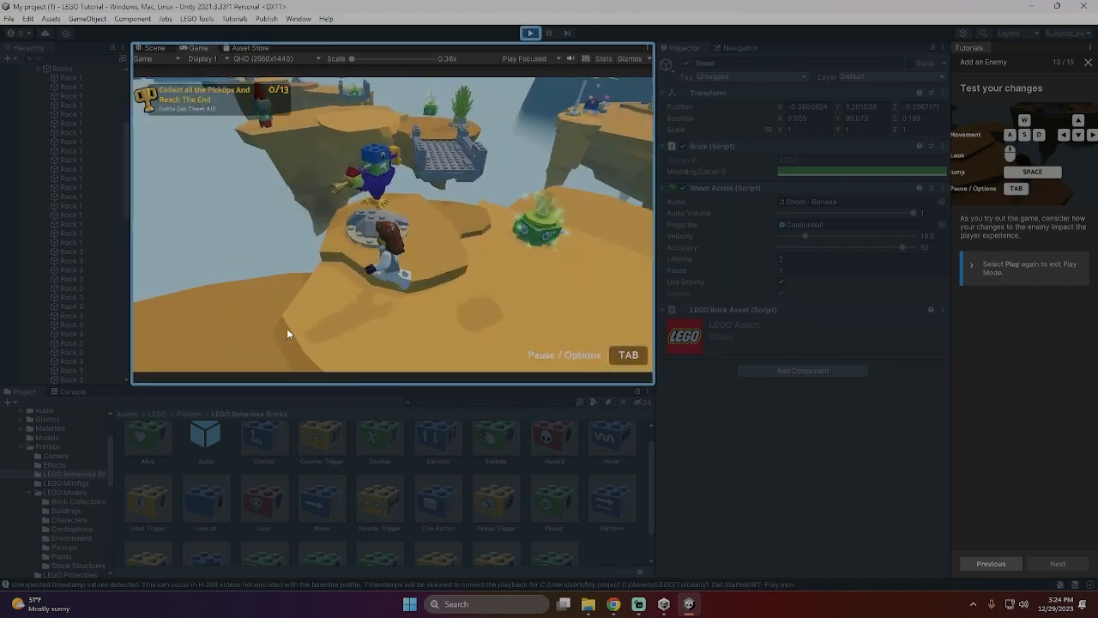
{"action": "key", "text": "d"}
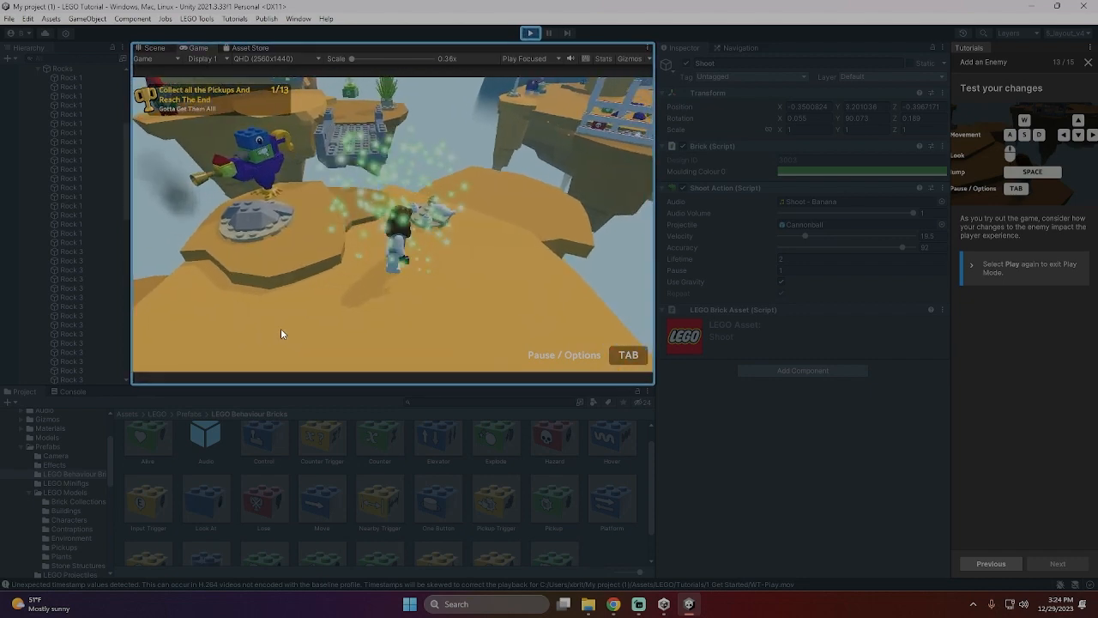
- Test the bird up close by jumping at it and backing away, then exit Play Mode
{"action": "key", "text": "w"}
{"action": "key", "text": "w"}
{"action": "key", "text": "space"}
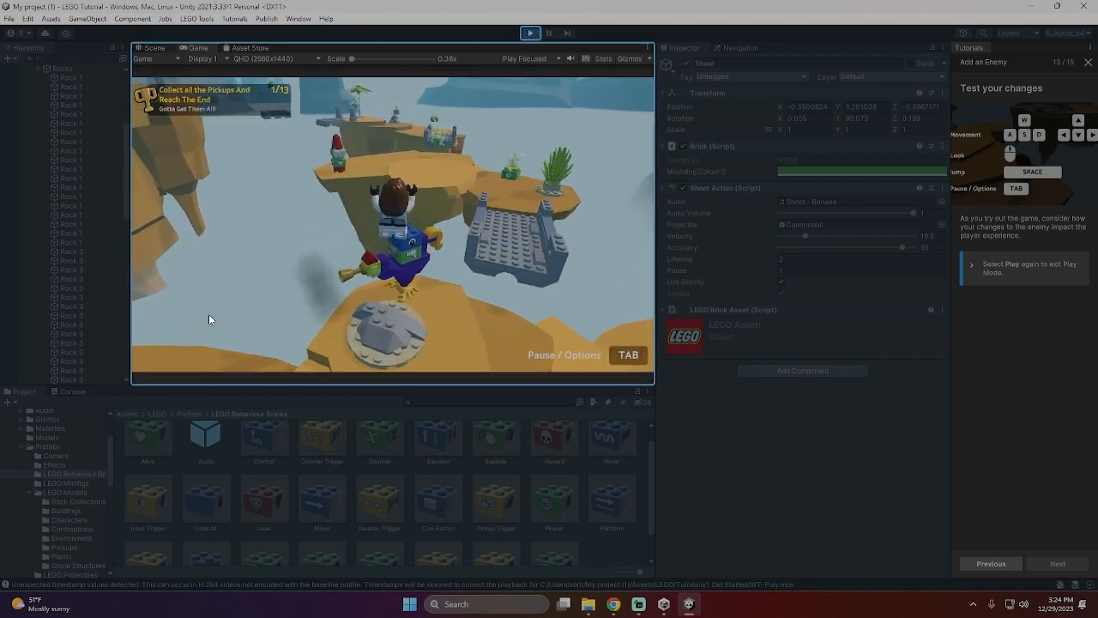
{"action": "key", "text": "s"}
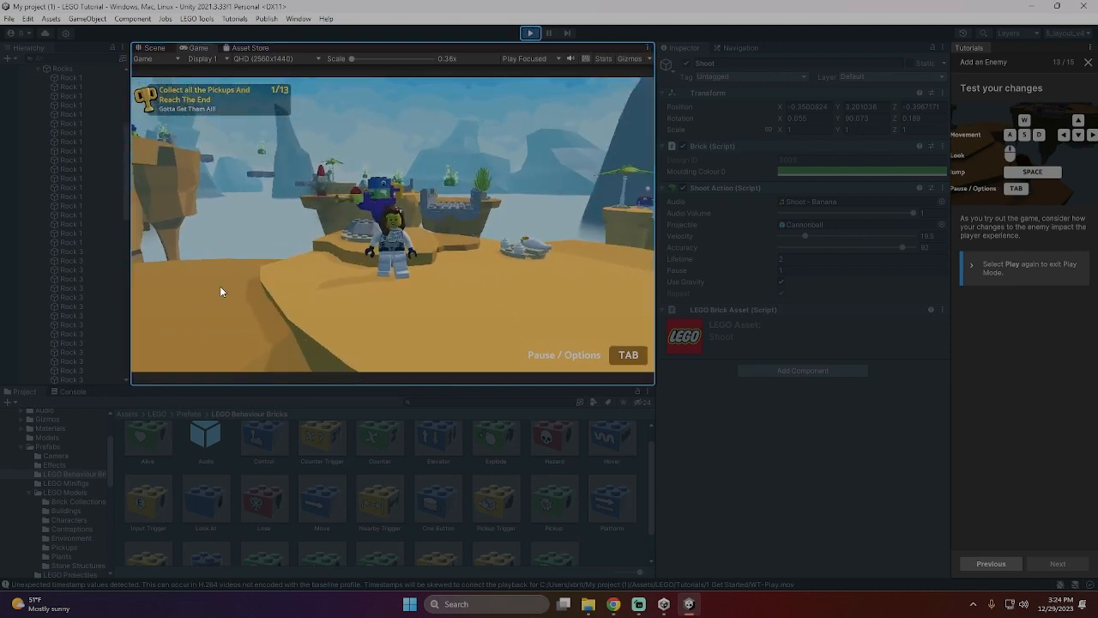
{"action": "key", "text": "Tab"}
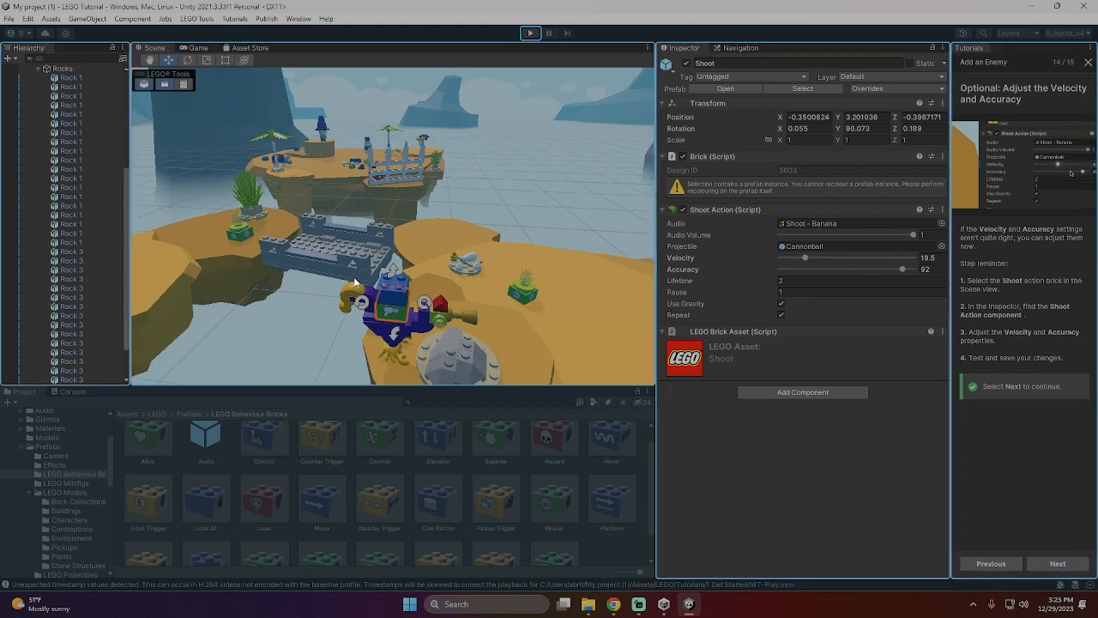
- Inspect the Look At brick's target options and the properties of the bird's individual bricks
{"action": "left_click", "coordinate": [396, 296]}
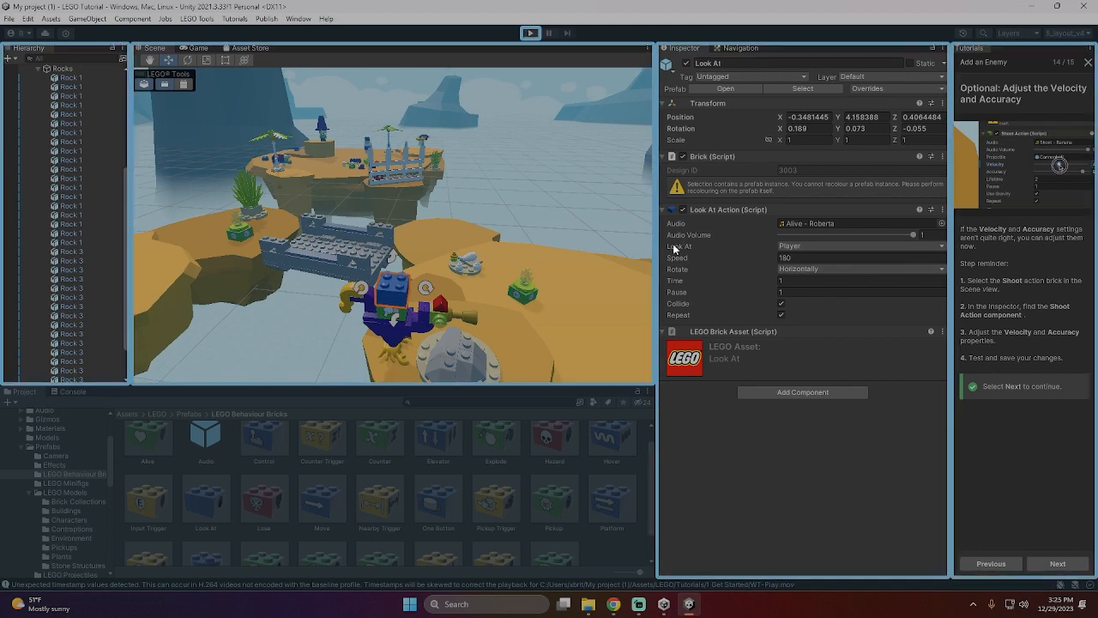
{"action": "left_click", "coordinate": [836, 247]}
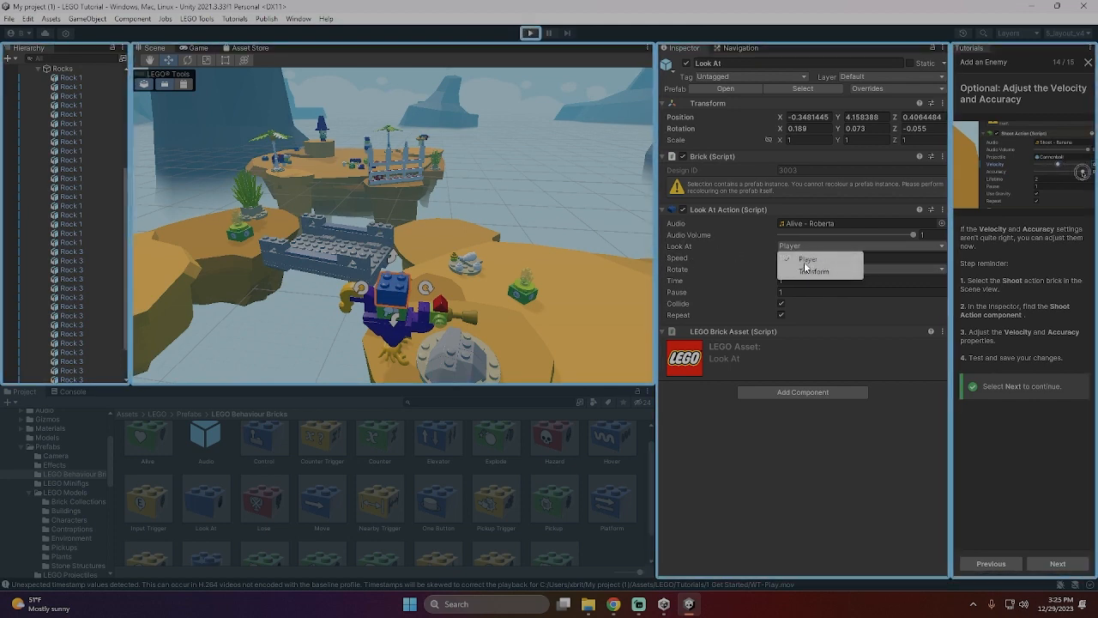
{"action": "left_click", "coordinate": [811, 270]}
{"action": "left_click", "coordinate": [429, 284]}
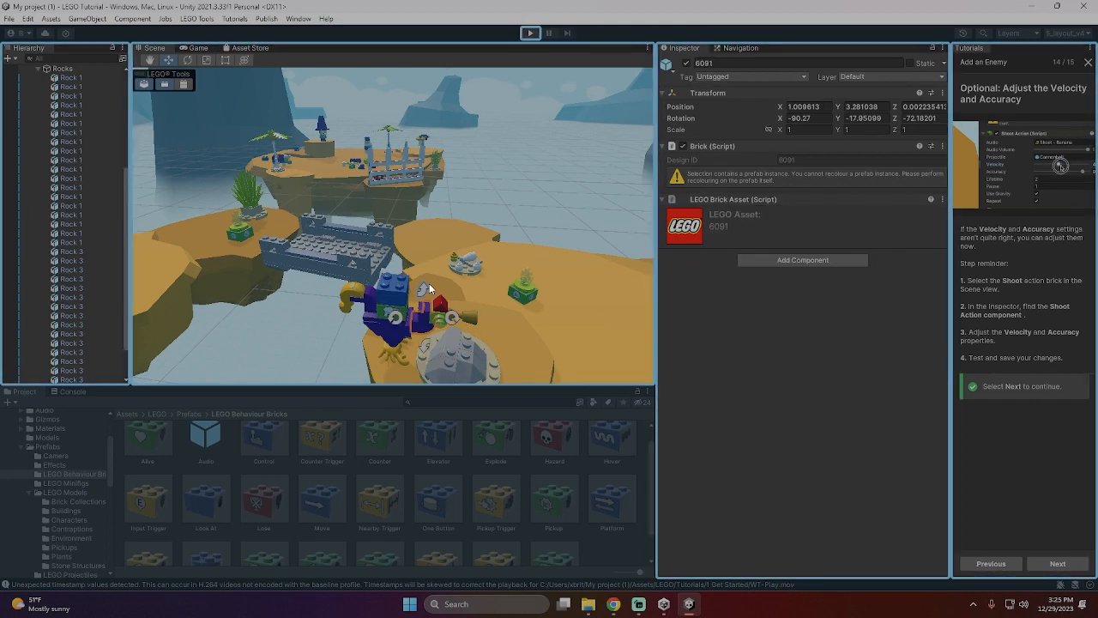
{"action": "left_click", "coordinate": [396, 358]}
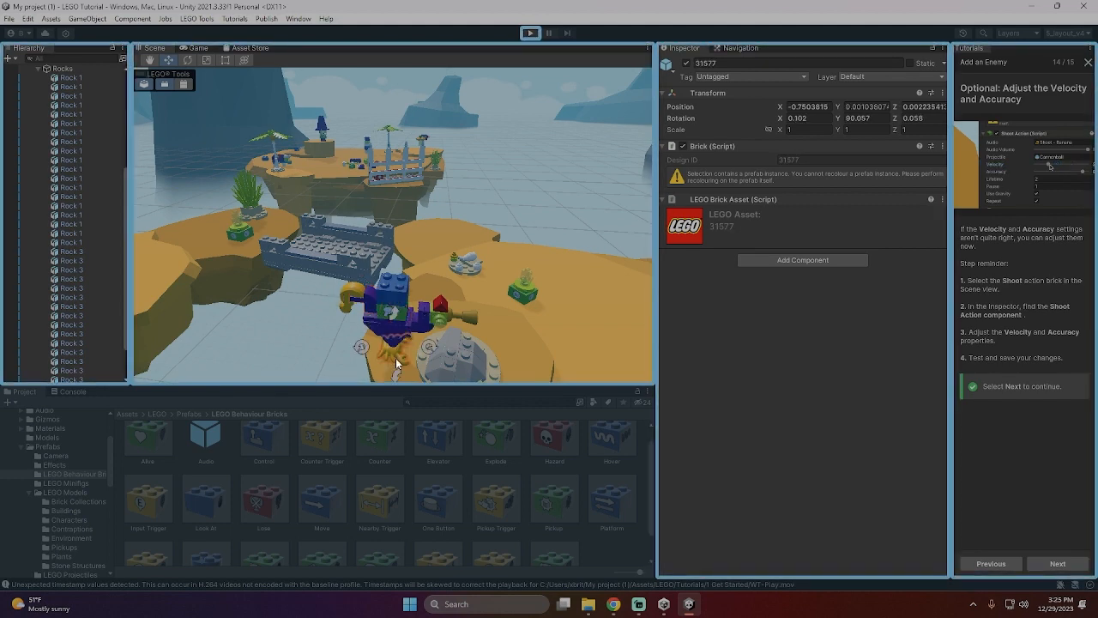
- Select the whole bird and try rotating it in quarter turns, bringing it back to its original facing
{"action": "left_click", "coordinate": [395, 327]}
{"action": "double_click", "coordinate": [369, 331]}
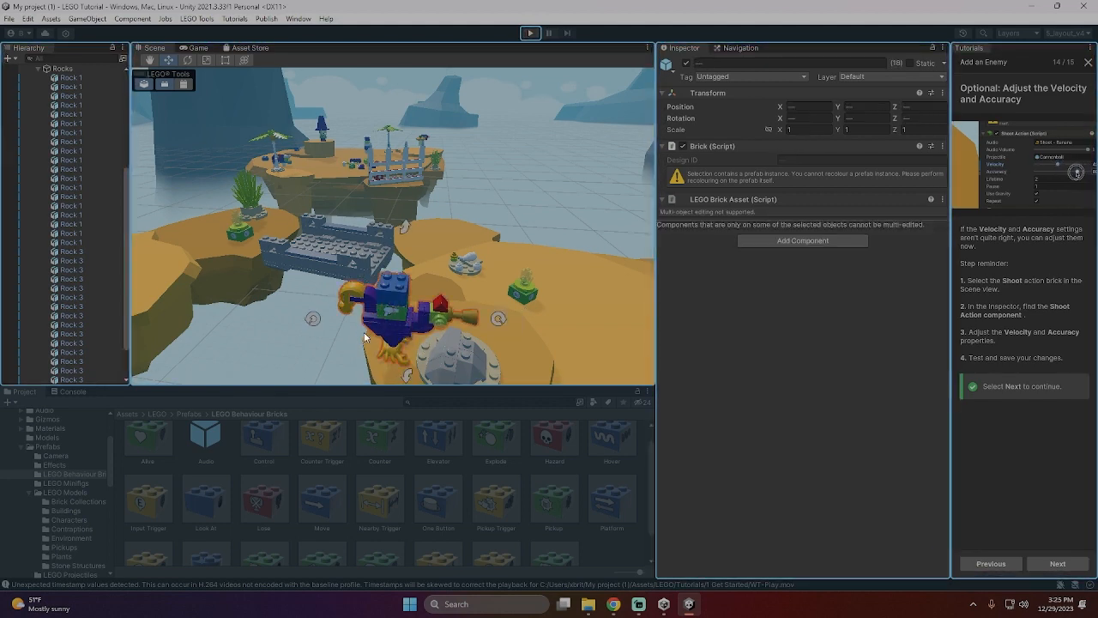
{"action": "left_click", "coordinate": [497, 318]}
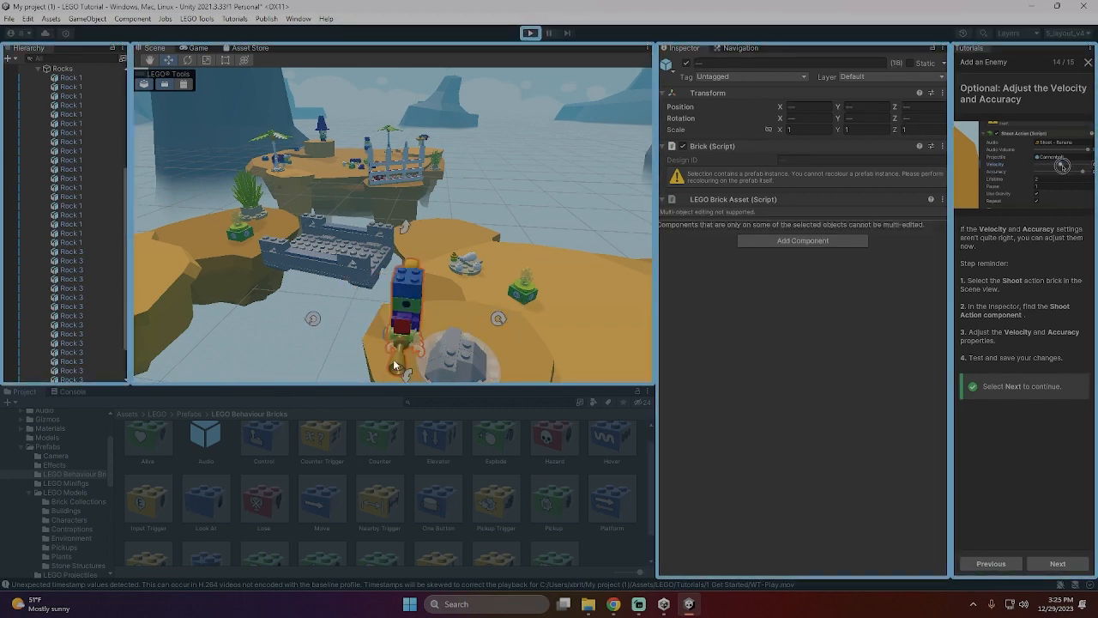
{"action": "left_click", "coordinate": [499, 318]}
{"action": "left_click", "coordinate": [499, 318]}
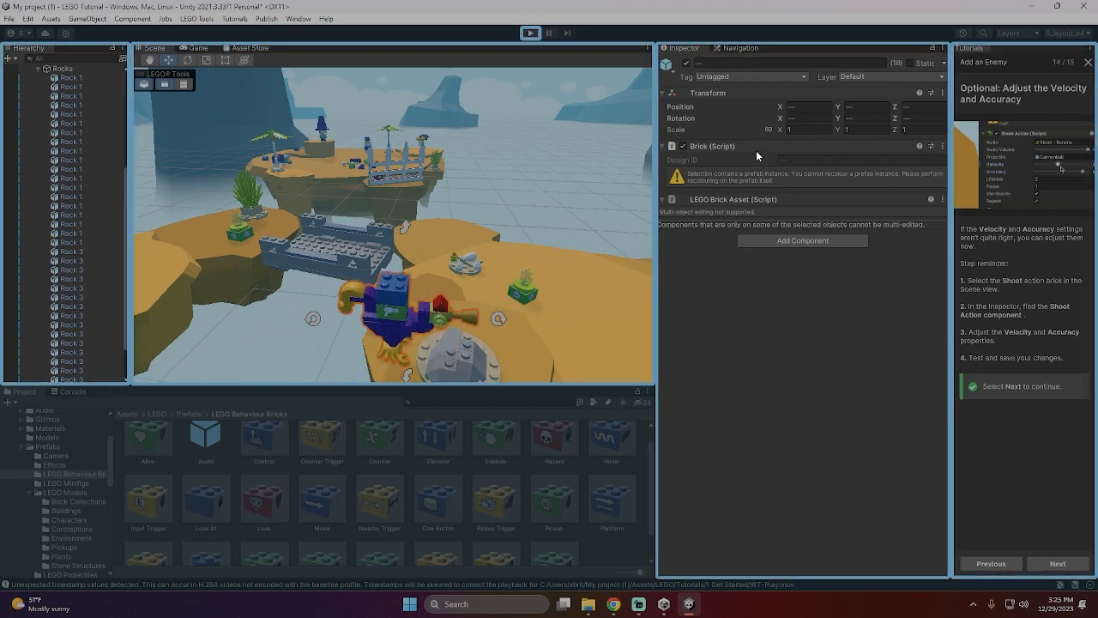
- Finish the Add an Enemy tutorial, save the modified scene and start Tutorial 6: Customize your game
{"action": "left_click", "coordinate": [1041, 570]}
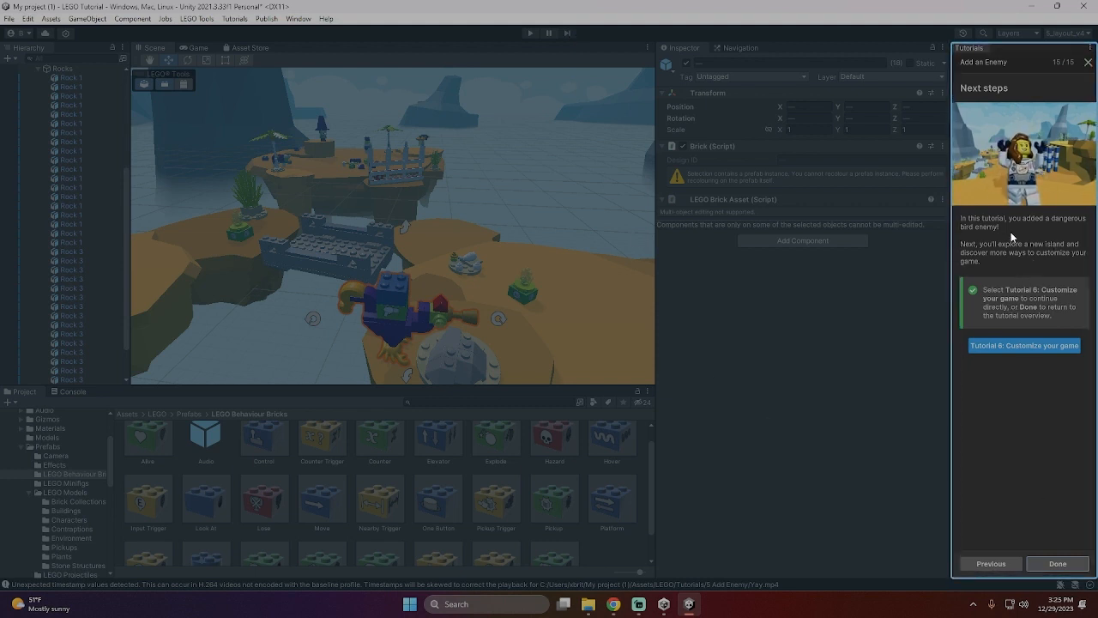
{"action": "left_click", "coordinate": [1020, 346]}
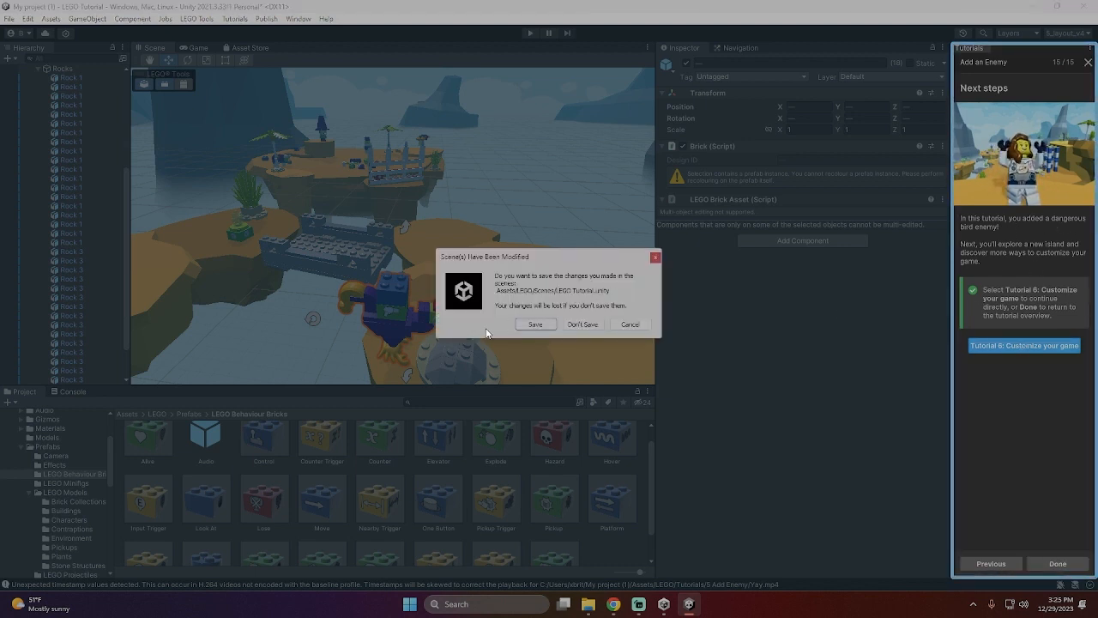
{"action": "left_click", "coordinate": [535, 325]}
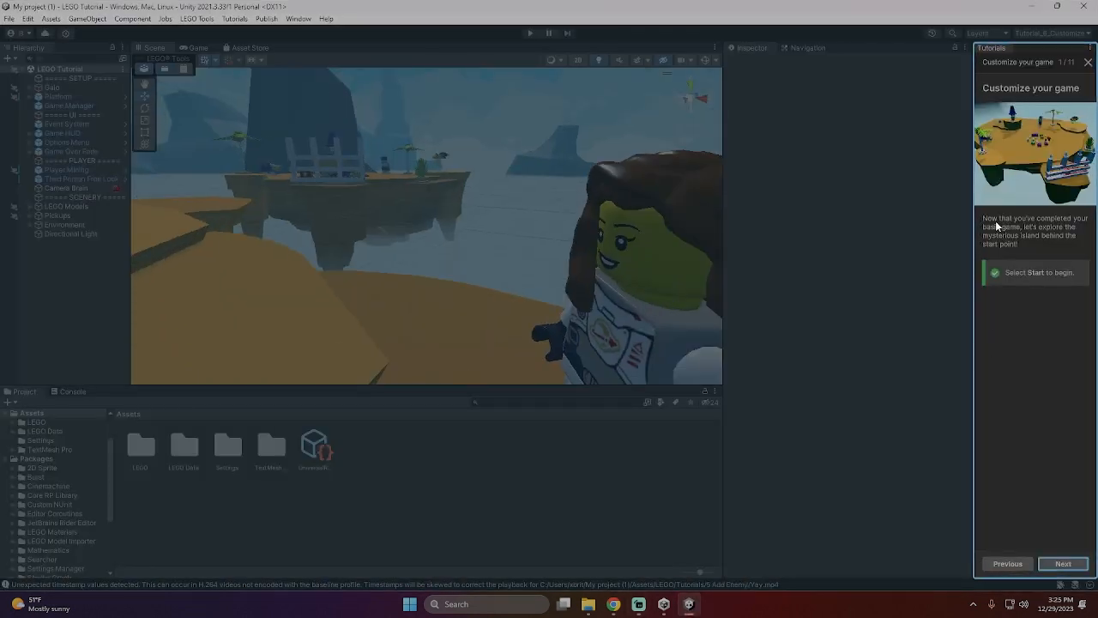
{"action": "left_click", "coordinate": [1064, 564]}
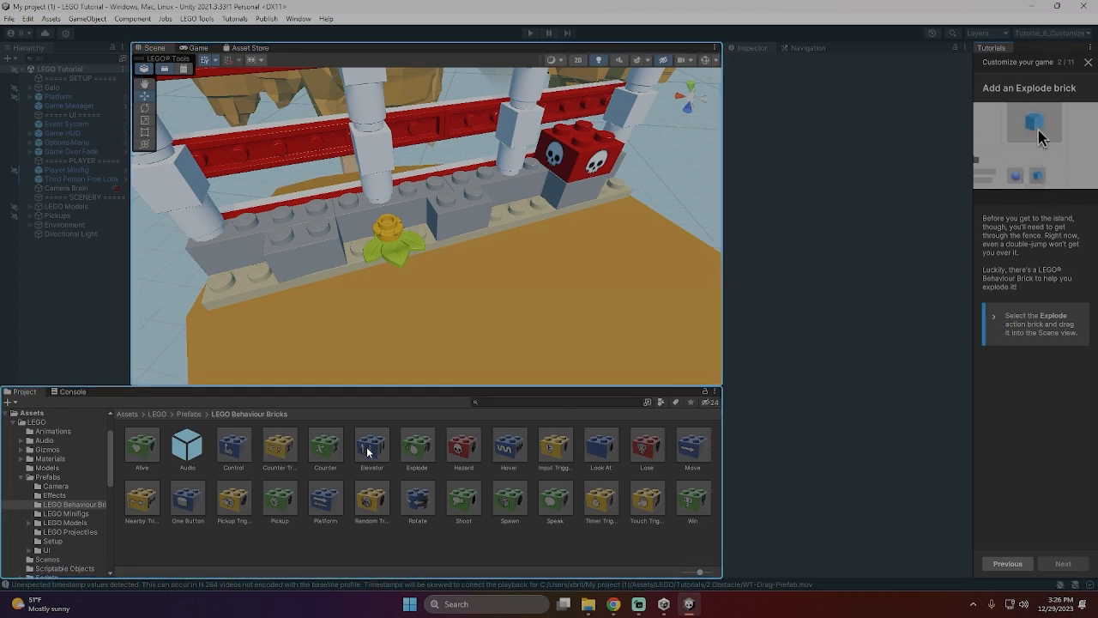
- Add an Explode brick to the scene and connect it to the fence's low grey wall beside the red skull brick
{"action": "left_click", "coordinate": [419, 453]}
{"action": "left_click_drag", "start_coordinate": [419, 453], "coordinate": [481, 251]}
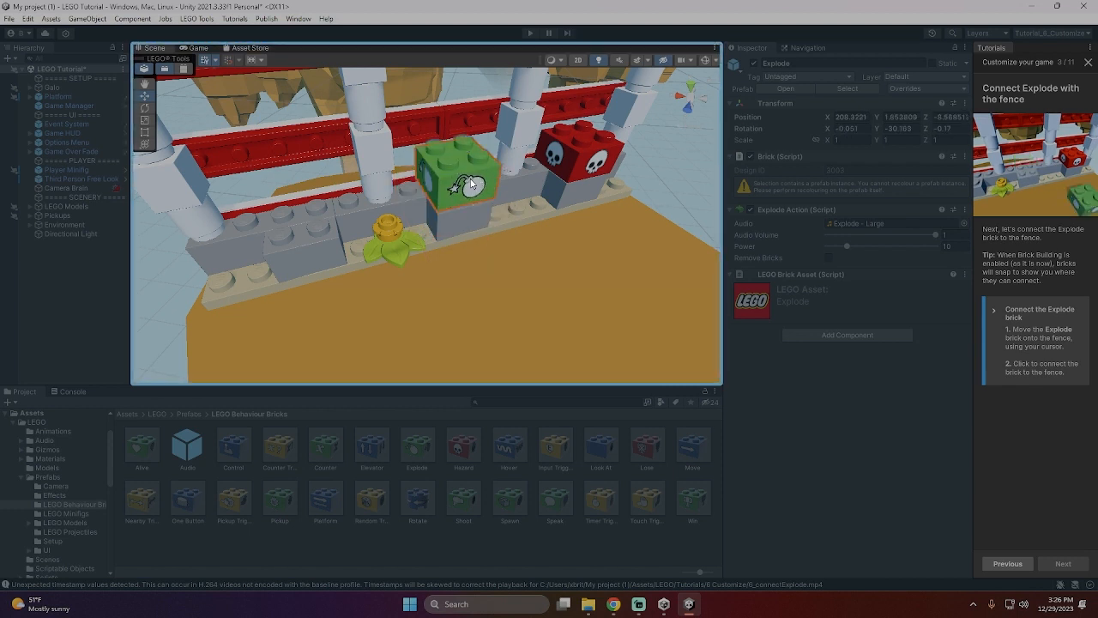
{"action": "left_click", "coordinate": [470, 183]}
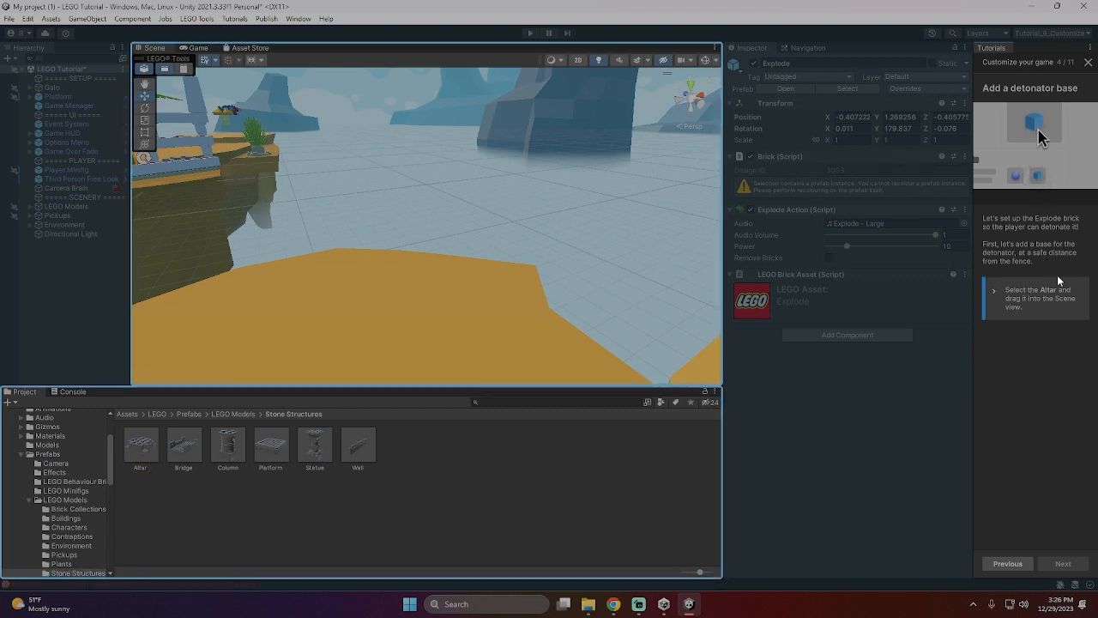
- Place an Altar on the sand, connect a Touch Trigger brick on top of it and continue the tutorial
{"action": "left_click", "coordinate": [148, 457]}
{"action": "left_click_drag", "start_coordinate": [148, 456], "coordinate": [337, 310]}
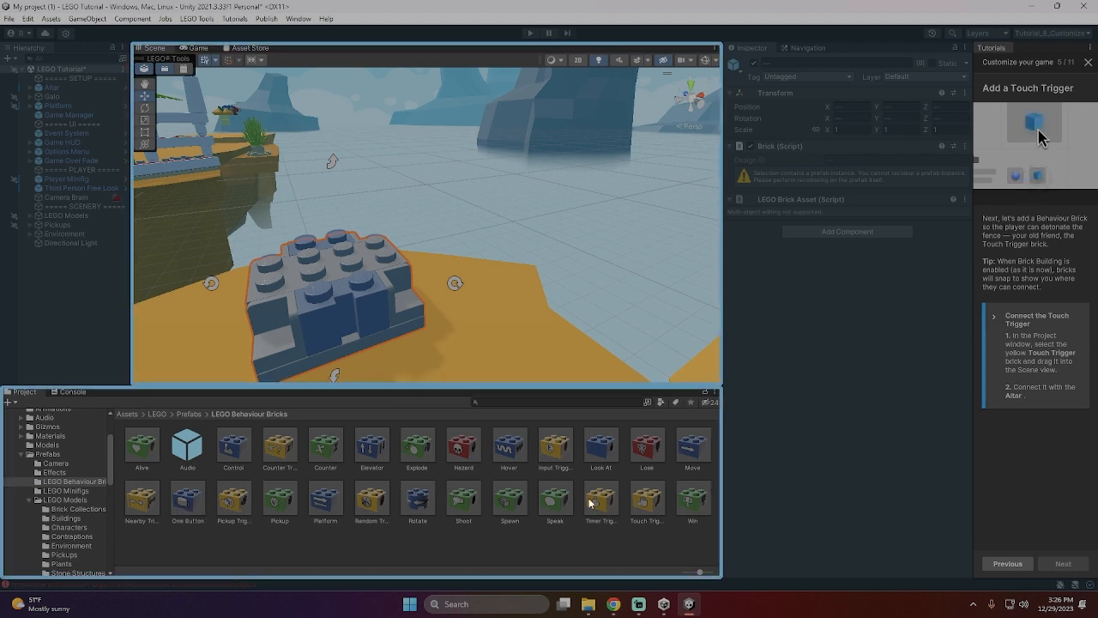
{"action": "left_click_drag", "start_coordinate": [646, 501], "coordinate": [330, 240]}
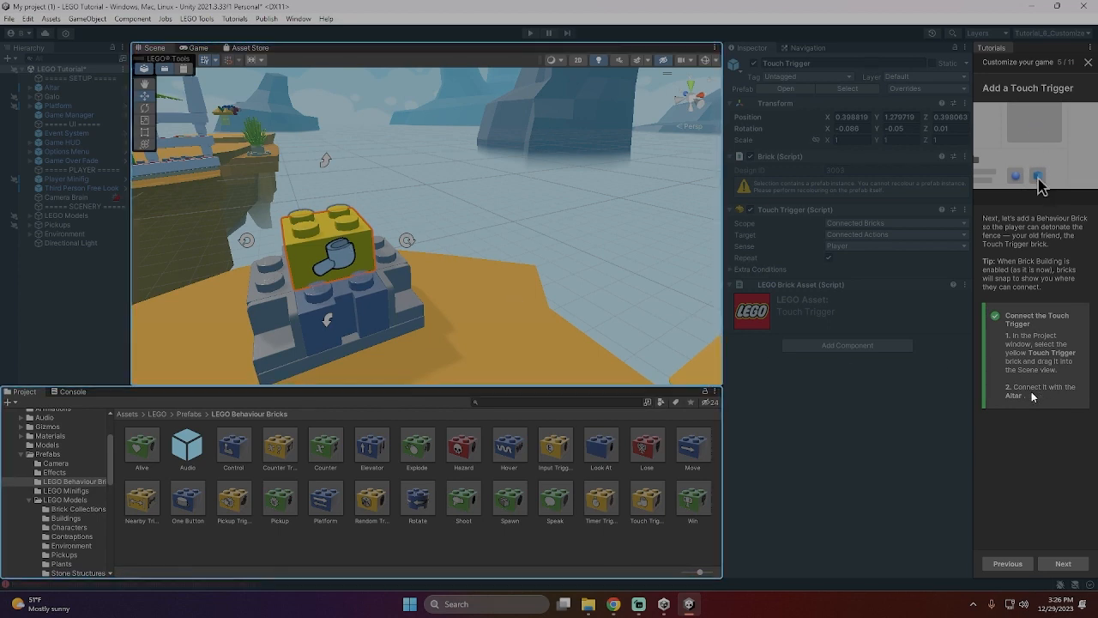
{"action": "left_click", "coordinate": [1061, 564]}
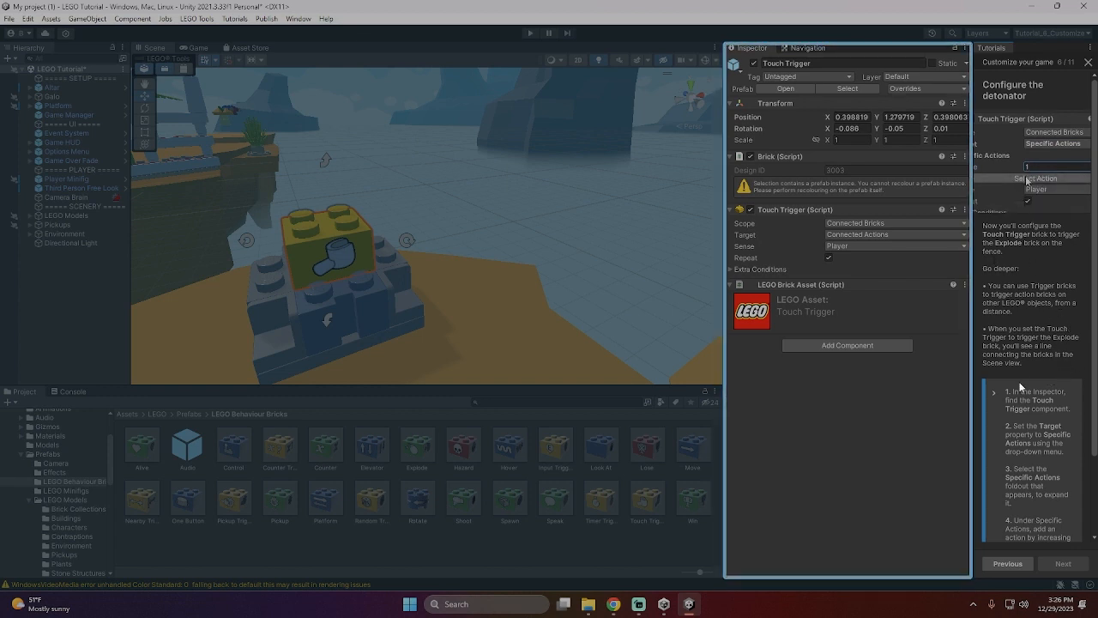
- Set the Touch Trigger's Target to Specific Actions and expand its Specific Actions list
{"action": "scroll", "coordinate": [1045, 346], "scroll_direction": "down", "scroll_amount": 3}
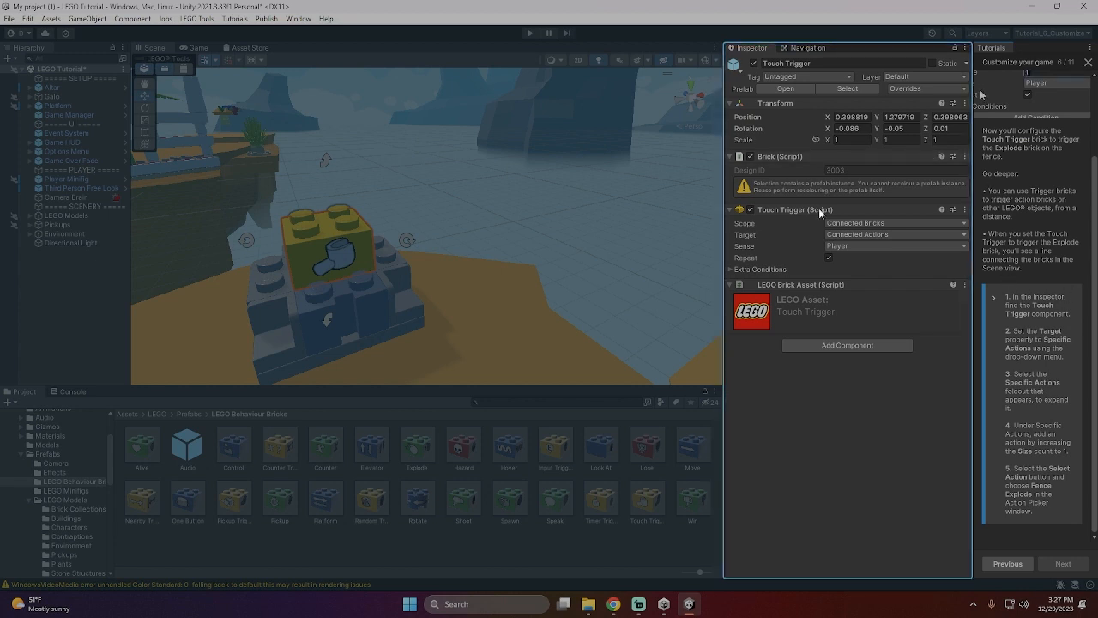
{"action": "left_click", "coordinate": [897, 235]}
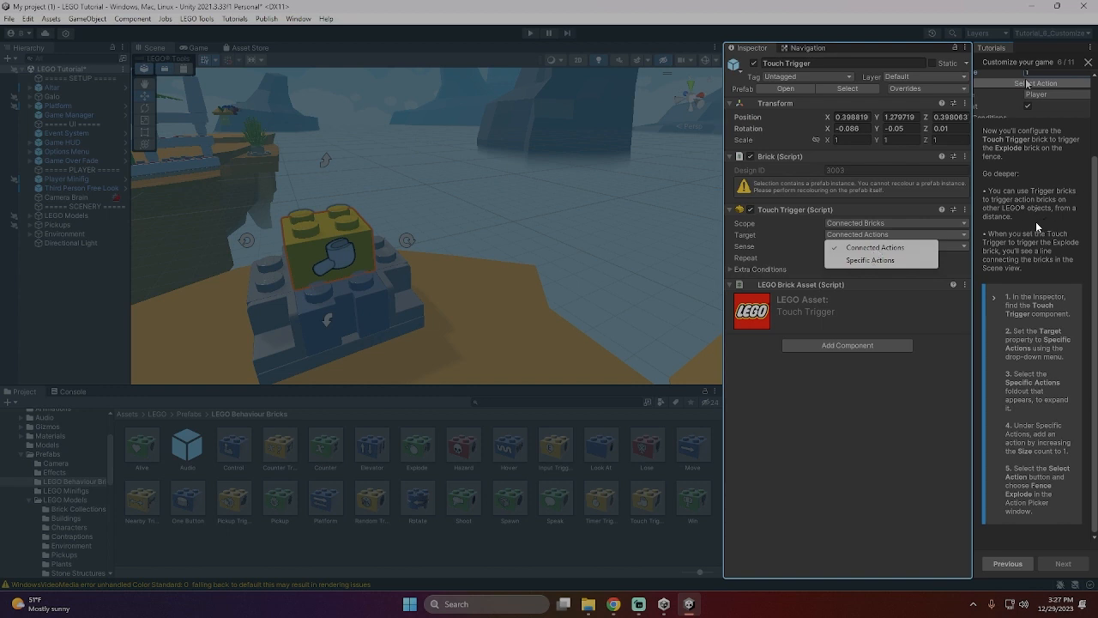
{"action": "left_click", "coordinate": [862, 261]}
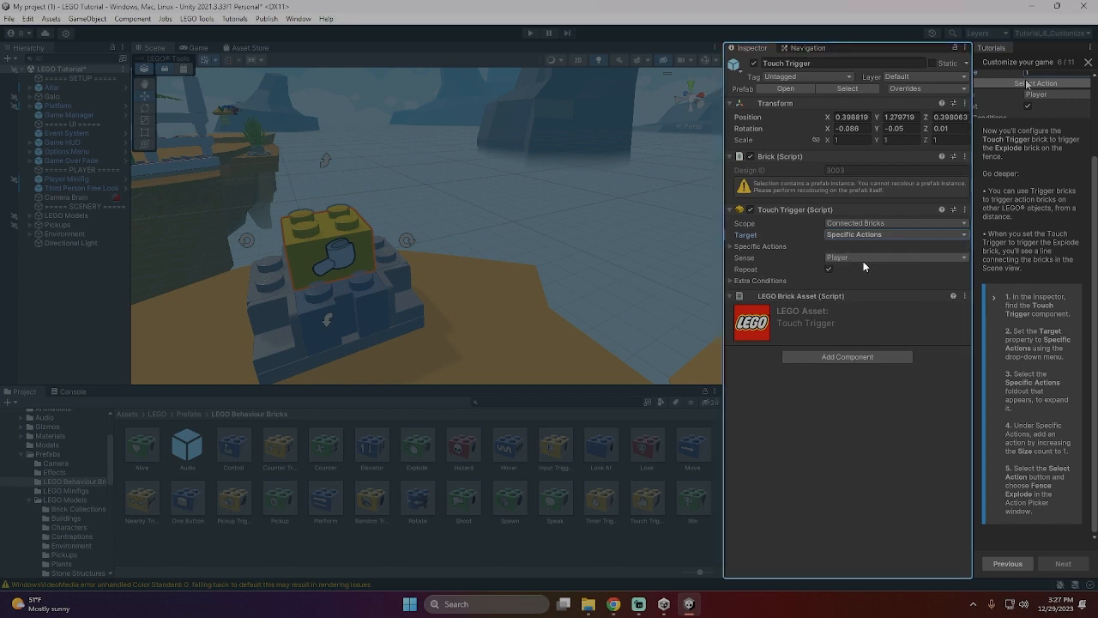
{"action": "left_click", "coordinate": [869, 259]}
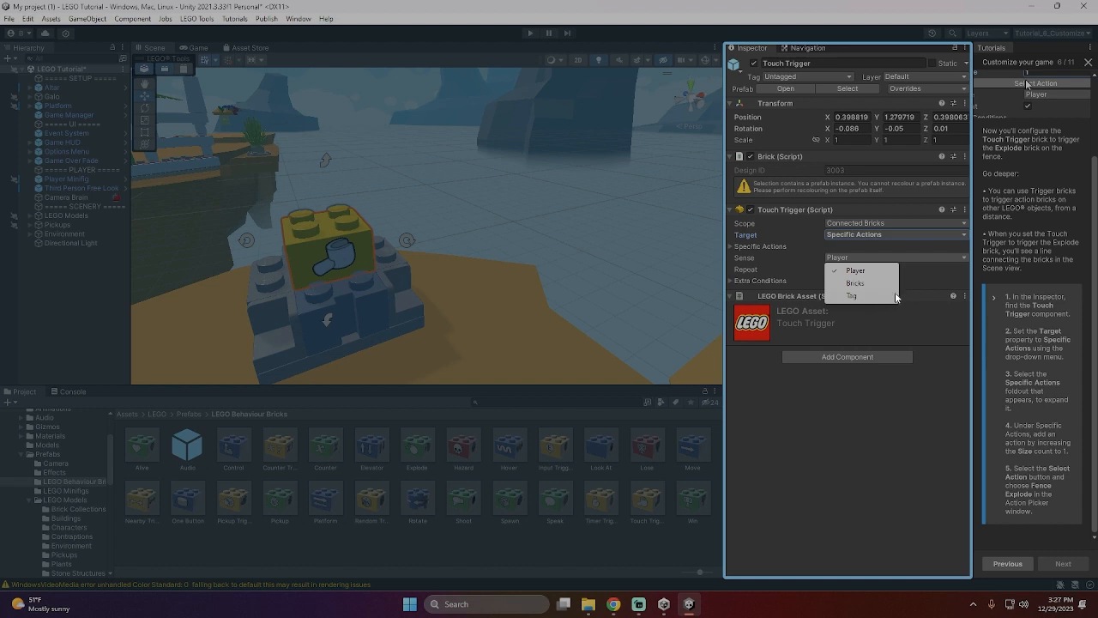
{"action": "left_click", "coordinate": [931, 266]}
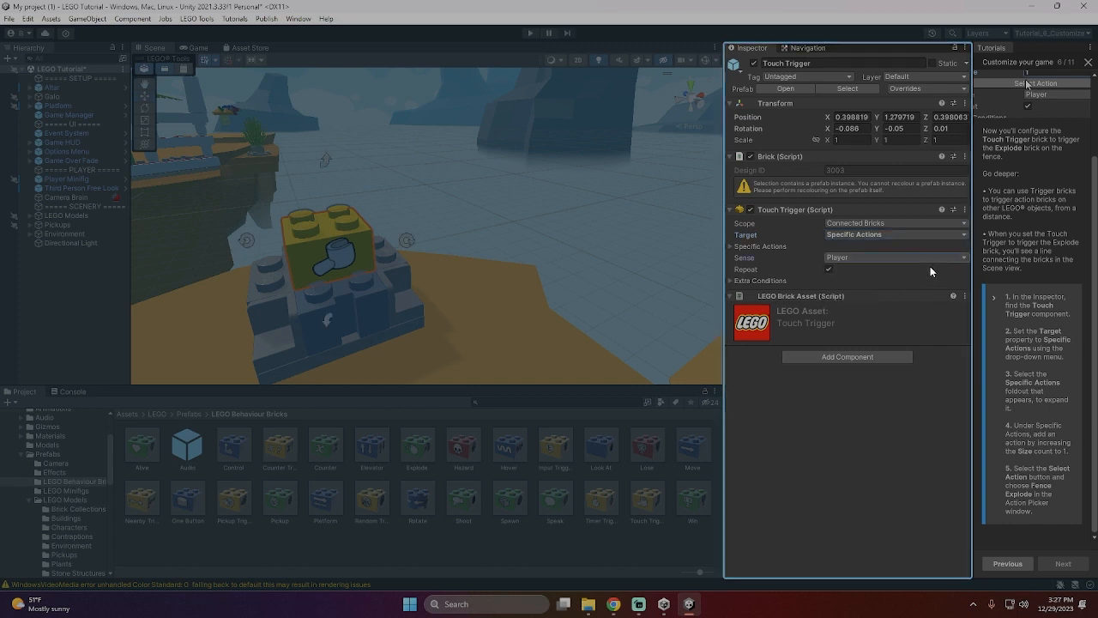
{"action": "left_click", "coordinate": [731, 246]}
- Try to set the Touch Trigger's Specific Actions size to 1
{"action": "left_click", "coordinate": [858, 257]}
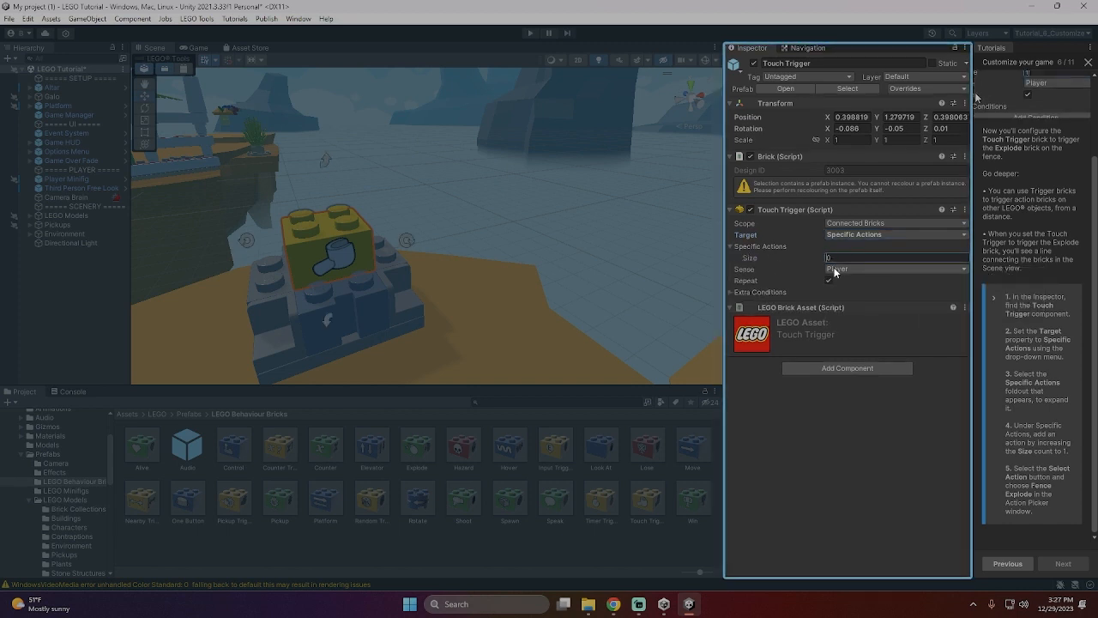
{"action": "type", "text": "1"}
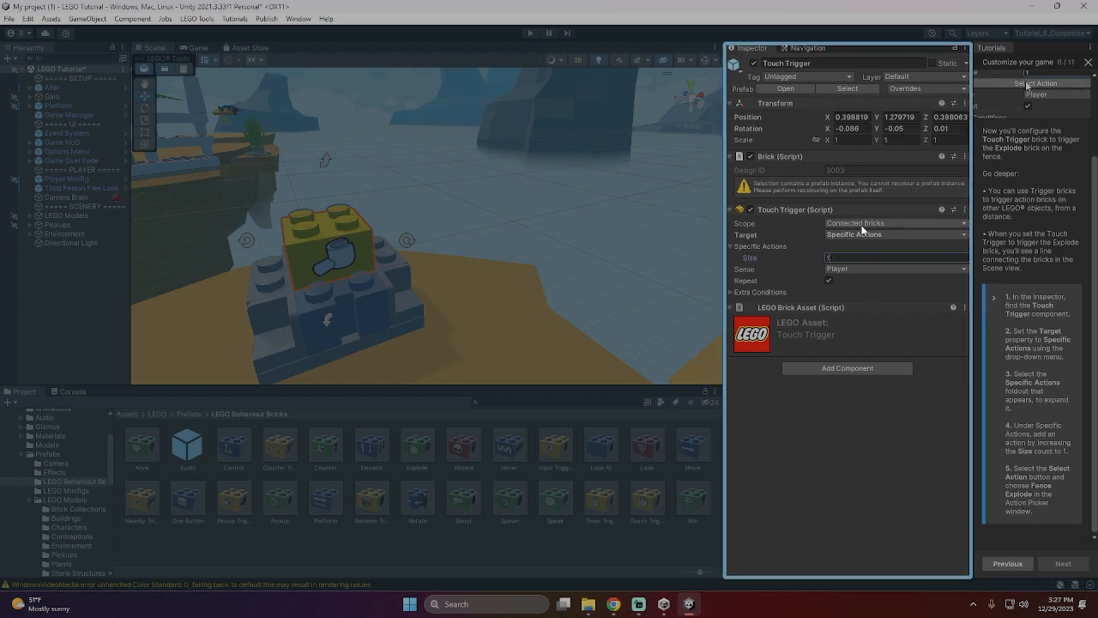
{"action": "key", "text": "Delete"}
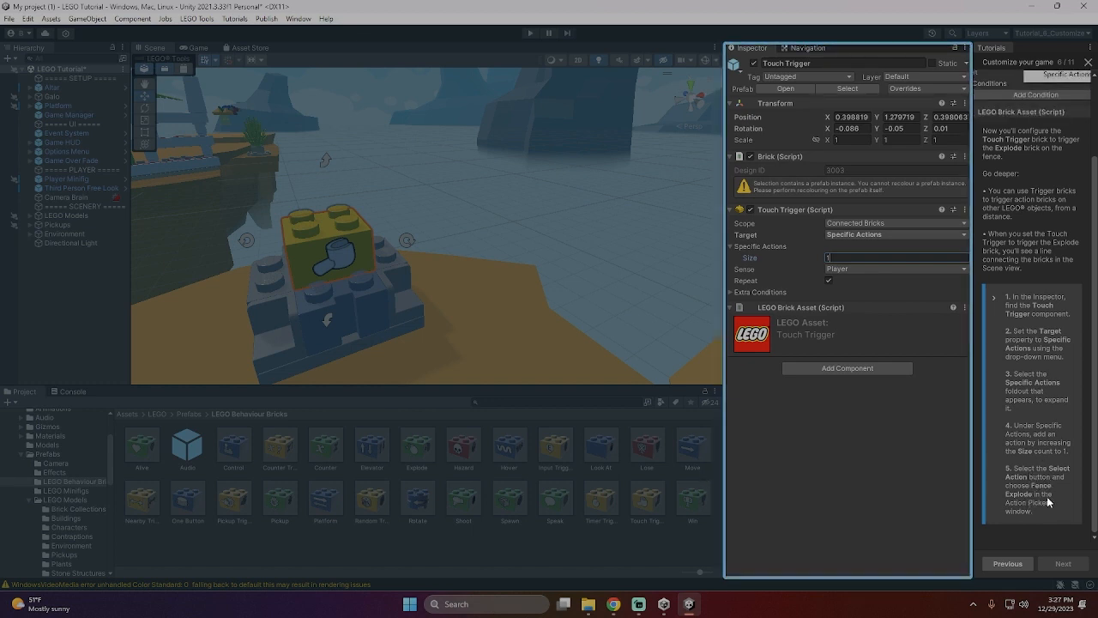
{"action": "left_click", "coordinate": [894, 272]}
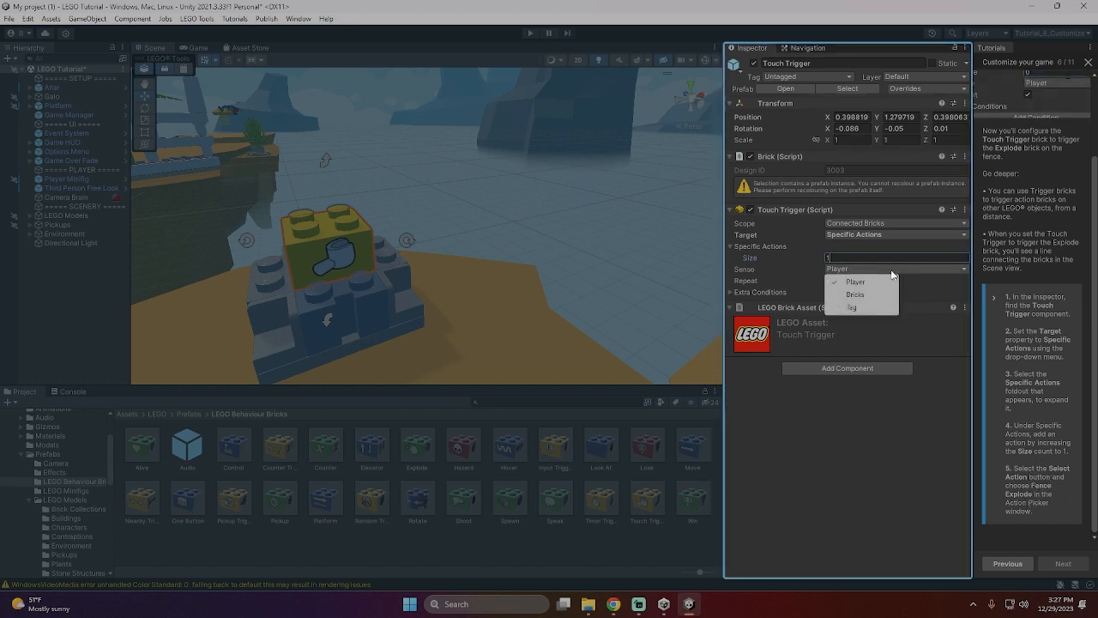
{"action": "left_click", "coordinate": [891, 271]}
{"action": "left_click", "coordinate": [899, 236]}
{"action": "left_click", "coordinate": [900, 234]}
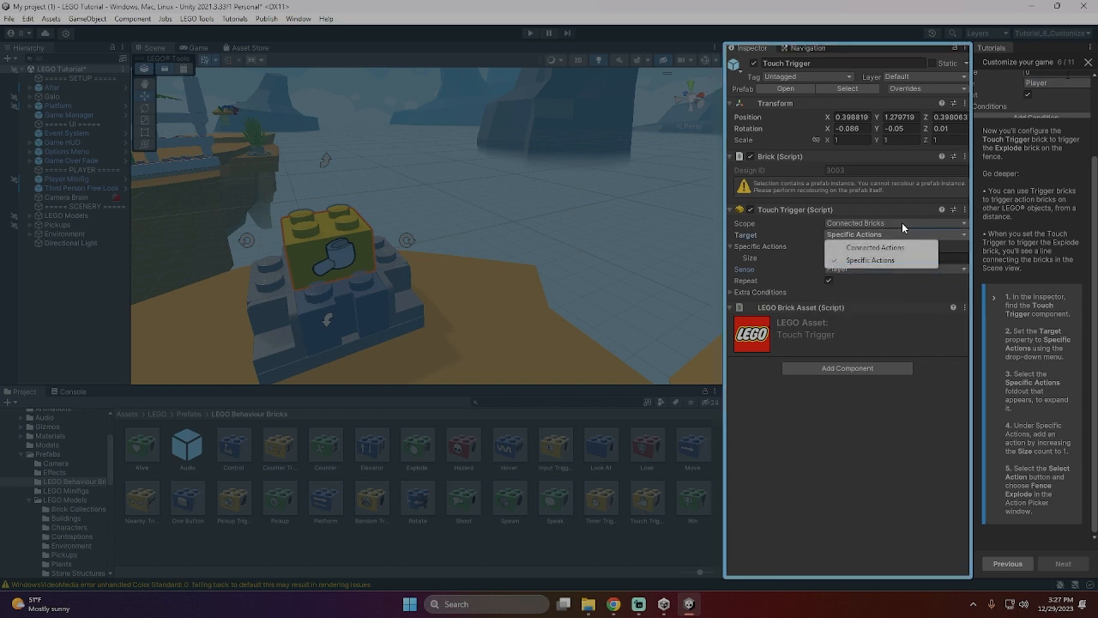
{"action": "left_click", "coordinate": [903, 224]}
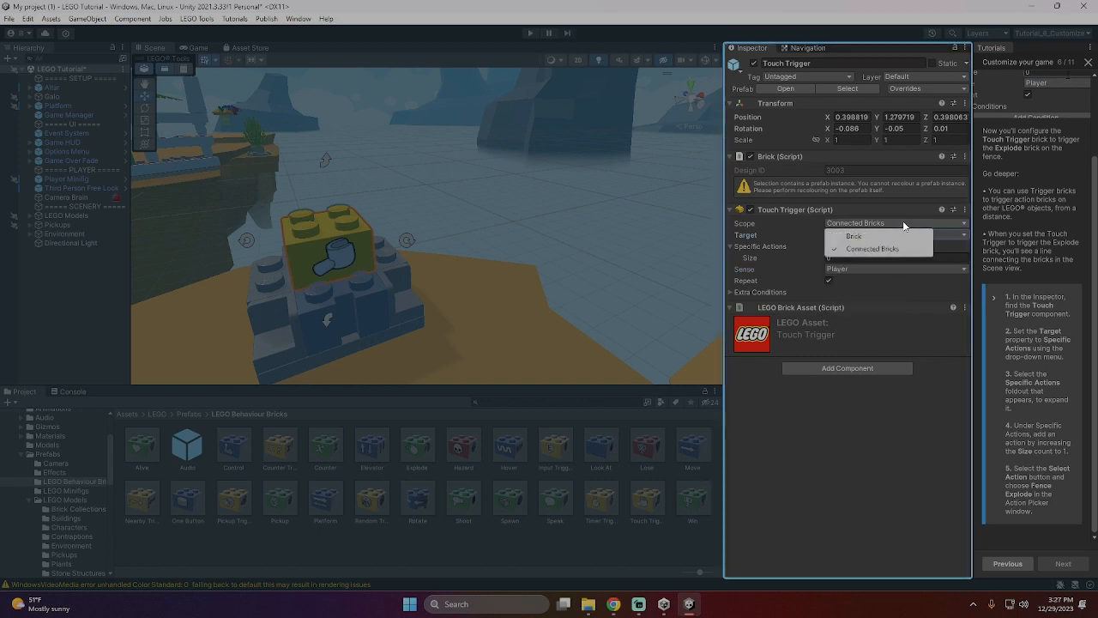
{"action": "left_click", "coordinate": [923, 404]}
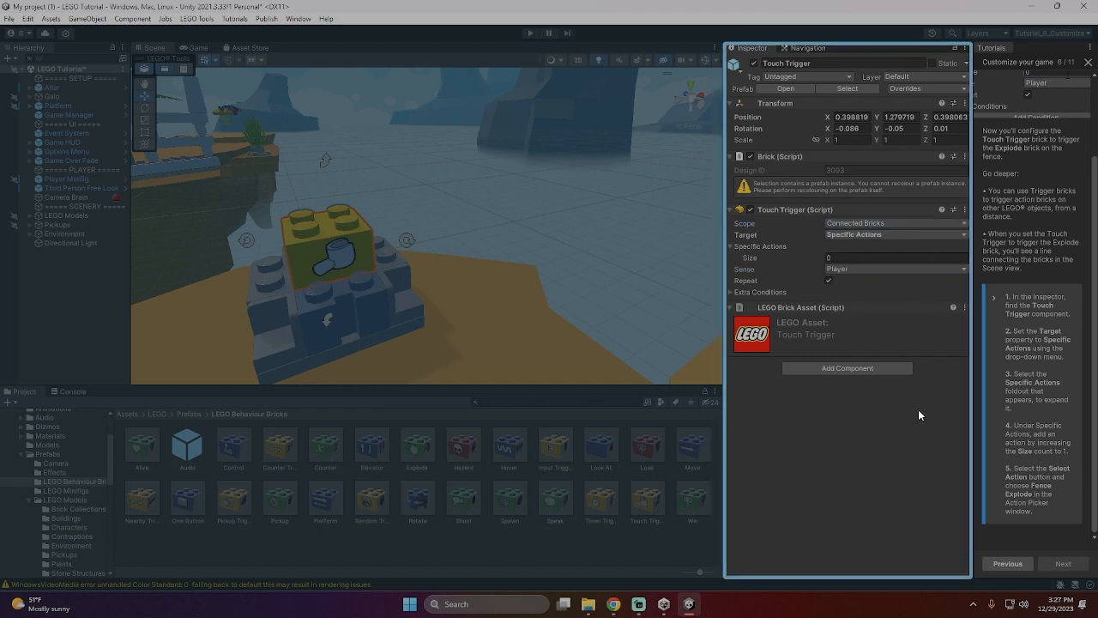
{"action": "left_click", "coordinate": [730, 294]}
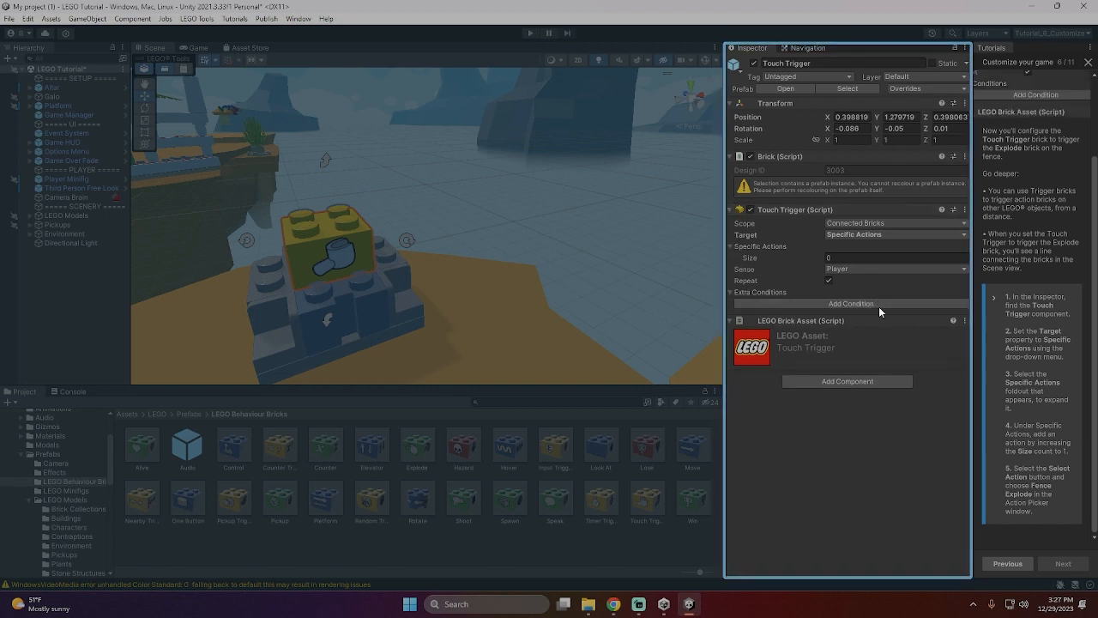
{"action": "scroll", "coordinate": [1042, 312], "scroll_direction": "up", "scroll_amount": 1}
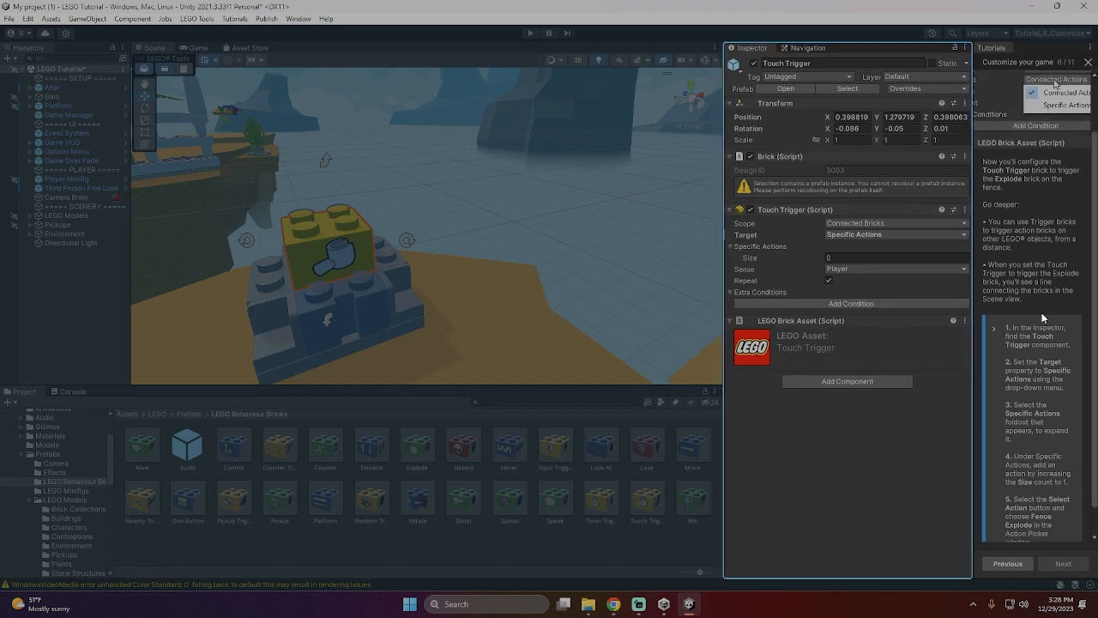
{"action": "scroll", "coordinate": [1042, 313], "scroll_direction": "down", "scroll_amount": 1}
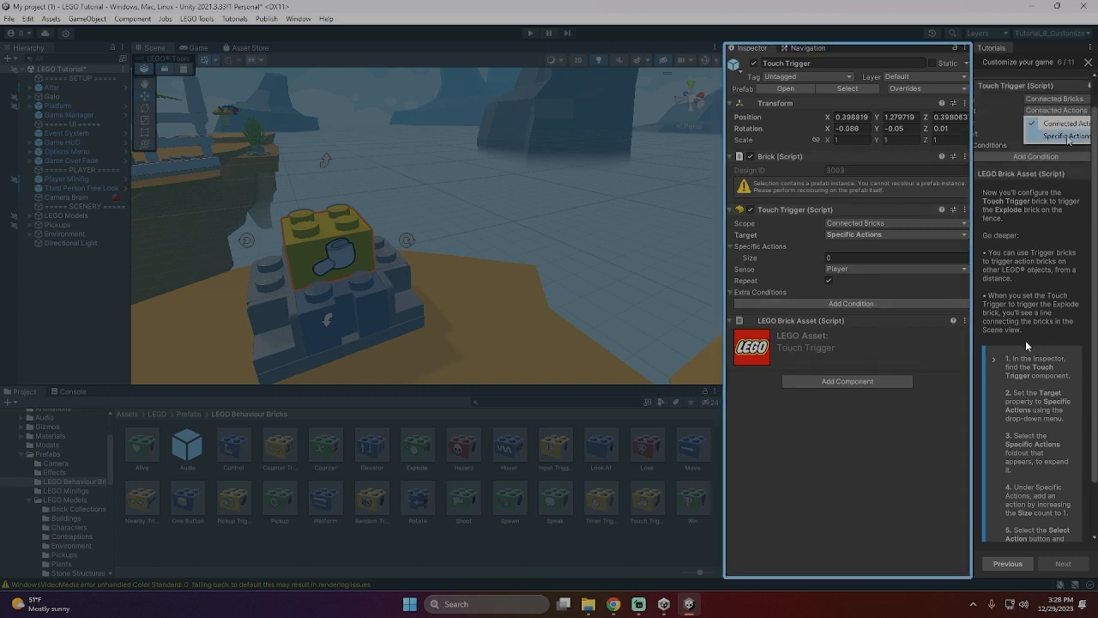
{"action": "left_click", "coordinate": [864, 233]}
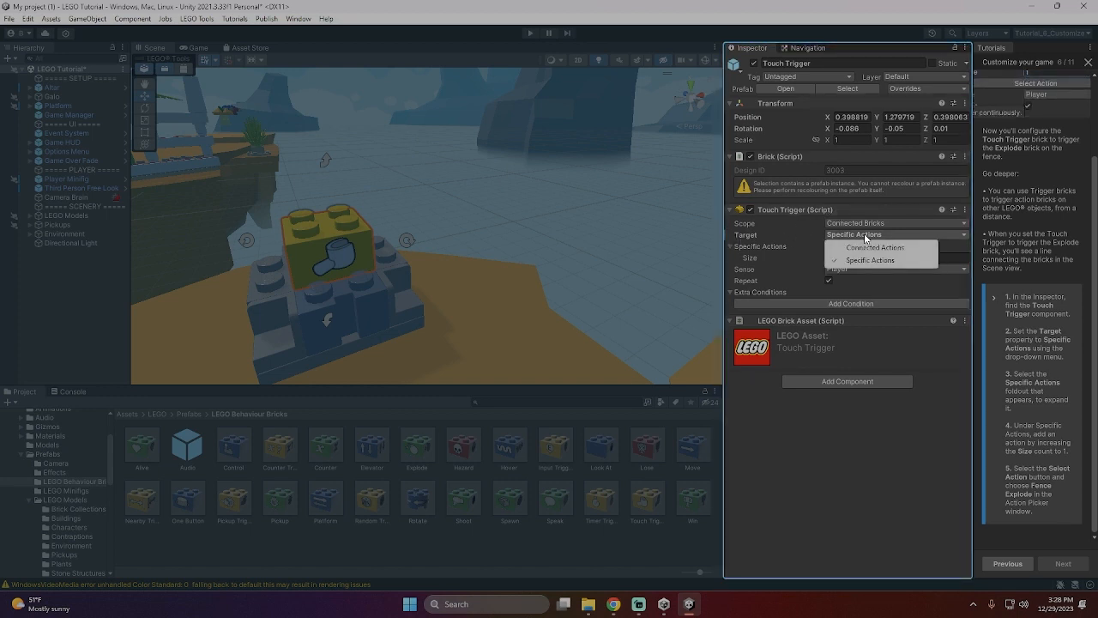
{"action": "left_click", "coordinate": [869, 259]}
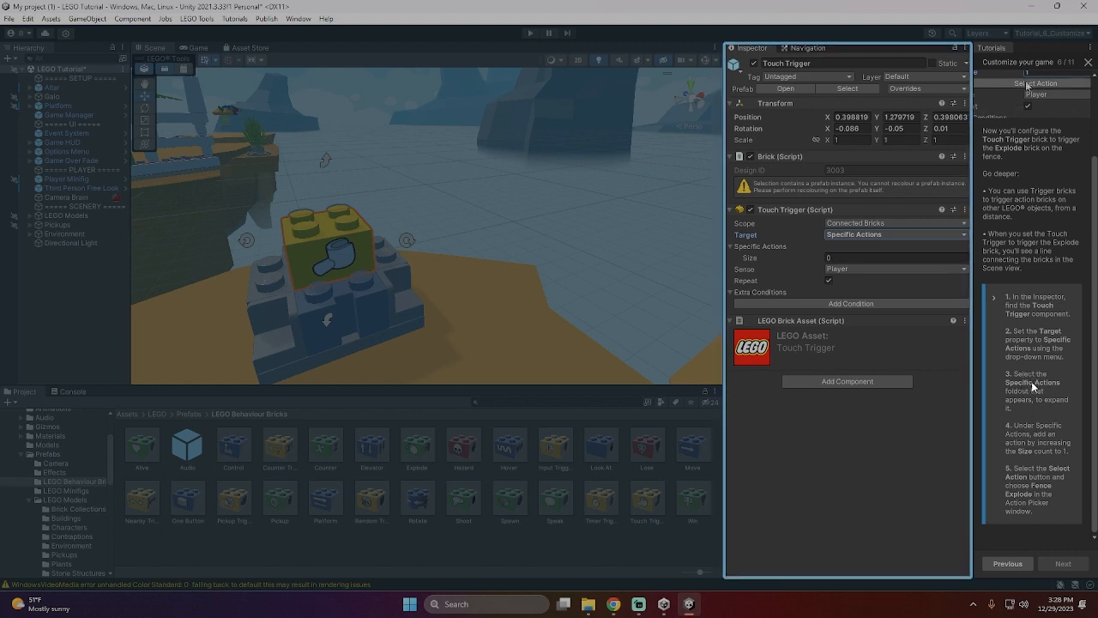
{"action": "left_click", "coordinate": [768, 247]}
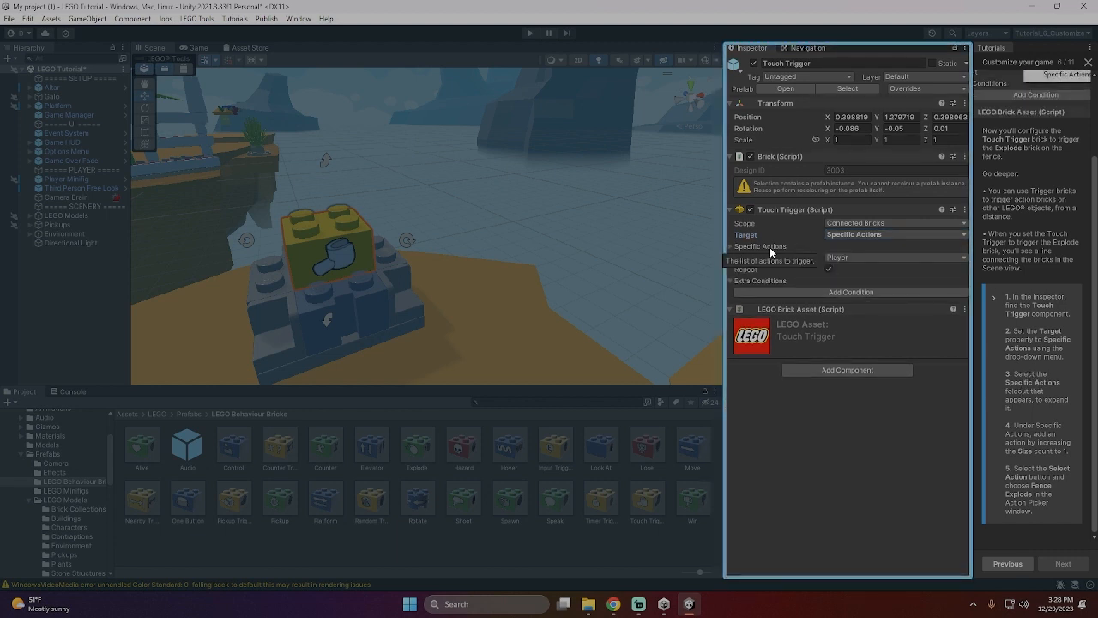
{"action": "left_click", "coordinate": [770, 247]}
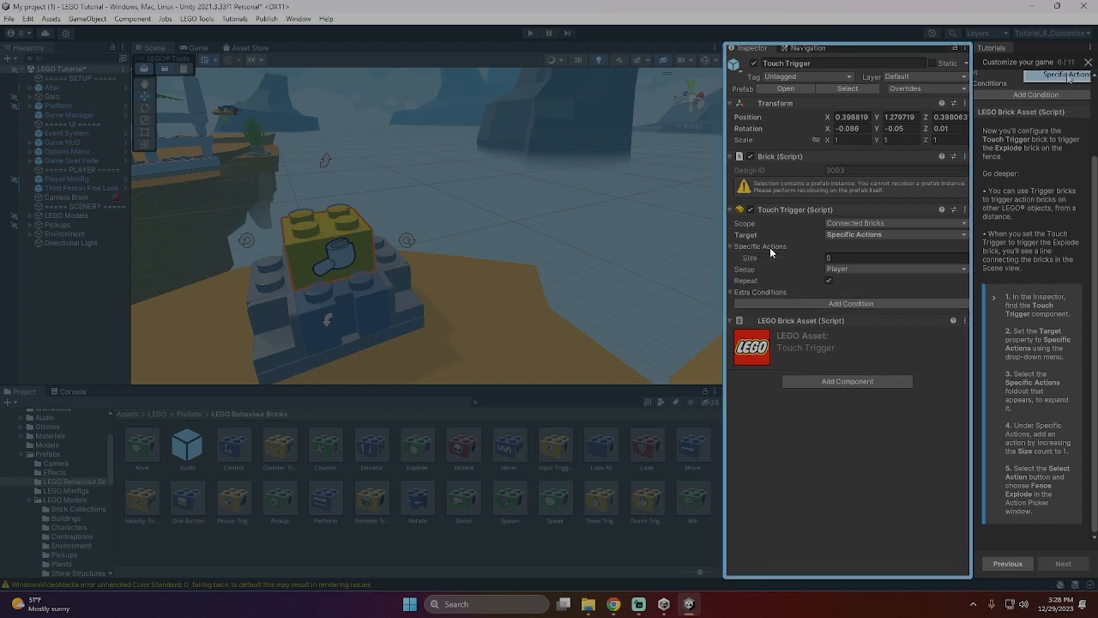
- Set the Specific Actions size to 1 and assign the Fence Explode action to the Touch Trigger
{"action": "left_click", "coordinate": [859, 258]}
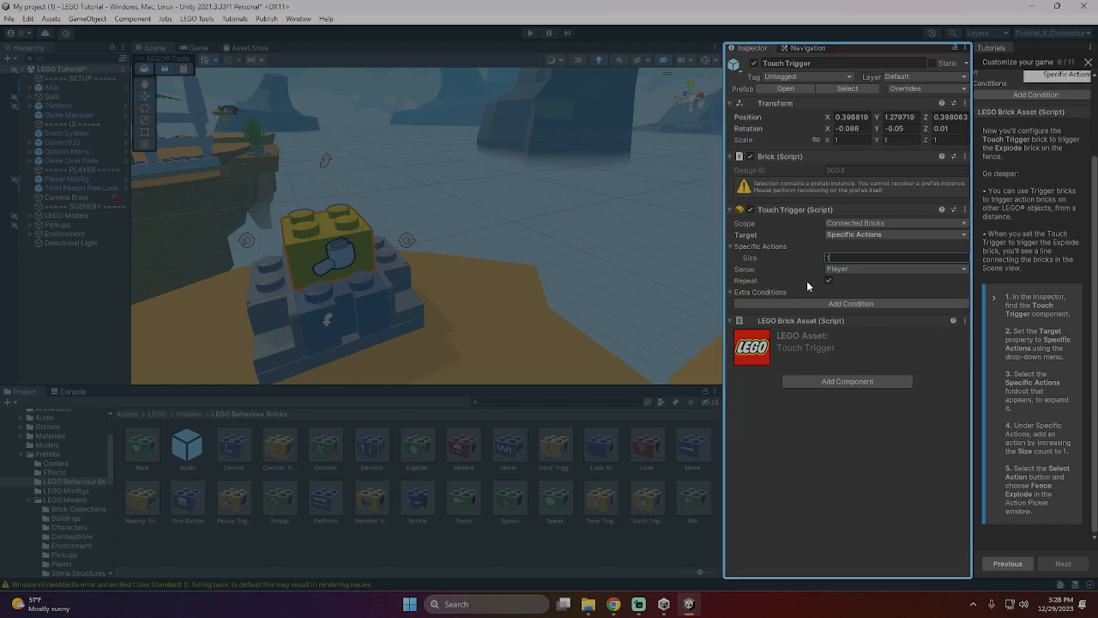
{"action": "key", "text": "Return"}
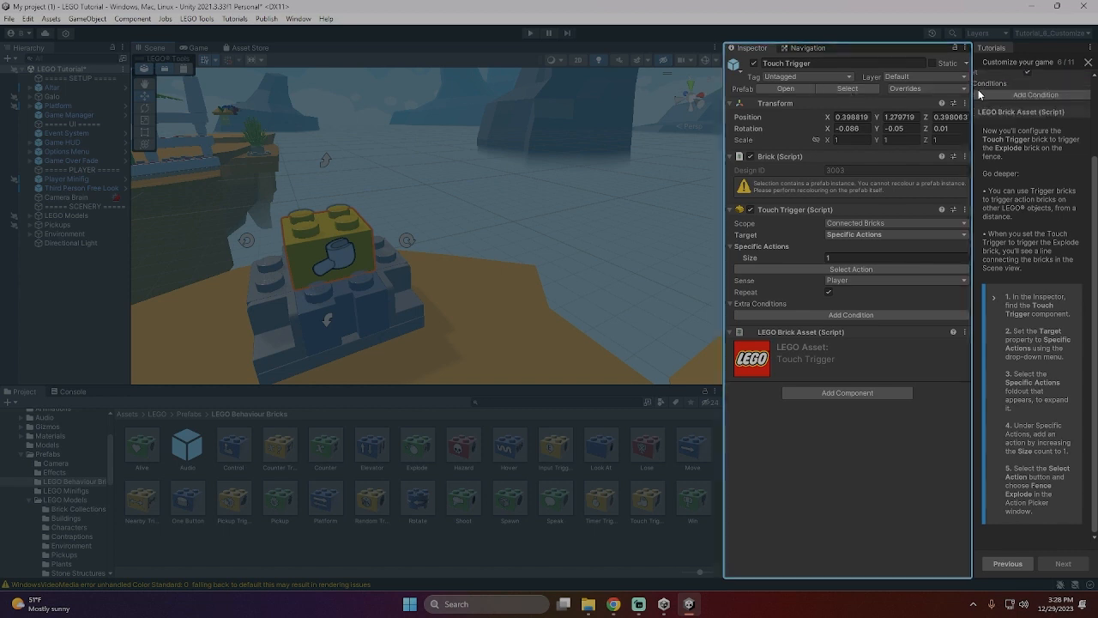
{"action": "scroll", "coordinate": [1062, 215], "scroll_direction": "up", "scroll_amount": 3}
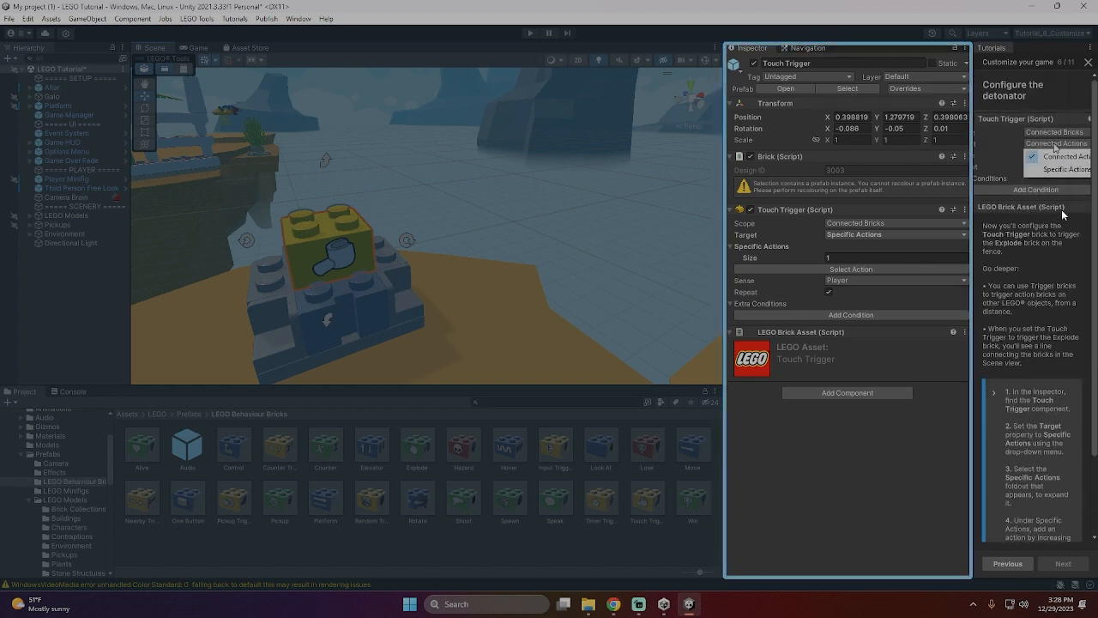
{"action": "left_click", "coordinate": [863, 268]}
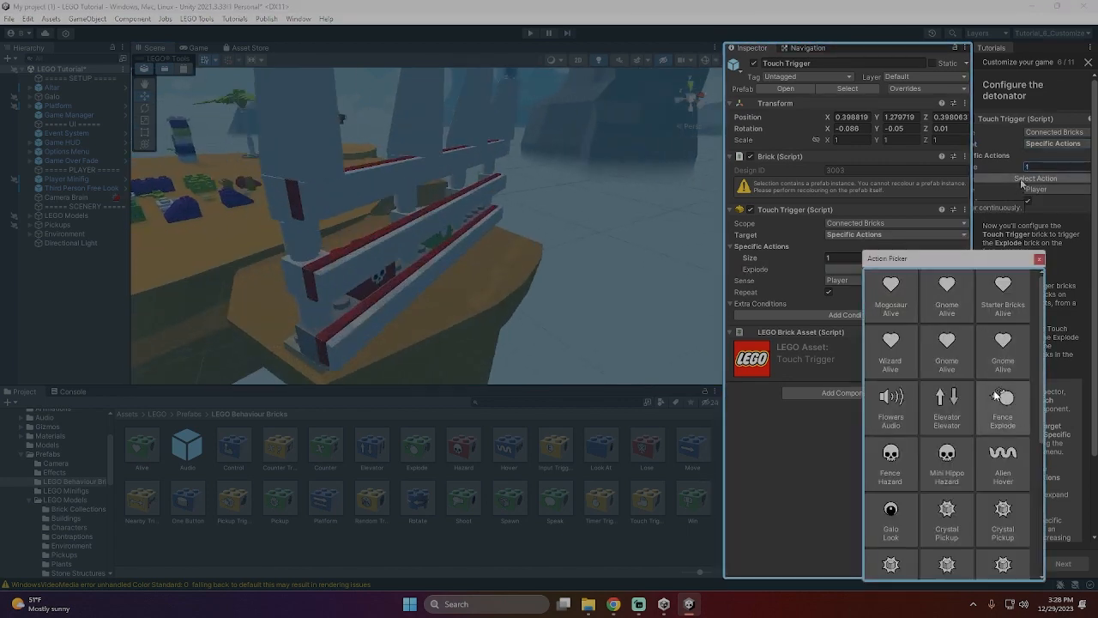
{"action": "scroll", "coordinate": [1008, 513], "scroll_direction": "down", "scroll_amount": 3}
{"action": "scroll", "coordinate": [1008, 513], "scroll_direction": "down", "scroll_amount": 2}
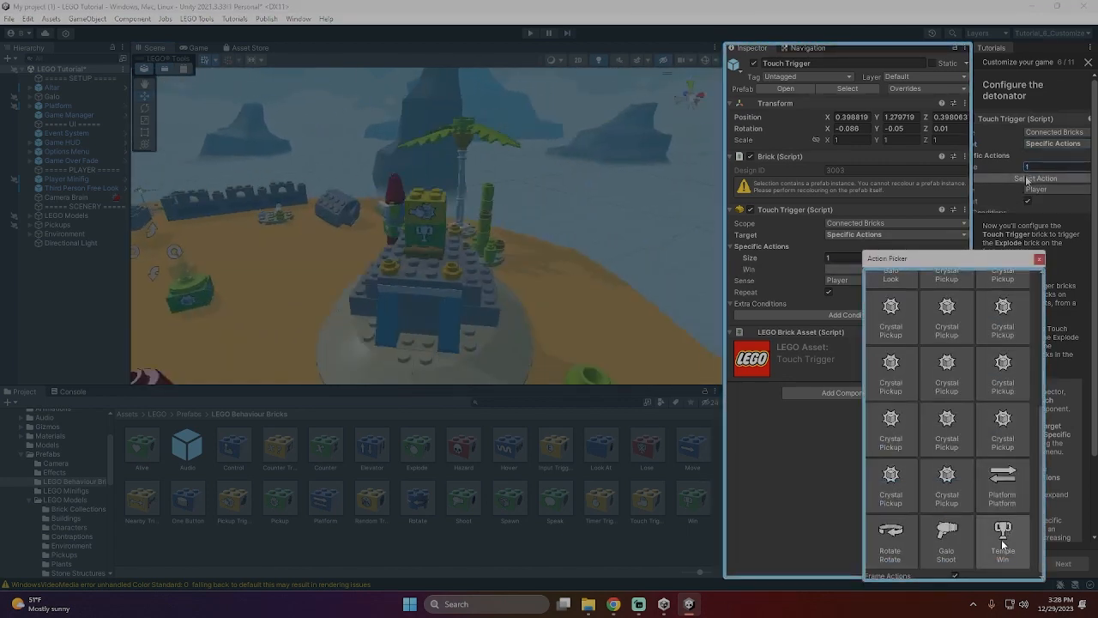
{"action": "scroll", "coordinate": [987, 516], "scroll_direction": "up", "scroll_amount": 5}
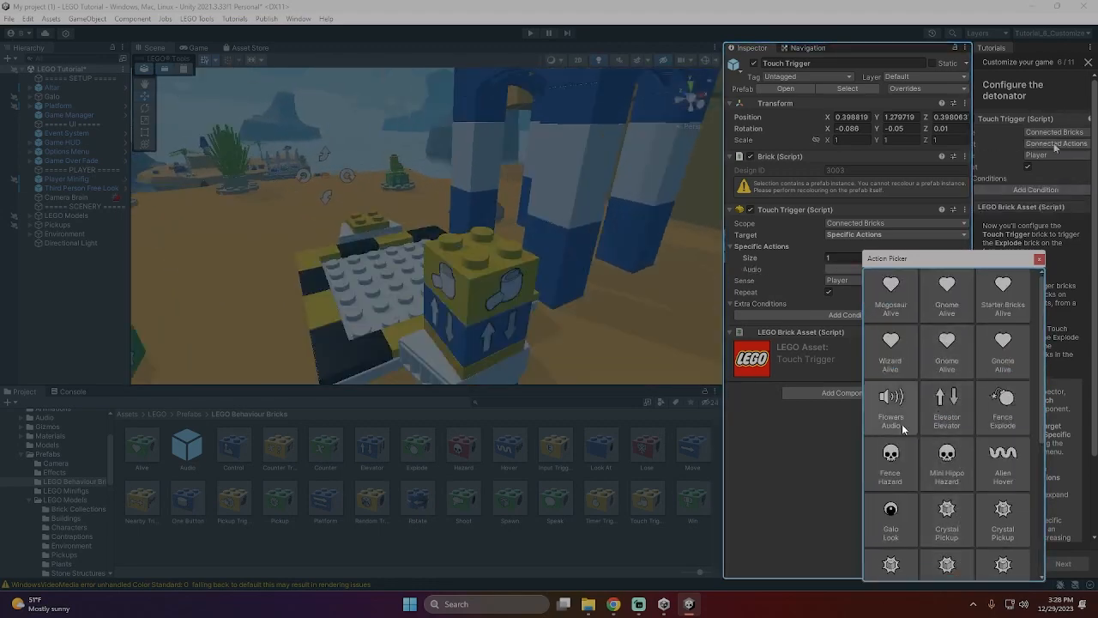
{"action": "left_click", "coordinate": [1009, 414]}
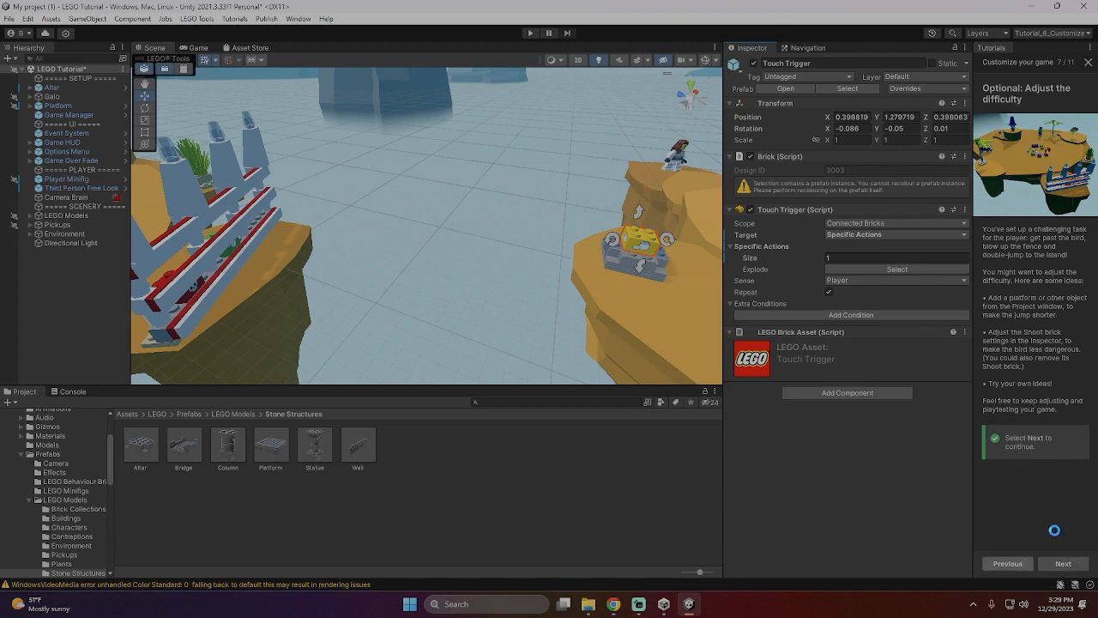
- Continue the tutorial to the play test and run the minifigure past the bird onto the altar's Touch Trigger brick
{"action": "left_click", "coordinate": [1057, 562]}
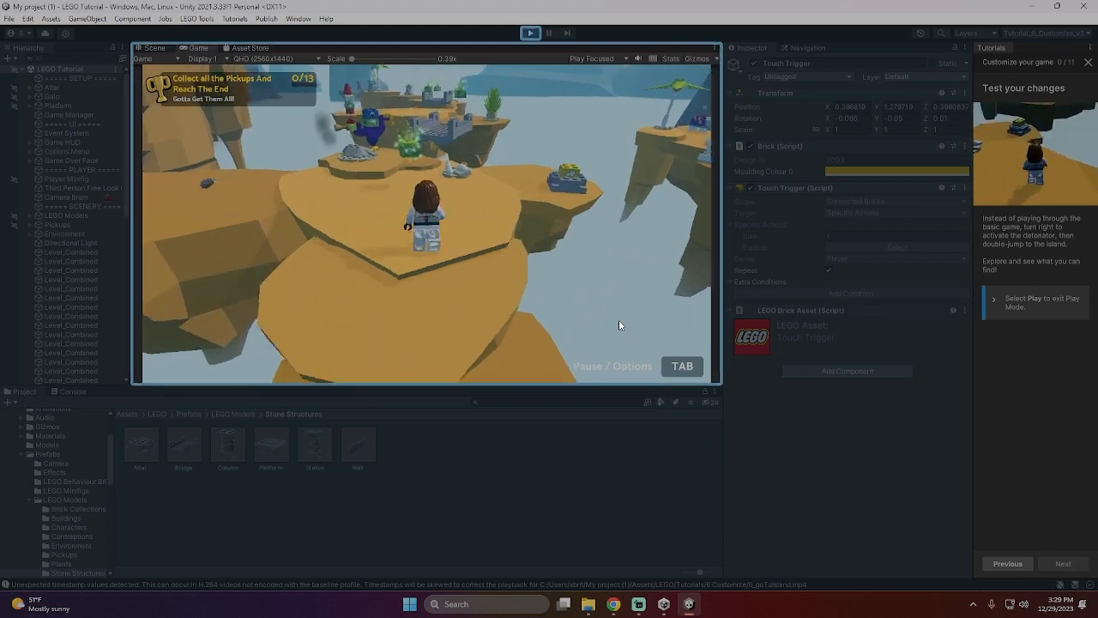
{"action": "key", "text": "w"}
{"action": "key", "text": "a"}
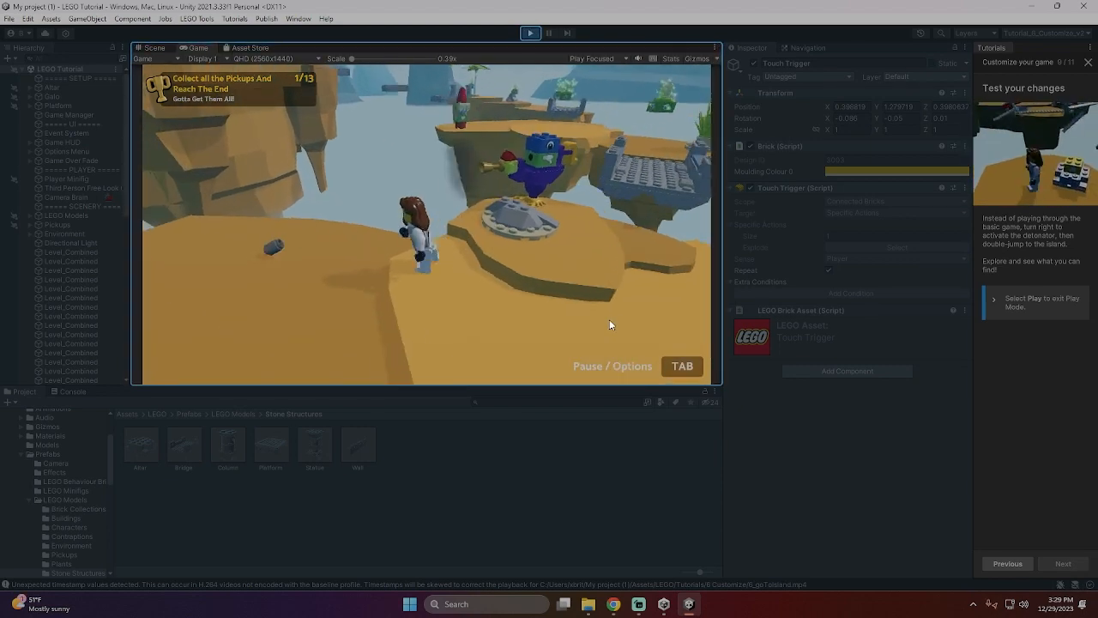
{"action": "key", "text": "w"}
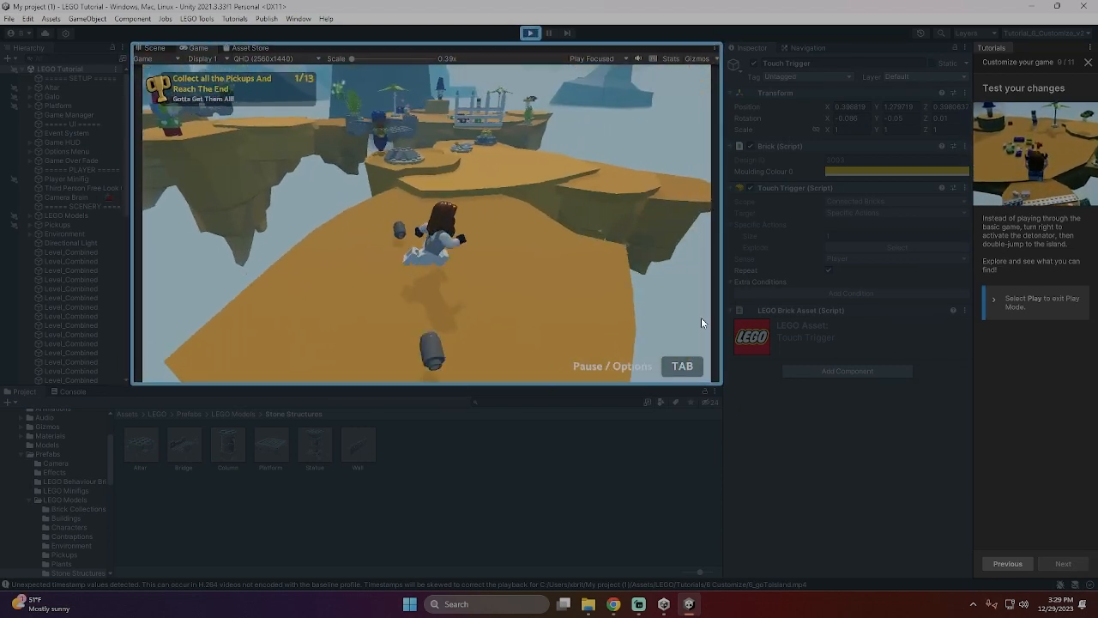
{"action": "key", "text": "w"}
{"action": "key", "text": "space"}
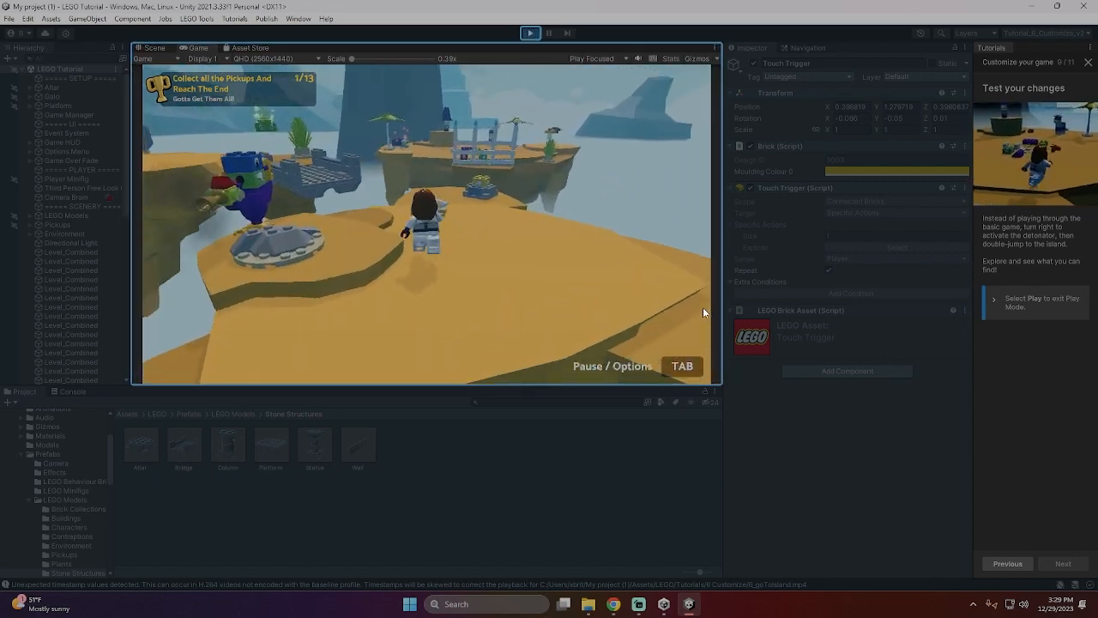
{"action": "key", "text": "w"}
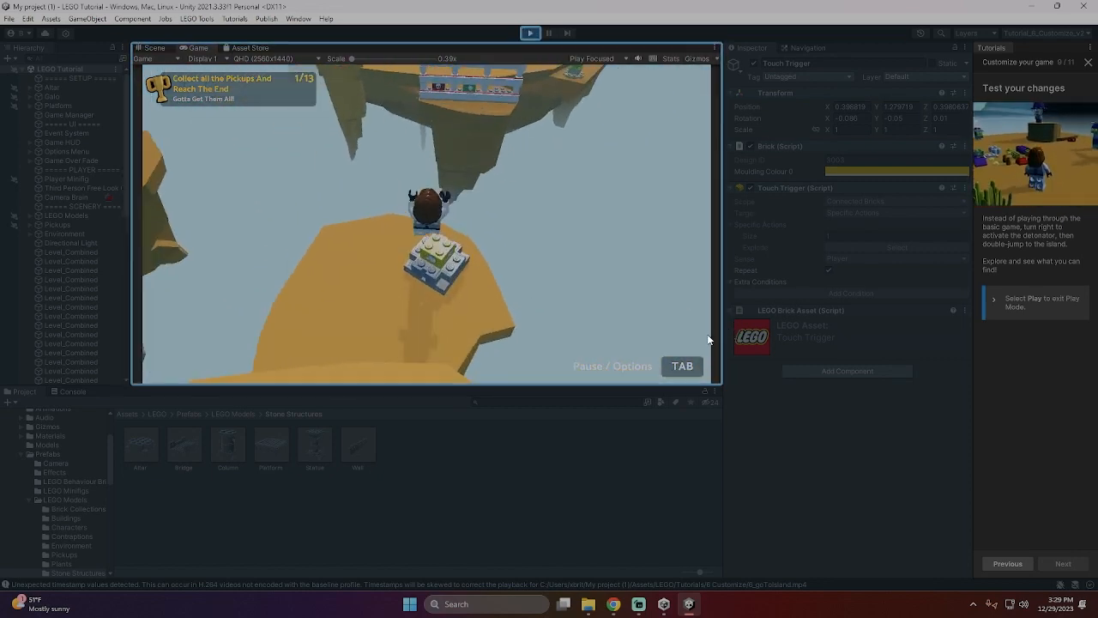
{"action": "key", "text": "s"}
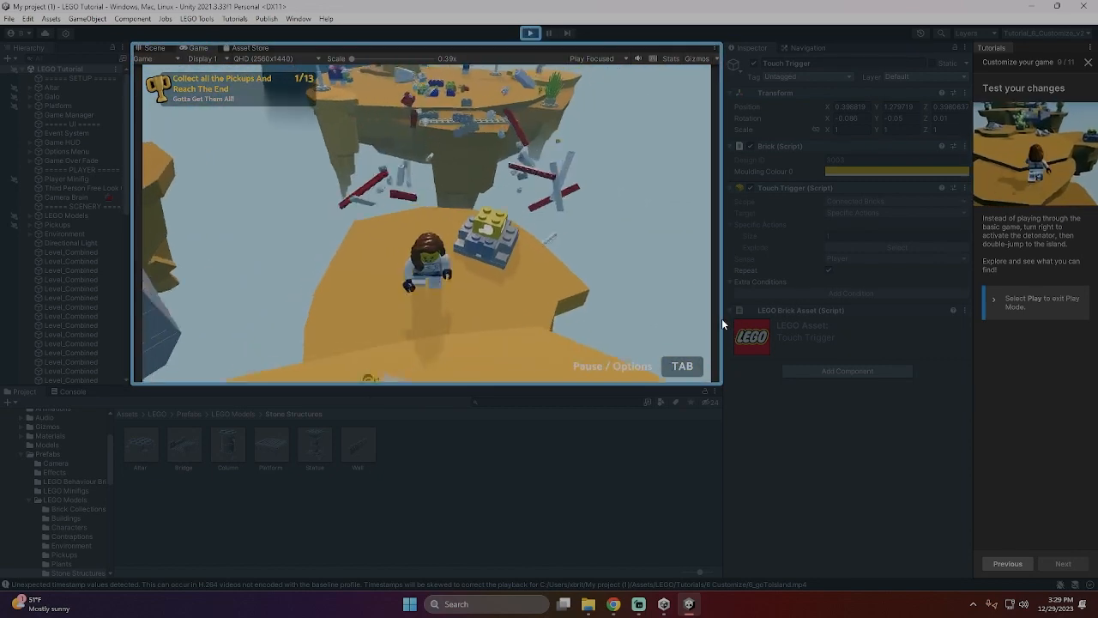
- Double-jump the minifigure across the gap onto the formerly fenced island and pause the play test
{"action": "key", "text": "w"}
{"action": "key", "text": "space"}
{"action": "key", "text": "space"}
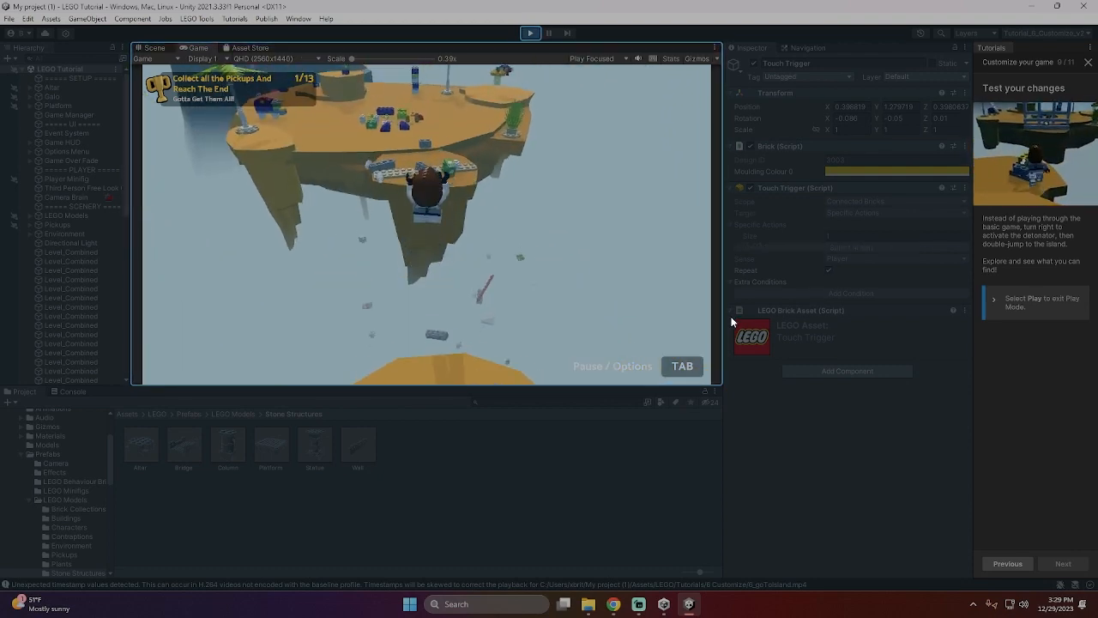
{"action": "key", "text": "w"}
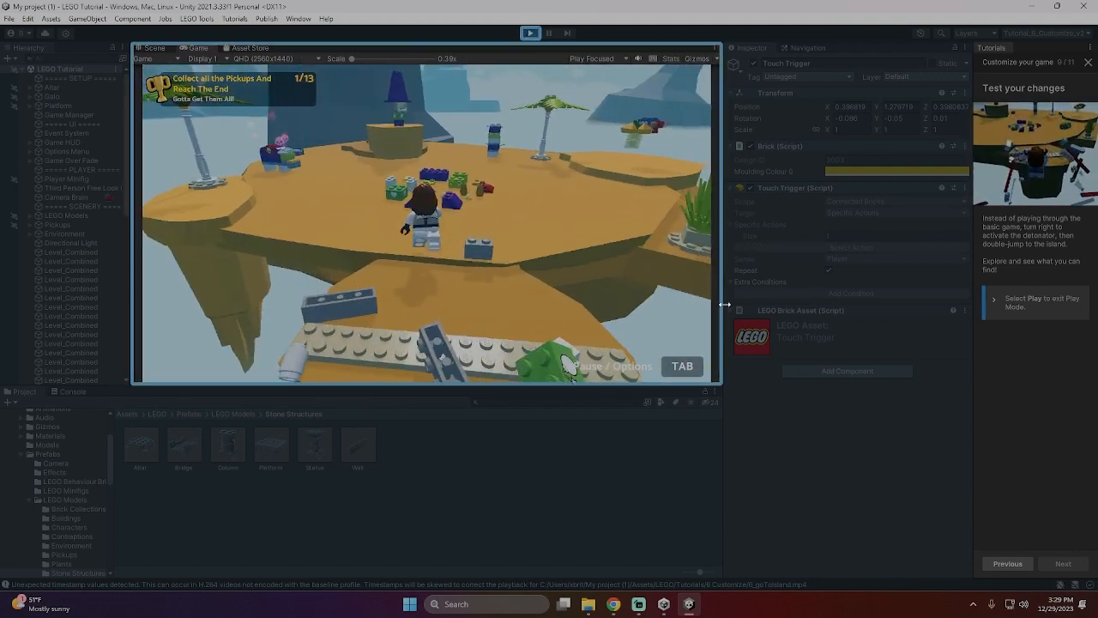
{"action": "key", "text": "w"}
{"action": "key", "text": "Tab"}
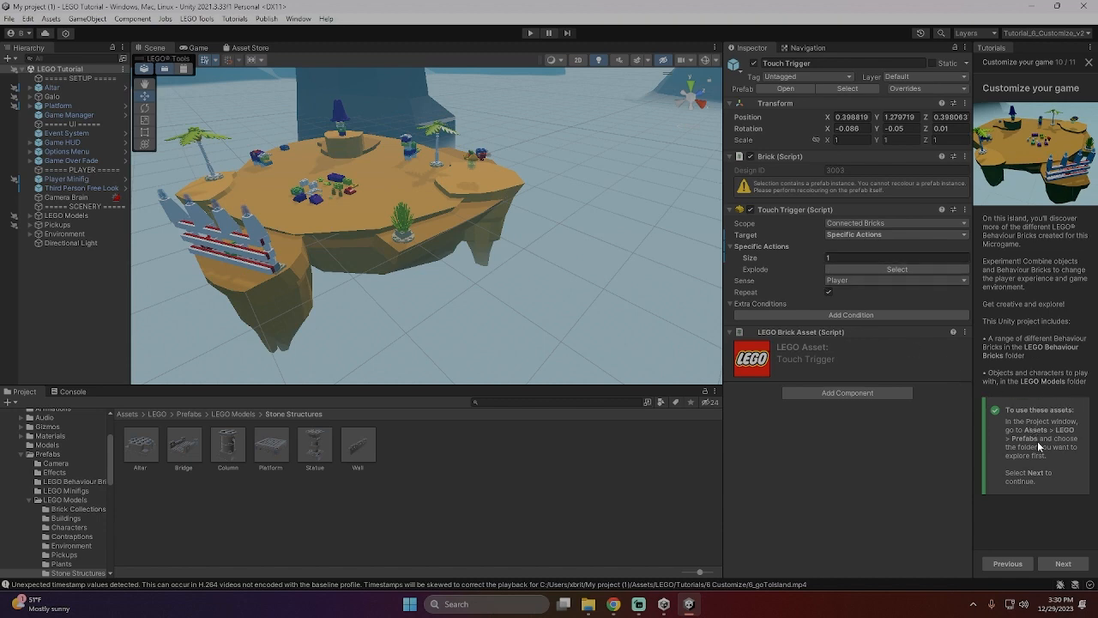
- Finish the "Customize your game" tutorial and start Tutorial 7: Import assets
{"action": "left_click", "coordinate": [1064, 564]}
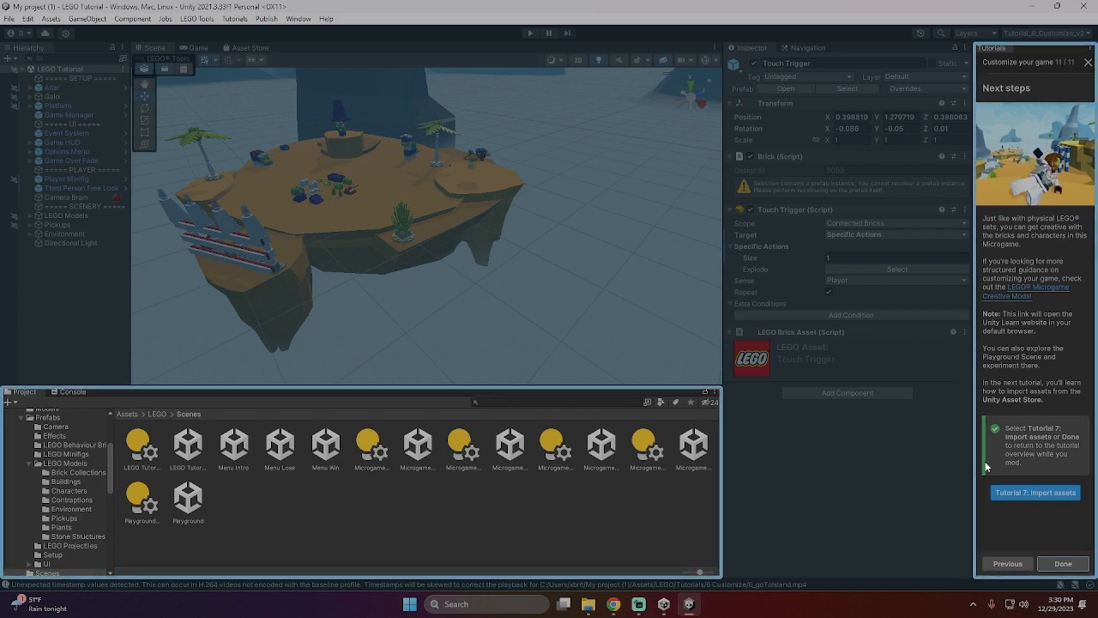
{"action": "left_click", "coordinate": [1009, 487]}
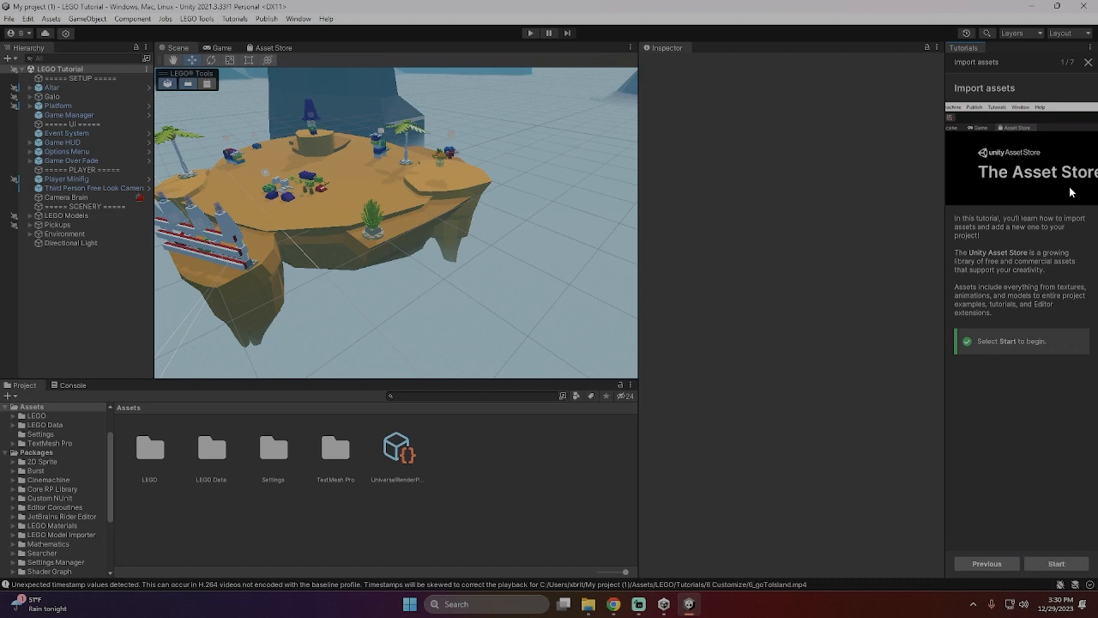
{"action": "left_click", "coordinate": [1054, 563]}
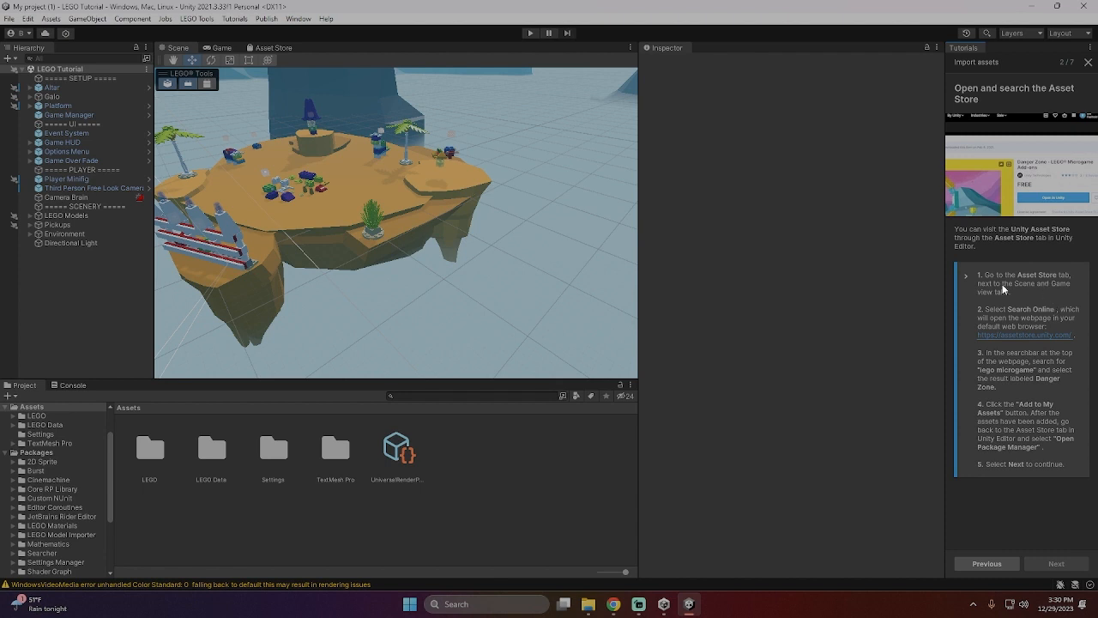
- Open the Unity Asset Store website from the editor in a smaller browser window beside the tutorial and reload the page
{"action": "left_click", "coordinate": [51, 18]}
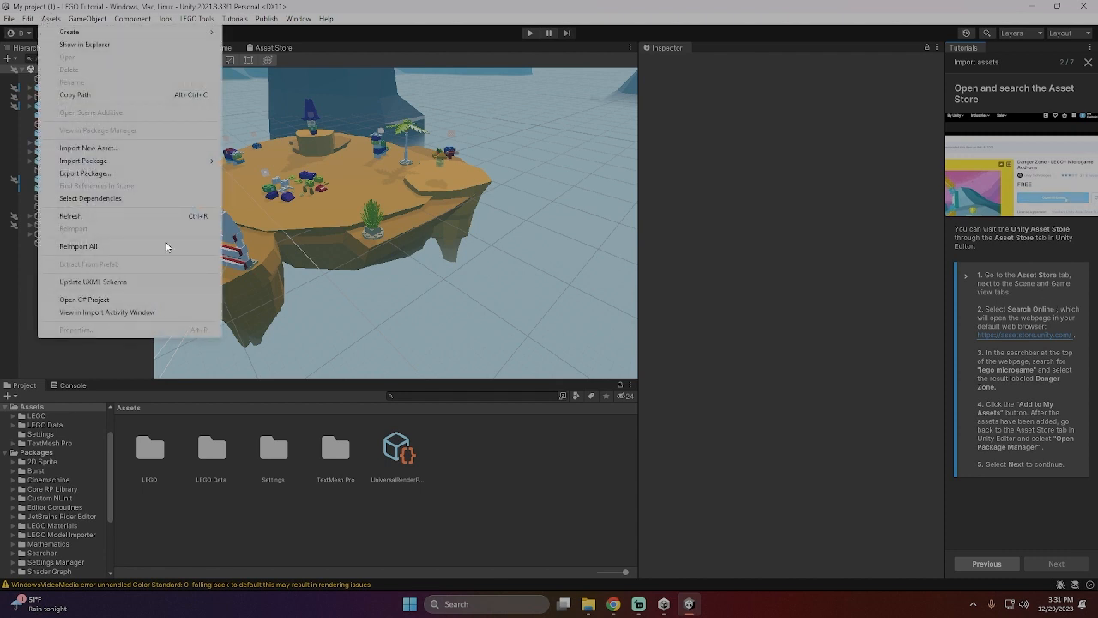
{"action": "left_click", "coordinate": [298, 18]}
{"action": "left_click", "coordinate": [310, 132]}
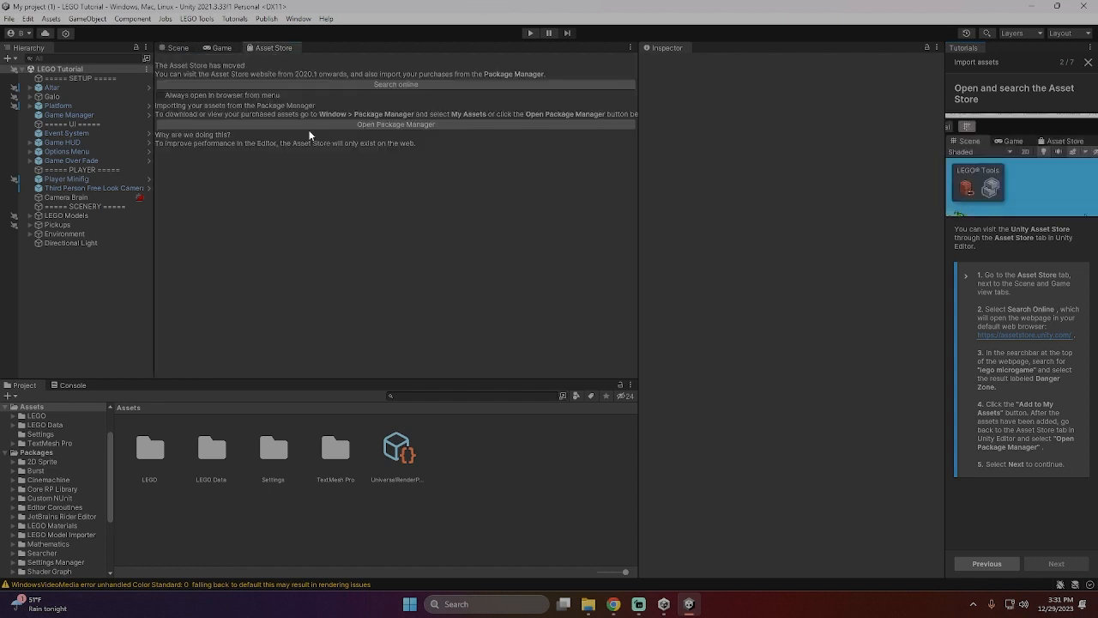
{"action": "left_click", "coordinate": [418, 86]}
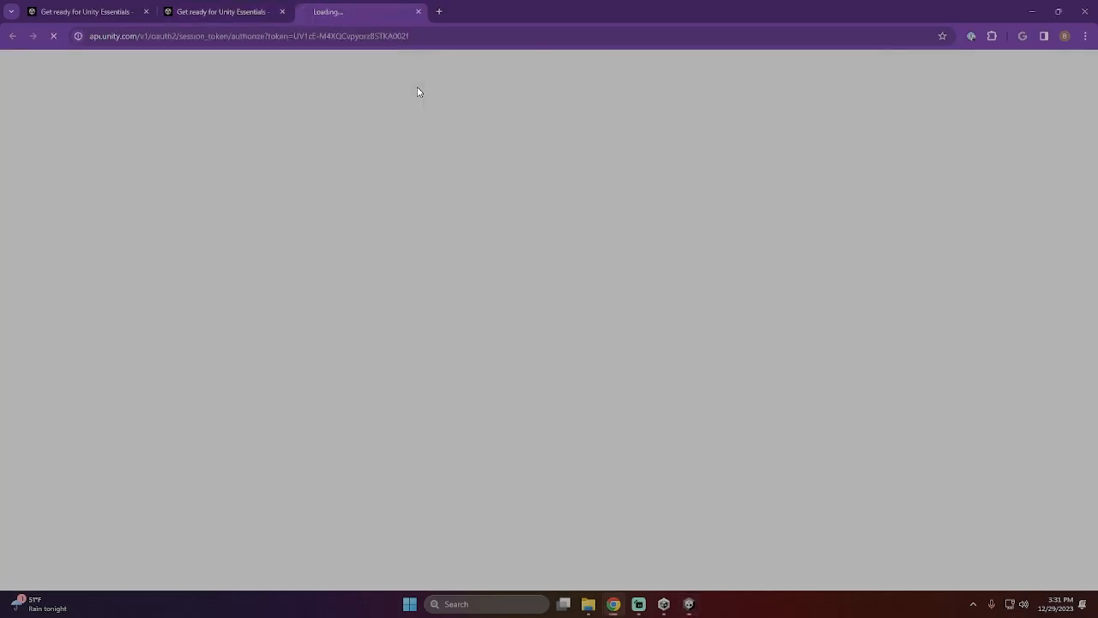
{"action": "left_click", "coordinate": [1056, 11]}
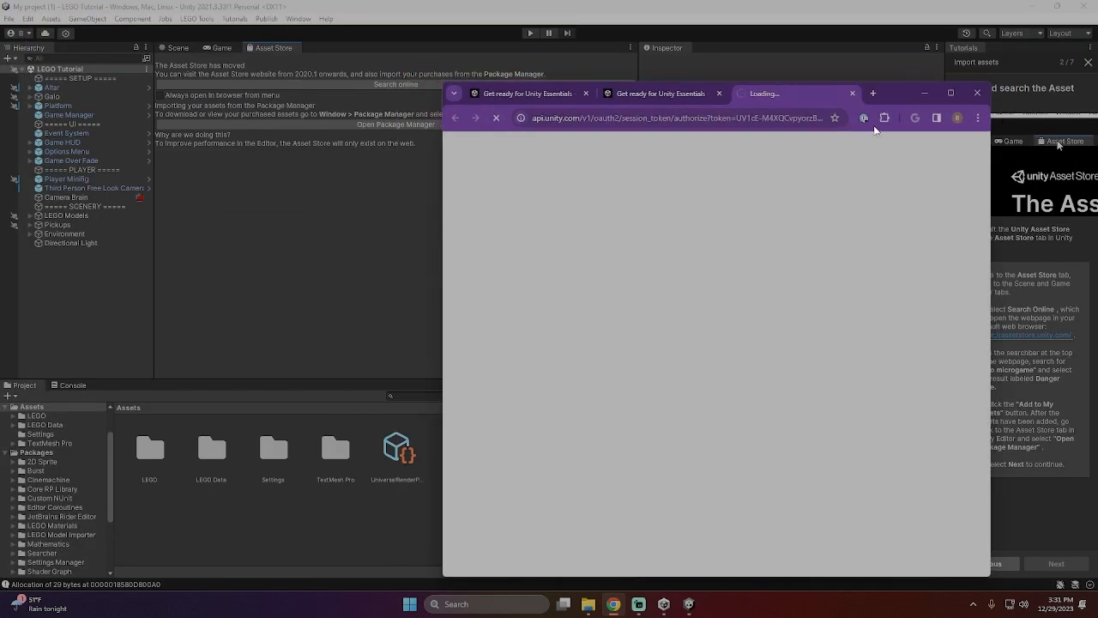
{"action": "left_click_drag", "start_coordinate": [903, 89], "coordinate": [756, 89]}
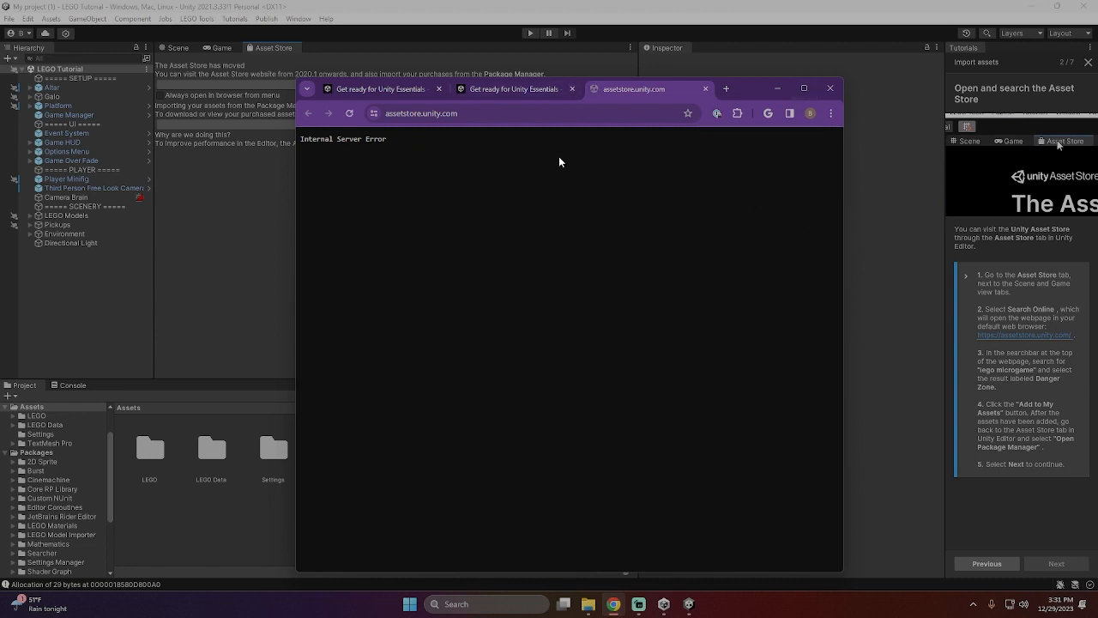
{"action": "left_click", "coordinate": [350, 114]}
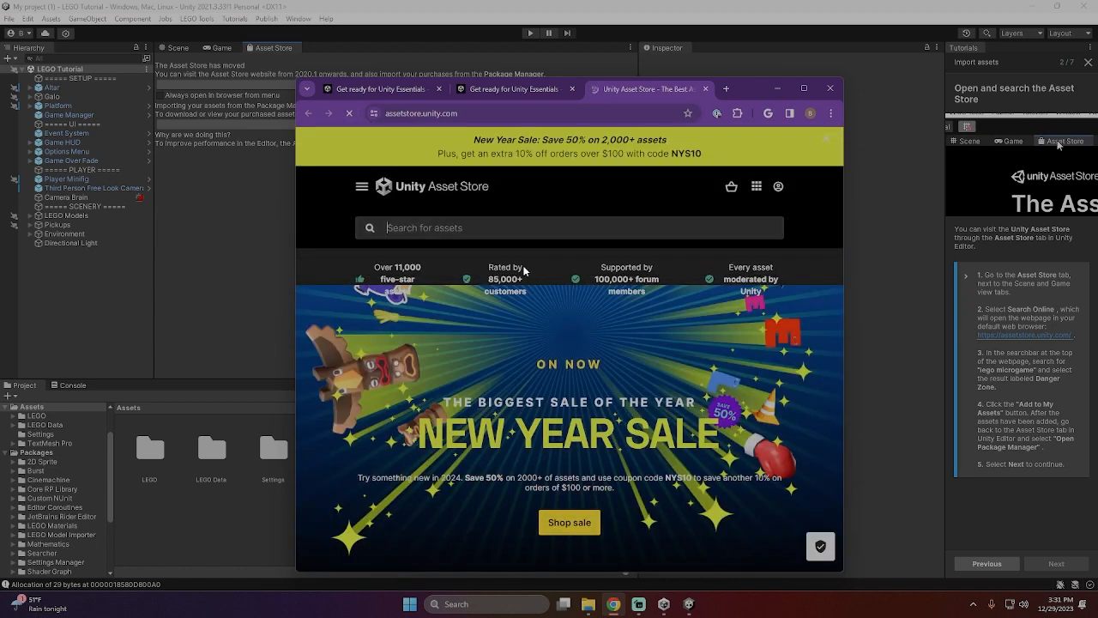
- Dismiss the dark mode notice and search the Asset Store for "lego microgame"
{"action": "type", "text": "lego"}
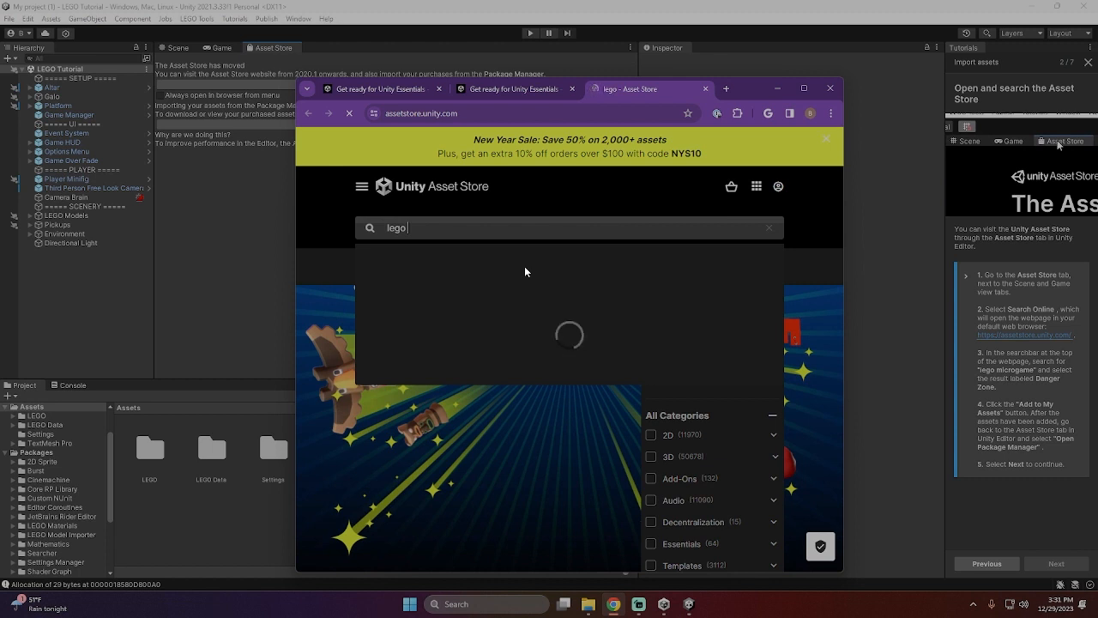
{"action": "type", "text": " microgame"}
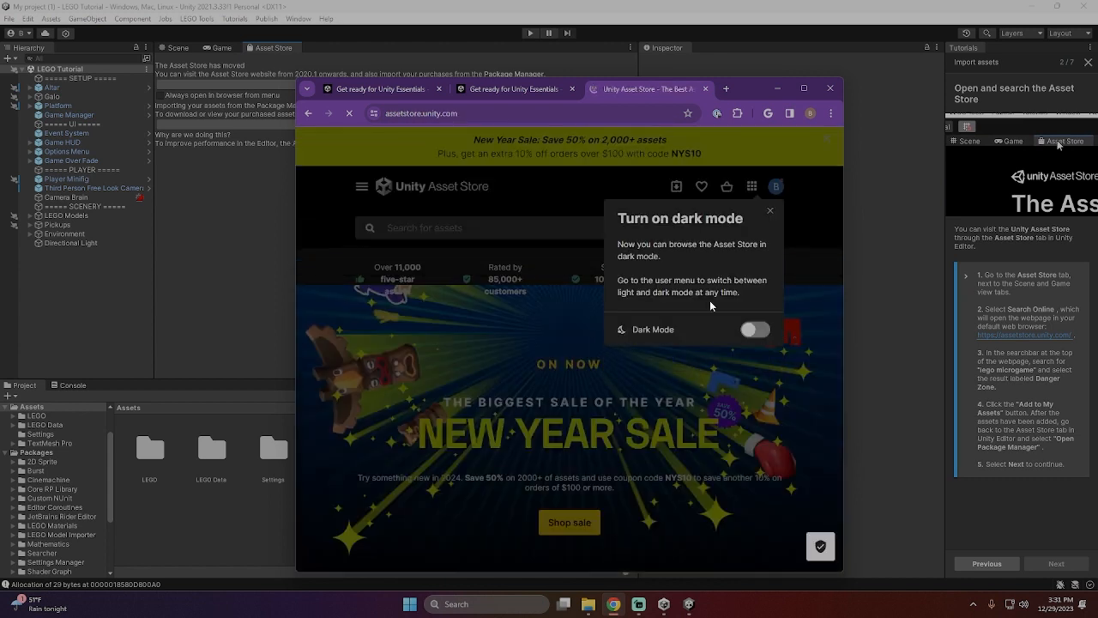
{"action": "left_click", "coordinate": [771, 213]}
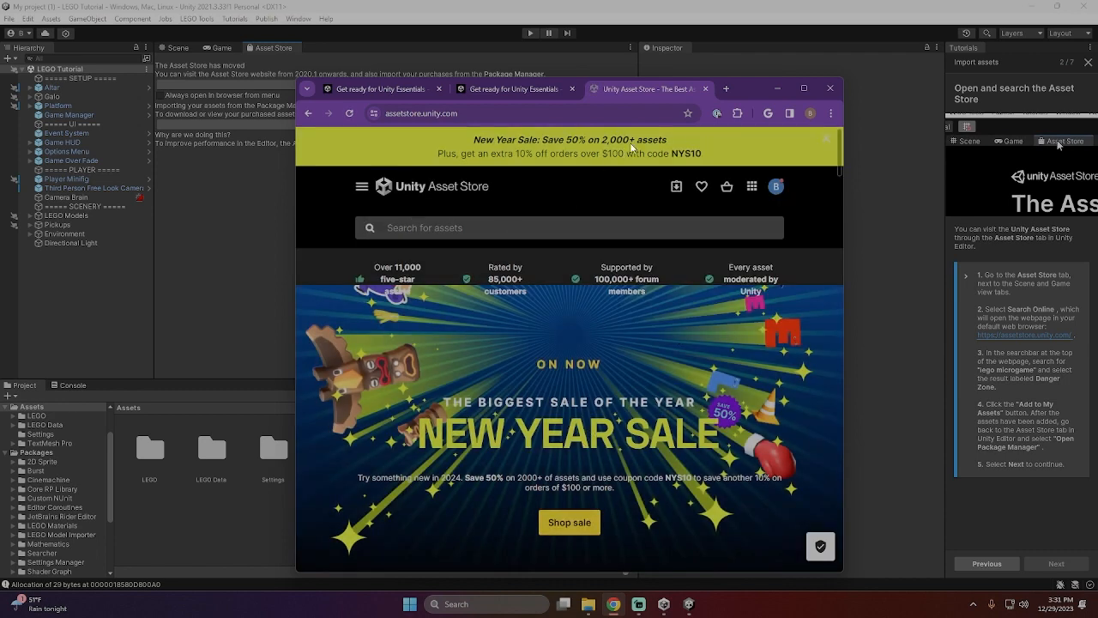
{"action": "scroll", "coordinate": [631, 148], "scroll_direction": "down", "scroll_amount": 4}
{"action": "scroll", "coordinate": [743, 144], "scroll_direction": "up", "scroll_amount": 4}
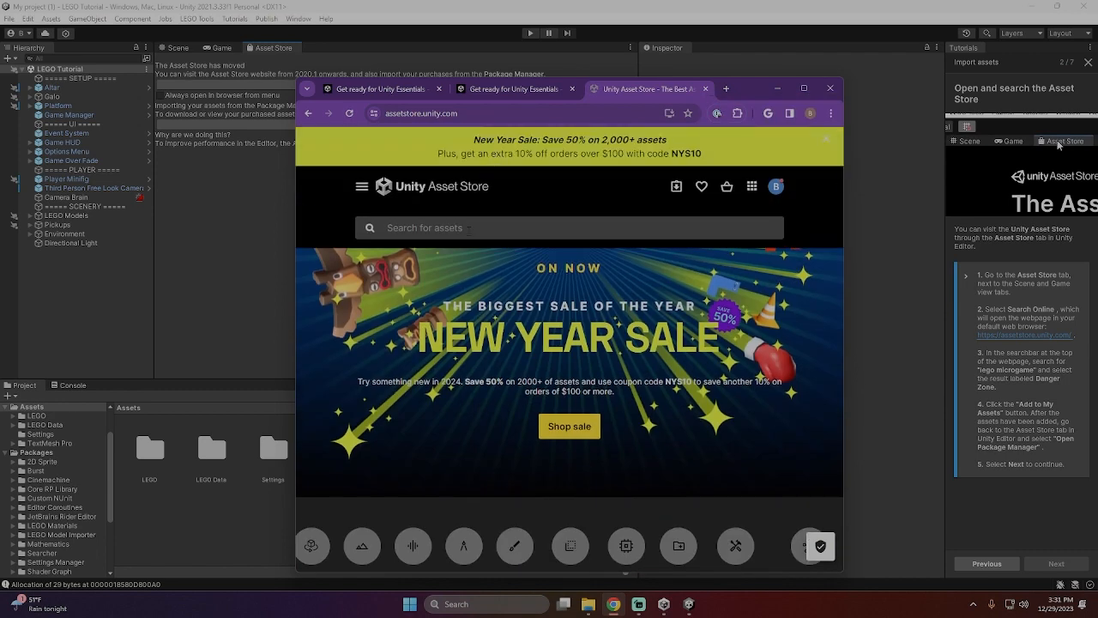
{"action": "type", "text": "lego mi"}
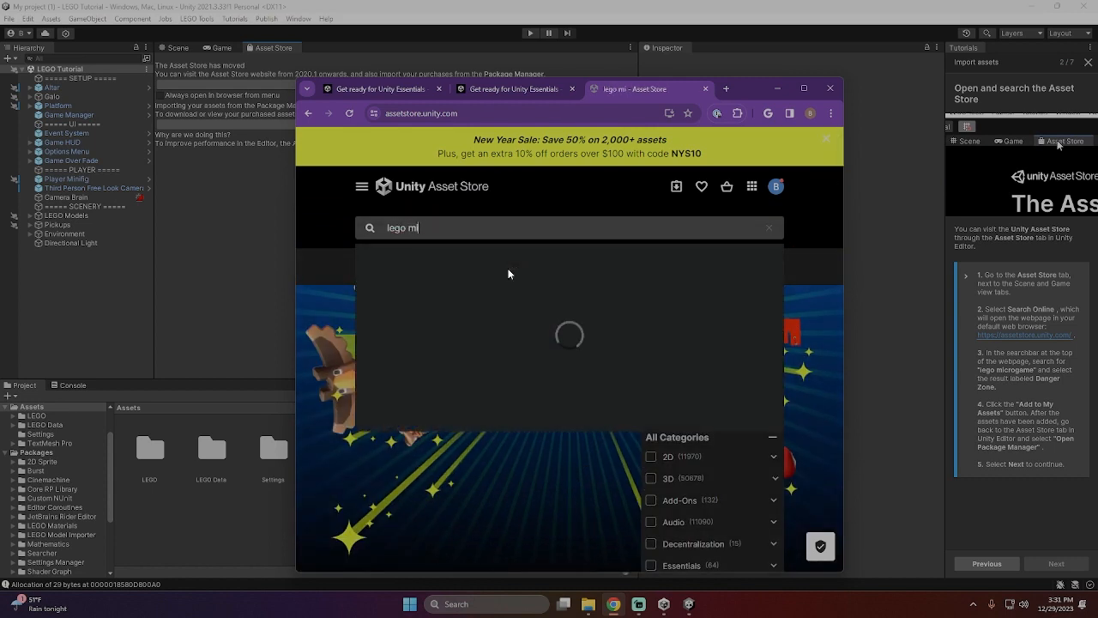
{"action": "type", "text": "crogame"}
{"action": "key", "text": "Return"}
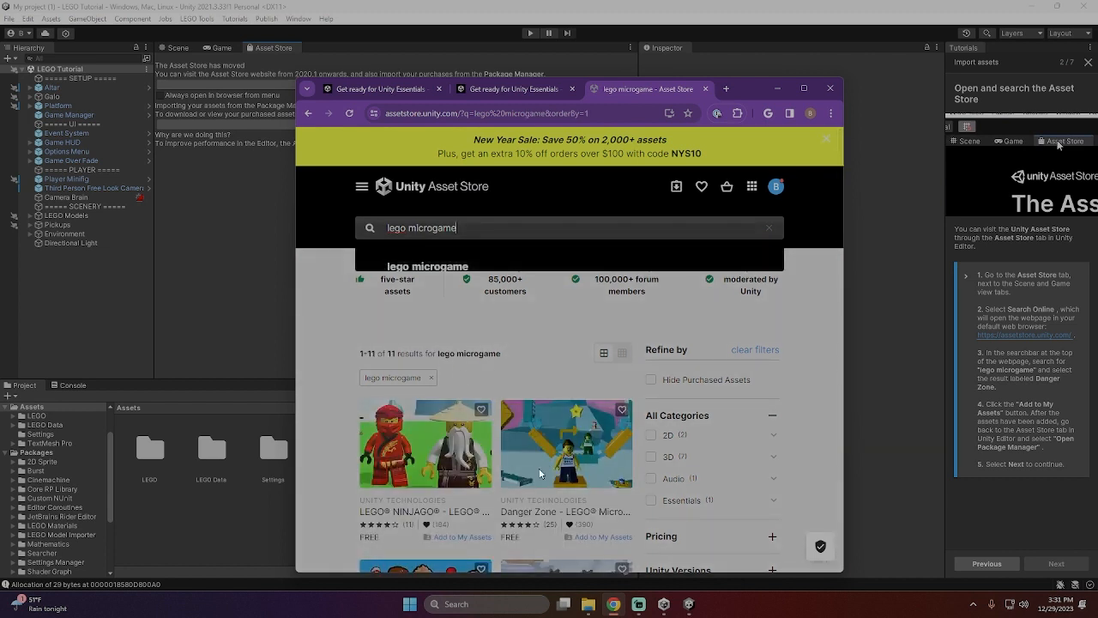
- Open the Danger Zone - LEGO Microgame Add-ons result and add it to My Assets
{"action": "left_click", "coordinate": [625, 501]}
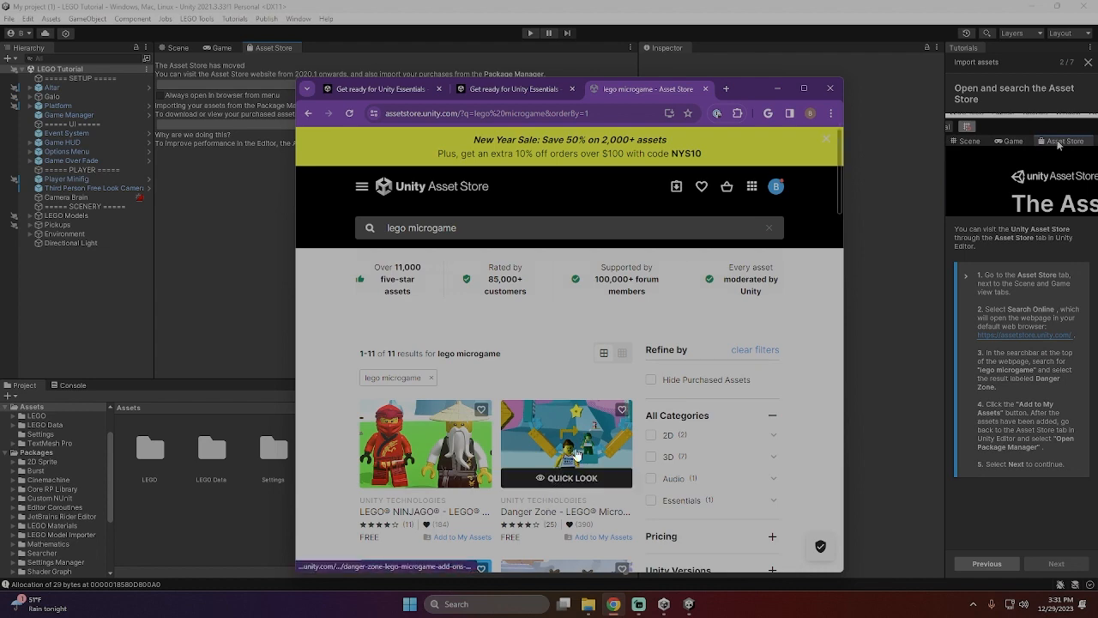
{"action": "left_click", "coordinate": [565, 514]}
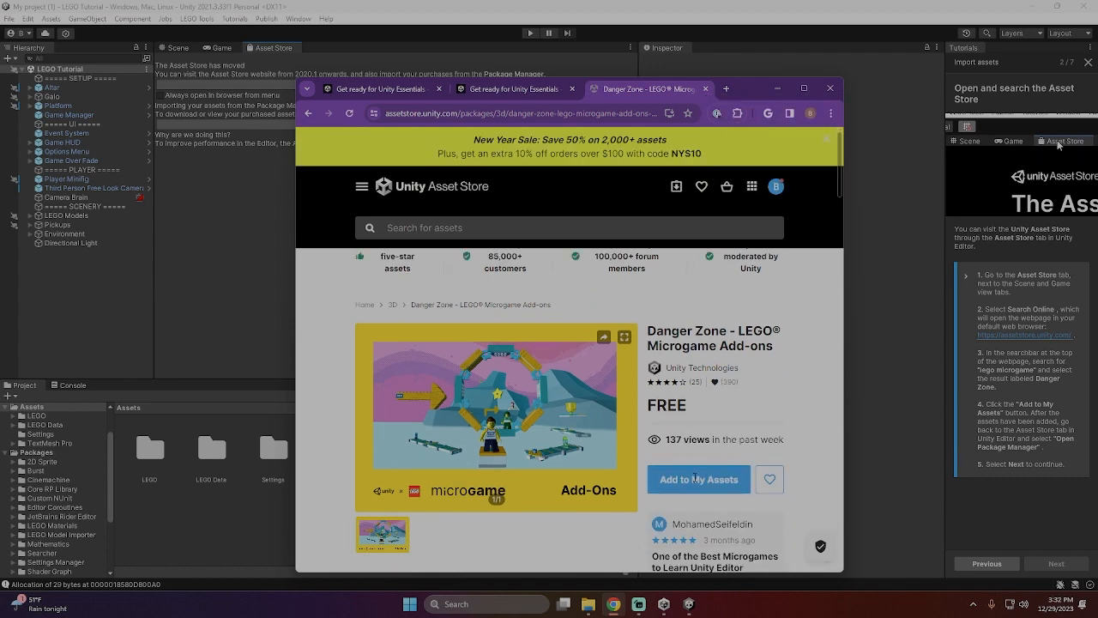
{"action": "scroll", "coordinate": [697, 427], "scroll_direction": "down", "scroll_amount": 2}
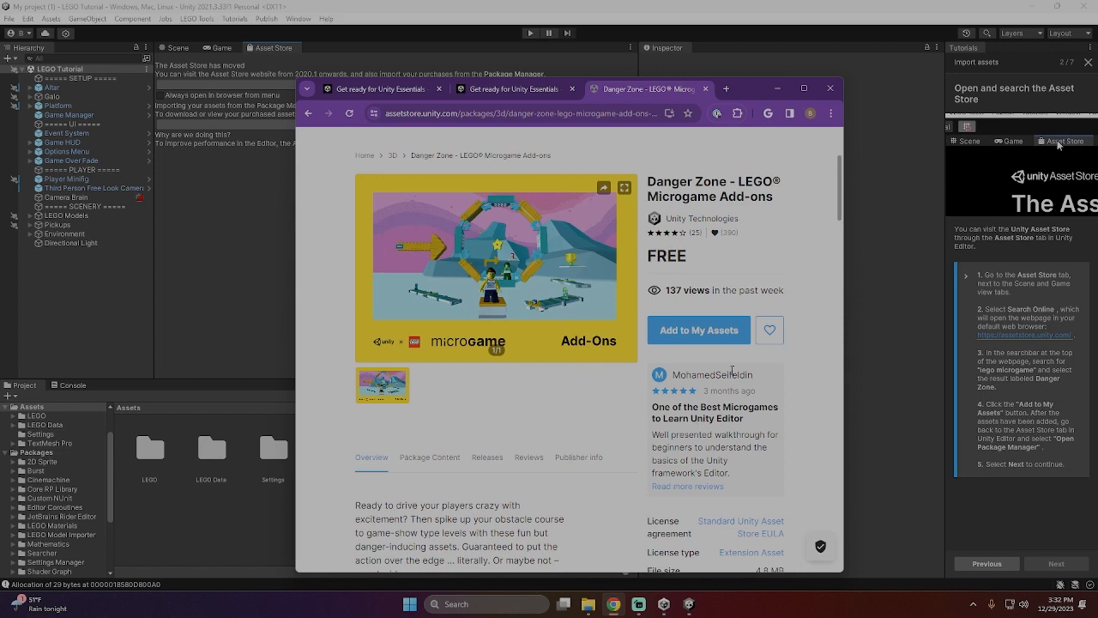
{"action": "left_click", "coordinate": [699, 331]}
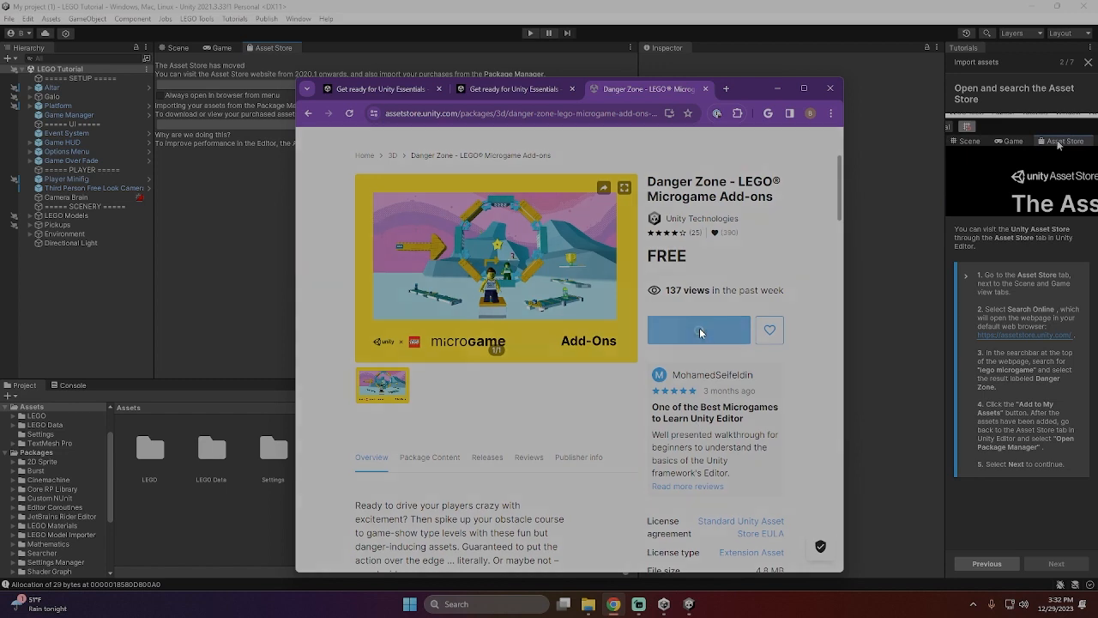
{"action": "left_click", "coordinate": [649, 416]}
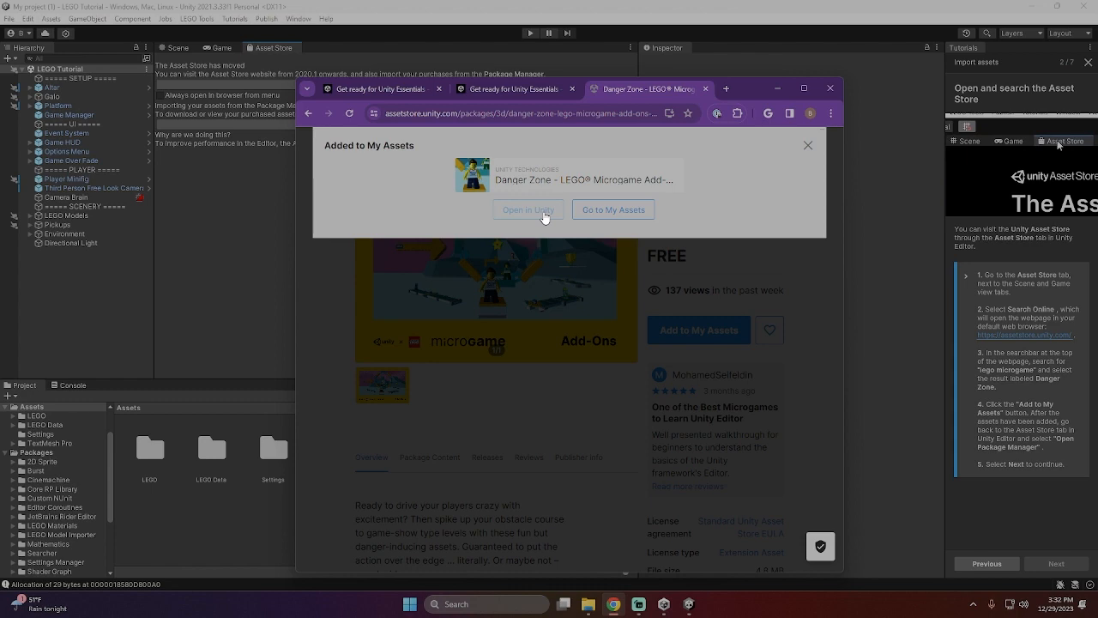
- Return to Unity and open the Package Manager with the package list set to My Assets
{"action": "left_click", "coordinate": [545, 214]}
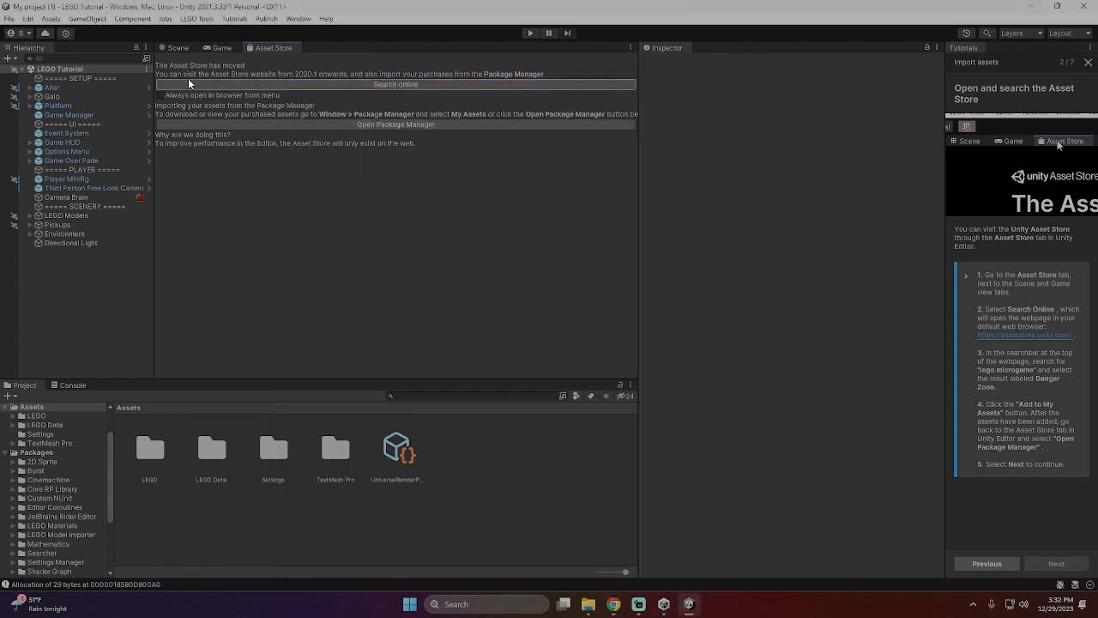
{"action": "left_click", "coordinate": [399, 124]}
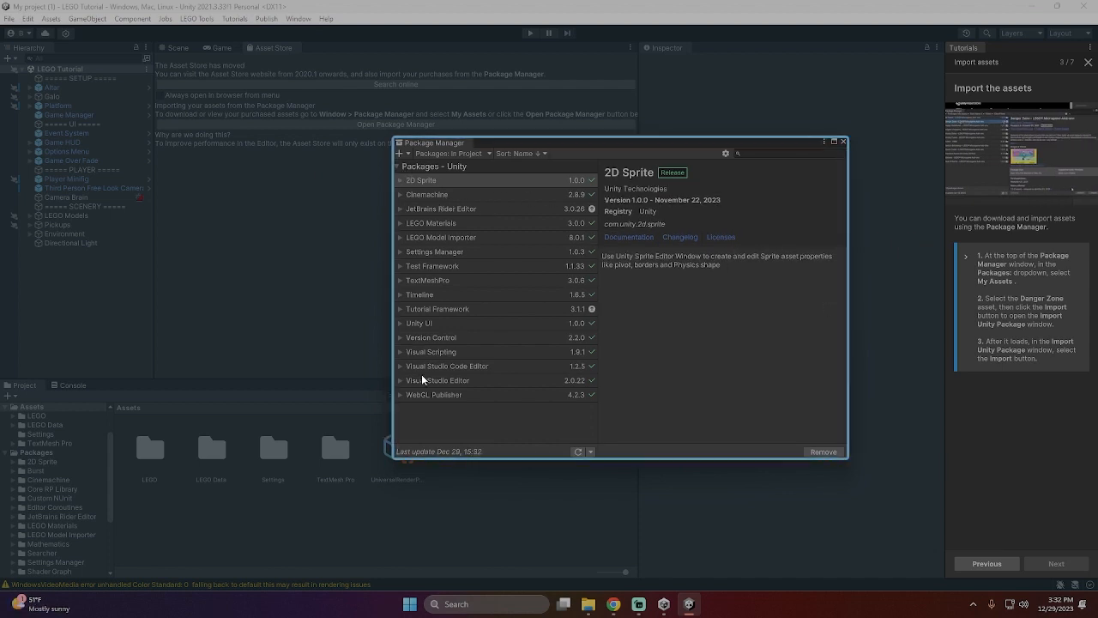
{"action": "left_click", "coordinate": [487, 155]}
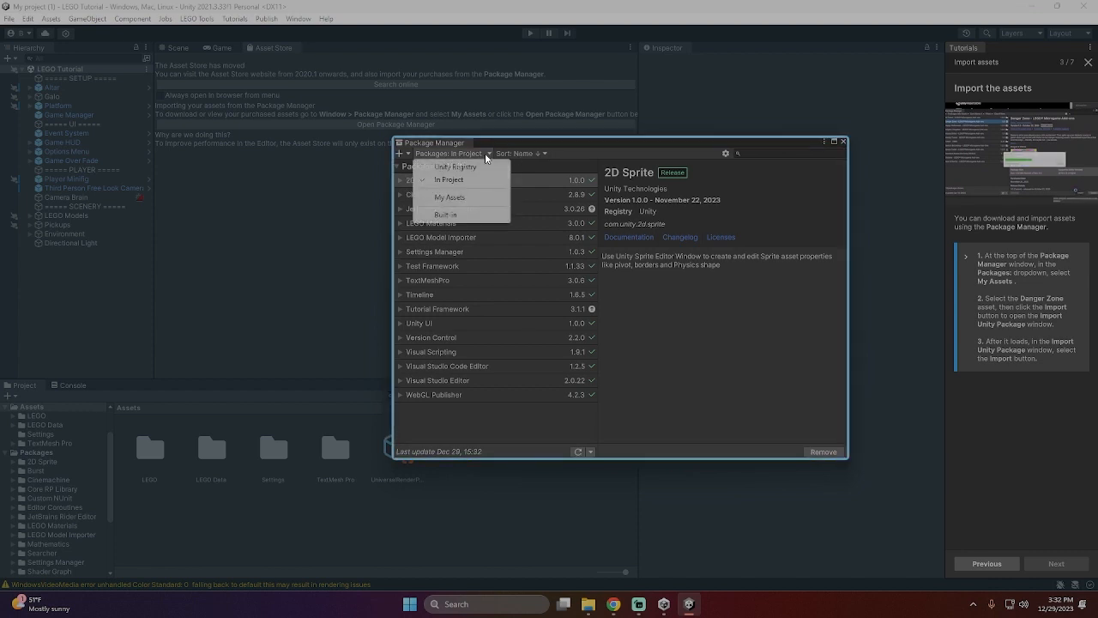
{"action": "left_click", "coordinate": [449, 197]}
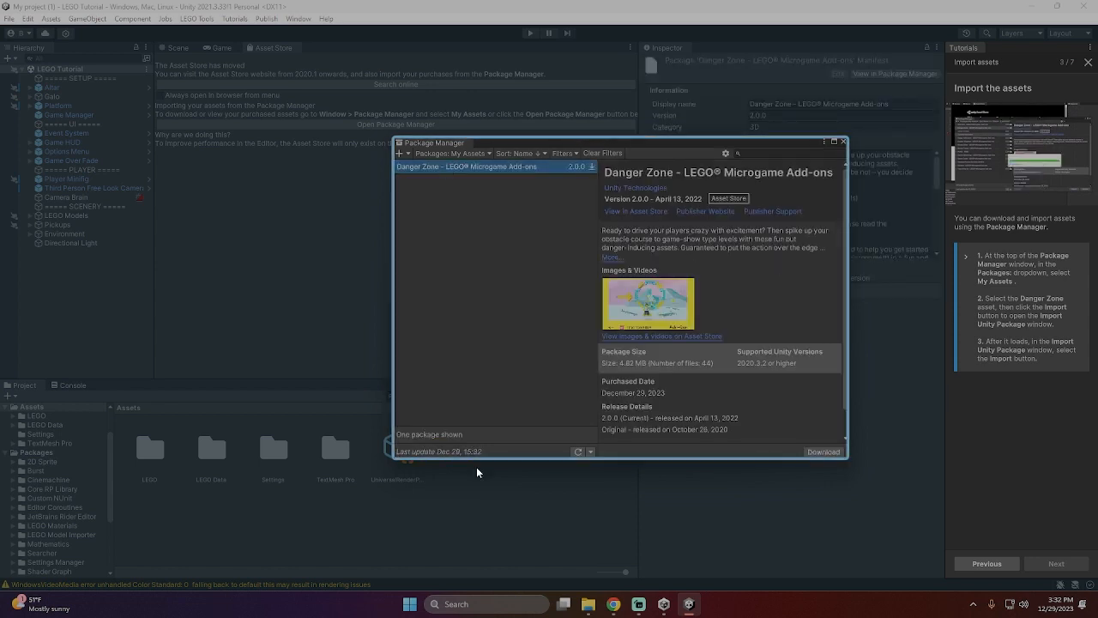
- Download the Danger Zone package, import all its files into the project and close the Package Manager
{"action": "left_click_drag", "start_coordinate": [846, 402], "coordinate": [847, 440]}
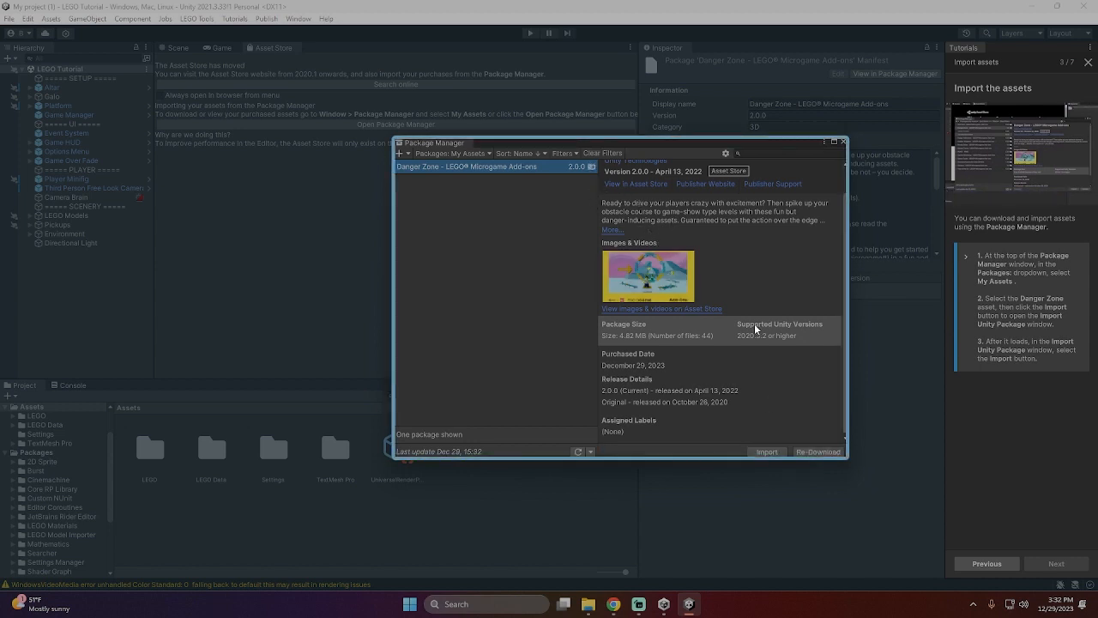
{"action": "left_click", "coordinate": [766, 452]}
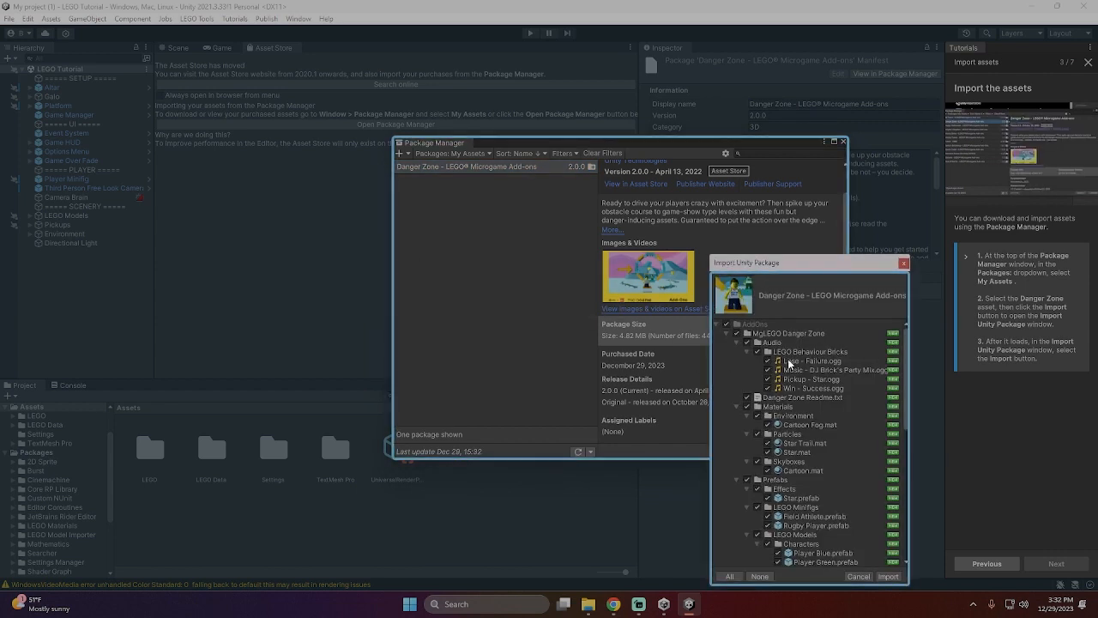
{"action": "left_click", "coordinate": [888, 576]}
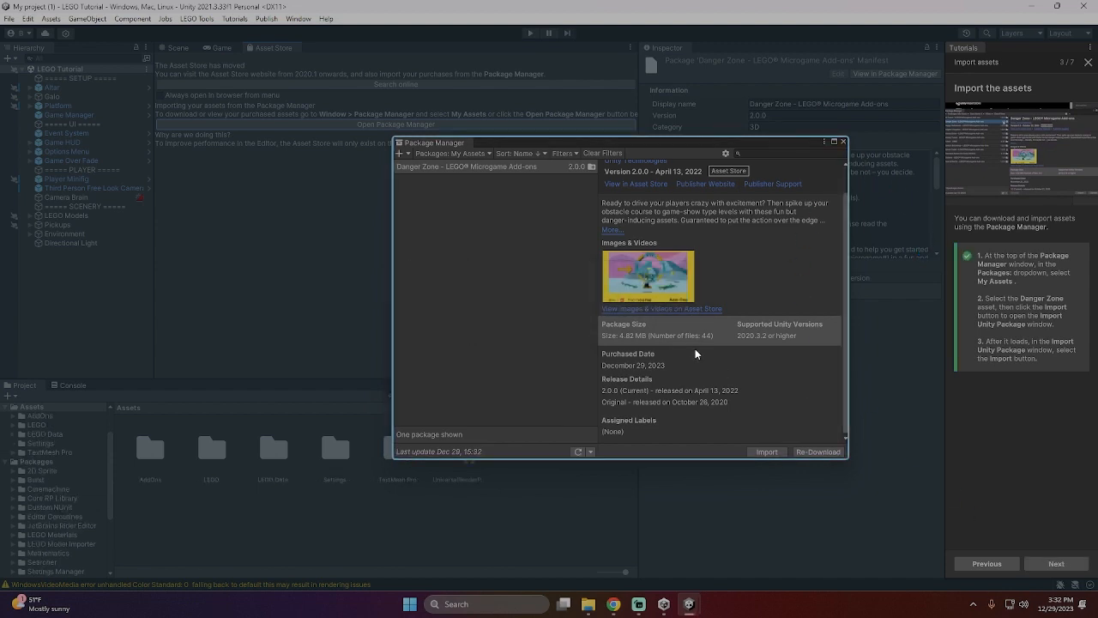
{"action": "left_click", "coordinate": [843, 141]}
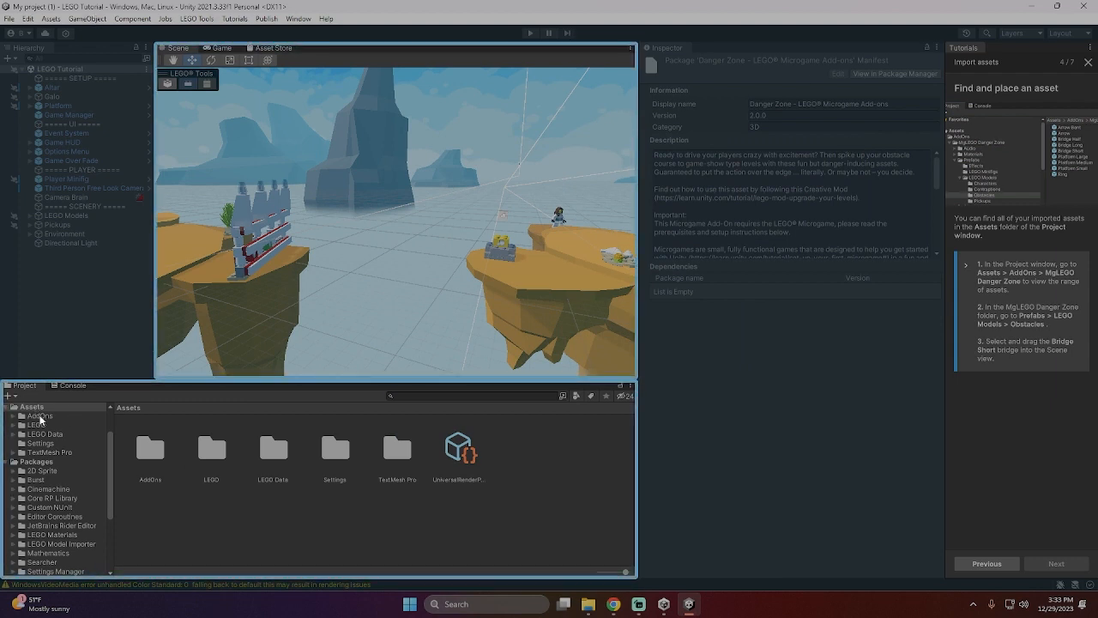
- Open the project folder AddOns > MgLEGO Danger Zone > Prefabs > LEGO Models > Obstacles
{"action": "left_click", "coordinate": [28, 416]}
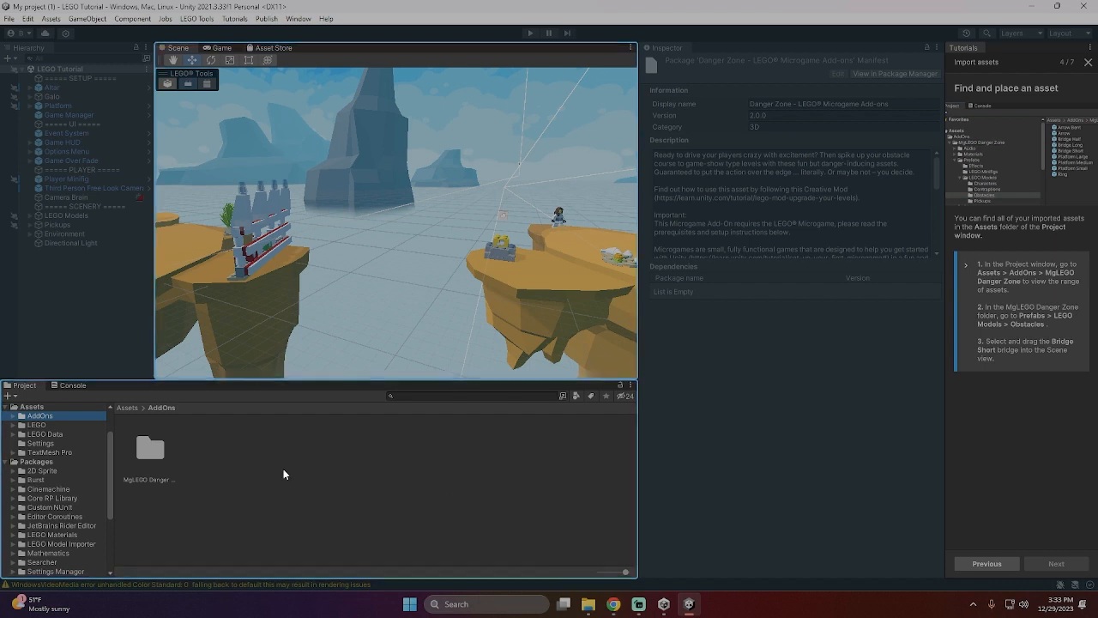
{"action": "double_click", "coordinate": [150, 448]}
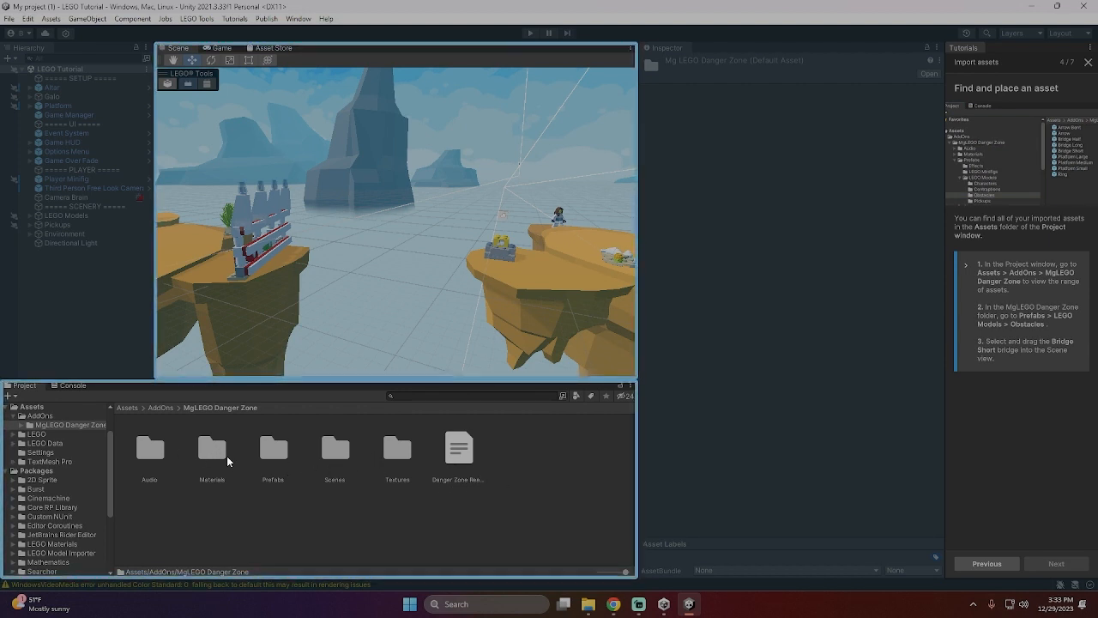
{"action": "left_click", "coordinate": [274, 454]}
{"action": "double_click", "coordinate": [274, 459]}
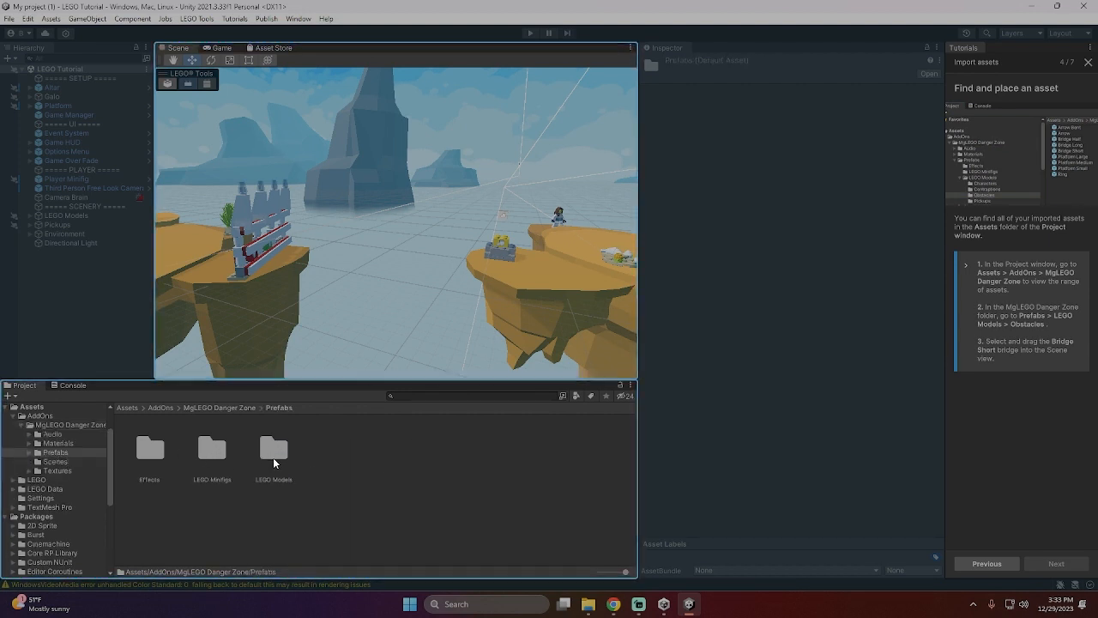
{"action": "double_click", "coordinate": [273, 453]}
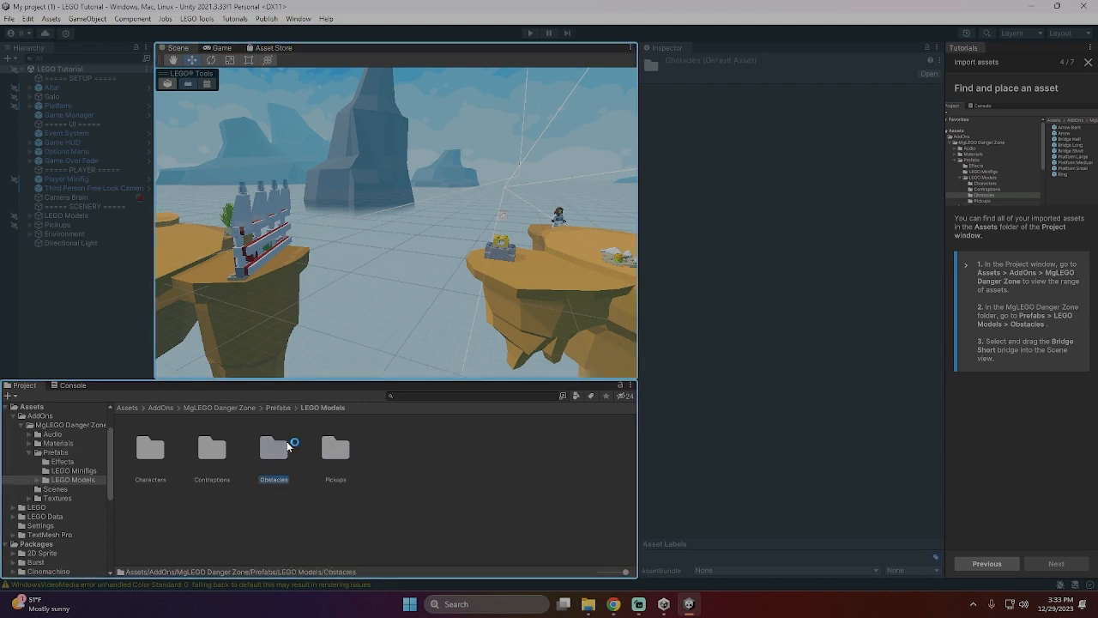
{"action": "double_click", "coordinate": [279, 446]}
- Place the Bridge Short prefab in the scene between the two islands and shift it toward the fenced island, to about Z -20.2
{"action": "left_click_drag", "start_coordinate": [385, 470], "coordinate": [477, 443]}
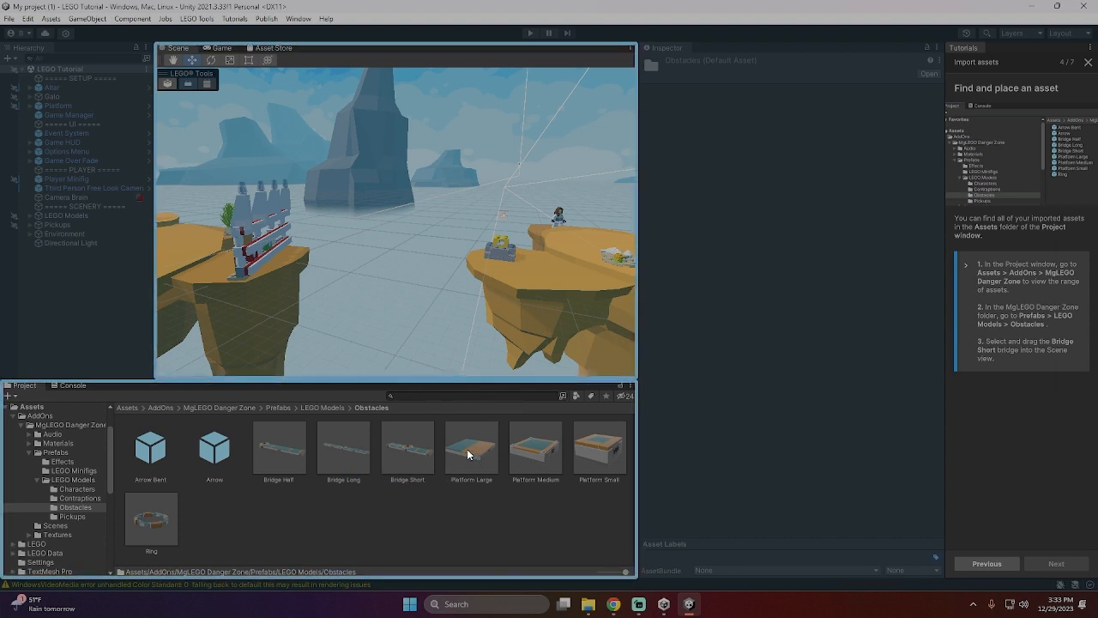
{"action": "left_click_drag", "start_coordinate": [408, 448], "coordinate": [407, 267]}
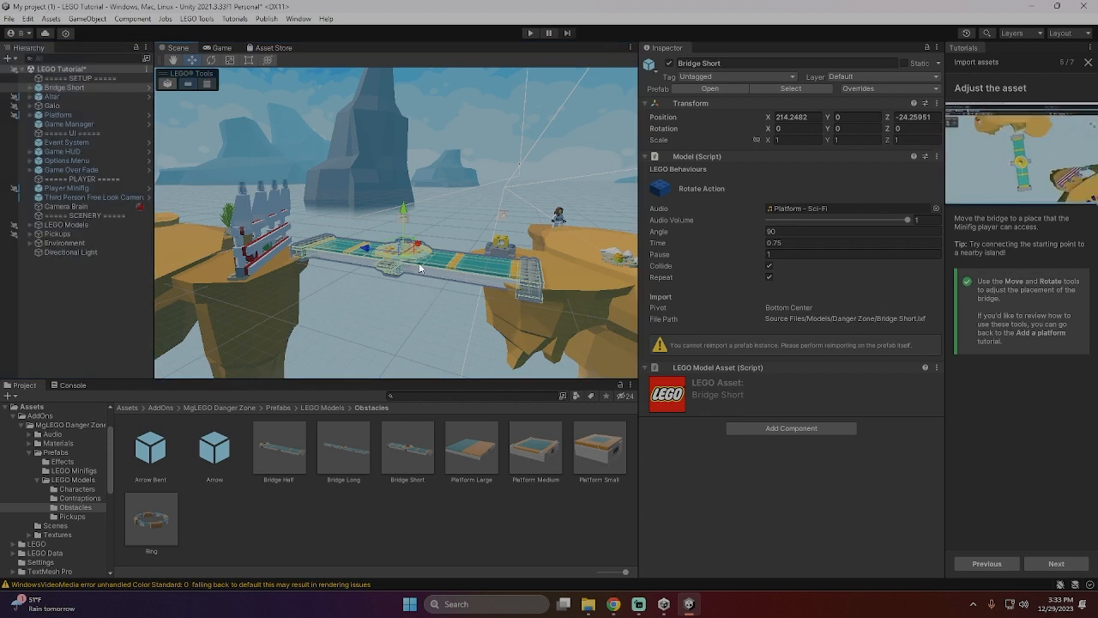
{"action": "left_click_drag", "start_coordinate": [412, 253], "coordinate": [379, 259]}
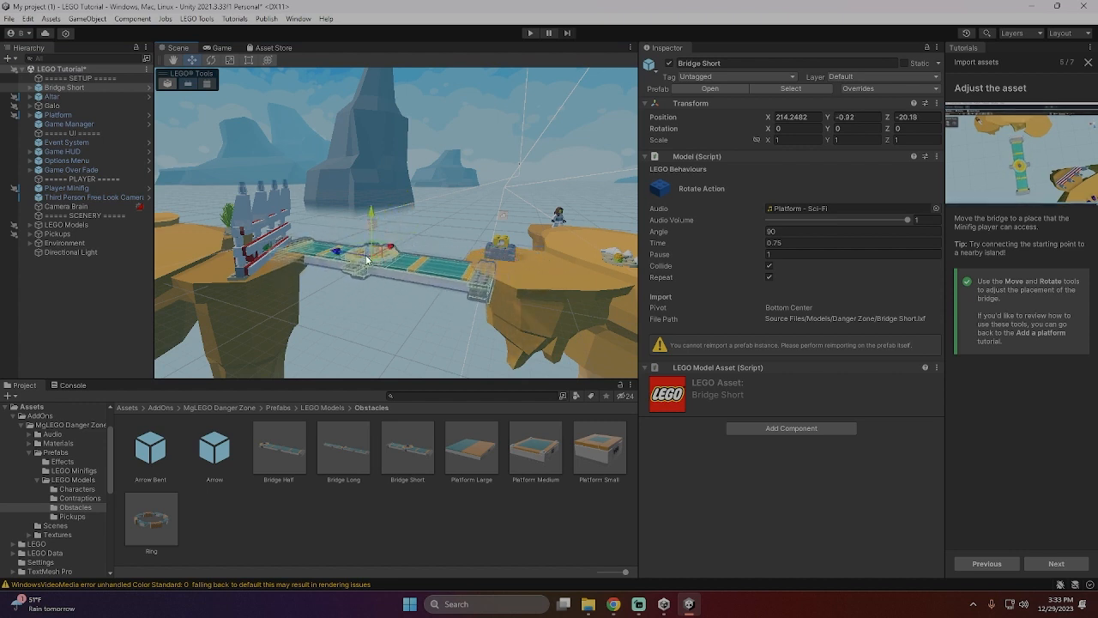
- Shift the Bridge Short to about Z -21 and rotate it about -24° around Y to line up with both islands
{"action": "left_click_drag", "start_coordinate": [375, 261], "coordinate": [427, 277]}
{"action": "mouse_move", "coordinate": [330, 266]}
{"action": "left_mouse_down"}
{"action": "mouse_move", "coordinate": [341, 263]}
{"action": "mouse_move", "coordinate": [328, 268]}
{"action": "mouse_move", "coordinate": [336, 260]}
{"action": "mouse_move", "coordinate": [338, 271]}
{"action": "left_mouse_up"}
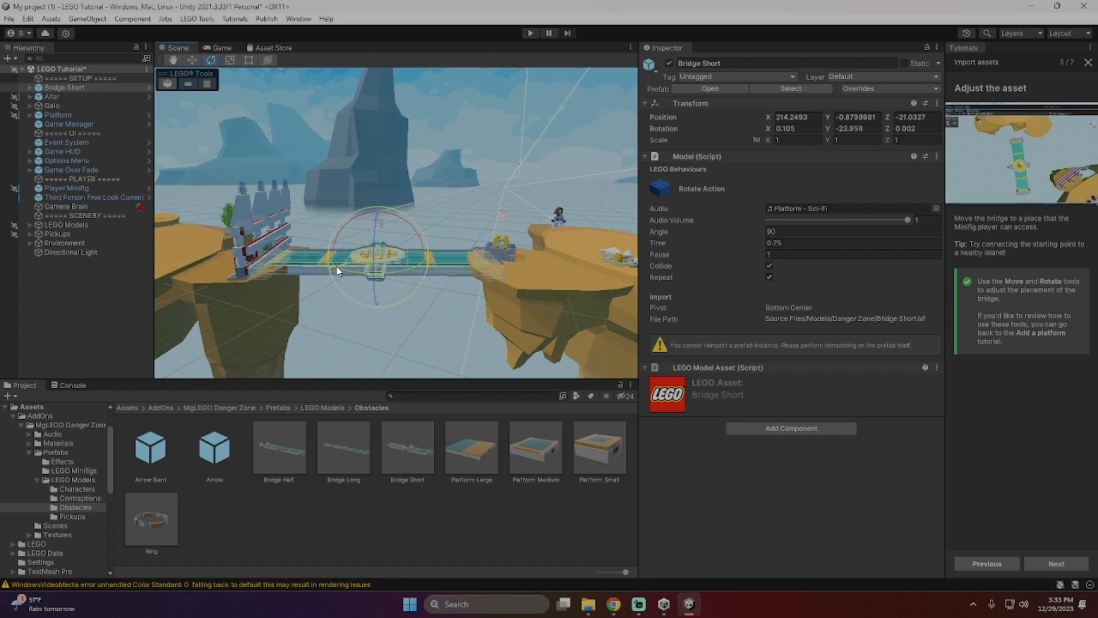
{"action": "left_click", "coordinate": [452, 272]}
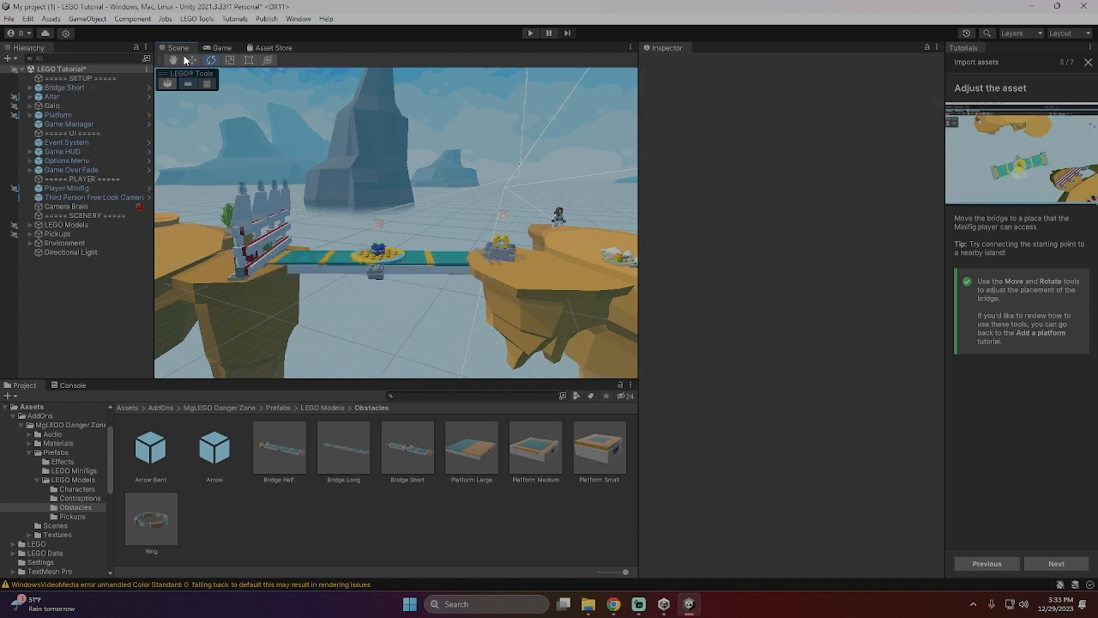
- Raise the bridge's Default - Dynamic group to about Y 0.75 and shift it lengthwise toward the Minifig's island
{"action": "left_click", "coordinate": [364, 271]}
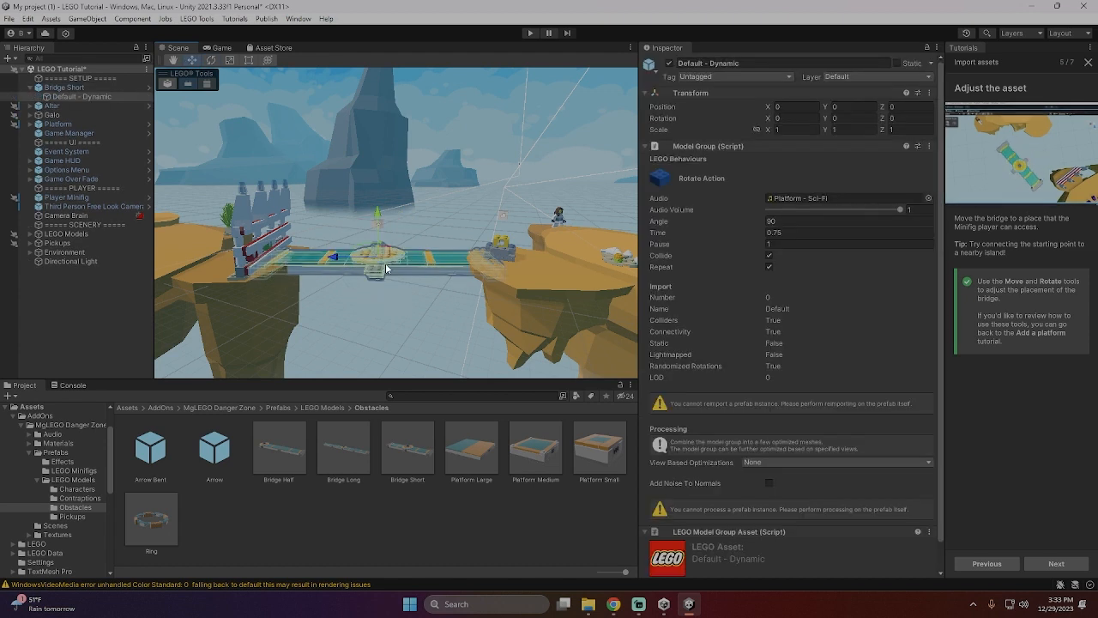
{"action": "mouse_move", "coordinate": [379, 248]}
{"action": "left_mouse_down"}
{"action": "mouse_move", "coordinate": [379, 233]}
{"action": "mouse_move", "coordinate": [383, 241]}
{"action": "left_mouse_up"}
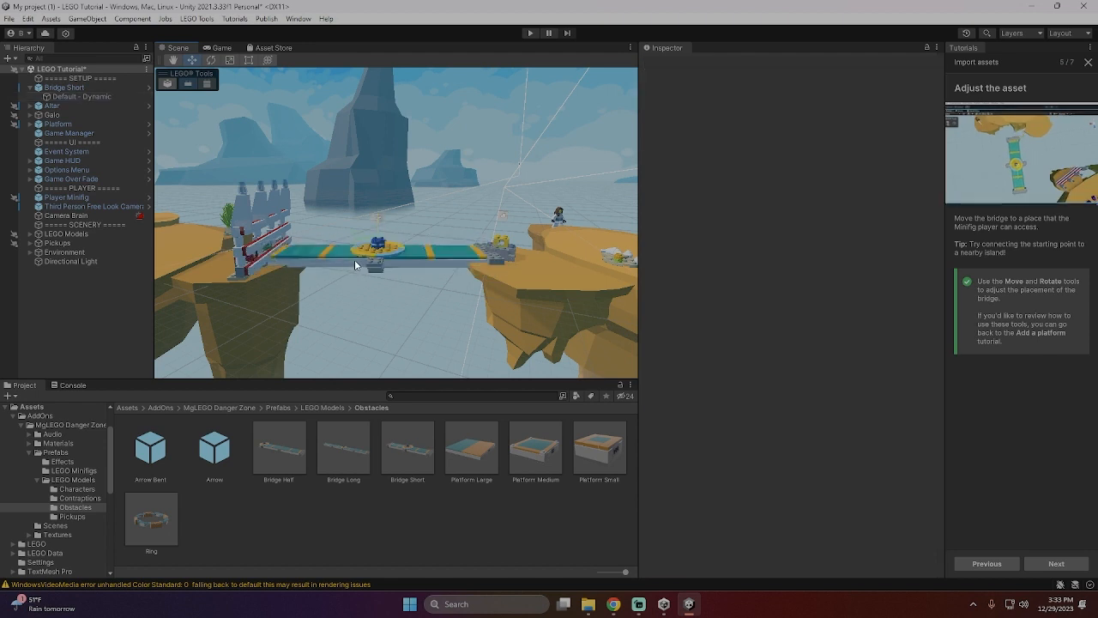
{"action": "left_click_drag", "start_coordinate": [352, 255], "coordinate": [367, 257]}
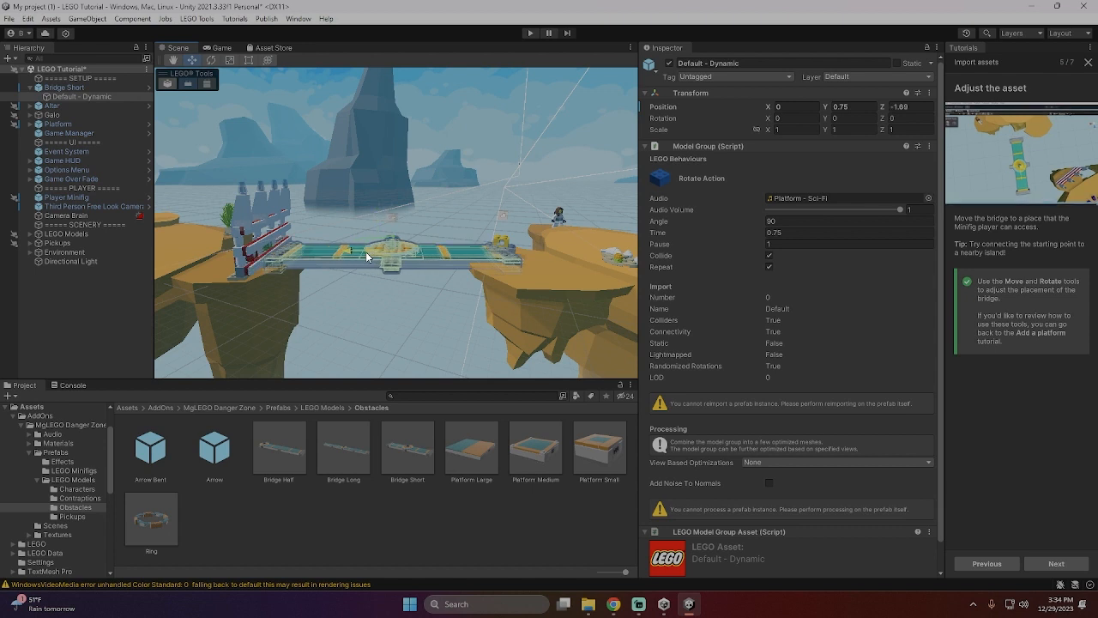
{"action": "left_click", "coordinate": [452, 264]}
{"action": "left_click", "coordinate": [453, 260]}
{"action": "left_click", "coordinate": [457, 267]}
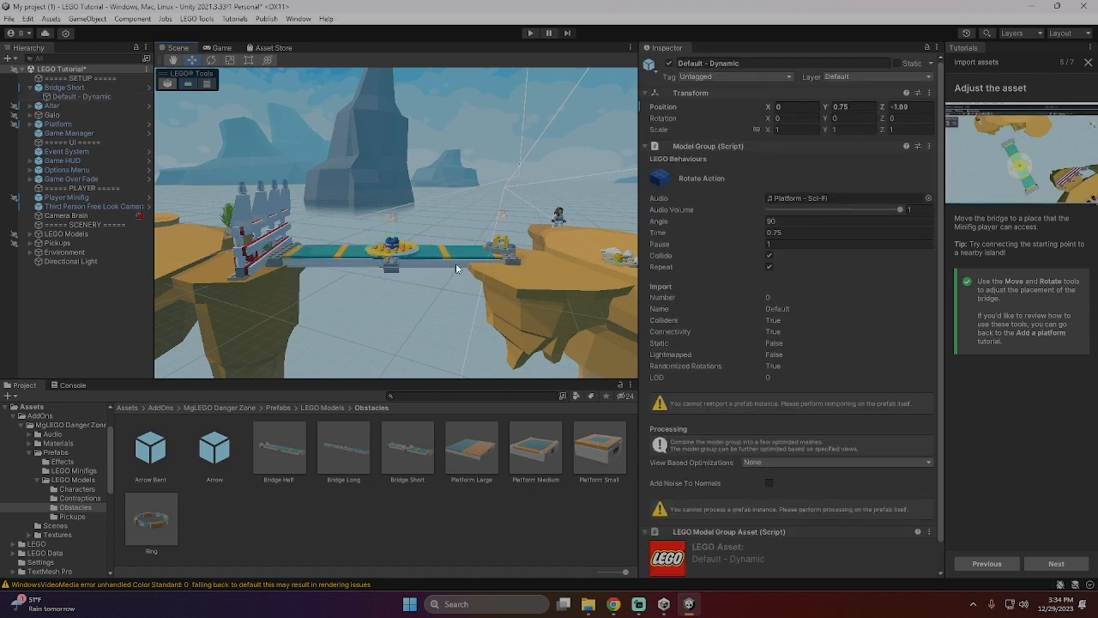
{"action": "left_click", "coordinate": [435, 261]}
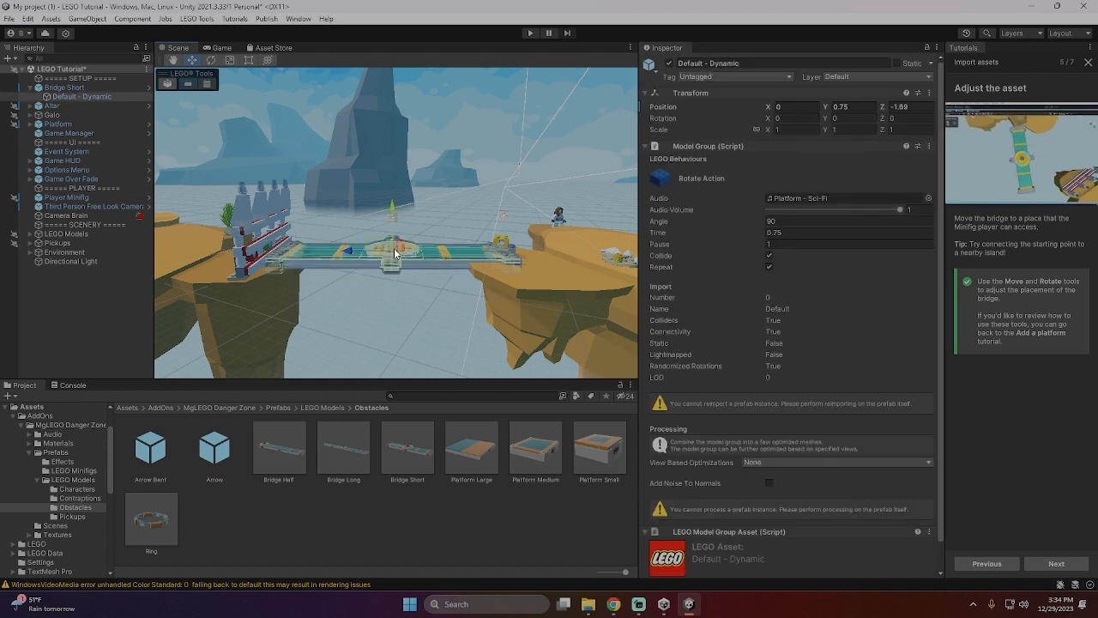
- Raise the Default - Dynamic group to about Y 1.09 and move it sideways to about X -1.63, Z -2.08
{"action": "left_click_drag", "start_coordinate": [393, 248], "coordinate": [396, 246]}
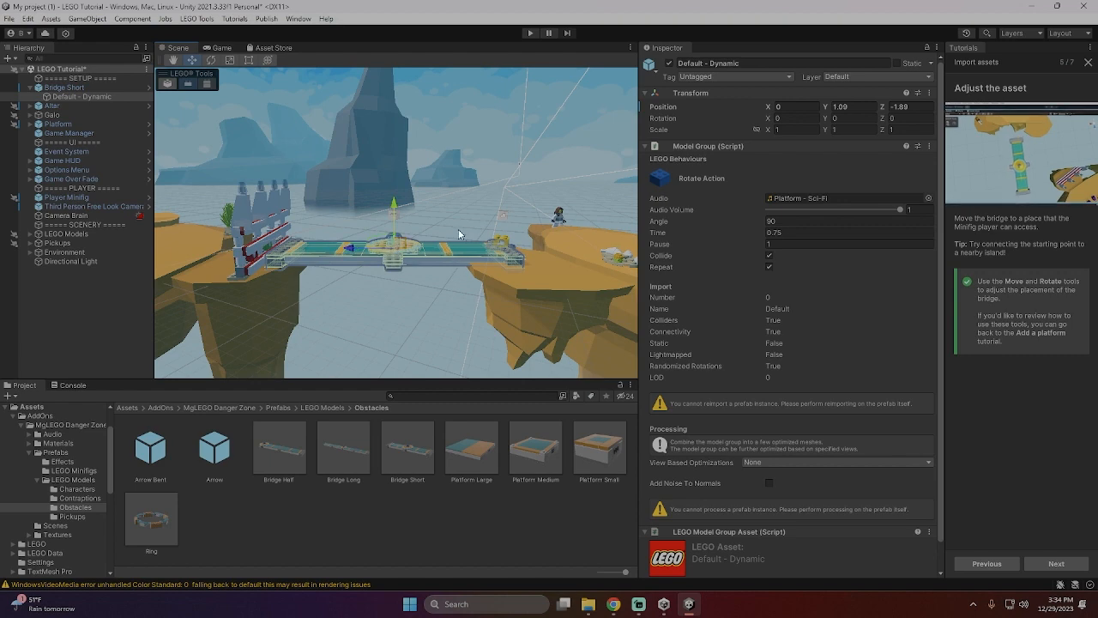
{"action": "right_click_drag", "start_coordinate": [459, 235], "coordinate": [468, 269]}
{"action": "scroll", "coordinate": [468, 246], "scroll_direction": "up", "scroll_amount": 2}
{"action": "scroll", "coordinate": [468, 246], "scroll_direction": "up", "scroll_amount": 5}
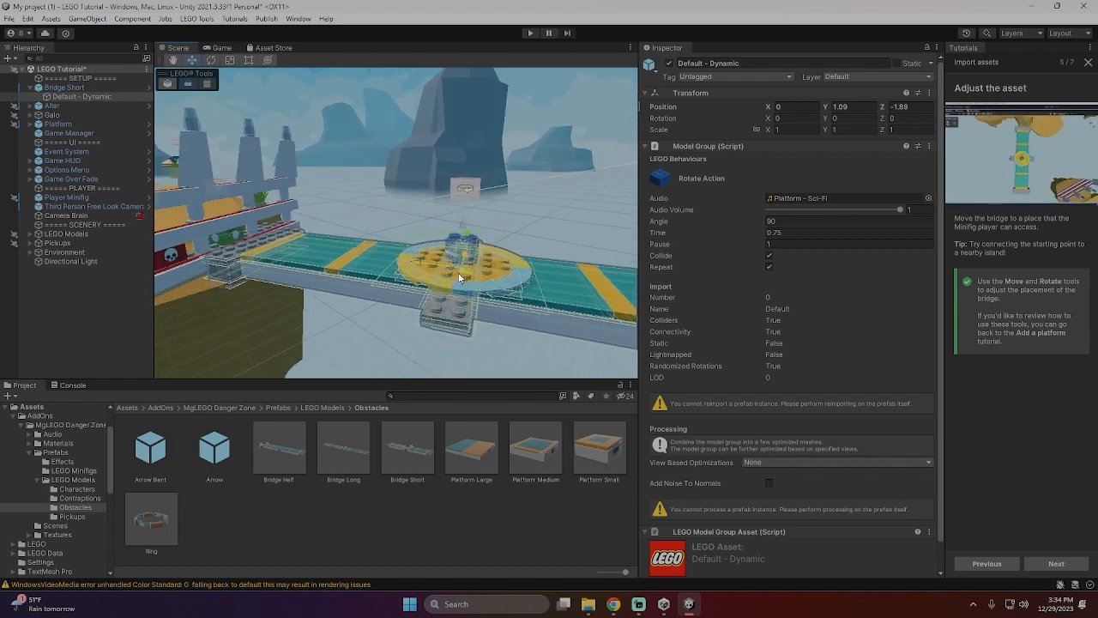
{"action": "mouse_move", "coordinate": [459, 273]}
{"action": "left_mouse_down"}
{"action": "mouse_move", "coordinate": [446, 288]}
{"action": "mouse_move", "coordinate": [460, 287]}
{"action": "left_mouse_up"}
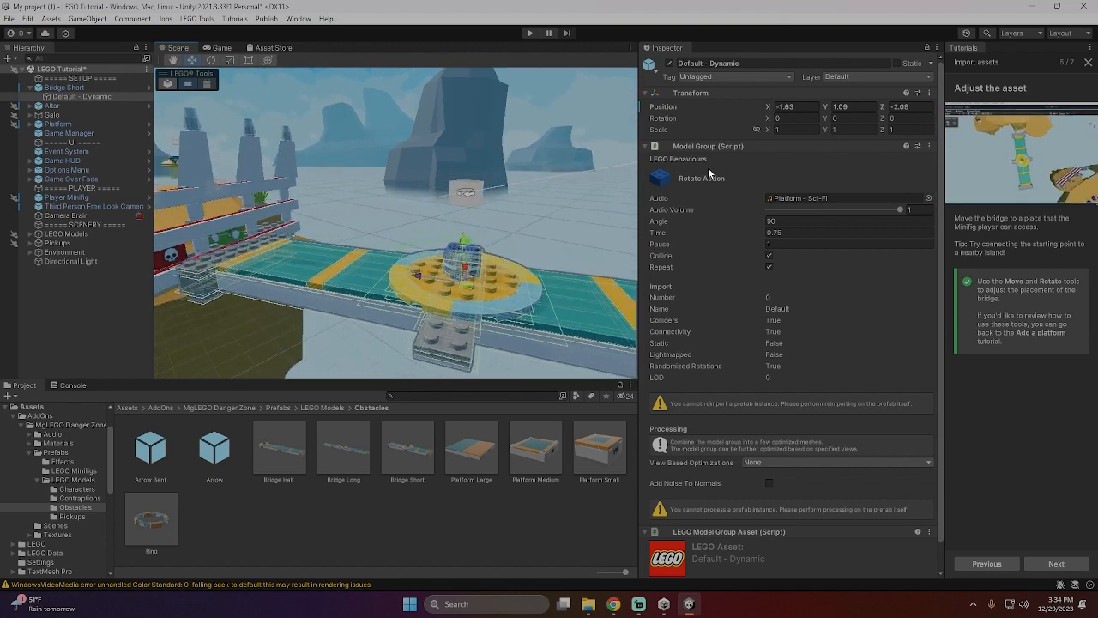
{"action": "key", "text": "space"}
{"action": "key", "text": "space"}
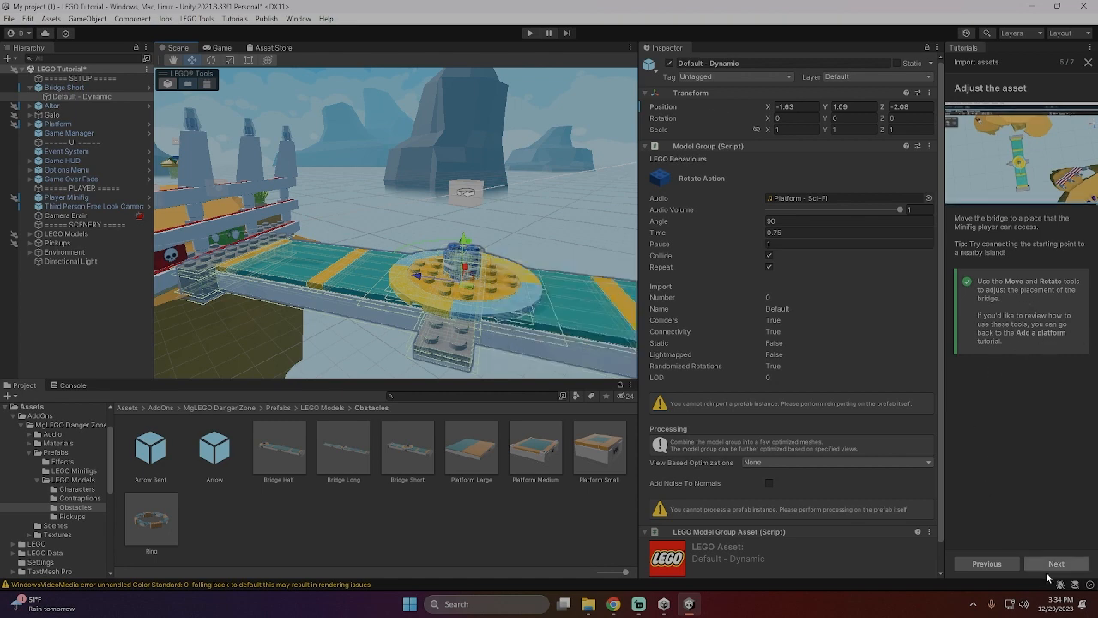
- Advance to the tutorial's Playtest the asset page, start the game and run the Minifig across the rotating bridge to the fenced island
{"action": "left_click", "coordinate": [1045, 562]}
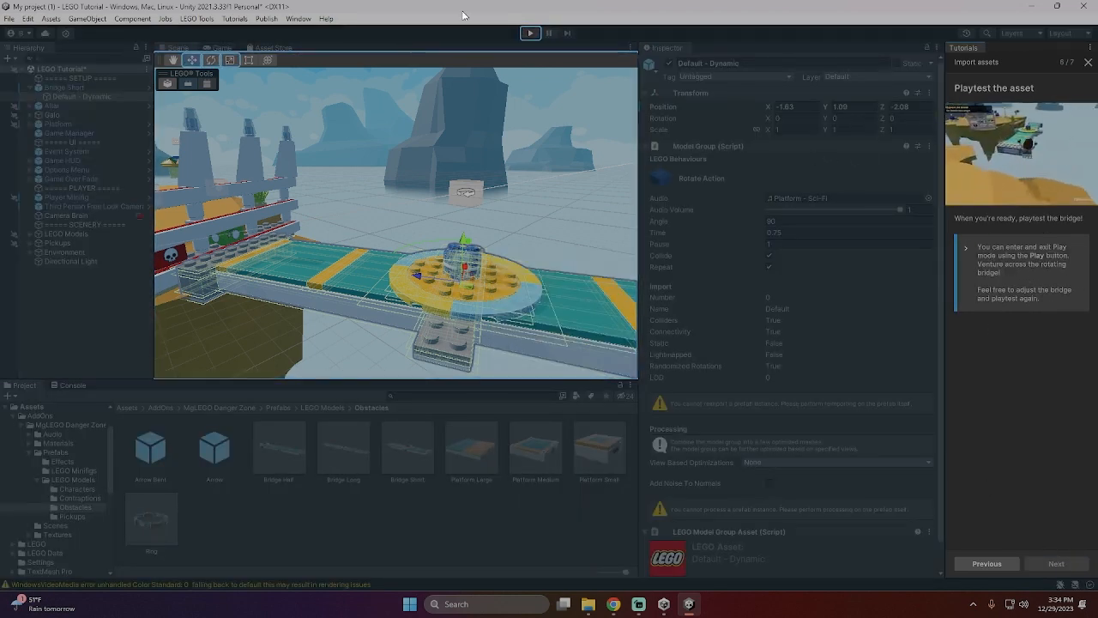
{"action": "left_click", "coordinate": [530, 33]}
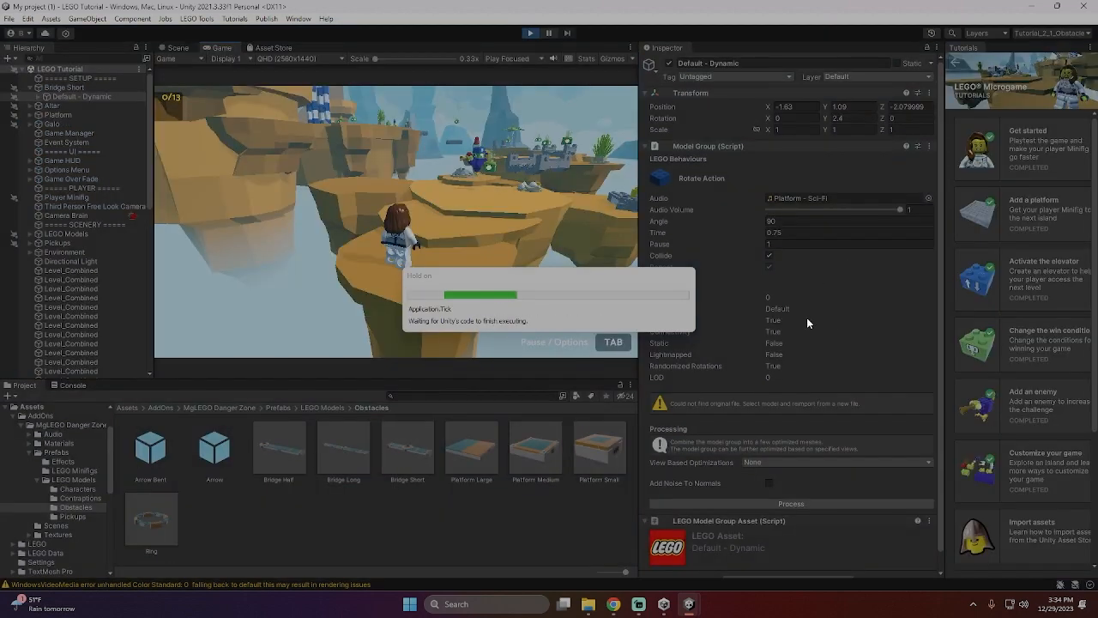
{"action": "key", "text": "w"}
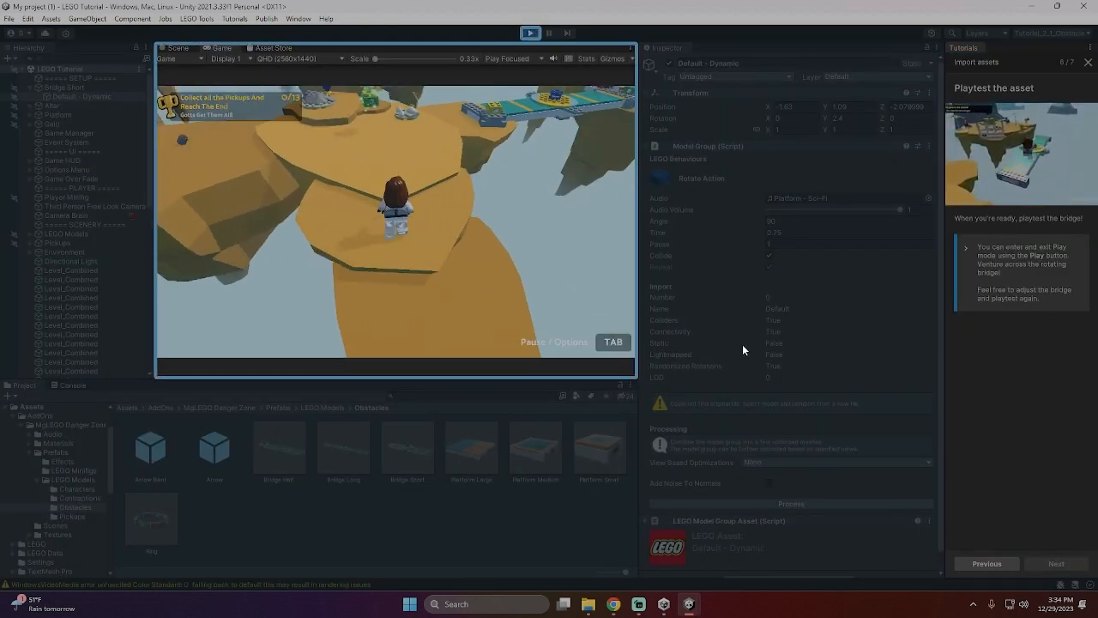
{"action": "key", "text": "w"}
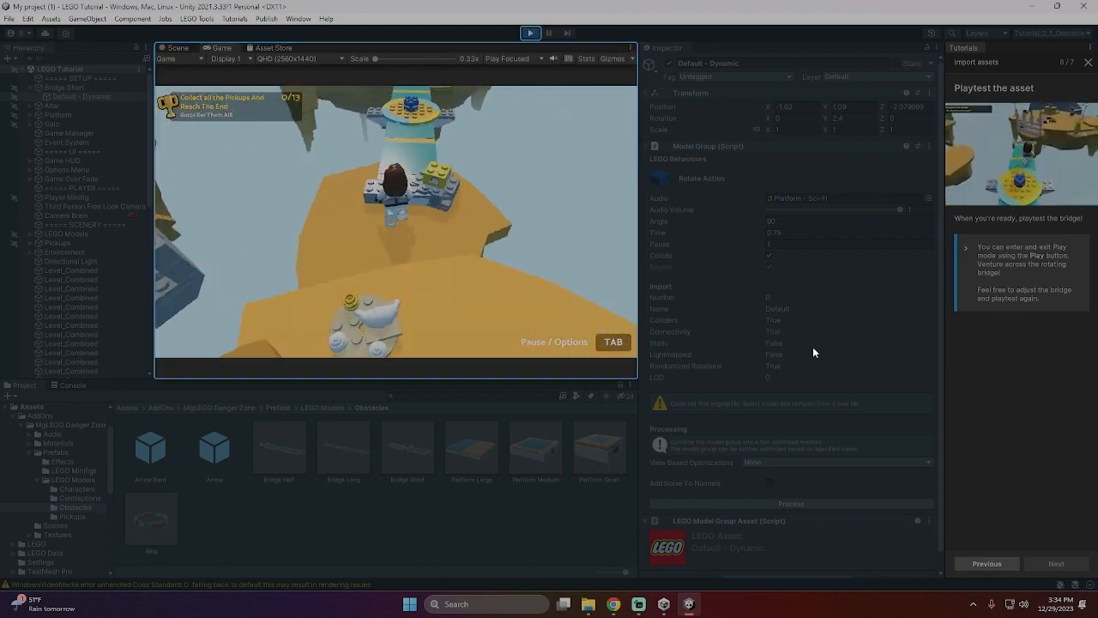
{"action": "key", "text": "w"}
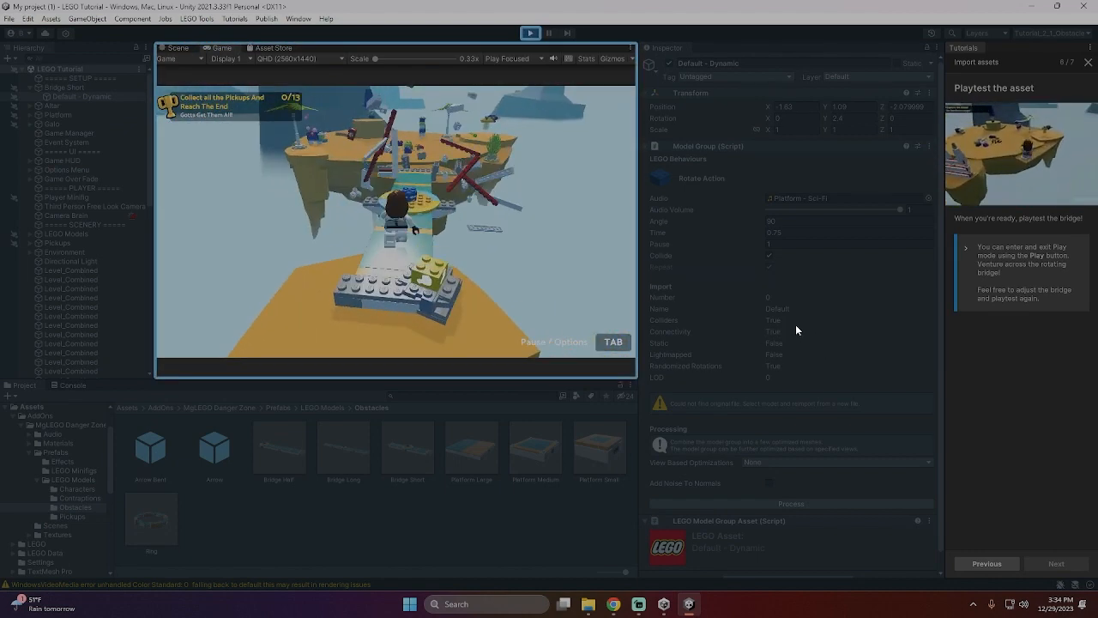
{"action": "key", "text": "w"}
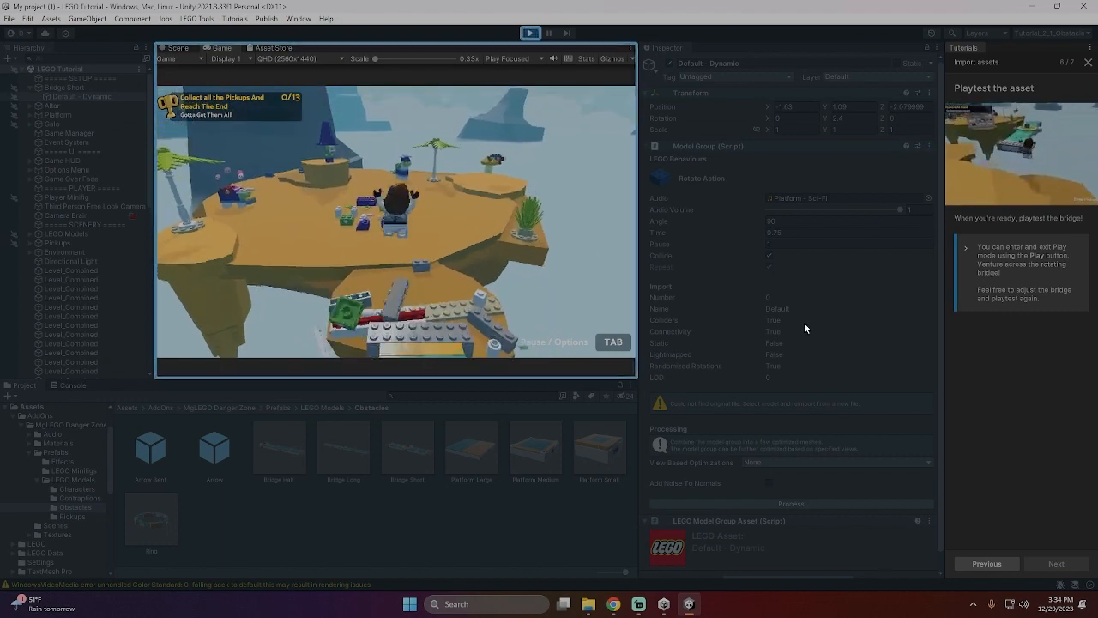
{"action": "key", "text": "w"}
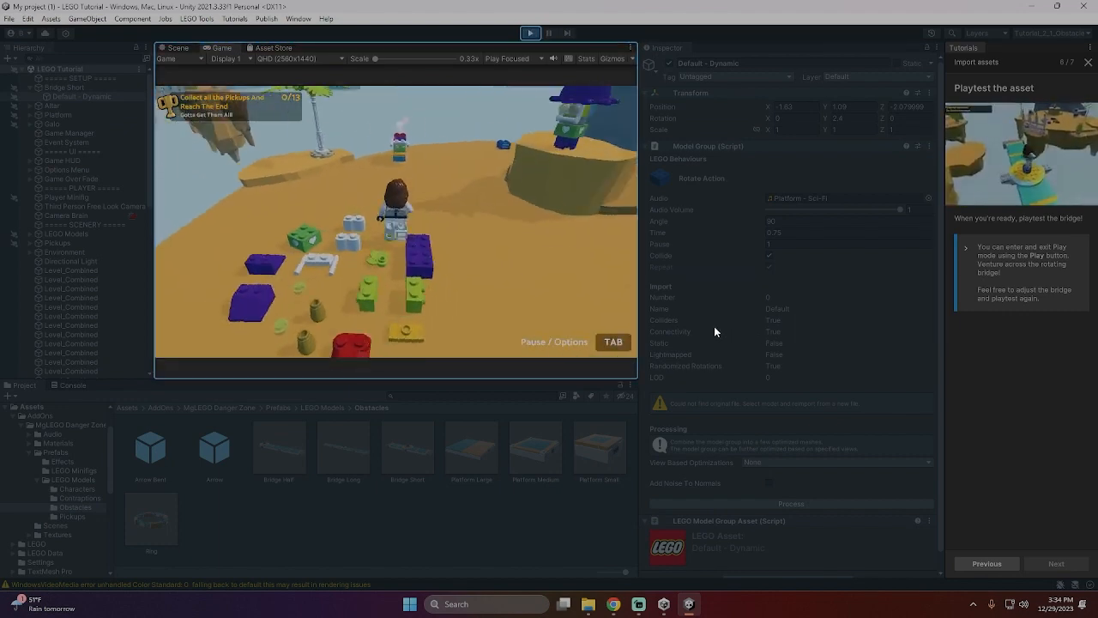
- Explore the far island with the Minifig, jumping onto its enemies and props, and exit Play mode
{"action": "key", "text": "w"}
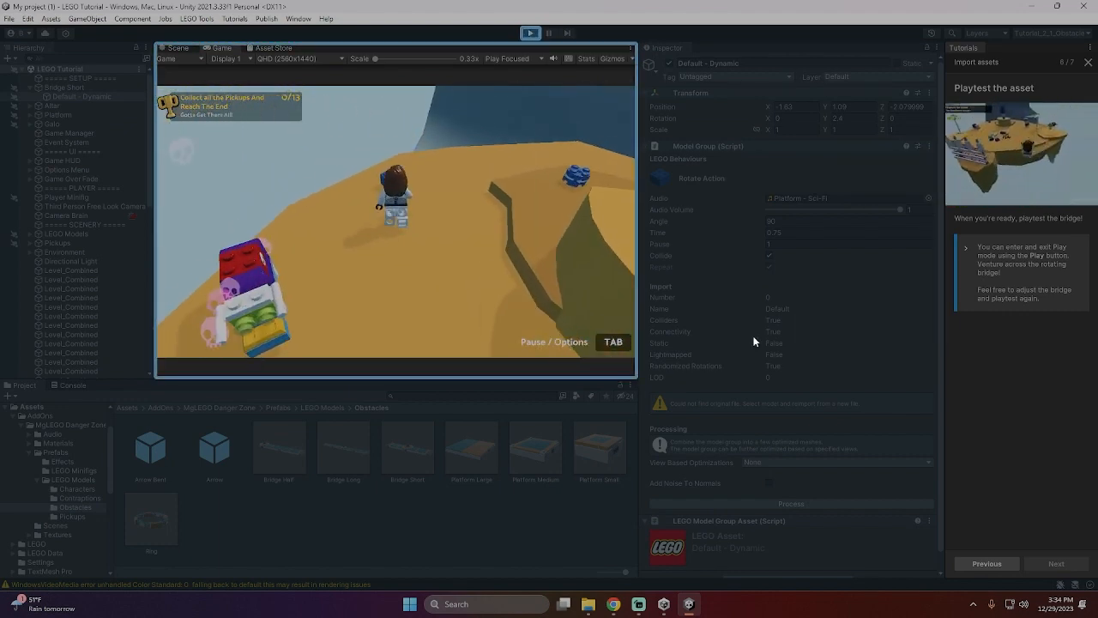
{"action": "key", "text": "w"}
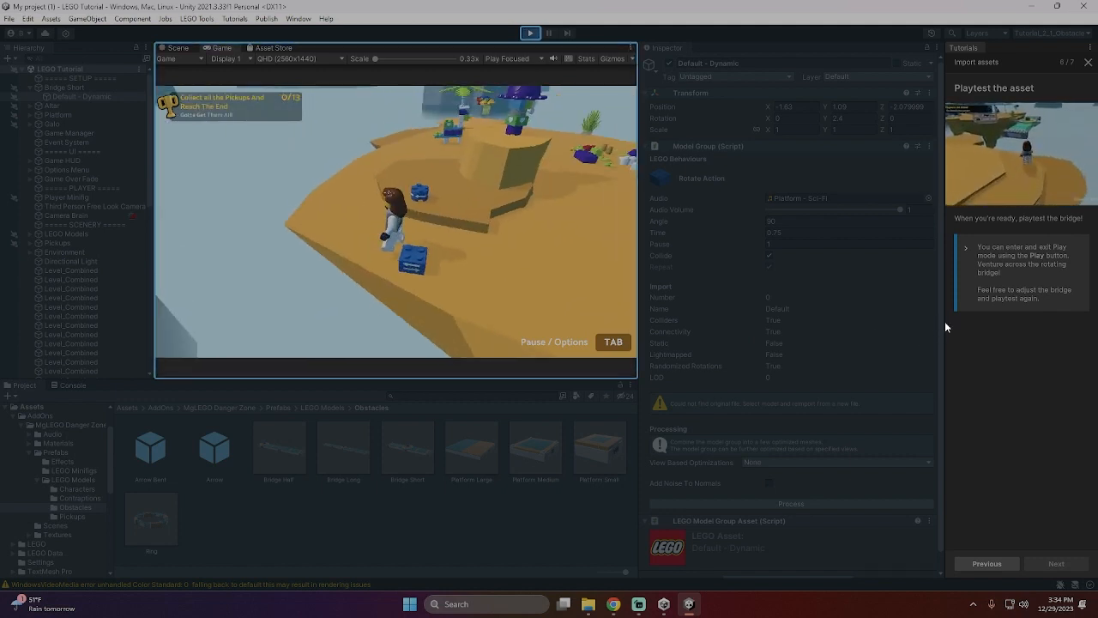
{"action": "key", "text": "w"}
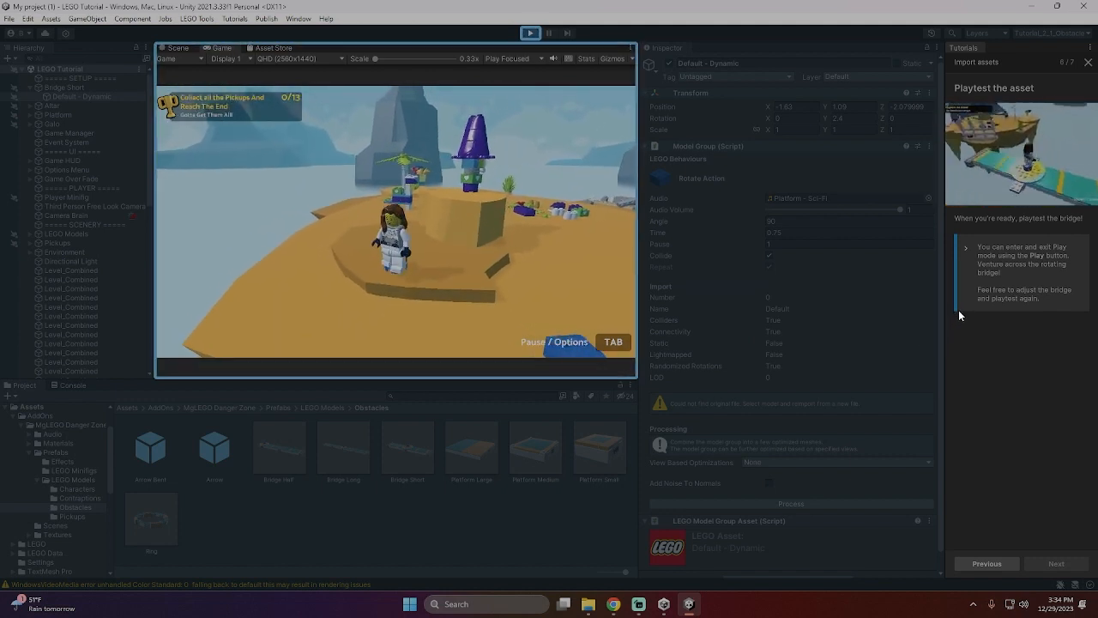
{"action": "key", "text": "w"}
{"action": "key", "text": "space"}
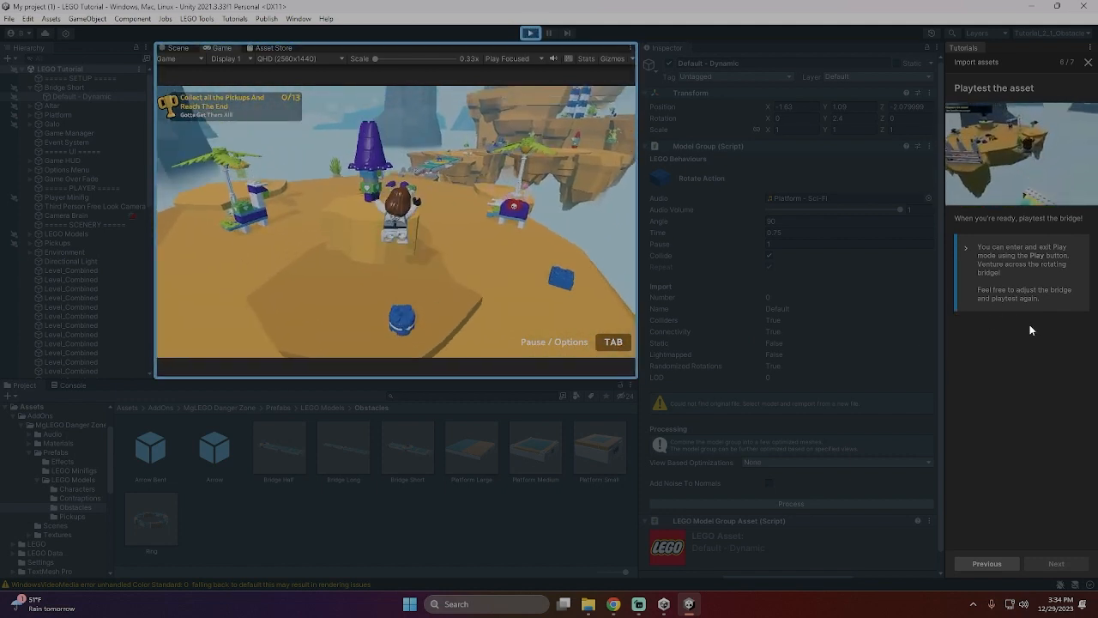
{"action": "key", "text": "w"}
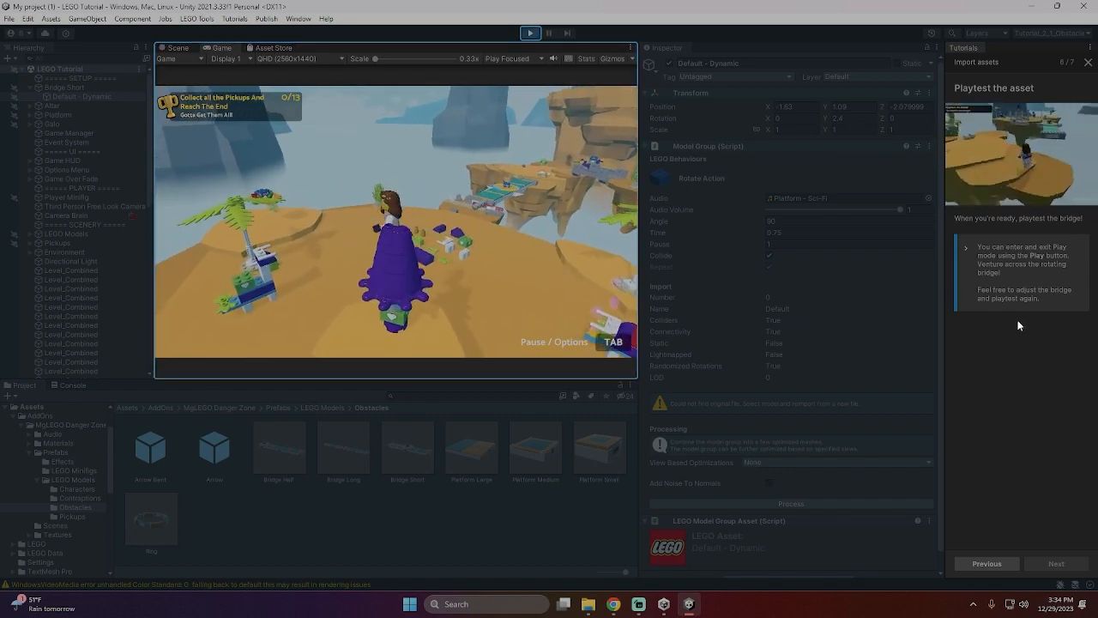
{"action": "key", "text": "w"}
{"action": "key", "text": "space"}
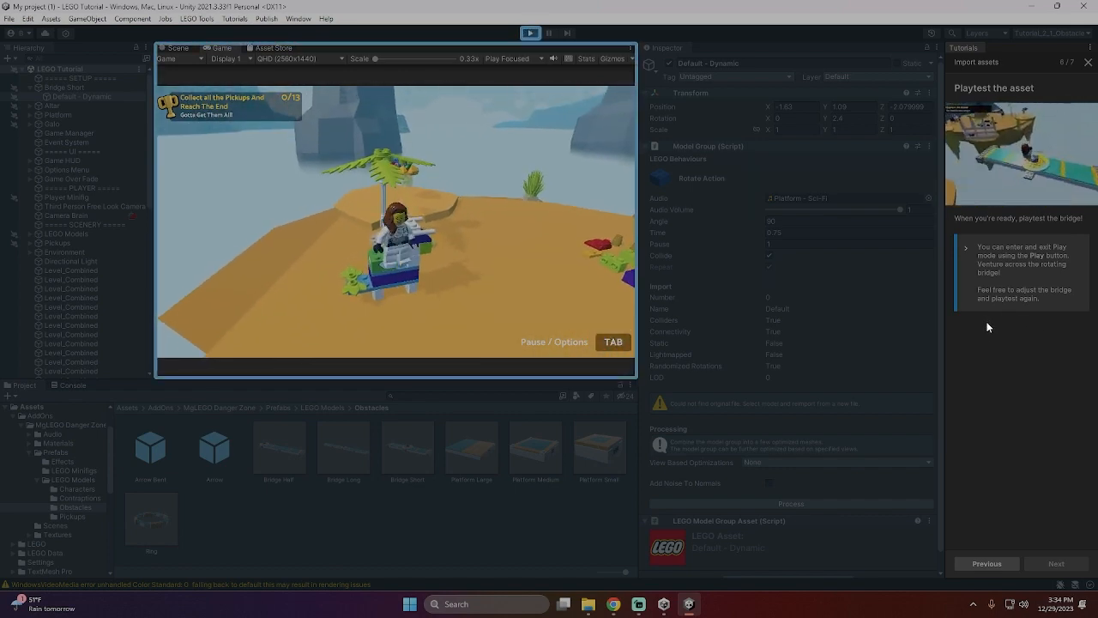
{"action": "key", "text": "w"}
{"action": "key", "text": "space"}
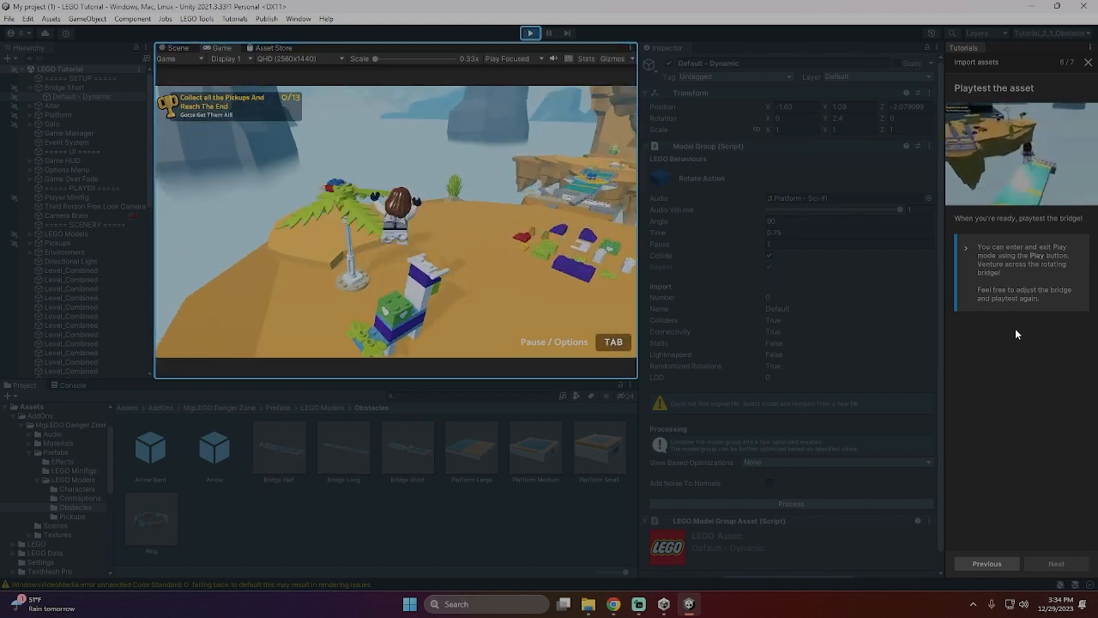
{"action": "key", "text": "w"}
{"action": "key", "text": "space"}
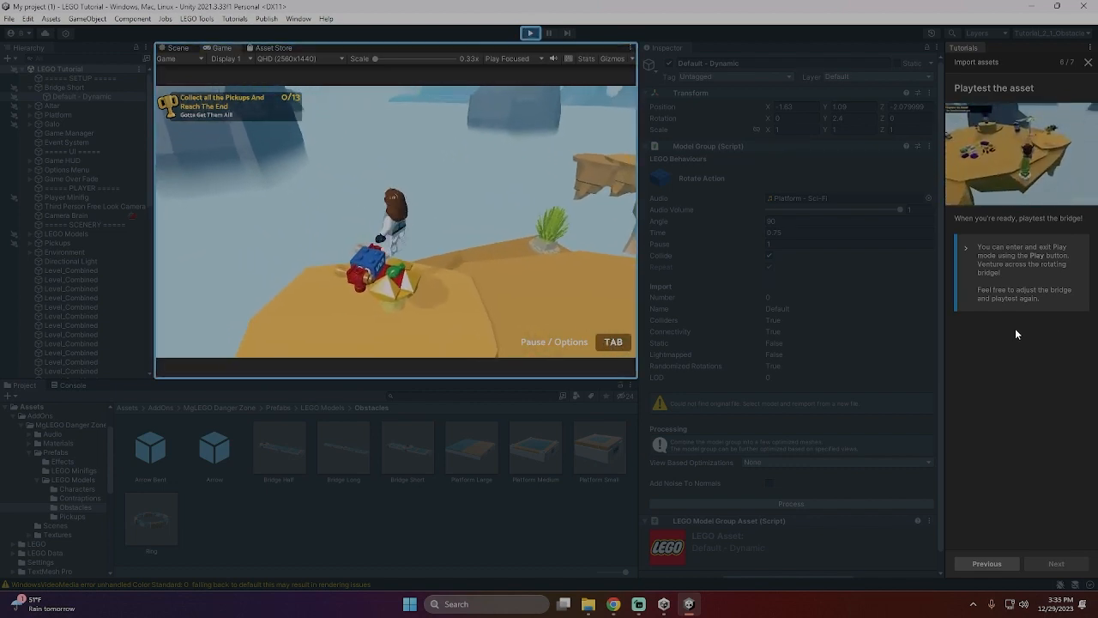
{"action": "key", "text": "s"}
{"action": "key", "text": "Tab"}
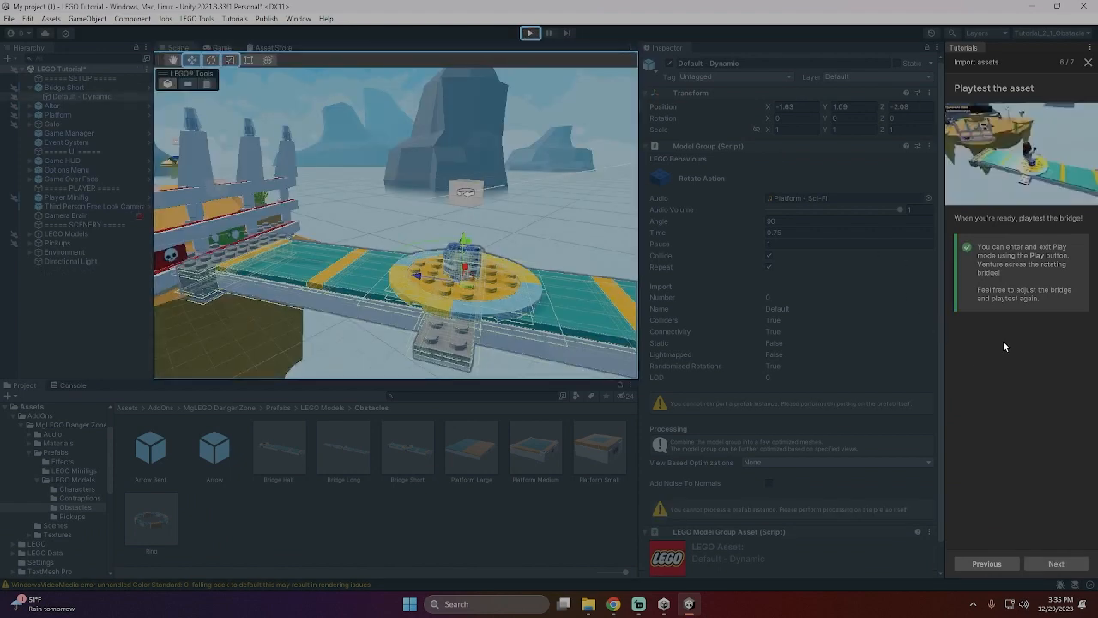
- Finish the Import assets tutorial, continue to Tutorial 8: Build and publish with the scene saved, and start it
{"action": "left_click", "coordinate": [1051, 566]}
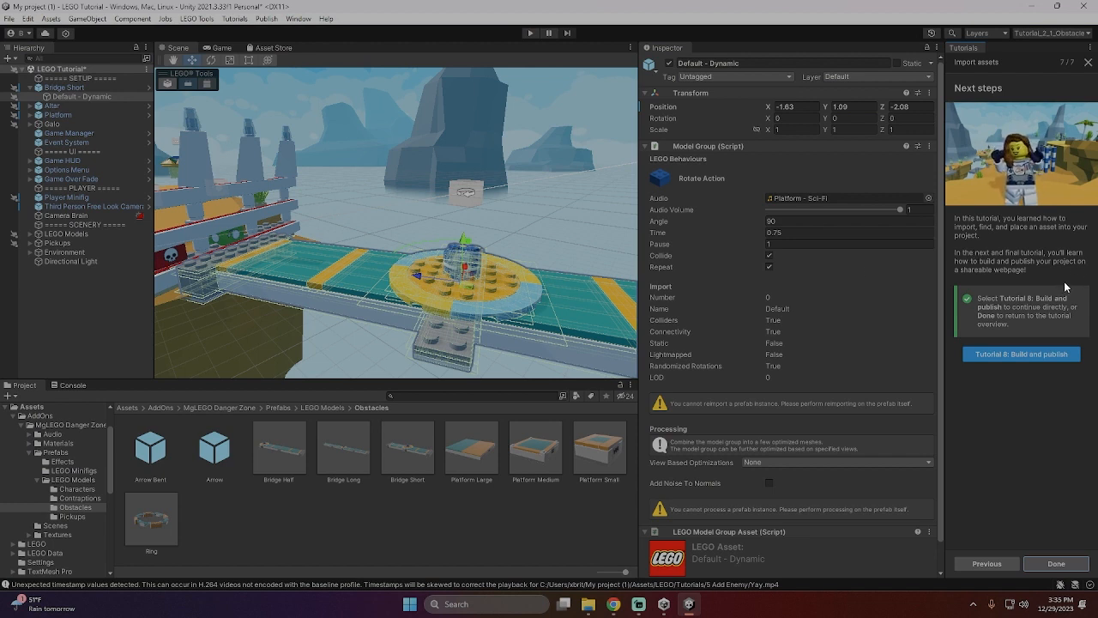
{"action": "left_click", "coordinate": [1022, 356]}
{"action": "left_click", "coordinate": [541, 326]}
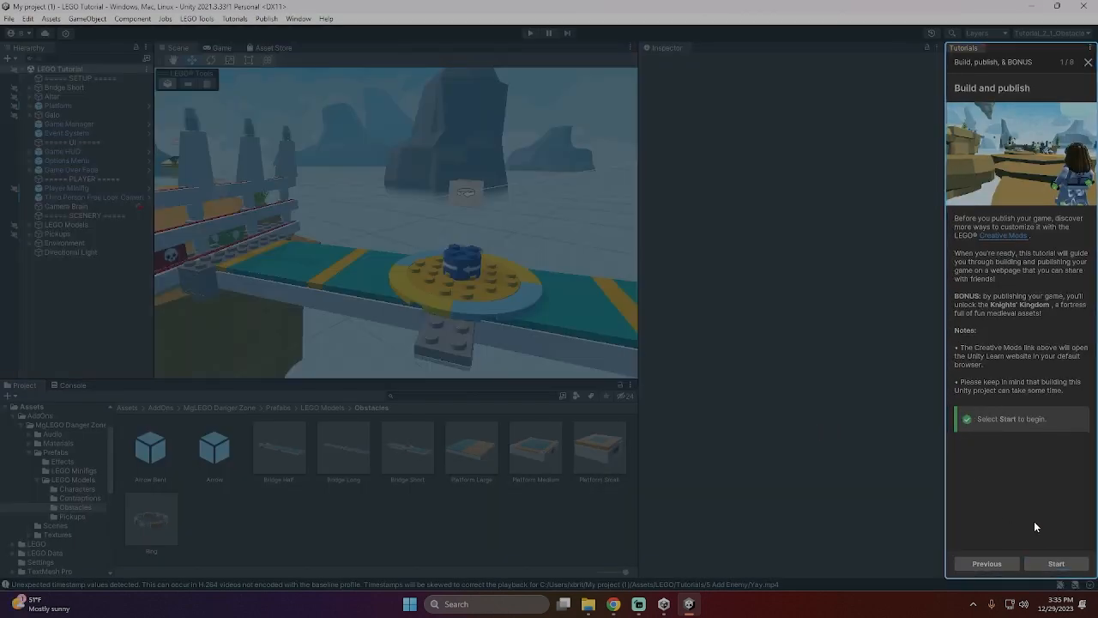
{"action": "left_click", "coordinate": [1054, 565]}
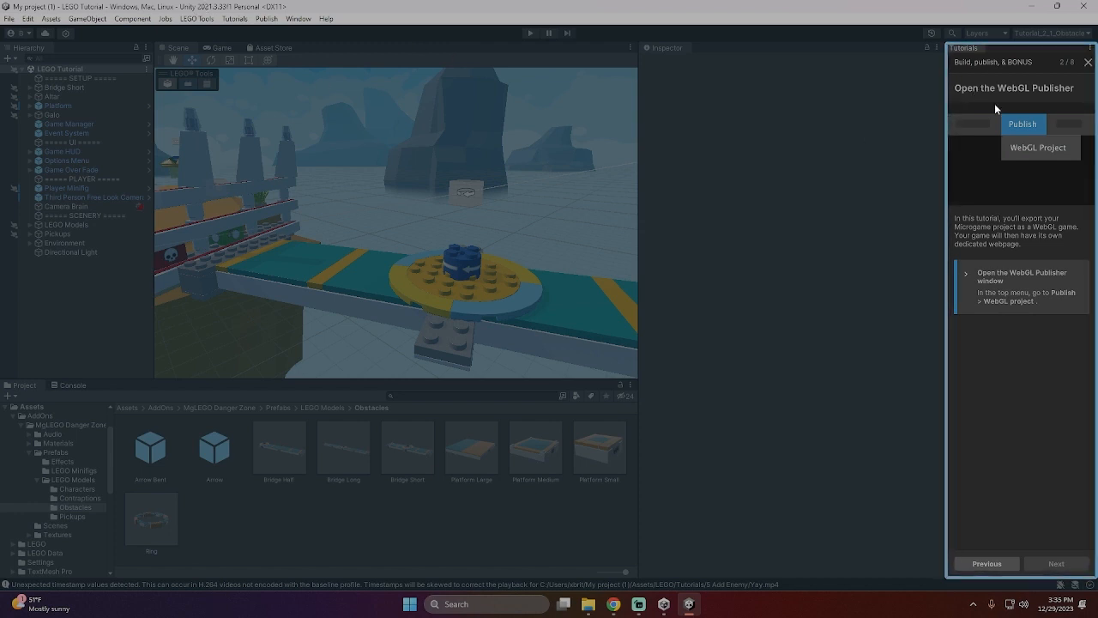
- Open the WebGL Publisher for the WebGL project and get started with publishing
{"action": "left_click", "coordinate": [268, 19]}
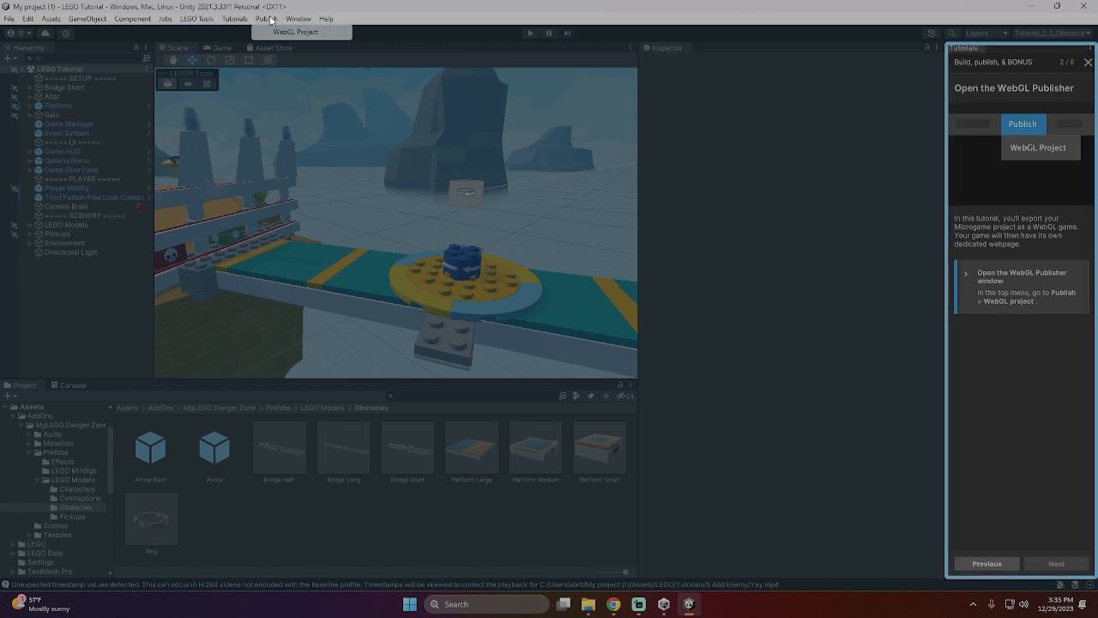
{"action": "left_click", "coordinate": [272, 31]}
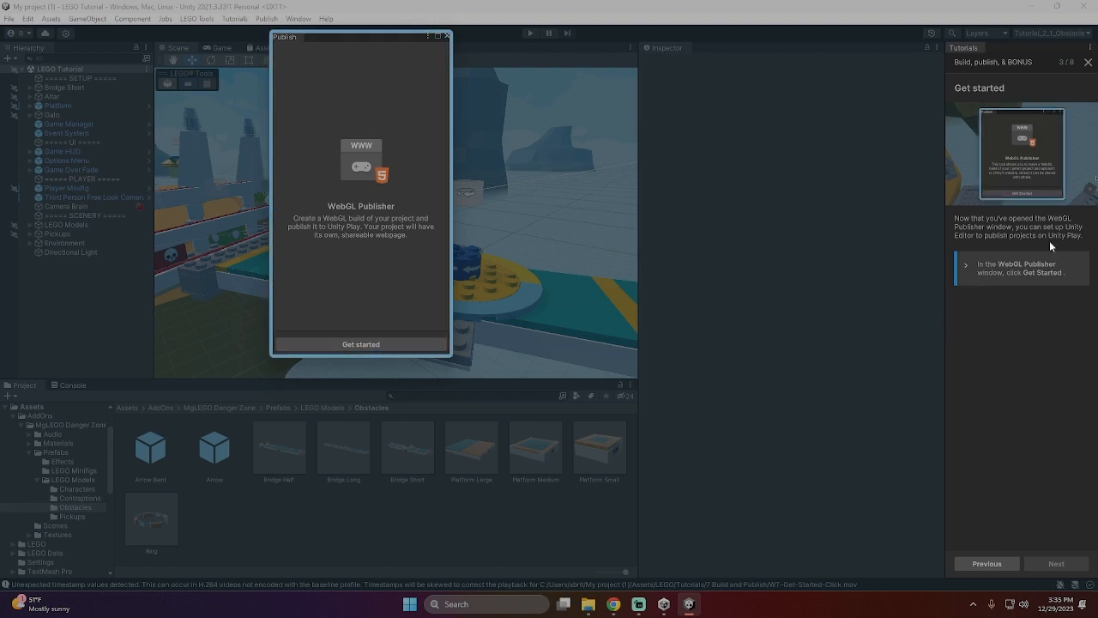
{"action": "left_click", "coordinate": [358, 344]}
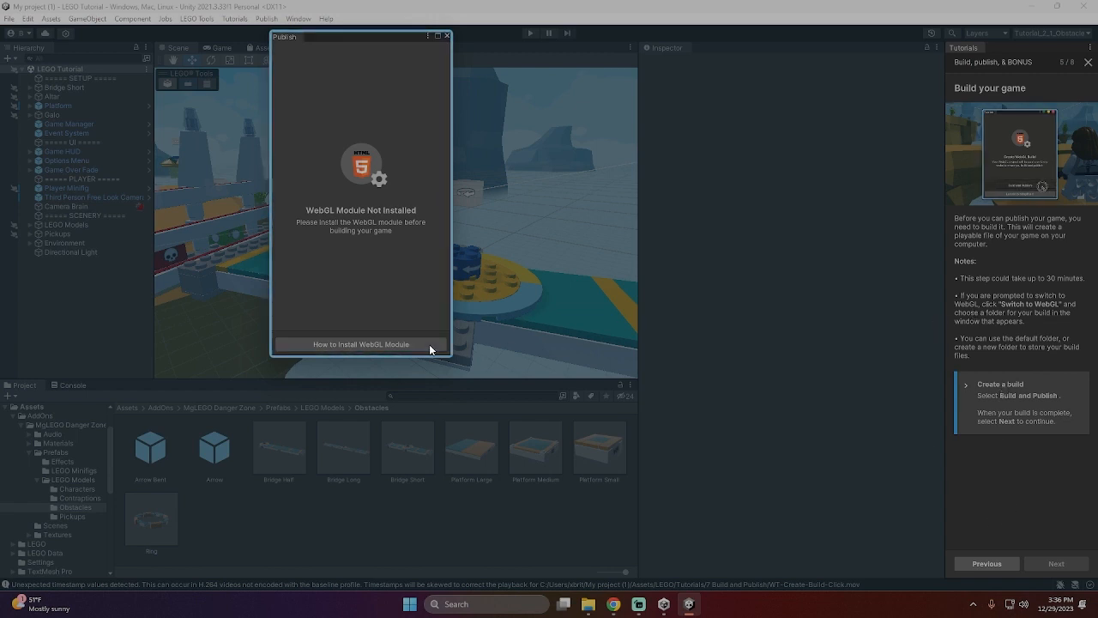
- Open the instructions for installing the WebGL module, examine the WebGL Build Support Verification section, and minimize the browser
{"action": "left_click", "coordinate": [354, 345]}
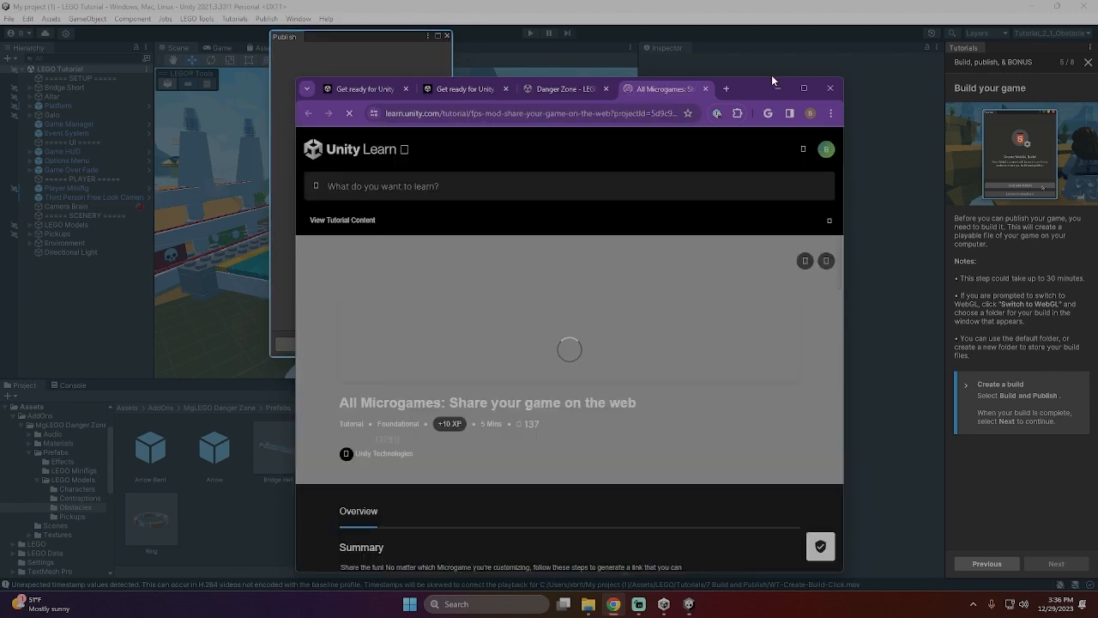
{"action": "scroll", "coordinate": [536, 404], "scroll_direction": "down", "scroll_amount": 3}
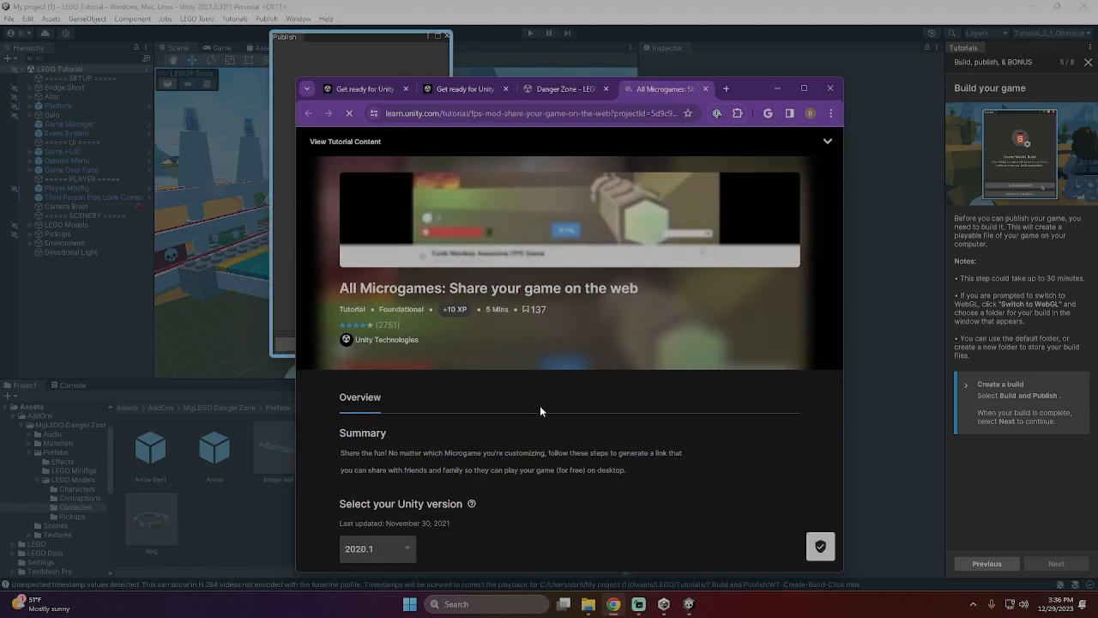
{"action": "scroll", "coordinate": [530, 457], "scroll_direction": "down", "scroll_amount": 8}
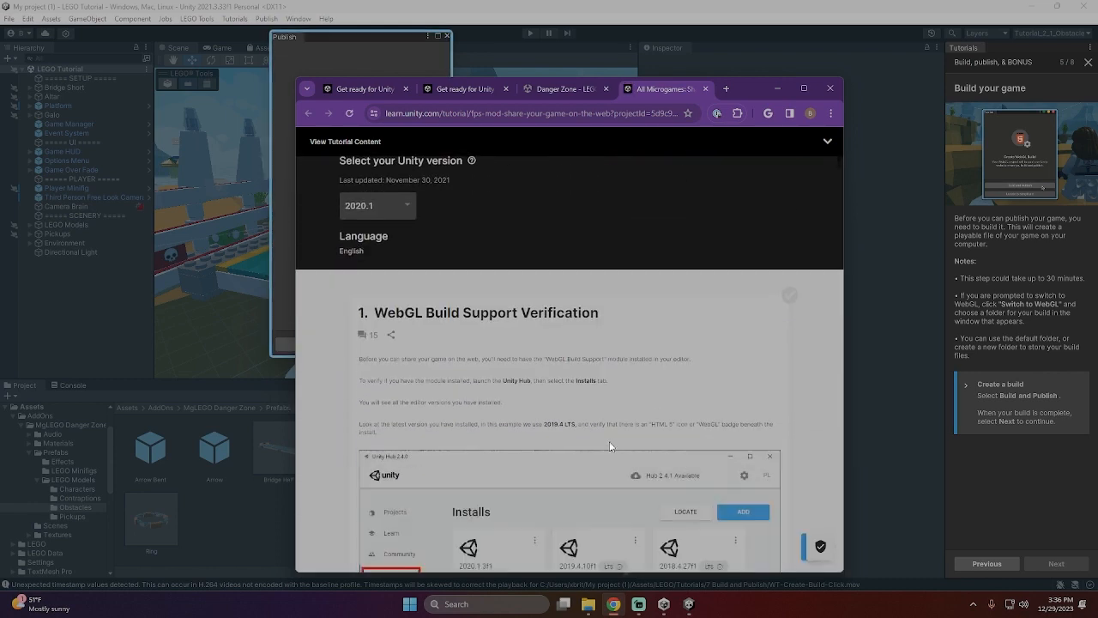
{"action": "scroll", "coordinate": [463, 341], "scroll_direction": "up", "scroll_amount": 1}
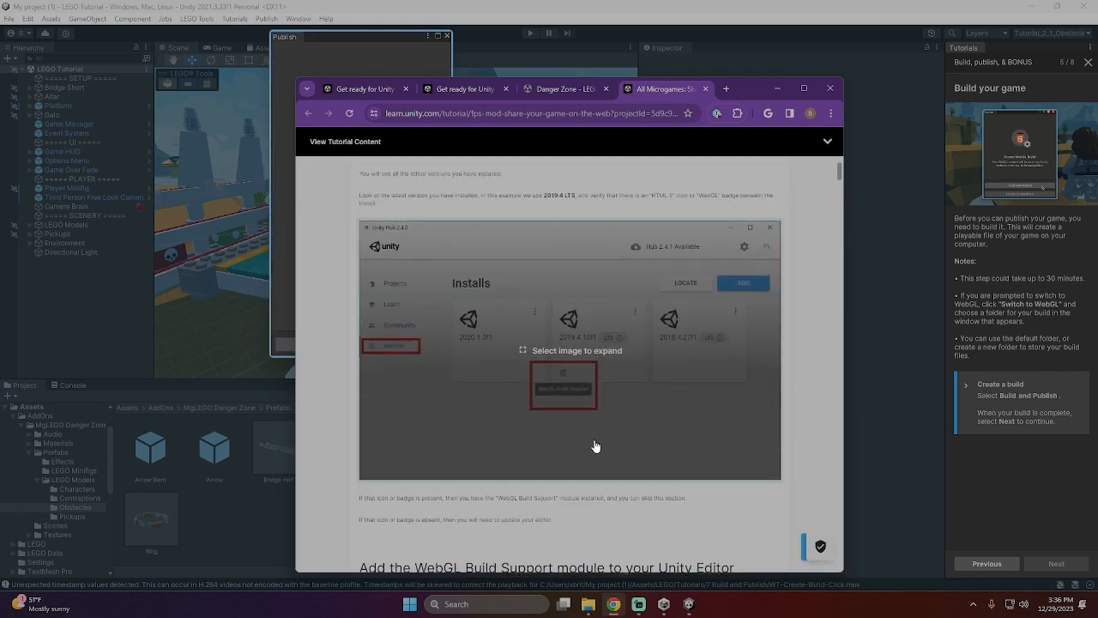
{"action": "scroll", "coordinate": [585, 442], "scroll_direction": "up", "scroll_amount": 1}
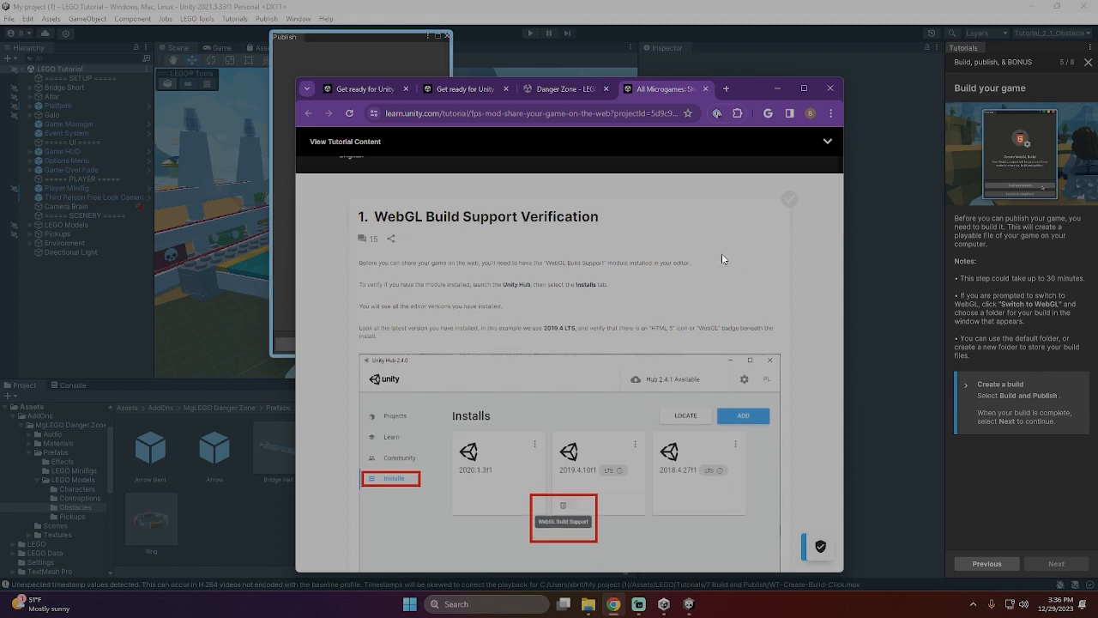
{"action": "scroll", "coordinate": [722, 255], "scroll_direction": "up", "scroll_amount": 3}
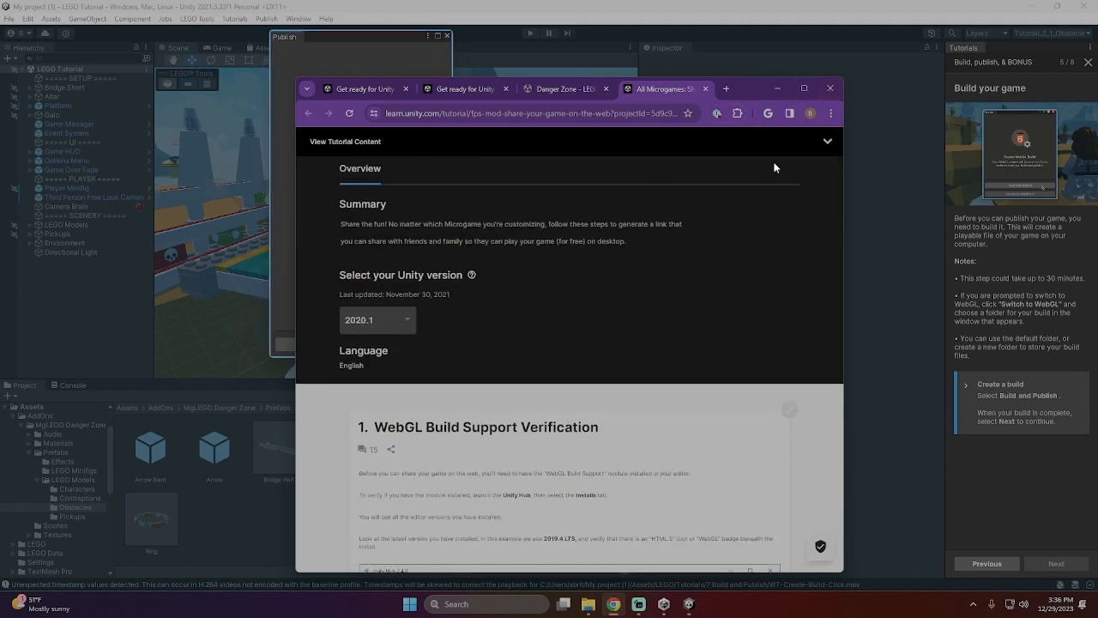
{"action": "left_click", "coordinate": [779, 88]}
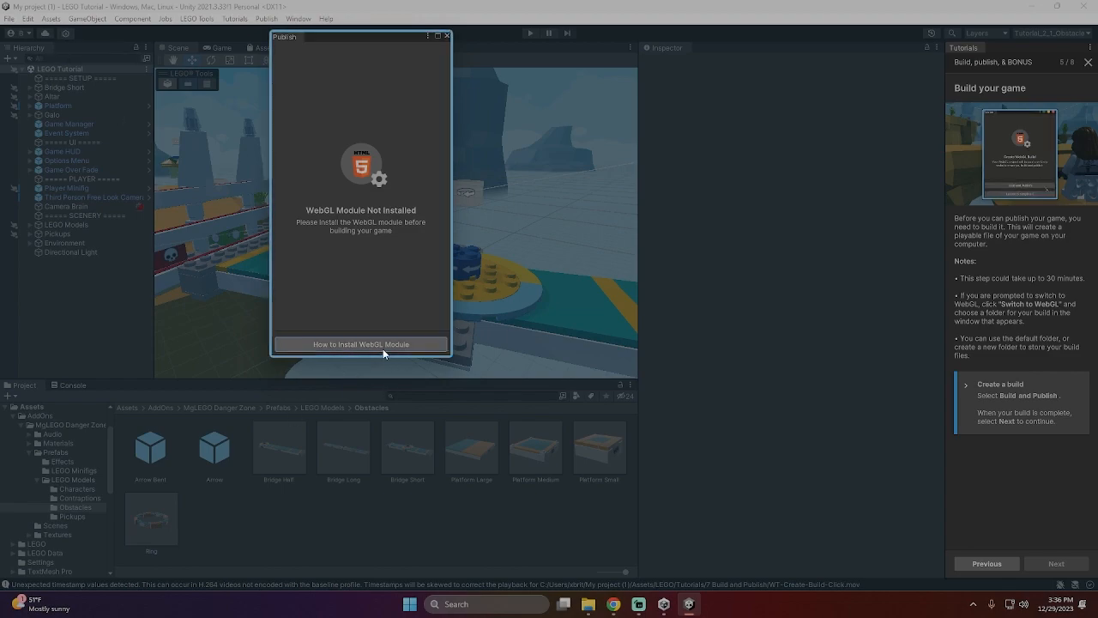
- Switch to Unity Hub, search the installs for "webgl" across official releases and pre-releases, and clear the search to show all installs
{"action": "left_click", "coordinate": [663, 604]}
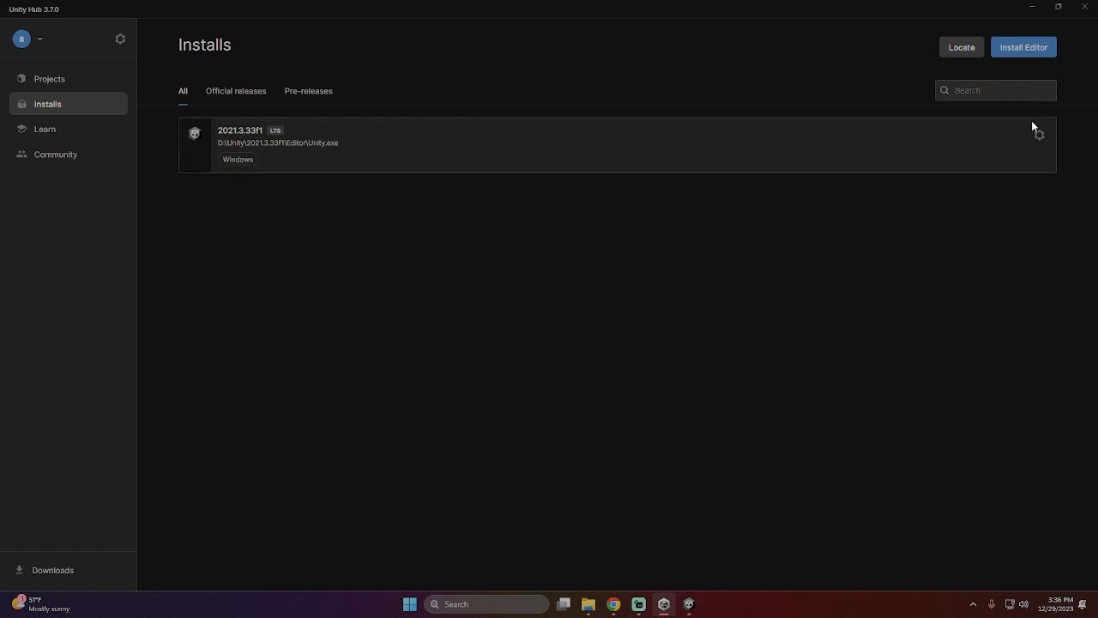
{"action": "type", "text": "webgl"}
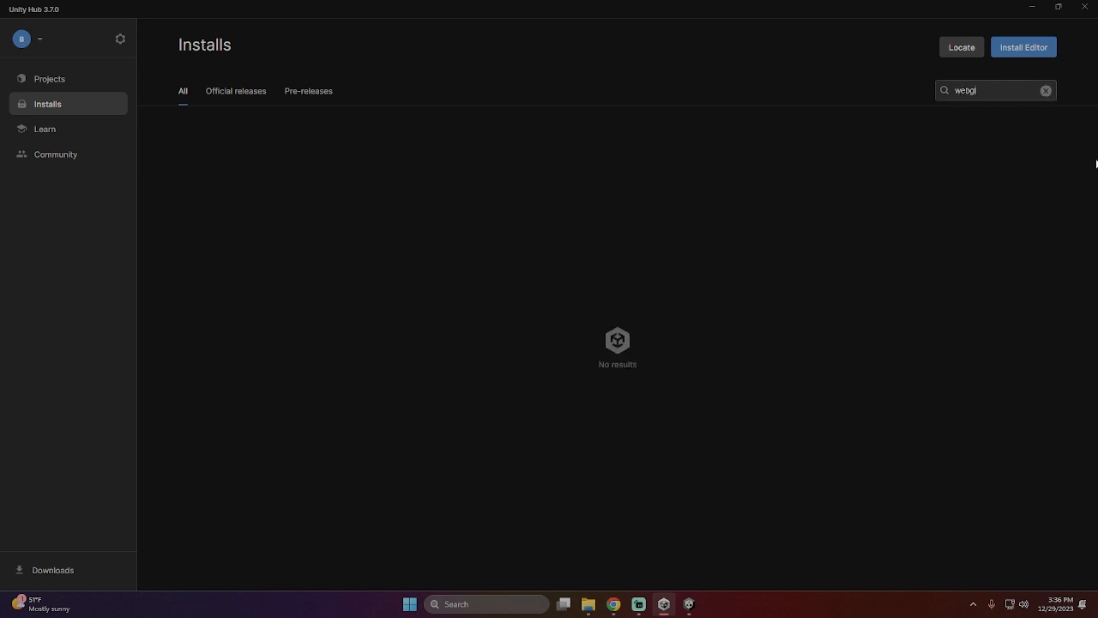
{"action": "left_click", "coordinate": [242, 90]}
{"action": "left_click", "coordinate": [319, 91]}
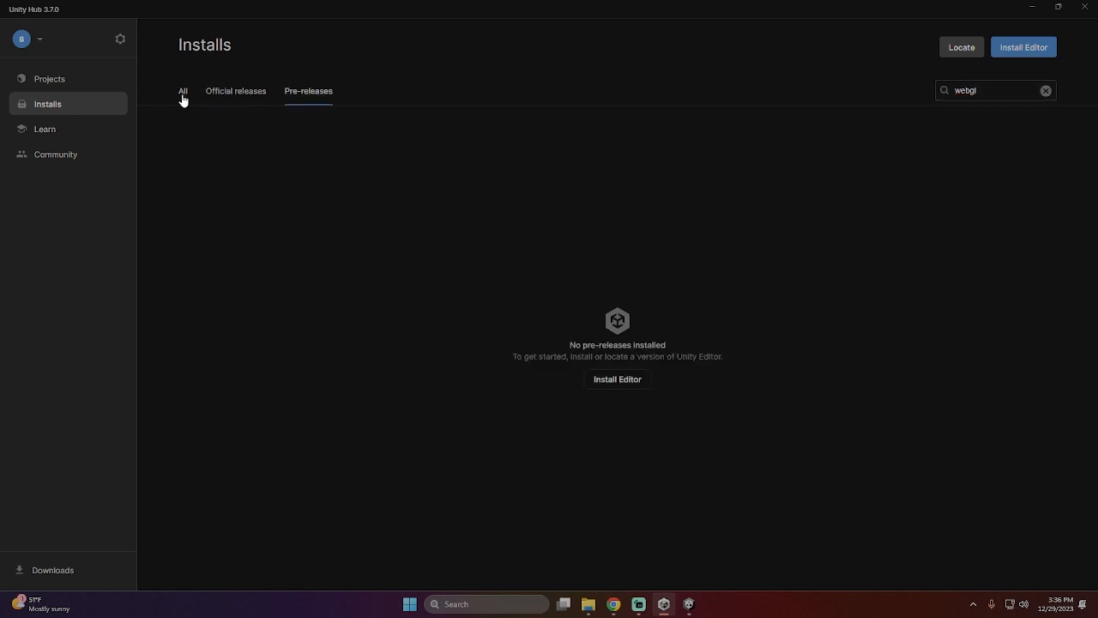
{"action": "left_click", "coordinate": [183, 93]}
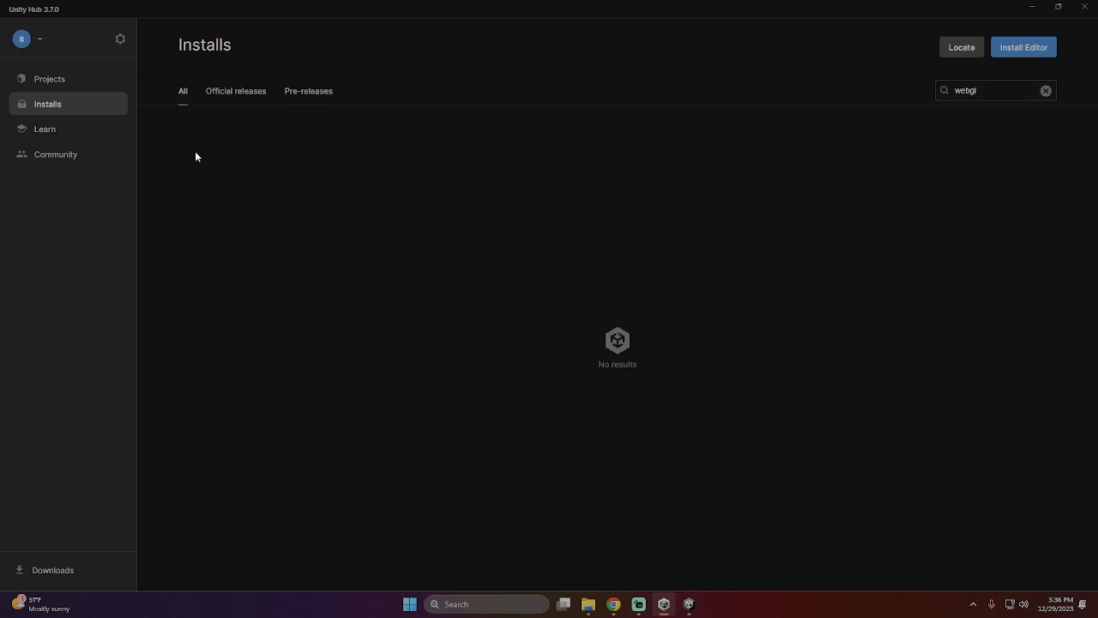
{"action": "left_click", "coordinate": [256, 91]}
{"action": "left_click", "coordinate": [309, 91]}
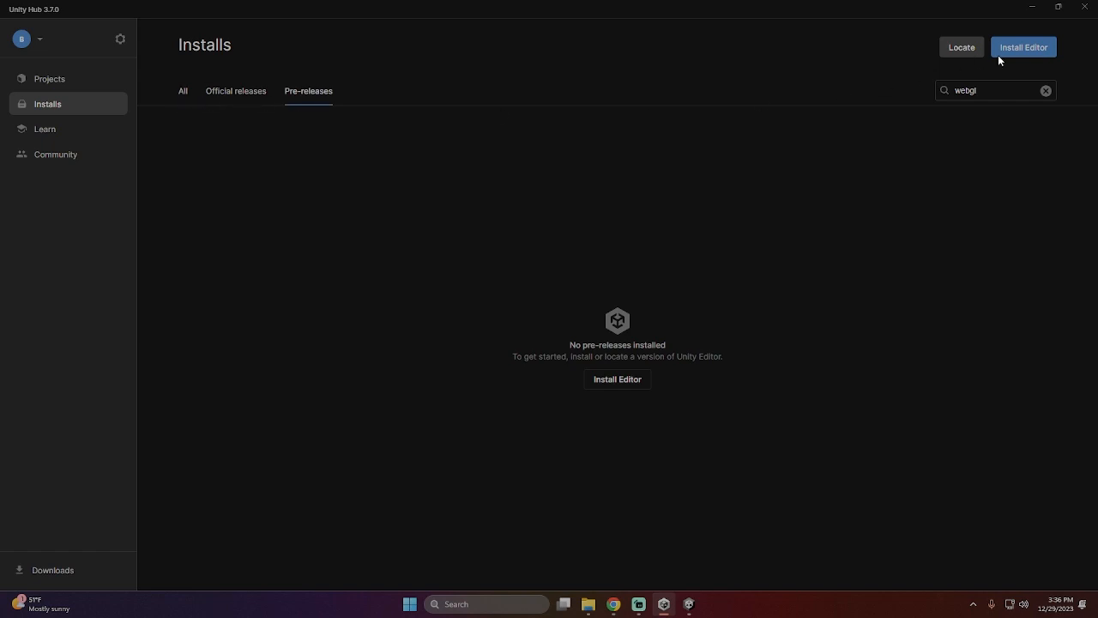
{"action": "left_click", "coordinate": [1046, 90]}
{"action": "left_click", "coordinate": [184, 93]}
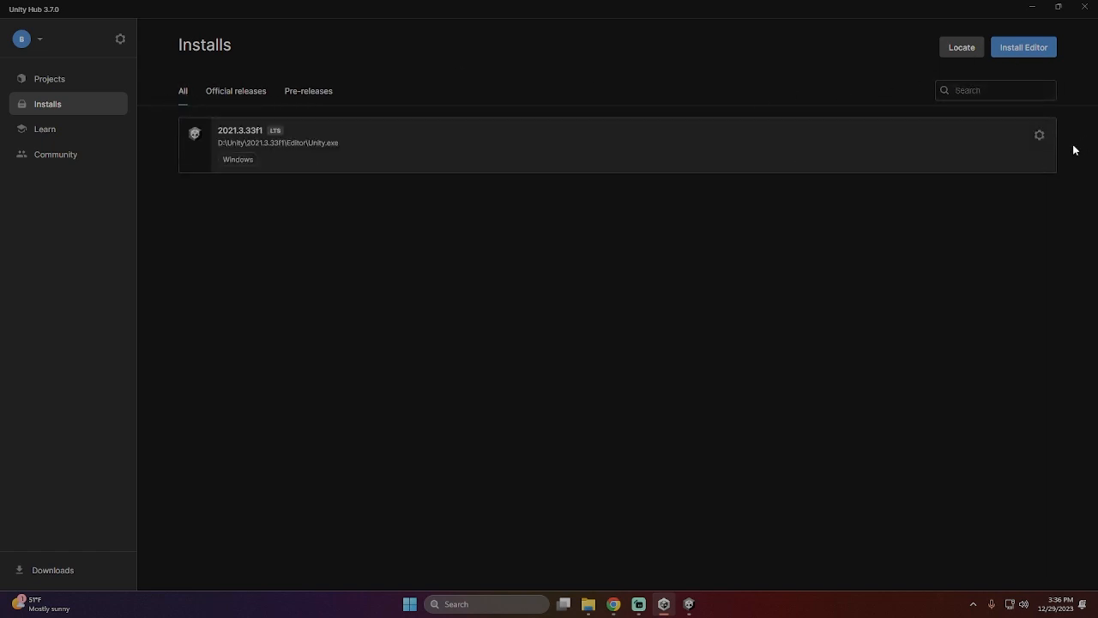
- Install the WebGL Build Support module for Unity 2021.3.33f1, accepting the Visual Studio license terms, and expand the active download's details
{"action": "left_click", "coordinate": [1039, 135]}
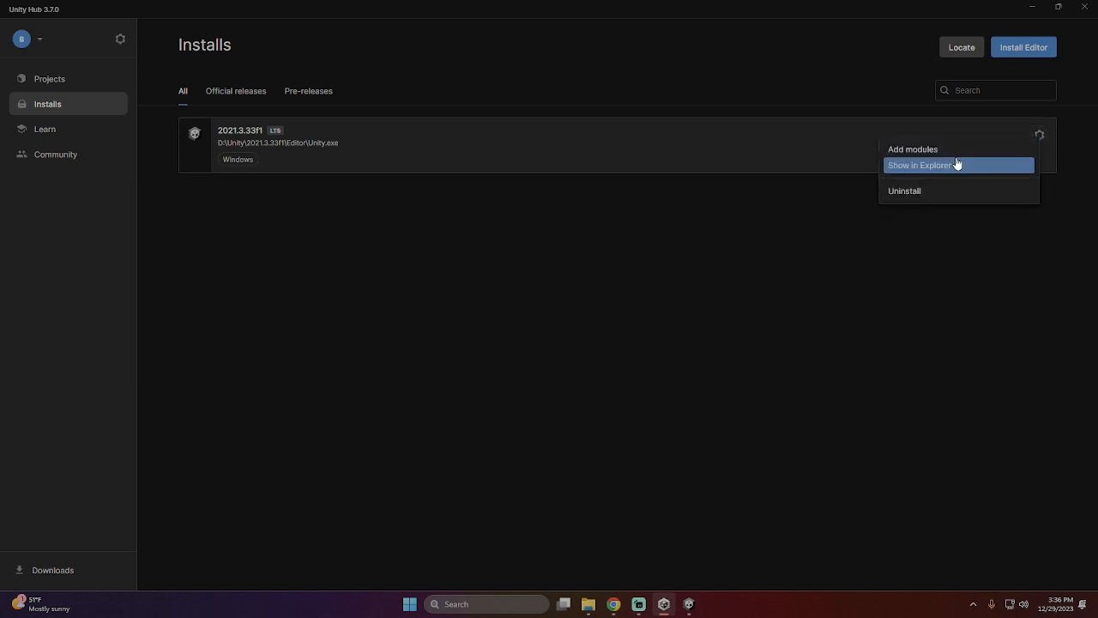
{"action": "left_click", "coordinate": [913, 149]}
{"action": "scroll", "coordinate": [545, 363], "scroll_direction": "down", "scroll_amount": 3}
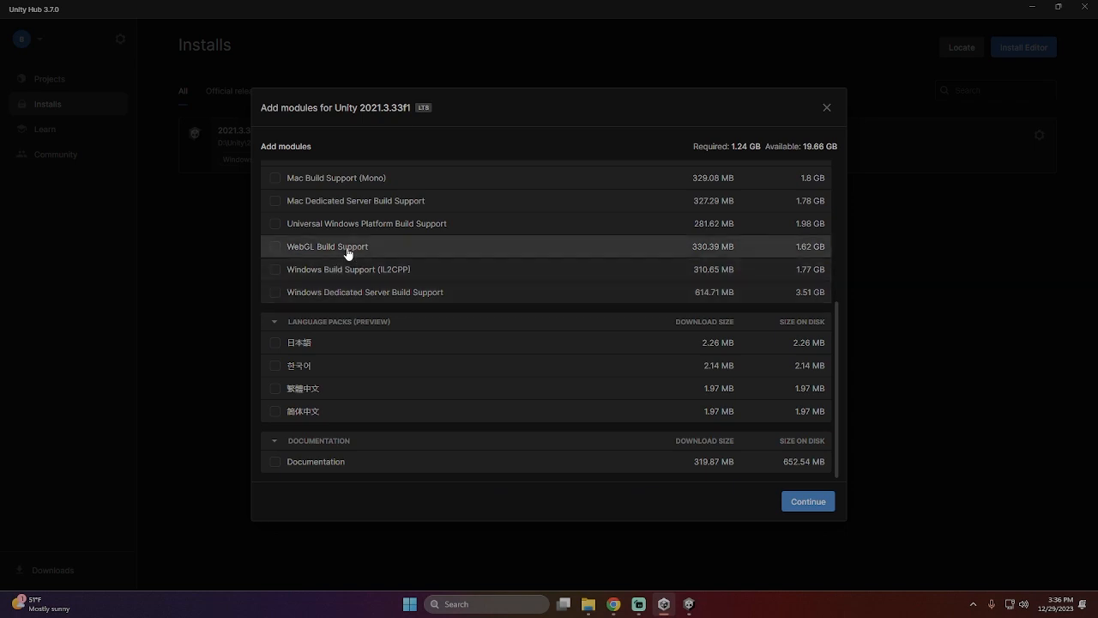
{"action": "left_click", "coordinate": [275, 247]}
{"action": "left_click", "coordinate": [809, 502]}
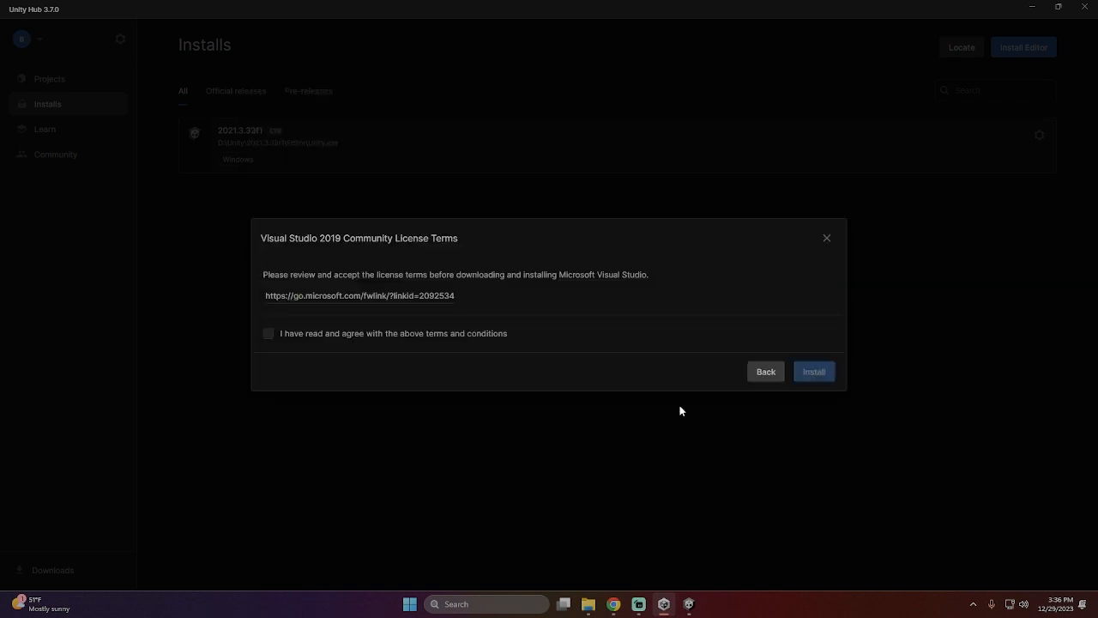
{"action": "left_click", "coordinate": [299, 334]}
{"action": "left_click", "coordinate": [813, 376]}
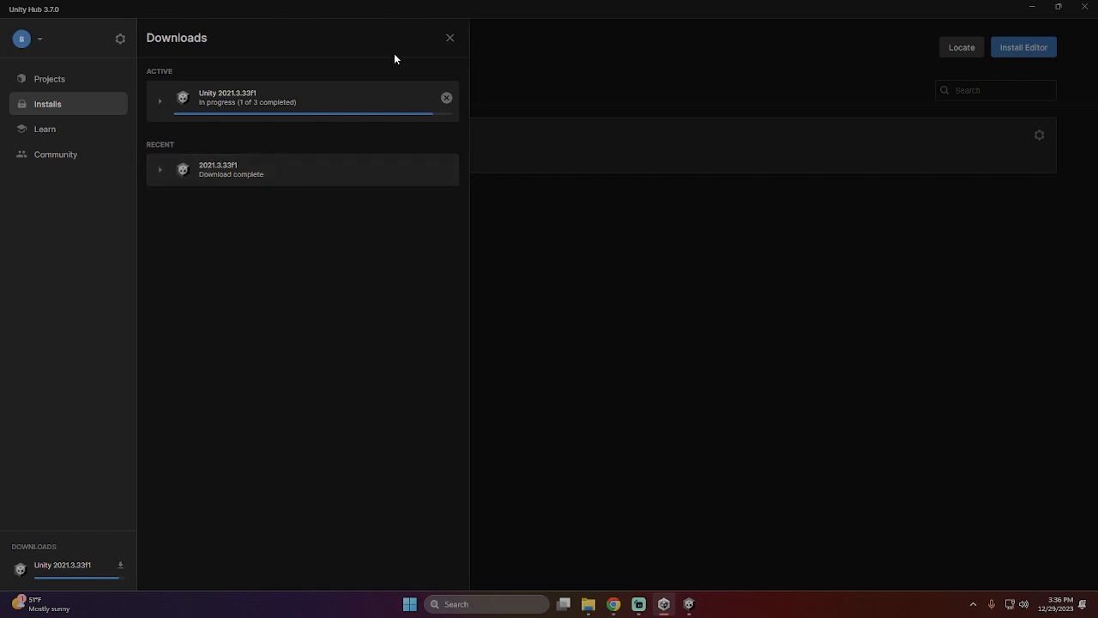
{"action": "left_click", "coordinate": [159, 102]}
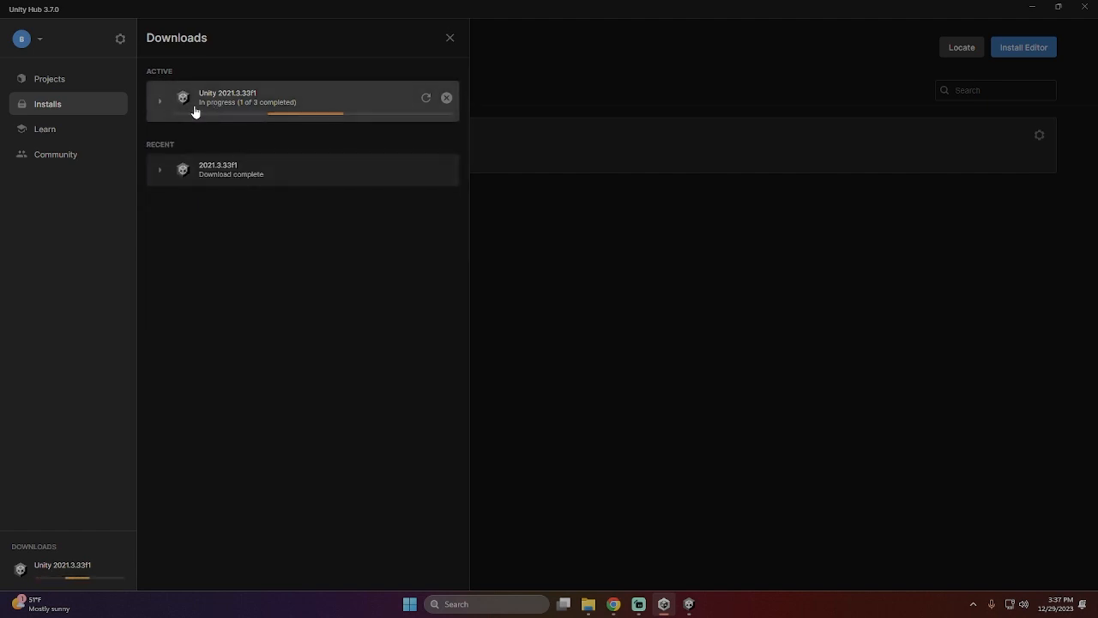
{"action": "left_click", "coordinate": [159, 104]}
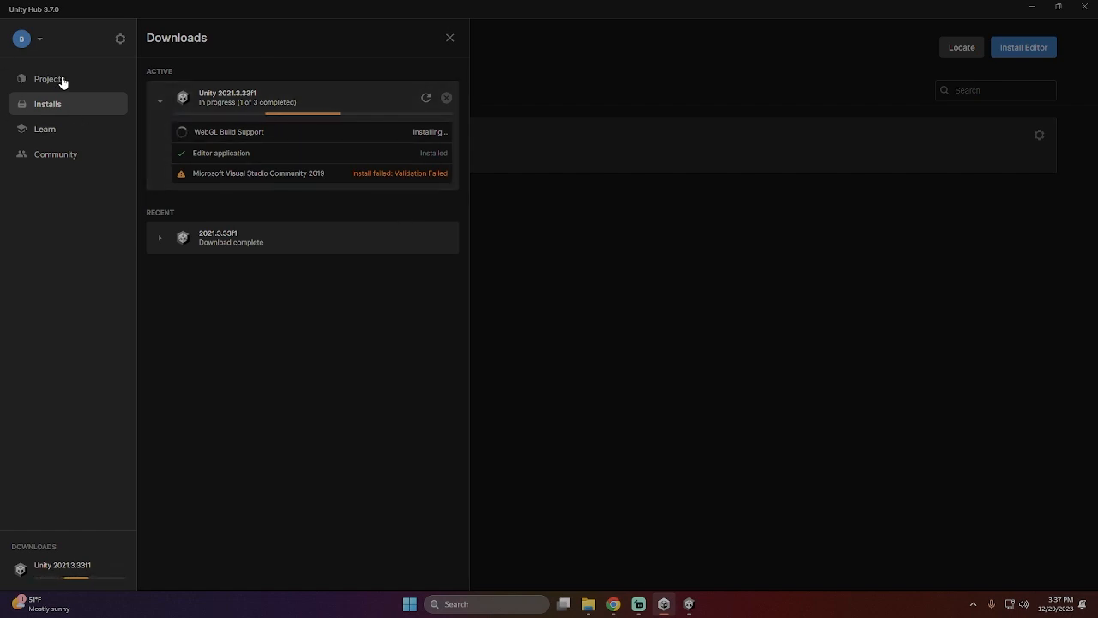
{"action": "left_click", "coordinate": [690, 603]}
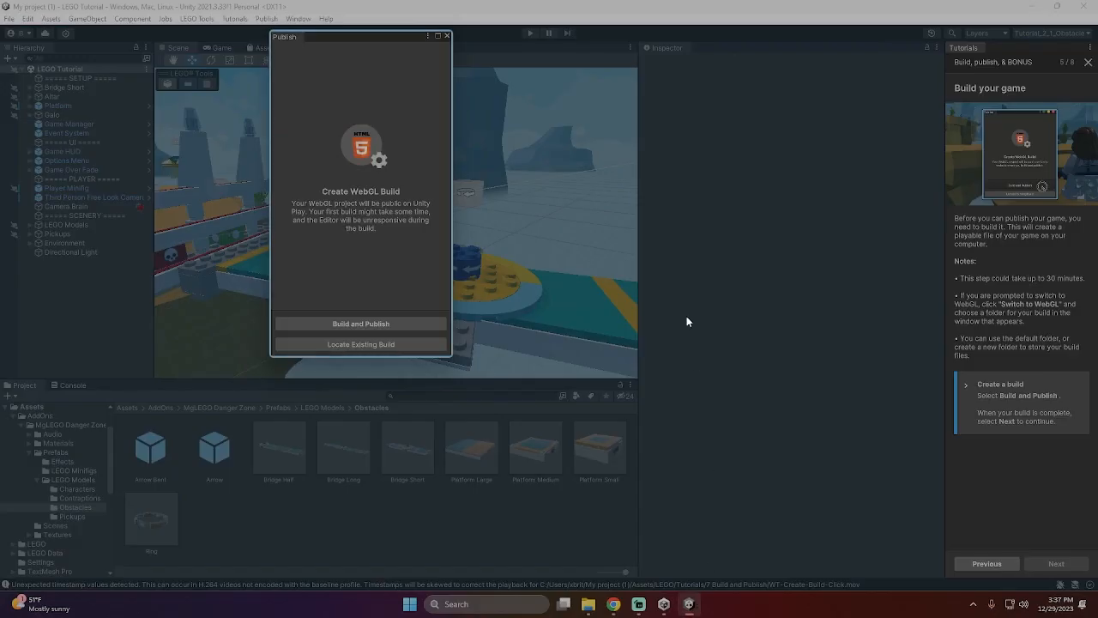
{"action": "left_click", "coordinate": [366, 324]}
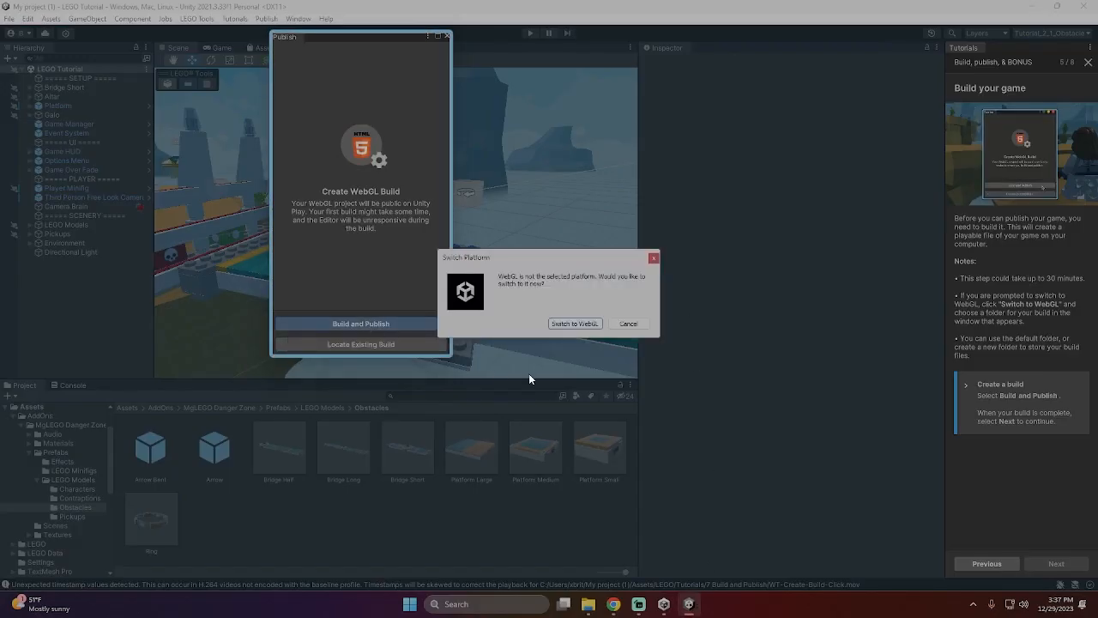
{"action": "left_click", "coordinate": [587, 326]}
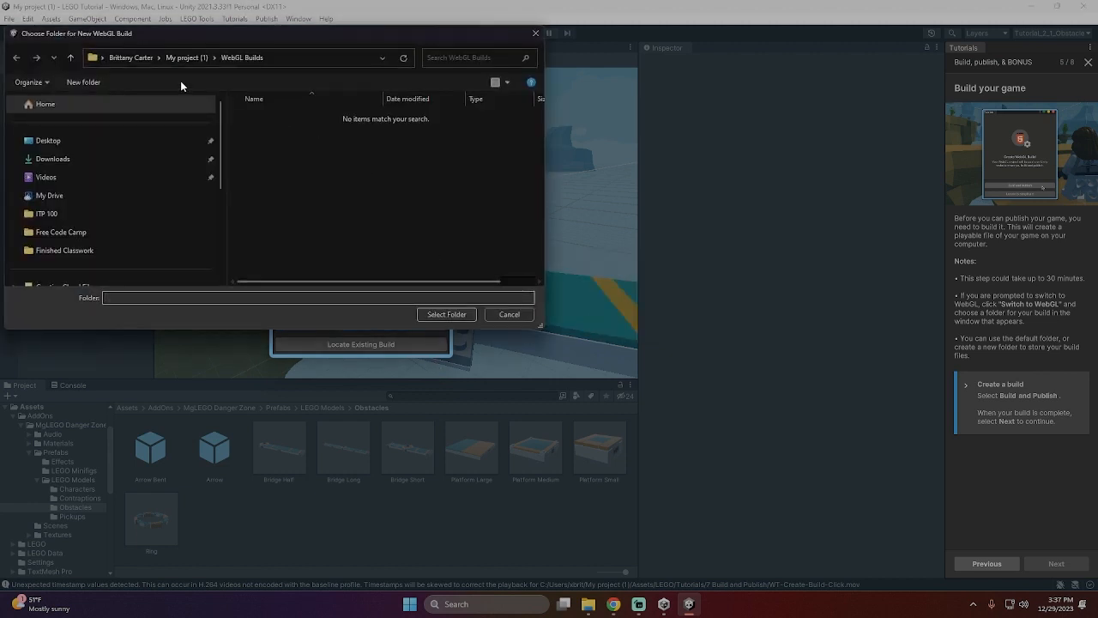
{"action": "left_click", "coordinate": [518, 315]}
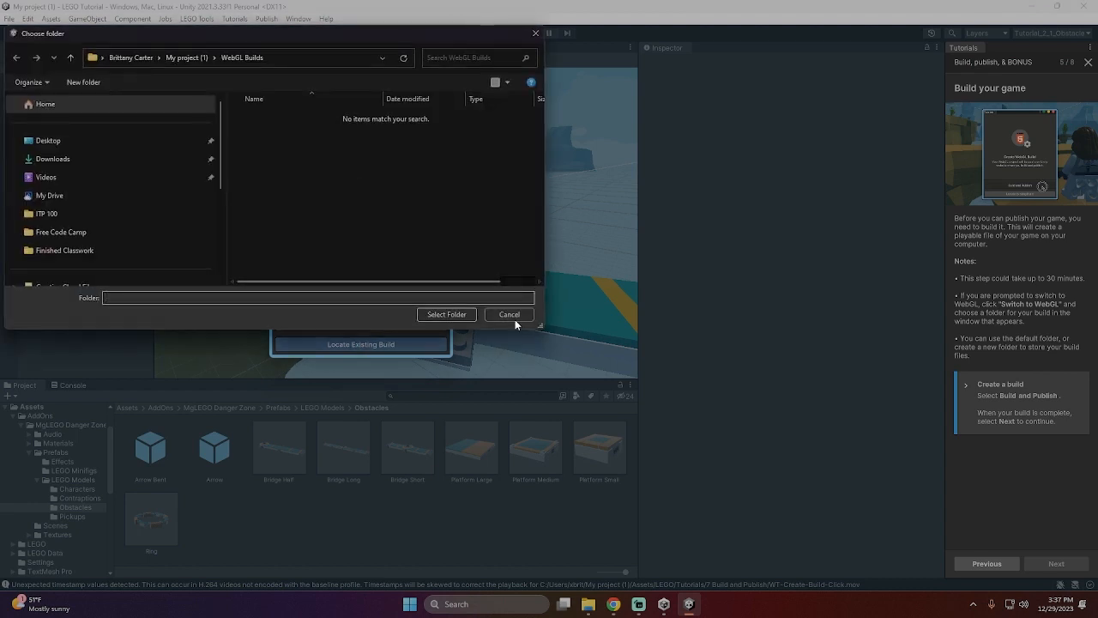
{"action": "left_click", "coordinate": [515, 320]}
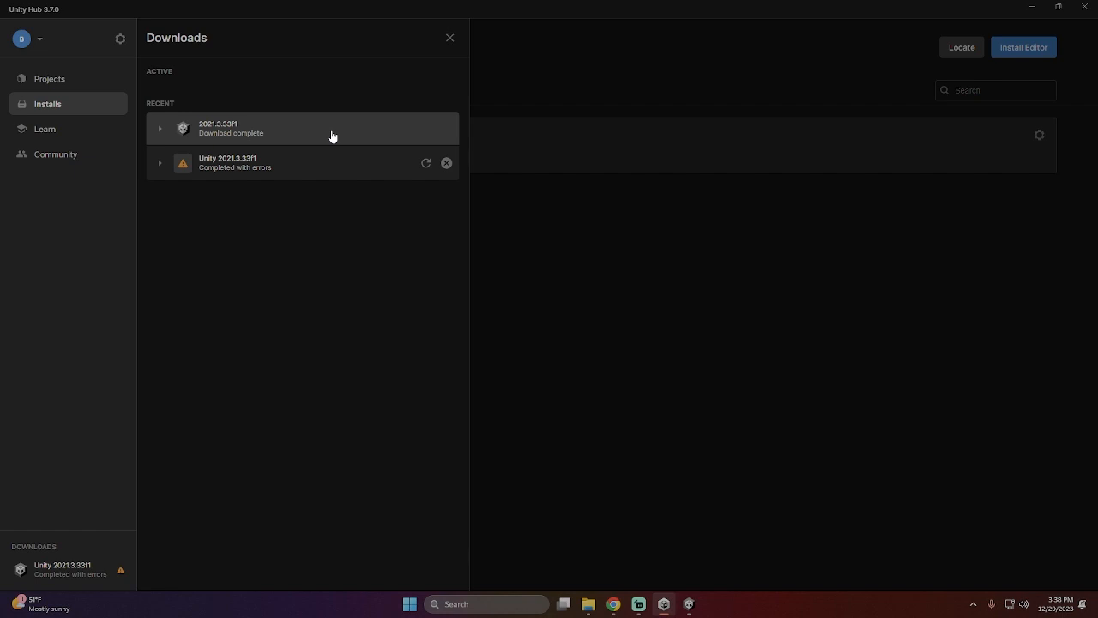
- Switch to the Unity editor, start Build and Publish for the WebGL project, and switch the platform to WebGL
{"action": "left_click", "coordinate": [688, 605]}
{"action": "left_click", "coordinate": [375, 344]}
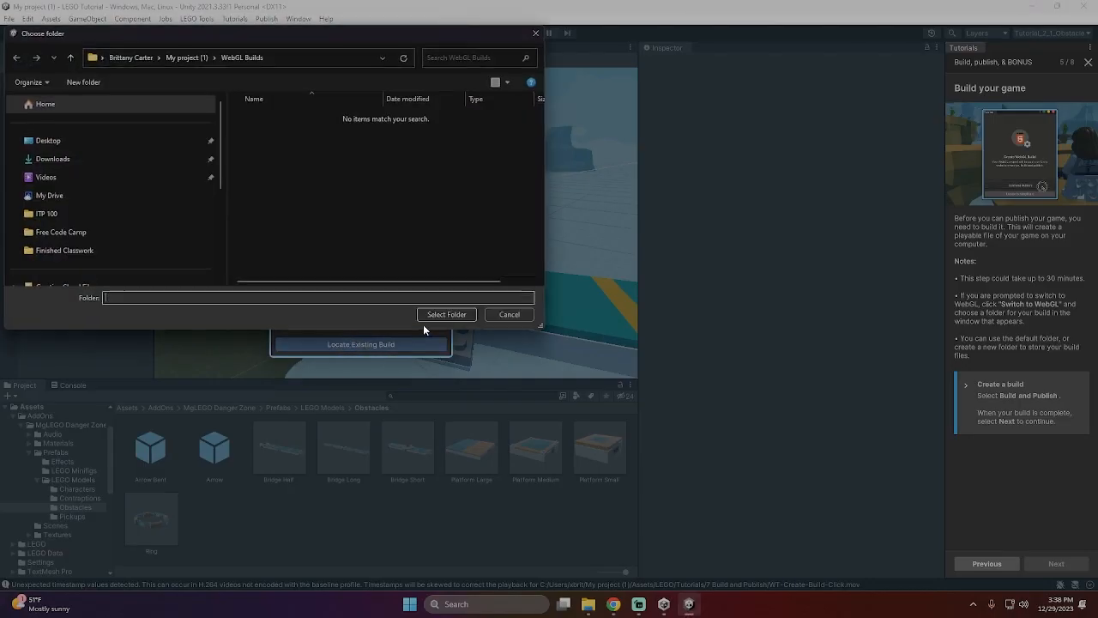
{"action": "left_click", "coordinate": [420, 318]}
{"action": "left_click", "coordinate": [385, 321]}
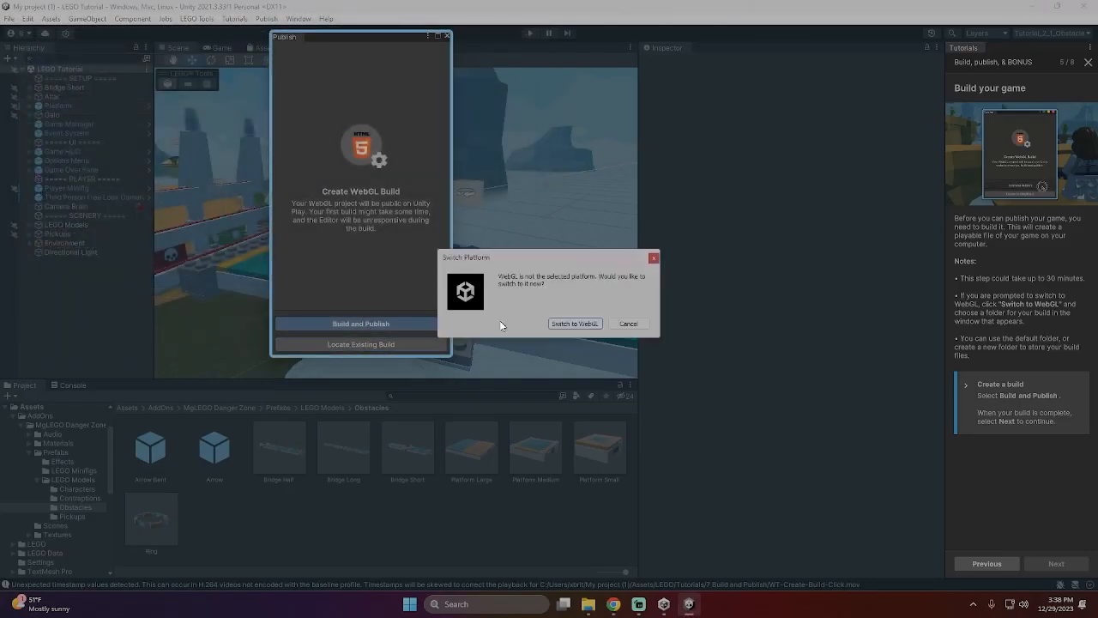
{"action": "left_click", "coordinate": [586, 324]}
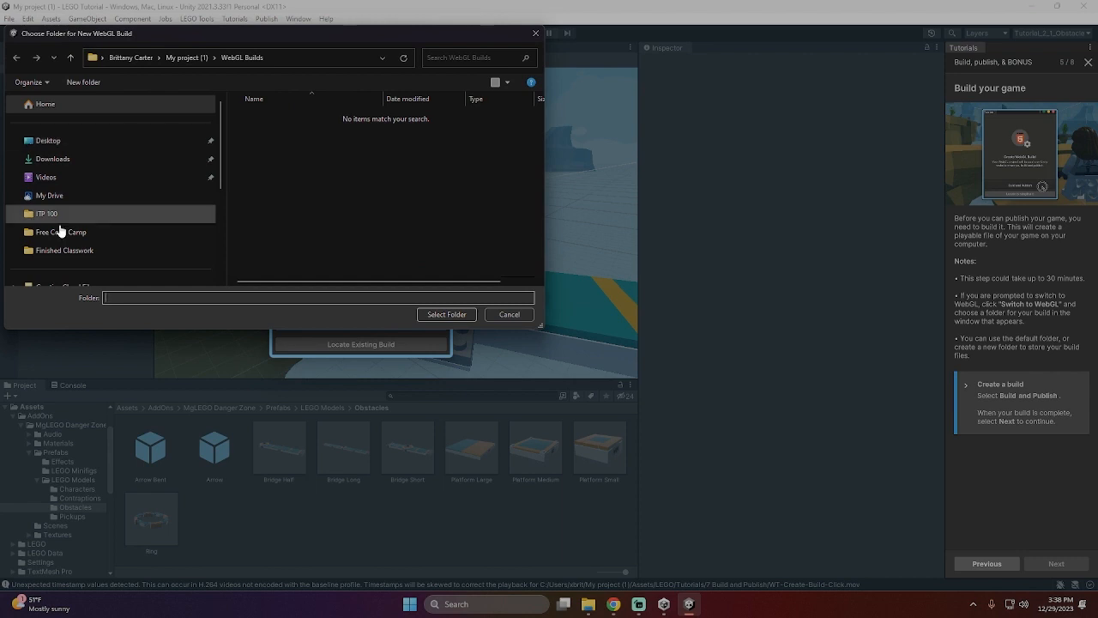
- Choose the Editor folder under Unity\2021.3.33f1 on drive D: for the WebGL build and save the modified LEGO Tutorial scene
{"action": "scroll", "coordinate": [60, 230], "scroll_direction": "down", "scroll_amount": 3}
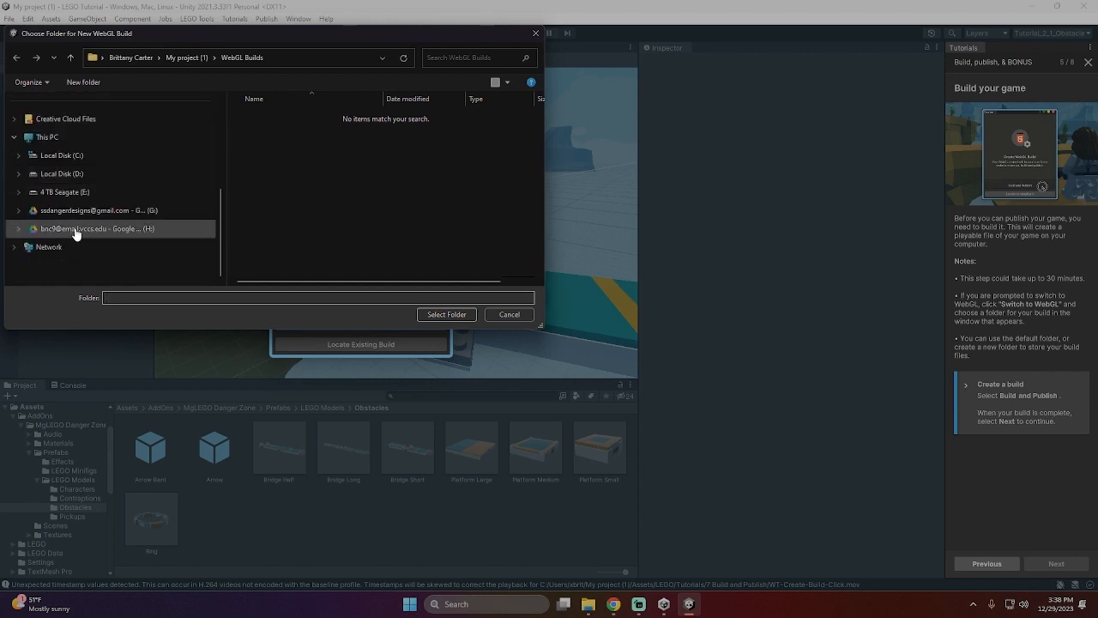
{"action": "left_click", "coordinate": [60, 174]}
{"action": "left_click", "coordinate": [268, 191]}
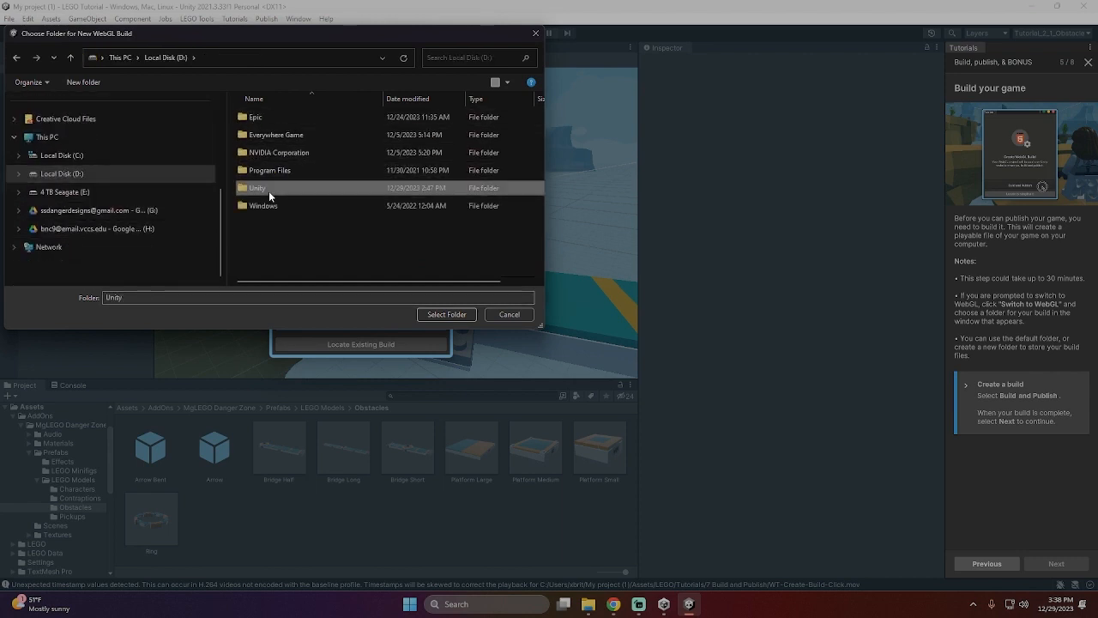
{"action": "double_click", "coordinate": [269, 191]}
{"action": "double_click", "coordinate": [287, 122]}
{"action": "left_click", "coordinate": [288, 122]}
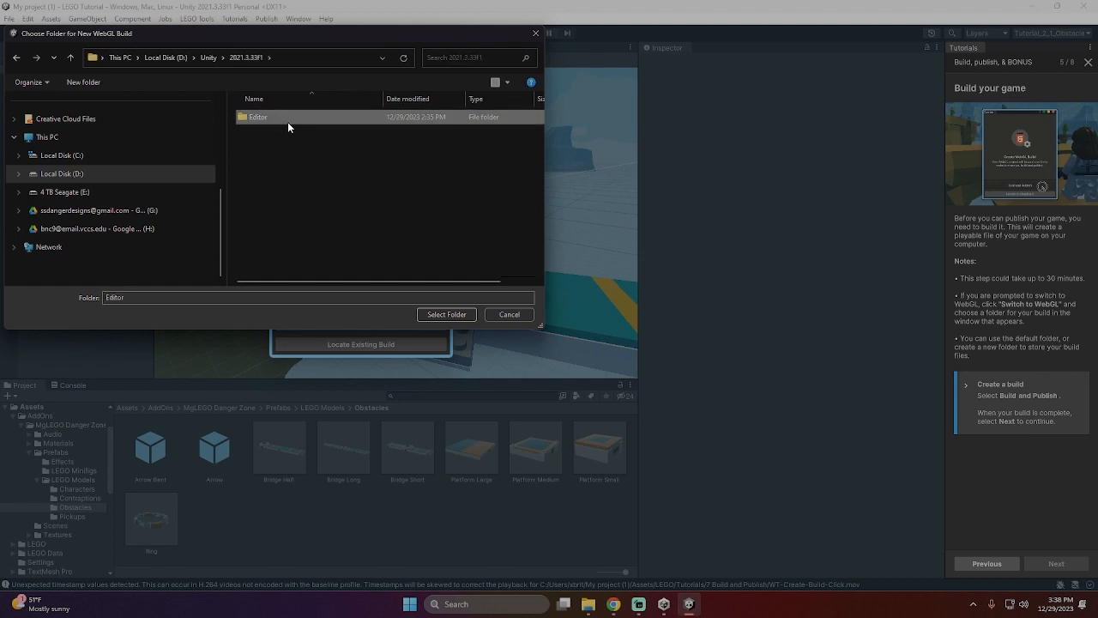
{"action": "left_click", "coordinate": [450, 315]}
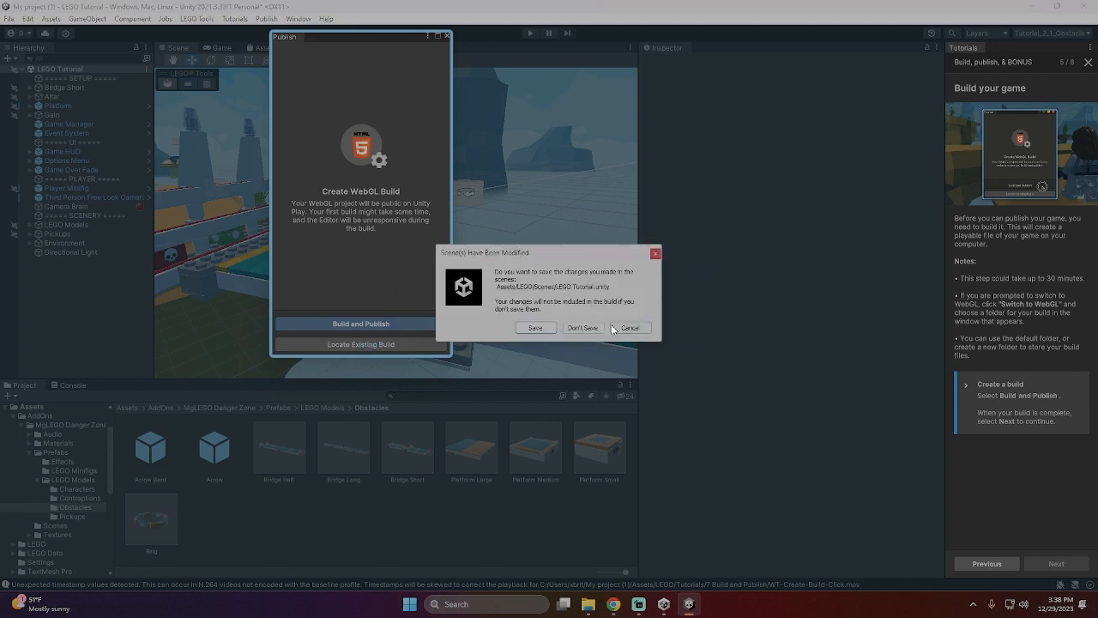
{"action": "left_click", "coordinate": [533, 328]}
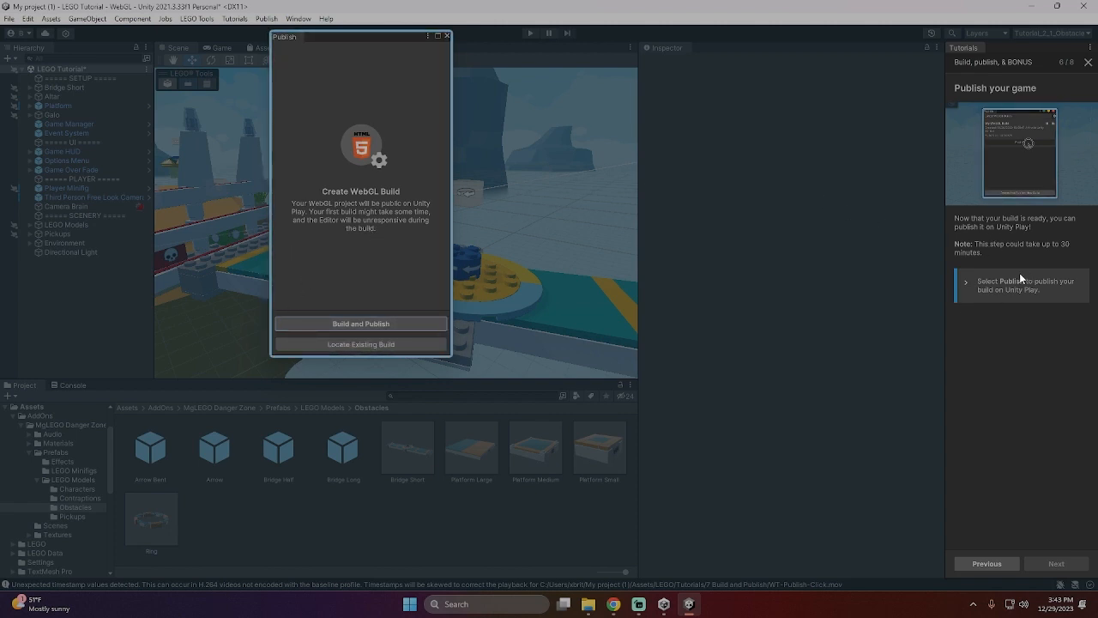
{"action": "left_click", "coordinate": [366, 327]}
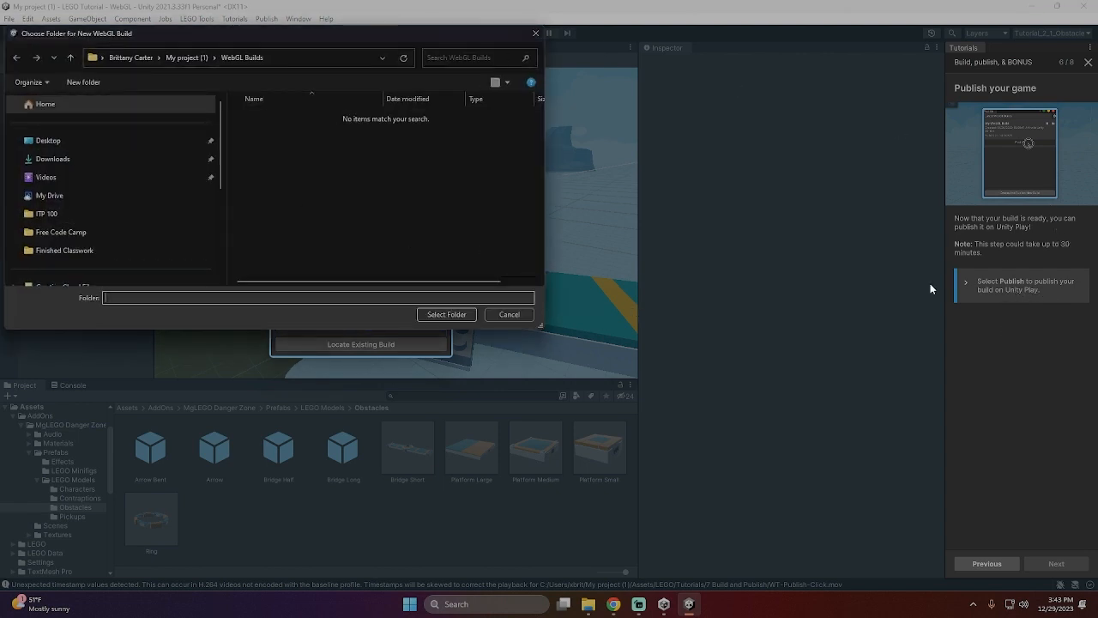
{"action": "left_click", "coordinate": [518, 315]}
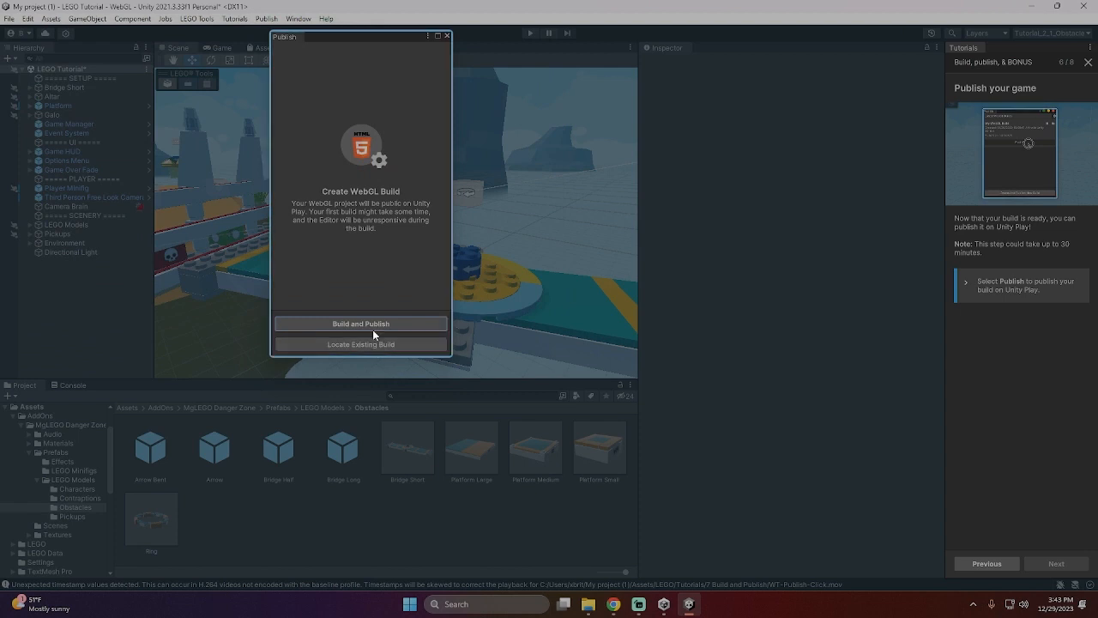
{"action": "left_click", "coordinate": [376, 326]}
{"action": "left_click", "coordinate": [519, 316]}
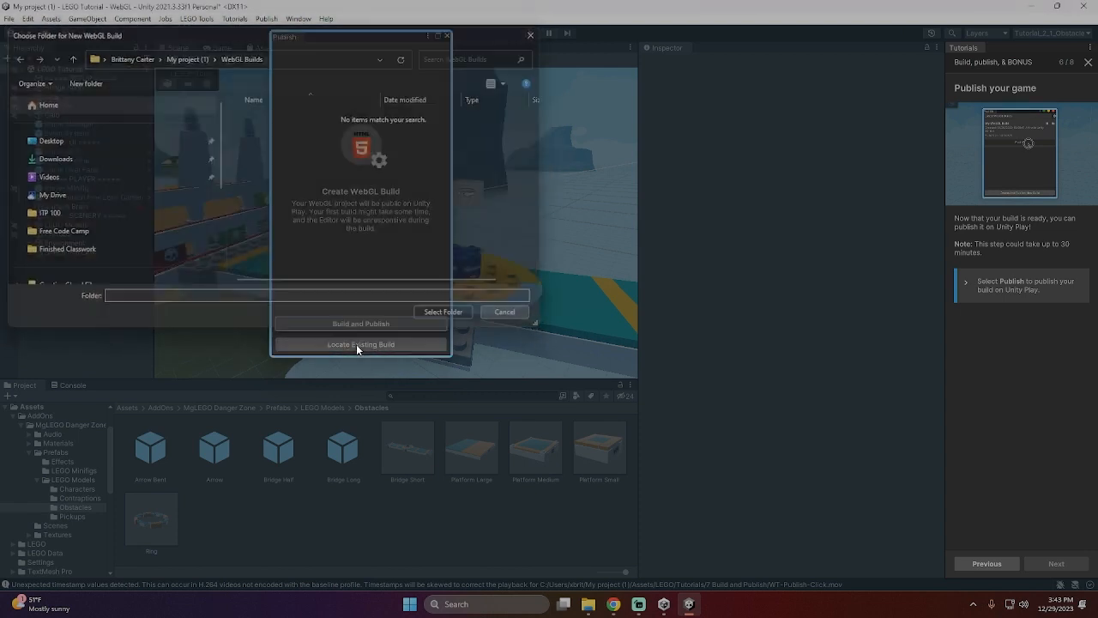
{"action": "left_click", "coordinate": [377, 344]}
{"action": "scroll", "coordinate": [70, 188], "scroll_direction": "down", "scroll_amount": 5}
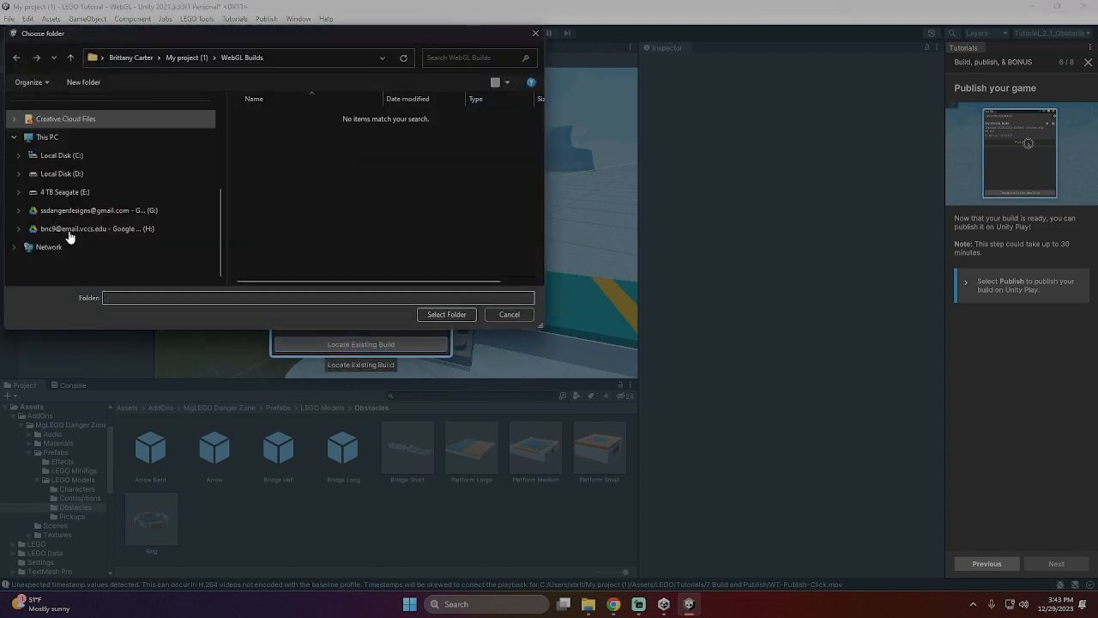
{"action": "left_click", "coordinate": [56, 175]}
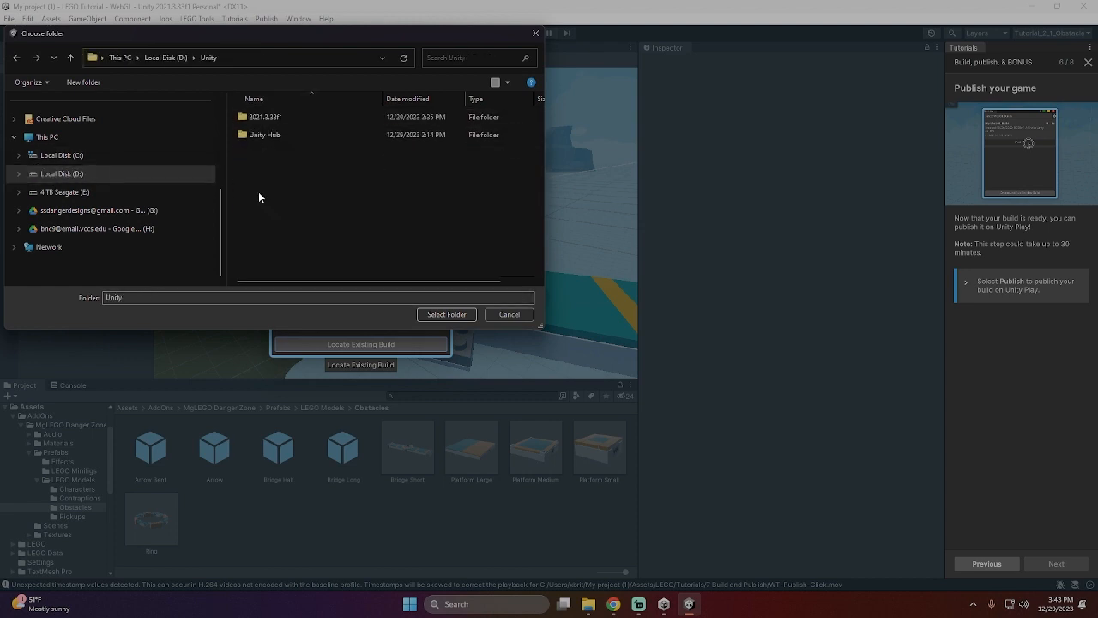
{"action": "double_click", "coordinate": [267, 116]}
{"action": "left_click", "coordinate": [277, 116]}
{"action": "double_click", "coordinate": [277, 117]}
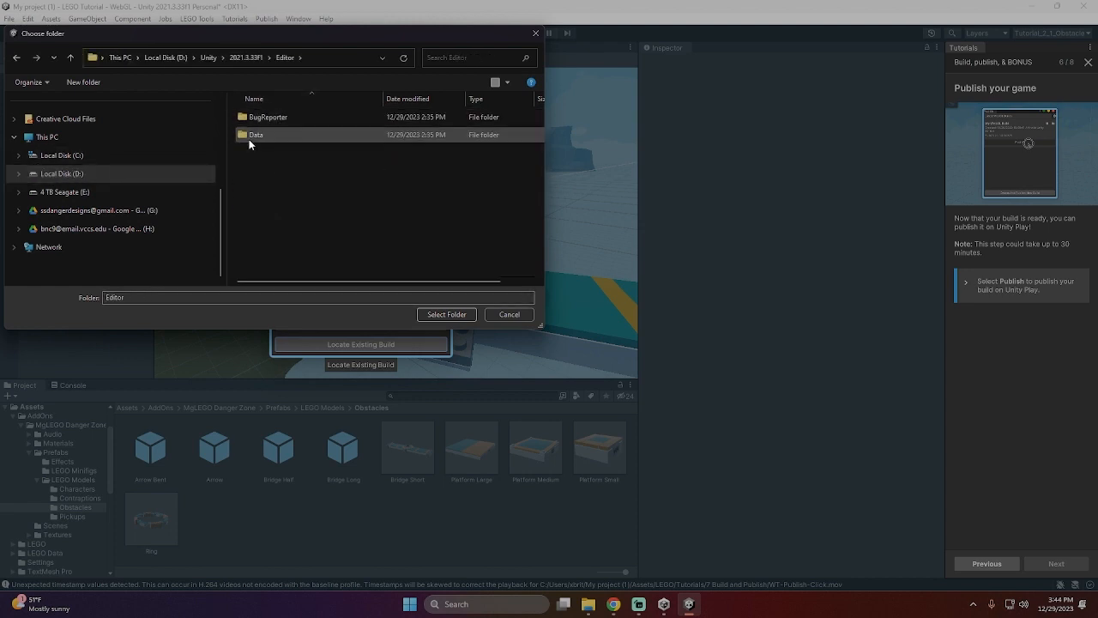
{"action": "left_click", "coordinate": [512, 315]}
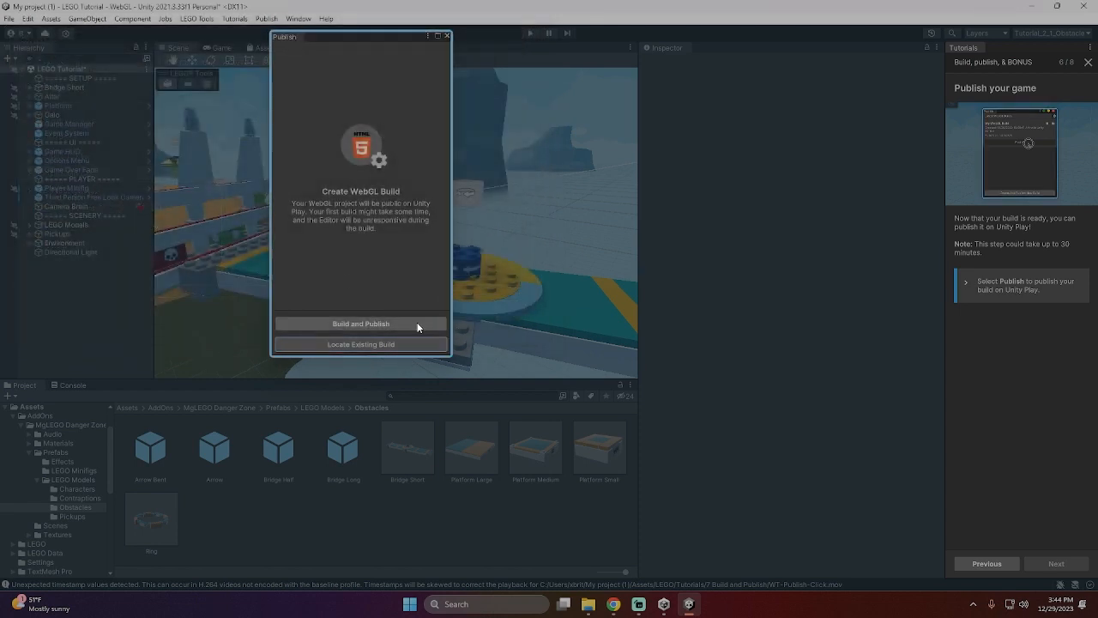
- Start Build and Publish and create a folder named Web GL BUILD inside the Unity folder on drive D:
{"action": "left_click", "coordinate": [394, 324]}
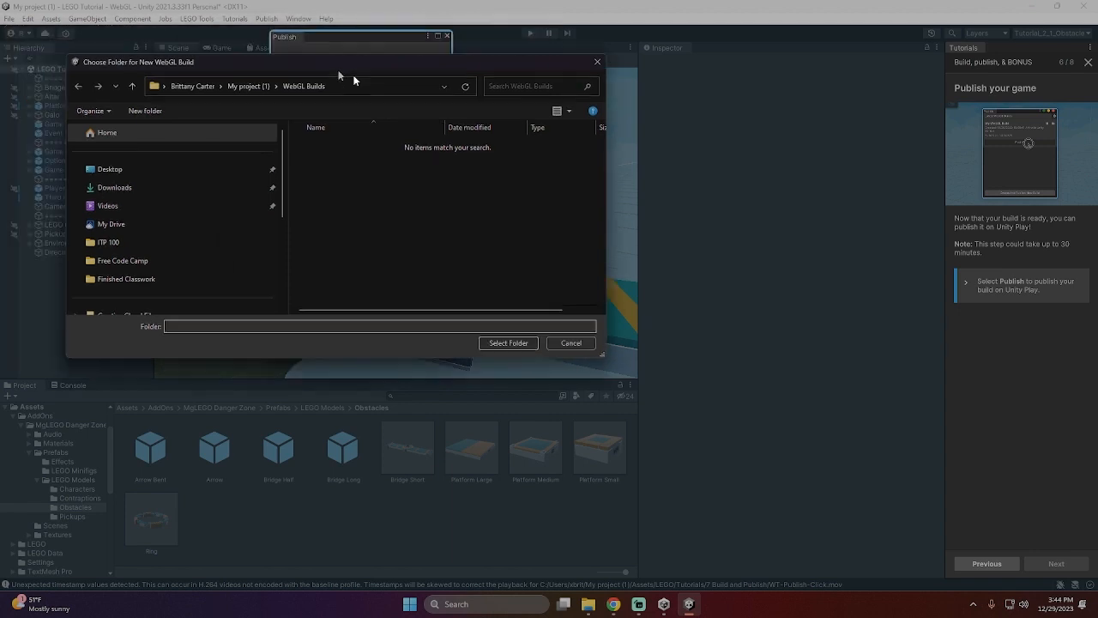
{"action": "scroll", "coordinate": [347, 374], "scroll_direction": "down", "scroll_amount": 3}
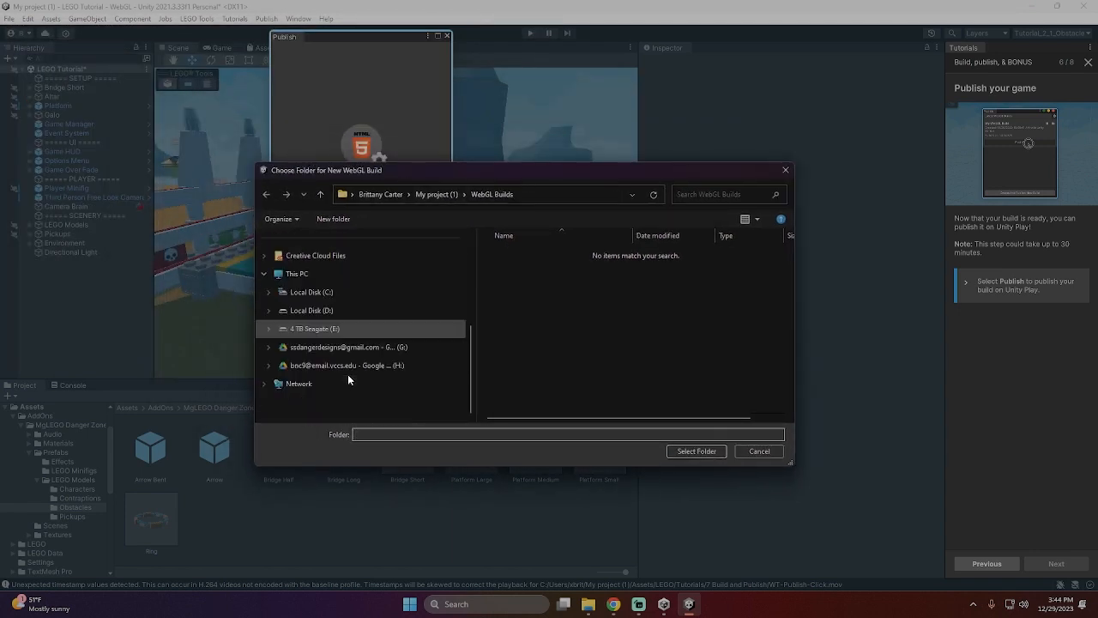
{"action": "left_click", "coordinate": [323, 313]}
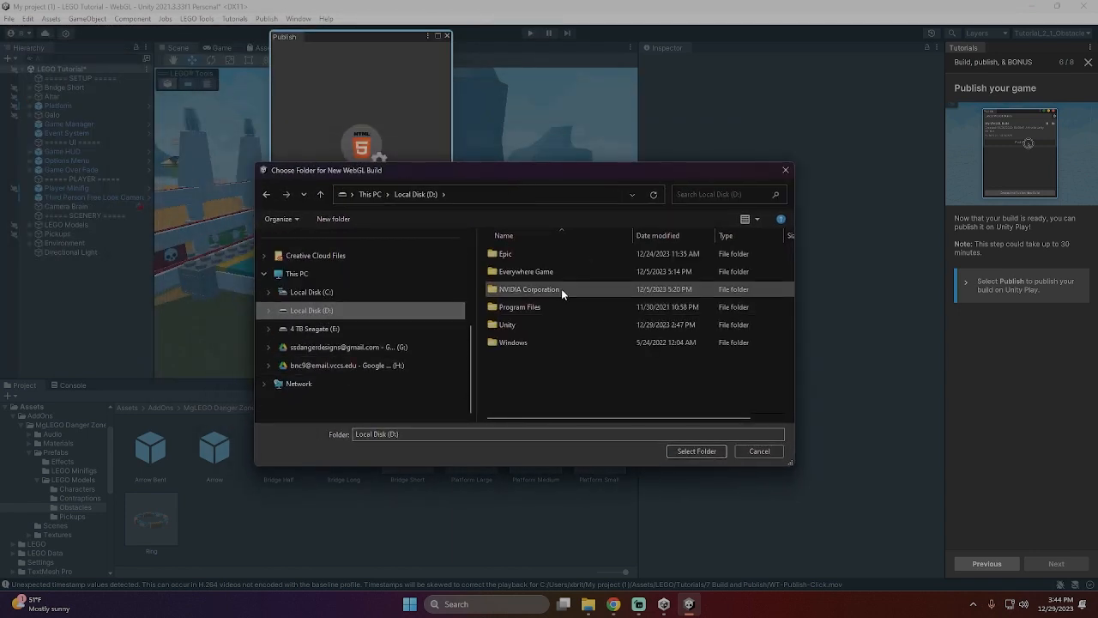
{"action": "double_click", "coordinate": [510, 324]}
{"action": "right_click", "coordinate": [528, 316]}
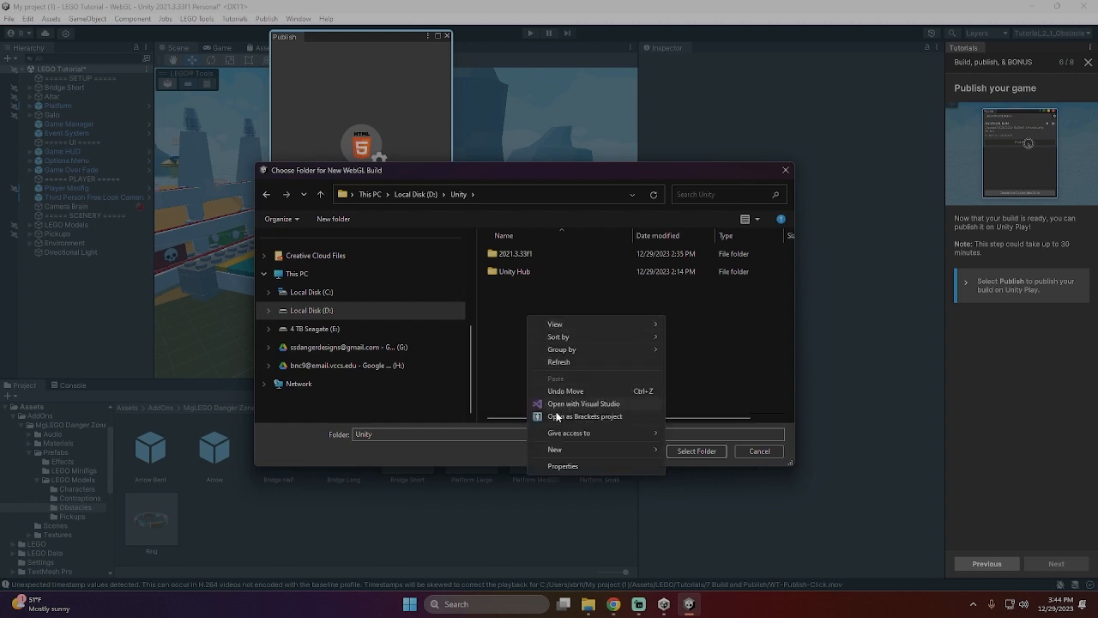
{"action": "mouse_move", "coordinate": [563, 450]}
{"action": "left_click", "coordinate": [692, 450]}
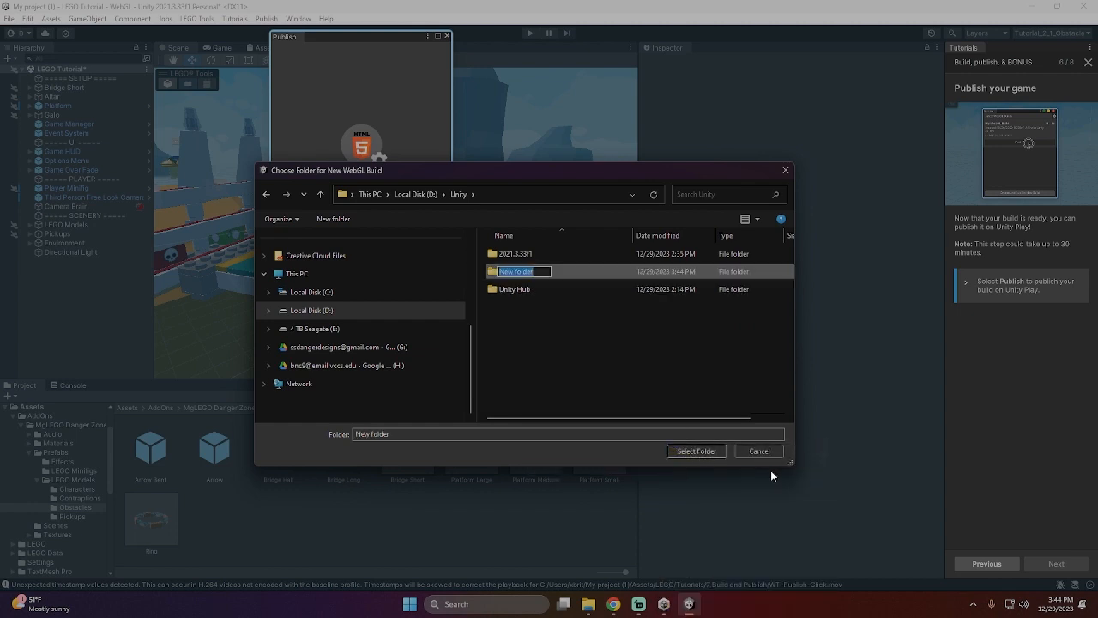
{"action": "type", "text": "Web GL BUILD"}
{"action": "key", "text": "Return"}
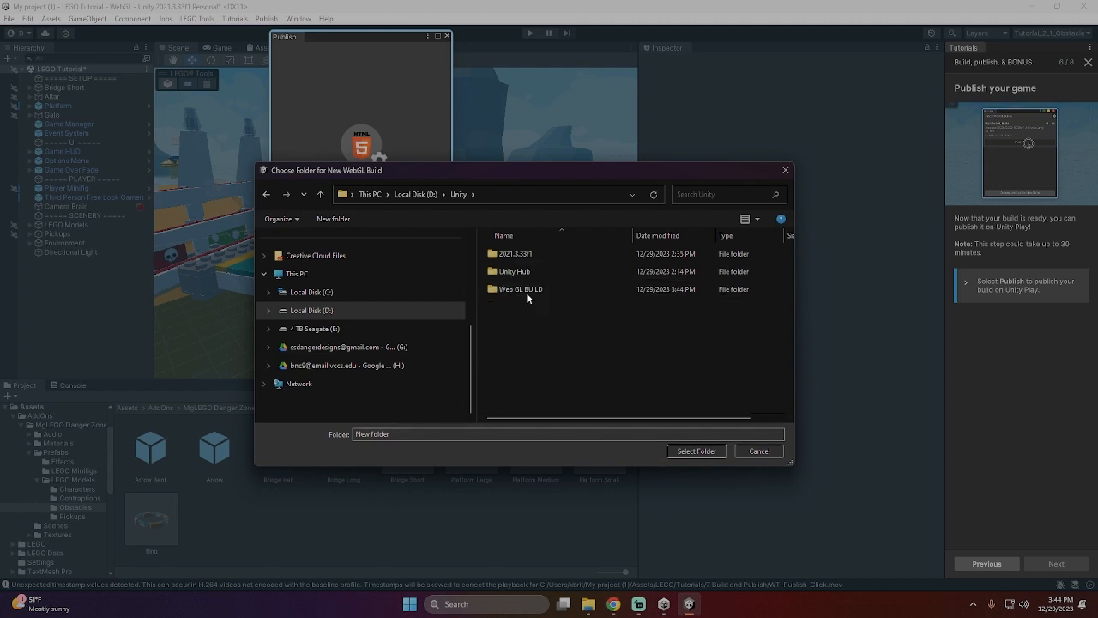
- Choose the Web GL BUILD folder for the WebGL build and save the modified LEGO Tutorial scene
{"action": "left_click", "coordinate": [525, 293]}
{"action": "left_click", "coordinate": [693, 451]}
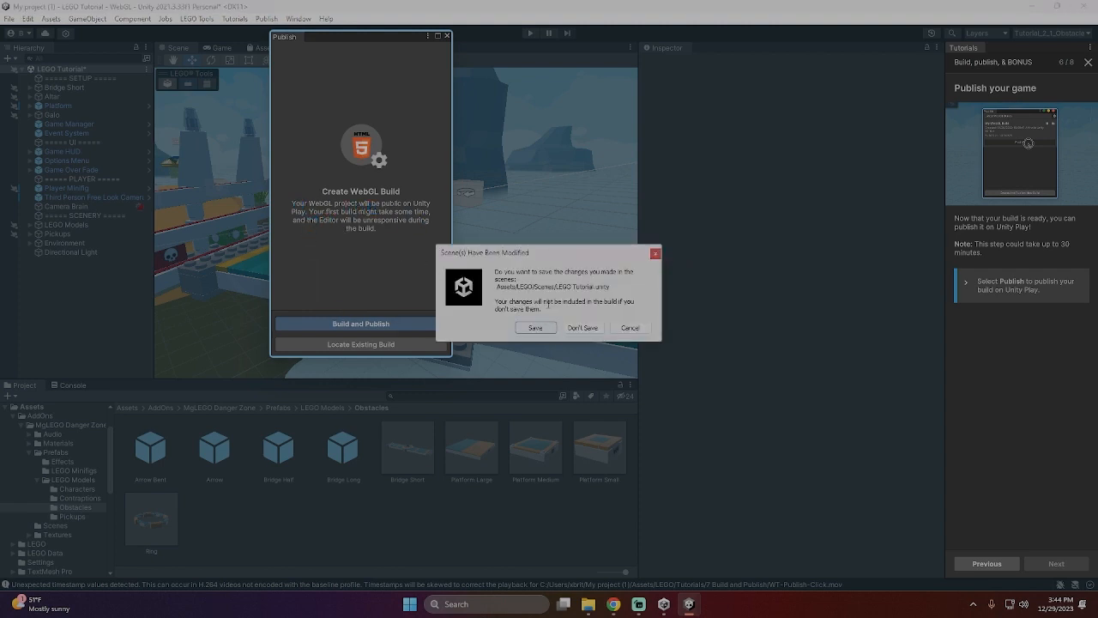
{"action": "left_click", "coordinate": [533, 328]}
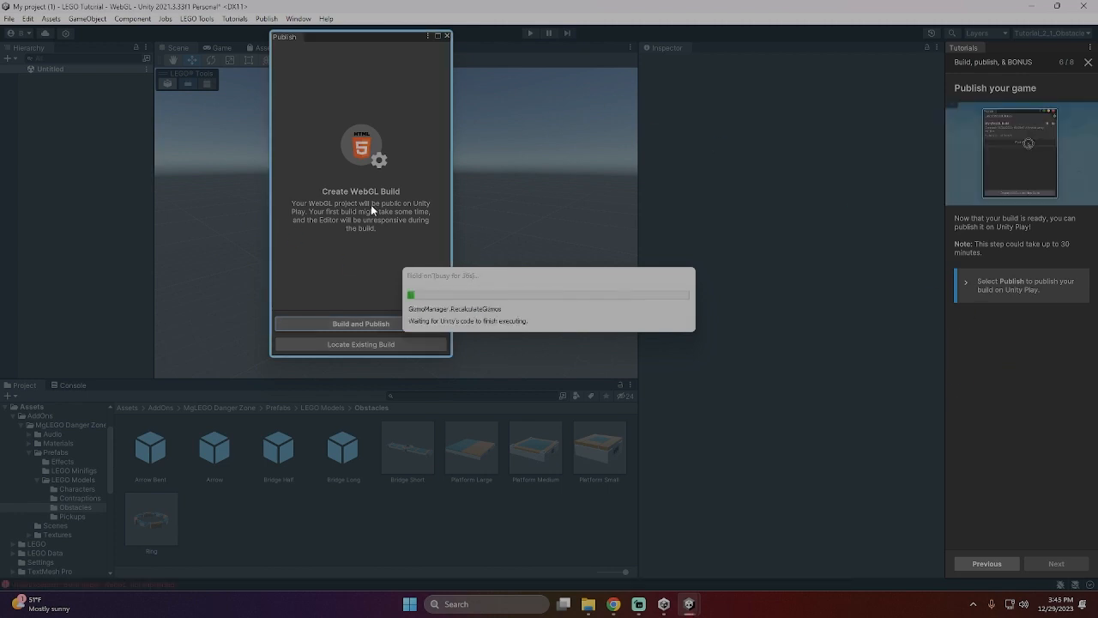
- Restart Build and Publish and check the contents of the Web GL BUILD folder under Unity on drive D:
{"action": "left_click", "coordinate": [392, 323]}
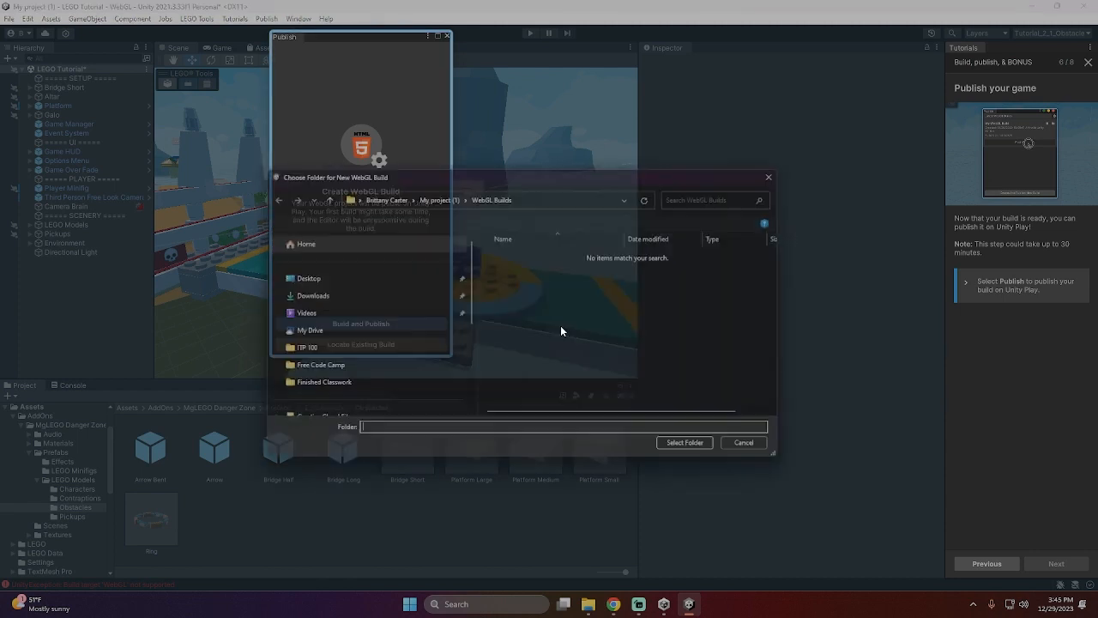
{"action": "scroll", "coordinate": [309, 326], "scroll_direction": "down", "scroll_amount": 3}
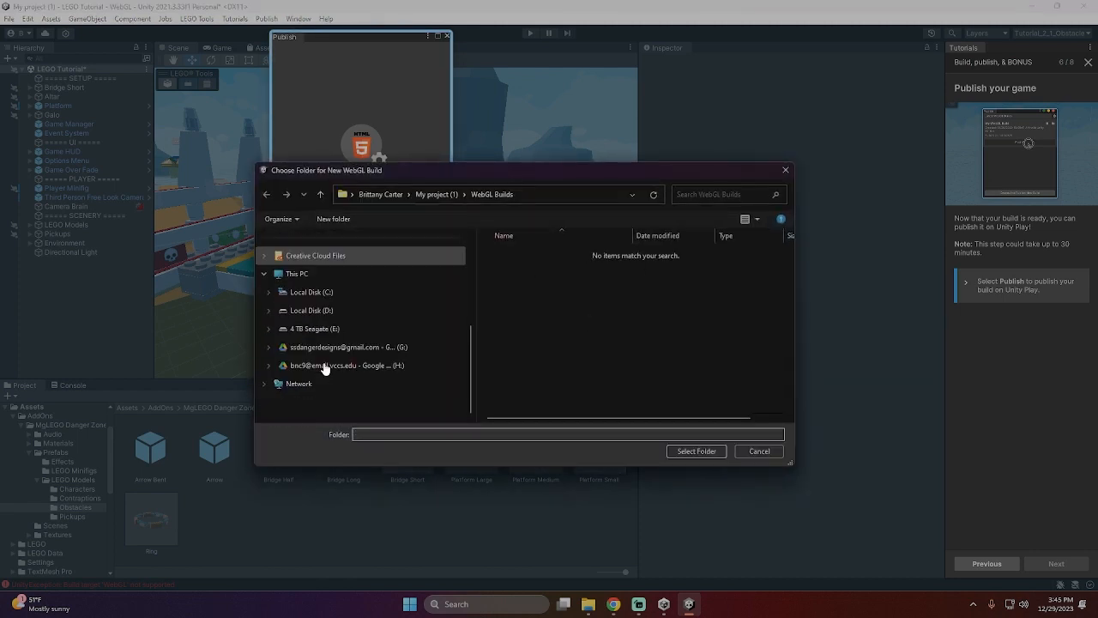
{"action": "left_click", "coordinate": [313, 310]}
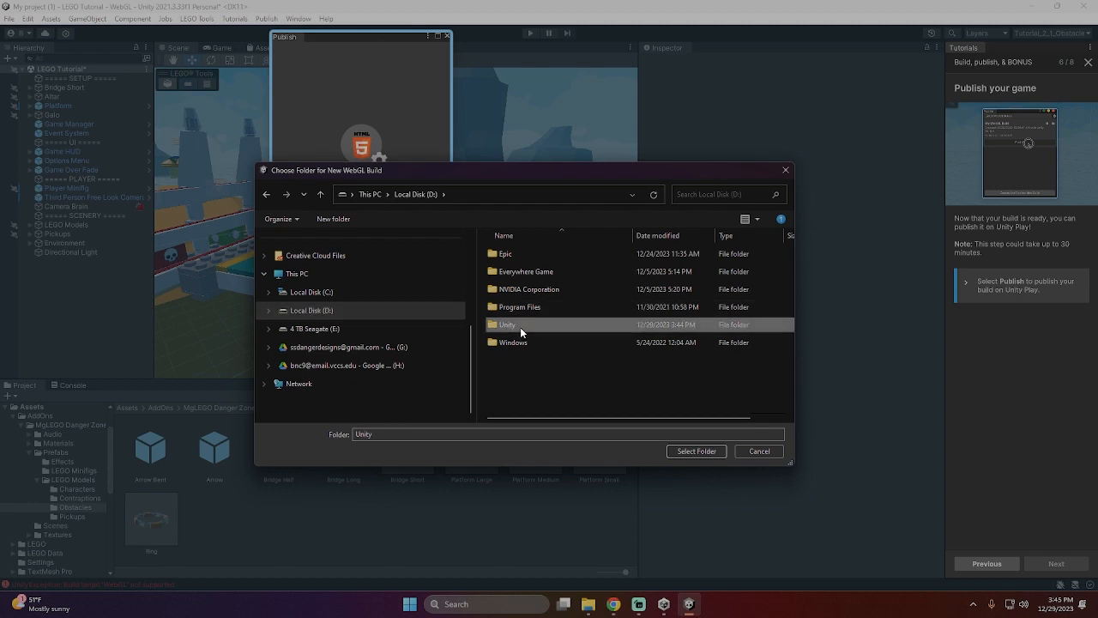
{"action": "double_click", "coordinate": [520, 325]}
{"action": "double_click", "coordinate": [525, 289]}
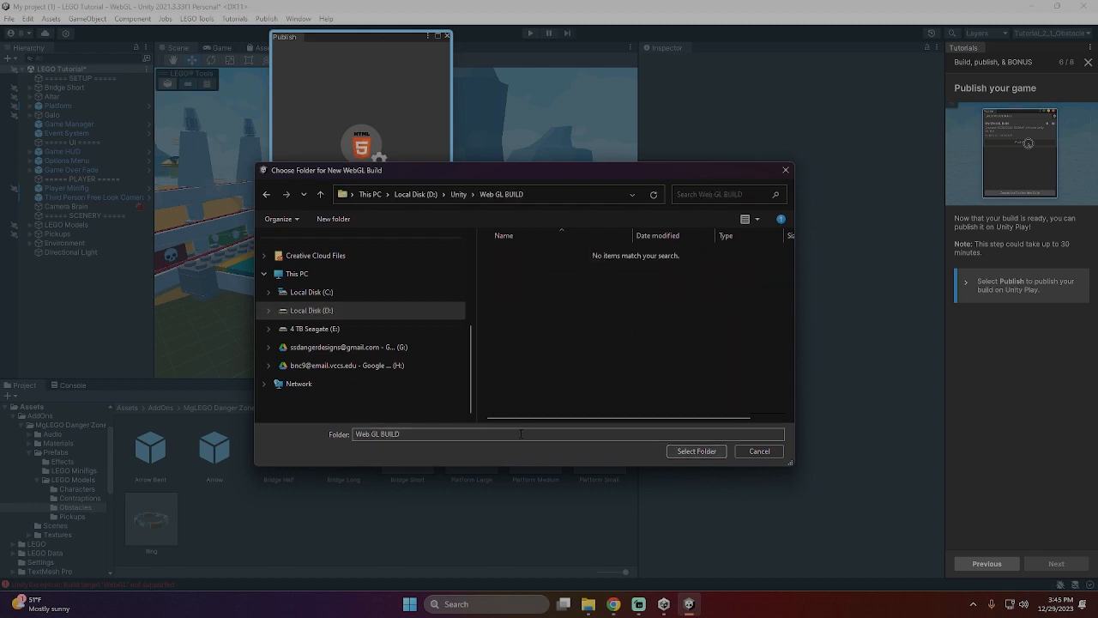
{"action": "scroll", "coordinate": [328, 336], "scroll_direction": "up", "scroll_amount": 1}
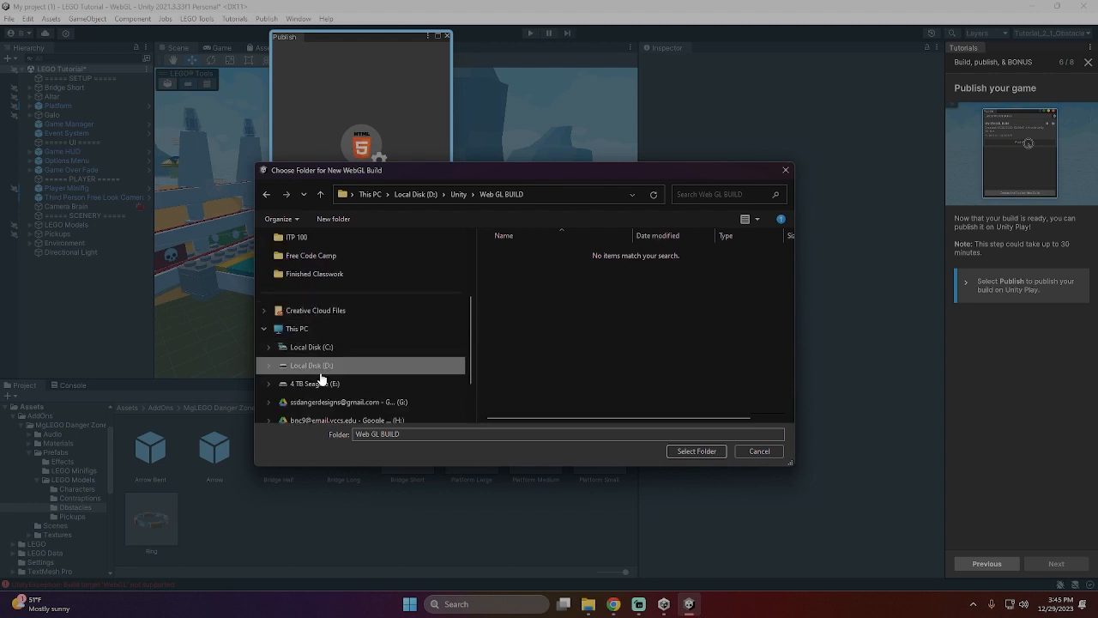
{"action": "left_click", "coordinate": [324, 368]}
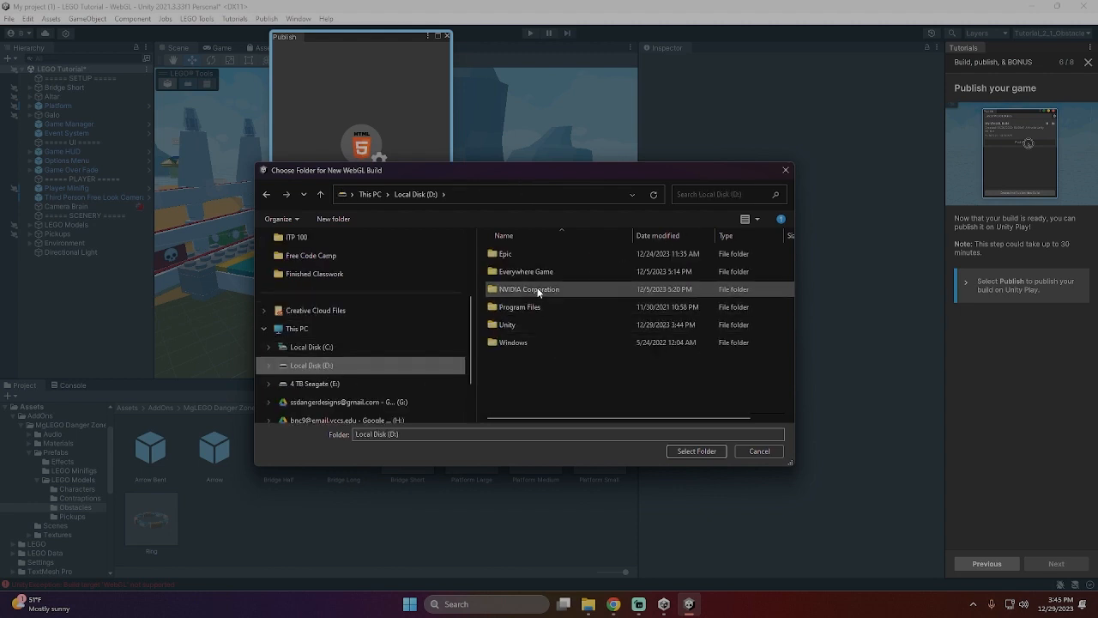
{"action": "left_click", "coordinate": [523, 326]}
{"action": "double_click", "coordinate": [522, 325]}
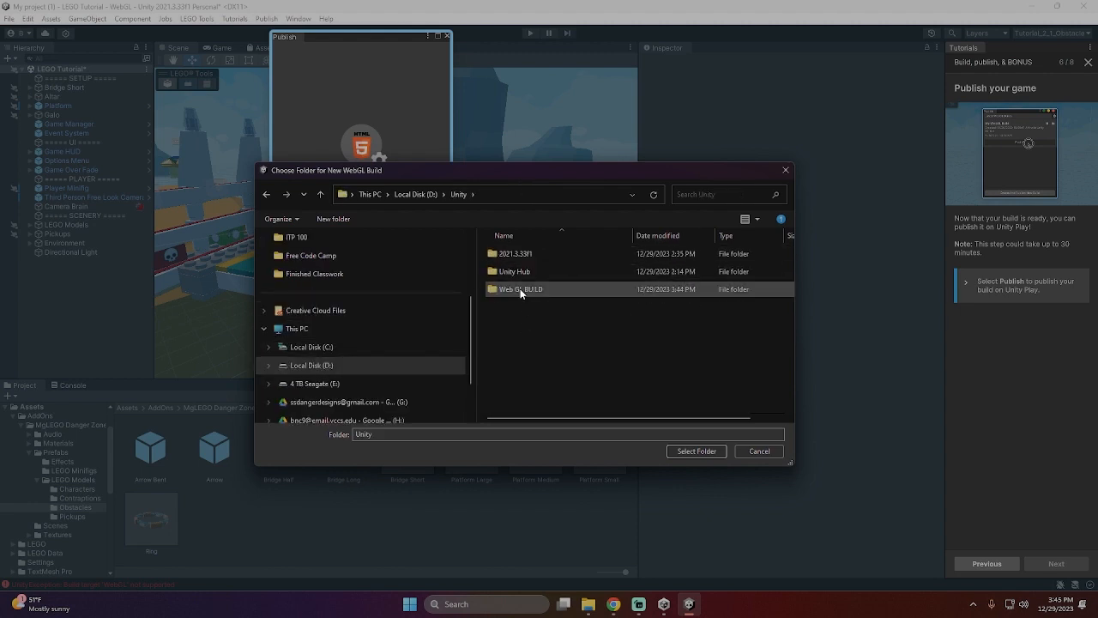
{"action": "double_click", "coordinate": [520, 288]}
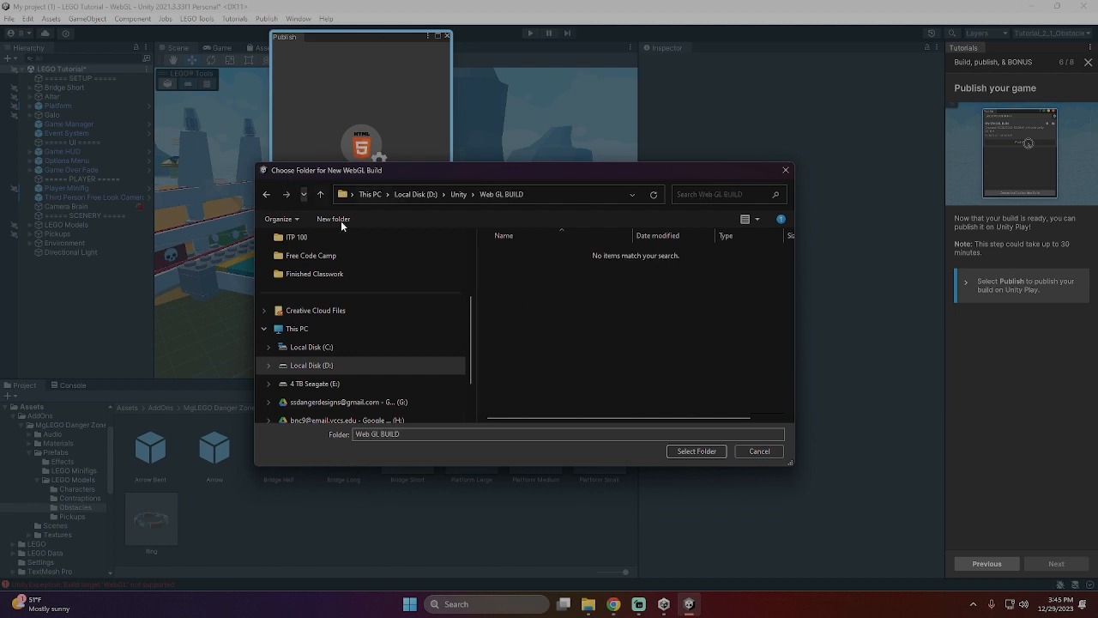
- Try to build the WebGL project into the My project (1) folder under the user's profile folder on drive C:
{"action": "left_click", "coordinate": [310, 350]}
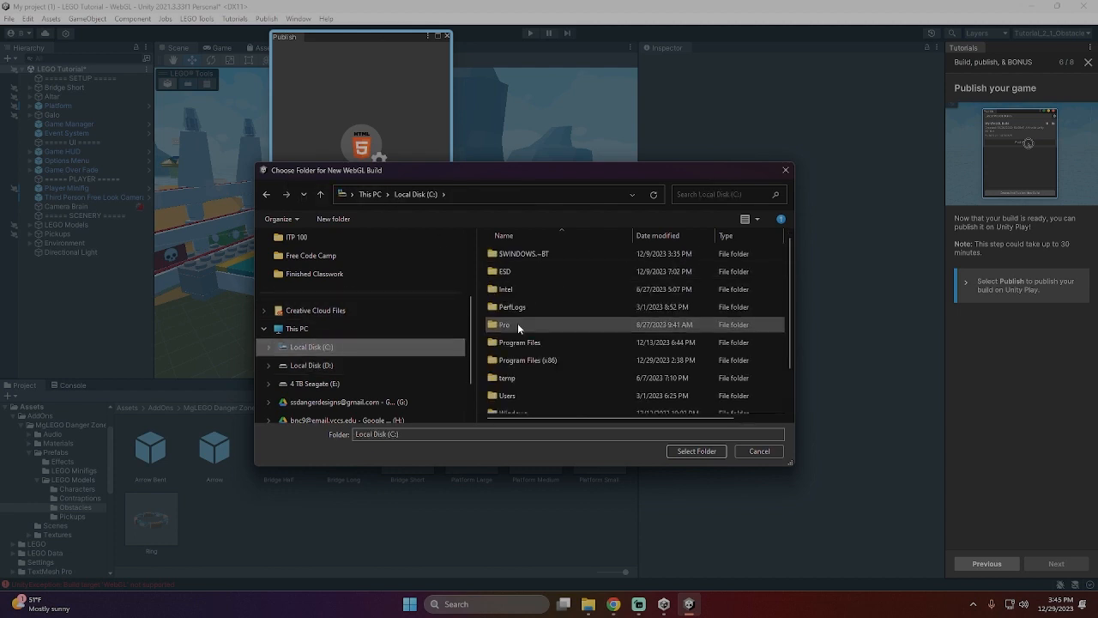
{"action": "scroll", "coordinate": [518, 344], "scroll_direction": "down", "scroll_amount": 1}
{"action": "double_click", "coordinate": [515, 355]}
{"action": "left_click", "coordinate": [522, 278]}
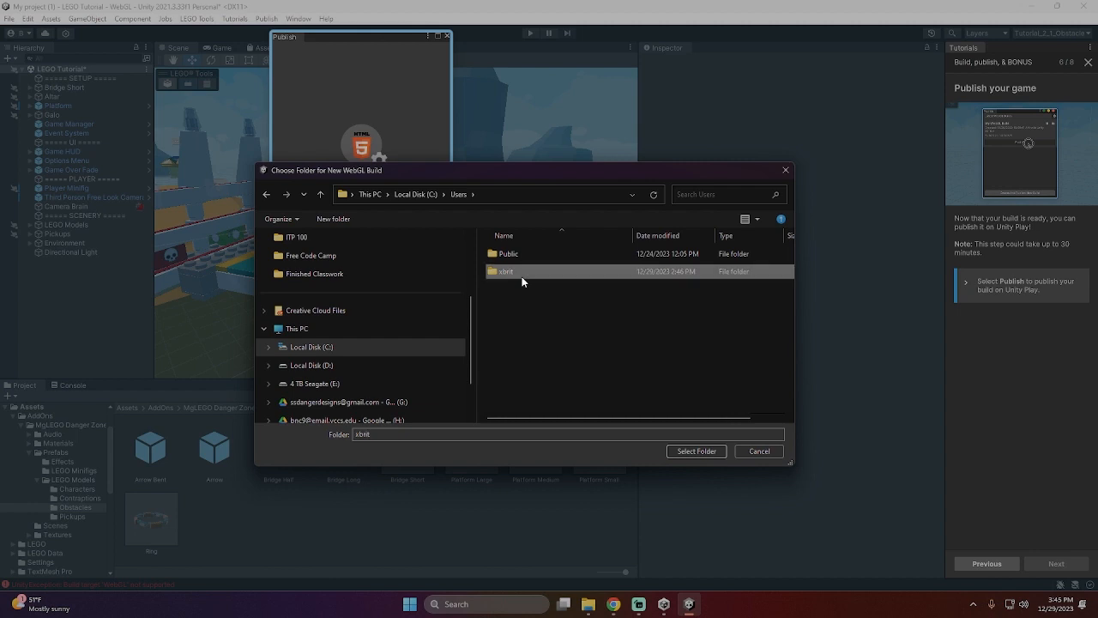
{"action": "double_click", "coordinate": [521, 276]}
{"action": "scroll", "coordinate": [549, 340], "scroll_direction": "down", "scroll_amount": 3}
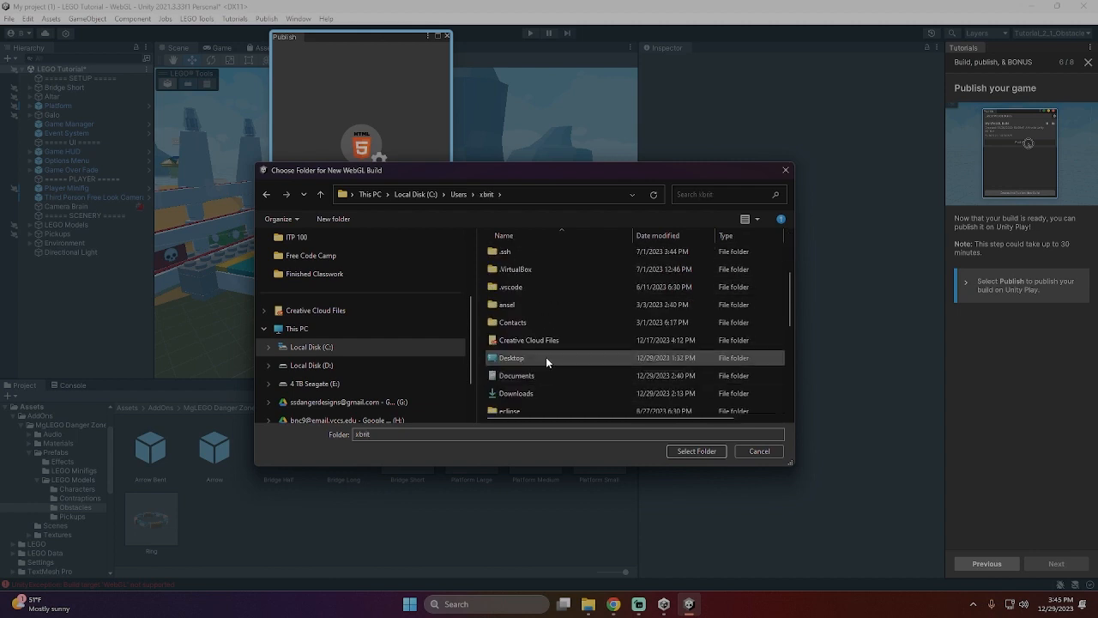
{"action": "scroll", "coordinate": [549, 319], "scroll_direction": "up", "scroll_amount": 3}
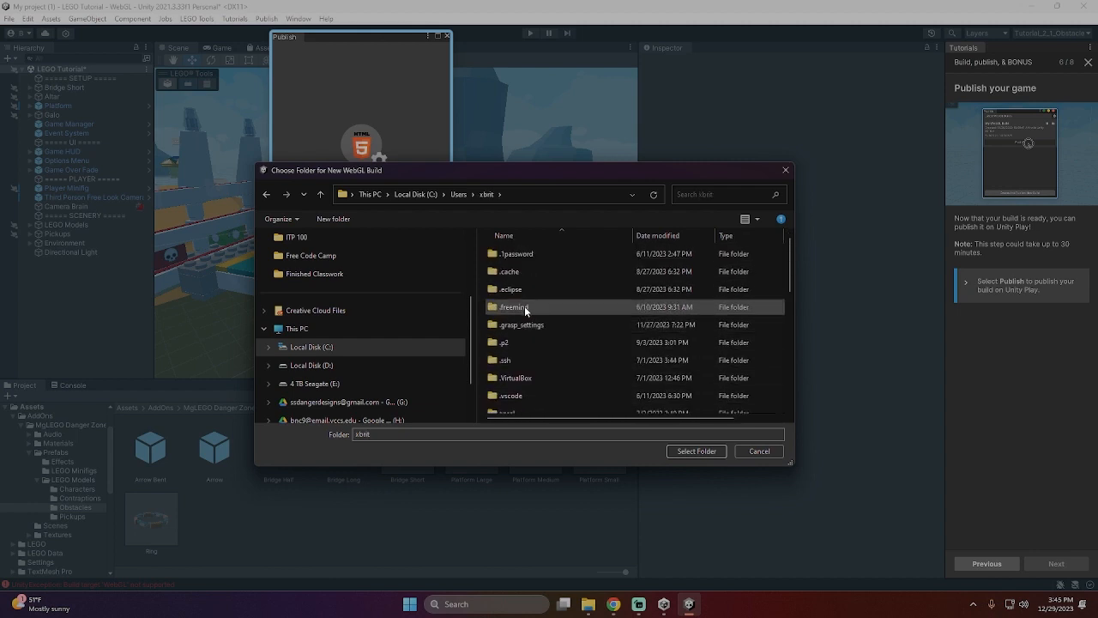
{"action": "scroll", "coordinate": [541, 275], "scroll_direction": "down", "scroll_amount": 10}
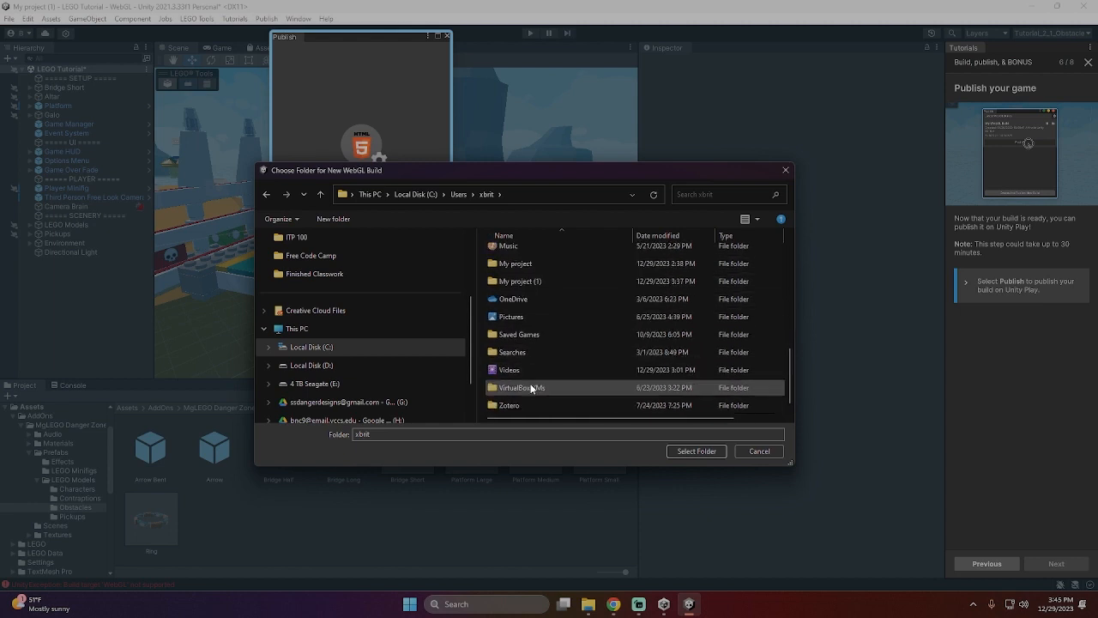
{"action": "scroll", "coordinate": [543, 302], "scroll_direction": "up", "scroll_amount": 2}
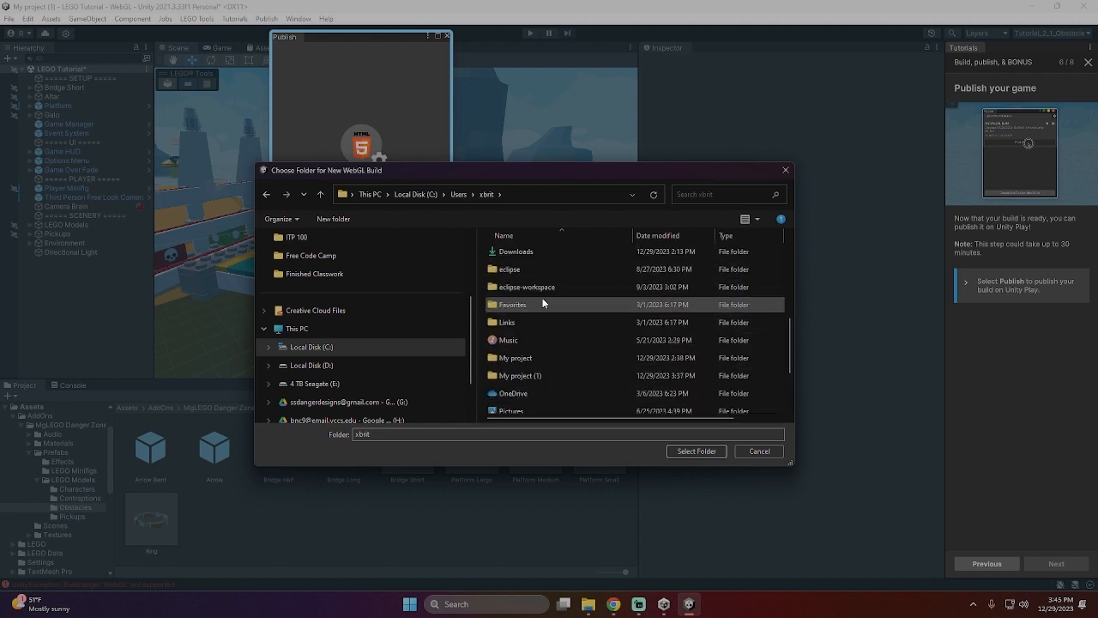
{"action": "left_click", "coordinate": [523, 375]}
{"action": "left_click", "coordinate": [688, 449]}
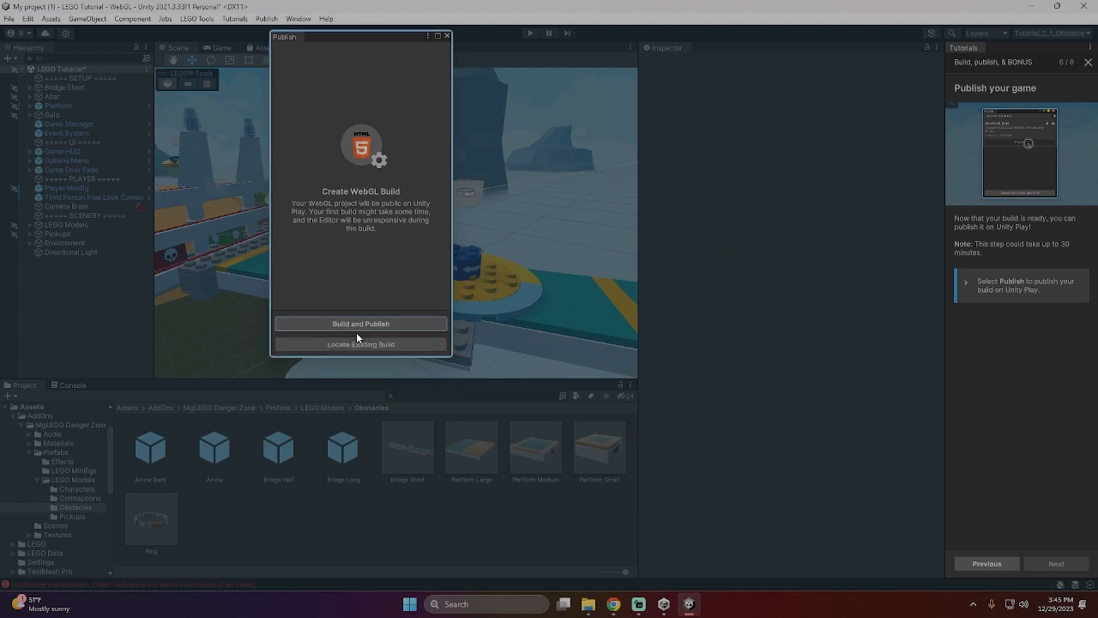
- Try Build and Publish into the My project folder in the user's profile folder without saving the scene, and cancel the build
{"action": "left_click", "coordinate": [361, 323]}
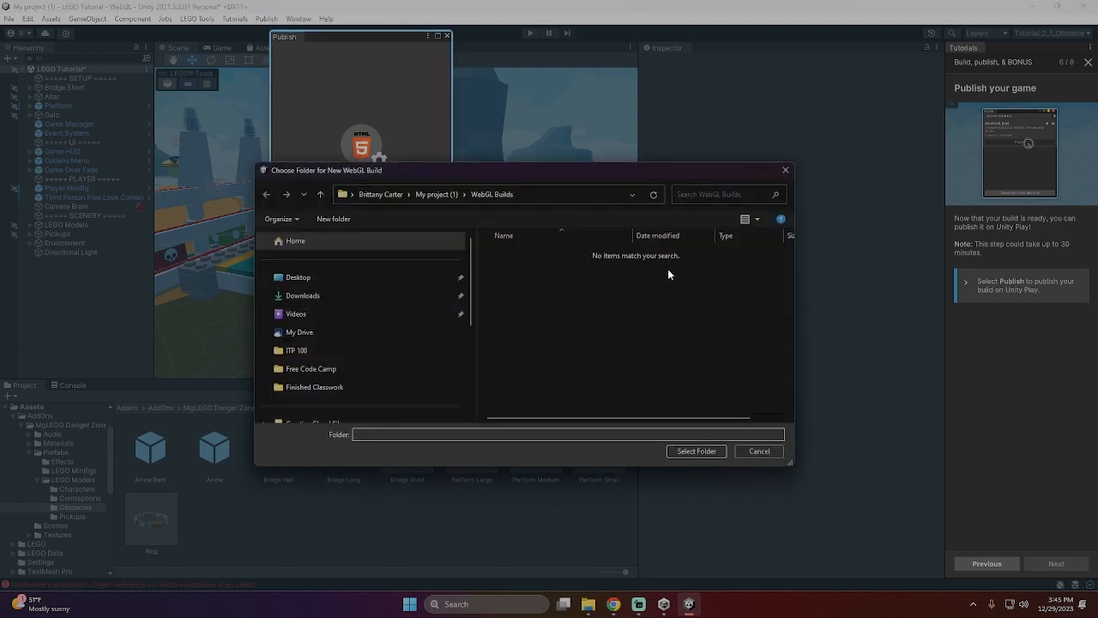
{"action": "left_click", "coordinate": [446, 194]}
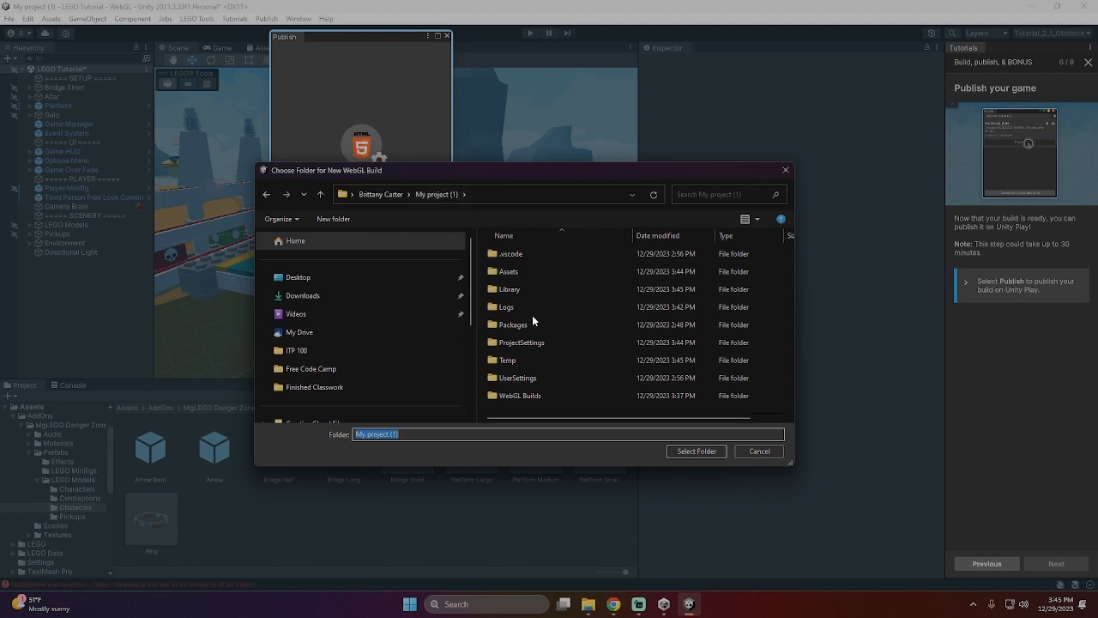
{"action": "left_click", "coordinate": [397, 194]}
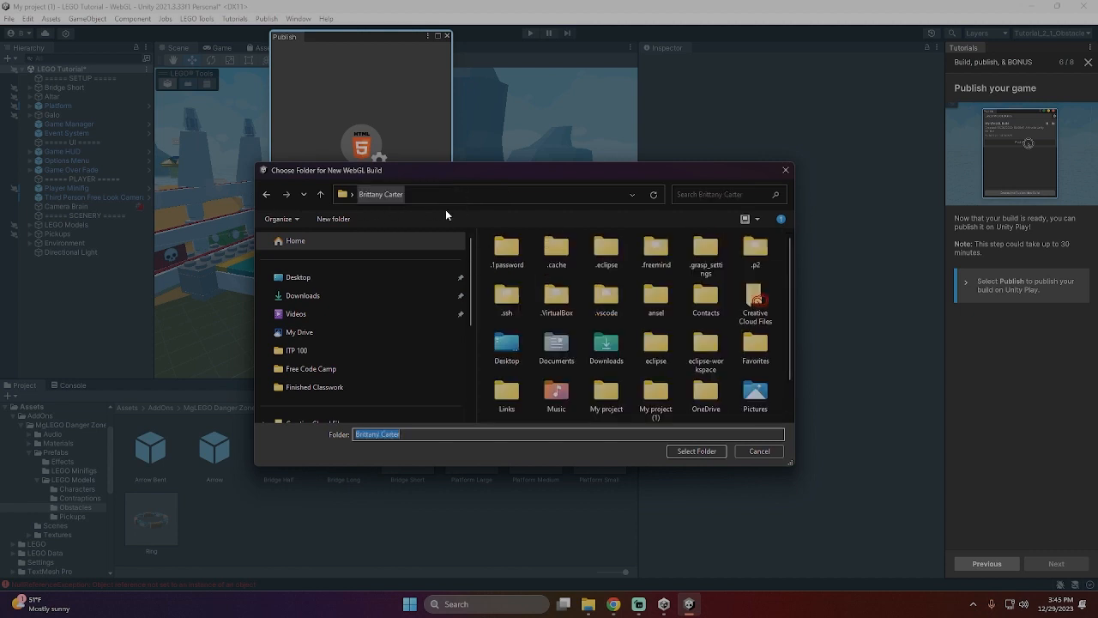
{"action": "scroll", "coordinate": [409, 346], "scroll_direction": "down", "scroll_amount": 2}
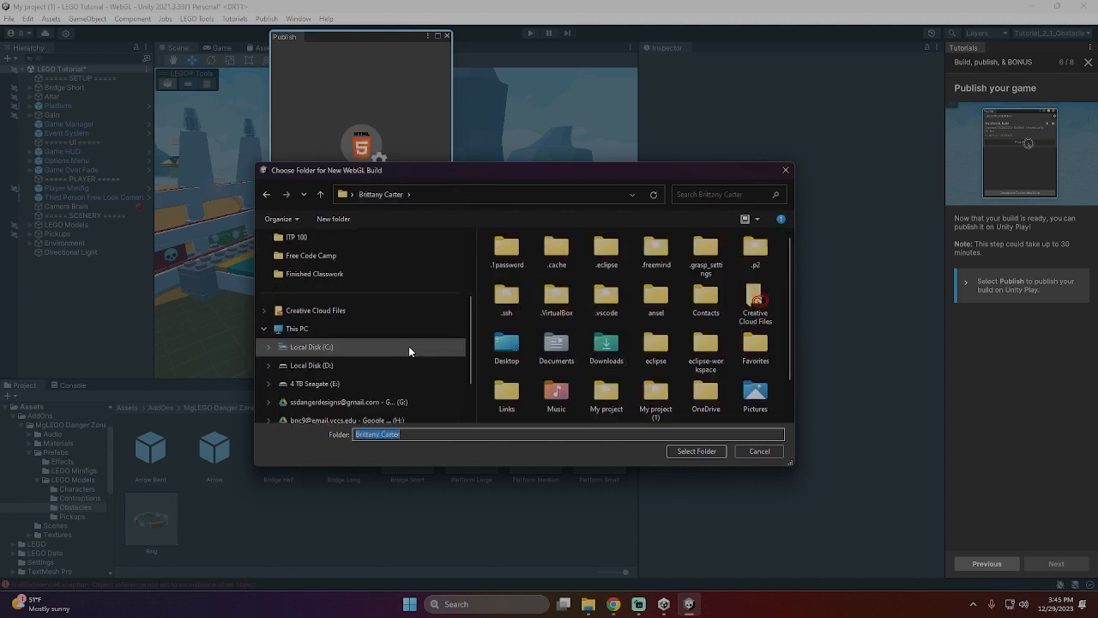
{"action": "scroll", "coordinate": [649, 357], "scroll_direction": "down", "scroll_amount": 1}
{"action": "double_click", "coordinate": [655, 359]}
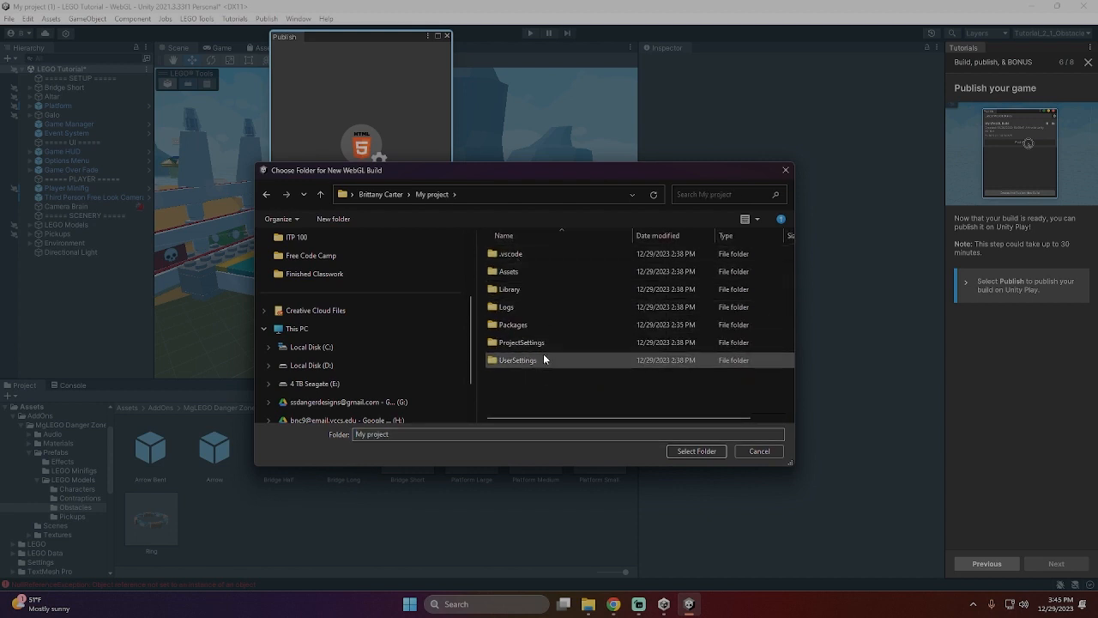
{"action": "left_click", "coordinate": [706, 452]}
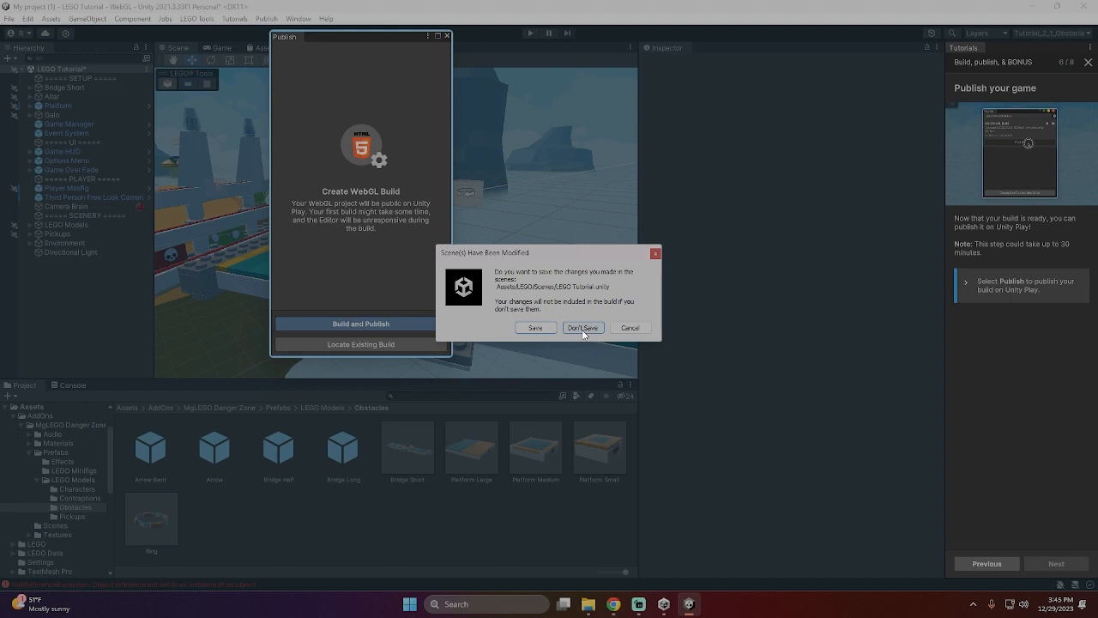
{"action": "left_click", "coordinate": [581, 328]}
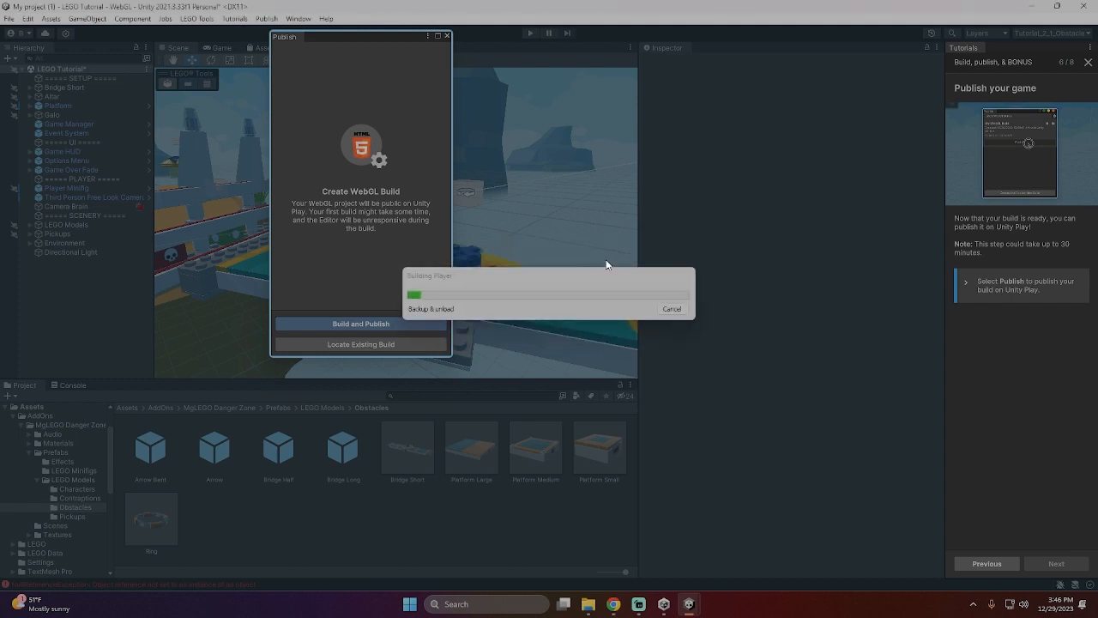
{"action": "left_click", "coordinate": [672, 309]}
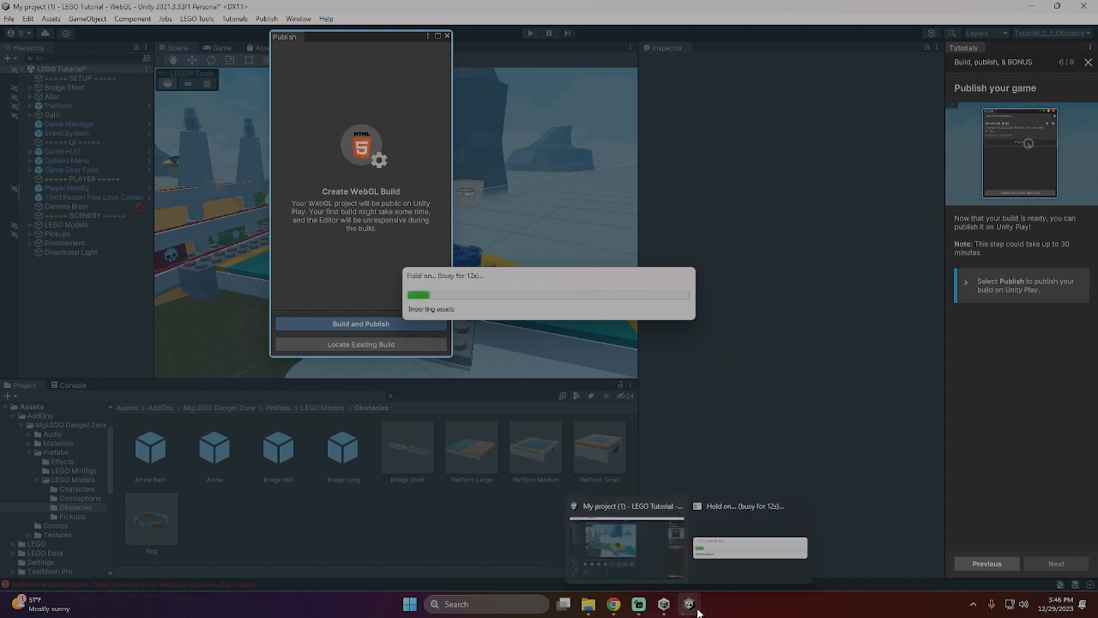
- Switch to Unity Hub and examine the component details of both recent 2021.3.33f1 downloads, then close the downloads list
{"action": "left_click", "coordinate": [667, 613]}
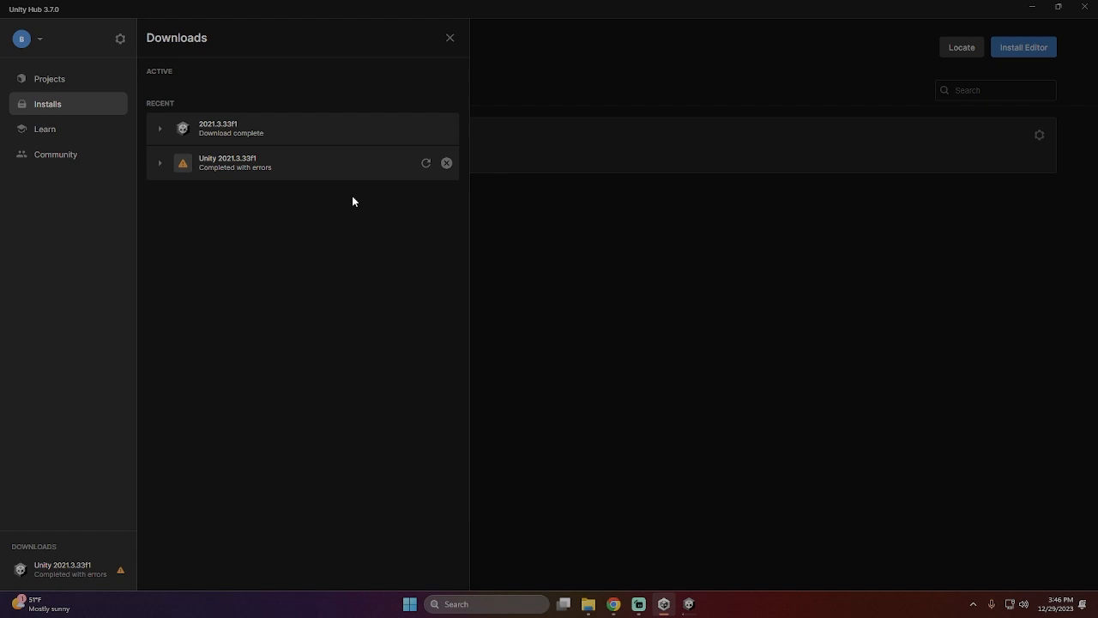
{"action": "left_click", "coordinate": [160, 129]}
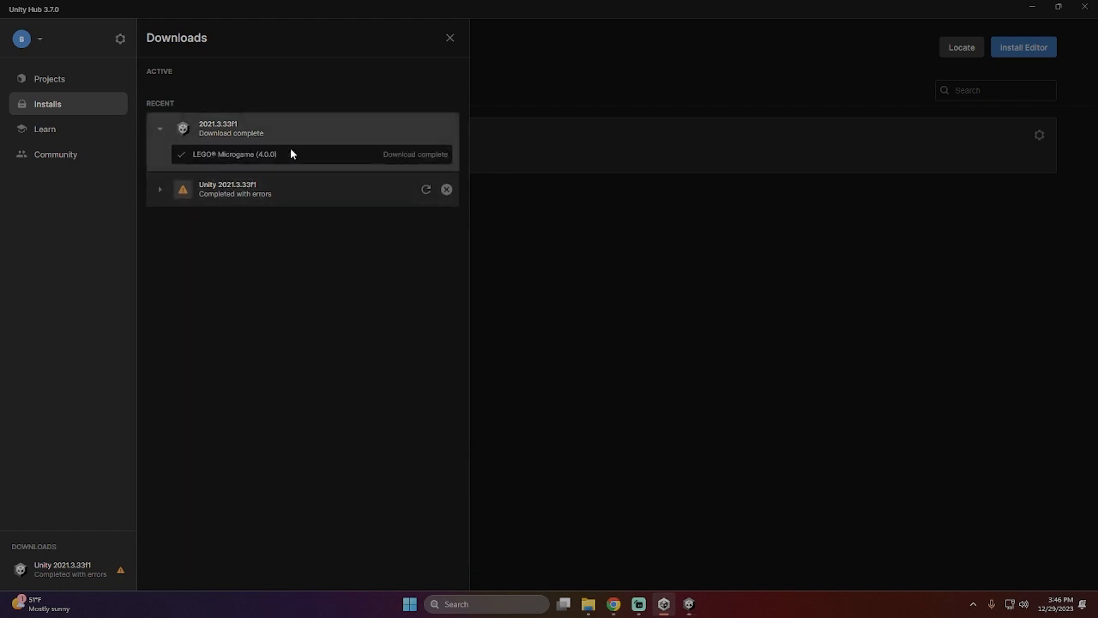
{"action": "left_click", "coordinate": [160, 190]}
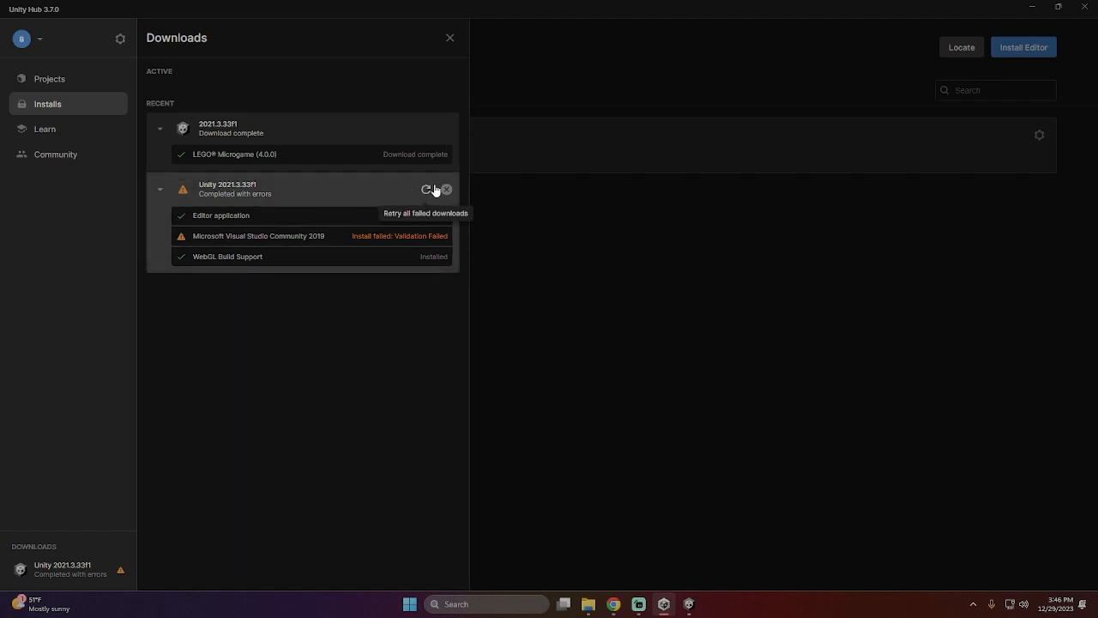
{"action": "left_click", "coordinate": [804, 498]}
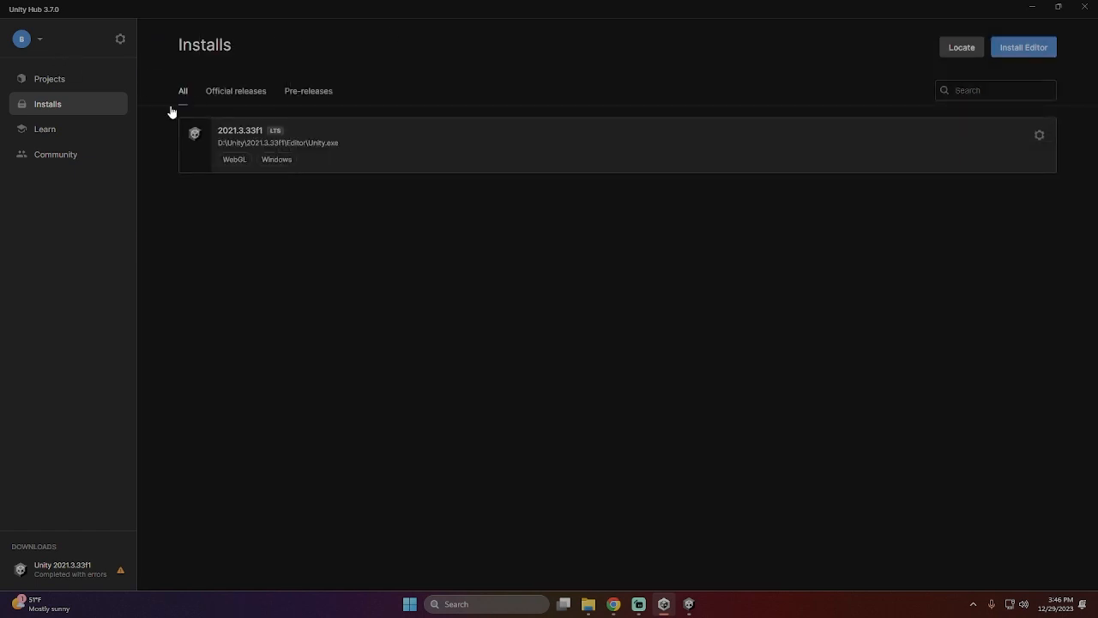
- Return to the Unity Editor, close the Publish window and go back to the tutorial's "Sign in" page
{"action": "left_click", "coordinate": [691, 605]}
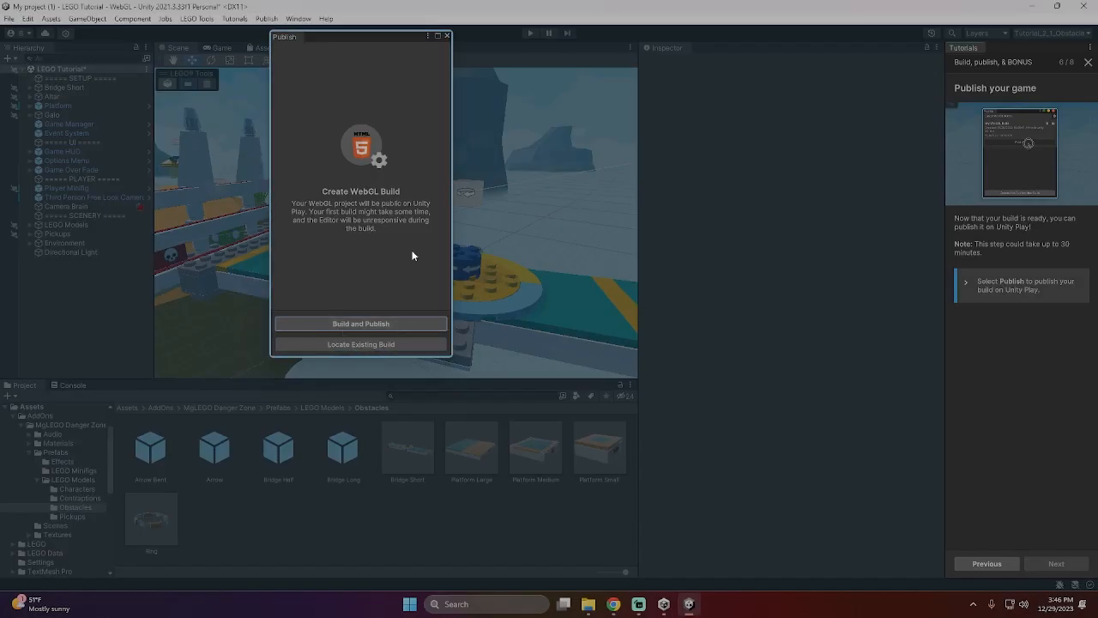
{"action": "left_click", "coordinate": [447, 35]}
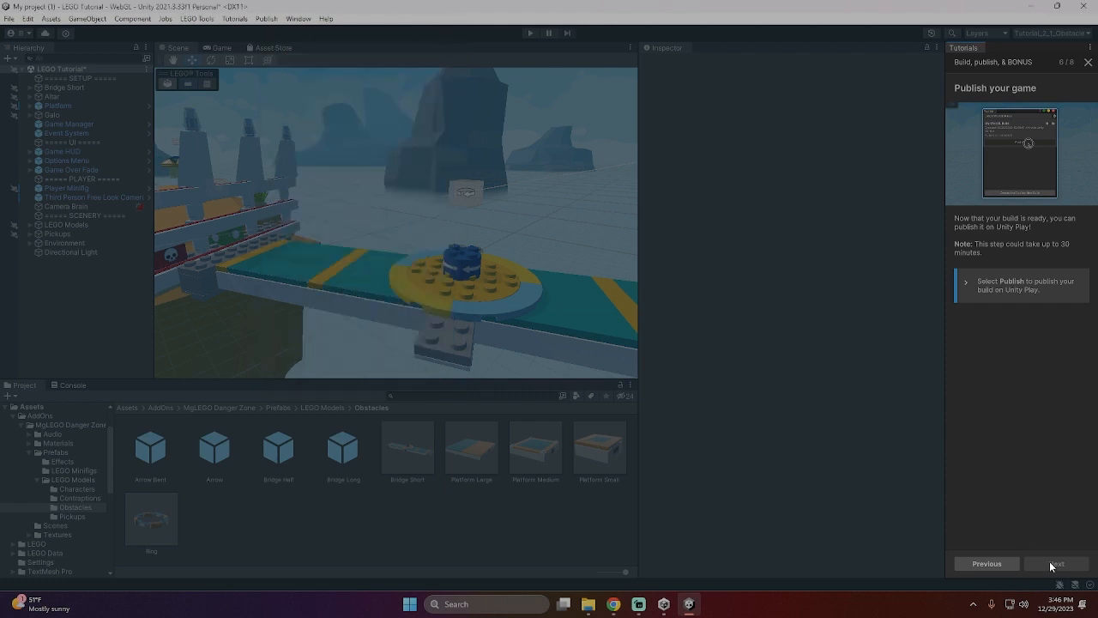
{"action": "left_click", "coordinate": [1015, 566]}
{"action": "left_click", "coordinate": [997, 566]}
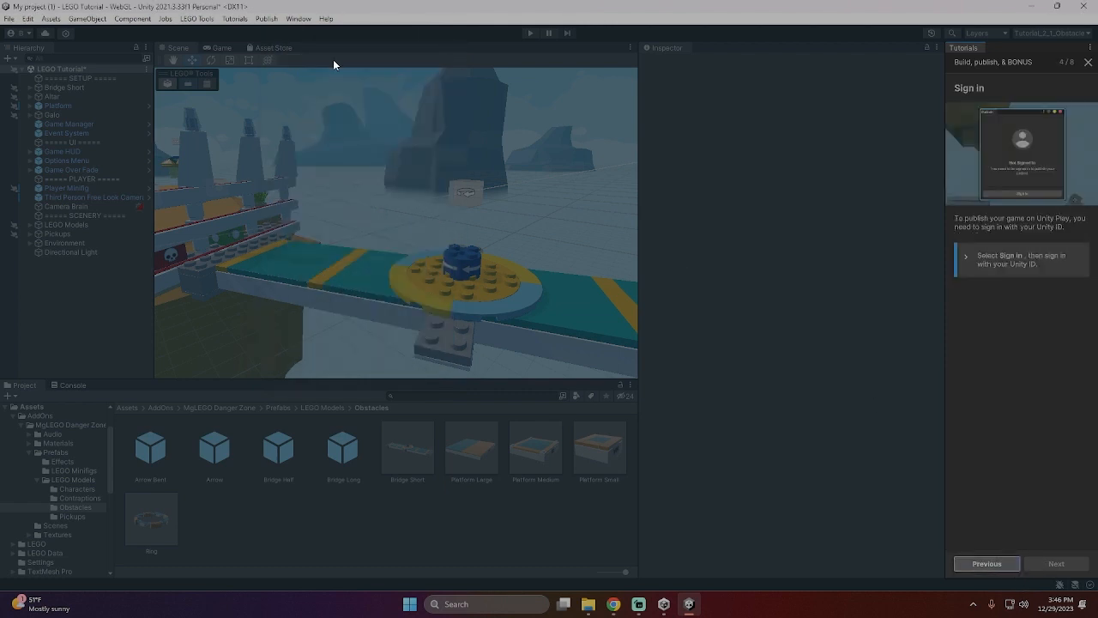
- Switch to Chrome, maximize it, close the Danger Zone asset page and open the second "Get ready for Unity Essentials" page
{"action": "left_click", "coordinate": [613, 604]}
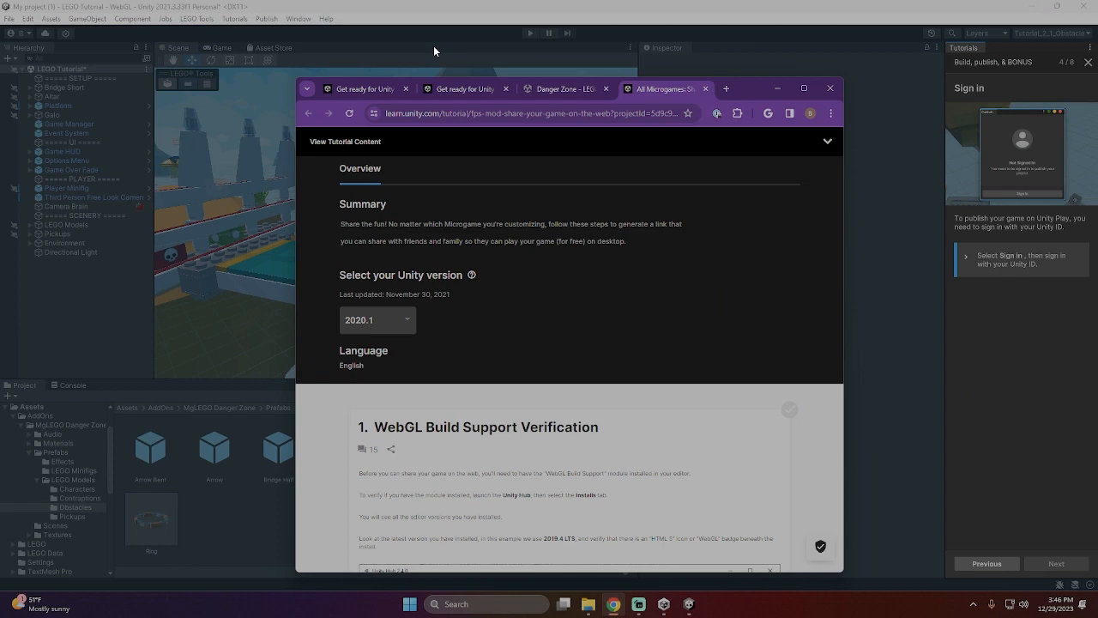
{"action": "left_click", "coordinate": [806, 87]}
{"action": "left_click", "coordinate": [358, 17]}
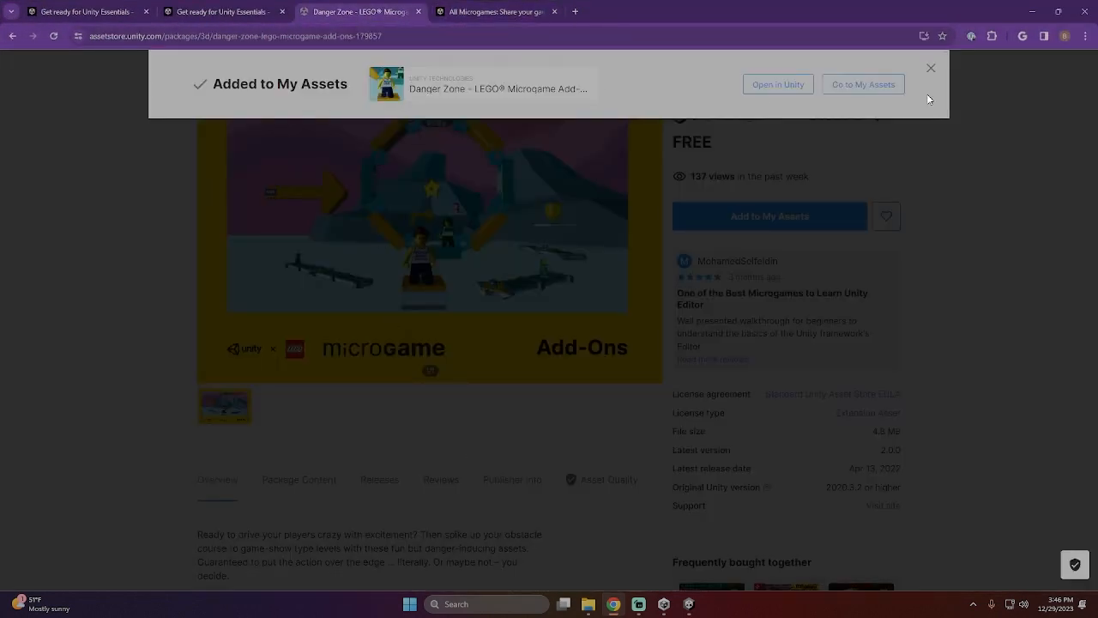
{"action": "left_click", "coordinate": [418, 12]}
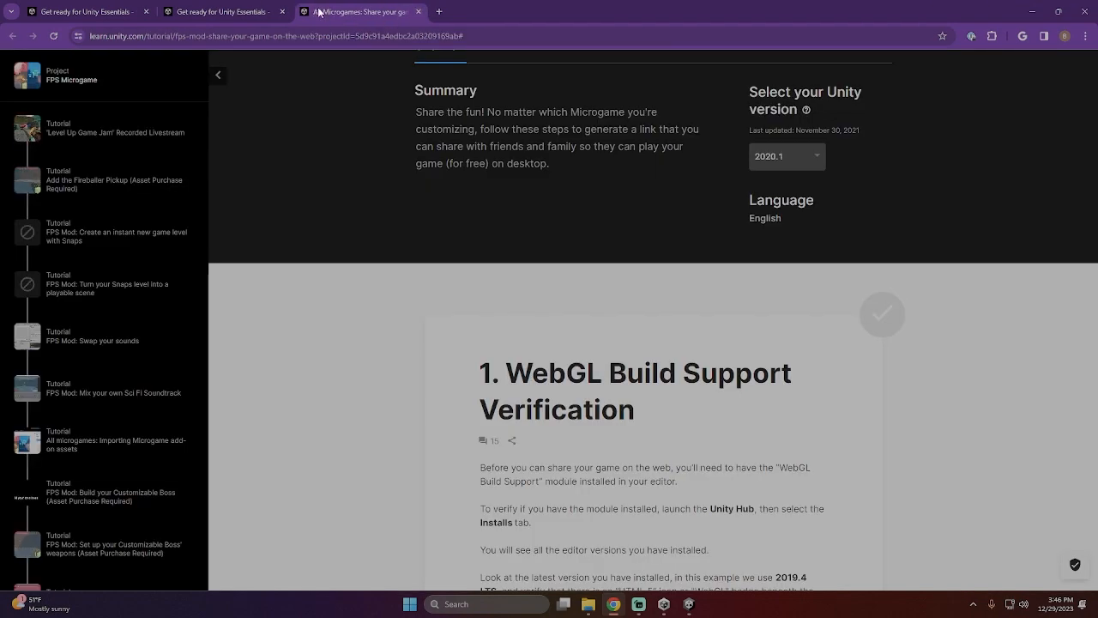
{"action": "left_click", "coordinate": [221, 11]}
- Review step 5, "Begin a Microgame", and mark it as completed
{"action": "scroll", "coordinate": [653, 366], "scroll_direction": "up", "scroll_amount": 3}
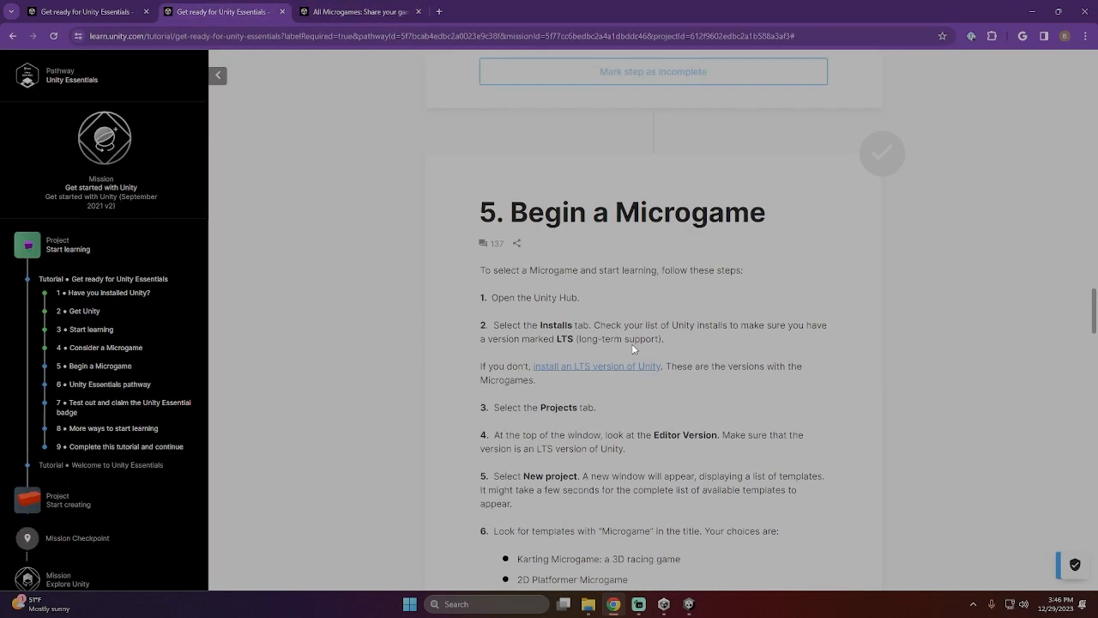
{"action": "scroll", "coordinate": [383, 243], "scroll_direction": "down", "scroll_amount": 3}
{"action": "scroll", "coordinate": [321, 171], "scroll_direction": "down", "scroll_amount": 3}
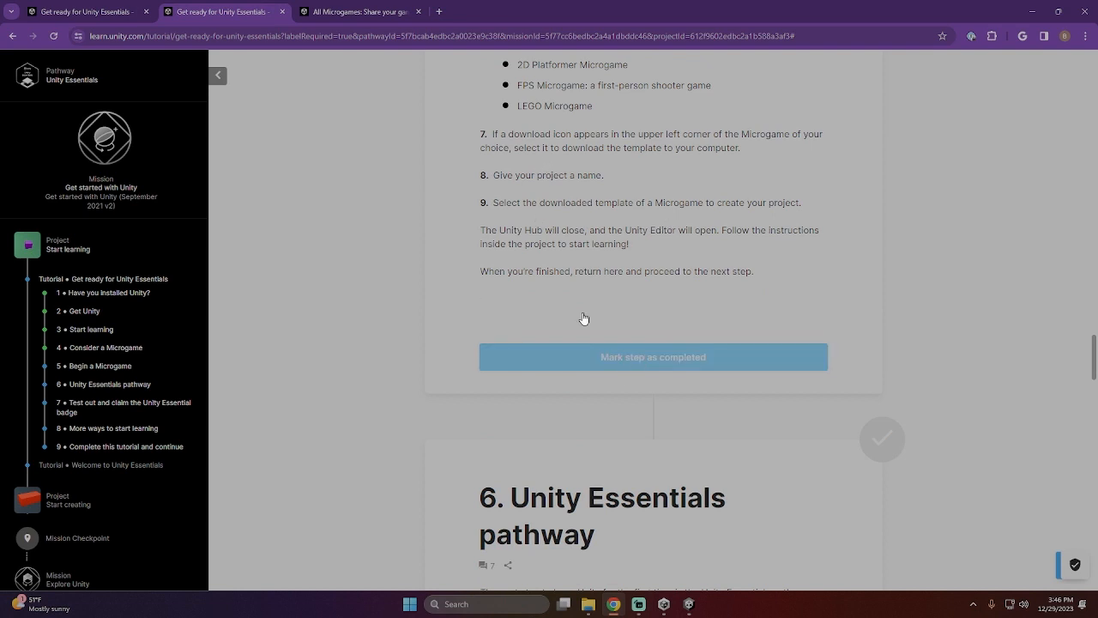
{"action": "left_click_drag", "start_coordinate": [489, 271], "coordinate": [769, 309]}
{"action": "left_click", "coordinate": [769, 309]}
{"action": "scroll", "coordinate": [616, 307], "scroll_direction": "down", "scroll_amount": 1}
{"action": "left_click", "coordinate": [650, 244]}
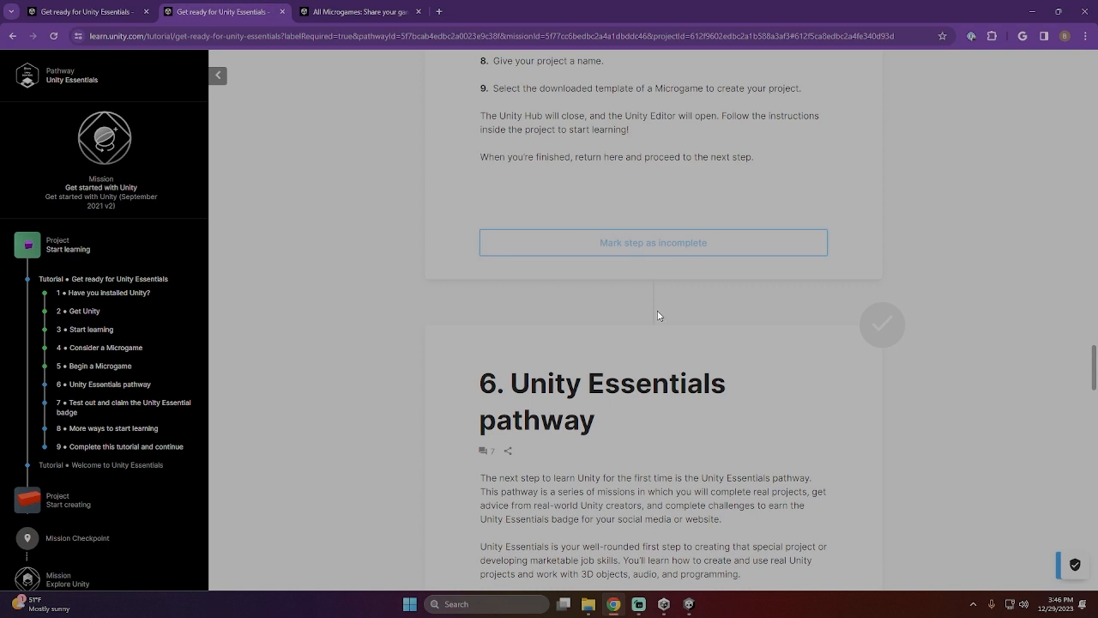
- Show the page full screen, read step 6, "Unity Essentials pathway", and mark it as completed
{"action": "scroll", "coordinate": [673, 356], "scroll_direction": "down", "scroll_amount": 3}
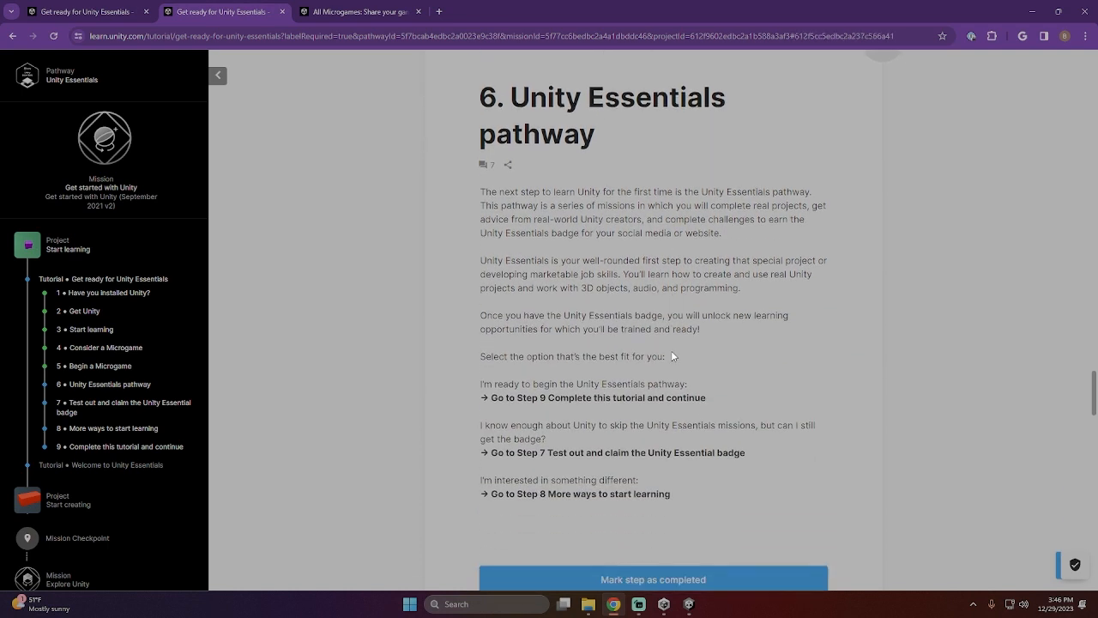
{"action": "key", "text": "F11"}
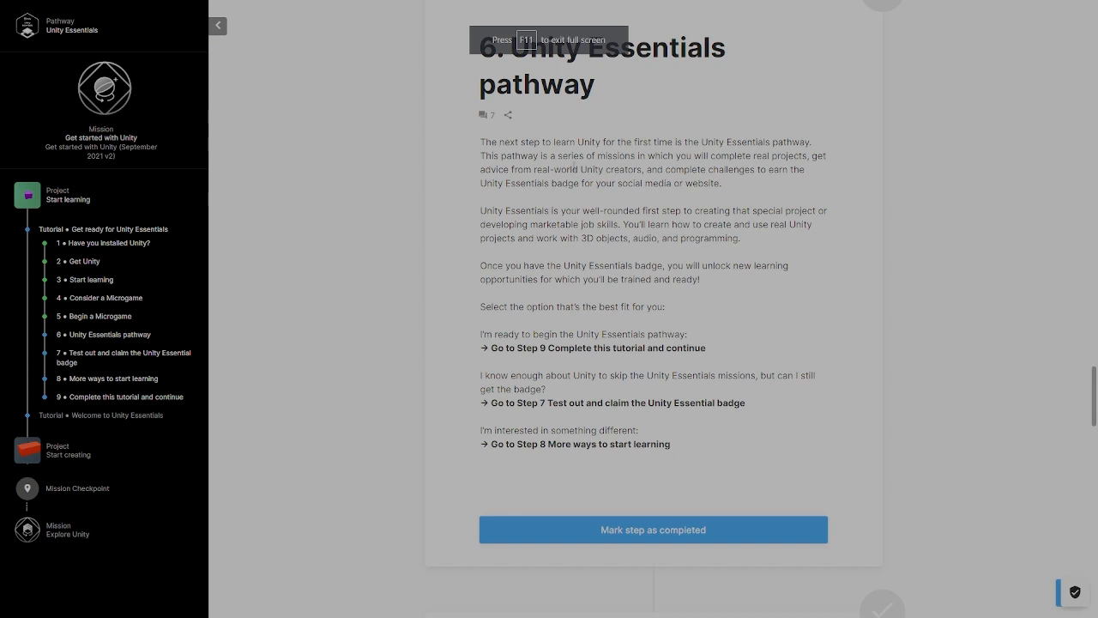
{"action": "scroll", "coordinate": [810, 296], "scroll_direction": "down", "scroll_amount": 1}
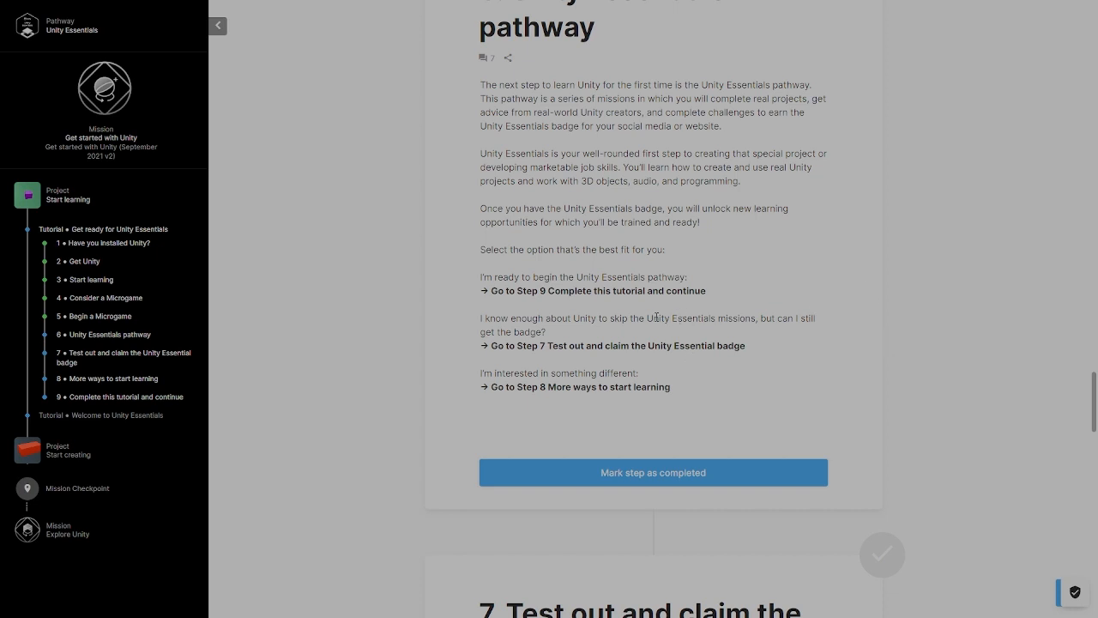
{"action": "scroll", "coordinate": [731, 314], "scroll_direction": "down", "scroll_amount": 1}
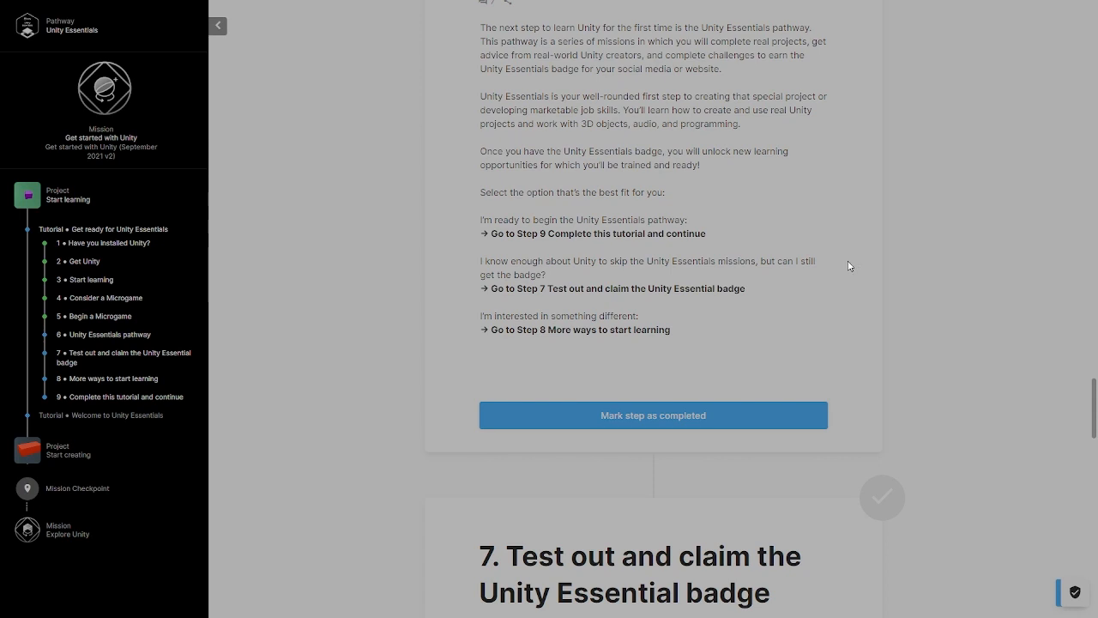
{"action": "scroll", "coordinate": [849, 266], "scroll_direction": "down", "scroll_amount": 2}
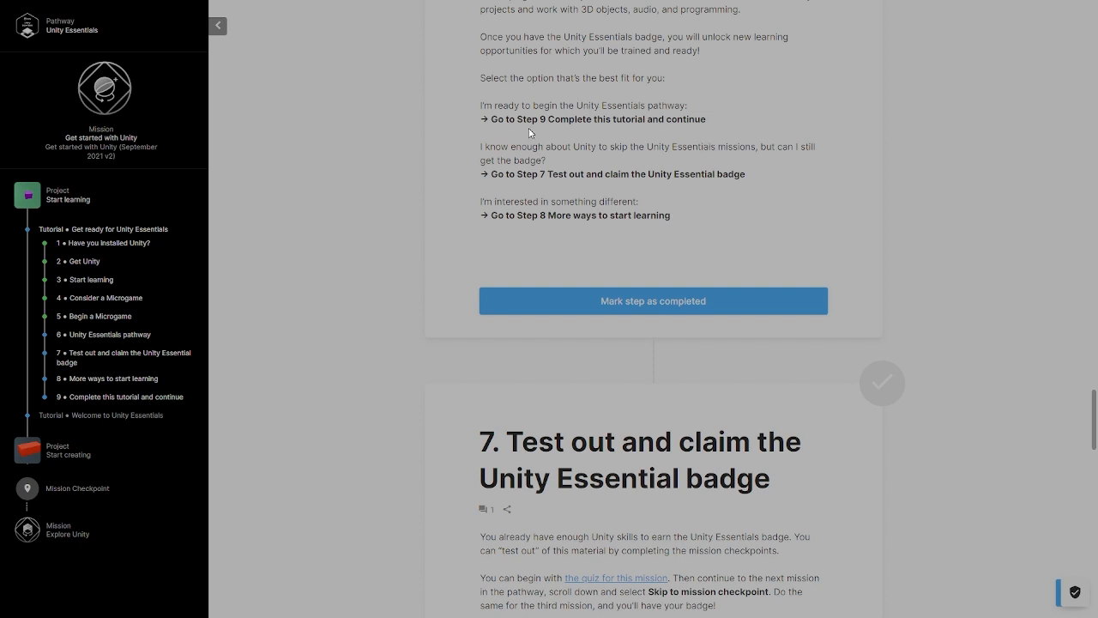
{"action": "scroll", "coordinate": [525, 260], "scroll_direction": "down", "scroll_amount": 1}
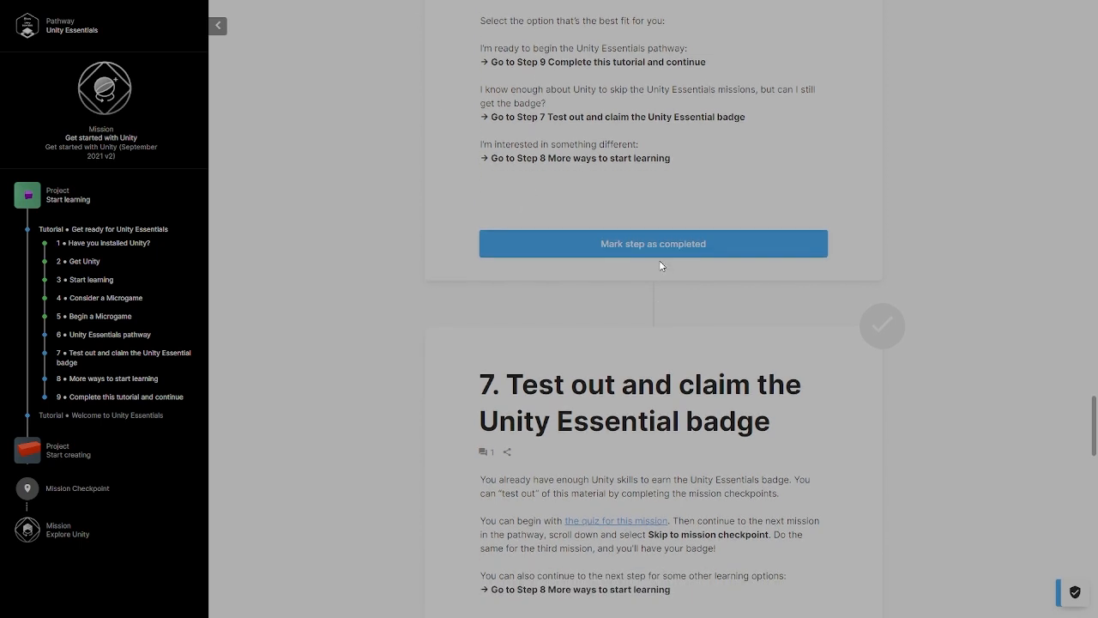
{"action": "left_click", "coordinate": [564, 244]}
- Skip past steps 7 and 8 and mark step 9, "Complete this tutorial and continue", as completed
{"action": "scroll", "coordinate": [470, 101], "scroll_direction": "up", "scroll_amount": 1}
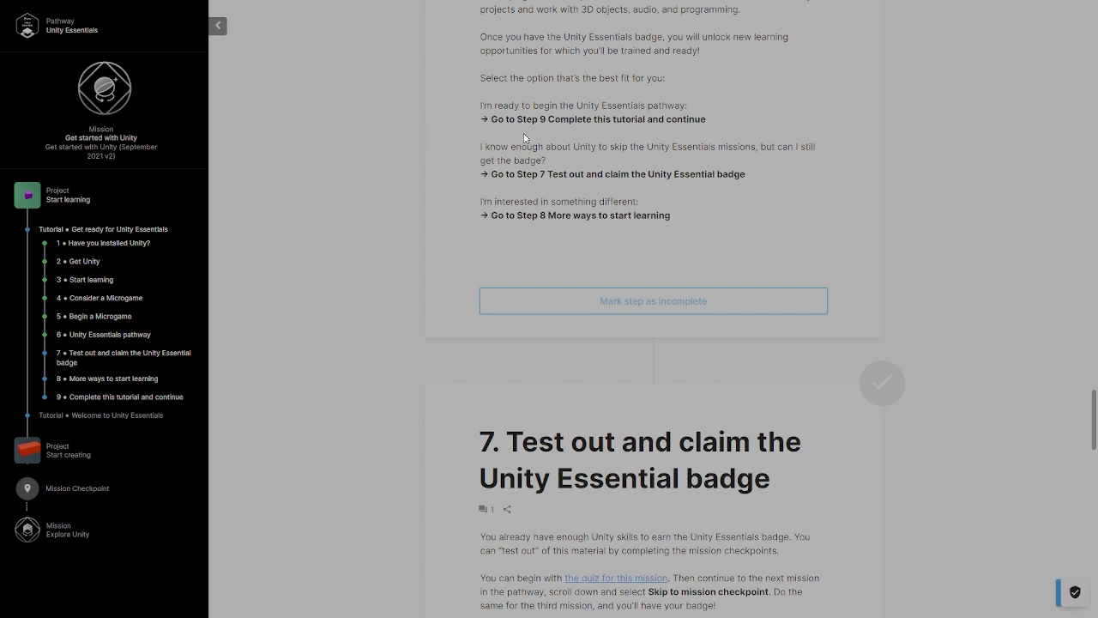
{"action": "scroll", "coordinate": [668, 142], "scroll_direction": "down", "scroll_amount": 6}
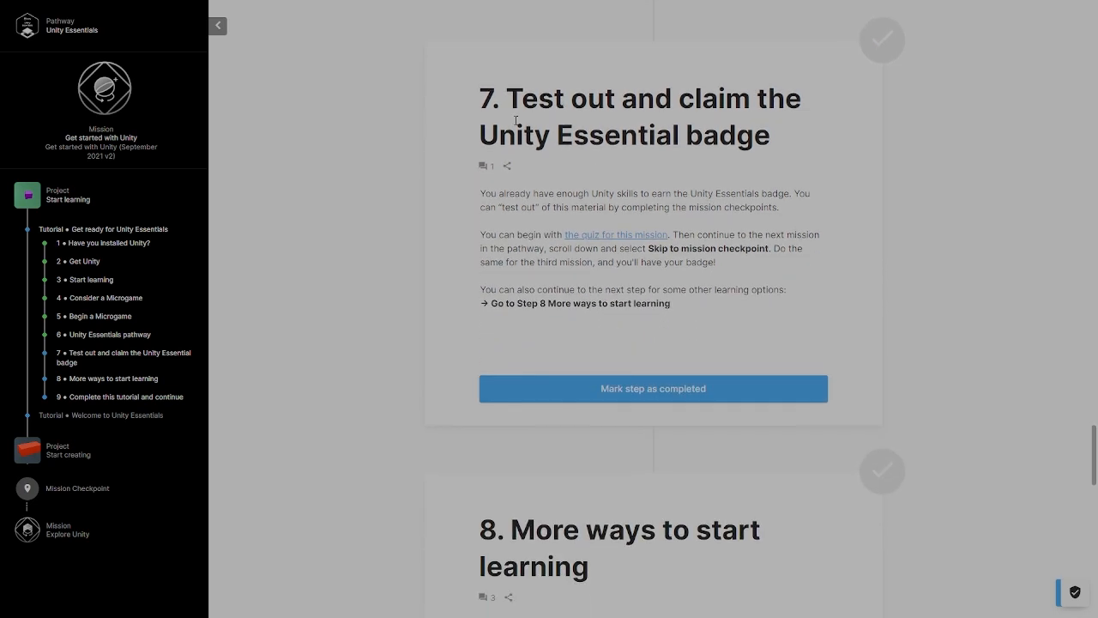
{"action": "scroll", "coordinate": [549, 217], "scroll_direction": "down", "scroll_amount": 8}
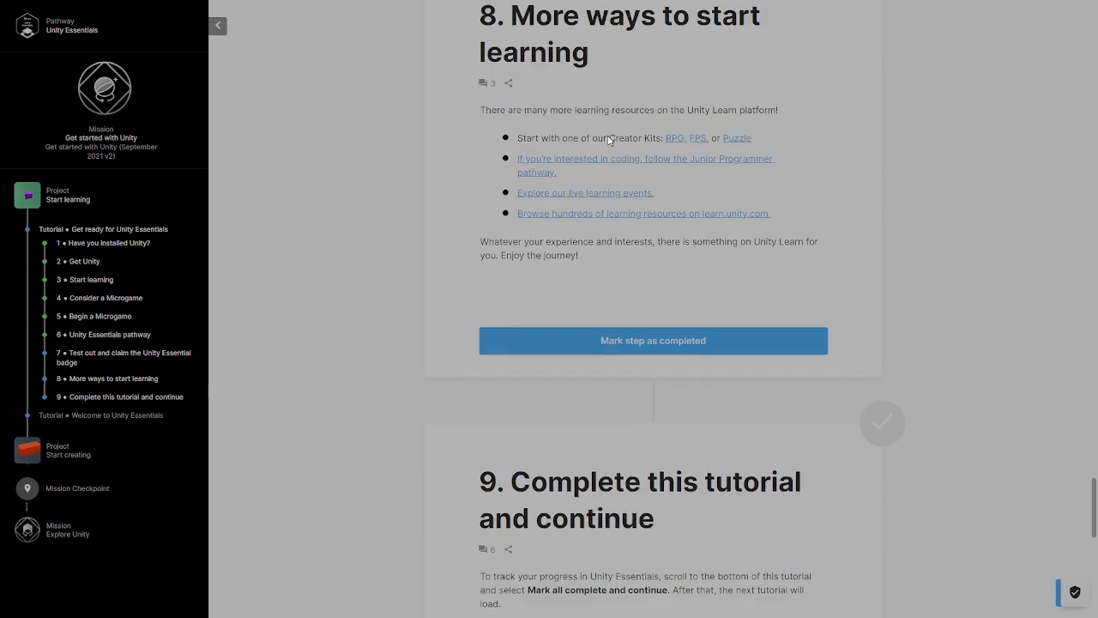
{"action": "scroll", "coordinate": [689, 208], "scroll_direction": "down", "scroll_amount": 7}
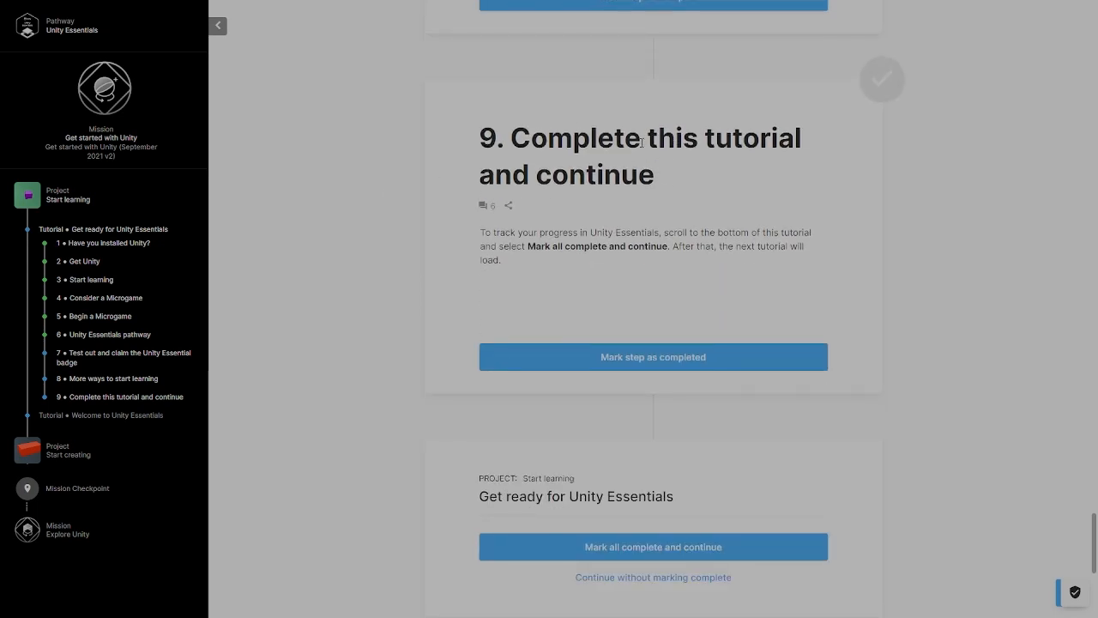
{"action": "left_click", "coordinate": [664, 364]}
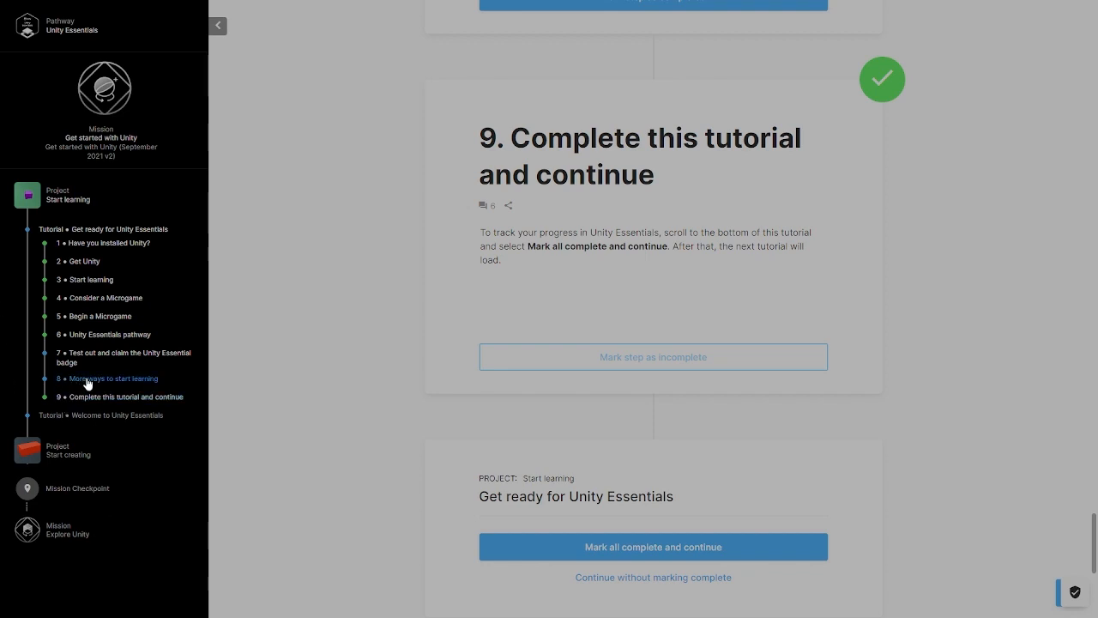
- Mark all of the "Get ready for Unity Essentials" tutorial complete and continue
{"action": "scroll", "coordinate": [601, 425], "scroll_direction": "down", "scroll_amount": 3}
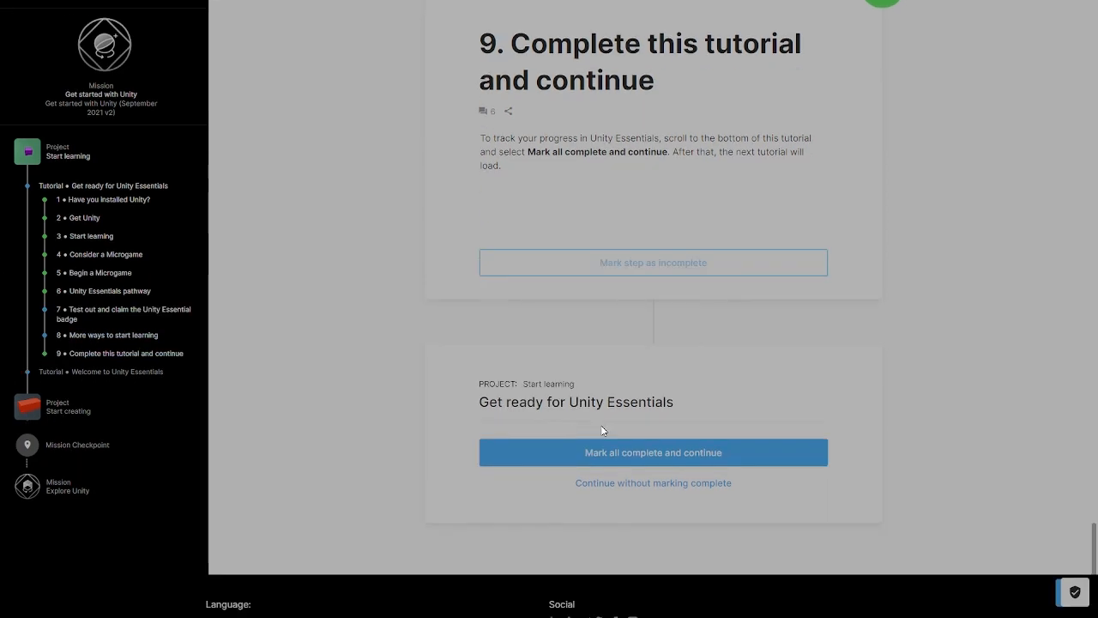
{"action": "left_click", "coordinate": [653, 329]}
{"action": "left_click", "coordinate": [659, 357]}
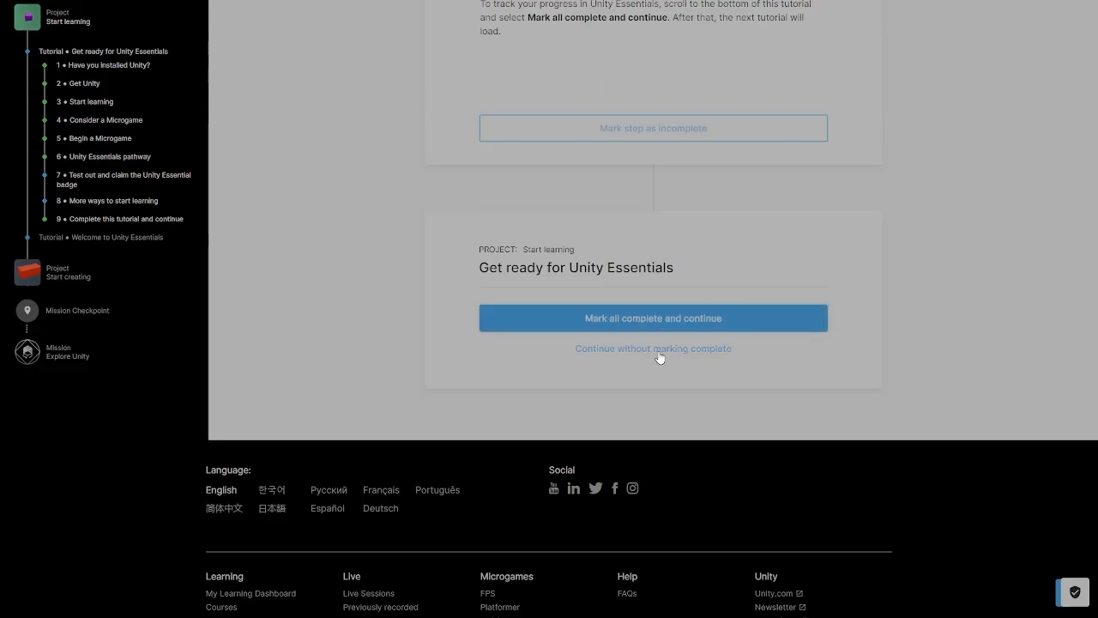
{"action": "left_click", "coordinate": [675, 325]}
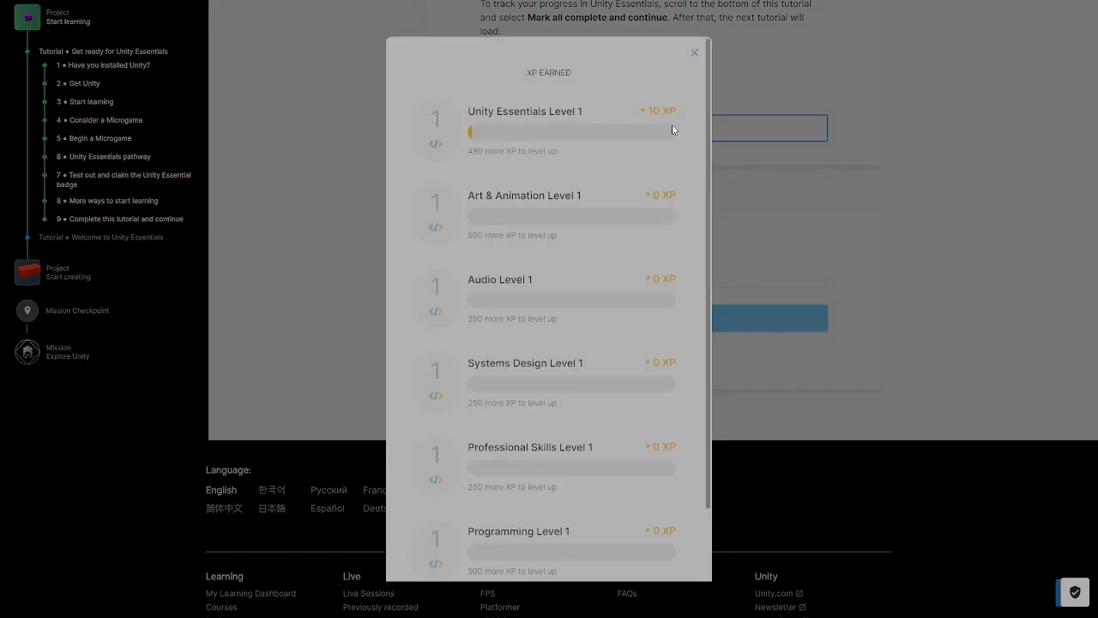
- Continue past the XP earned summary and skip the tutorial's helpfulness rating
{"action": "scroll", "coordinate": [652, 485], "scroll_direction": "down", "scroll_amount": 2}
{"action": "left_click", "coordinate": [564, 539]}
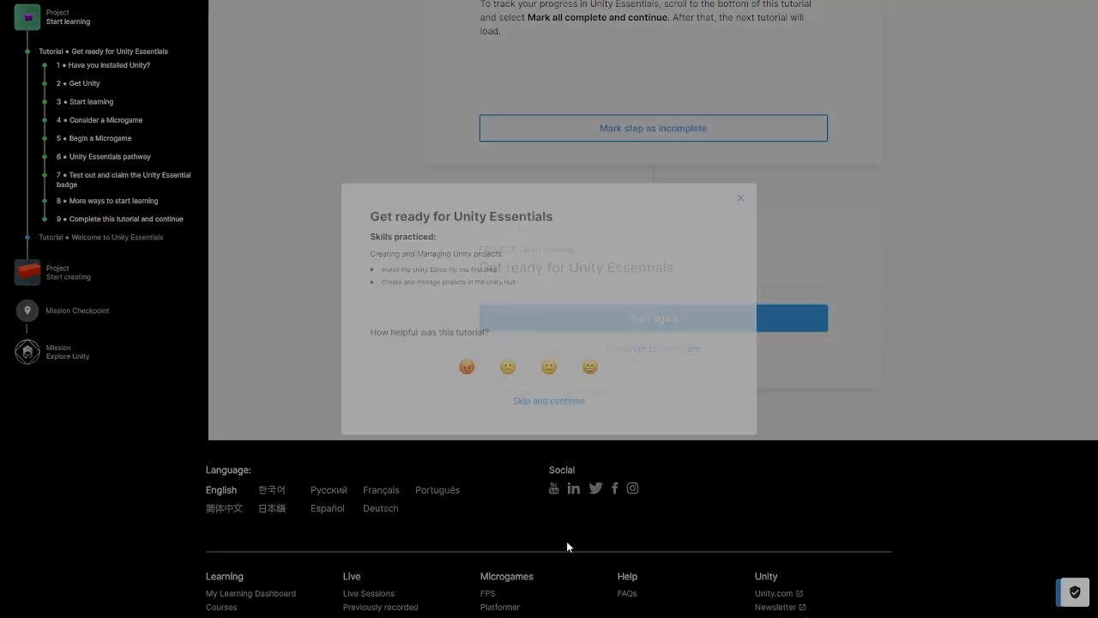
{"action": "left_click", "coordinate": [532, 411]}
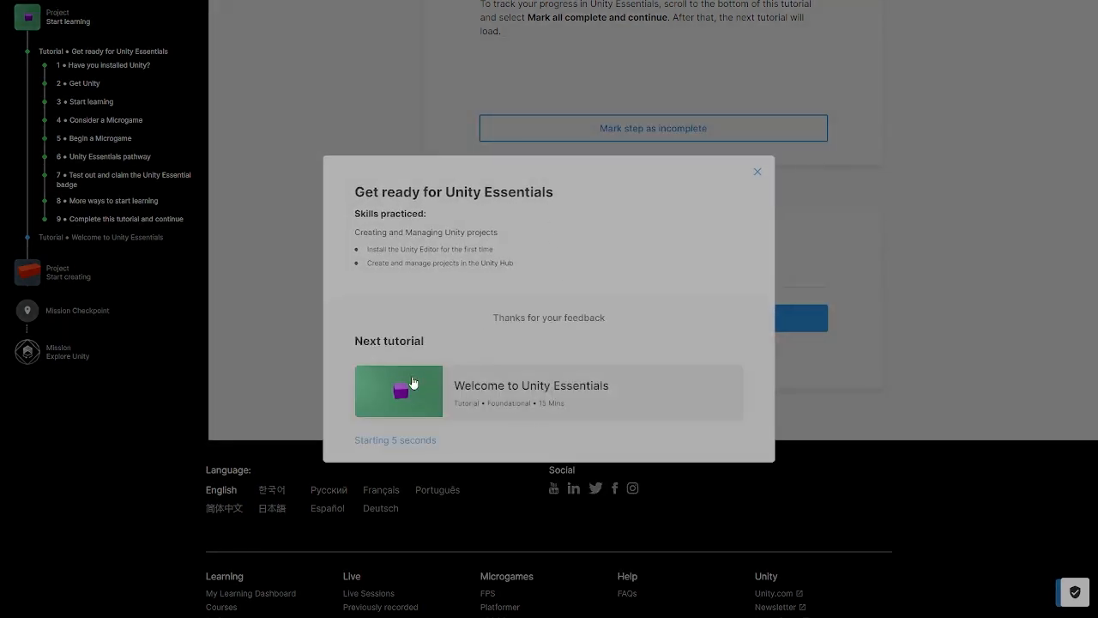